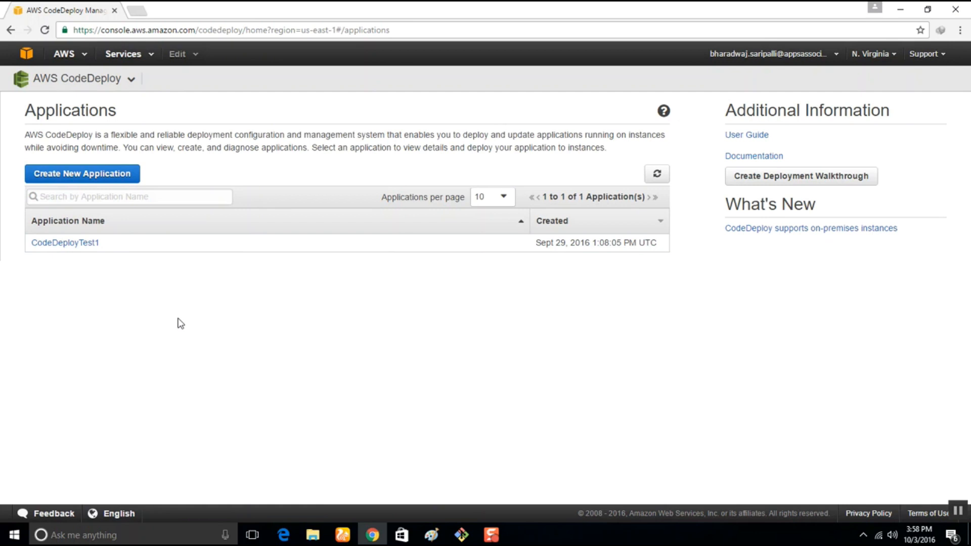
Start a new CodeDeploy application named DemoHelloApp with the deployment group DemoHelloAppGrp and open the choices for its Amazon EC2 tag key.
click(47, 175)
click(283, 160)
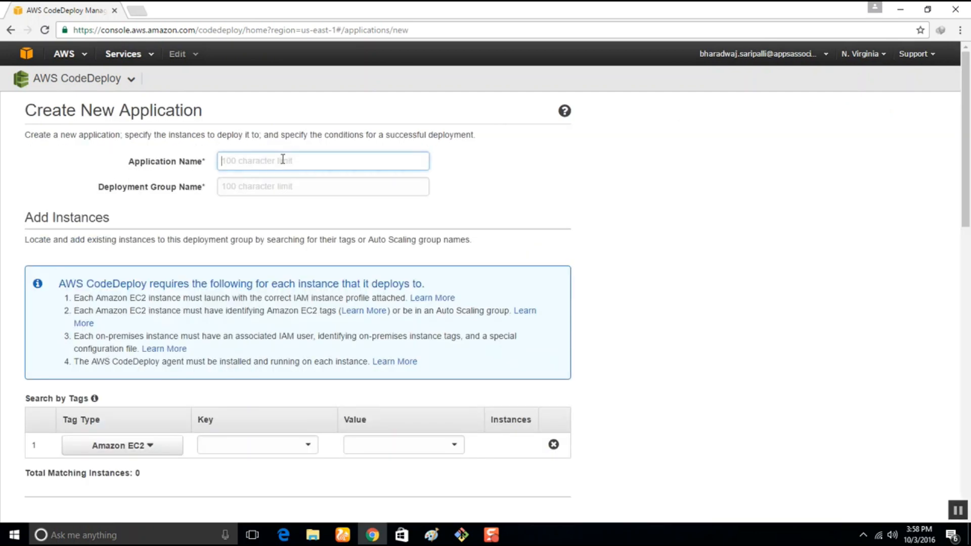
text(DemoHelloApp)
double_click(261, 160)
key(ctrl+c)
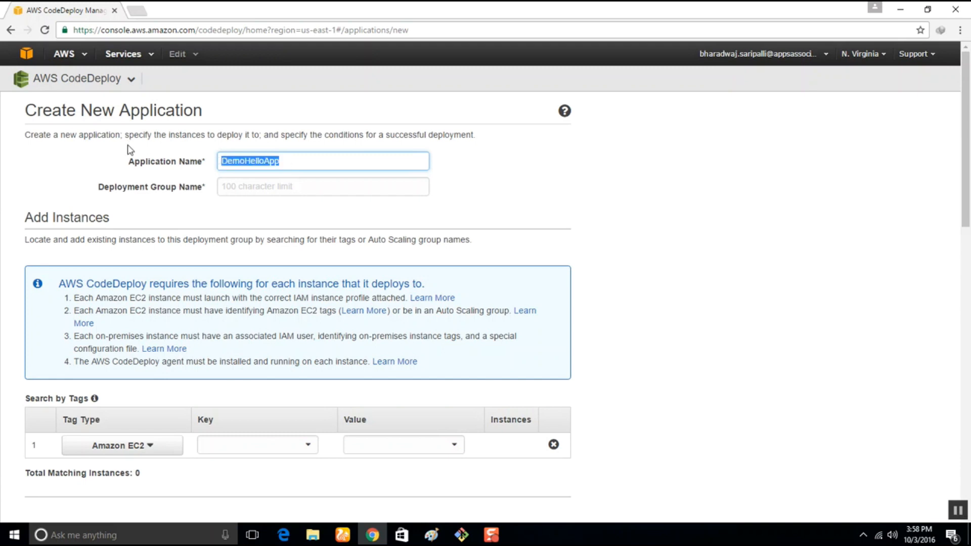
click(247, 189)
key(ctrl+v)
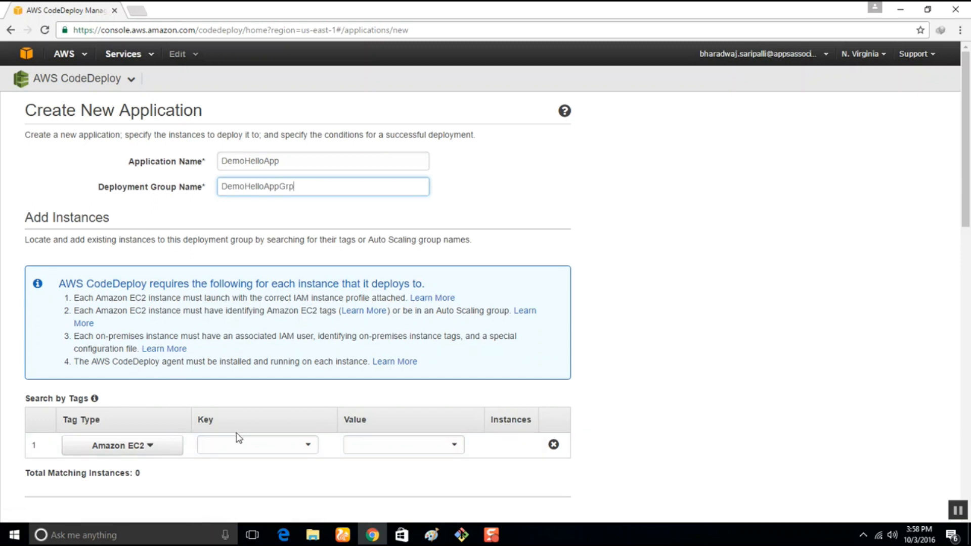
click(308, 446)
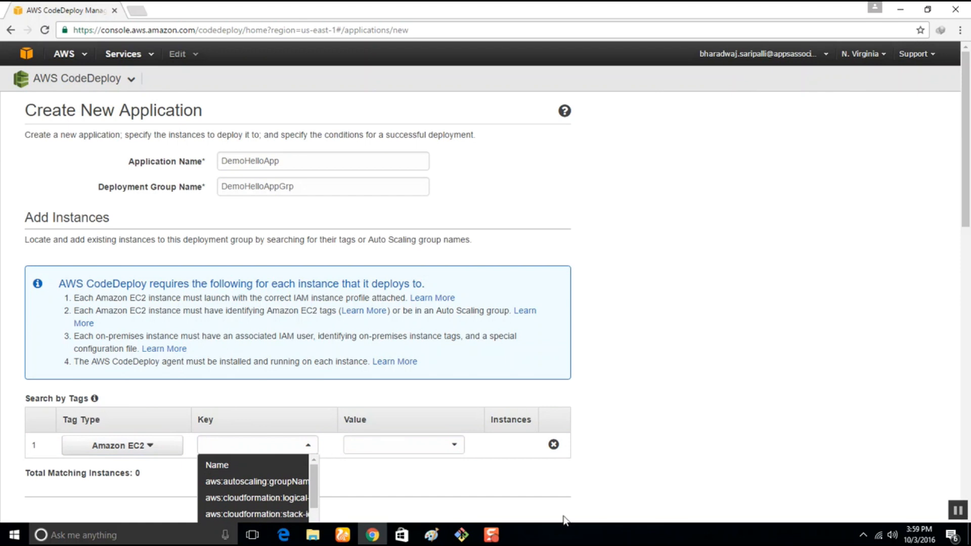
Switch to the EC2 service and start launching an instance from Amazon Linux AMI 2016.09.0 (HVM), SSD Volume Type.
click(126, 55)
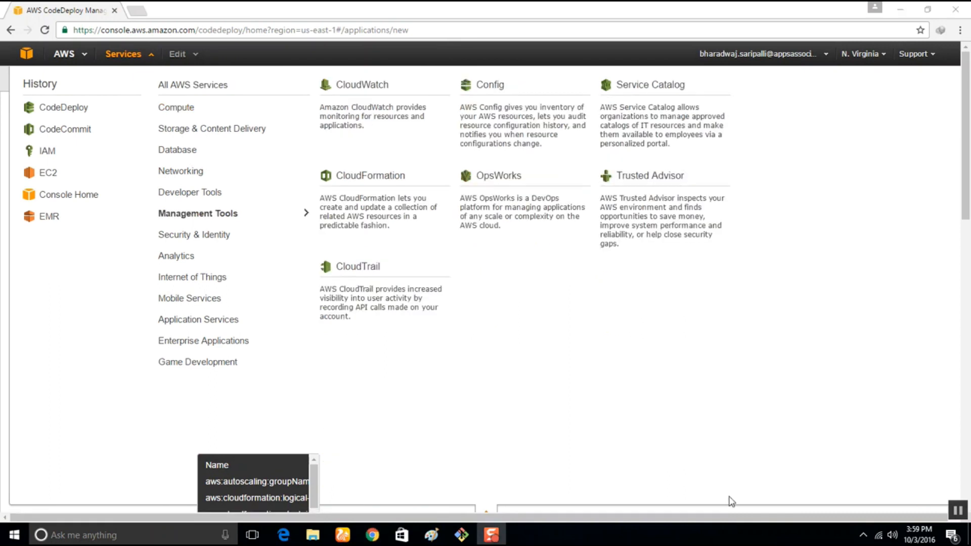
mouse_move(173, 115)
click(363, 120)
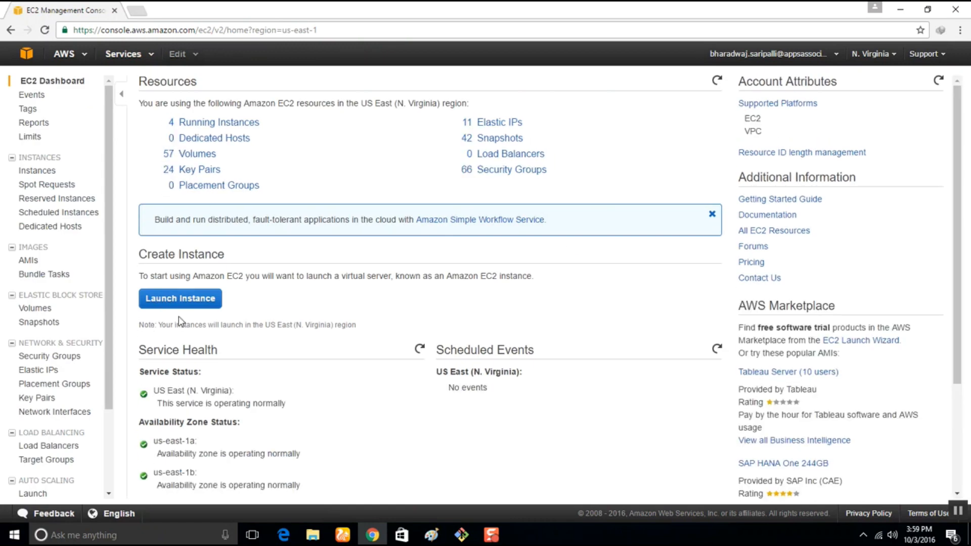
click(180, 302)
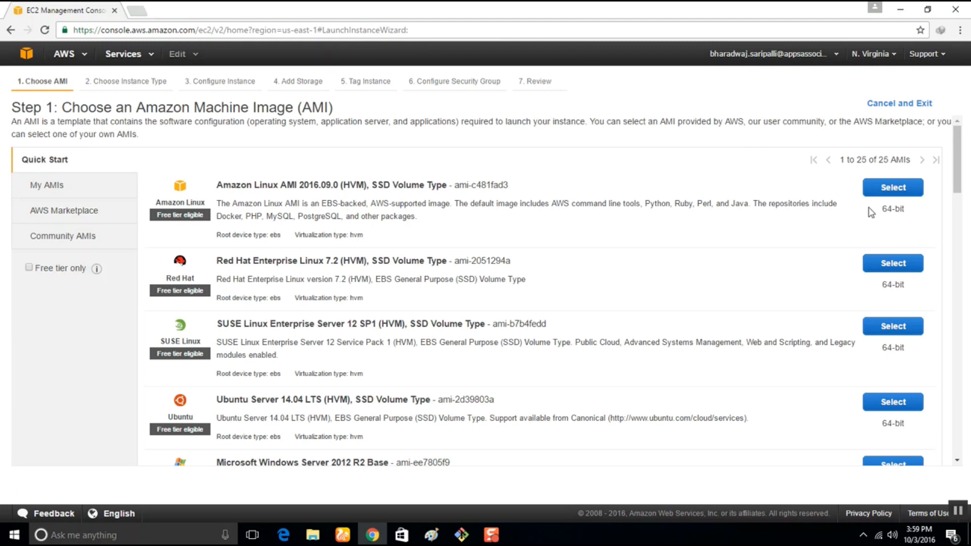
click(892, 188)
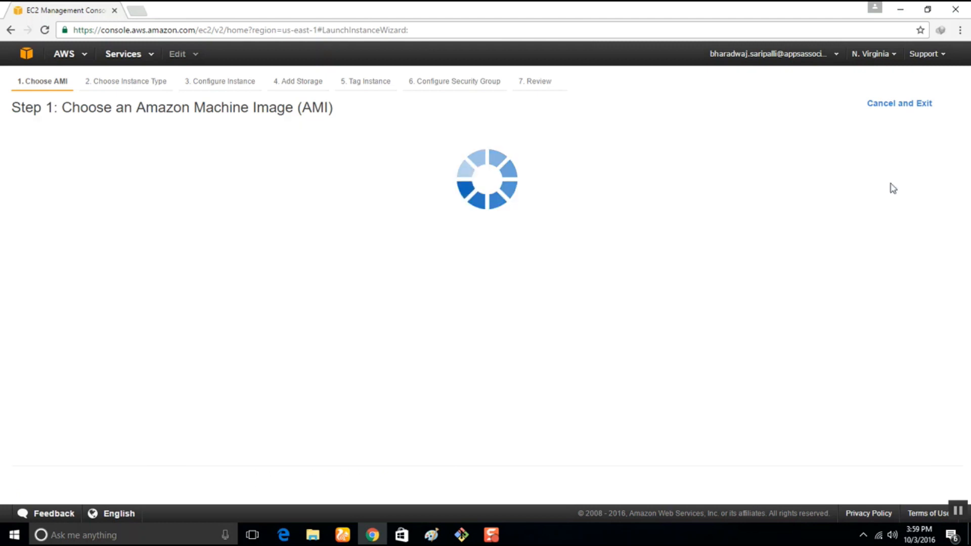
Accept the t2.micro instance type and set the number of instances to 2.
scroll(781, 328, down, 12)
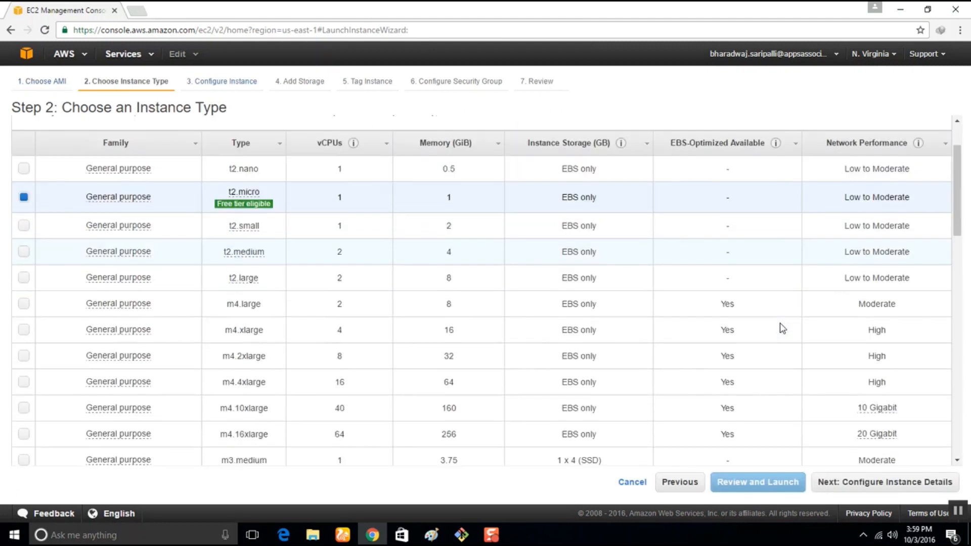
scroll(728, 339, up, 10)
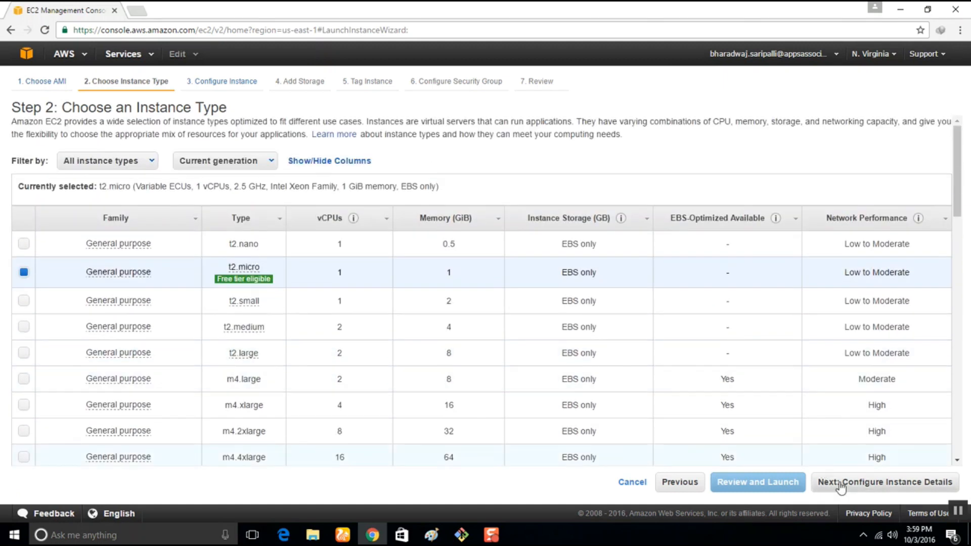
click(847, 484)
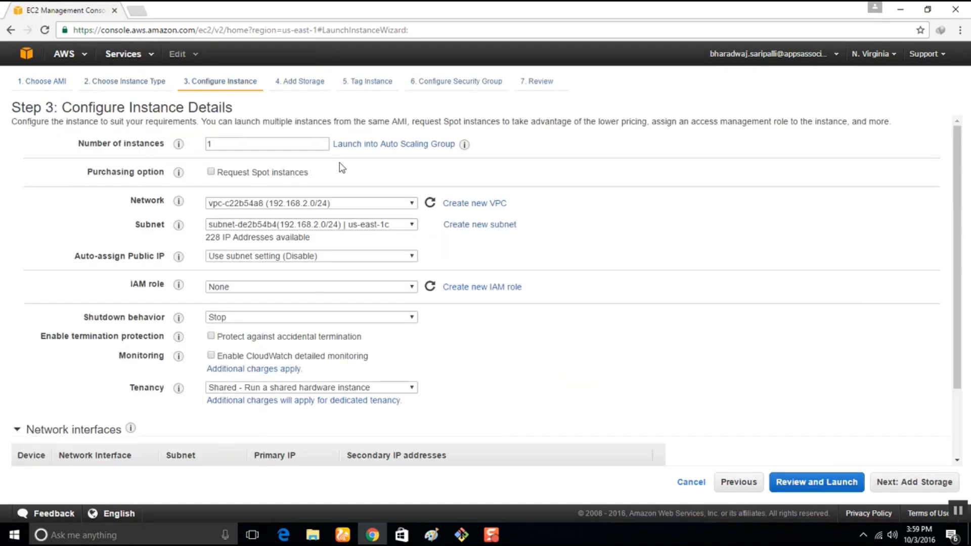
drag(232, 145, 174, 144)
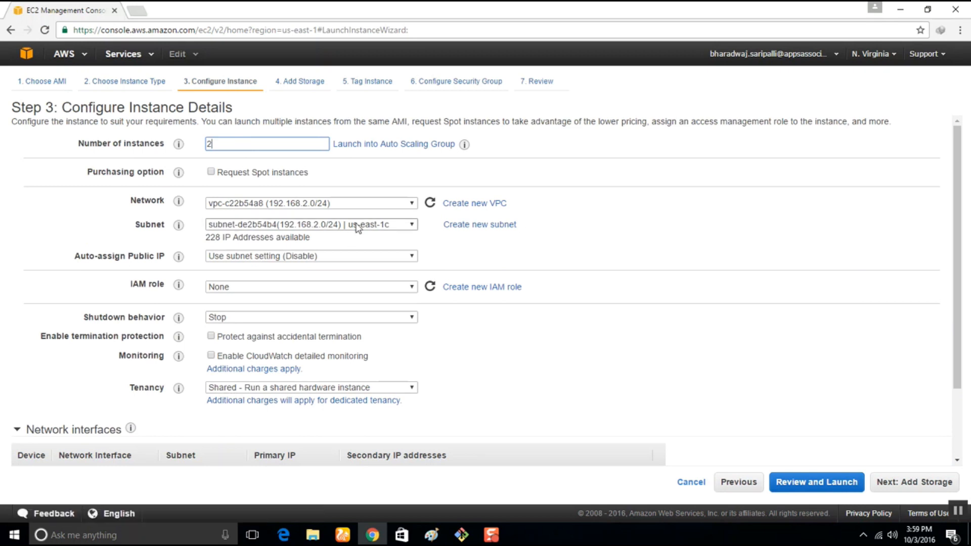
Look at the Auto Scaling Group launch option without using it, and set the network to vpc-0c5ff26b (172.30.0.0/16).
click(412, 145)
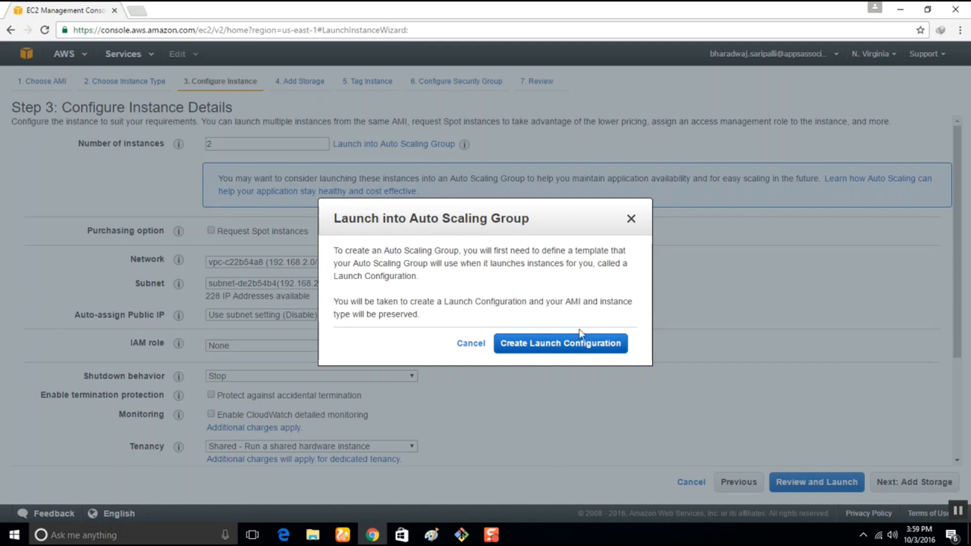
click(631, 220)
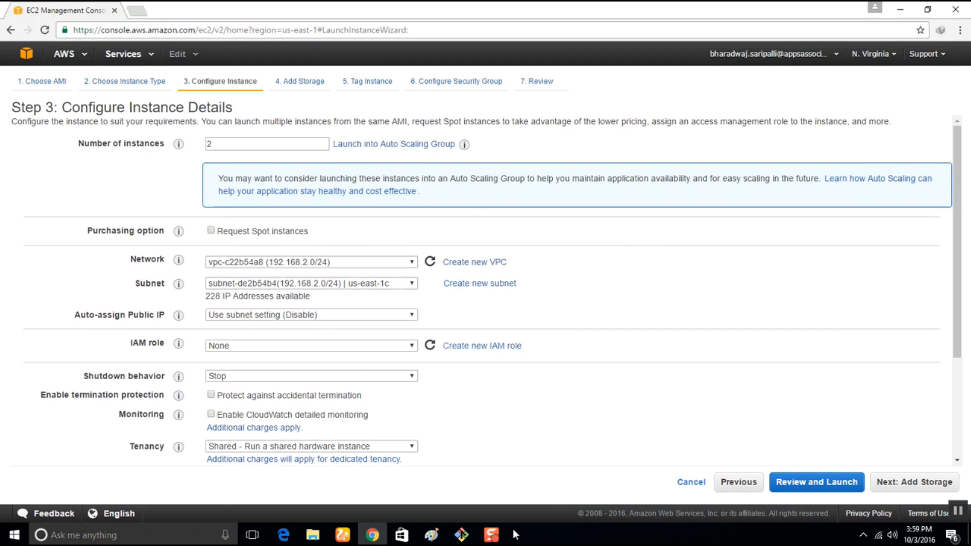
click(330, 263)
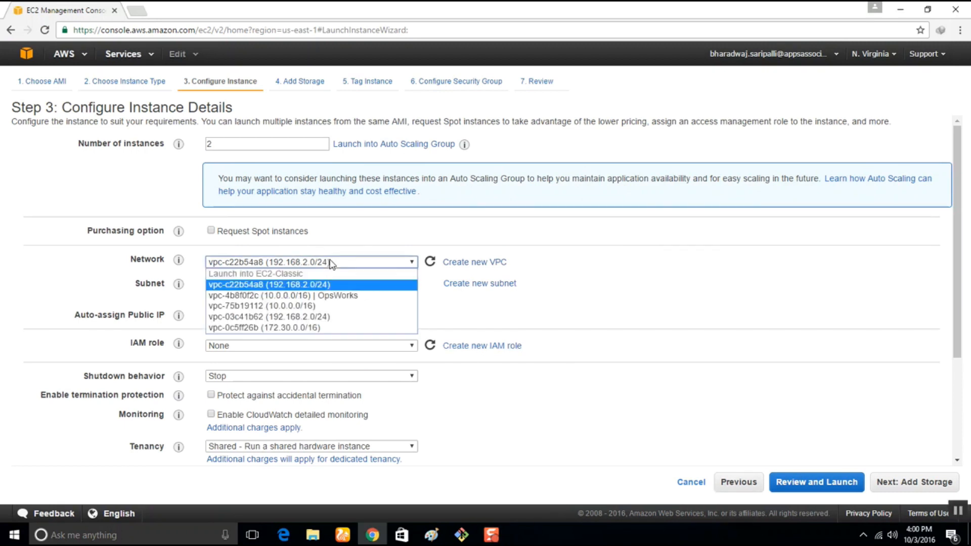
click(318, 329)
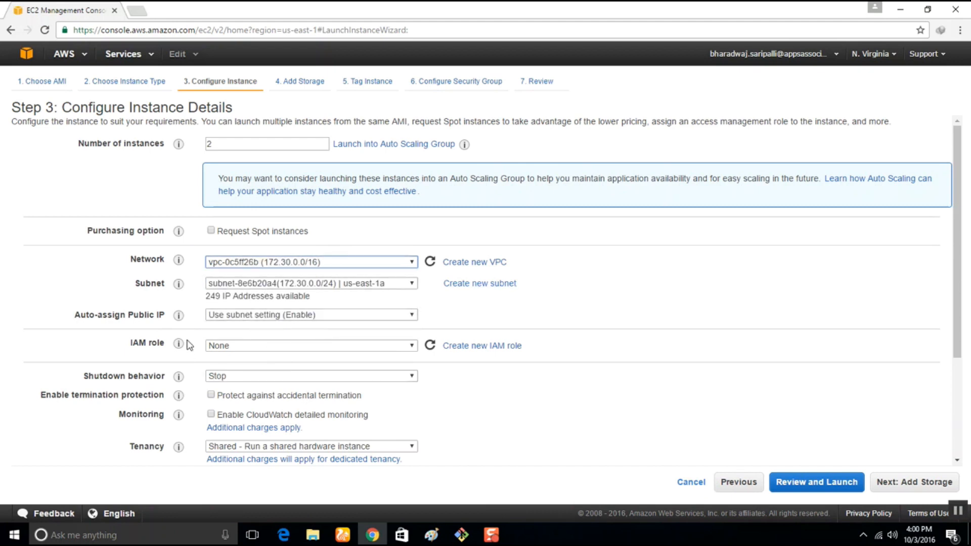
Check the IAM roles available for the instances and open the IAM role creation page in a separate browser tab.
click(261, 347)
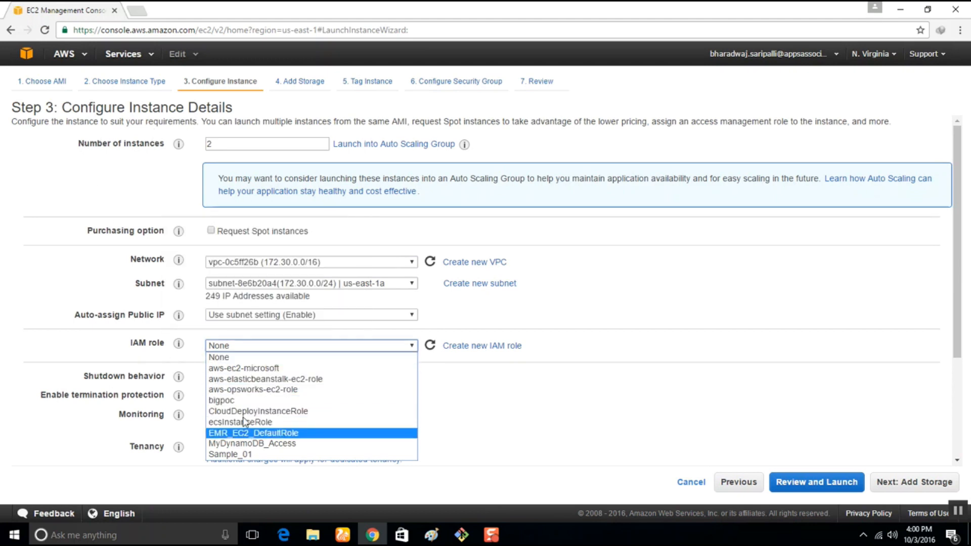
click(140, 348)
drag(141, 347, 165, 348)
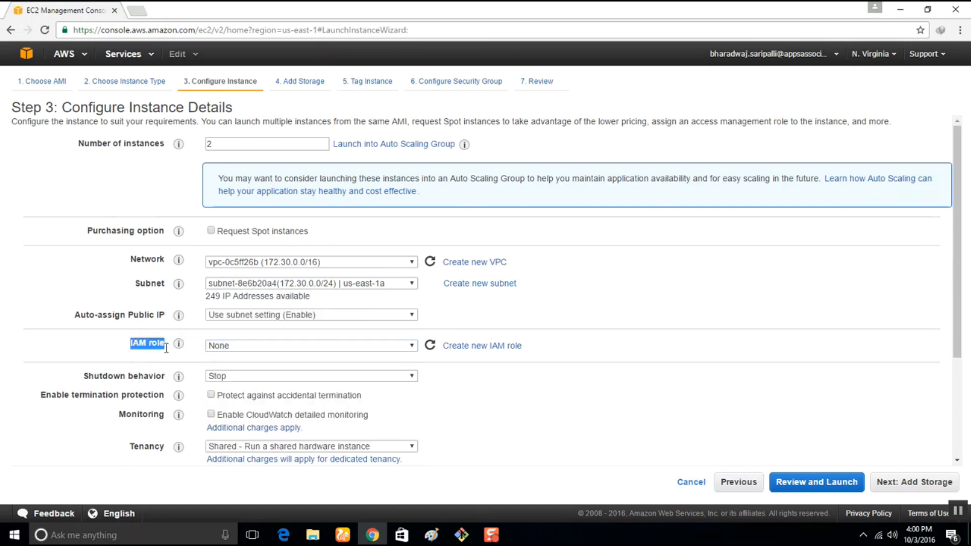
click(526, 402)
right_click(479, 350)
click(503, 356)
click(161, 7)
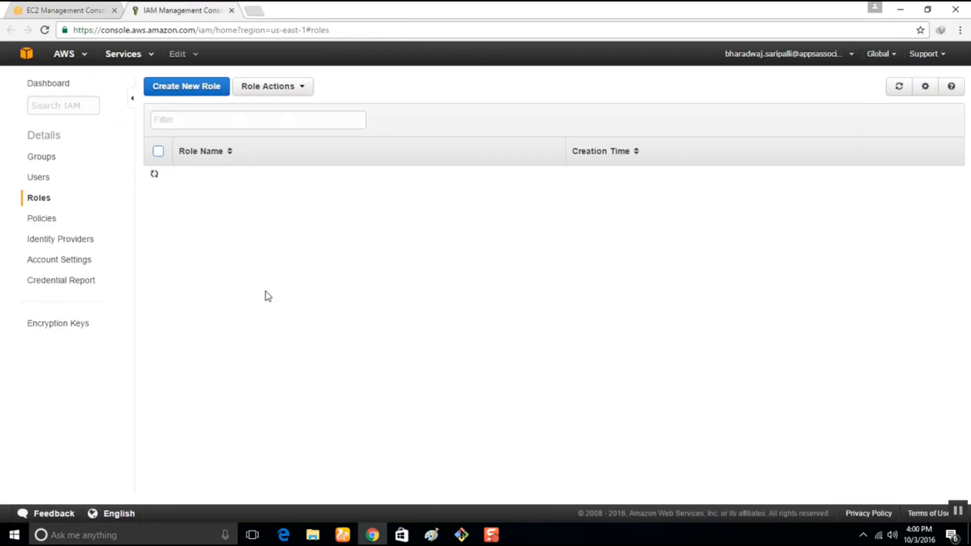
Start a new IAM role named CDDemoHelloApp and continue to the role type selection.
click(186, 87)
click(358, 142)
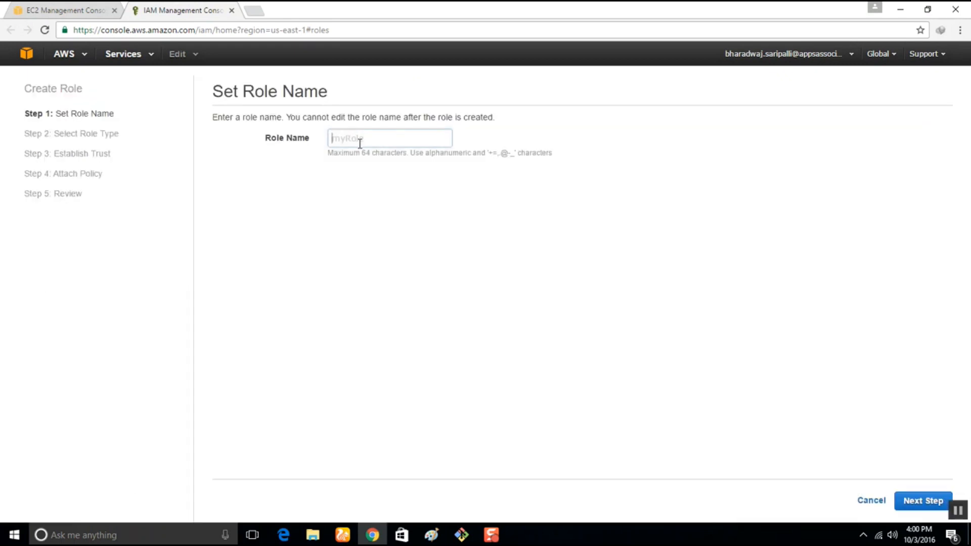
text(DemoHelloAppC)
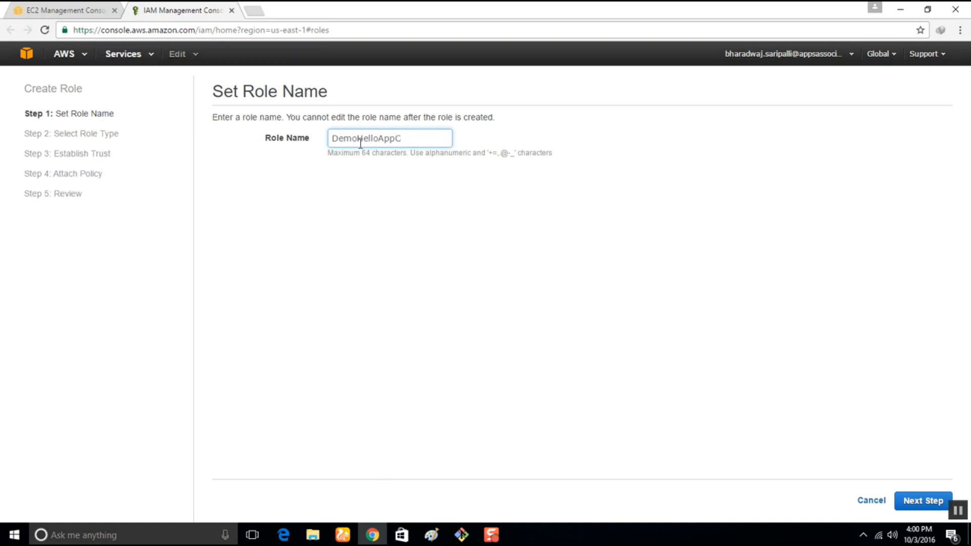
text(D)
key(shift+Left)
key(shift+Left)
key(BackSpace)
key(Home)
text(CD)
click(915, 500)
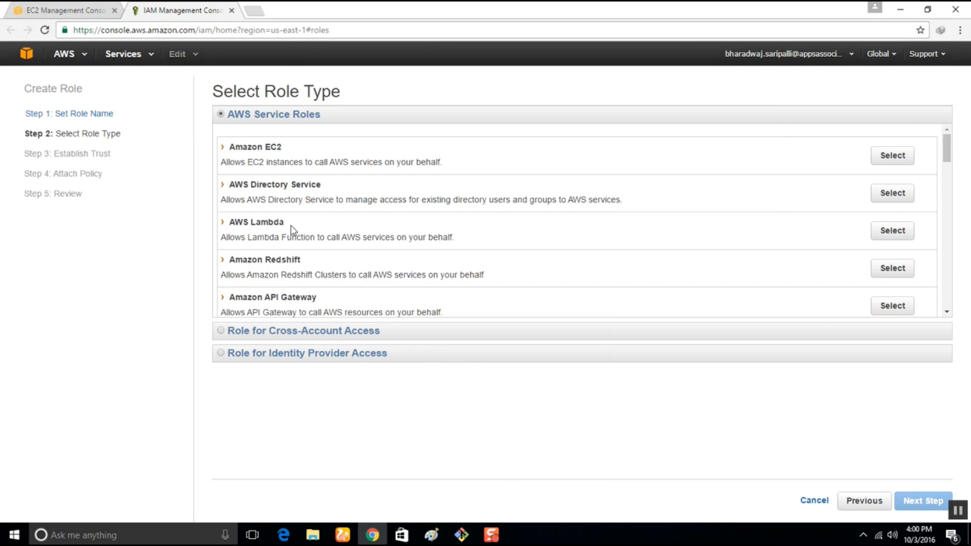
Choose Amazon EC2 as the AWS service role type for the new role.
scroll(293, 226, down, 3)
scroll(298, 230, down, 4)
scroll(297, 230, up, 7)
click(893, 157)
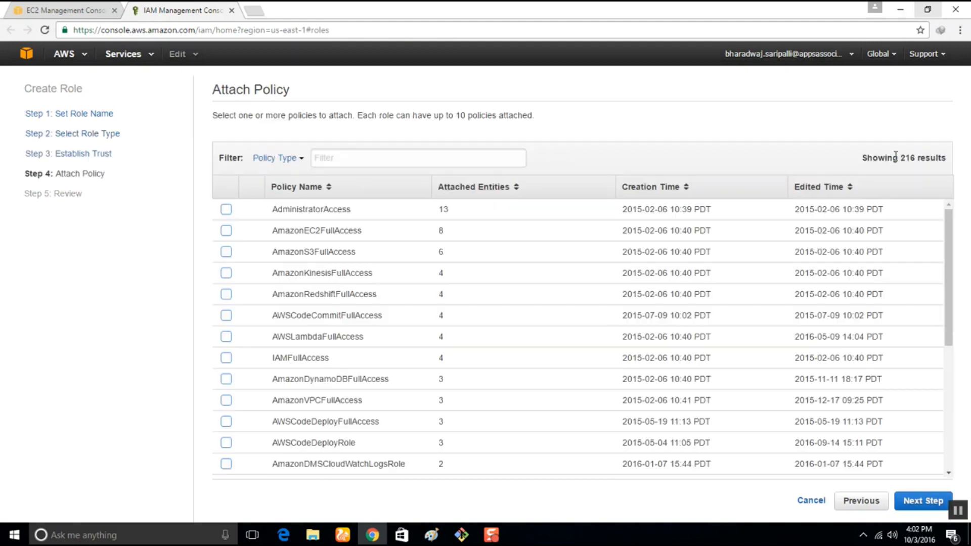
Filter the policies by "awscodedeploy", attach AmazonEC2RoleforAWSCodeDeploy to the role and continue to the review.
click(368, 153)
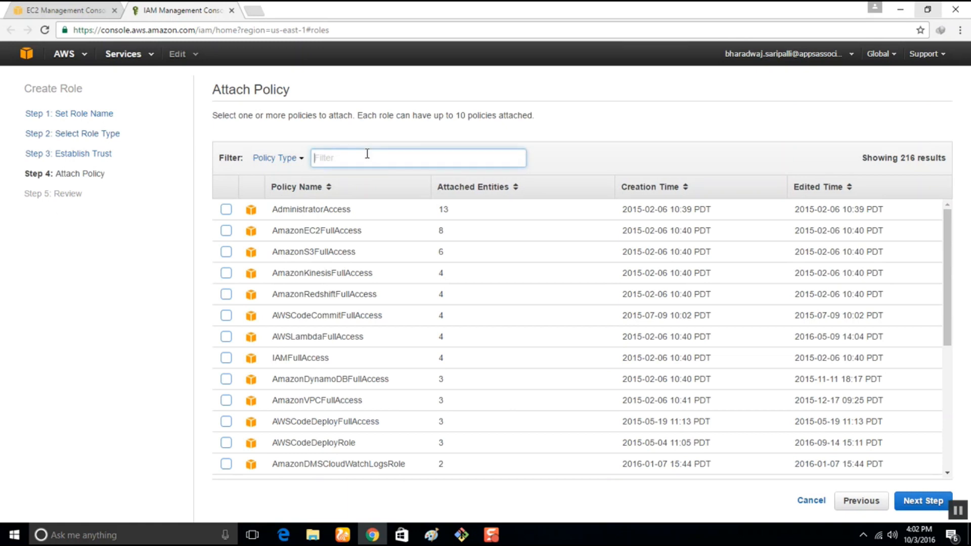
text(aws )
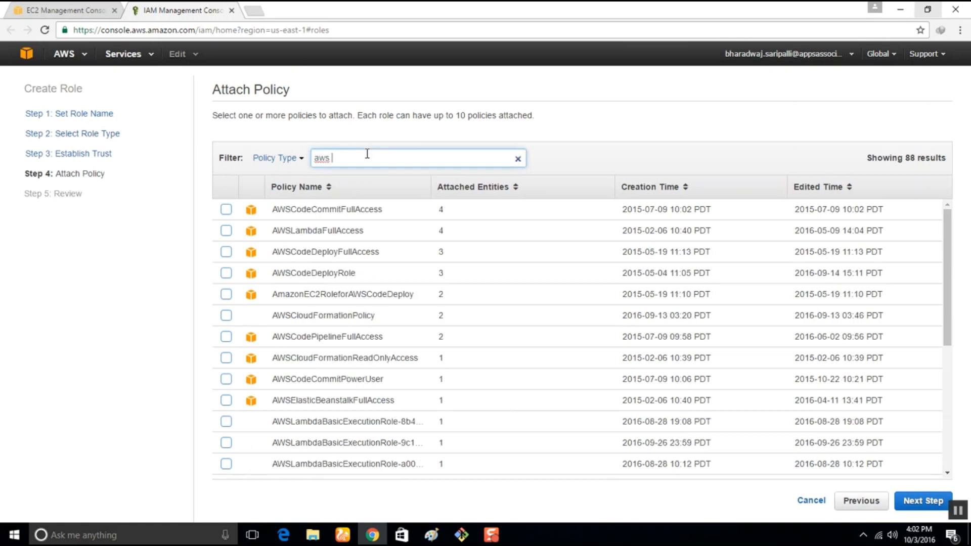
text(code)
key(BackSpace)
key(BackSpace)
key(BackSpace)
key(BackSpace)
text(code)
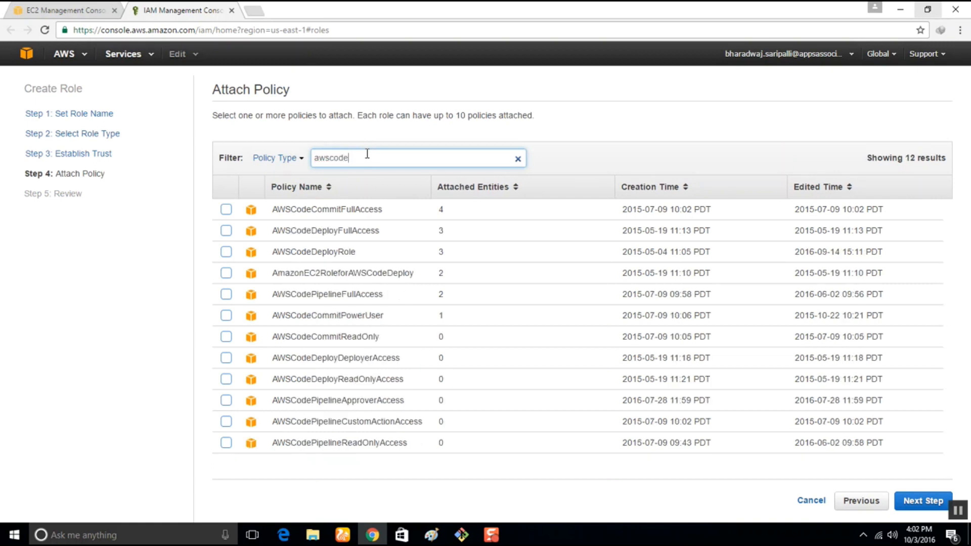
text(deploy)
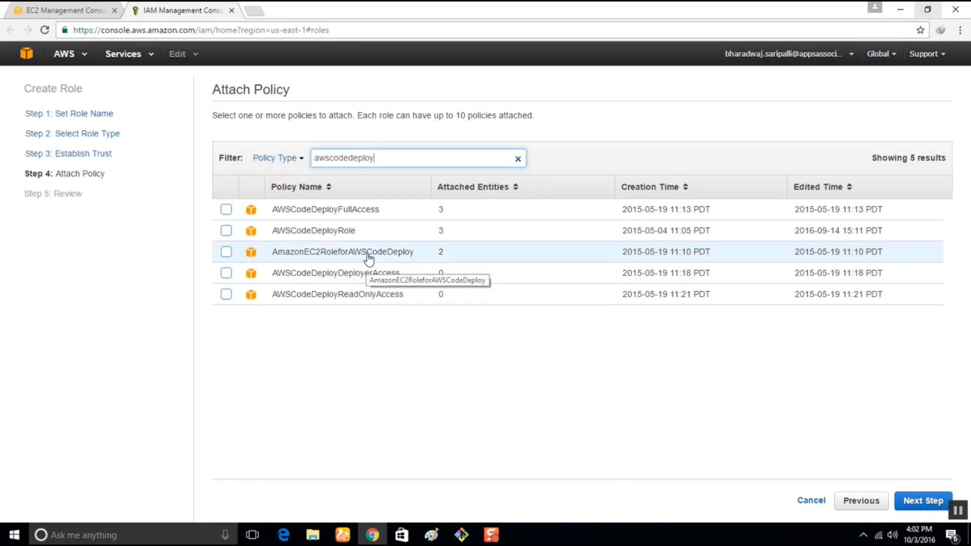
click(491, 534)
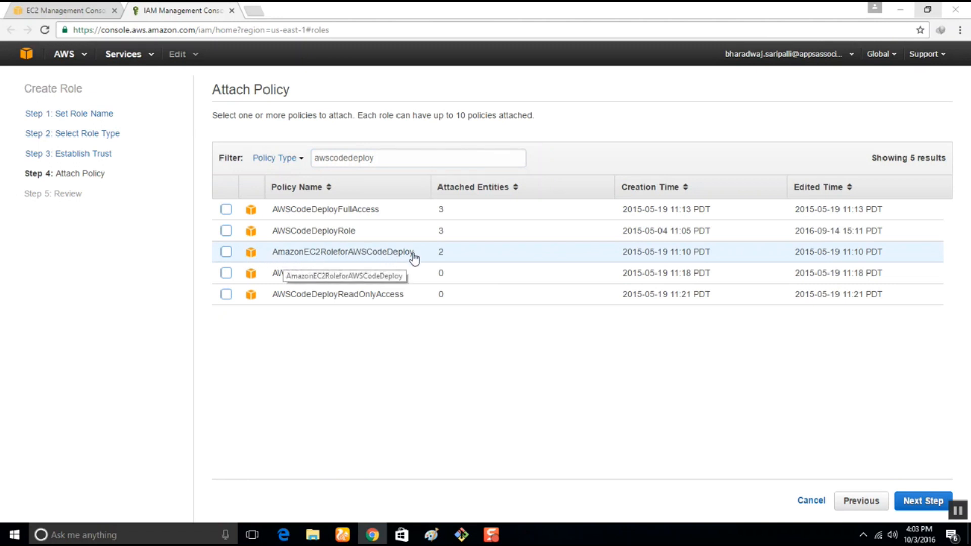
click(226, 252)
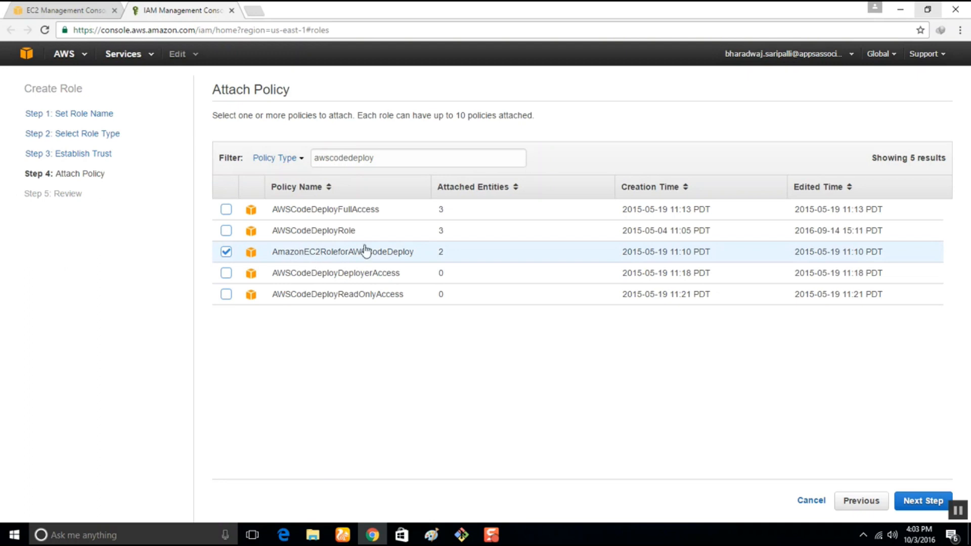
click(899, 507)
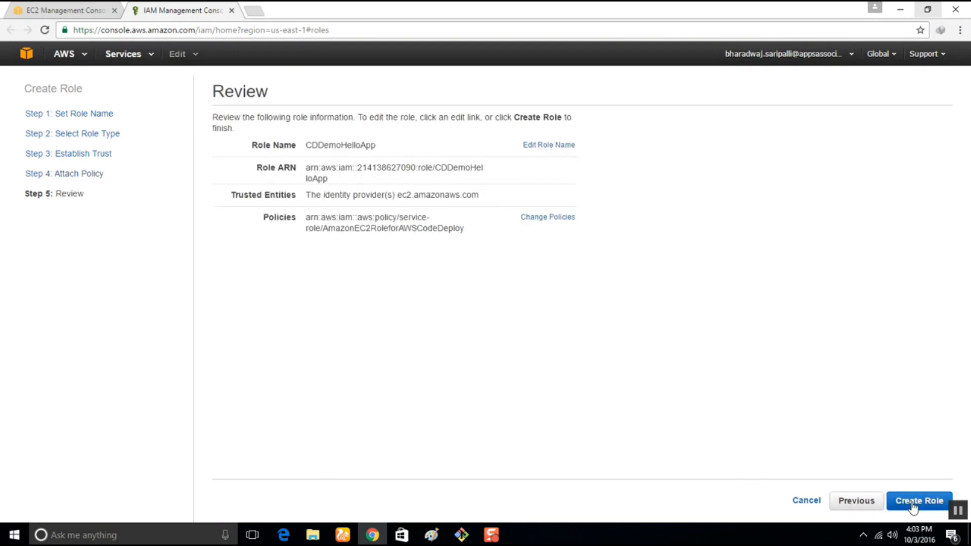
Change the role name to CDDemoAppInstanceRole in the review and create the role.
click(921, 504)
click(554, 147)
click(409, 144)
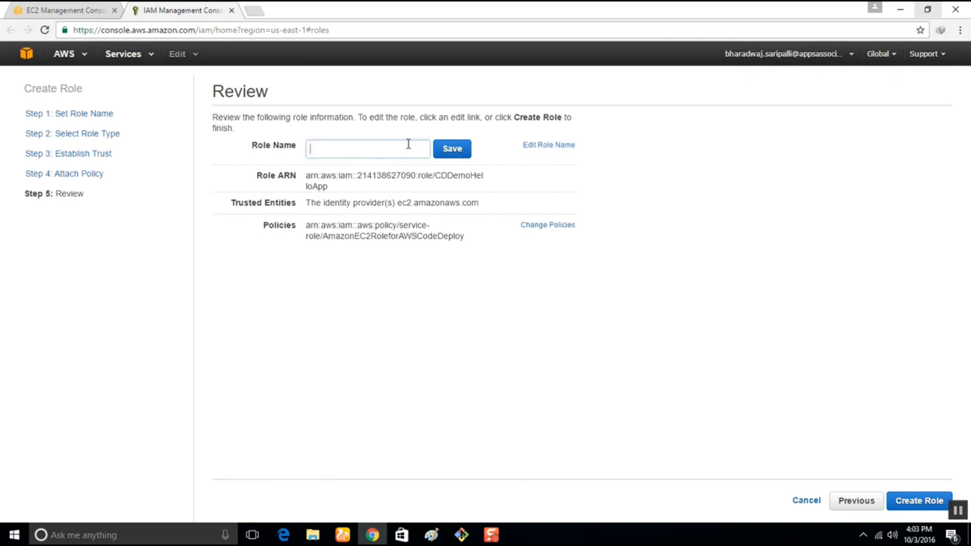
text(CD)
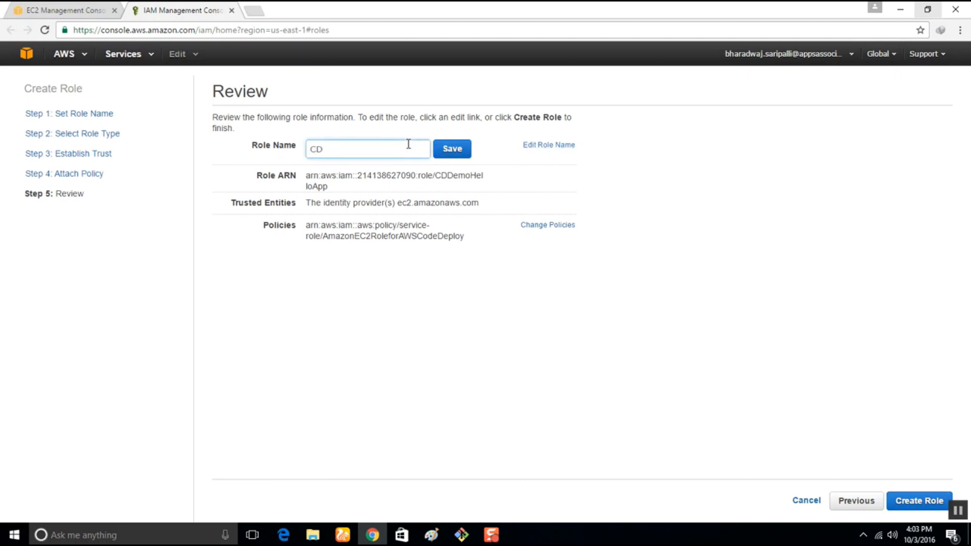
text(DemoAPpInstanceRole)
click(452, 149)
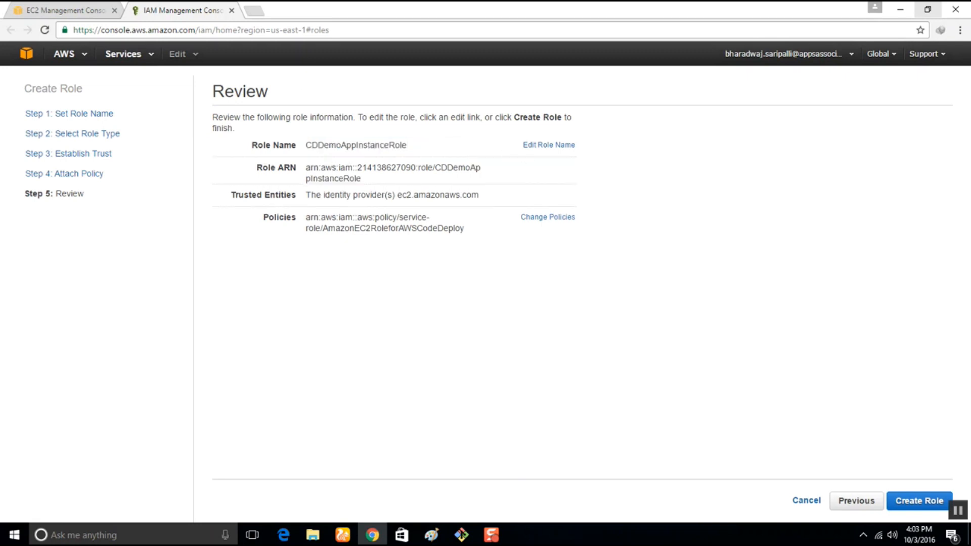
click(892, 506)
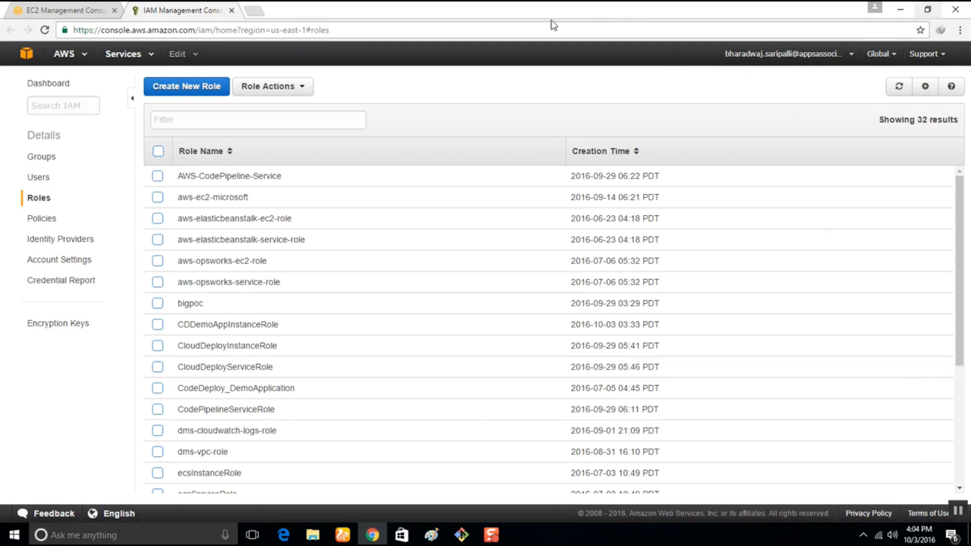
Start a new IAM role named CDDemoAppServiceRole and continue to the role type selection.
click(201, 122)
click(189, 88)
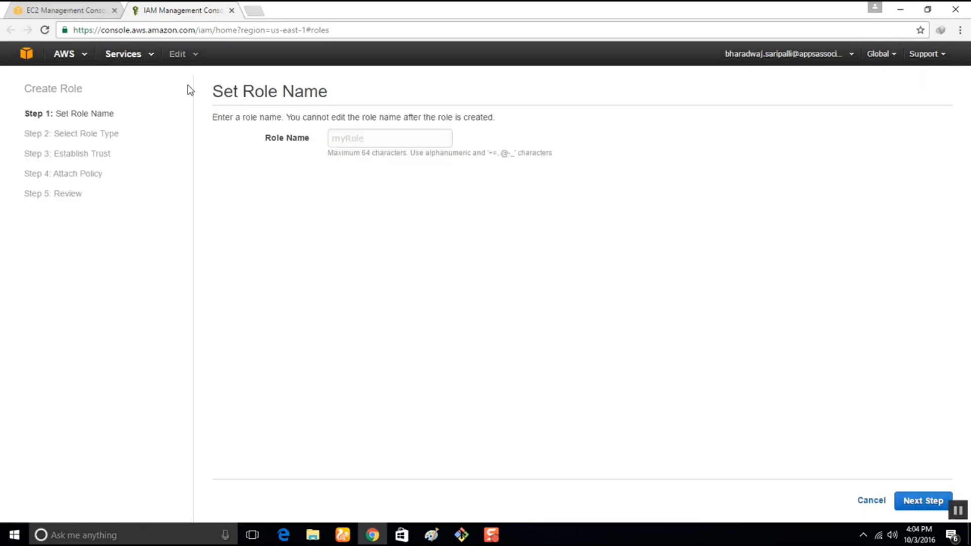
click(337, 132)
text(CDDemoAPp)
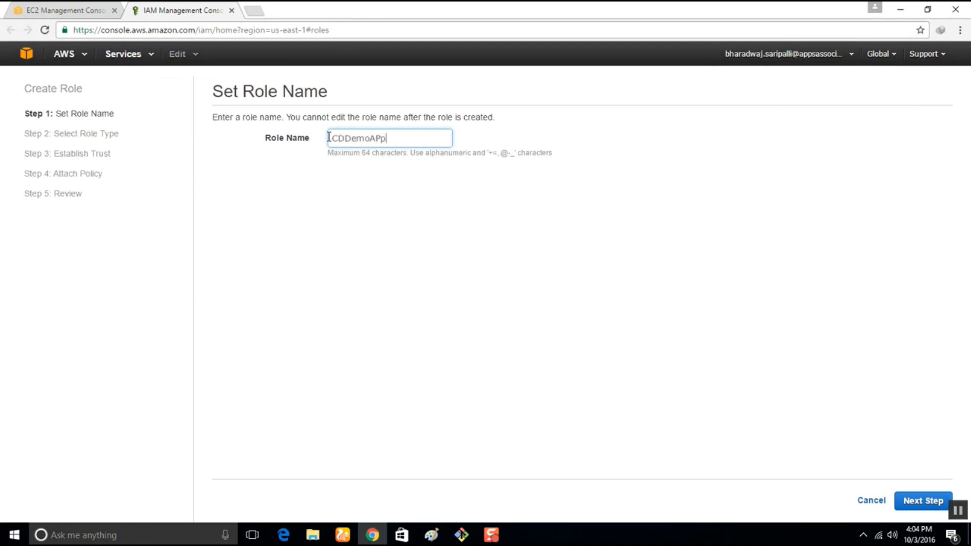
key(BackSpace)
key(BackSpace)
text(ppServiceRole)
click(906, 499)
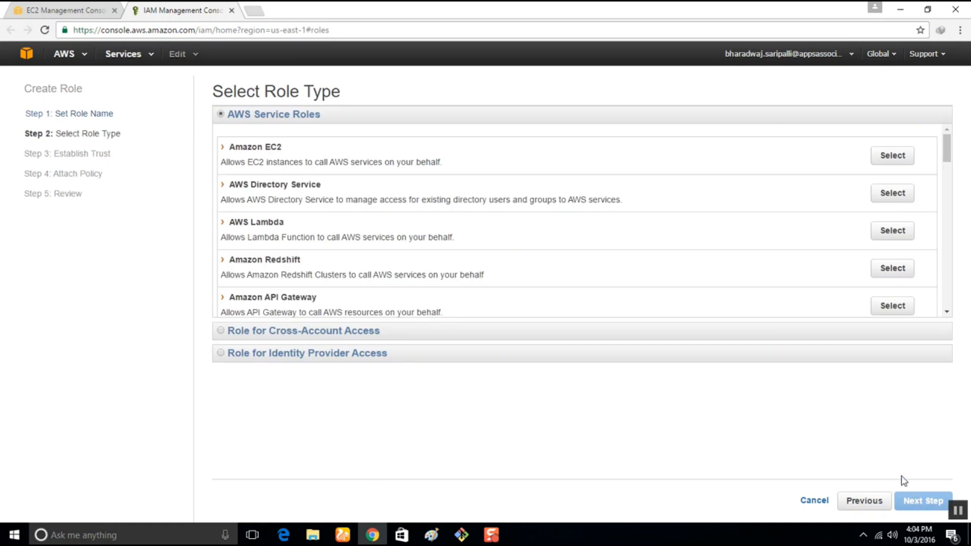
Choose AWS CodeDeploy as the AWS service role type for the new role.
scroll(288, 242, down, 6)
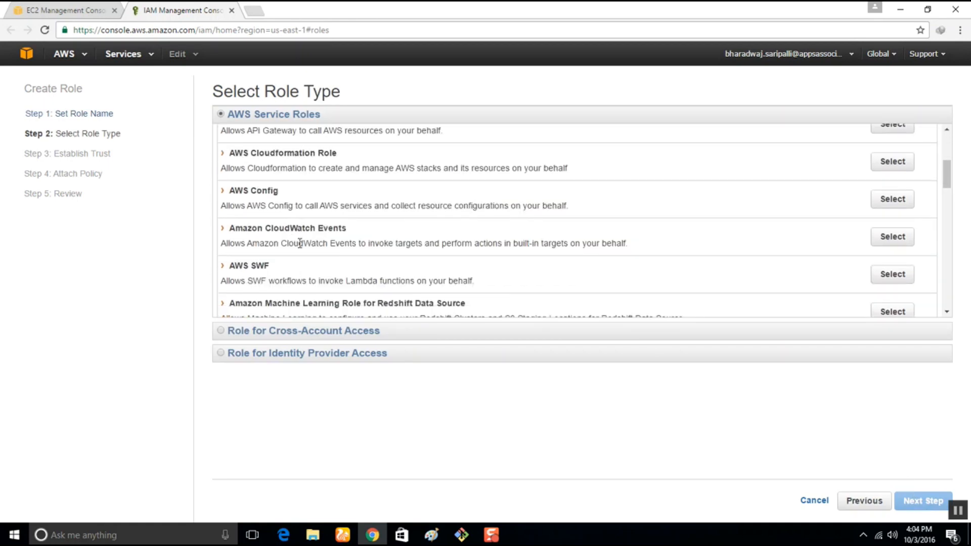
scroll(301, 248, down, 3)
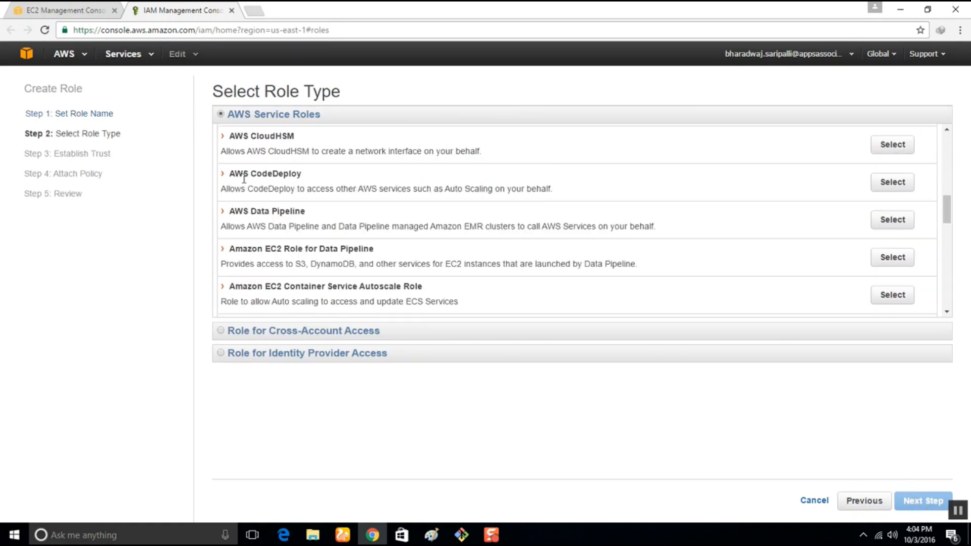
click(887, 194)
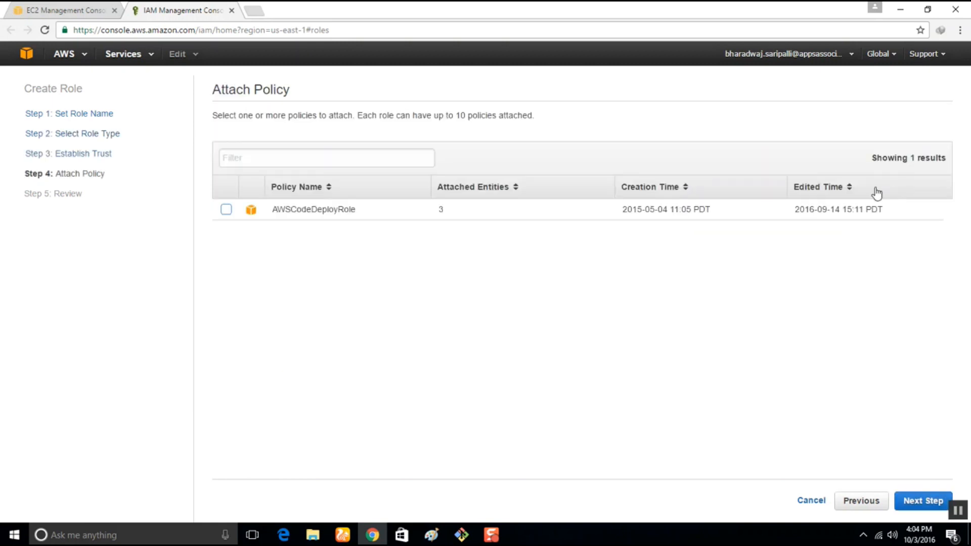
Attach the AWSCodeDeployRole policy to the role and create it from the review.
click(224, 210)
click(925, 502)
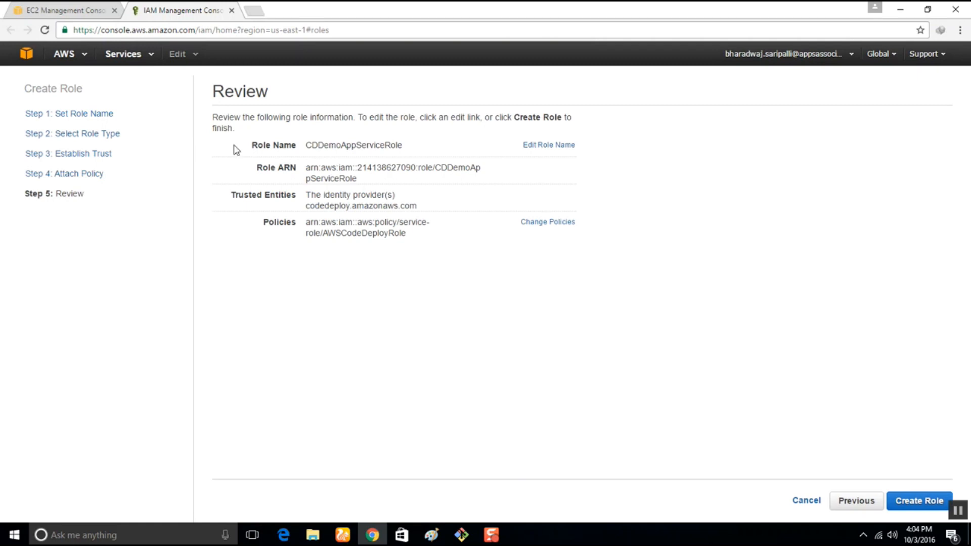
click(919, 502)
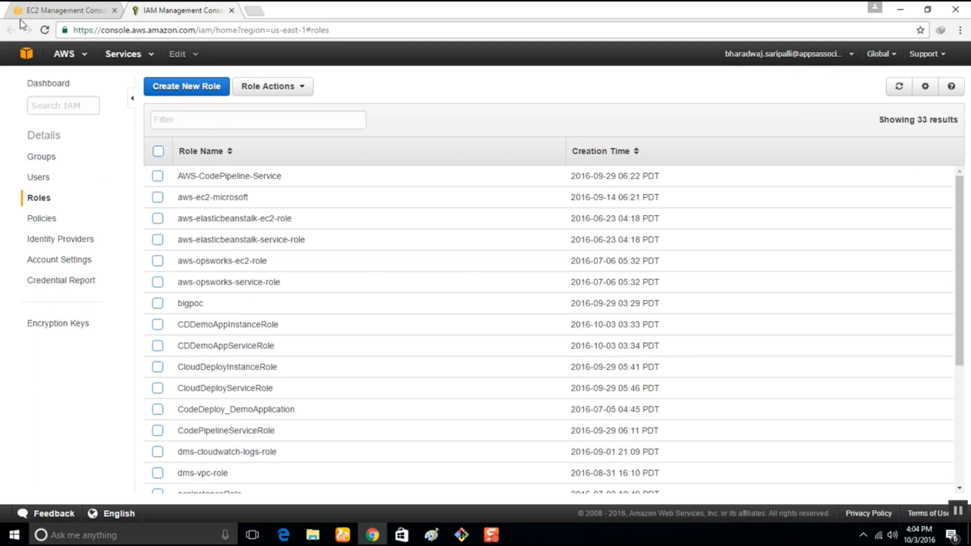
Return to the EC2 instance configuration, refresh the IAM role list and assign CDDemoAppInstanceRole to the instances.
click(48, 9)
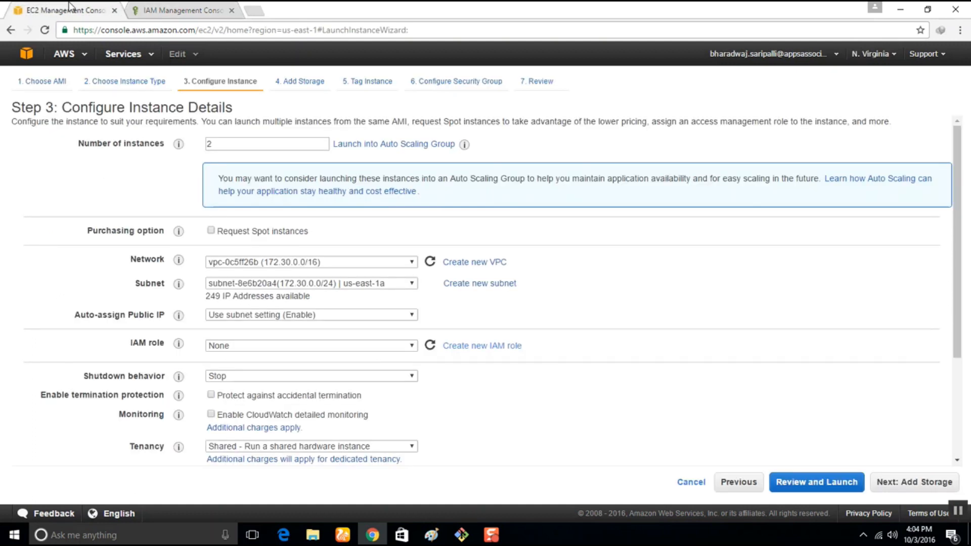
click(391, 347)
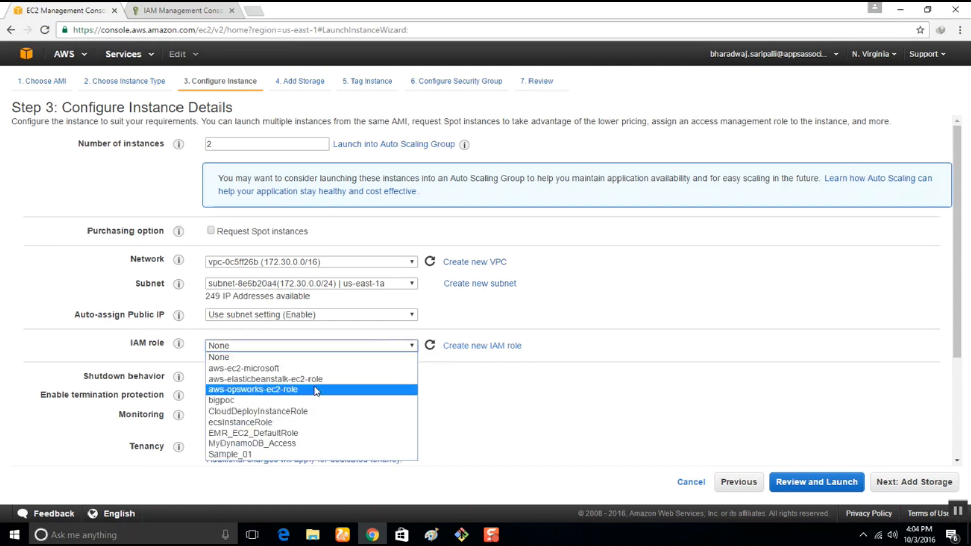
click(552, 431)
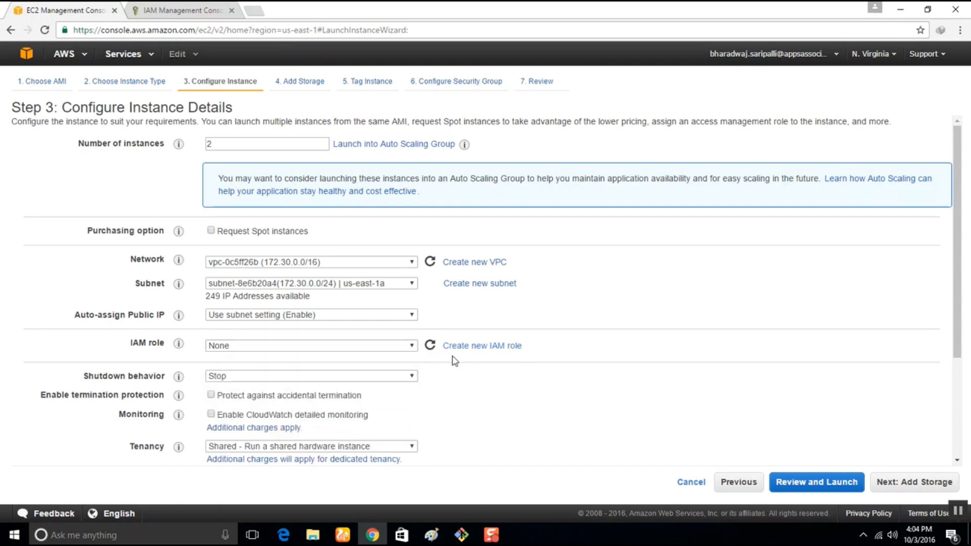
click(429, 346)
click(396, 347)
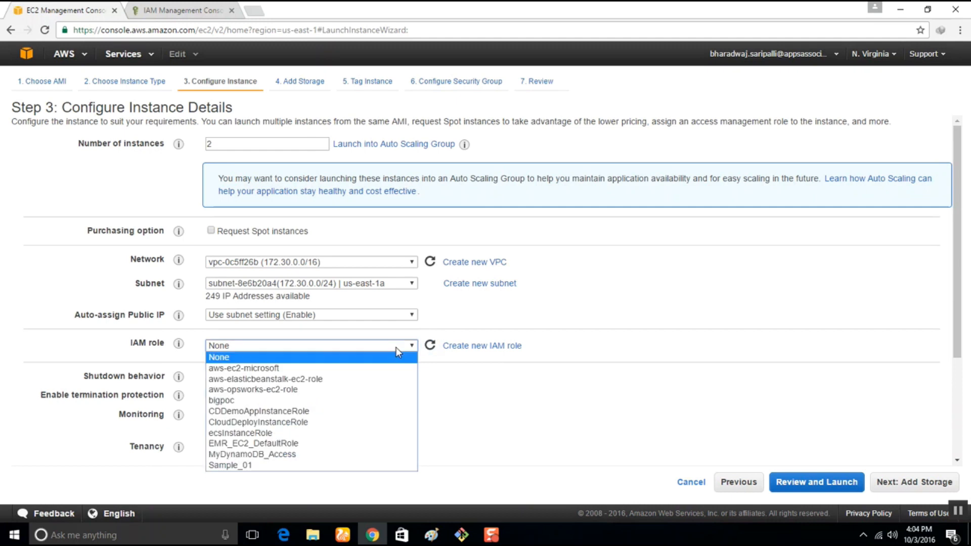
click(311, 412)
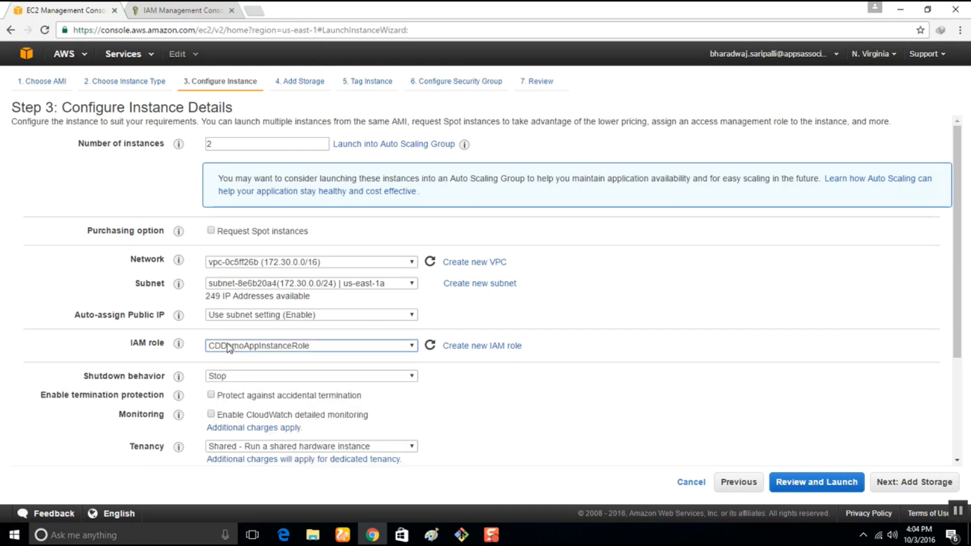
Expand the advanced instance details to reach the user data field.
scroll(132, 431, down, 3)
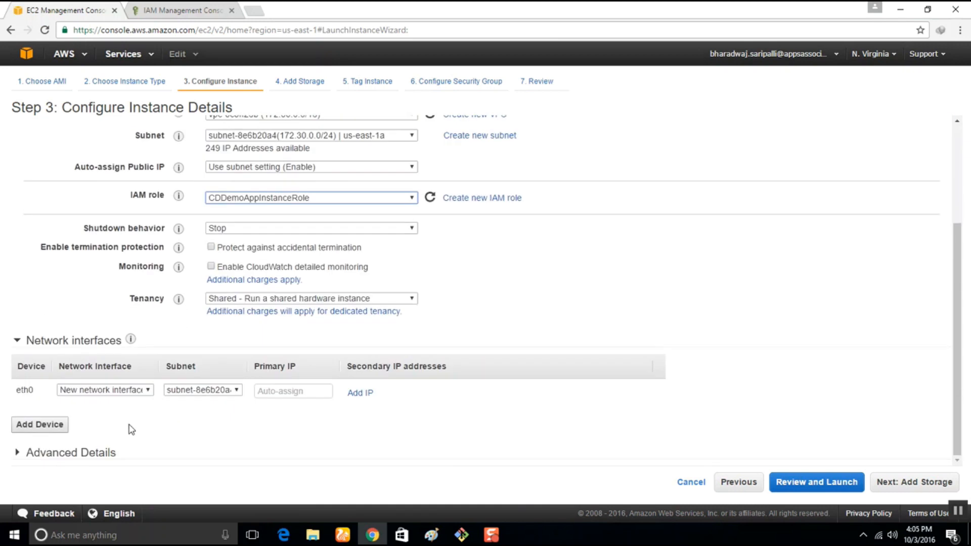
click(48, 453)
scroll(232, 431, down, 2)
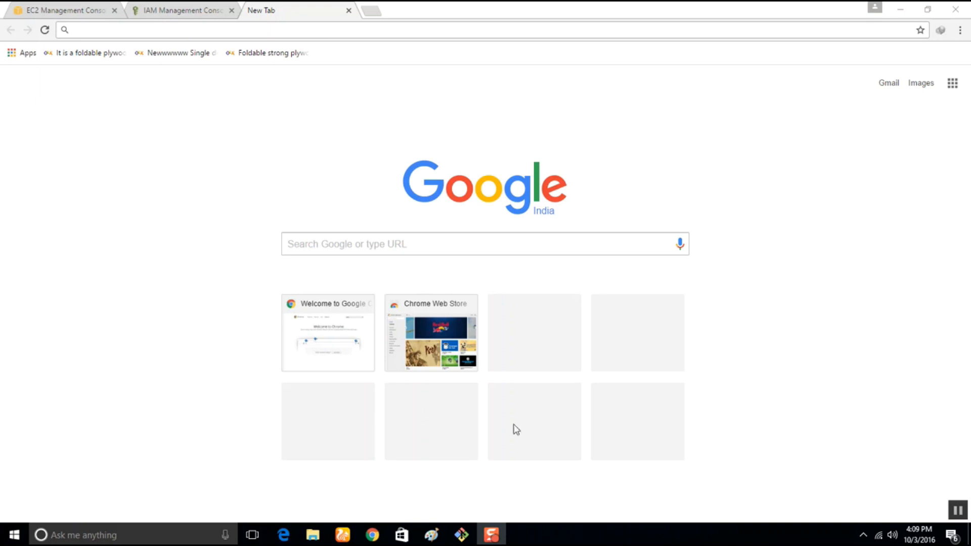
Search the web for "code deploy agent install".
click(456, 30)
text(cod)
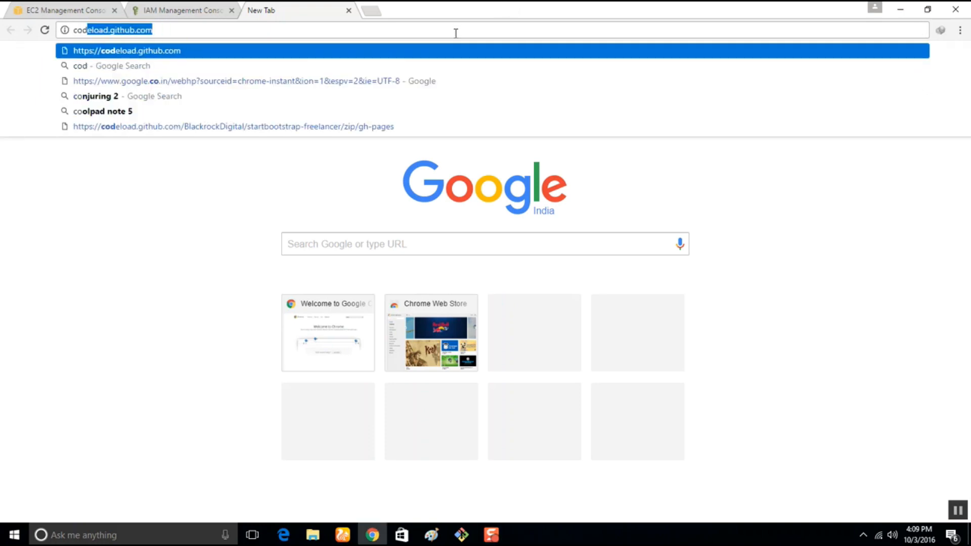
text(e deploy age)
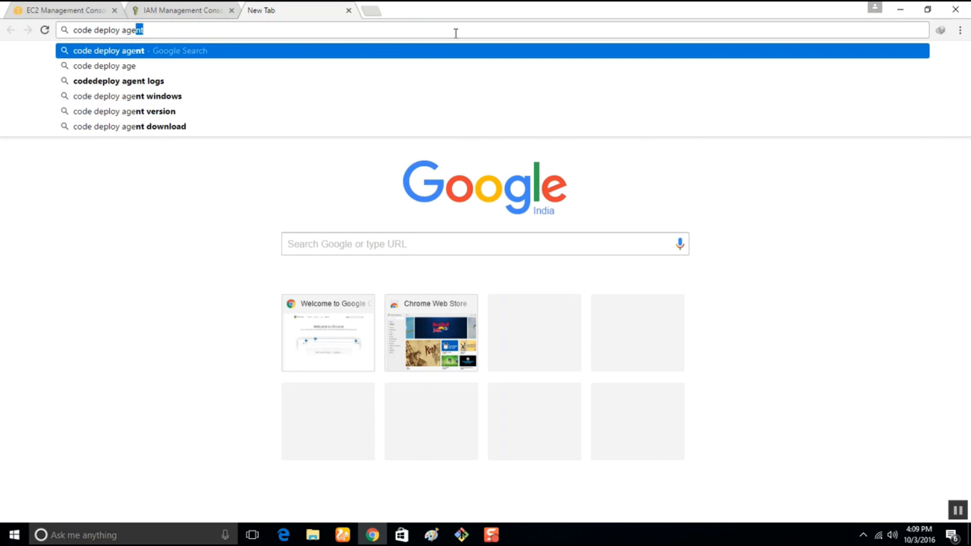
text(nt ins)
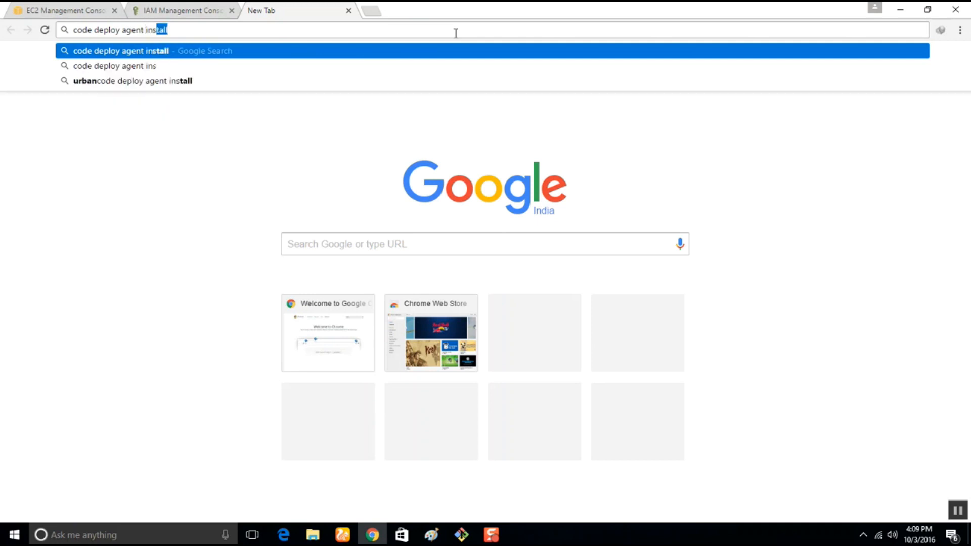
text(tall)
key(Return)
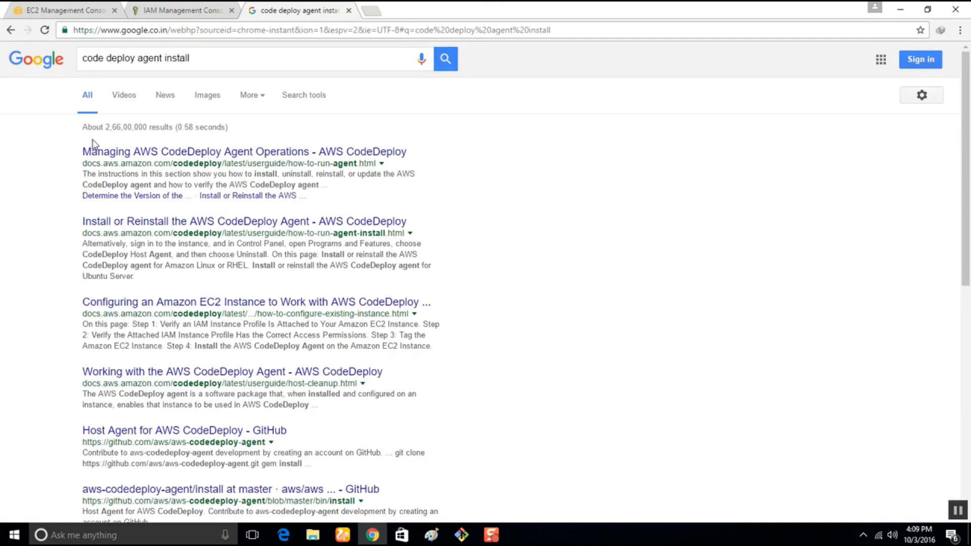
Open the AWS guide on installing or reinstalling the CodeDeploy agent in a new tab and go to its Amazon Linux or RHEL section.
right_click(290, 223)
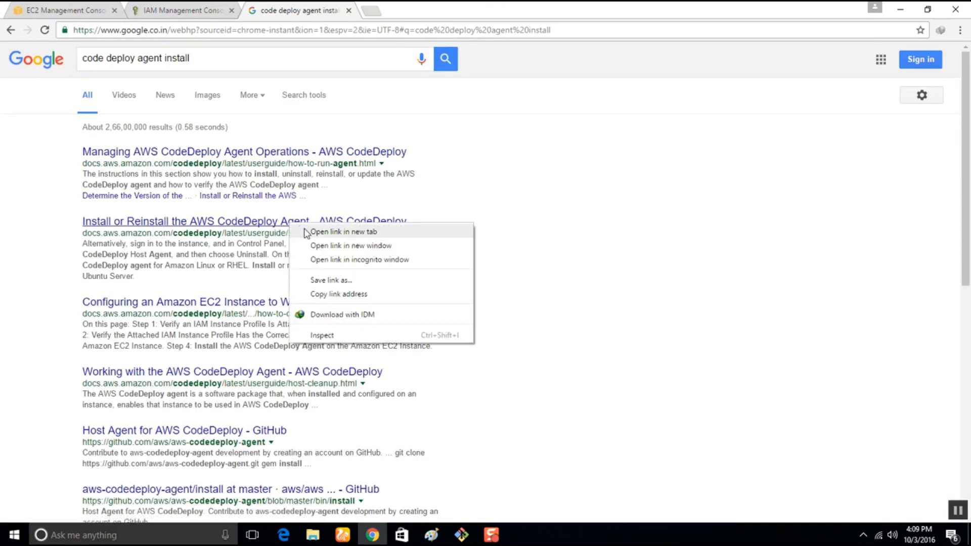
click(305, 233)
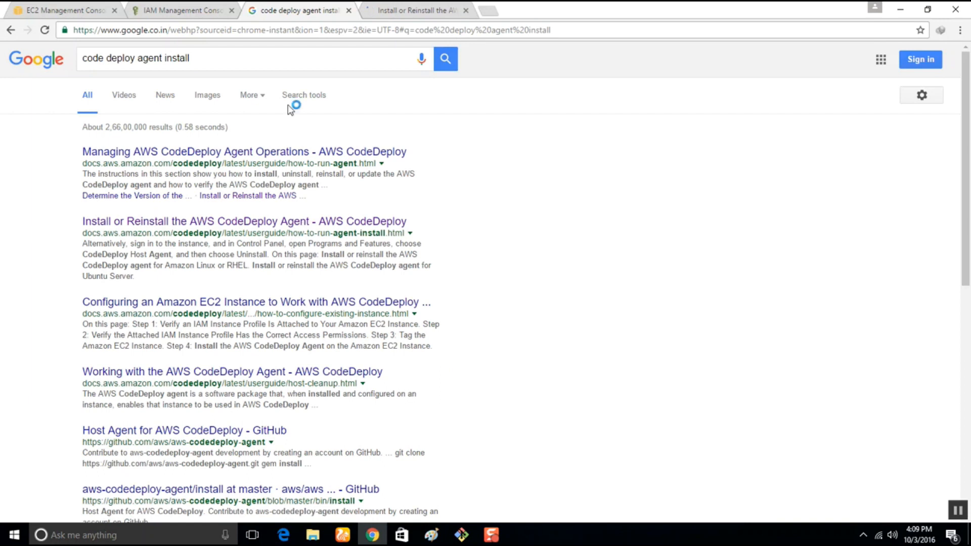
key(ctrl+Tab)
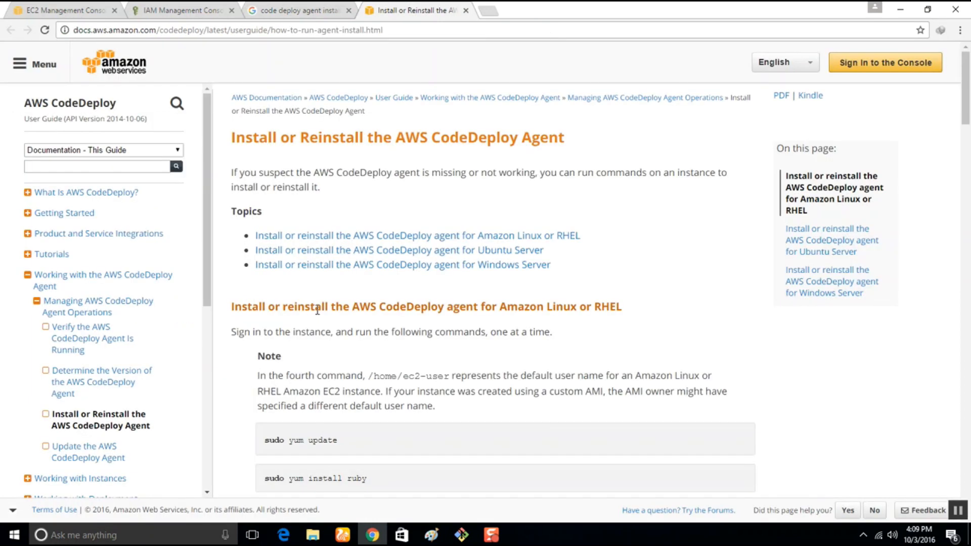
click(449, 236)
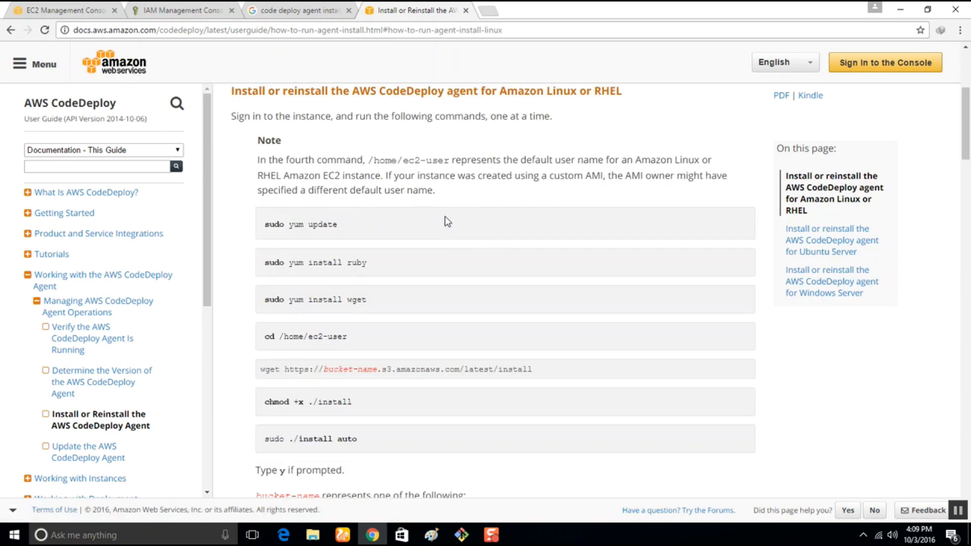
scroll(275, 362, down, 3)
scroll(282, 353, up, 3)
Launch Notepad++, create a new blank document and shrink its window to uncover the browser.
drag(265, 224, 344, 227)
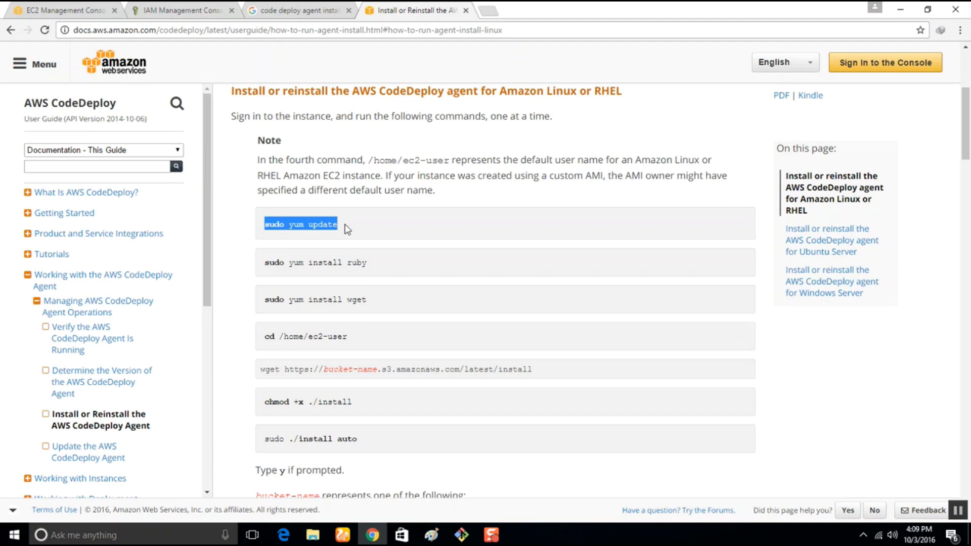
key(super+r)
text(notepad)
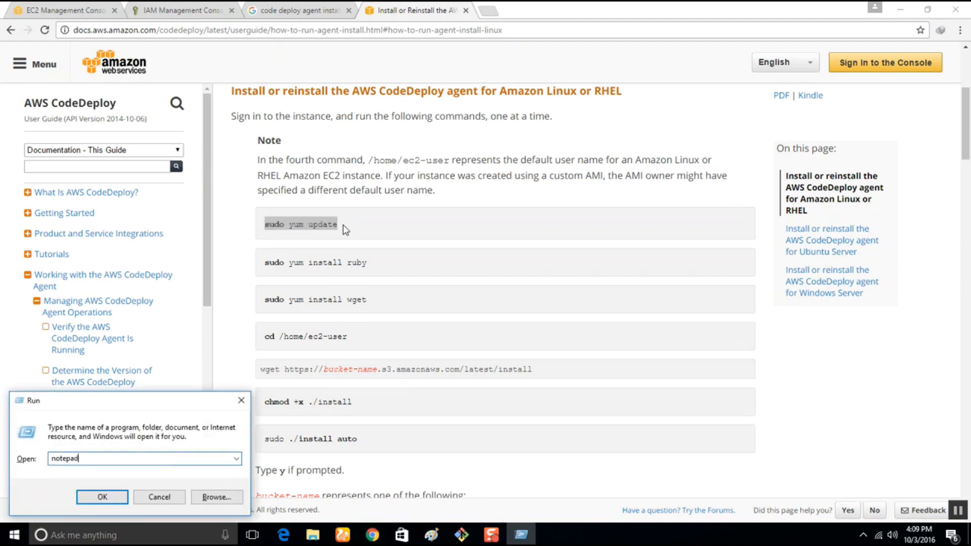
text(++)
key(Return)
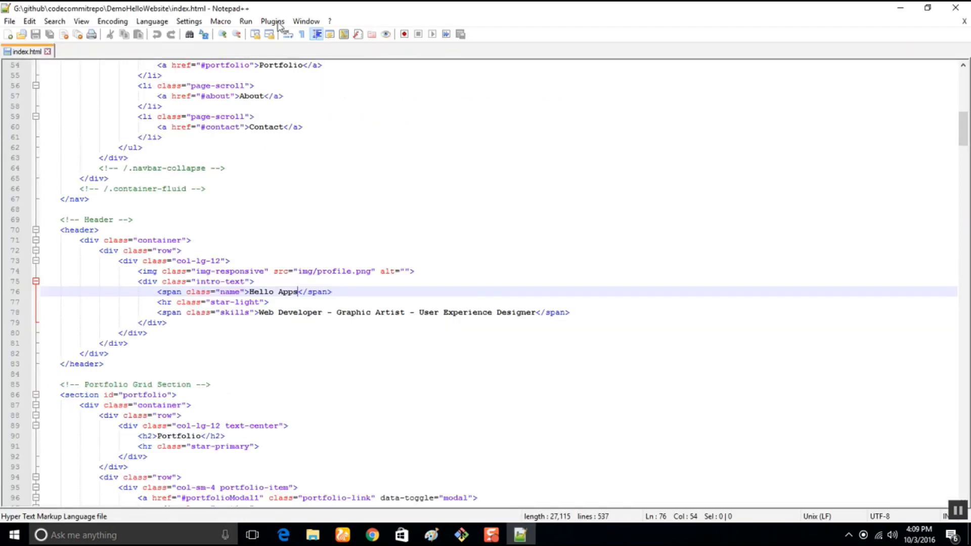
click(9, 21)
click(23, 33)
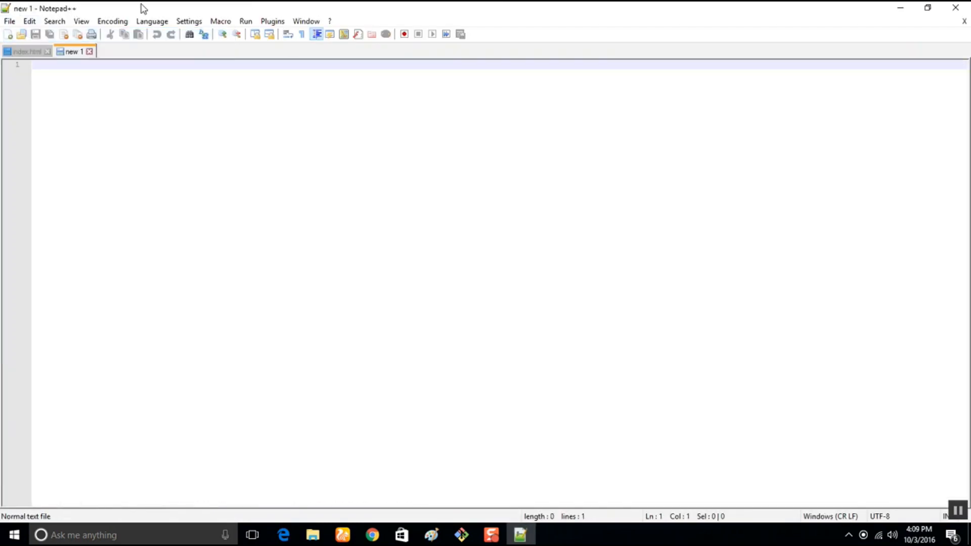
drag(141, 7, 642, 245)
Copy the guide's agent install commands, from sudo yum update through sudo ./install auto, into the new Notepad++ document.
click(343, 225)
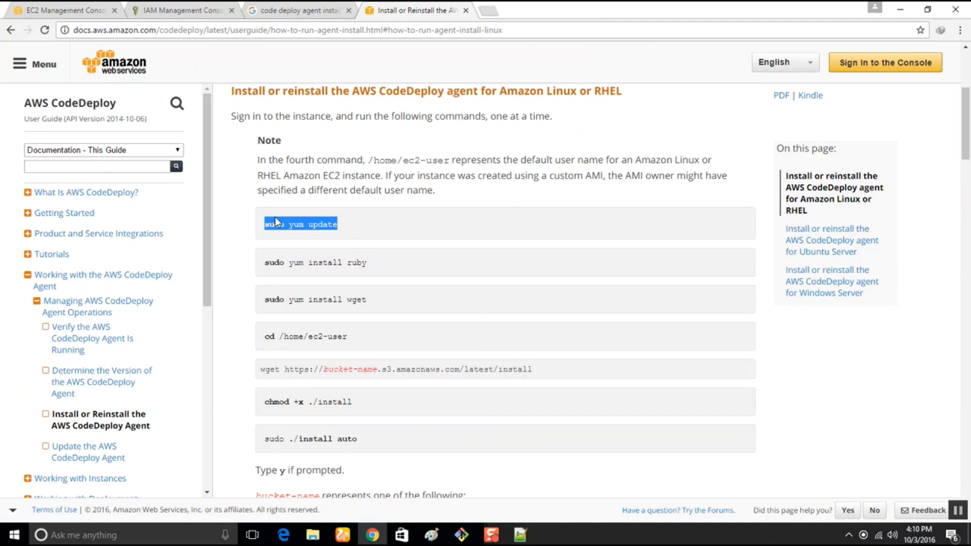
drag(264, 224, 359, 438)
key(ctrl+c)
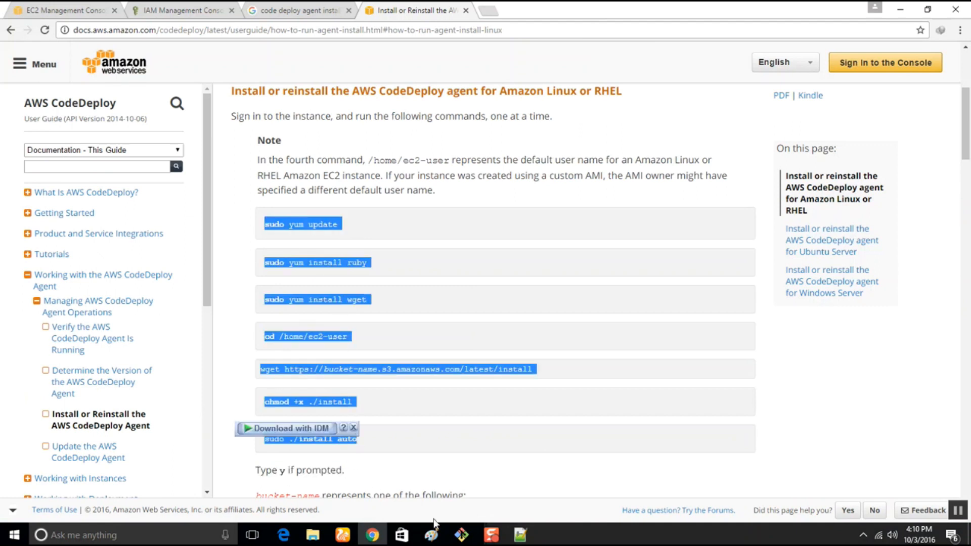
click(520, 534)
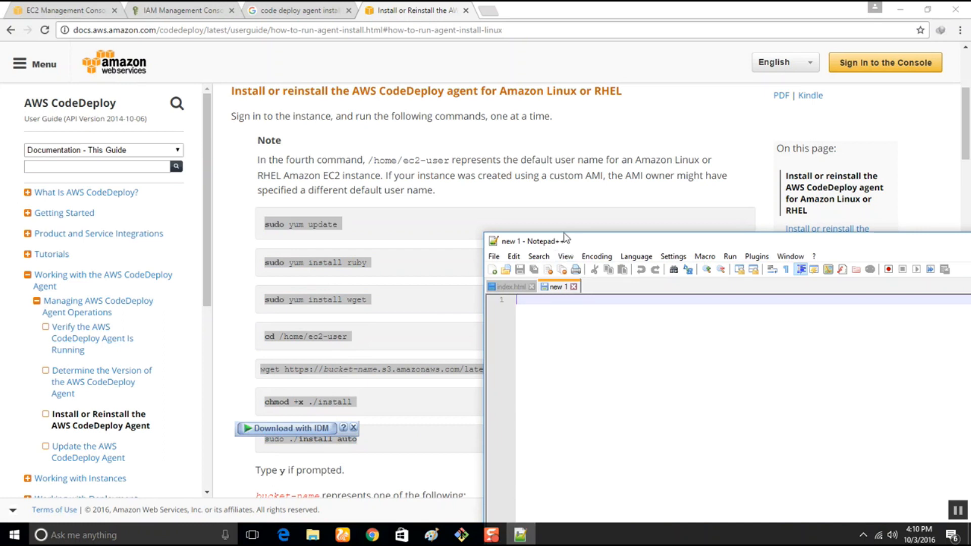
drag(564, 237, 349, 55)
key(ctrl+v)
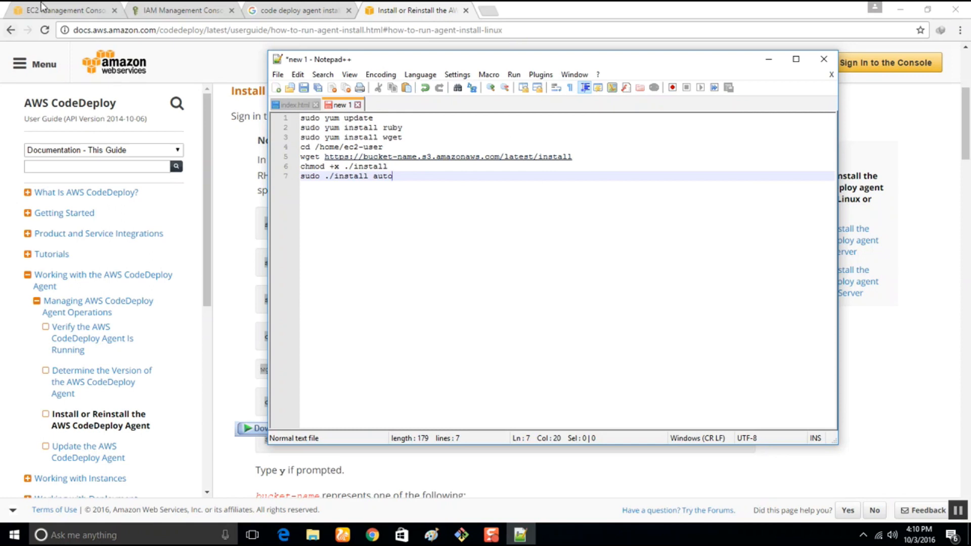
Replace the bucket-name placeholder in the Notepad++ wget URL with aws-codedeploy-us-east-1, copied from the guide's list to match the console's N. Virginia region.
click(242, 263)
scroll(276, 352, down, 4)
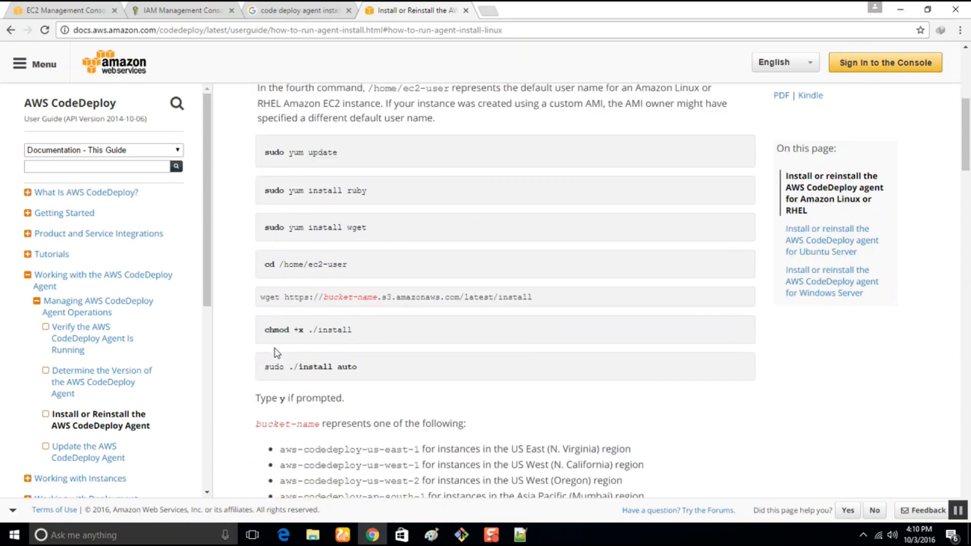
scroll(276, 352, down, 3)
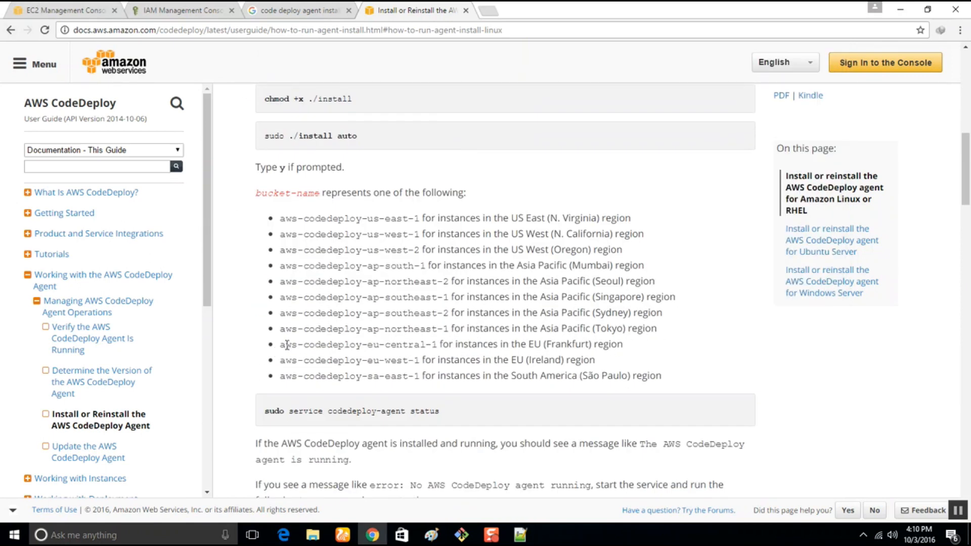
click(65, 8)
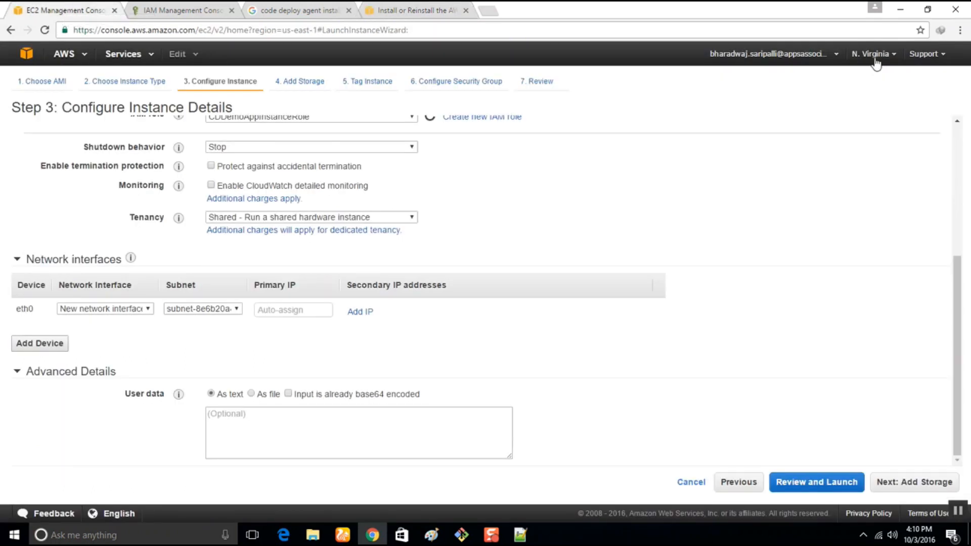
click(412, 9)
drag(279, 218, 420, 216)
key(ctrl+c)
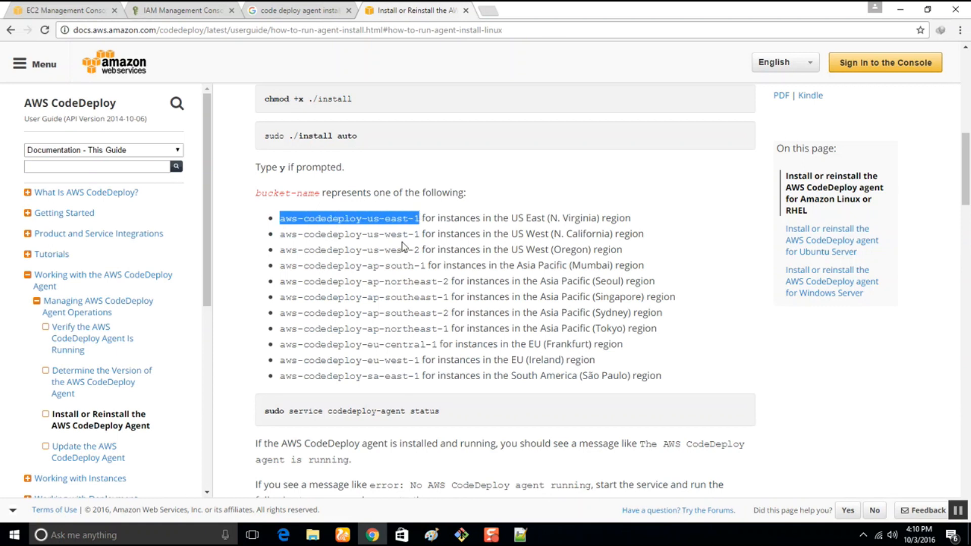
click(520, 534)
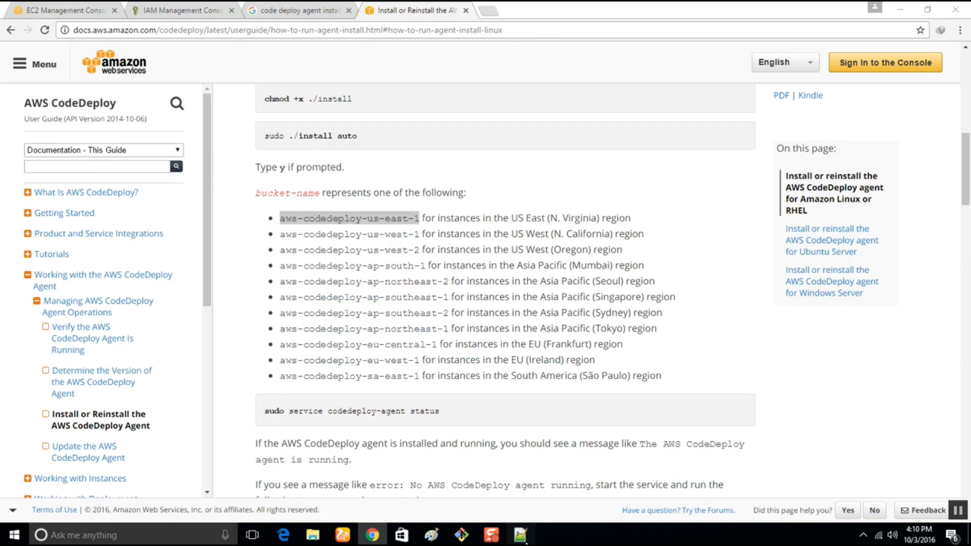
drag(417, 157, 363, 162)
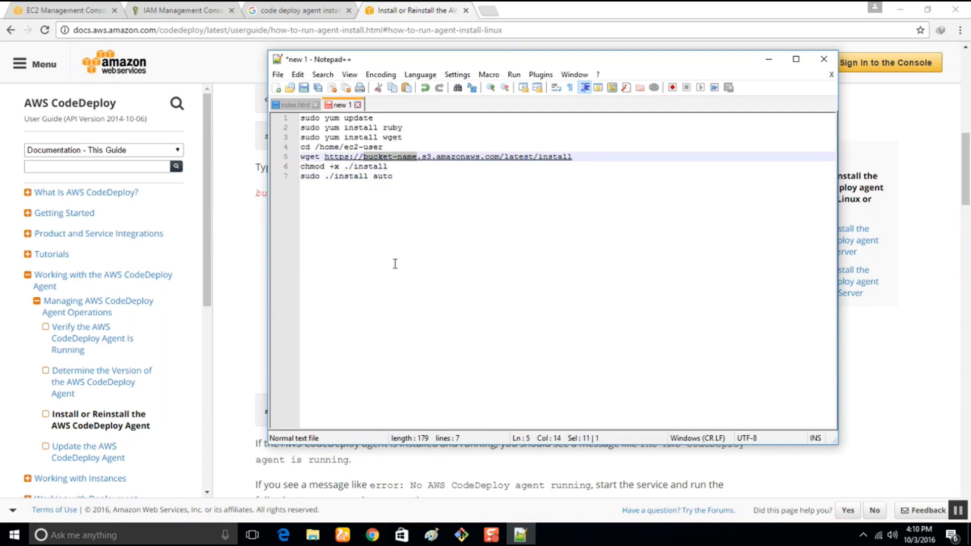
key(ctrl+v)
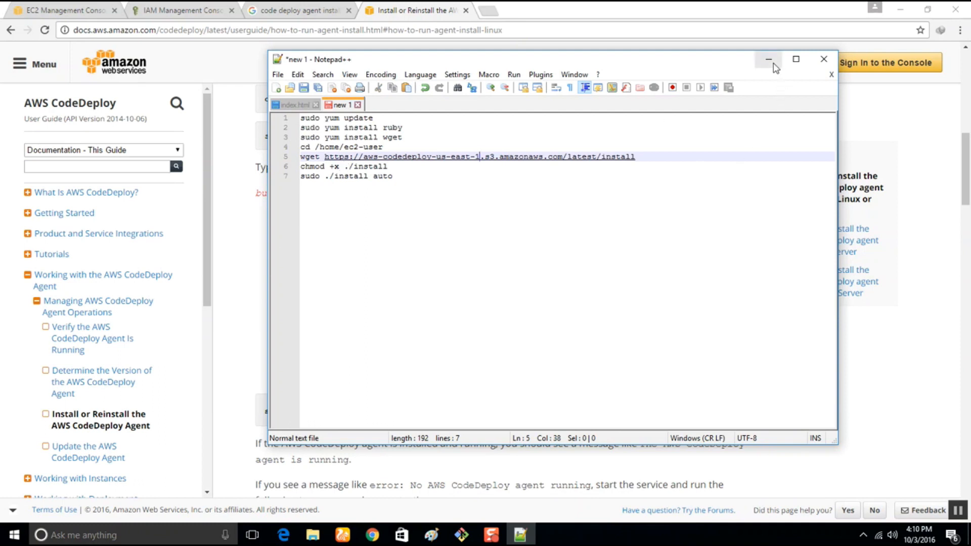
Copy the command sudo service codedeploy-agent start from the guide and add it as a new last line in the Notepad++ document.
click(420, 186)
drag(402, 175, 252, 104)
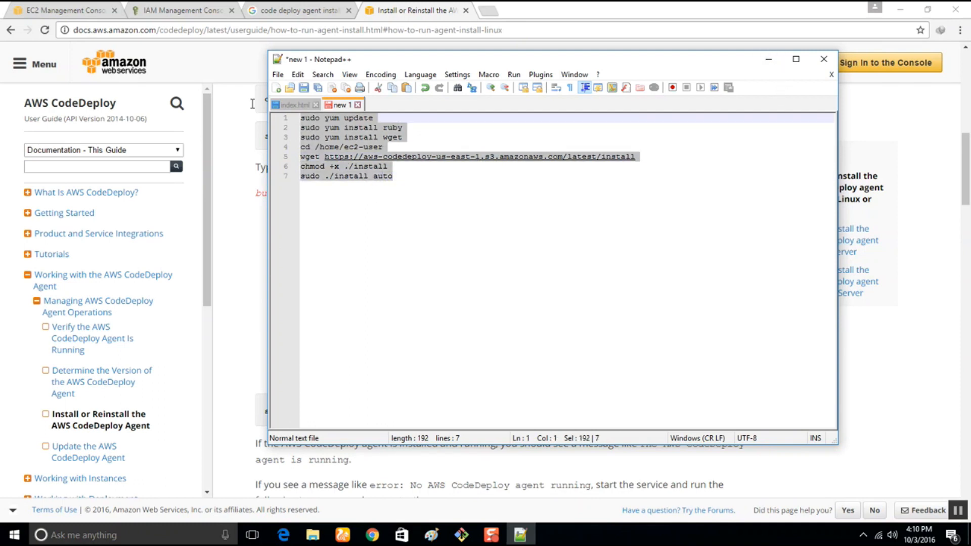
click(444, 228)
click(406, 8)
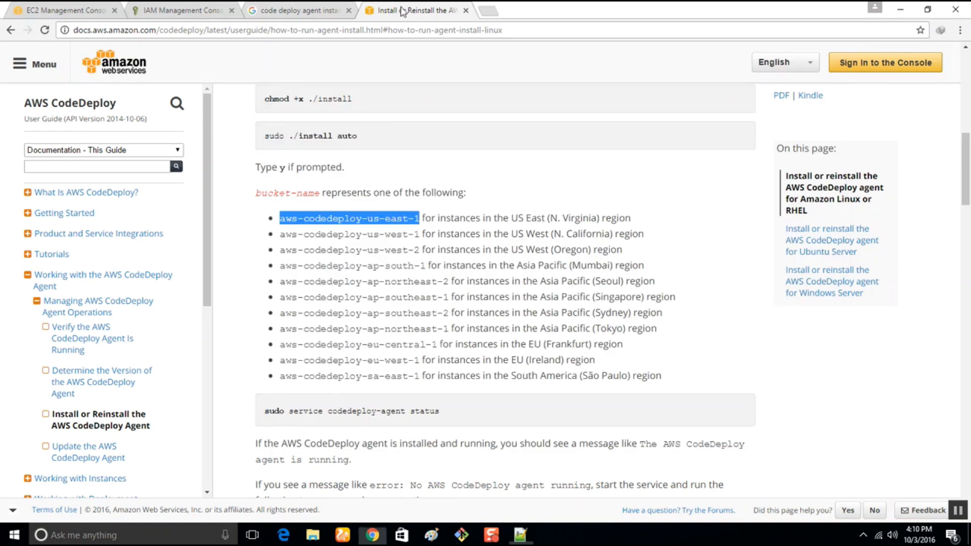
scroll(343, 335, down, 6)
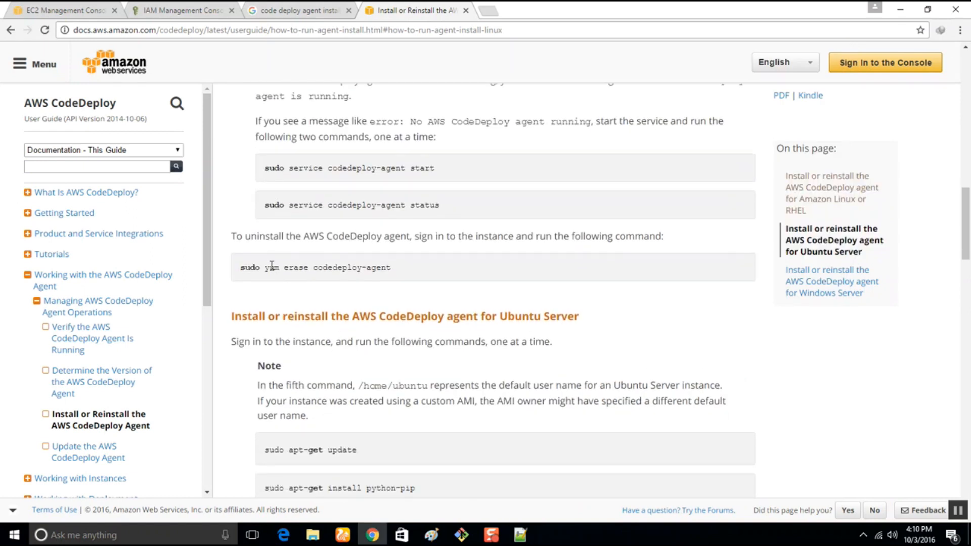
scroll(352, 248, up, 1)
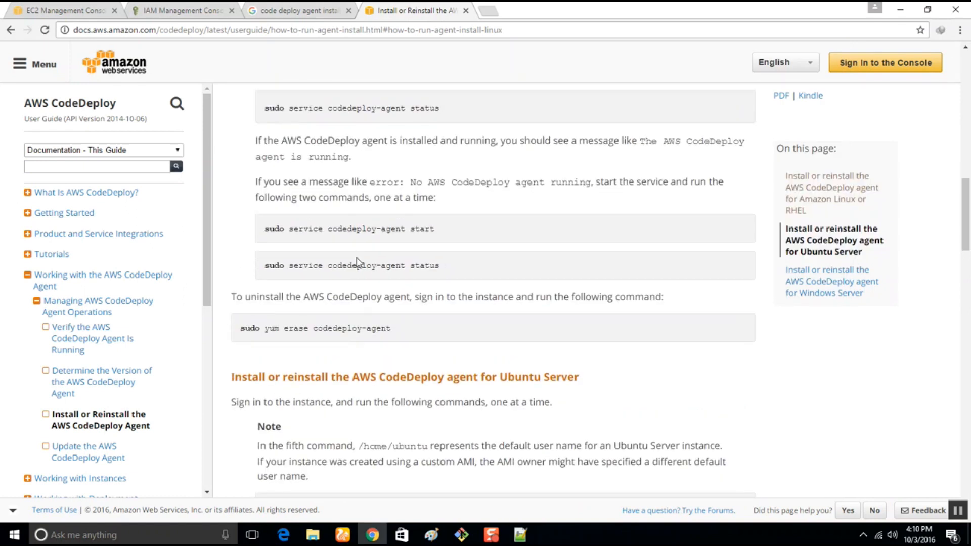
drag(455, 231, 242, 230)
key(ctrl+c)
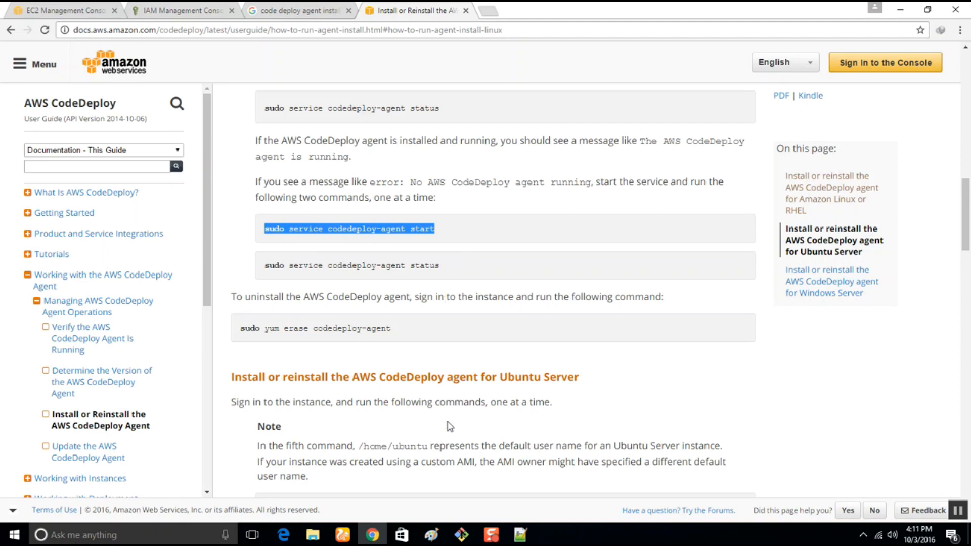
mouse_move(465, 535)
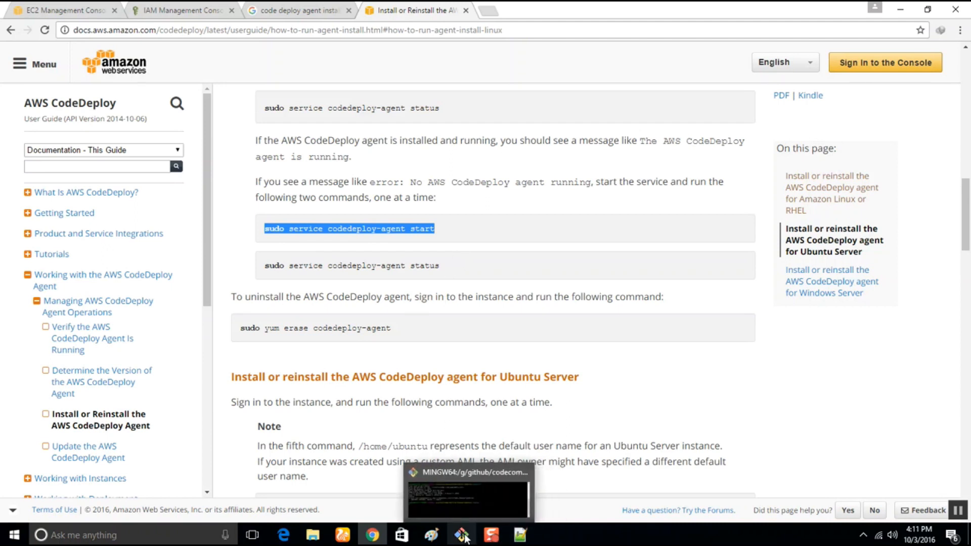
click(522, 536)
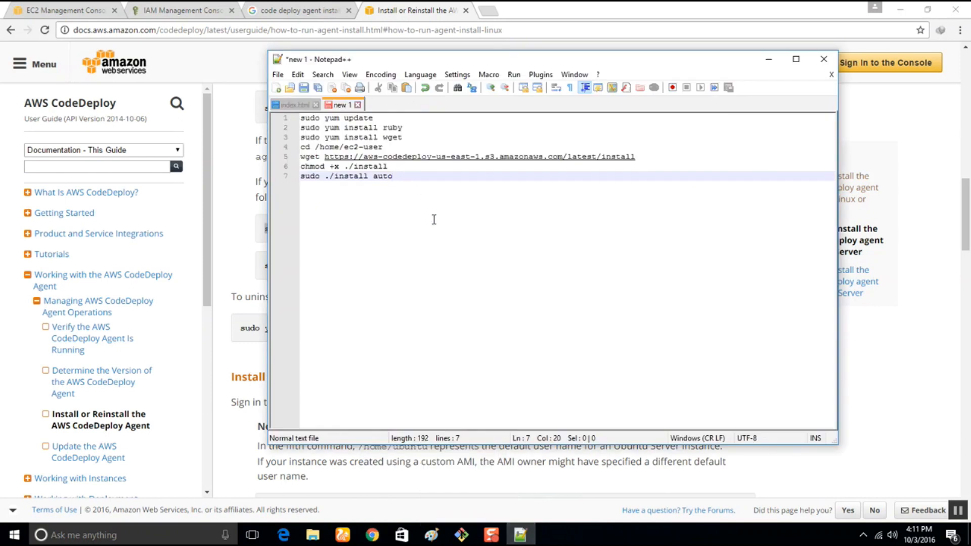
key(Return)
key(ctrl+v)
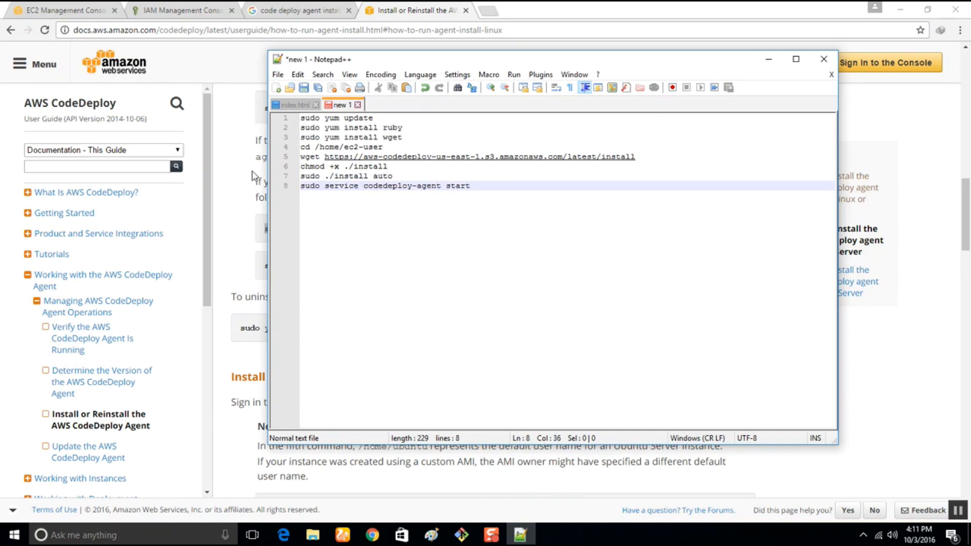
Copy all the commands from Notepad++ into the EC2 launch wizard's user data as text and review the instance details.
key(ctrl+a)
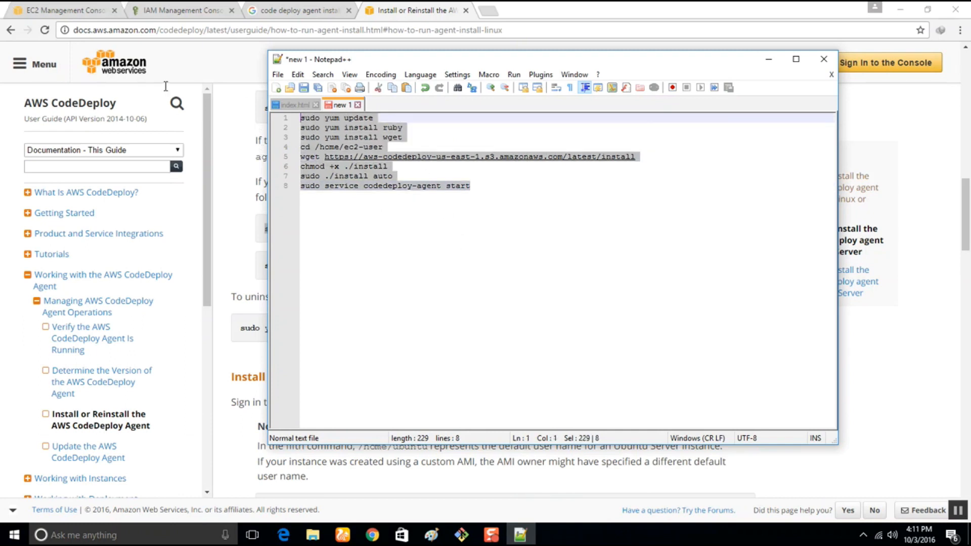
click(84, 2)
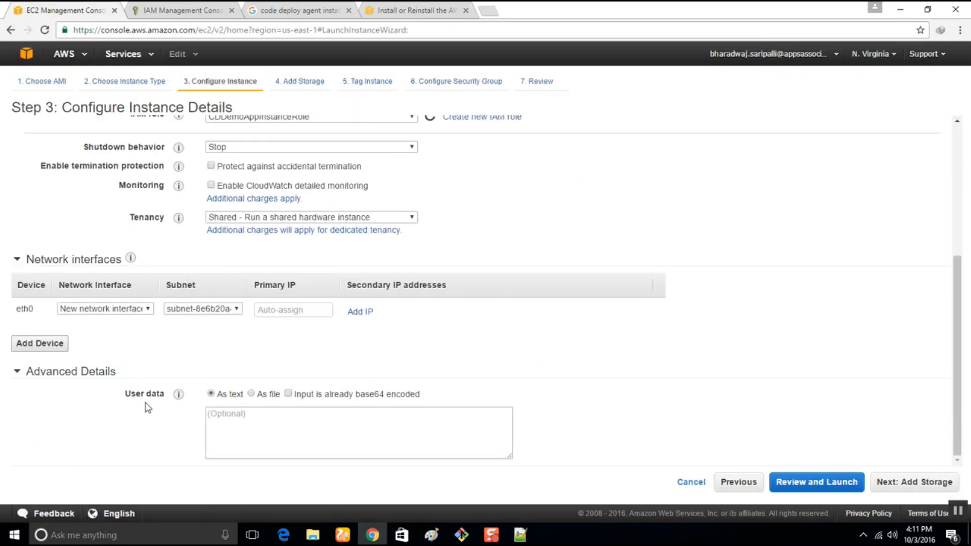
click(261, 427)
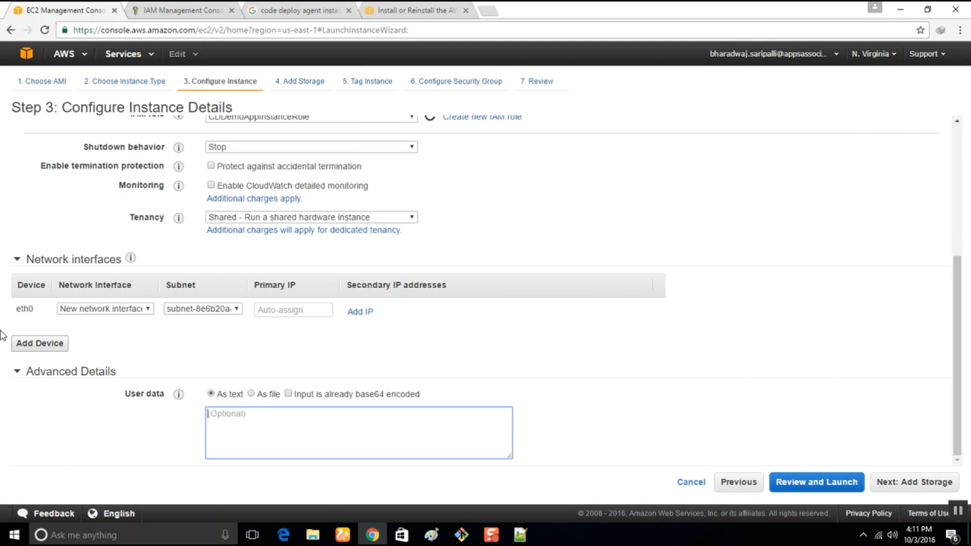
key(ctrl+v)
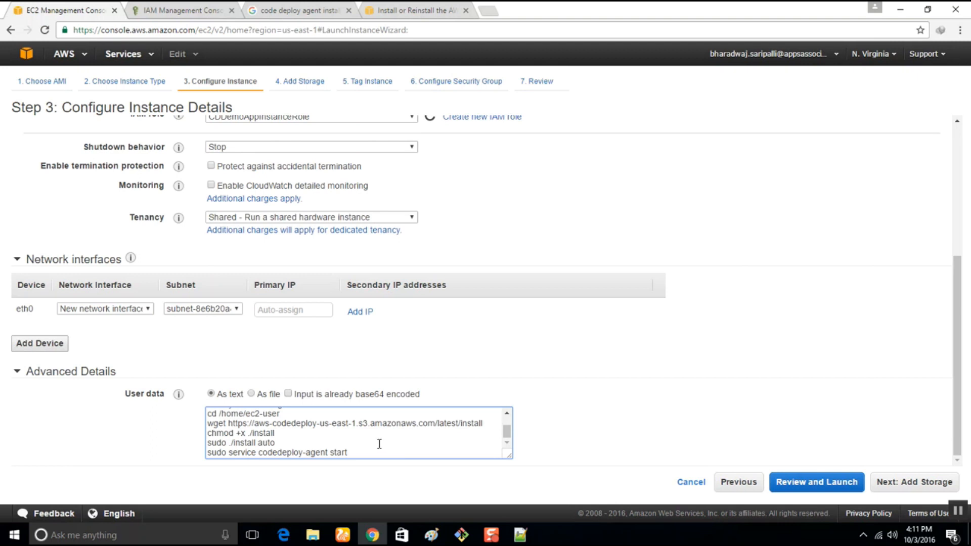
scroll(286, 440, up, 2)
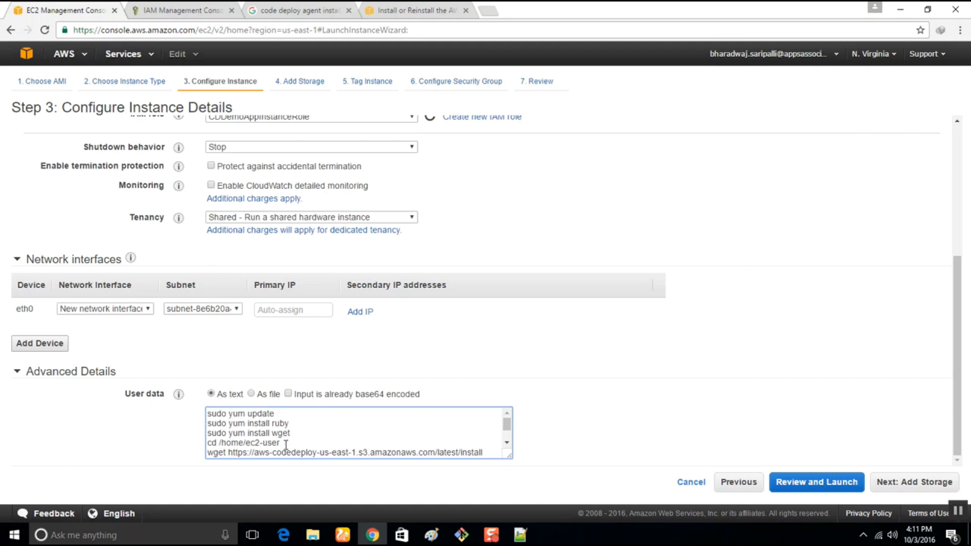
scroll(292, 443, down, 2)
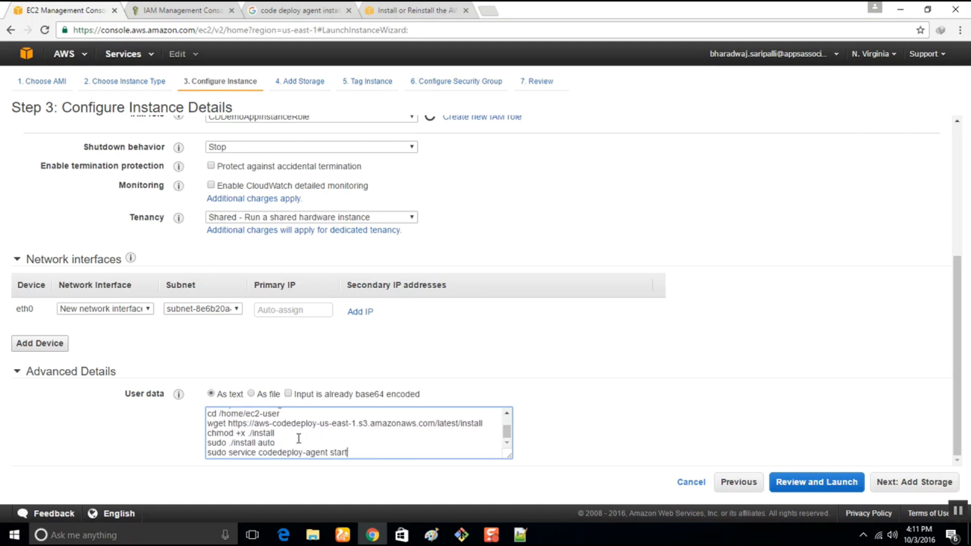
scroll(368, 360, up, 5)
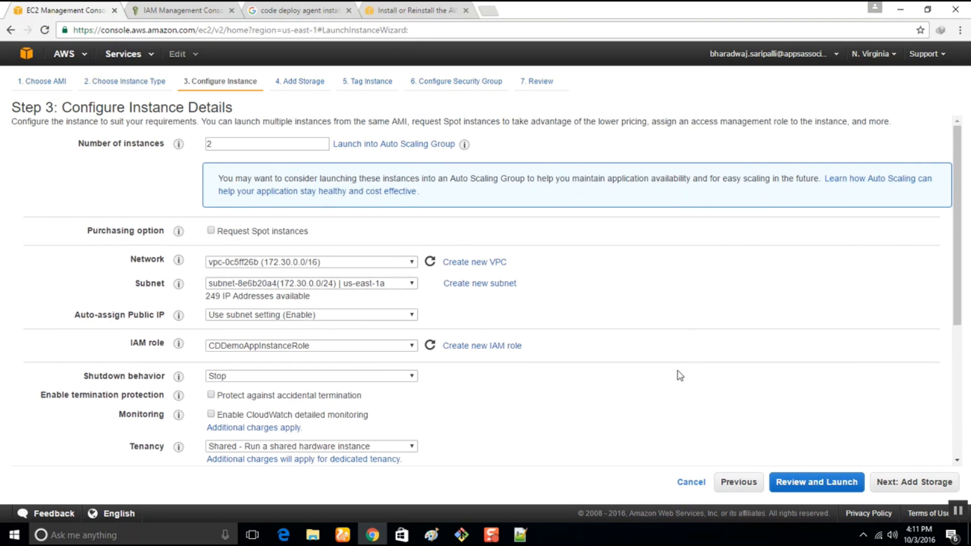
scroll(676, 371, down, 5)
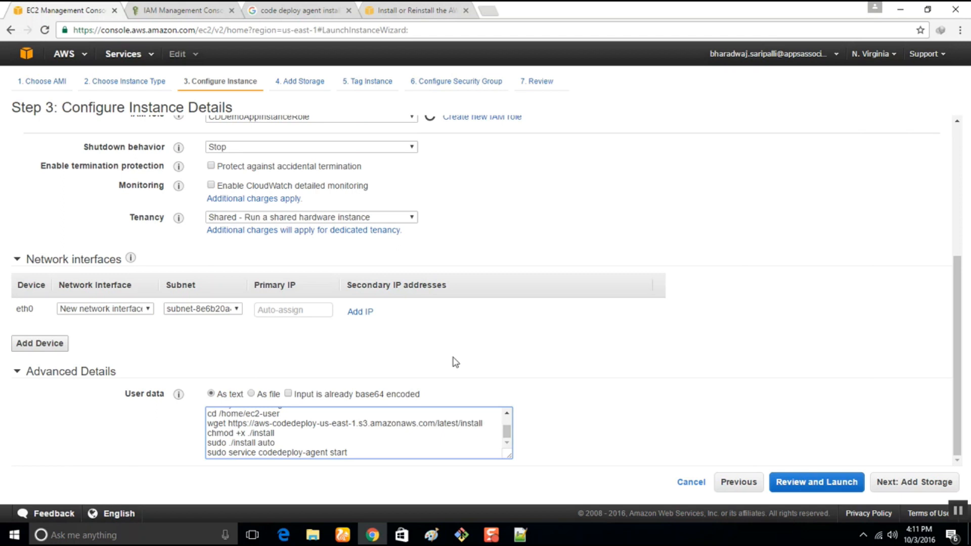
Open appspec.yml from the DemoHelloWebsite folder in Notepad++ and move its window aside to uncover the folder's file list.
click(313, 535)
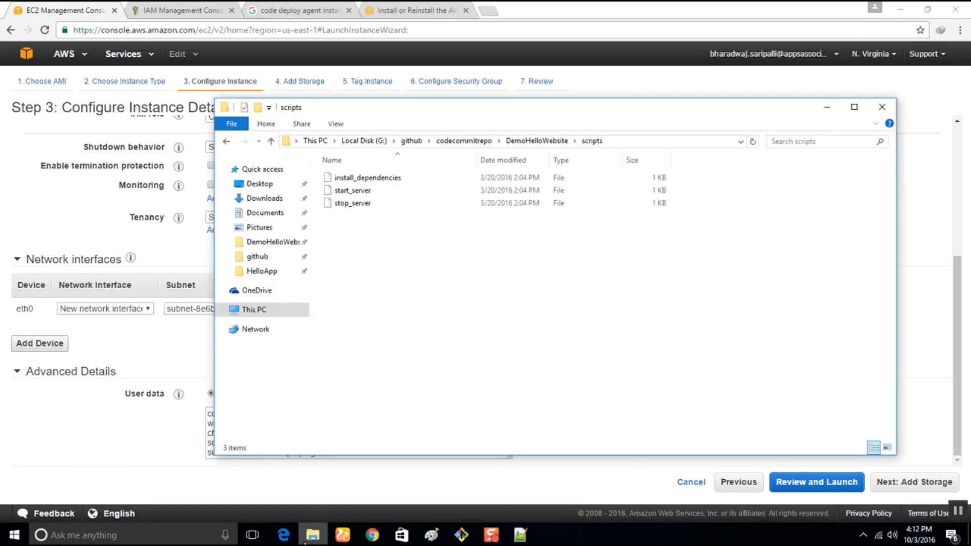
click(537, 141)
click(442, 393)
click(355, 258)
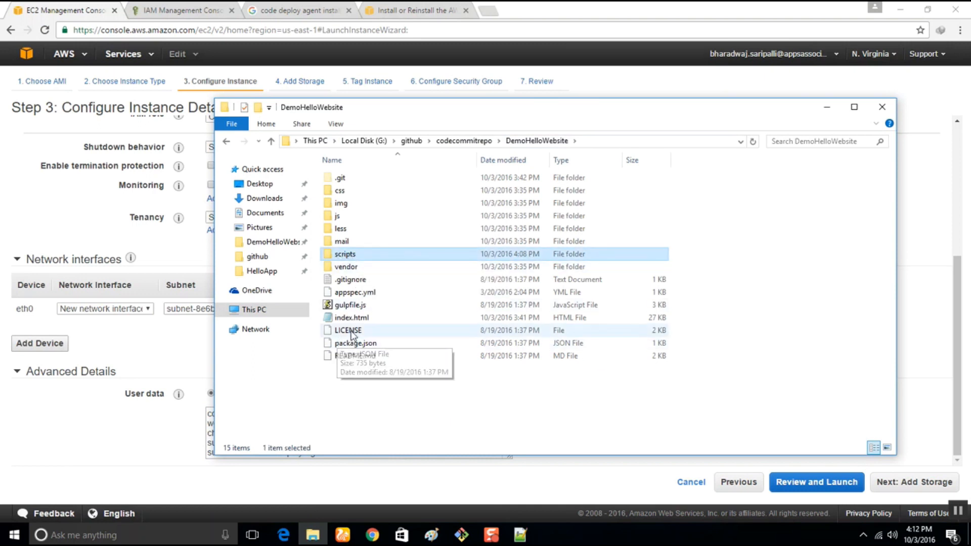
click(373, 297)
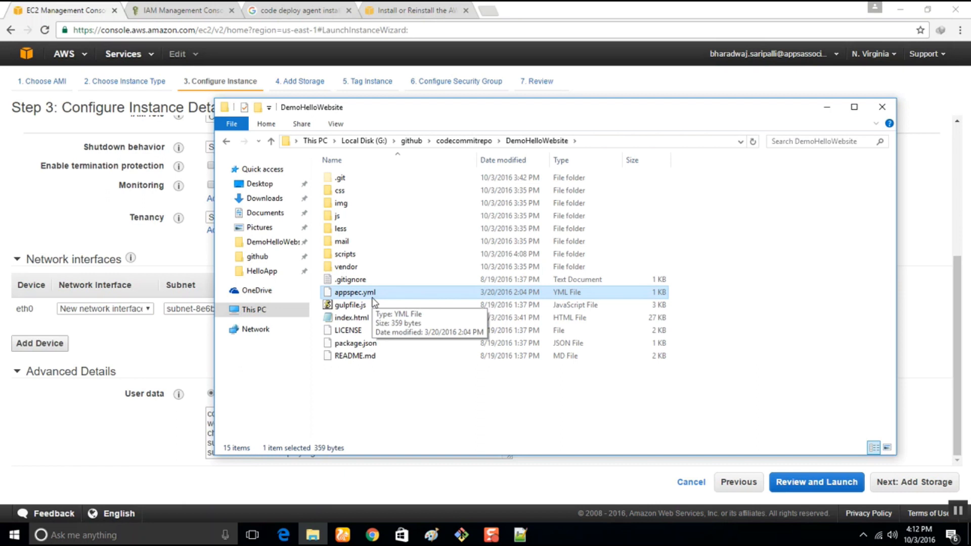
right_click(369, 289)
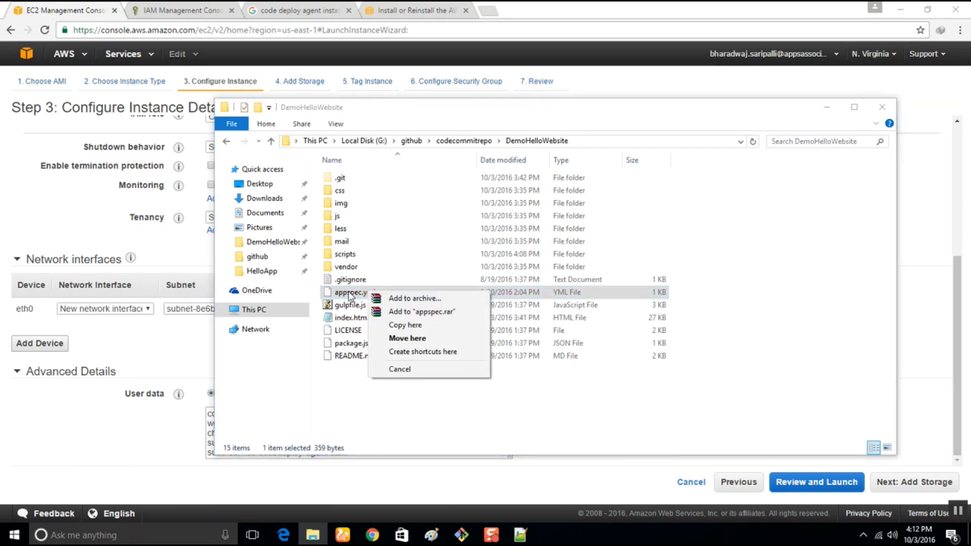
click(348, 293)
right_click(348, 295)
click(397, 314)
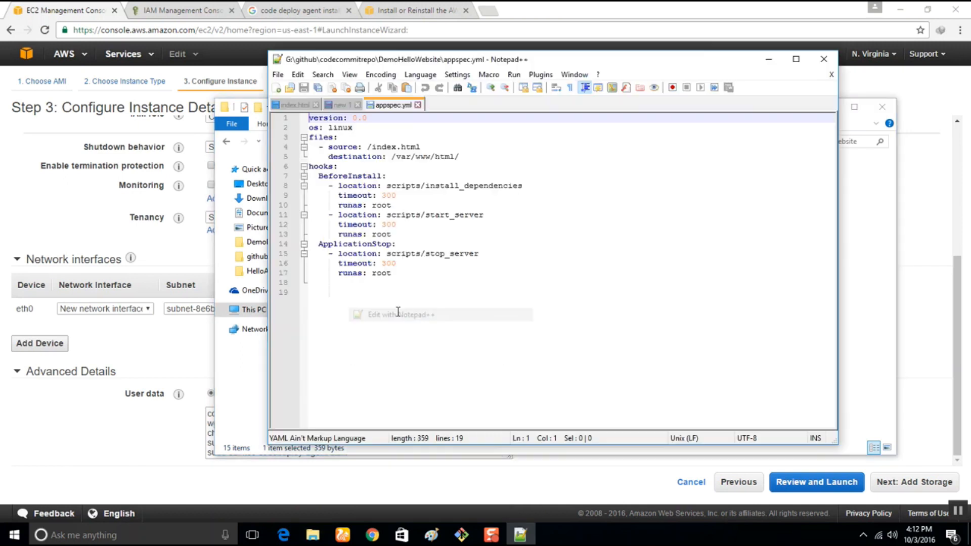
drag(380, 57, 515, 86)
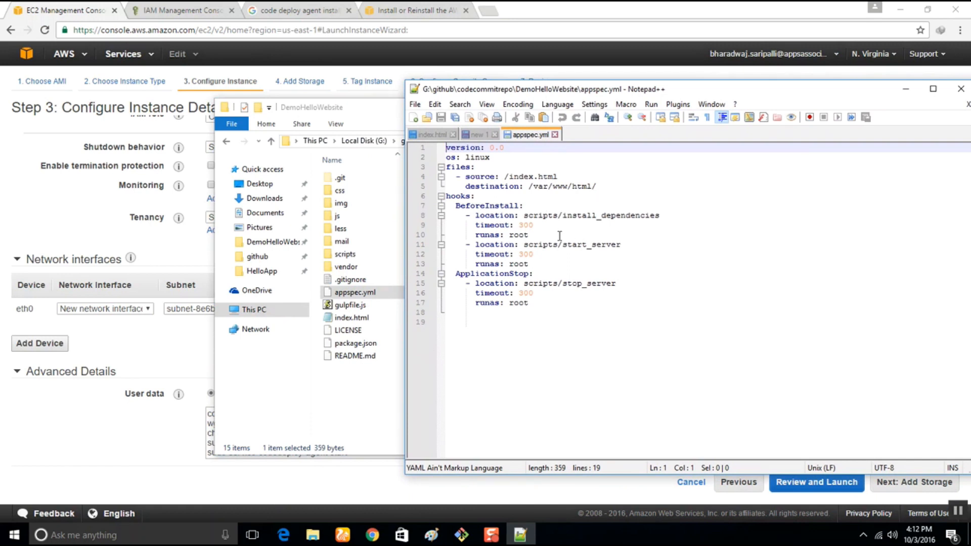
Examine the files section of appspec.yml, covering its source and destination entries.
drag(616, 186, 446, 167)
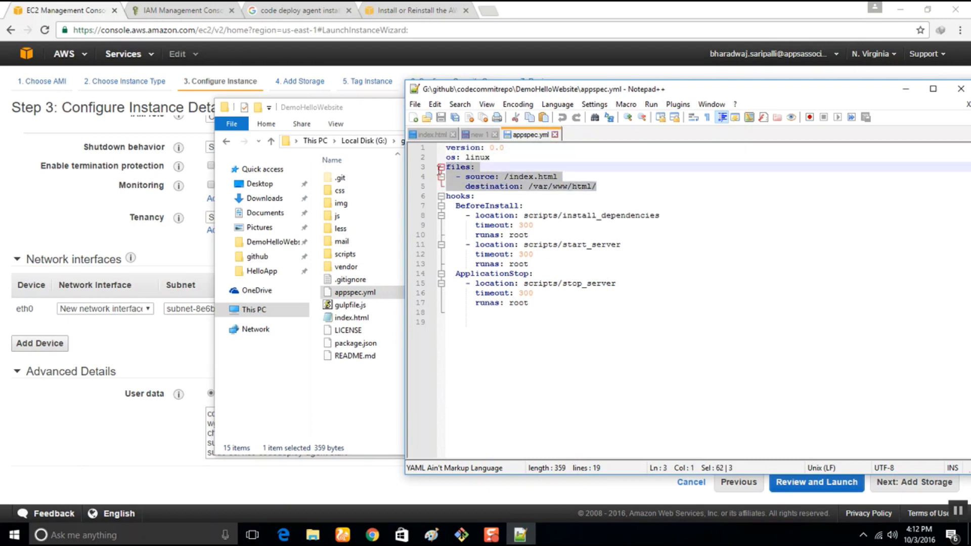
click(466, 177)
drag(466, 177, 574, 175)
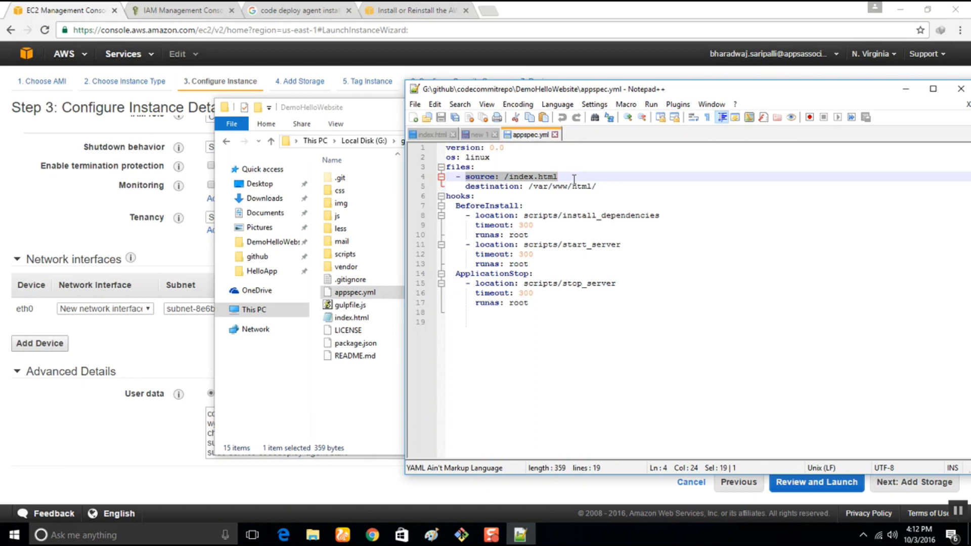
key(Up)
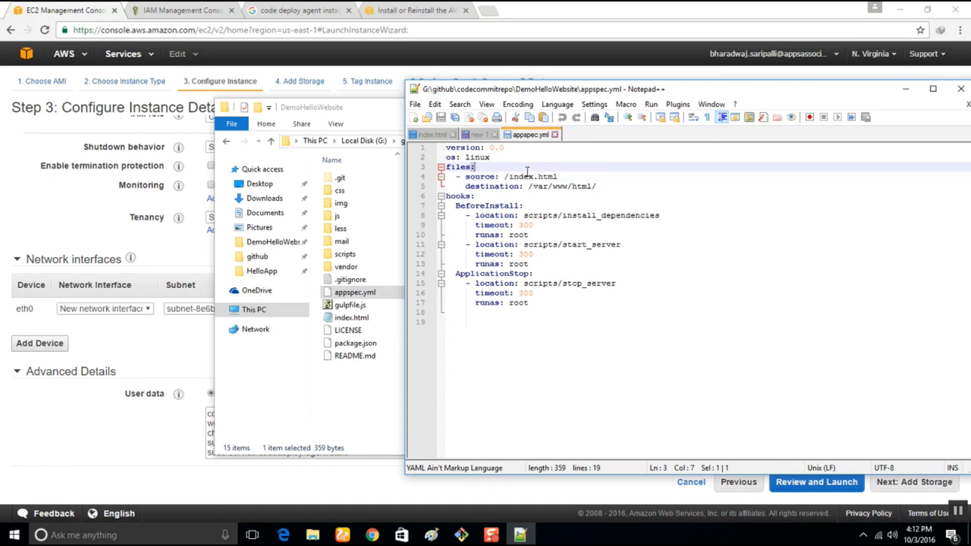
double_click(524, 177)
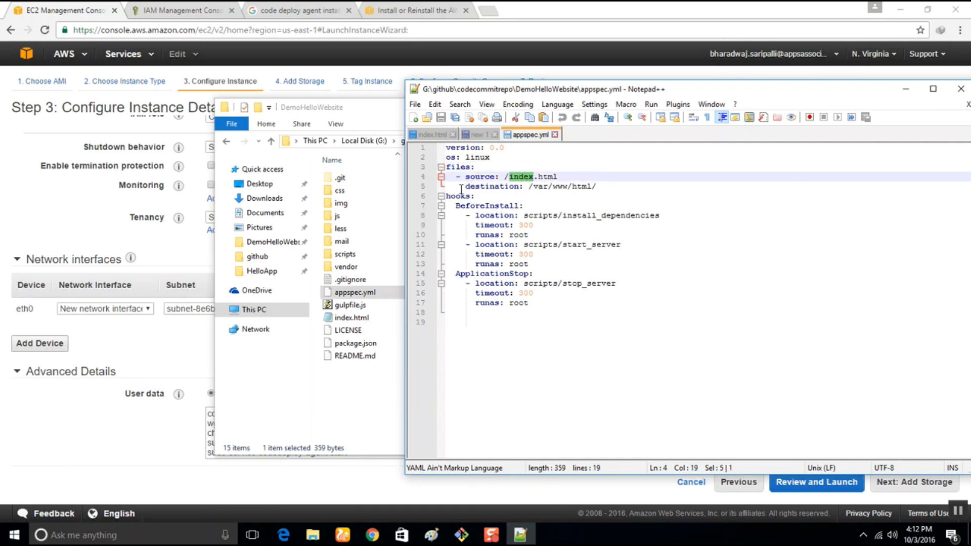
click(543, 186)
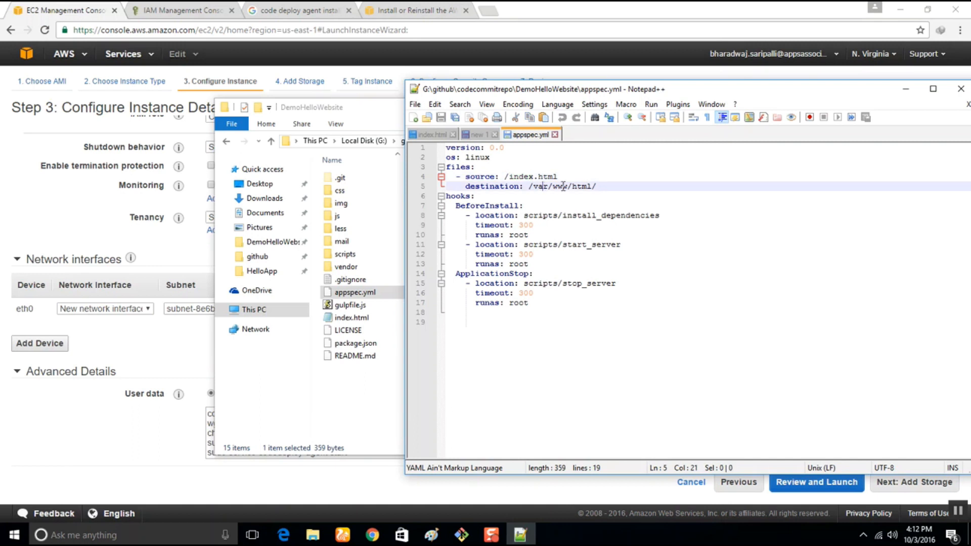
double_click(581, 186)
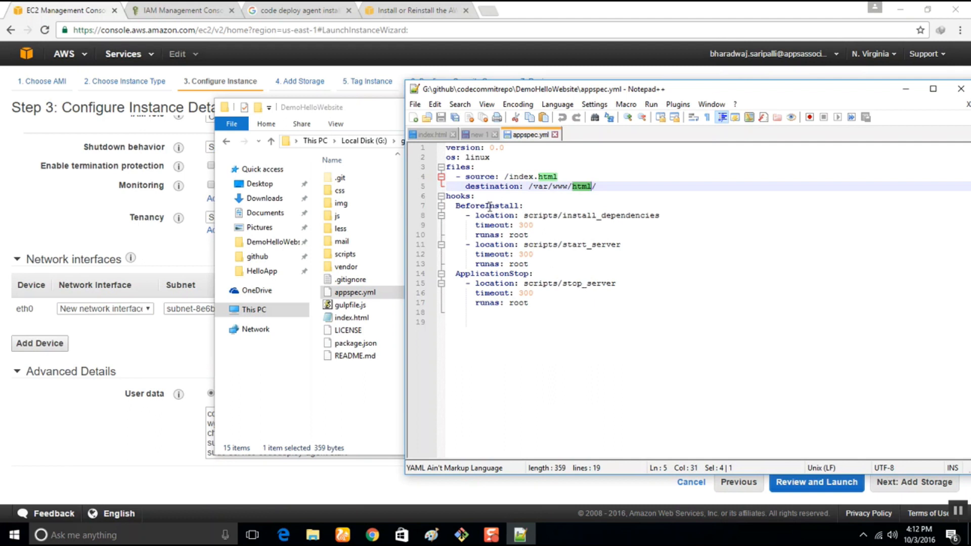
Examine the hooks section of appspec.yml, covering the BeforeInstall script locations and the runas entry.
click(448, 203)
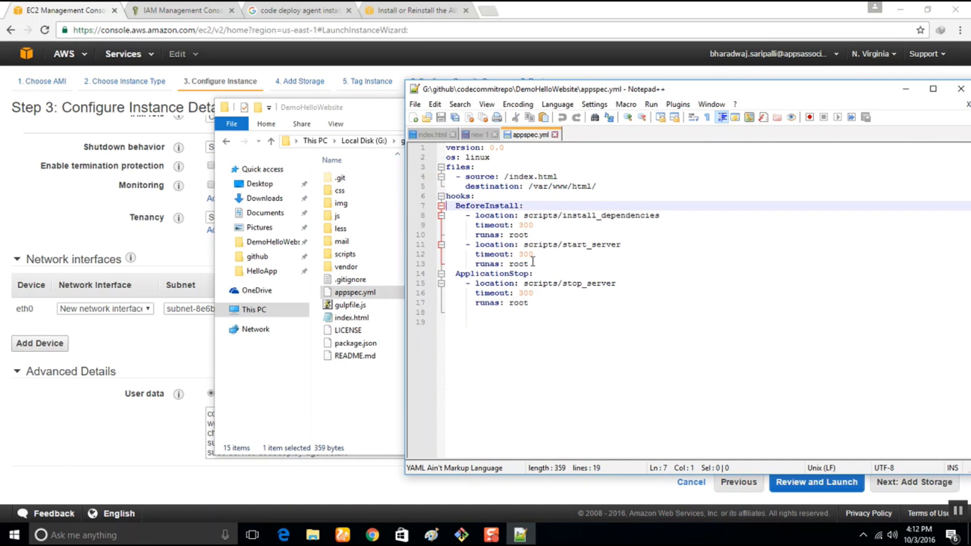
double_click(455, 206)
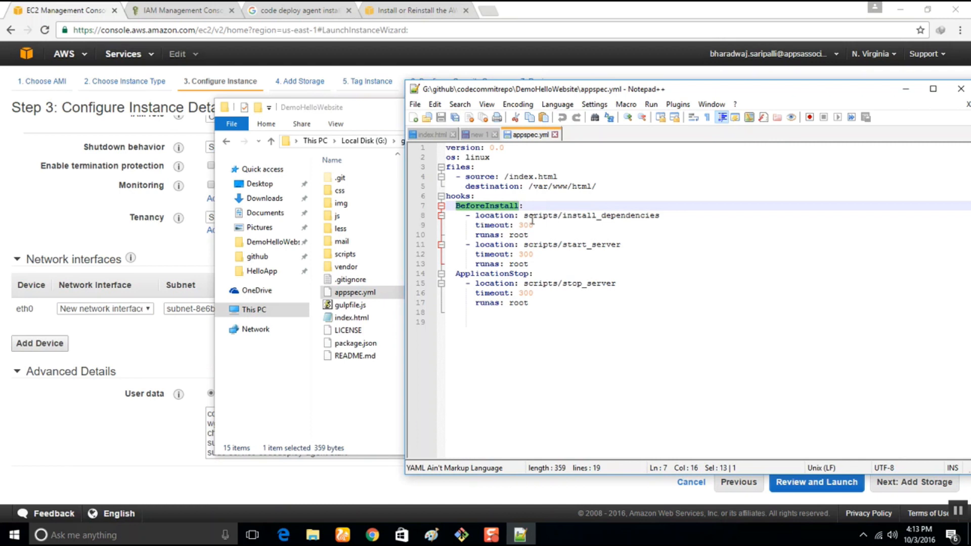
double_click(489, 216)
click(534, 216)
double_click(581, 216)
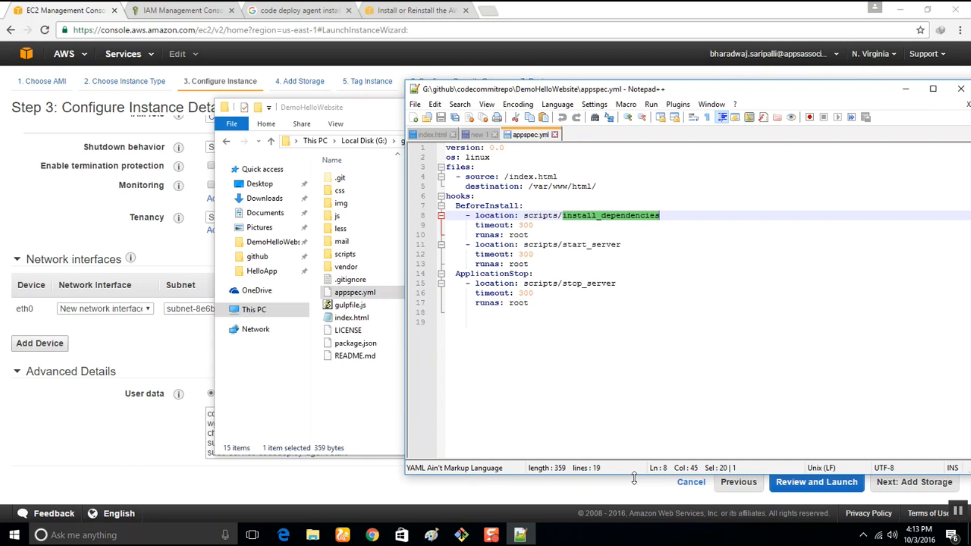
double_click(487, 234)
double_click(518, 235)
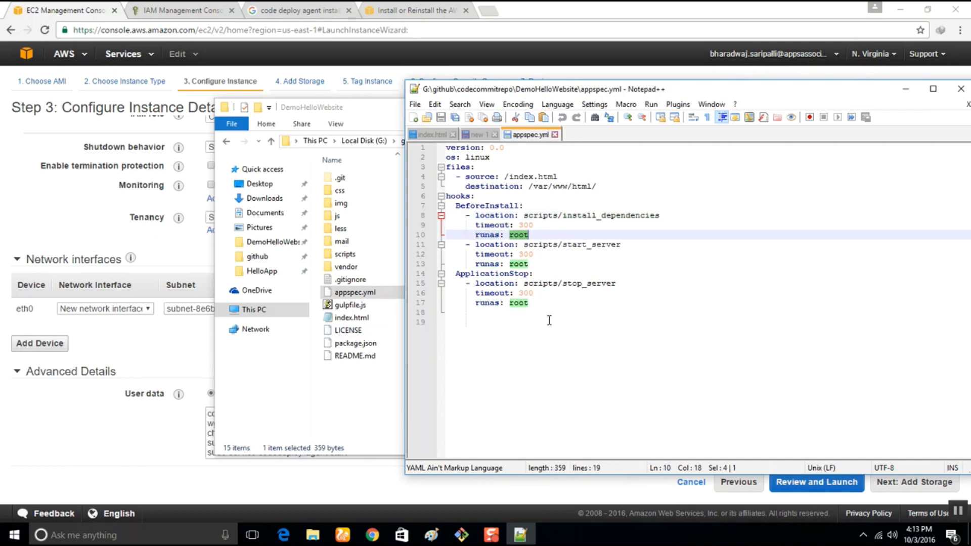
double_click(584, 216)
double_click(588, 245)
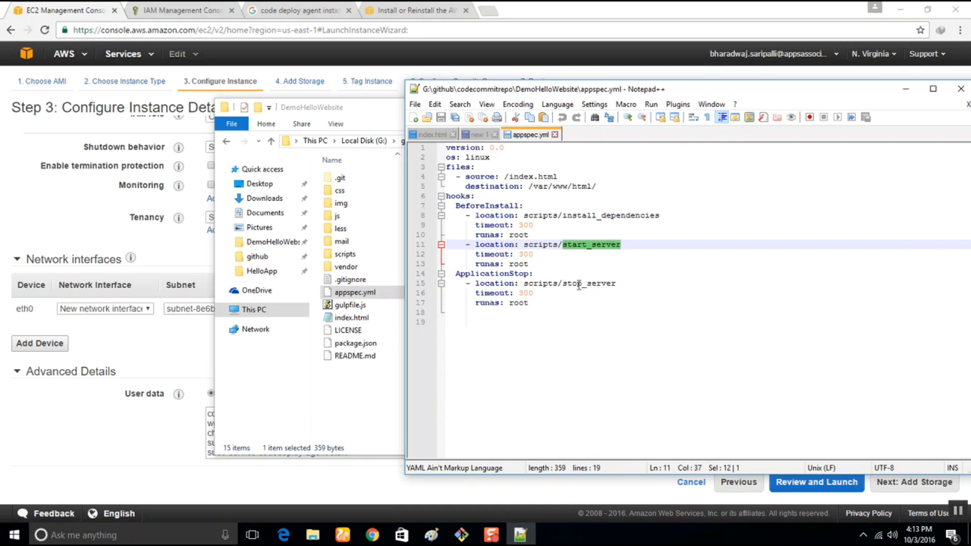
Open install_dependencies from the scripts folder in Notepad++, read its commands and close the file.
double_click(345, 255)
click(381, 181)
right_click(381, 183)
click(408, 206)
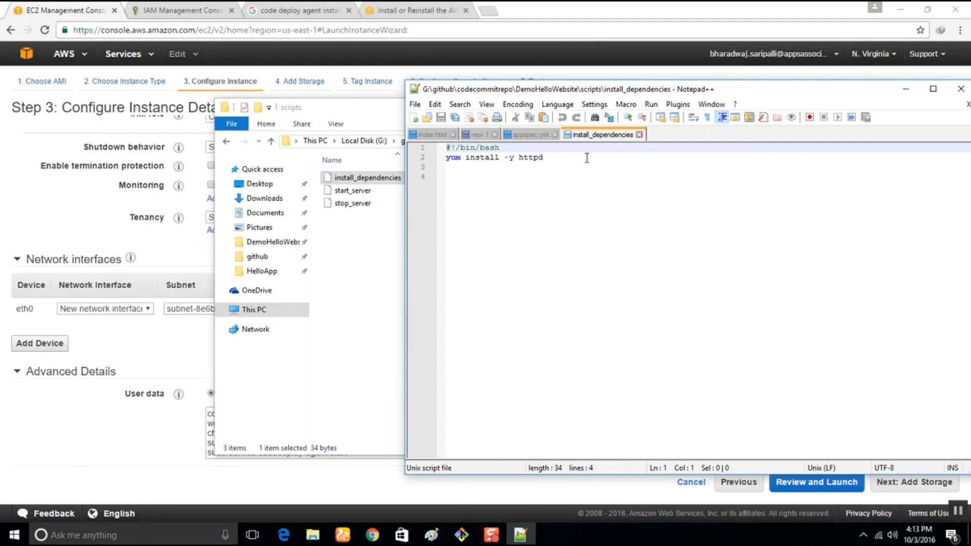
click(639, 135)
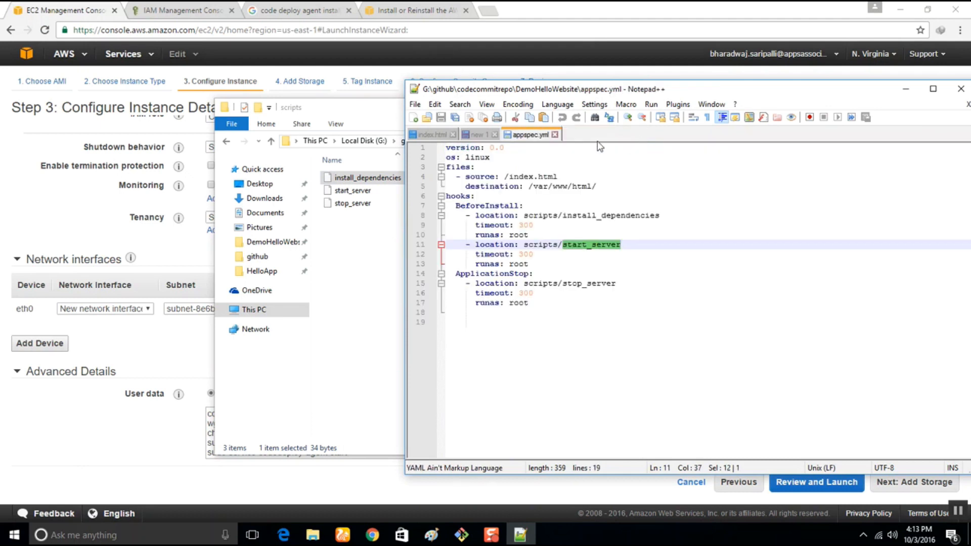
Open the start_server script in Notepad++, read its commands and close the file.
click(354, 190)
click(611, 351)
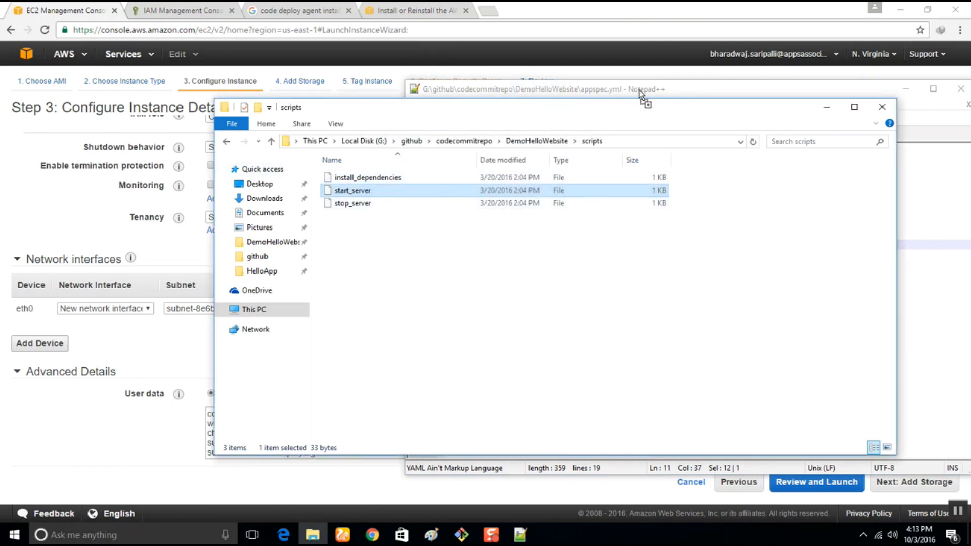
click(688, 91)
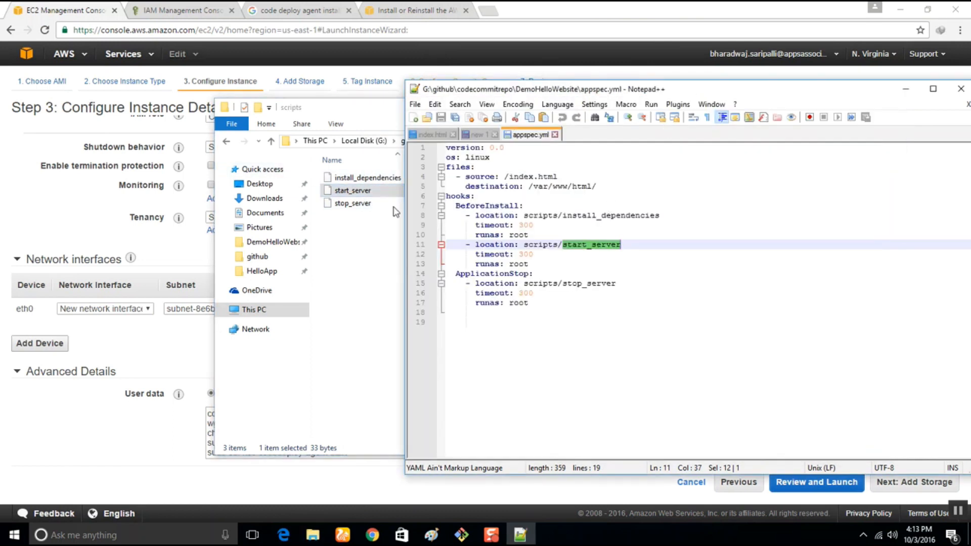
drag(337, 191, 701, 190)
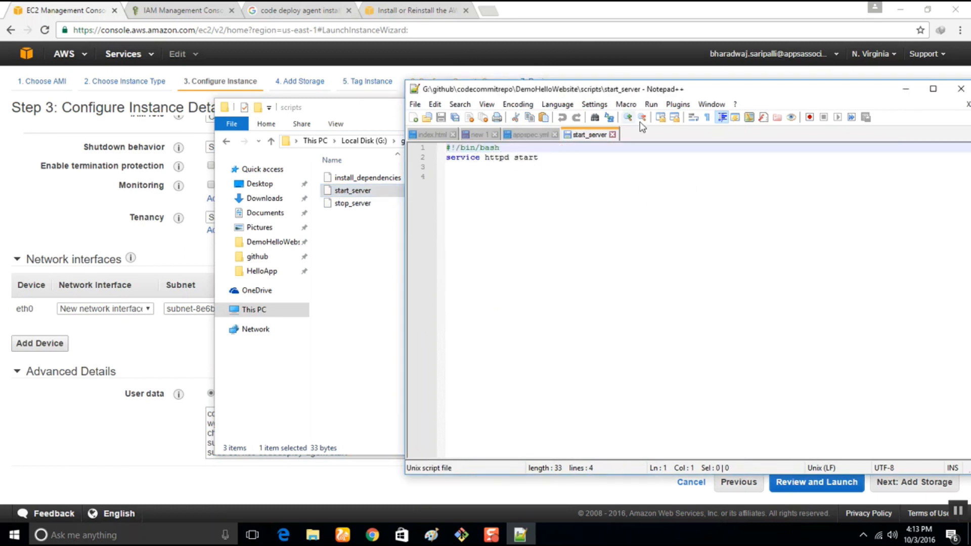
click(613, 135)
Open the stop_server script in Notepad++, read its commands and close the file.
drag(349, 203, 595, 118)
drag(346, 203, 650, 212)
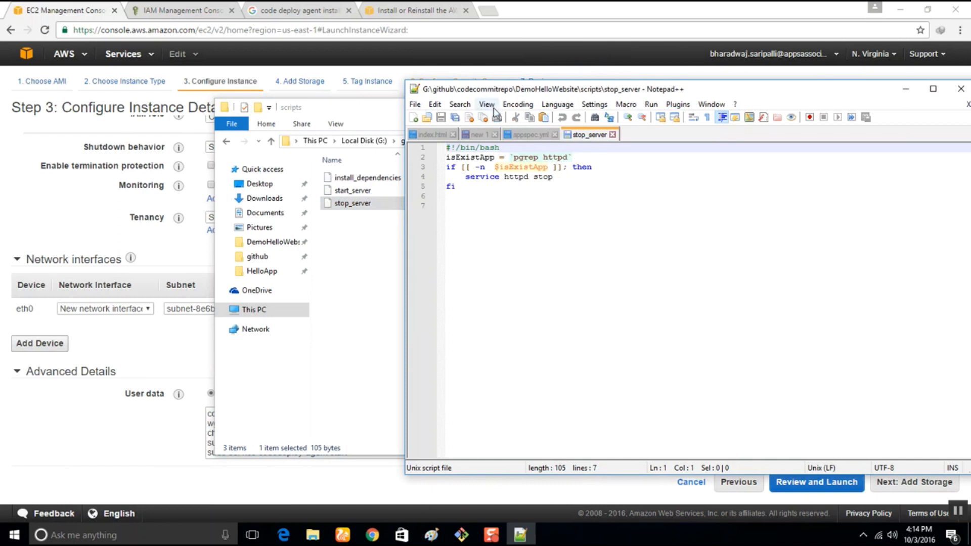
click(615, 136)
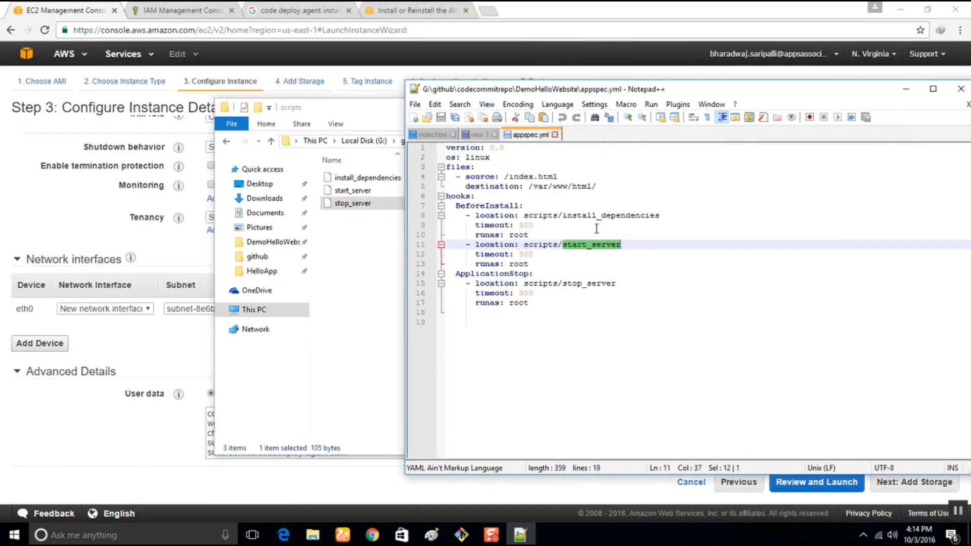
Switch to Git Bash and check the DemoHelloWebsite repository with git status.
click(456, 536)
drag(324, 221, 589, 223)
text(git status)
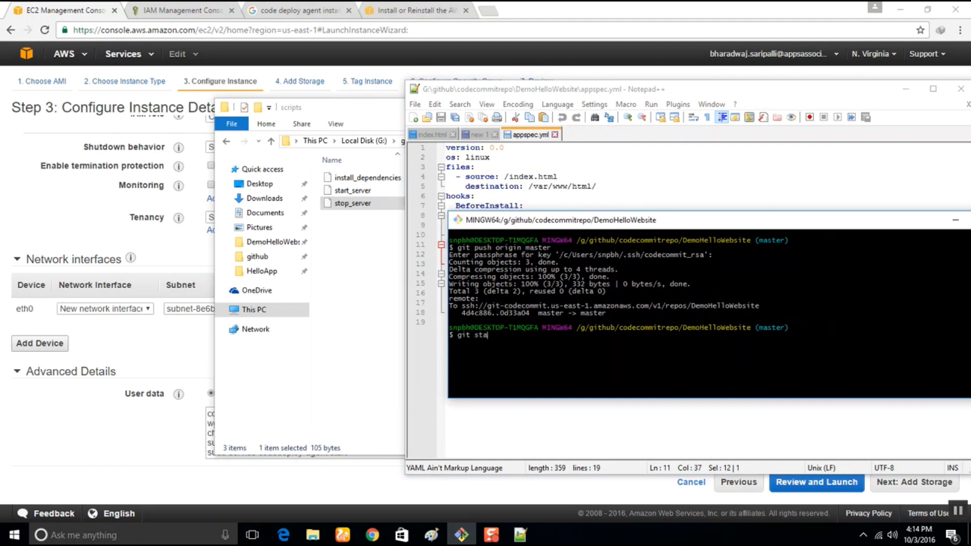
key(Return)
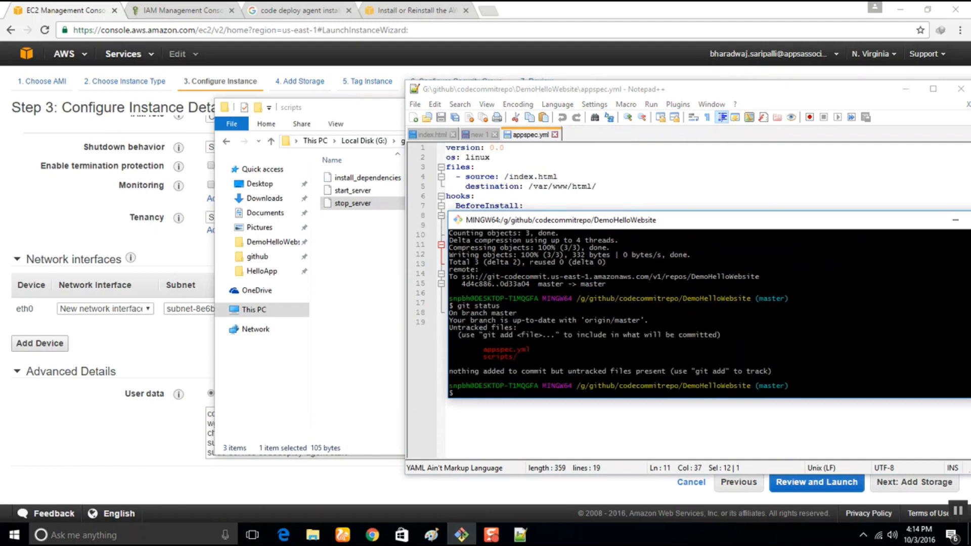
Stage all untracked files in the DemoHelloWebsite repository with git add.
text(git add .)
key(Return)
Commit the staged files with the message 'added appspec.yml file and install httpd server'.
text(git)
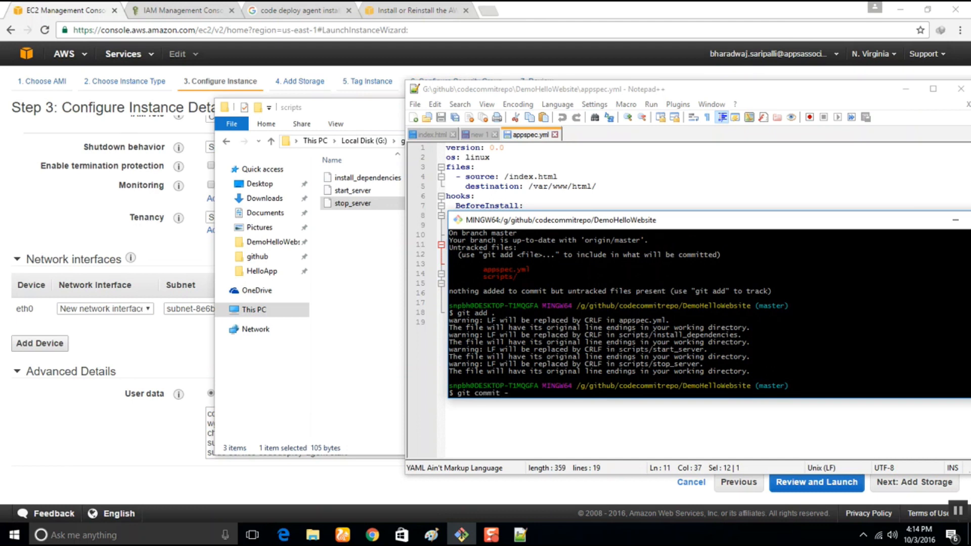
text(commit -m 'added appspec.yml fielle and install depe)
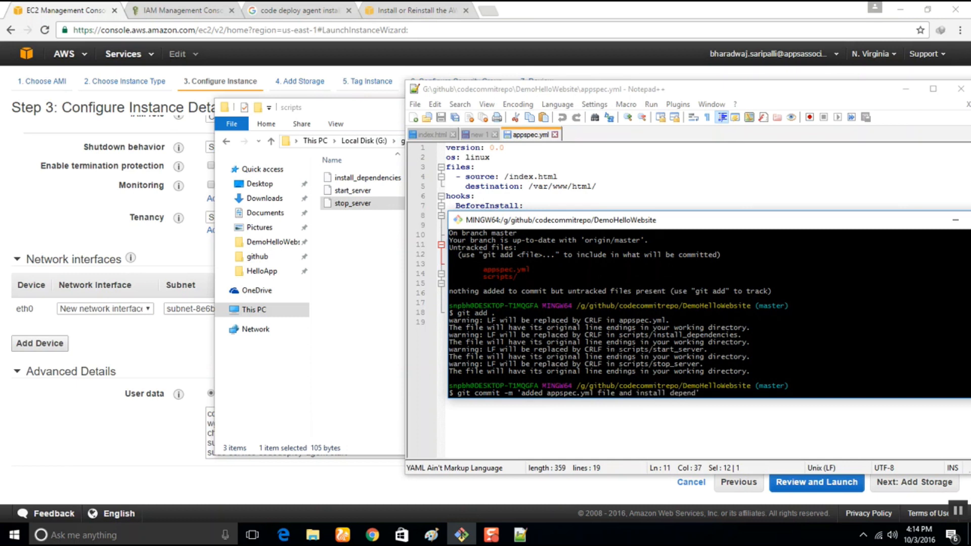
text(ndcies)
key(BackSpace)
key(BackSpace)
key(BackSpace)
key(BackSpace)
key(BackSpace)
key(BackSpace)
text(densi)
key(BackSpace)
key(BackSpace)
key(BackSpace)
key(BackSpace)
key(BackSpace)
key(BackSpace)
key(BackSpace)
key(BackSpace)
key(BackSpace)
key(BackSpace)
key(BackSpace)
text(tp)
key(BackSpace)
key(BackSpace)
key(BackSpace)
key(BackSpace)
text(server')
key(Return)
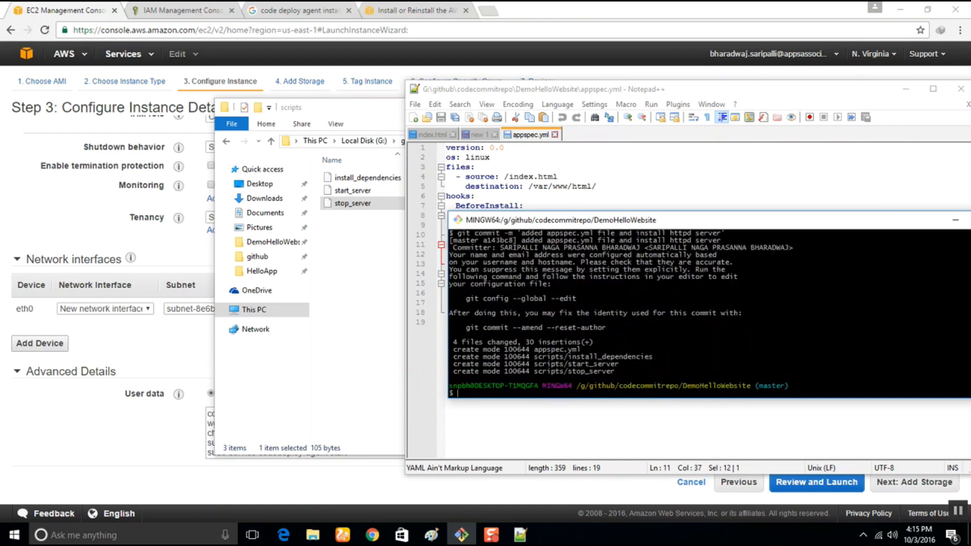
Push the commit with git push origin master, entering the SSH key passphrase.
text(git push origin master)
key(Return)
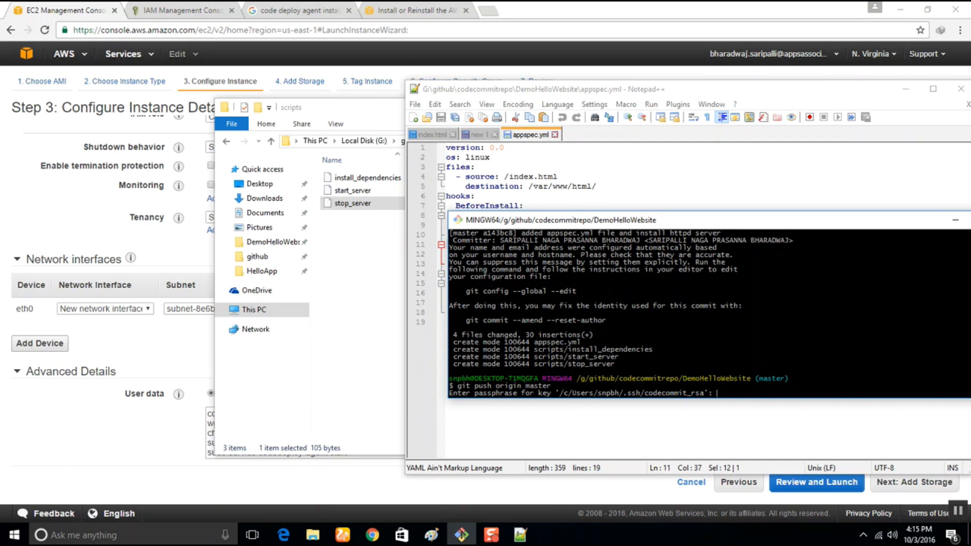
key(Return)
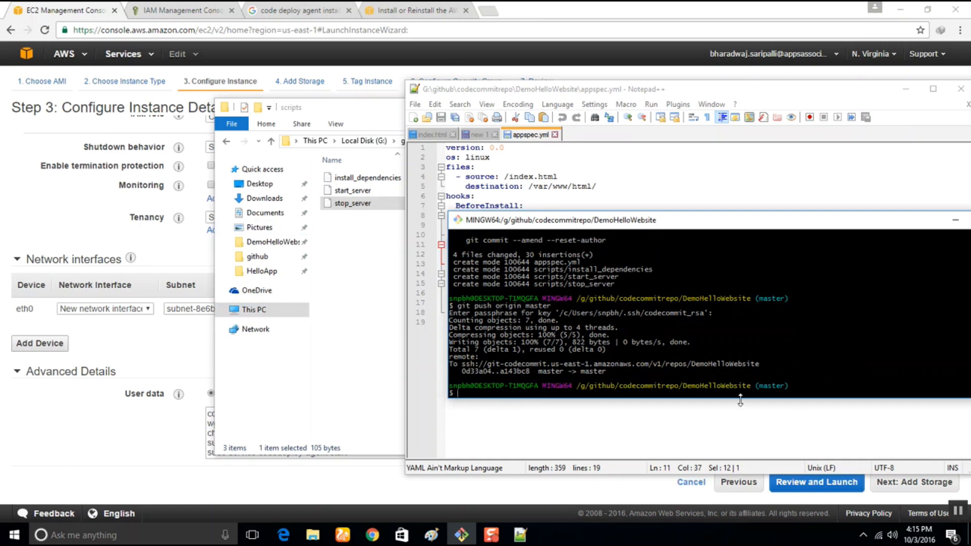
Minimize Git Bash, Notepad++ and the scripts folder window to return to the EC2 launch wizard in Chrome.
drag(688, 223, 345, 217)
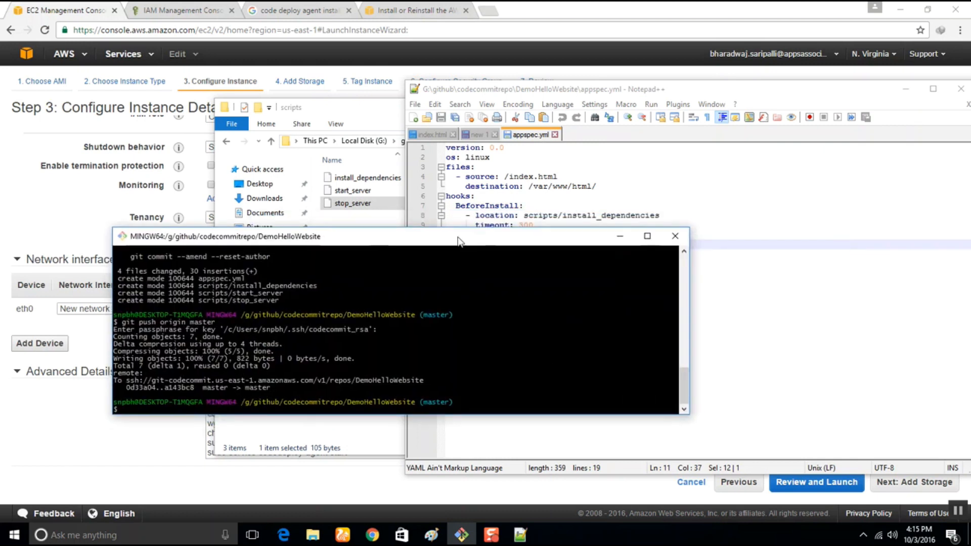
click(612, 221)
drag(783, 89, 607, 107)
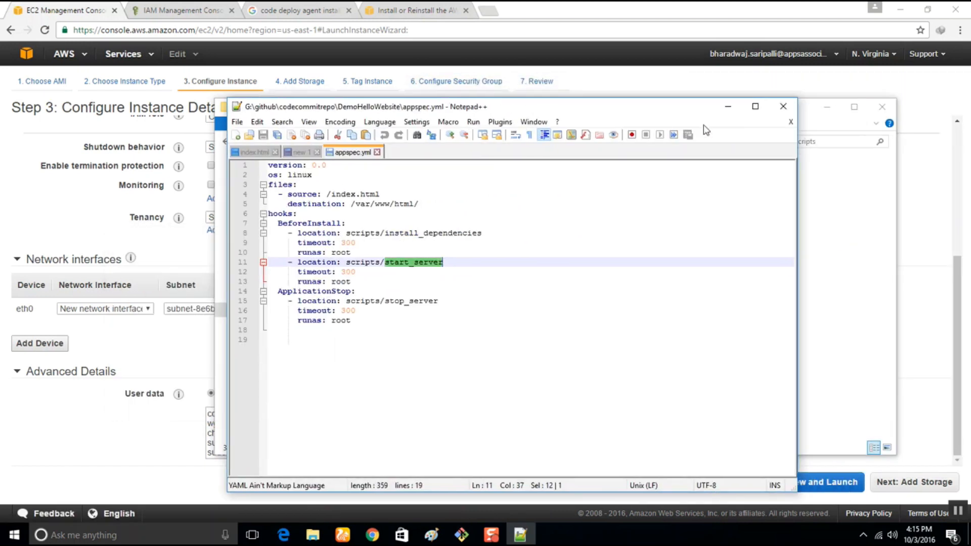
click(728, 107)
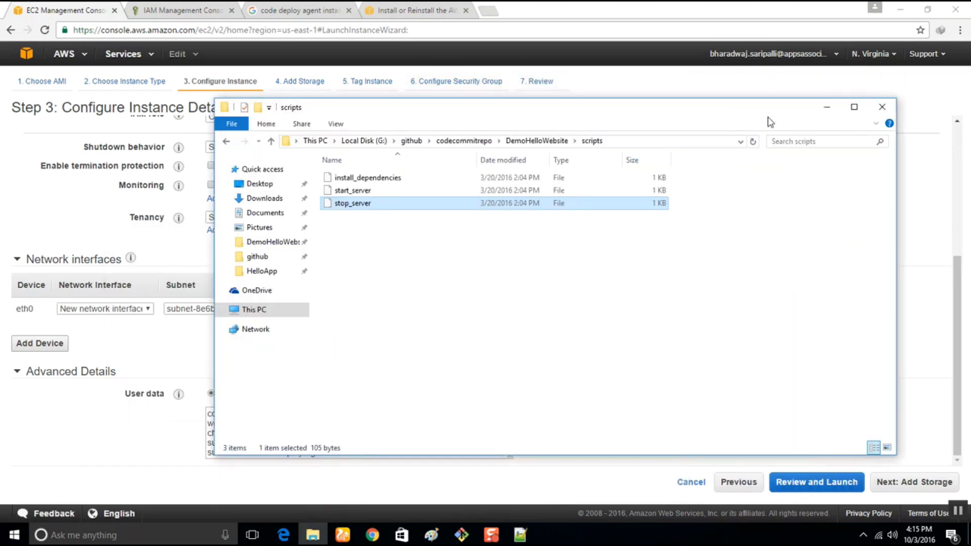
click(827, 107)
Recheck the instance details, keep the default storage settings and continue to the Tag Instance stage.
scroll(282, 438, up, 5)
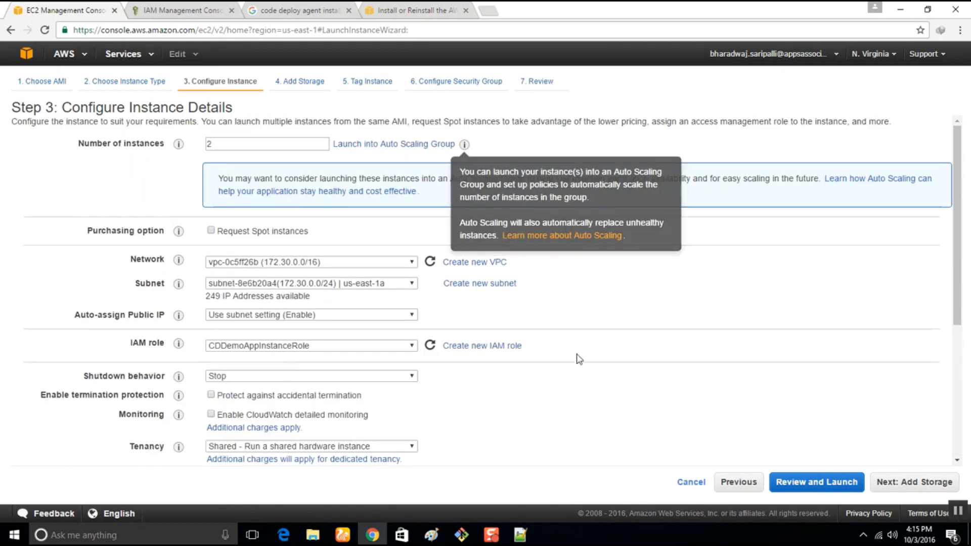
scroll(580, 359, down, 5)
click(919, 488)
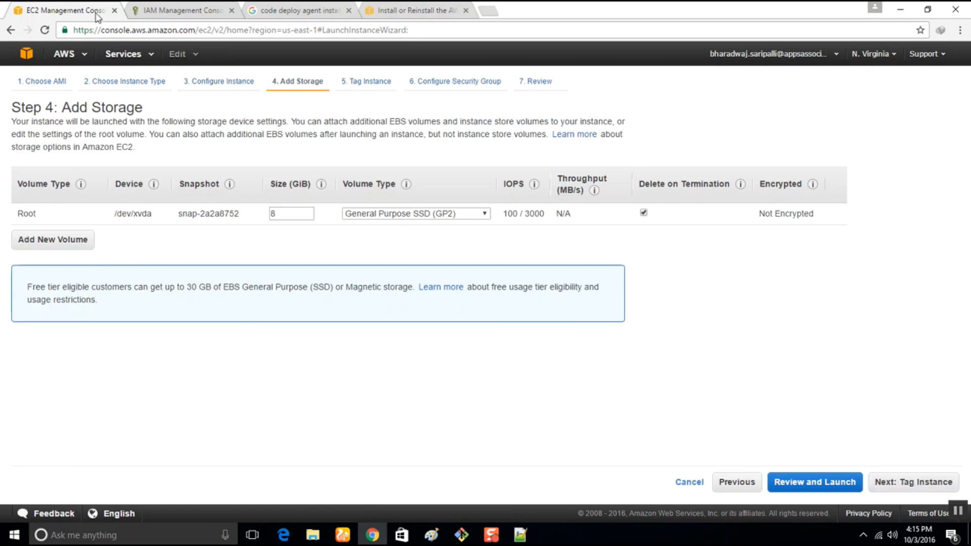
click(916, 487)
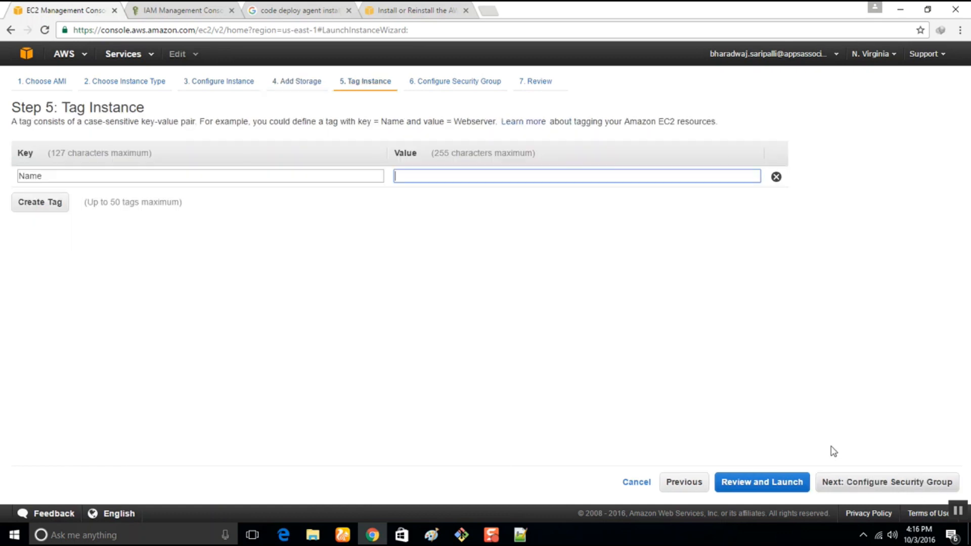
Set the value of the instances' Name tag to CDDemoAppTest.
text(CDDeploym)
key(BackSpace)
key(BackSpace)
key(BackSpace)
key(BackSpace)
key(BackSpace)
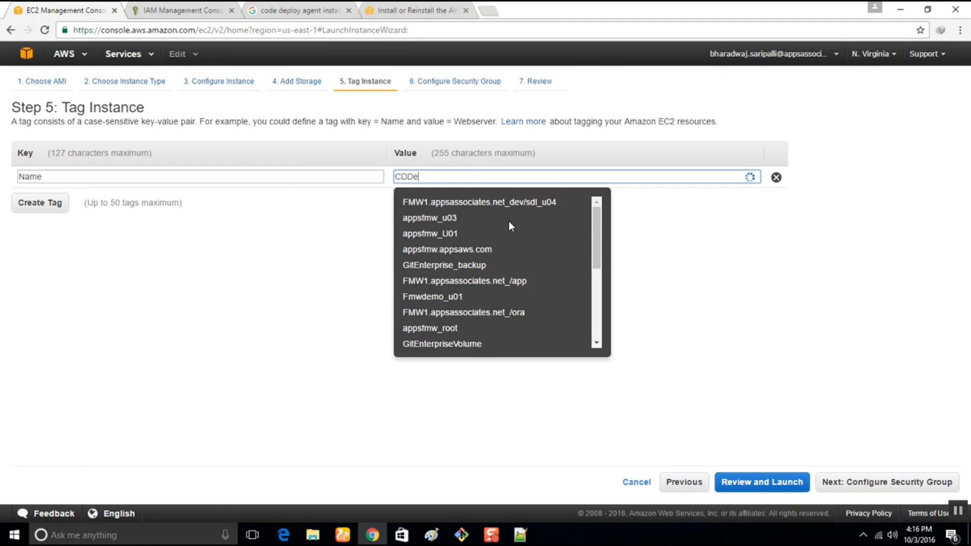
text(moAppTest)
click(700, 265)
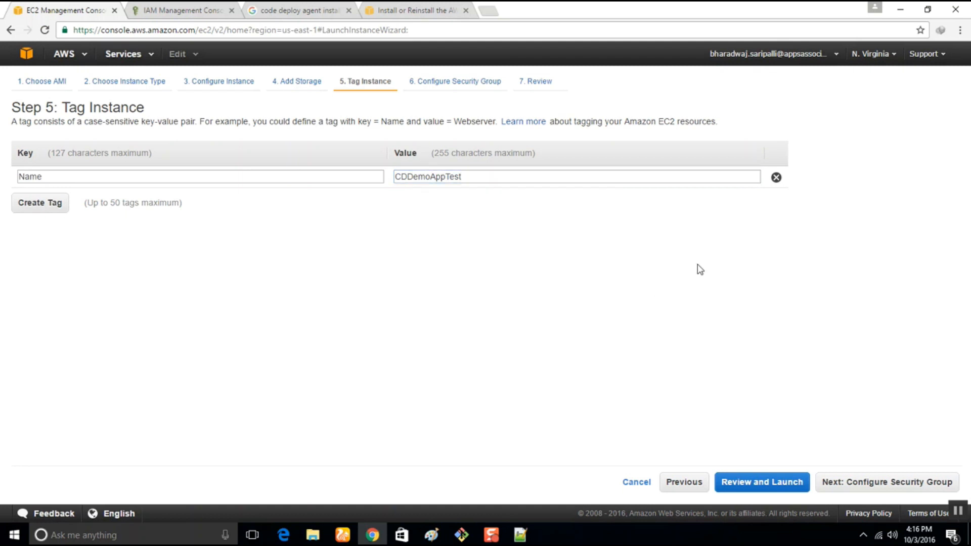
Continue to the security group configuration and add an HTTP rule alongside the SSH rule.
click(856, 487)
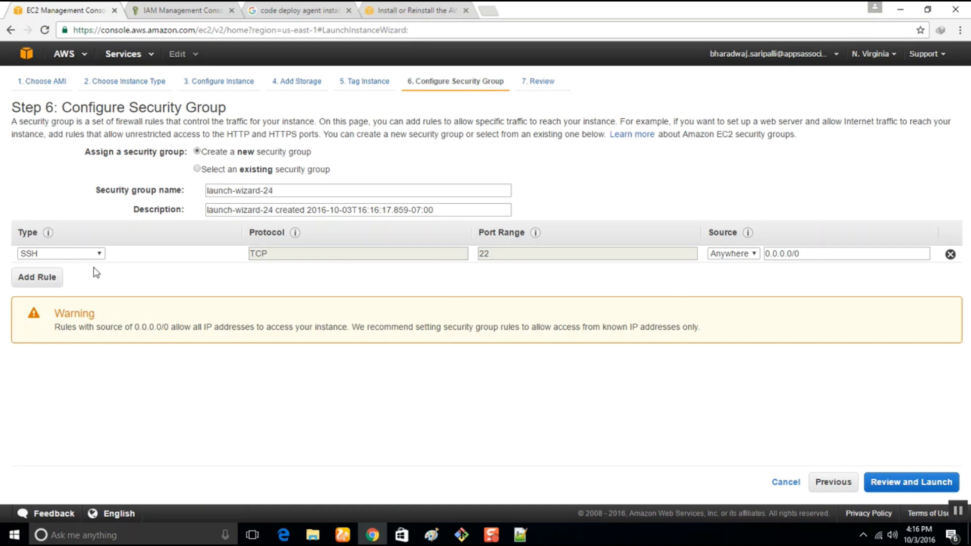
click(45, 279)
click(53, 272)
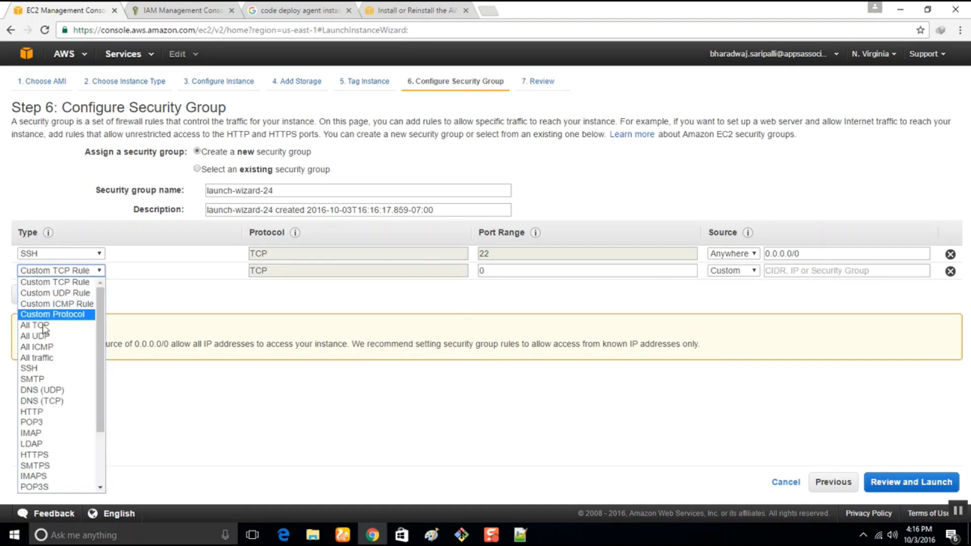
click(41, 412)
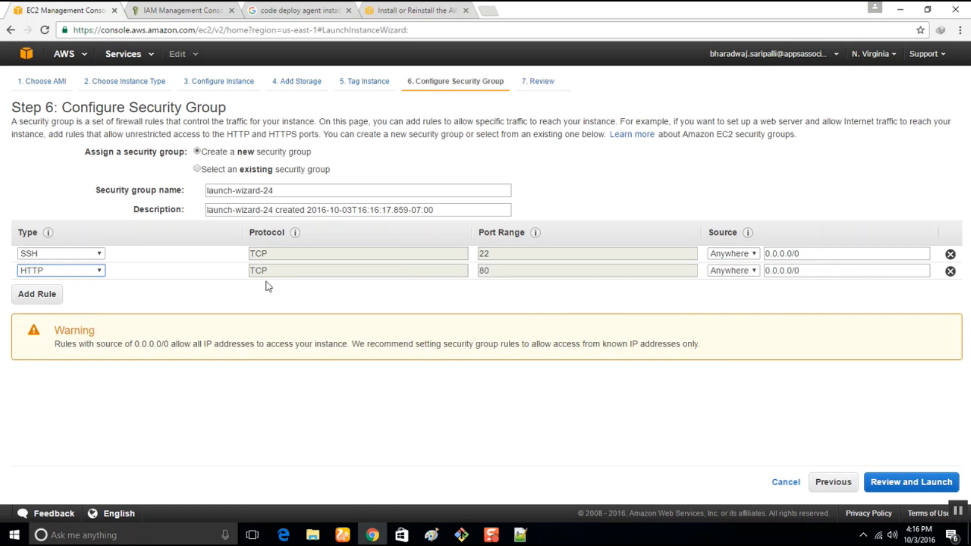
Review the instance launch summary and proceed with the launch to the key pair selection.
click(897, 483)
scroll(408, 327, down, 3)
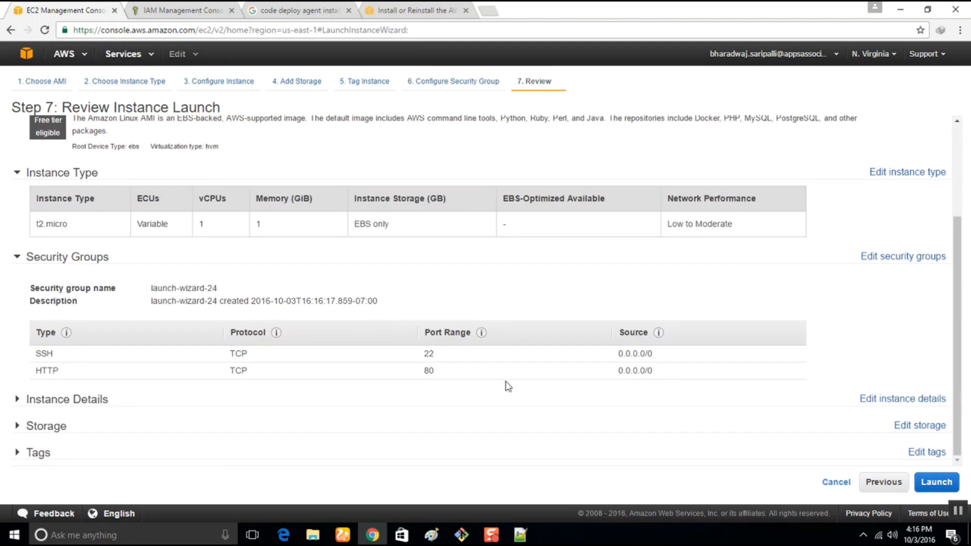
click(939, 483)
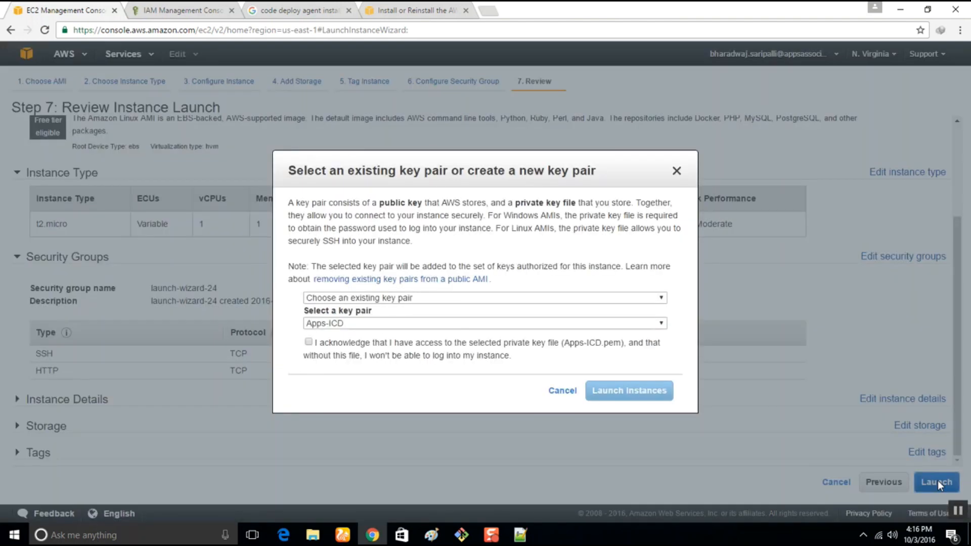
Create a new key pair named CDDemoAppTest for the instances and download its private key file.
click(345, 324)
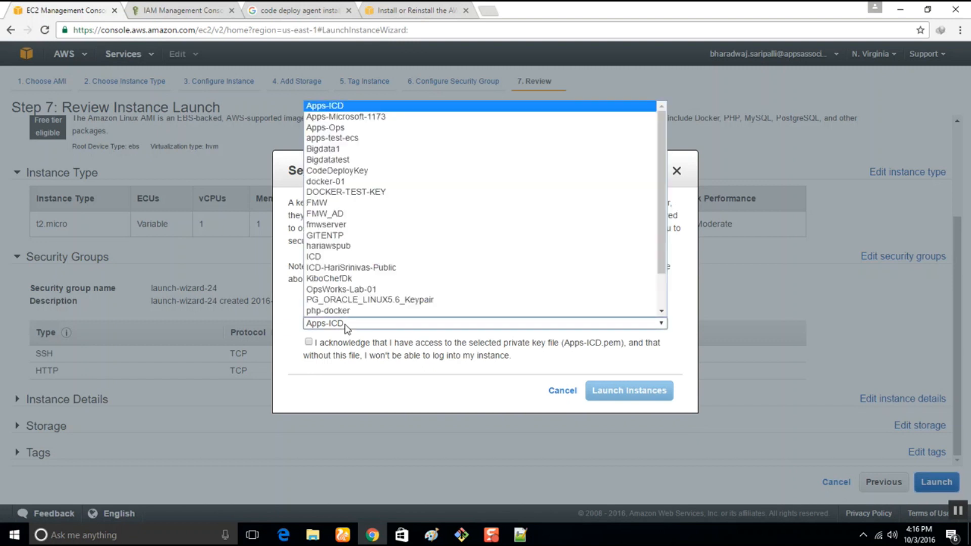
click(346, 326)
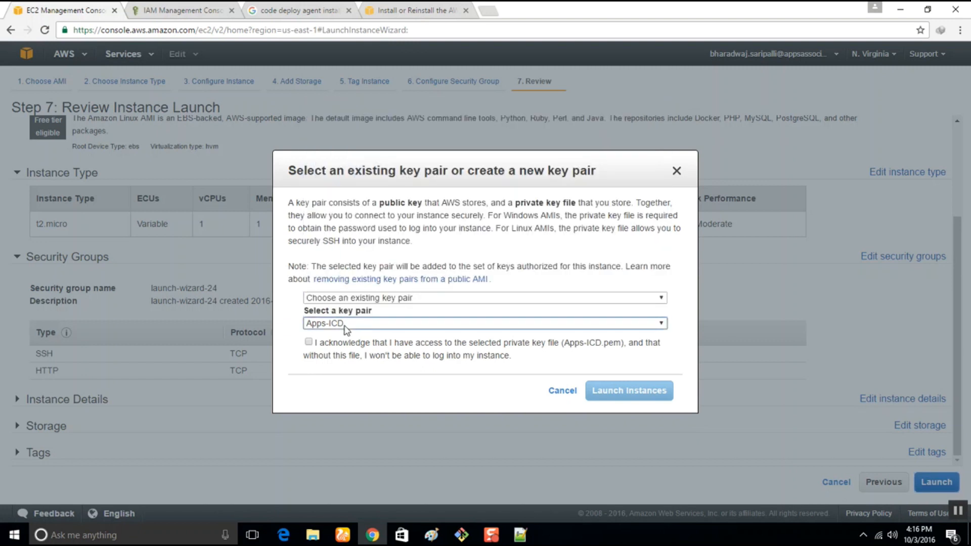
click(342, 299)
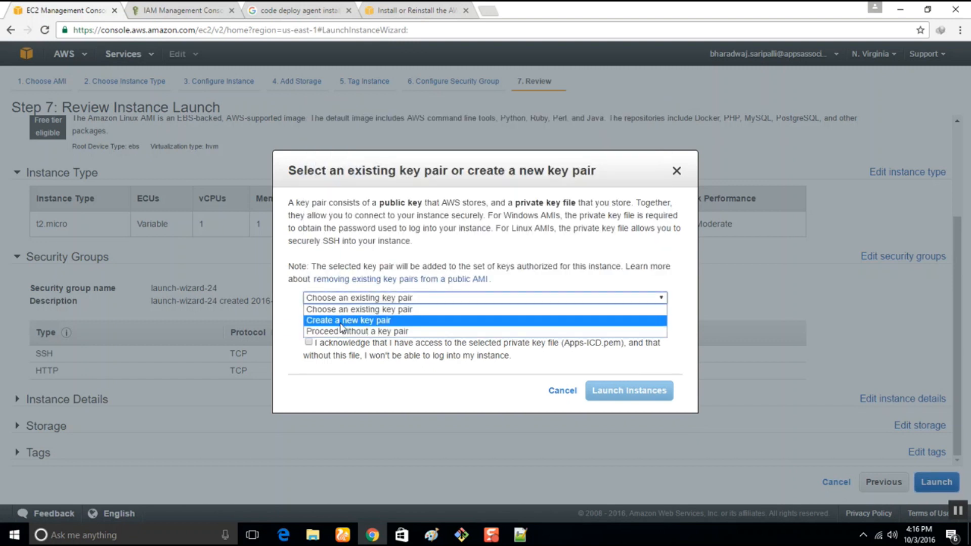
click(341, 320)
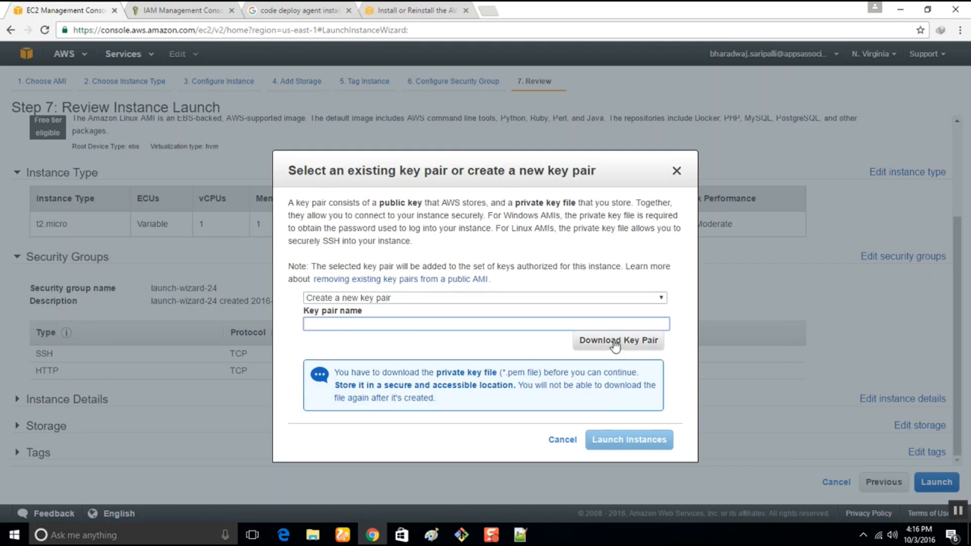
text(CDDemoAppTest)
click(603, 342)
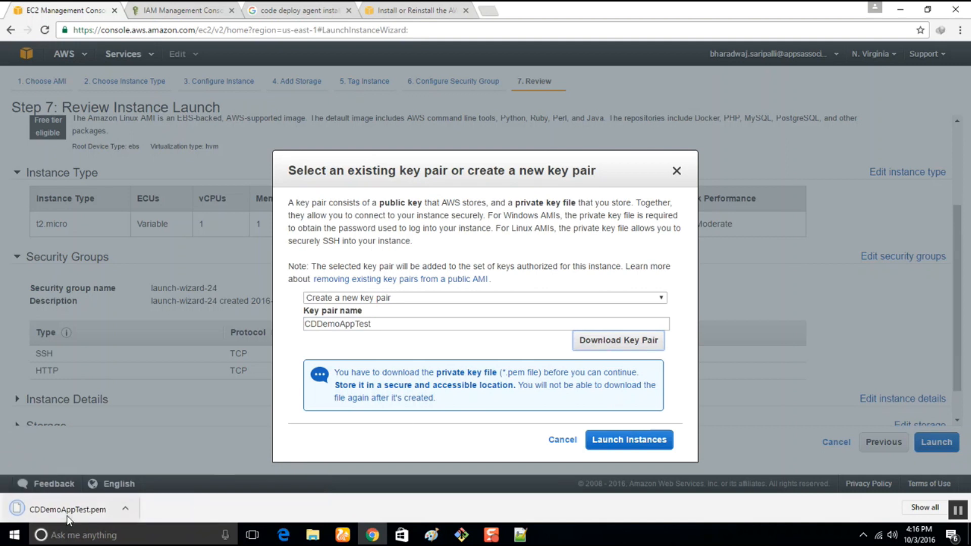
Launch the instances, open the first launched instance in the instance list and dismiss the notification.
click(643, 444)
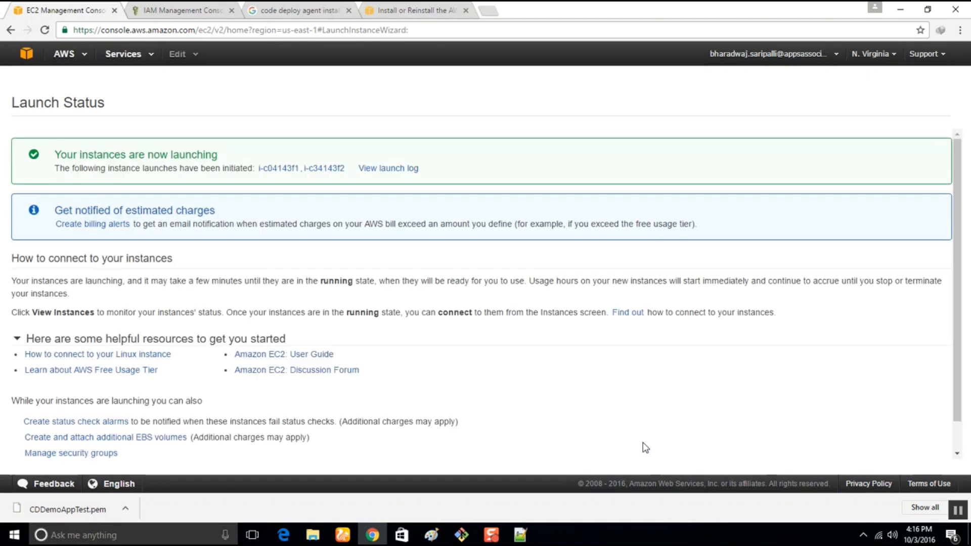
click(287, 170)
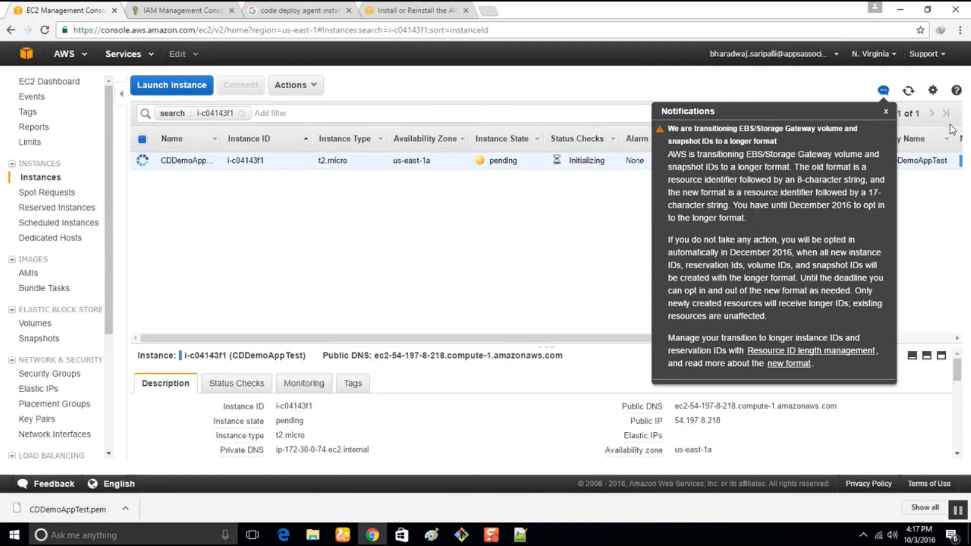
click(885, 114)
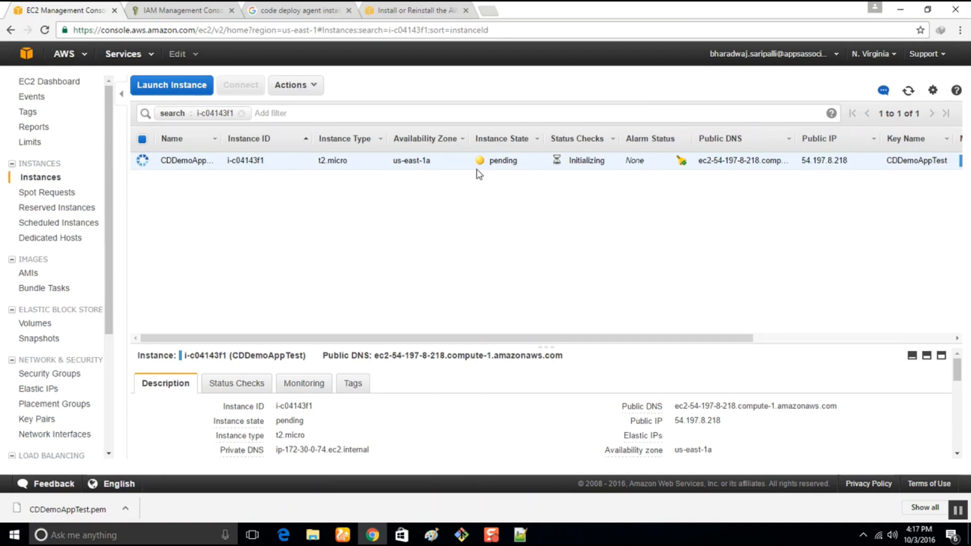
click(396, 9)
click(267, 9)
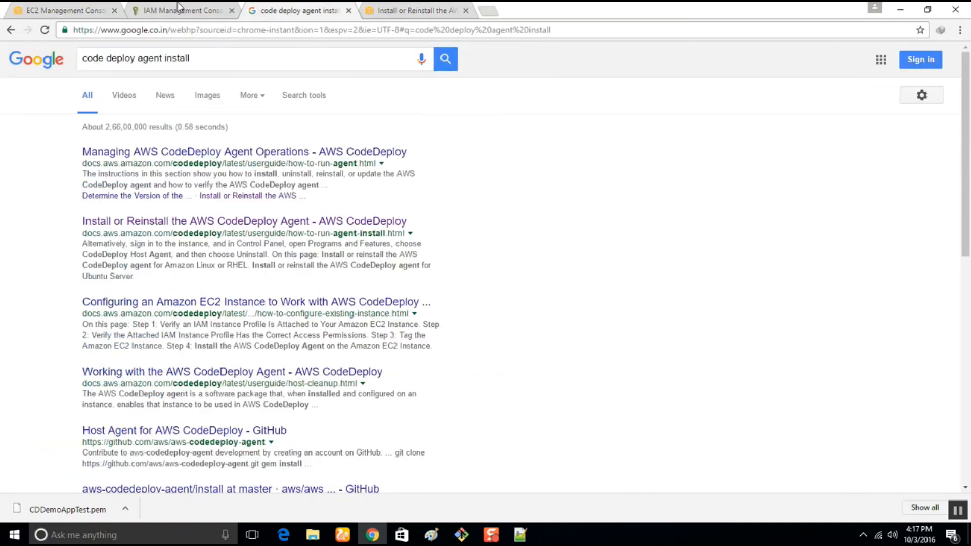
click(180, 9)
click(44, 9)
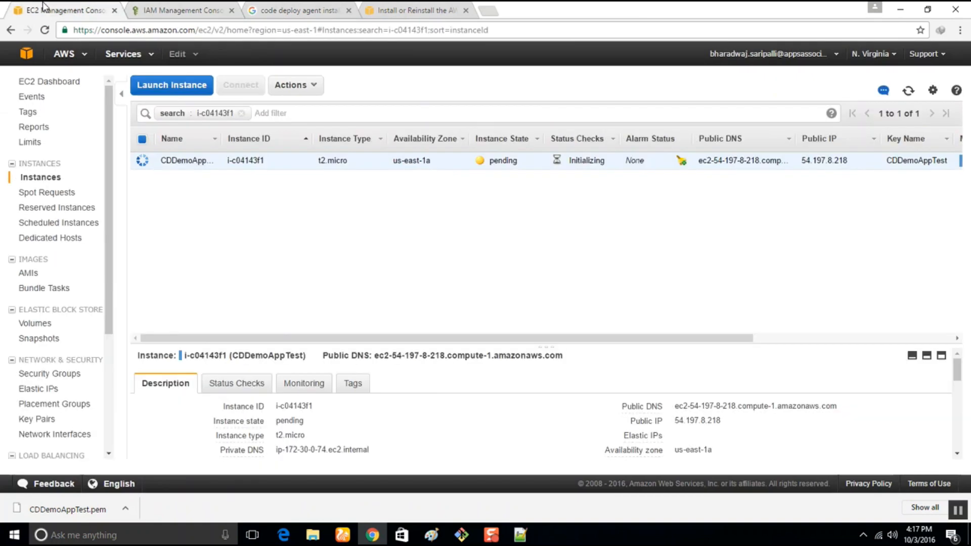
Open the AWS CodeDeploy service and start creating a new application.
click(180, 57)
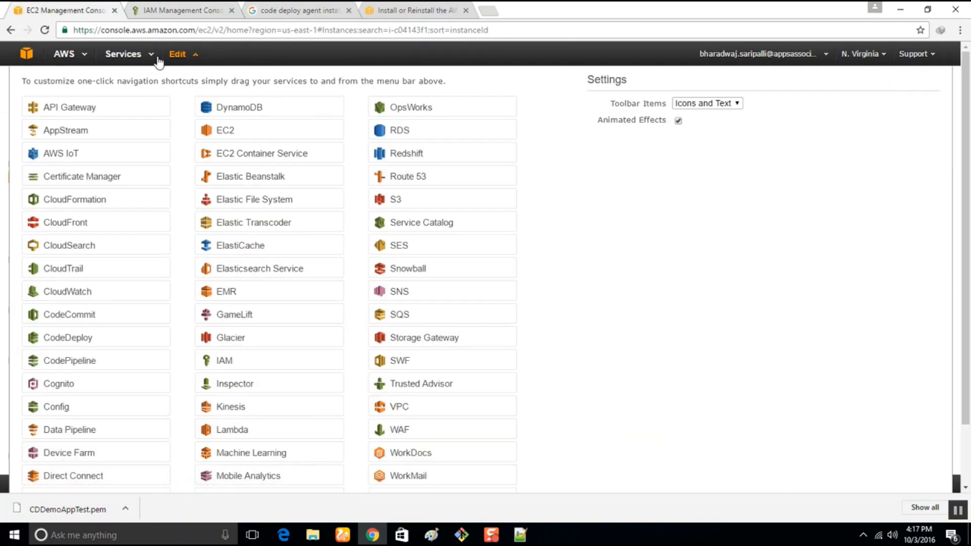
click(126, 54)
mouse_move(263, 116)
mouse_move(178, 199)
click(495, 122)
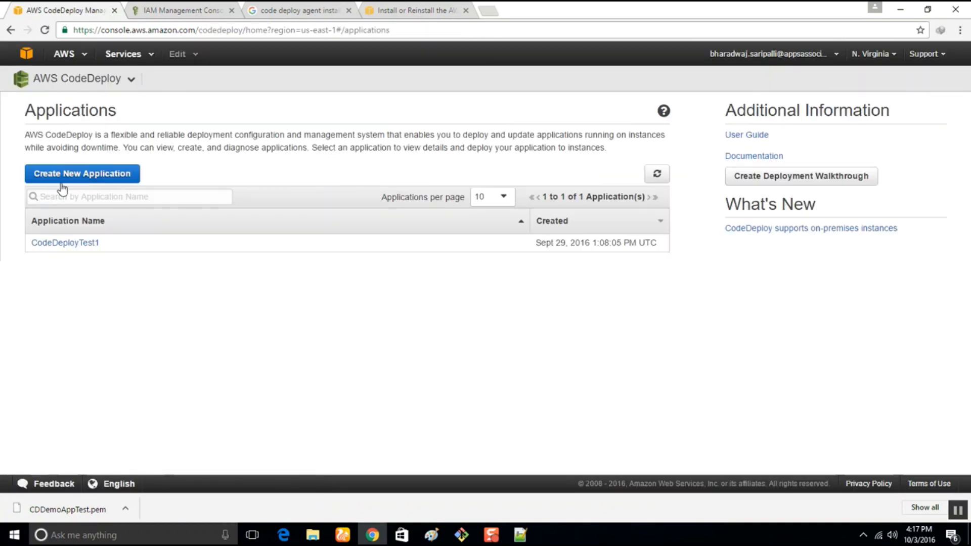
click(81, 175)
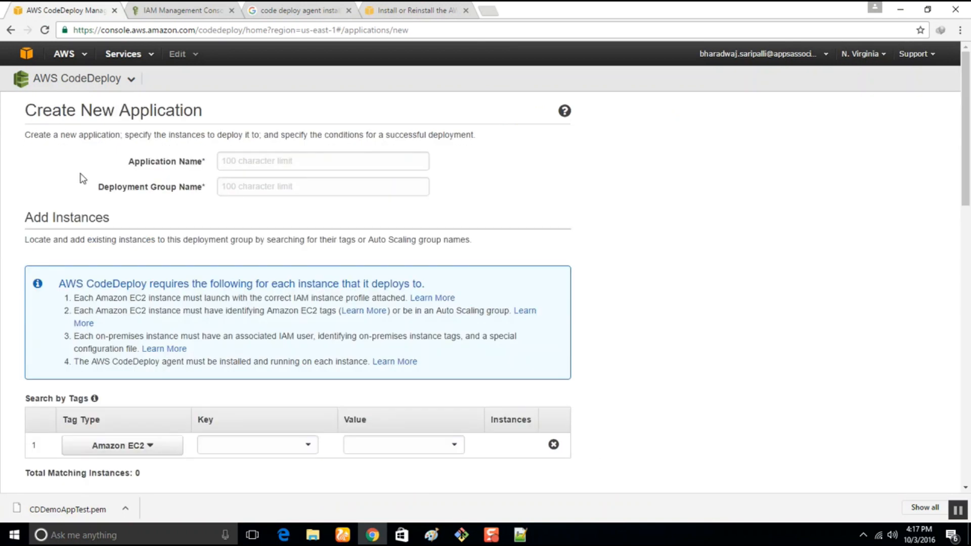
Name the application CDDemoAppTest and its deployment group CDDemoAppTestGRP.
click(297, 169)
text(CDDemoAppTest)
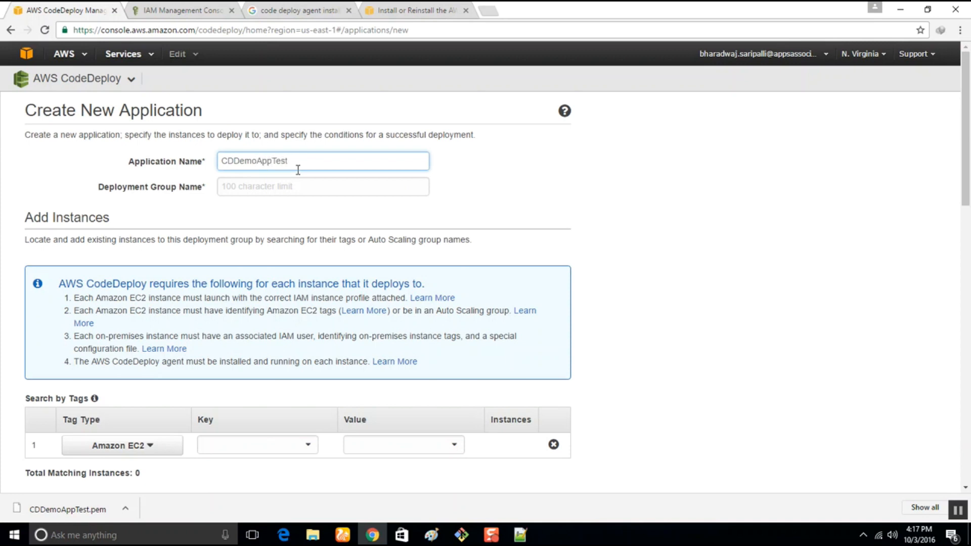
drag(298, 169, 198, 161)
key(ctrl+c)
click(266, 192)
key(ctrl+v)
text(GR)
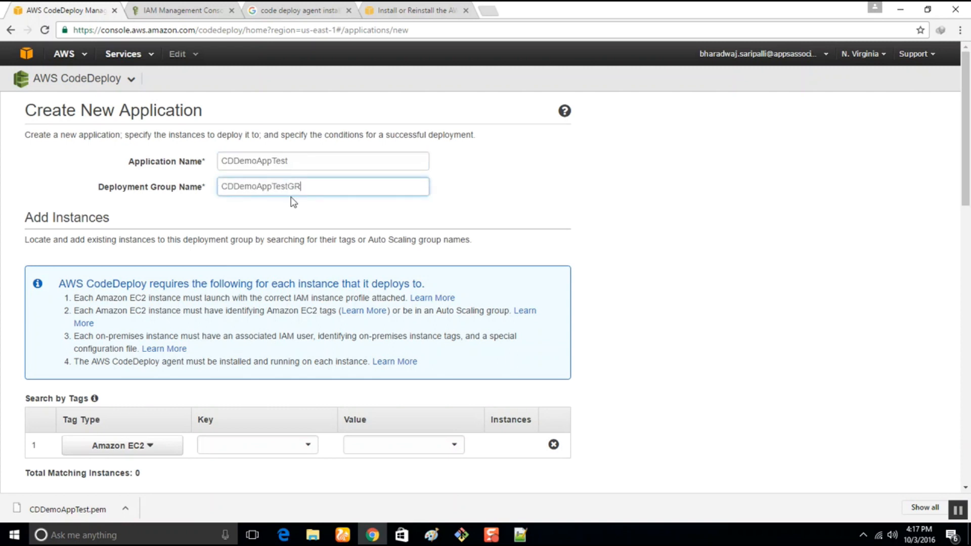
Add the Amazon EC2 instances whose tag key is Name and tag value is CDDemoAppTest to the deployment group.
scroll(127, 287, down, 3)
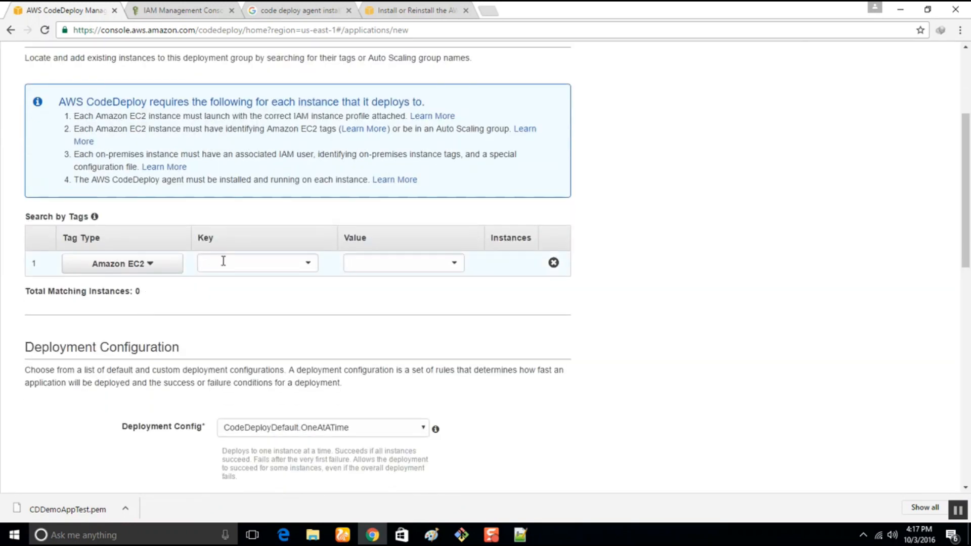
click(250, 261)
click(238, 283)
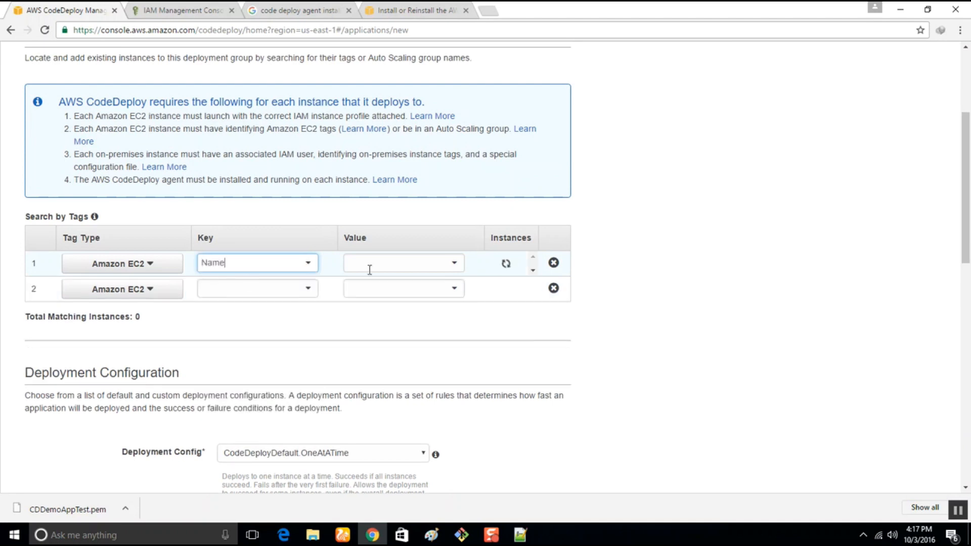
click(396, 262)
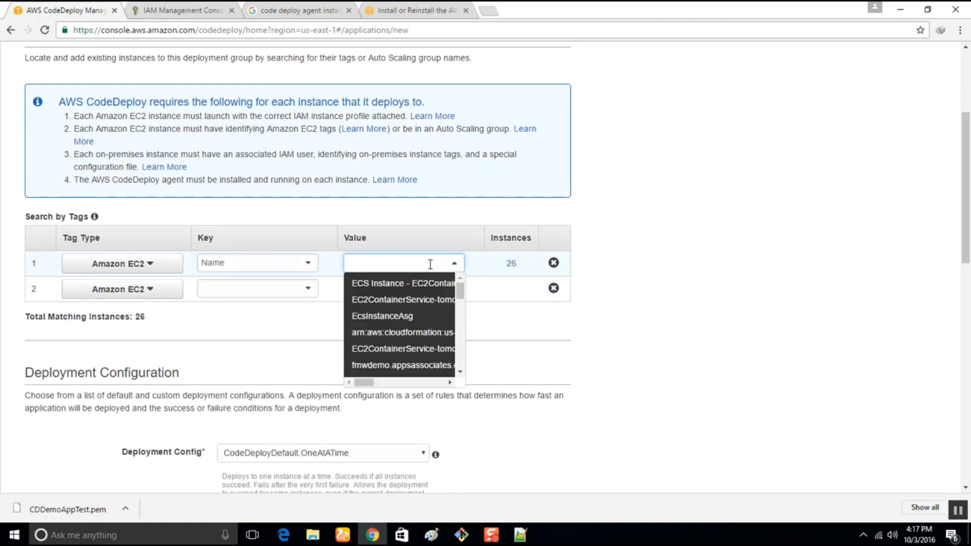
text(CD)
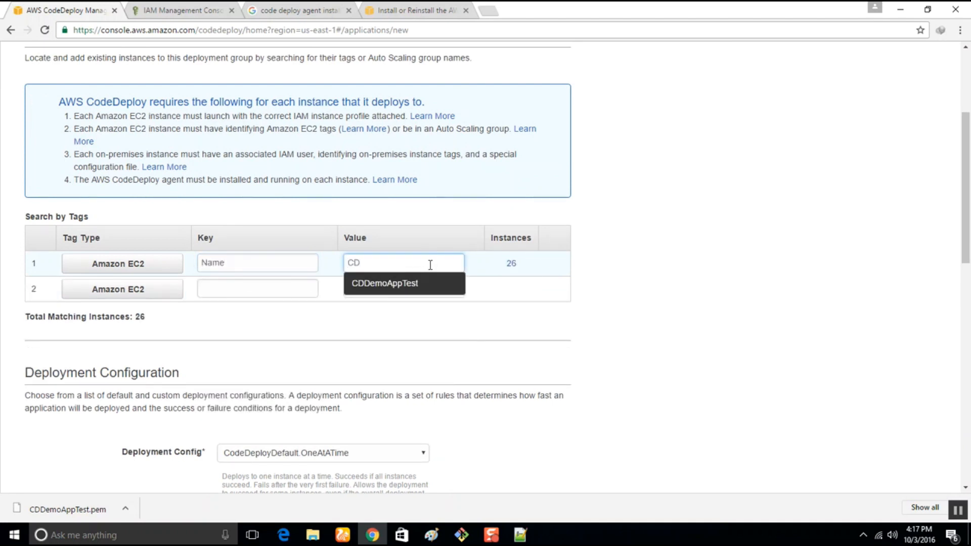
click(396, 284)
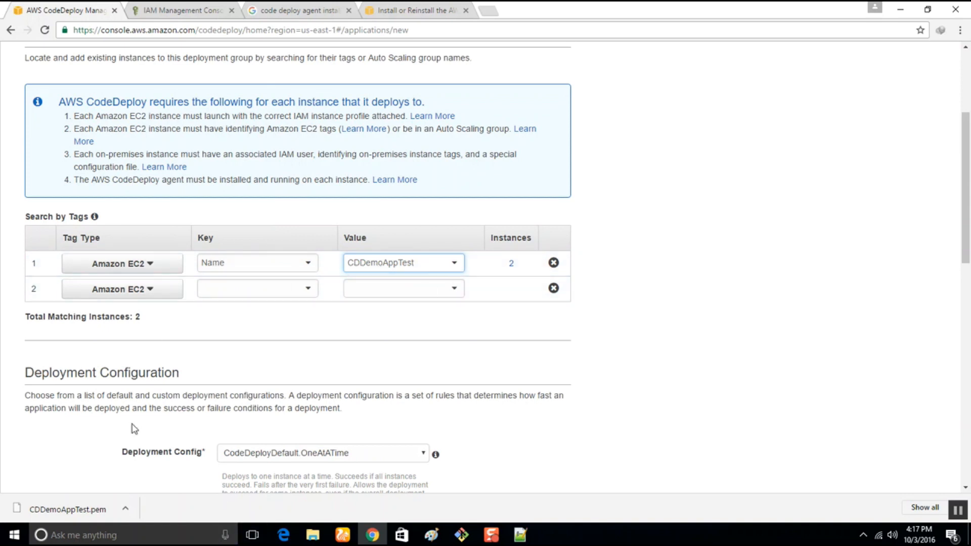
Recheck the application details and set the deployment configuration to CodeDeployDefault.AllAtOnce.
scroll(88, 285, up, 4)
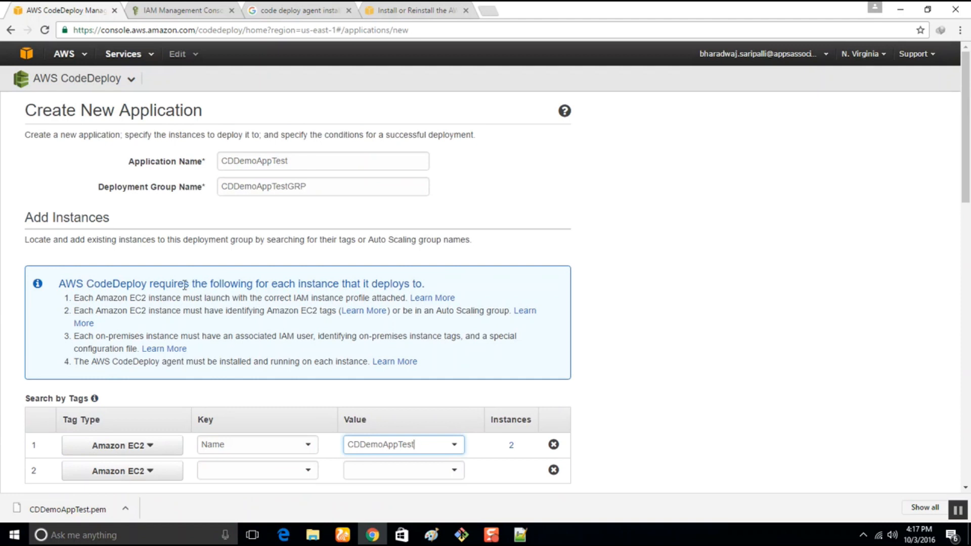
scroll(178, 317, down, 6)
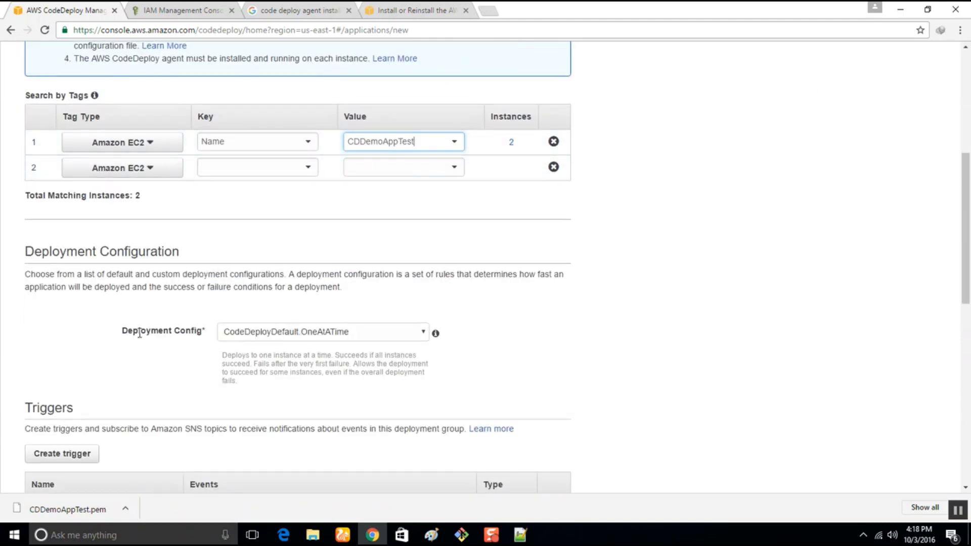
click(320, 336)
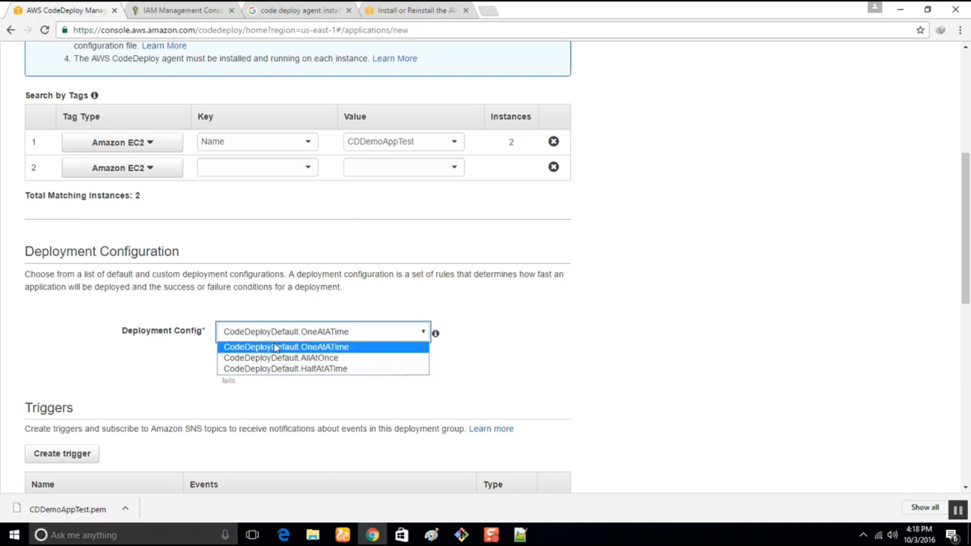
click(331, 358)
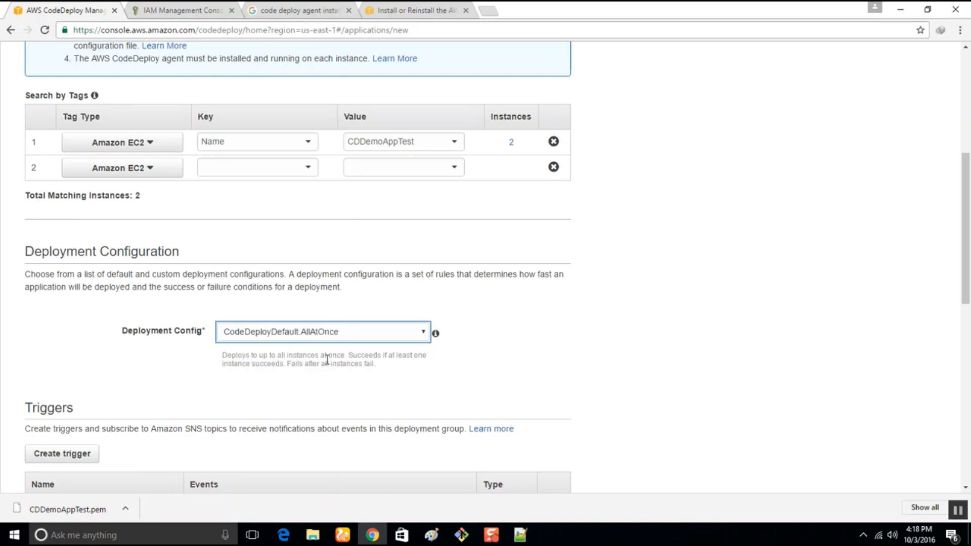
Review the trigger, alarm and rollback options, and look through the available service role ARNs.
scroll(326, 354, down, 4)
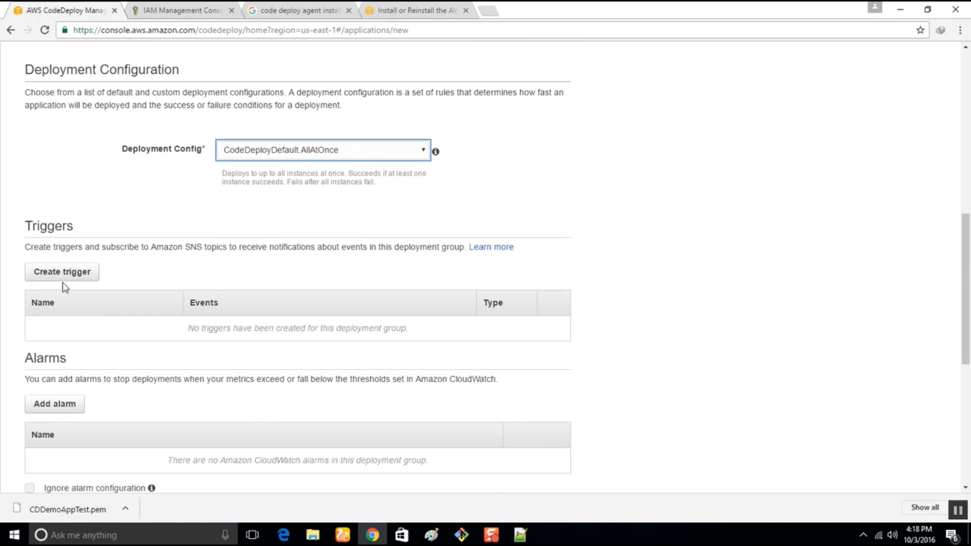
scroll(91, 309, down, 3)
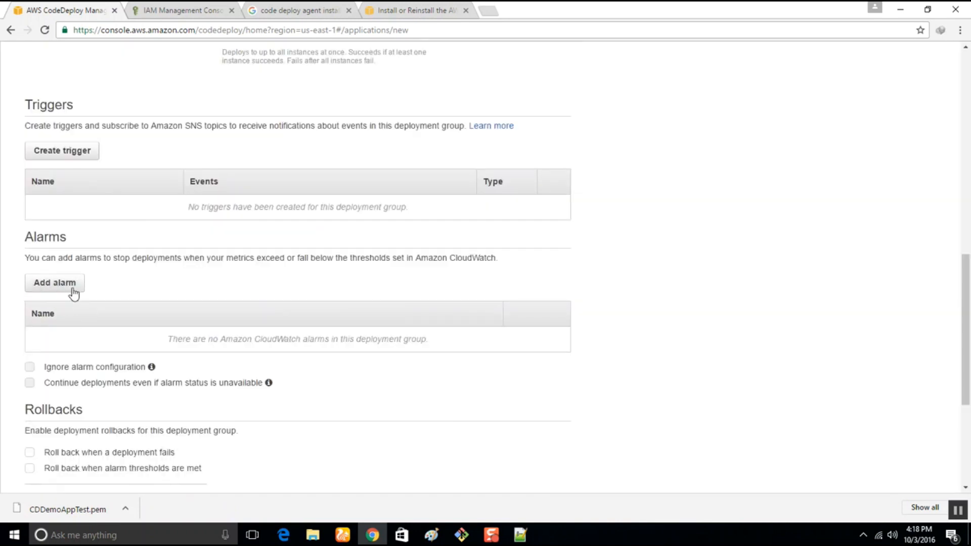
drag(449, 258, 499, 252)
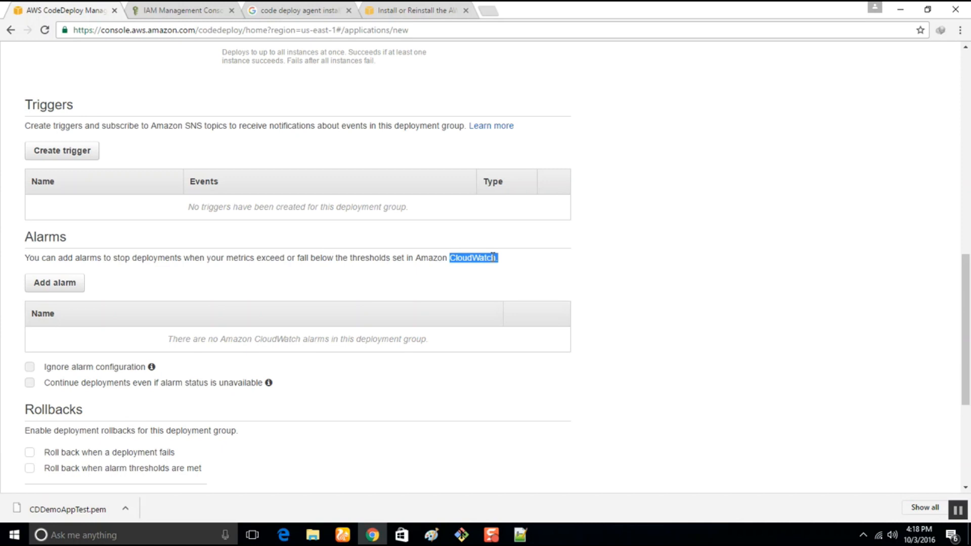
scroll(245, 409, down, 5)
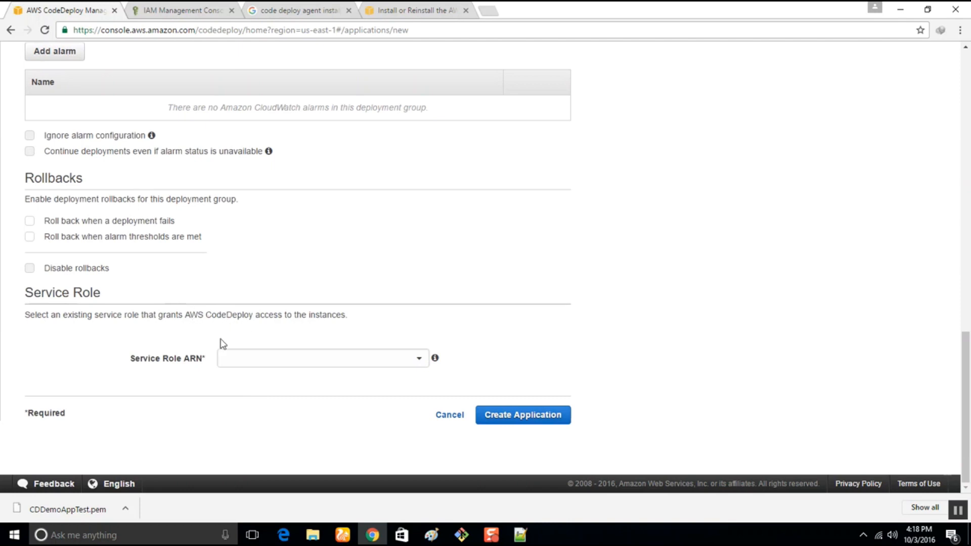
click(259, 354)
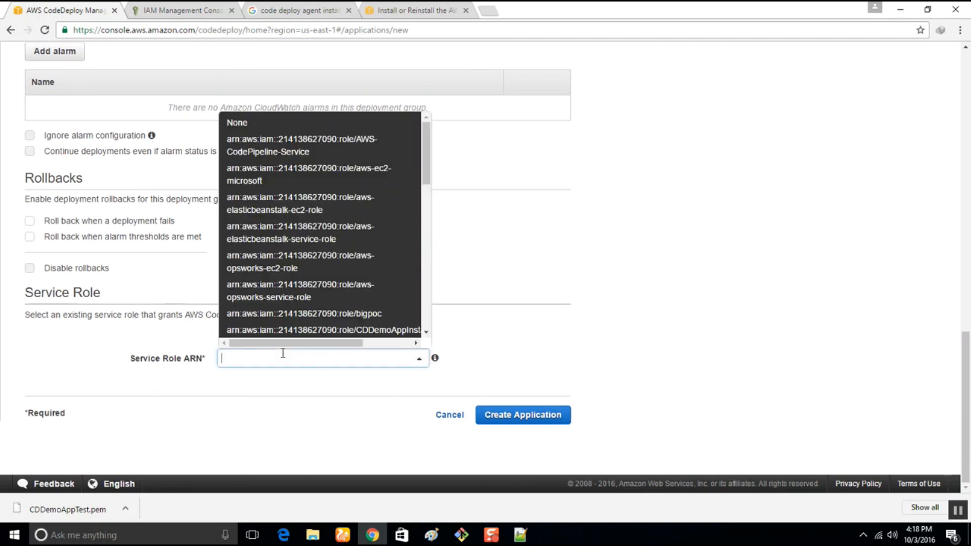
scroll(347, 291, down, 5)
scroll(327, 256, up, 5)
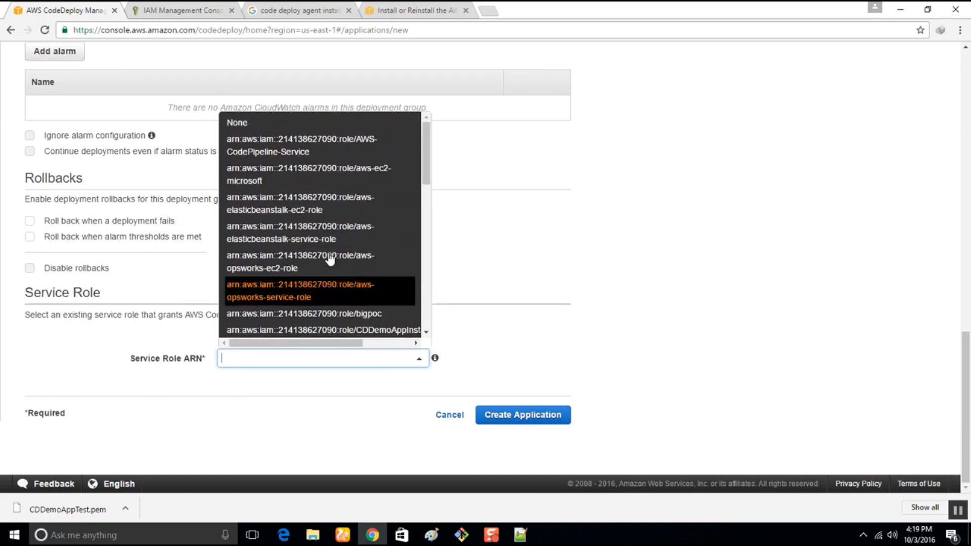
scroll(303, 431, up, 7)
scroll(303, 430, down, 7)
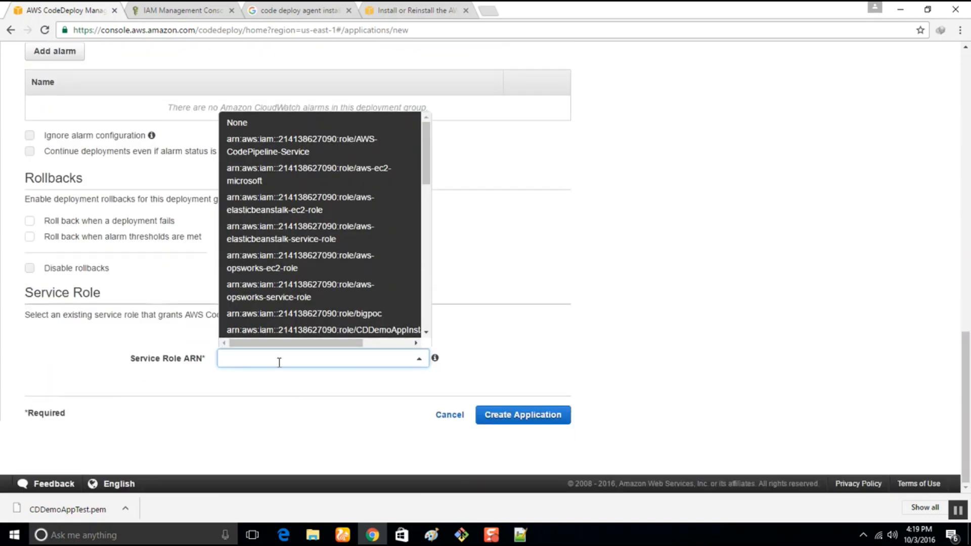
Try to find the service role with the text codedeploy, dismiss the deployment confirmation and clear the Service Role ARN entry.
text(codedeploy)
key(Return)
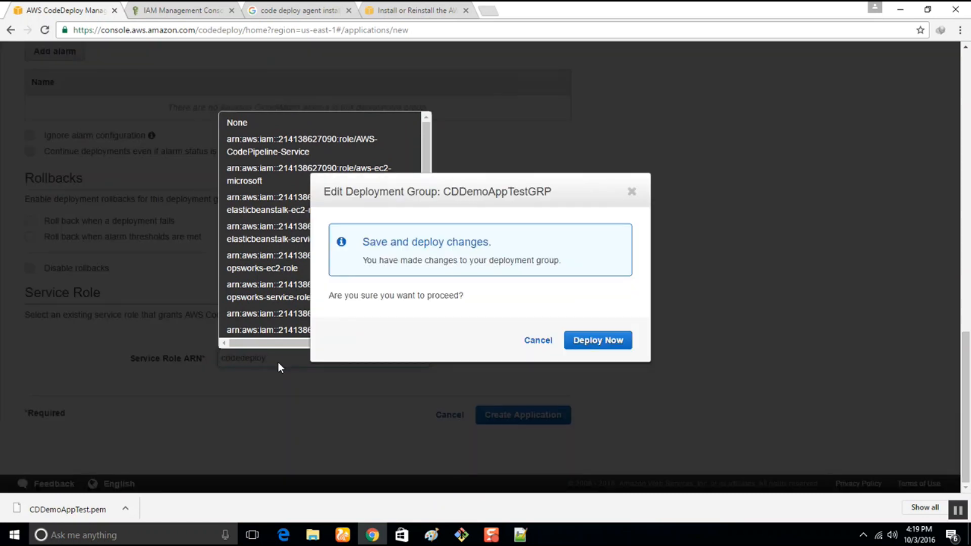
click(631, 193)
click(339, 354)
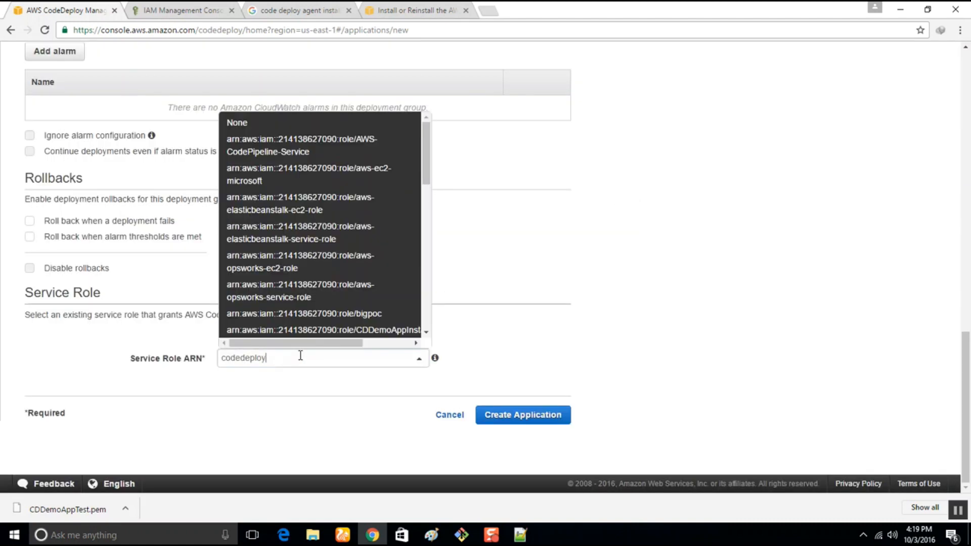
key(ctrl+a)
key(BackSpace)
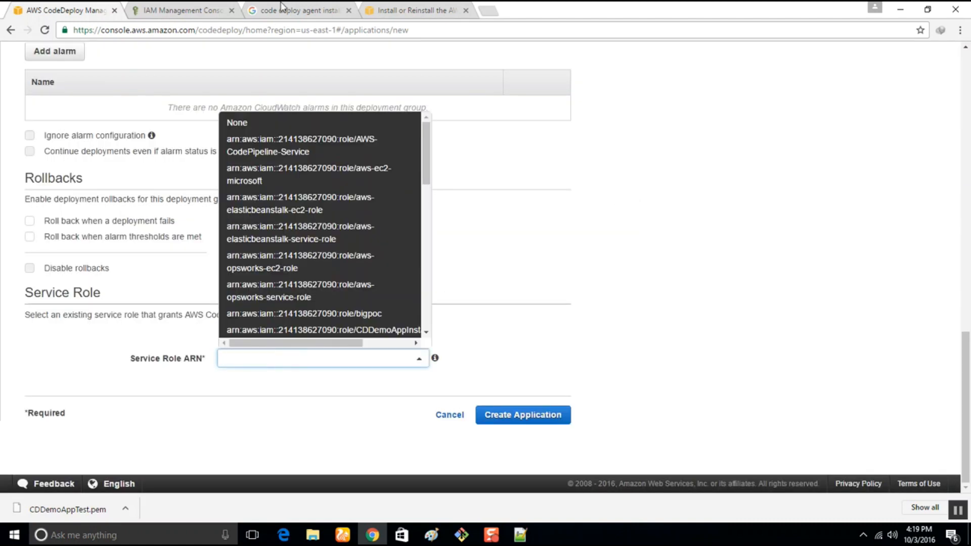
Open the CDDemoAppServiceRole summary in the IAM console and copy its role ARN.
click(183, 9)
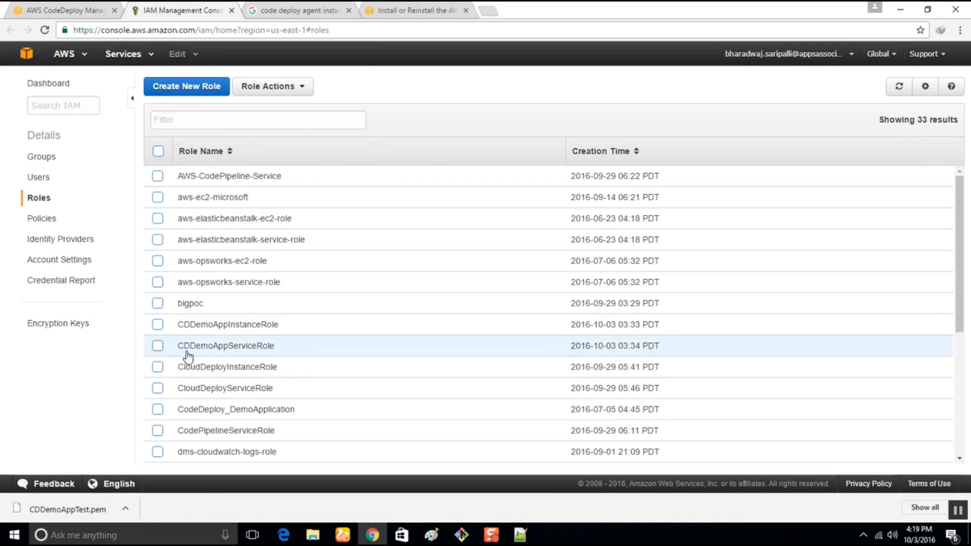
click(234, 346)
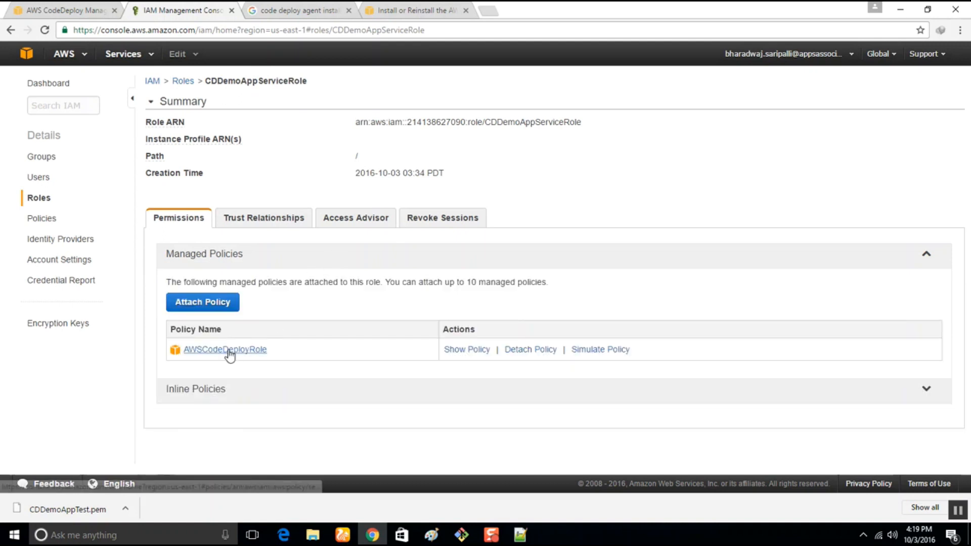
drag(354, 123, 618, 120)
key(ctrl+c)
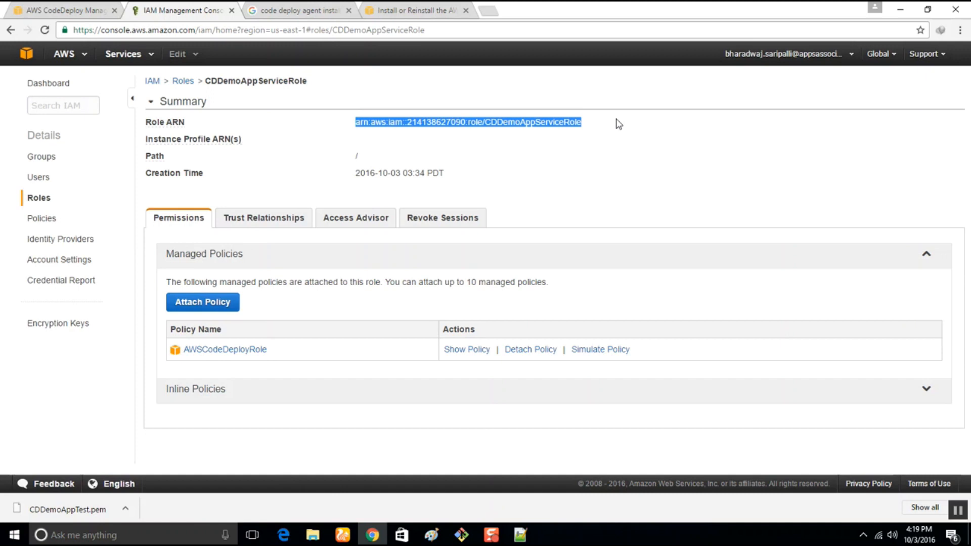
Set the Service Role ARN in CodeDeploy to the copied CDDemoAppServiceRole ARN and create the application.
click(62, 9)
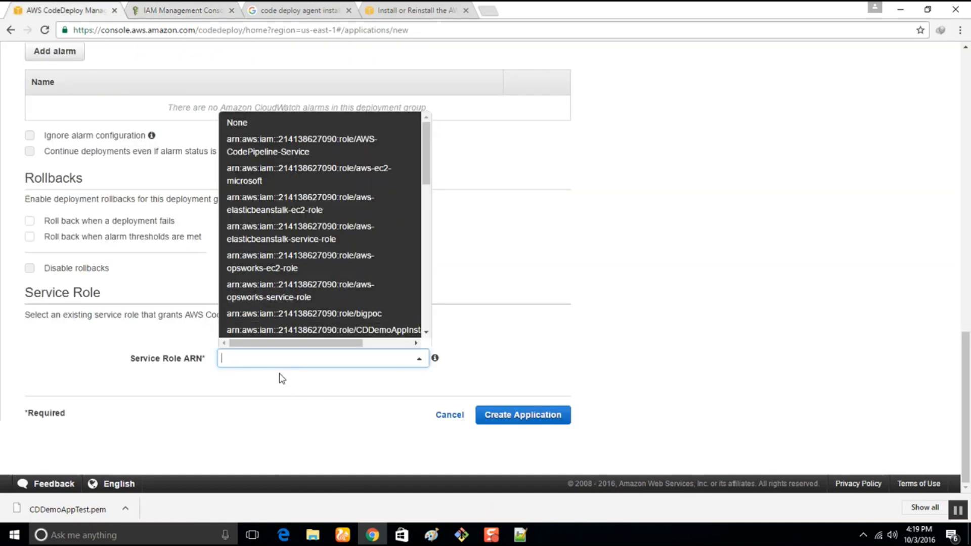
key(ctrl+v)
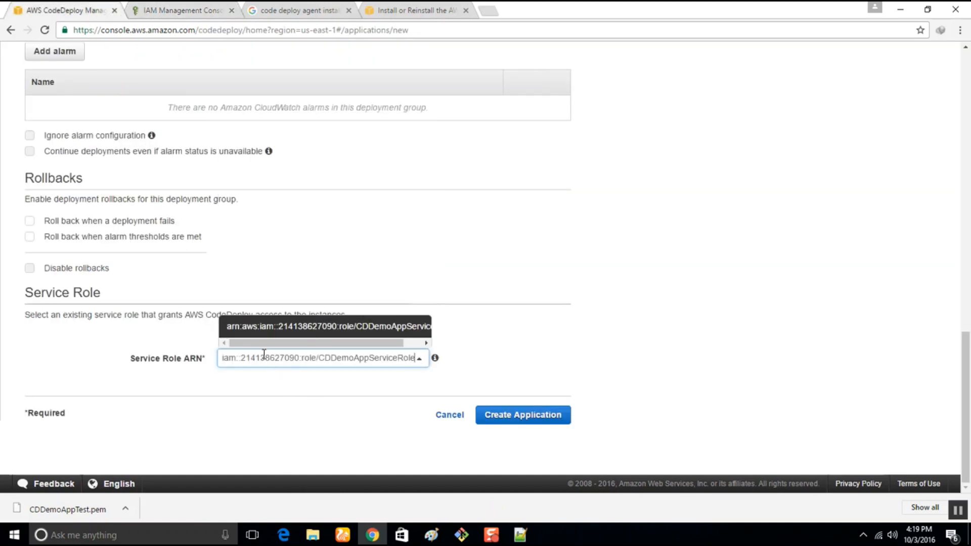
click(299, 326)
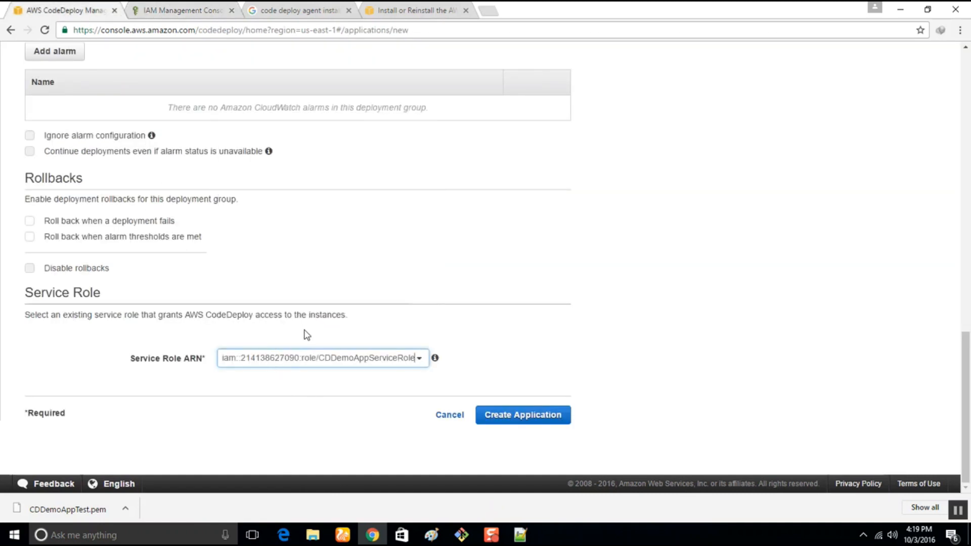
click(505, 421)
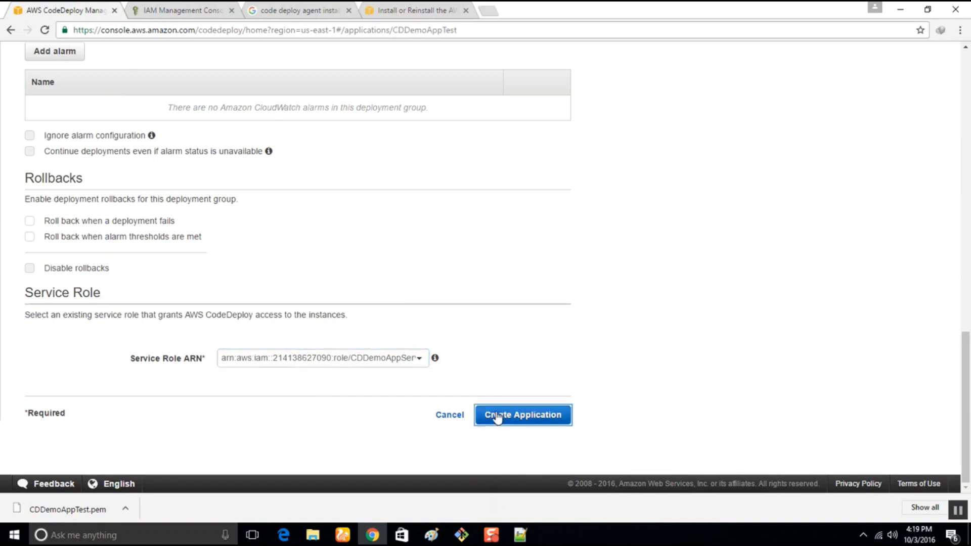
Review the CDDemoAppTest application details, the CDDemoAppTestGRP deployment group and the sample aws deploy push command.
scroll(497, 411, down, 3)
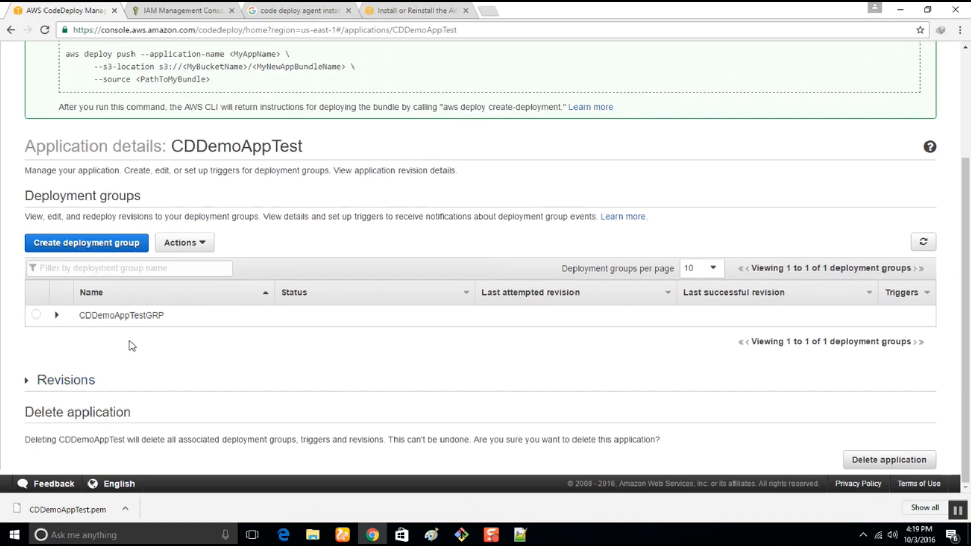
scroll(126, 343, up, 3)
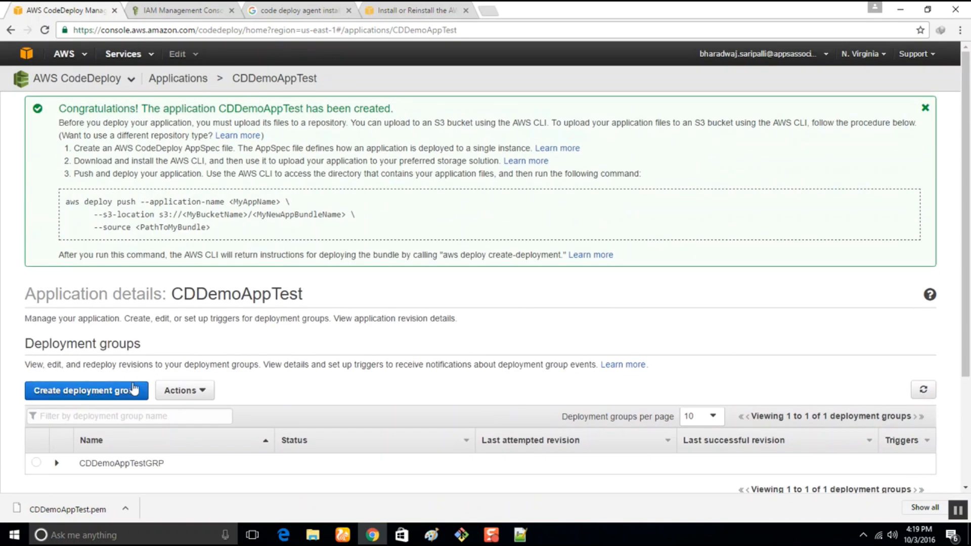
click(58, 464)
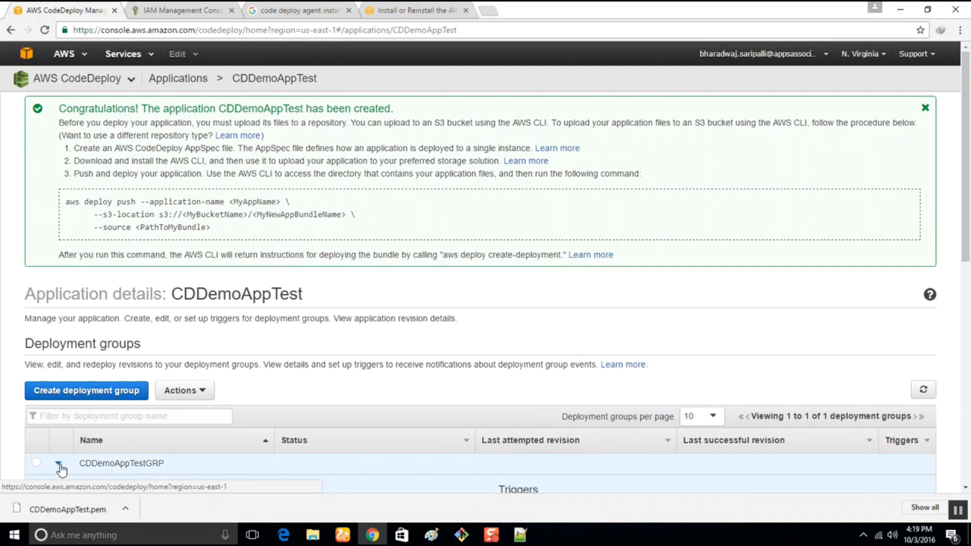
click(58, 464)
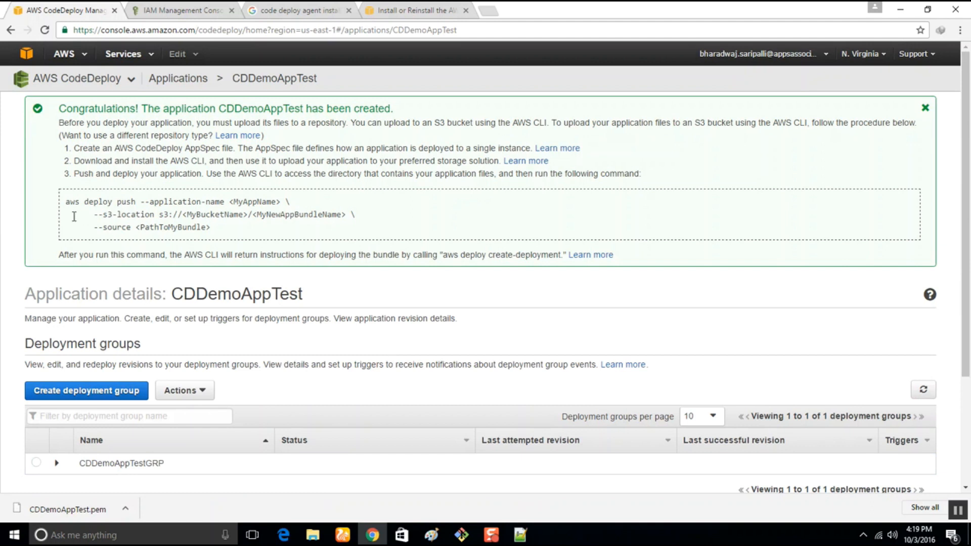
drag(66, 202, 222, 229)
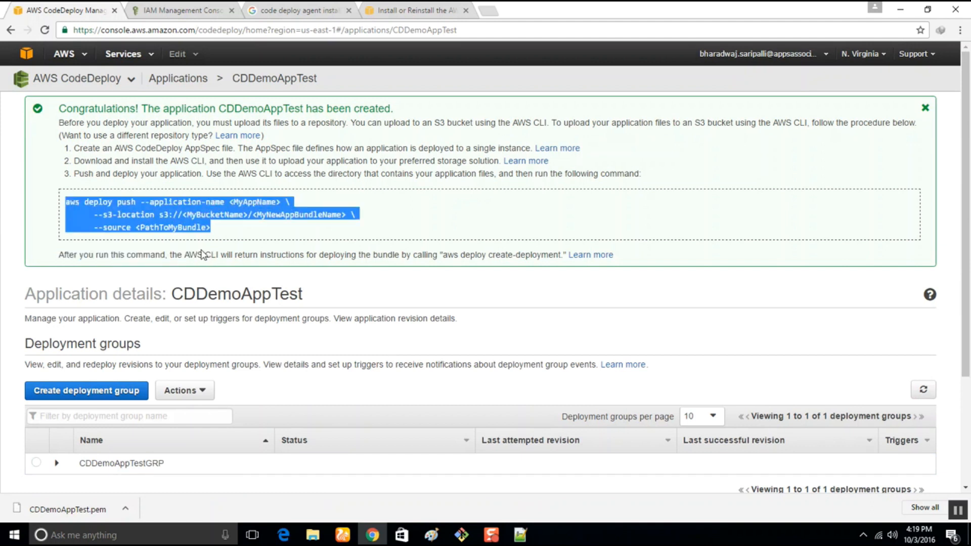
scroll(203, 254, down, 2)
scroll(207, 273, up, 2)
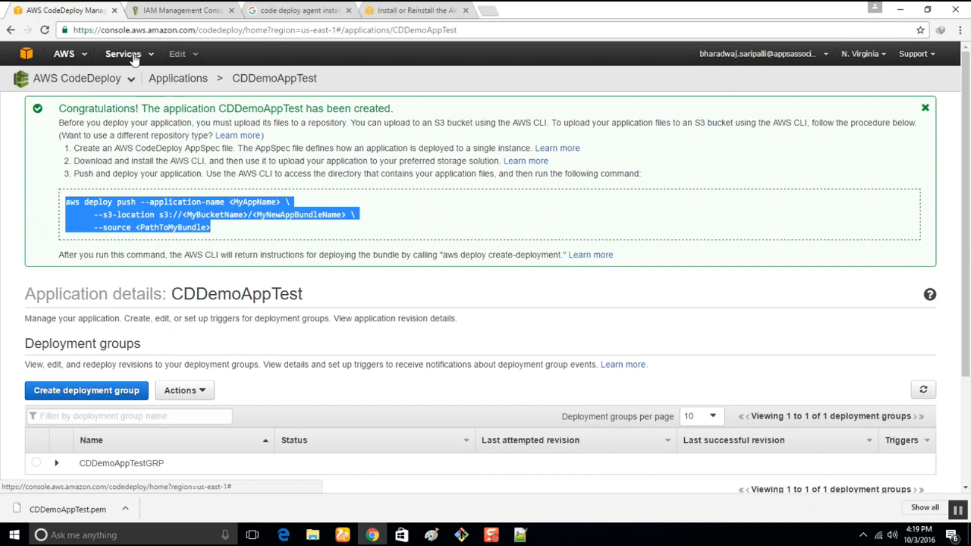
Open the AWS CodePipeline service from the developer tools and start creating a pipeline.
click(68, 56)
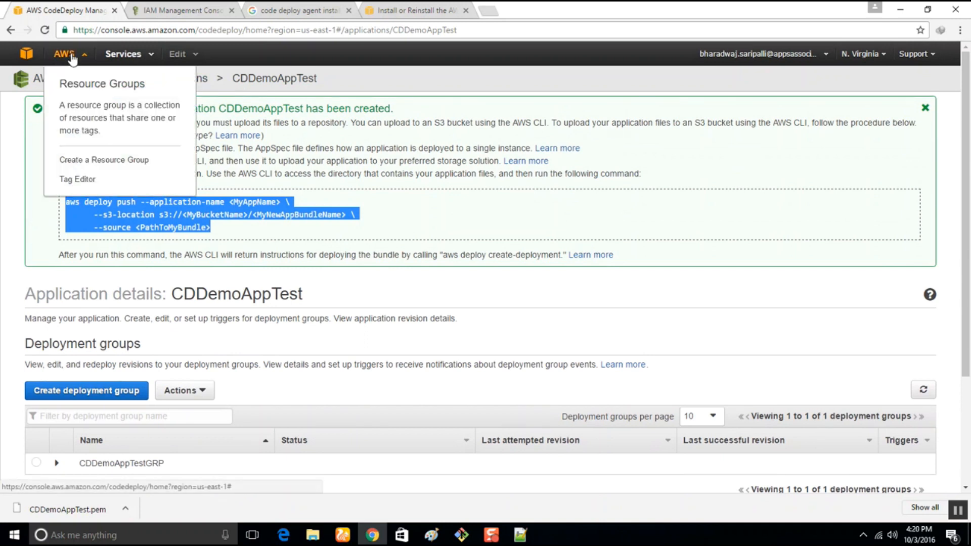
click(124, 54)
mouse_move(184, 198)
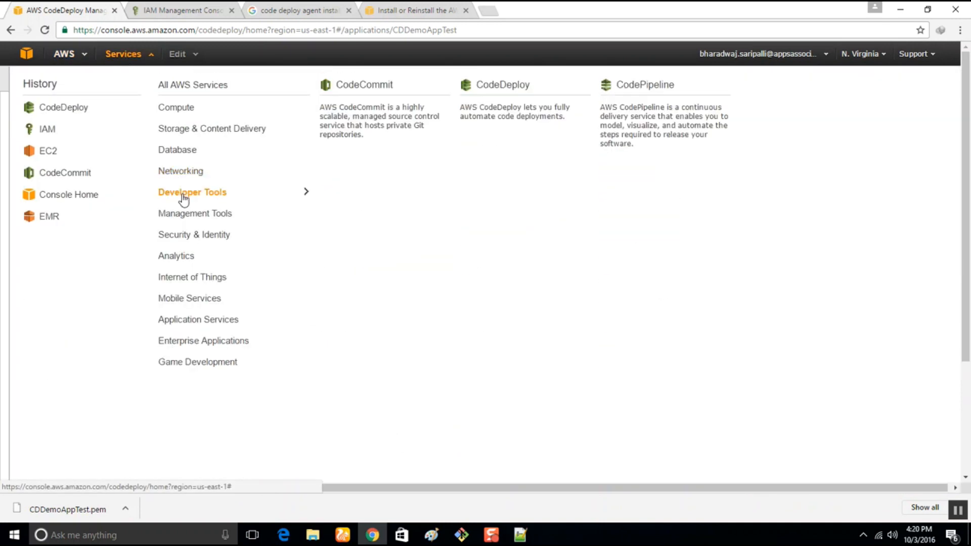
click(654, 128)
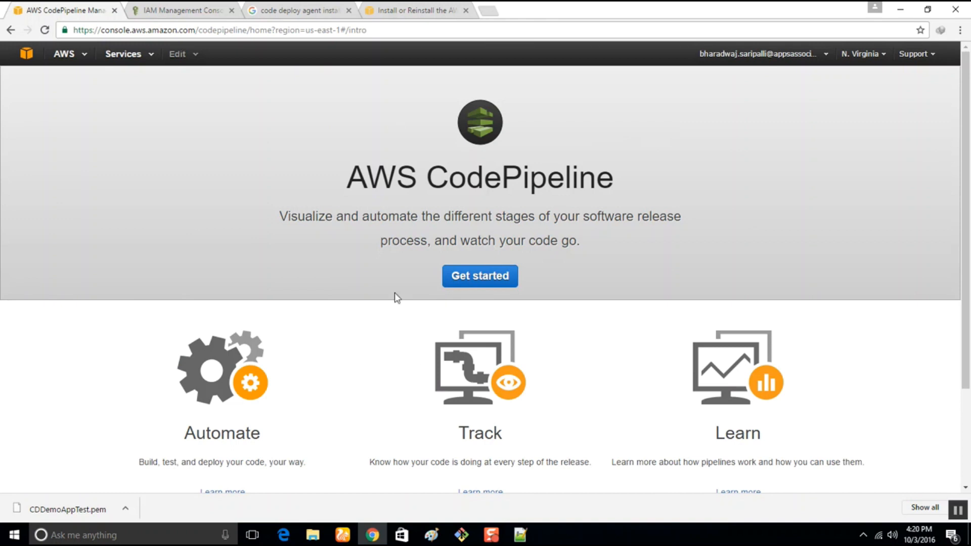
click(480, 277)
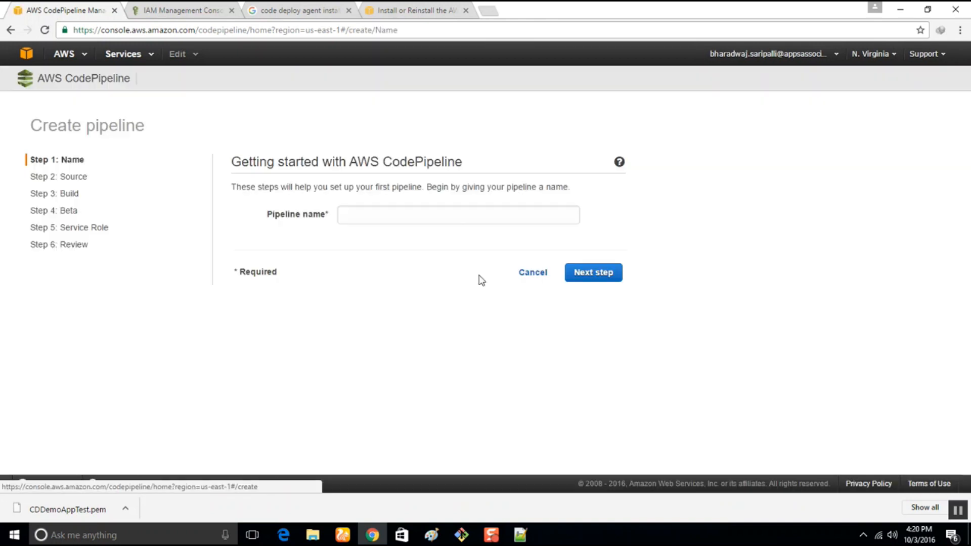
Name the pipeline CPDemoAppTEST and continue to the source settings.
click(356, 215)
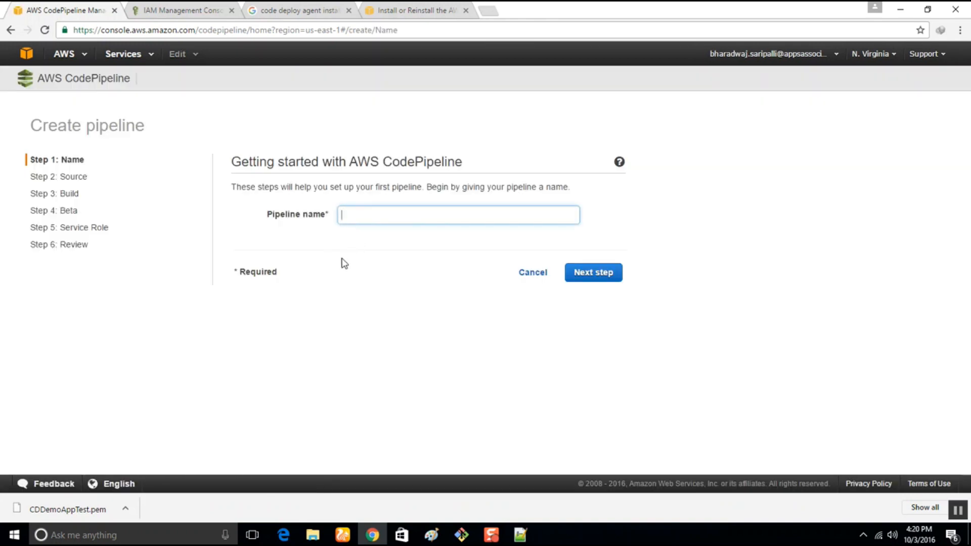
text(DemoApp)
key(Home)
text(CP)
click(436, 218)
text(TEST)
click(595, 275)
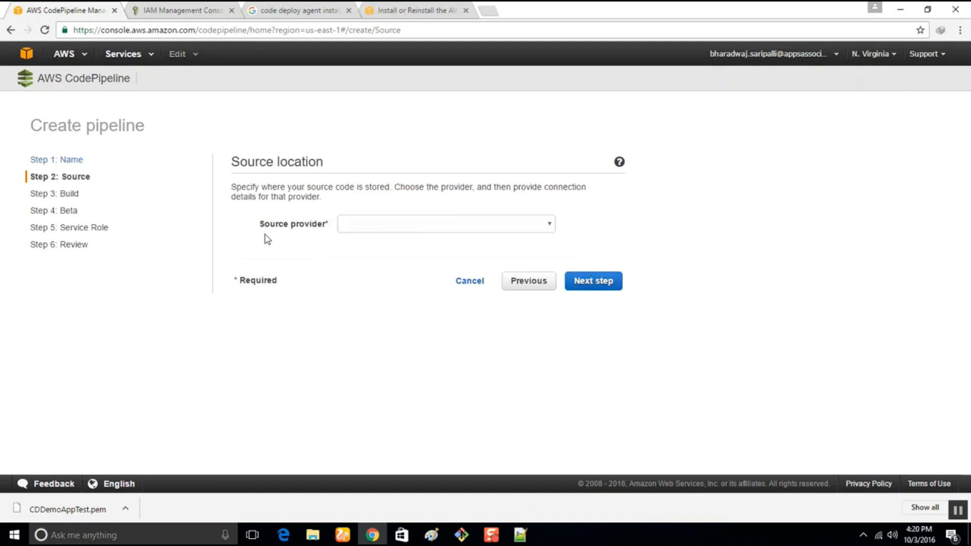
Set the source provider to AWS CodeCommit and choose the DemoHelloWebsite repository.
click(483, 222)
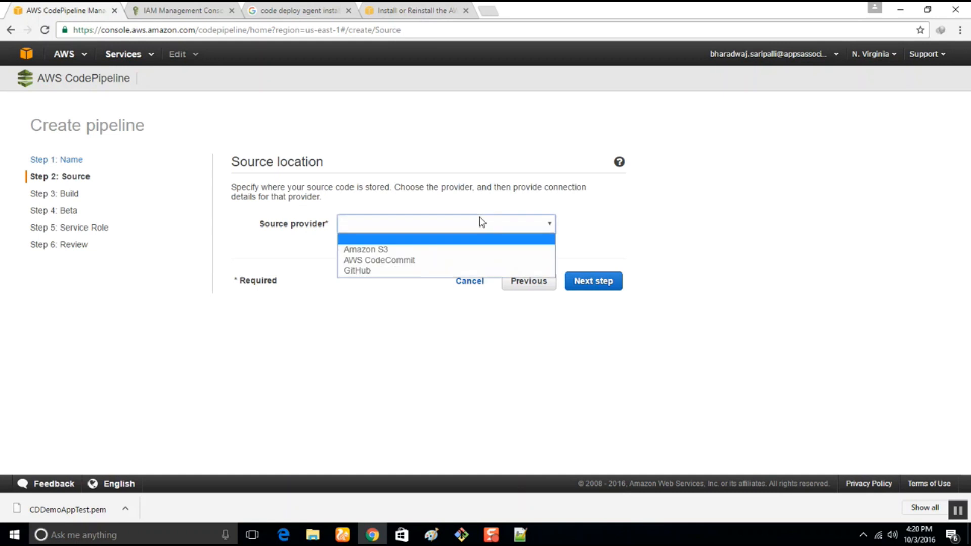
click(360, 260)
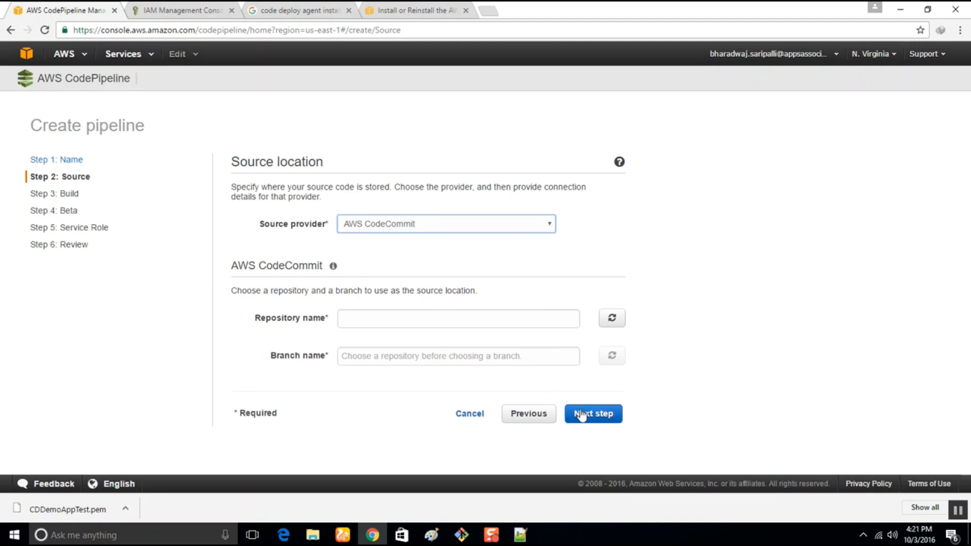
click(418, 321)
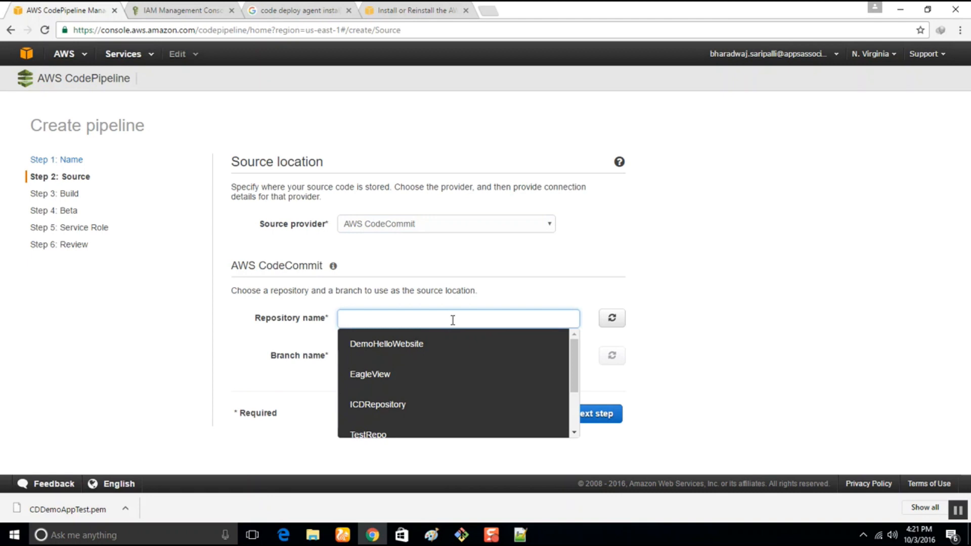
scroll(448, 358, down, 2)
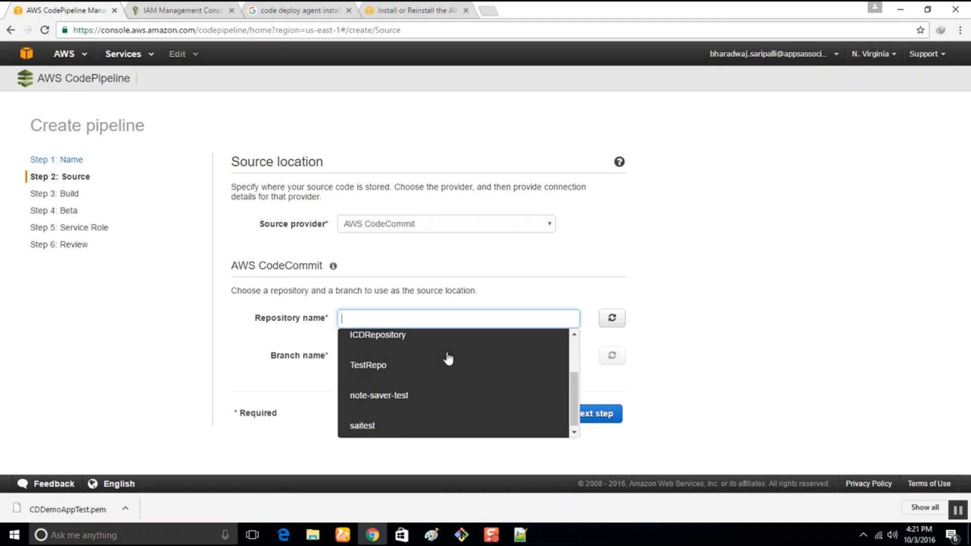
scroll(410, 411, up, 1)
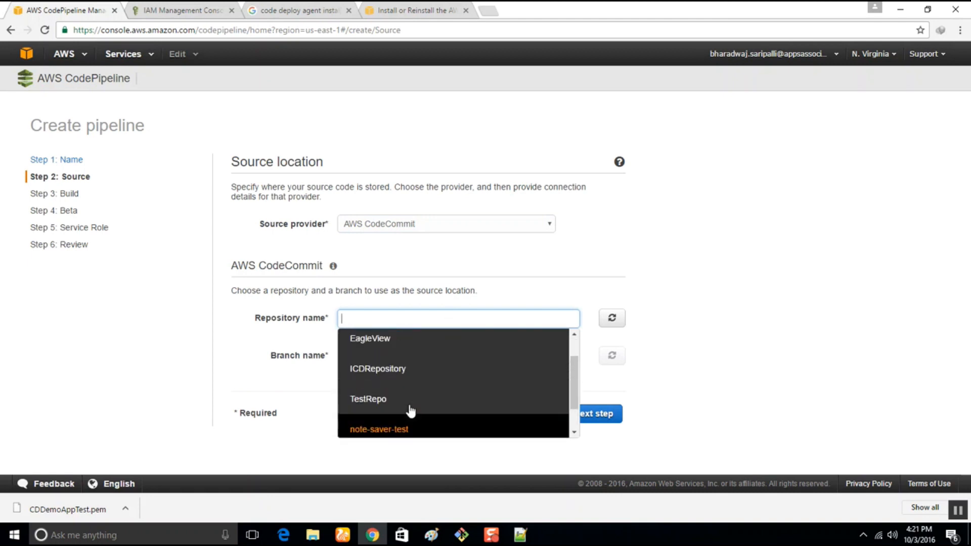
scroll(410, 411, up, 2)
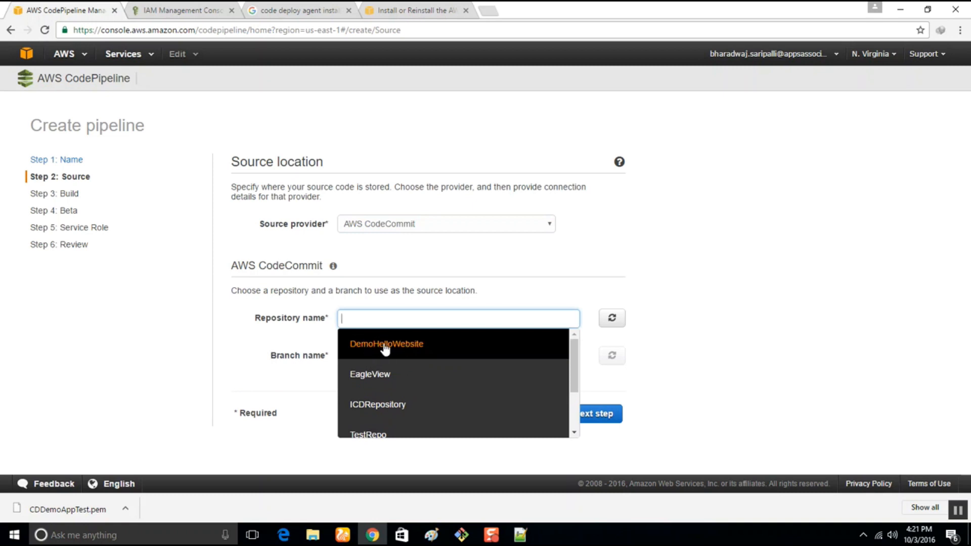
click(385, 349)
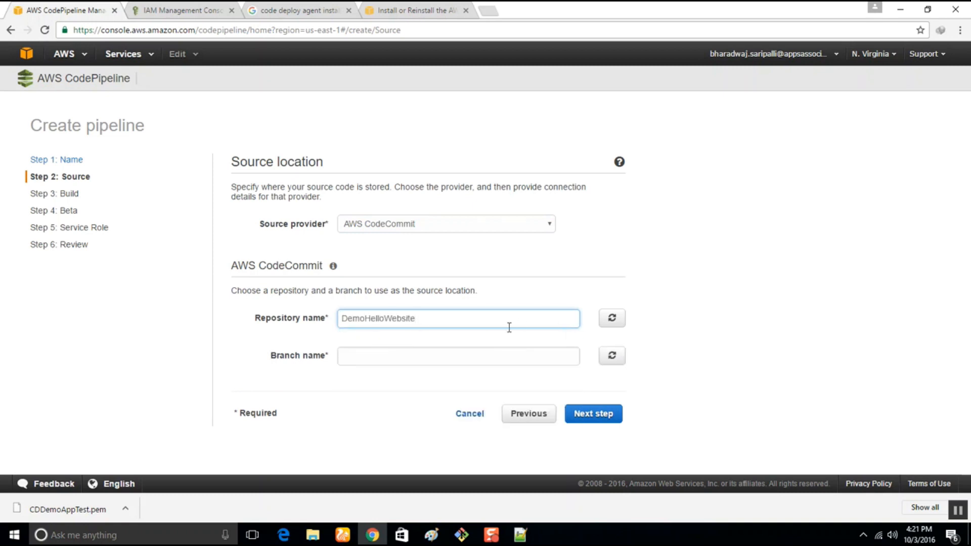
Refresh the branch list, choose the master branch and continue to the build settings.
click(611, 356)
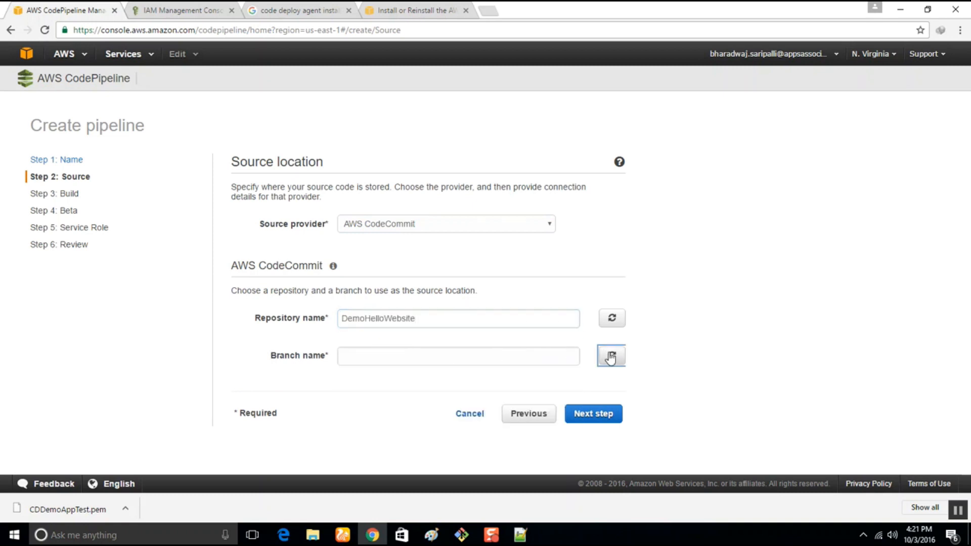
click(494, 361)
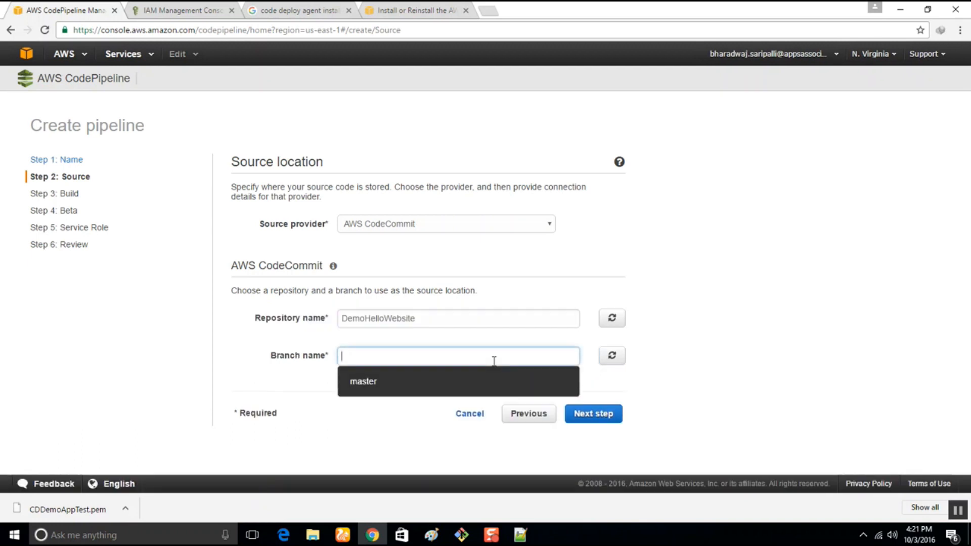
click(425, 383)
click(602, 420)
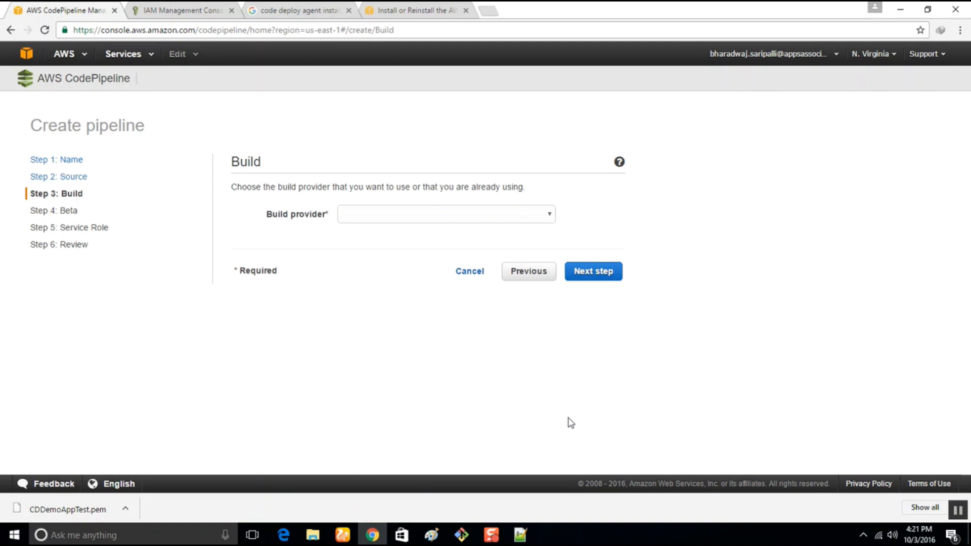
Set the build provider to No Build and continue to the Beta deployment settings.
click(542, 216)
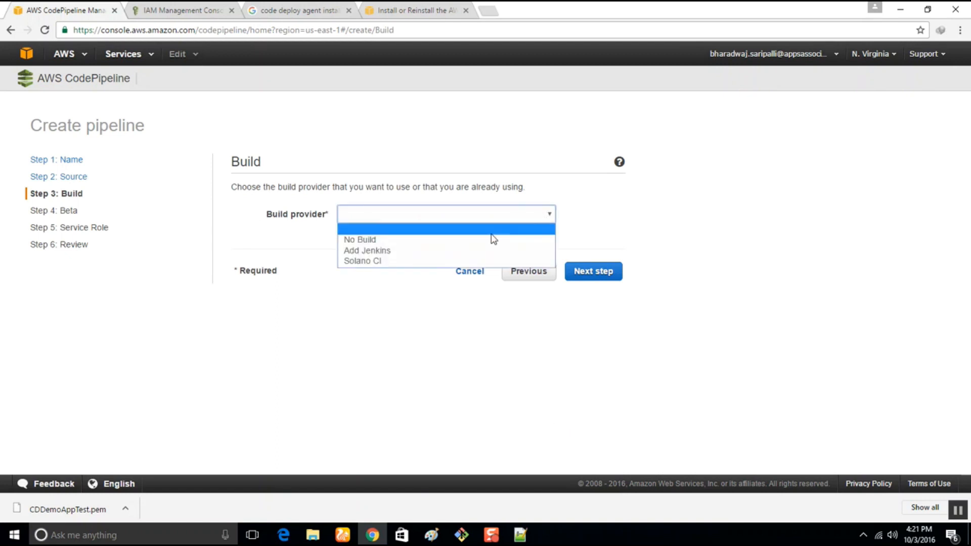
click(365, 240)
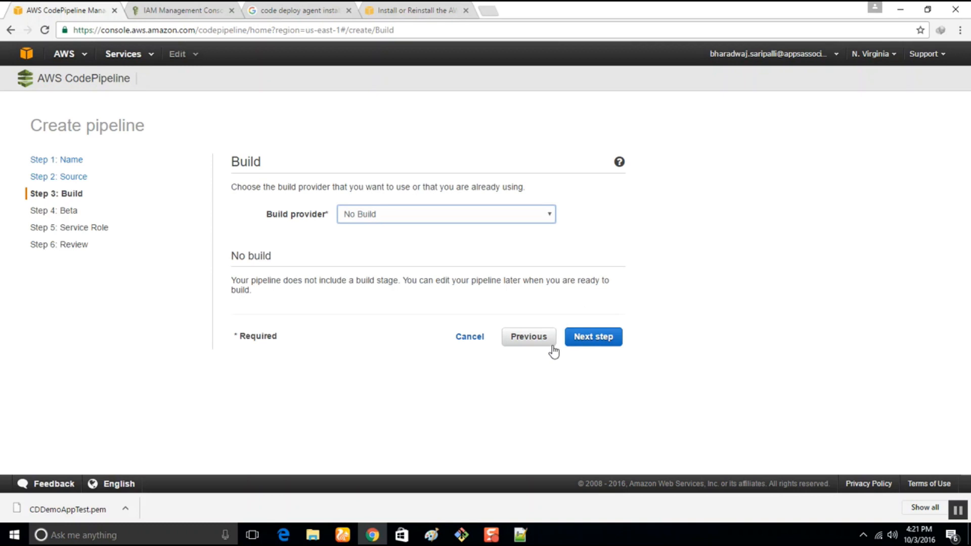
click(594, 343)
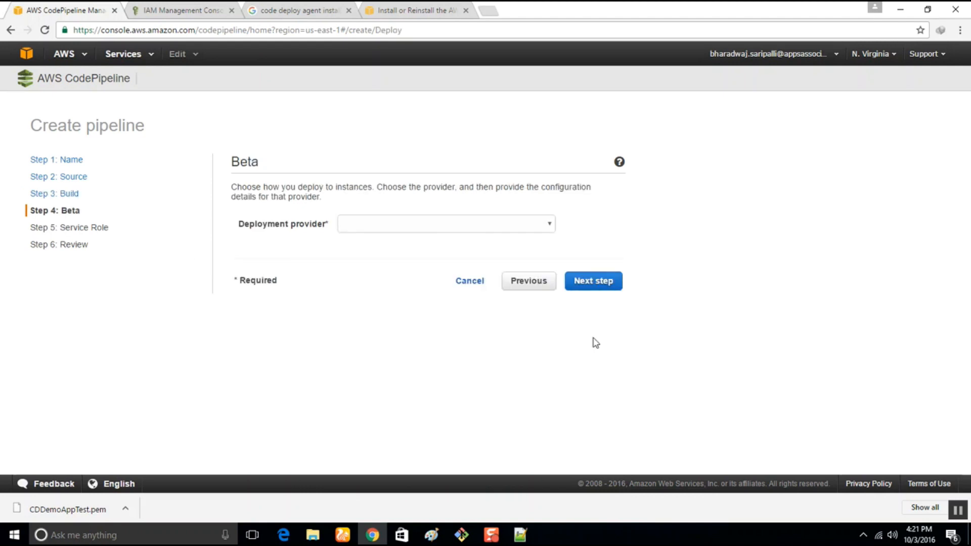
Set the deployment provider to AWS CodeDeploy, refresh the application list and choose the CDDemoAppTest application.
click(482, 227)
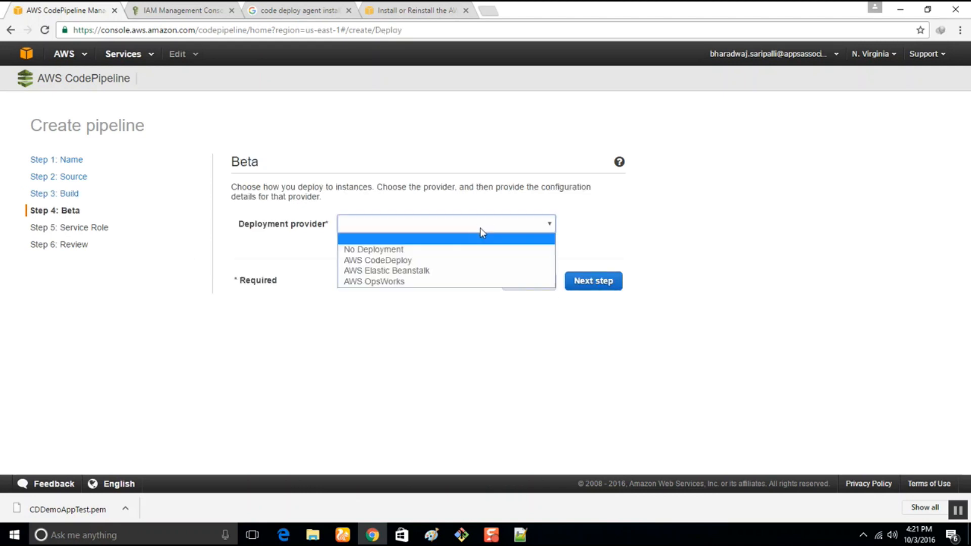
click(374, 260)
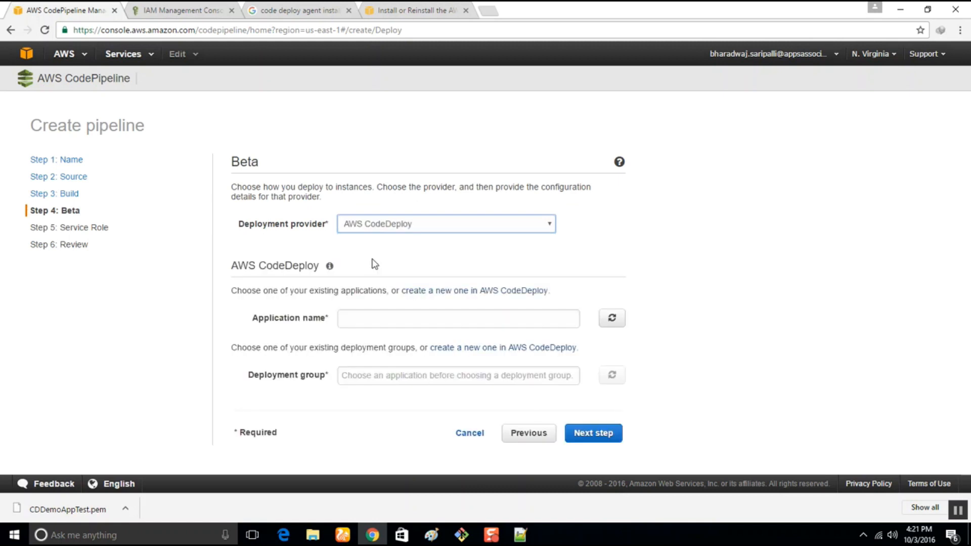
click(618, 326)
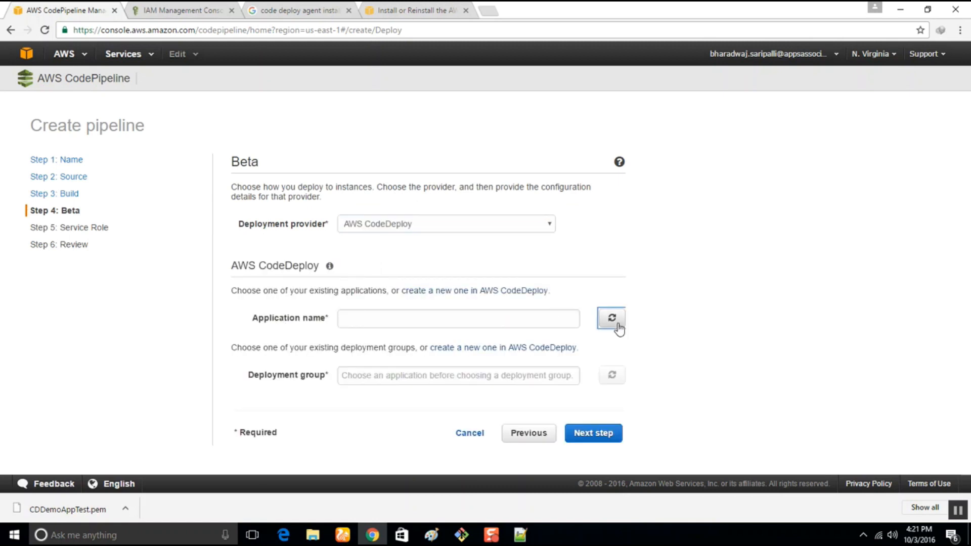
click(492, 321)
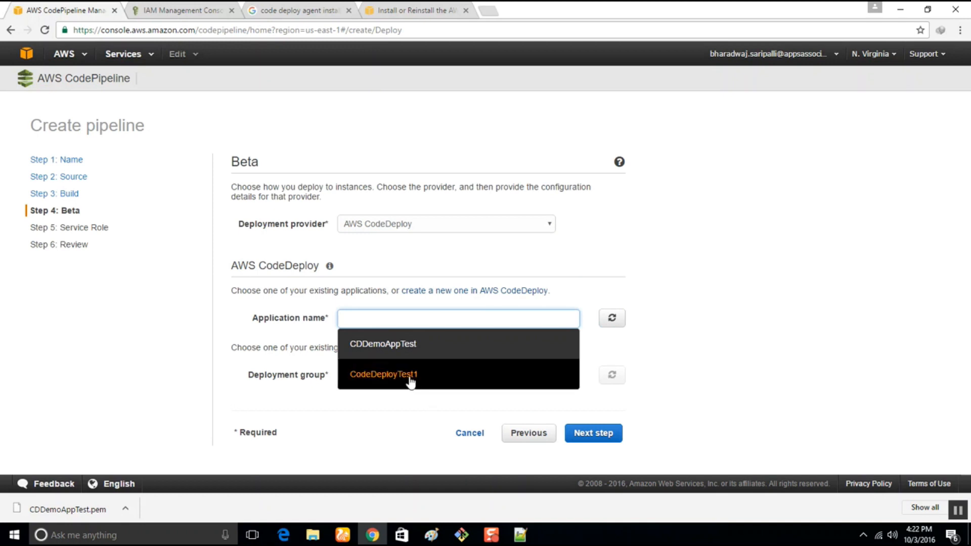
click(407, 349)
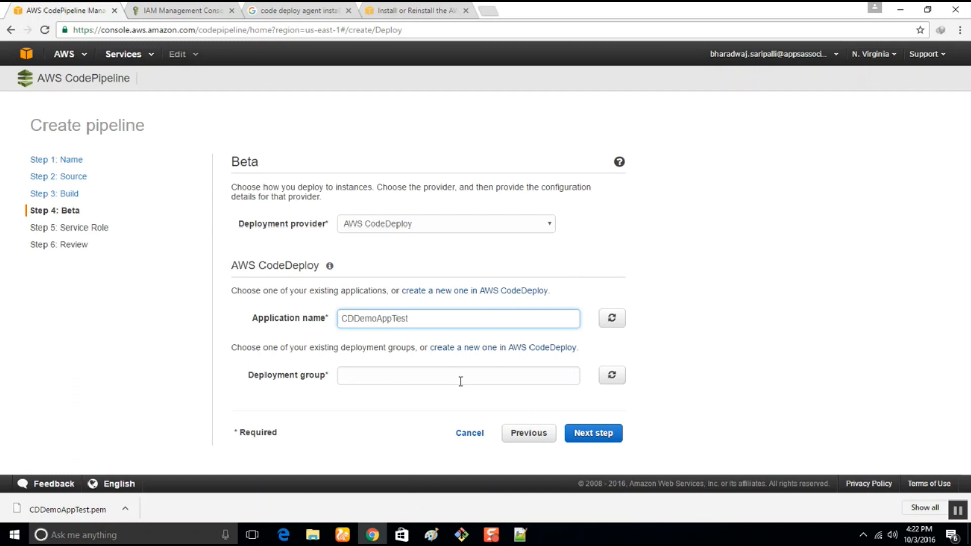
Refresh the deployment groups, choose CDDemoAppTestGRP and continue to the service role settings.
click(618, 376)
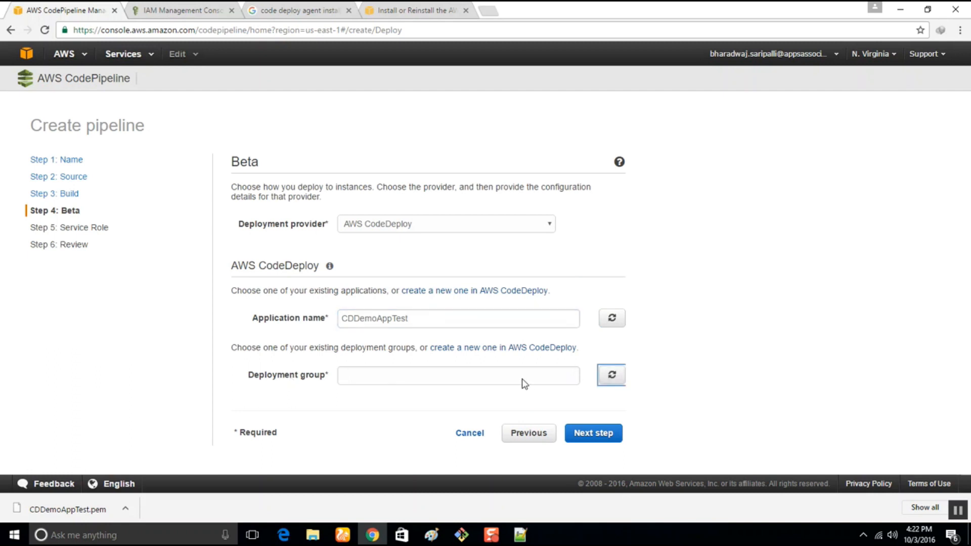
click(428, 383)
click(413, 403)
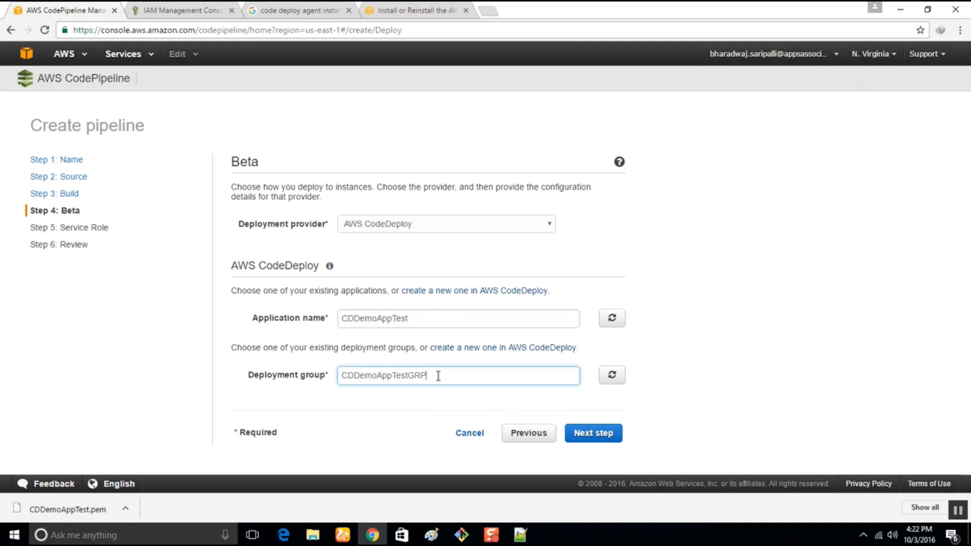
click(605, 438)
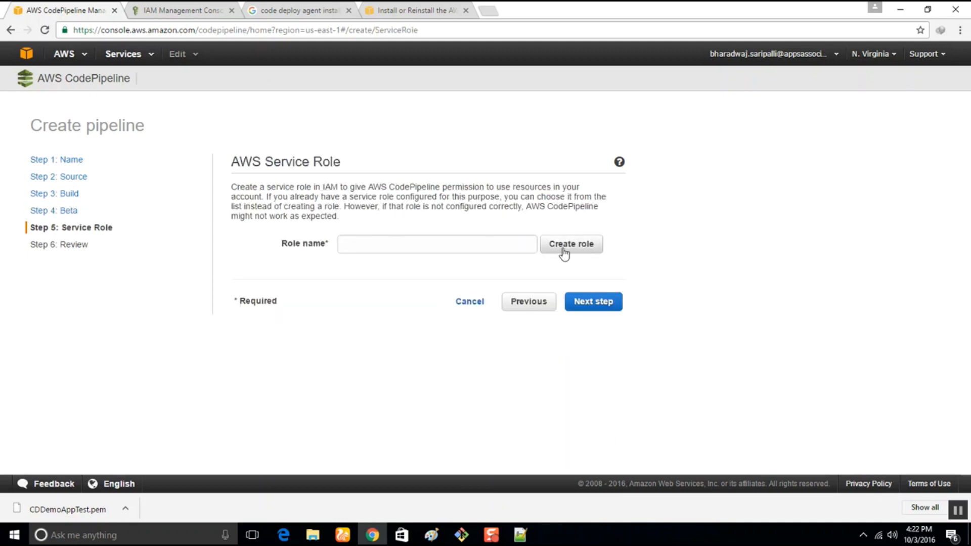
Request a service role for the pipeline and allow AWS-CodePipeline-Service with the Create a new Role Policy option.
click(565, 246)
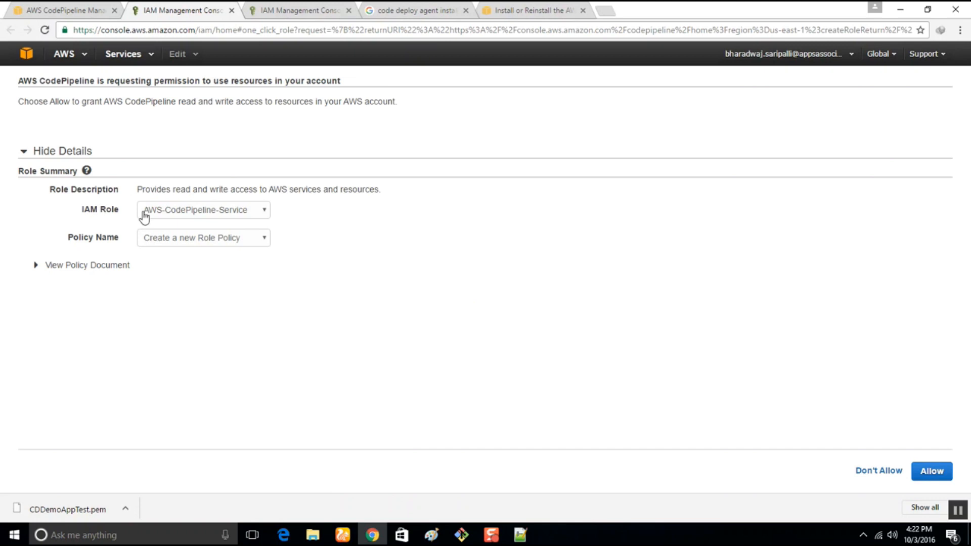
click(231, 240)
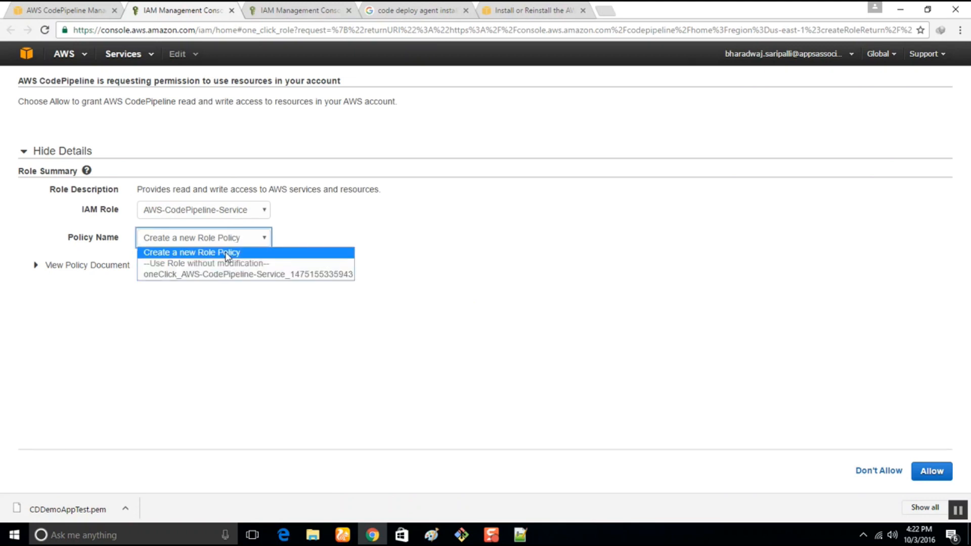
click(226, 255)
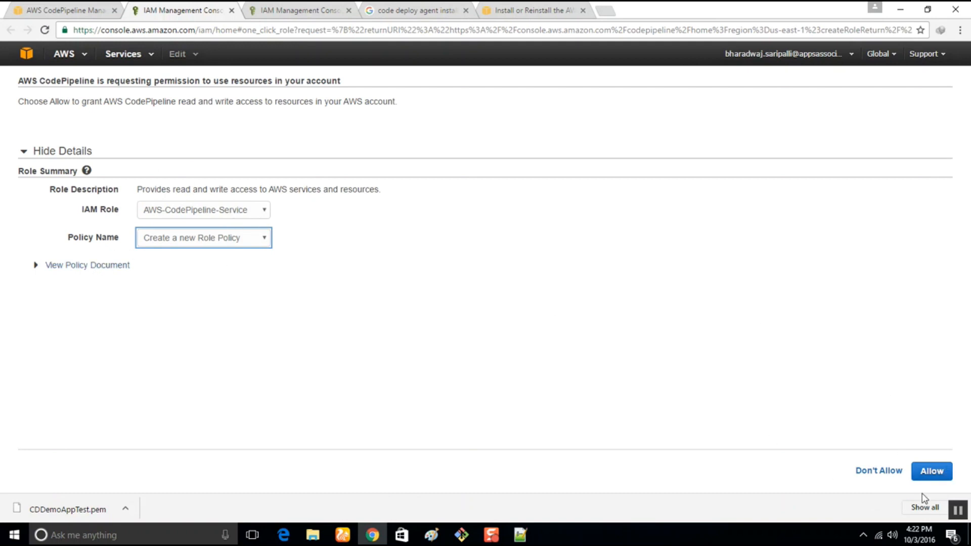
click(922, 473)
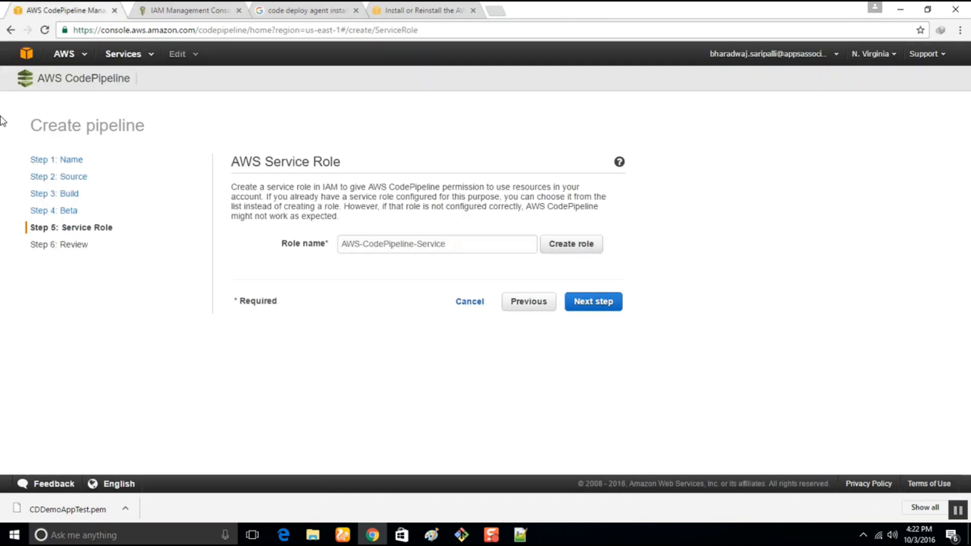
Continue to the pipeline review and create the CPDemoAppTEST pipeline.
click(594, 300)
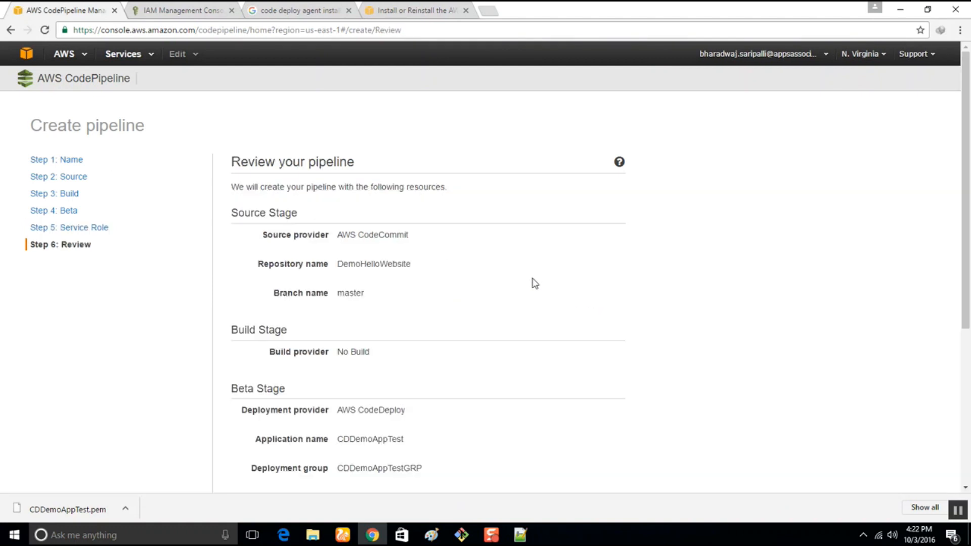
scroll(245, 286, down, 5)
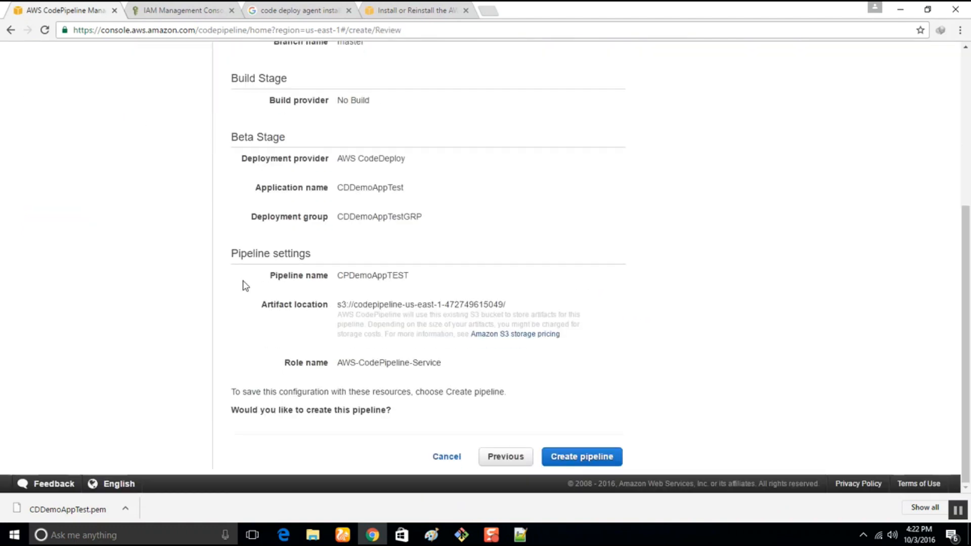
click(569, 460)
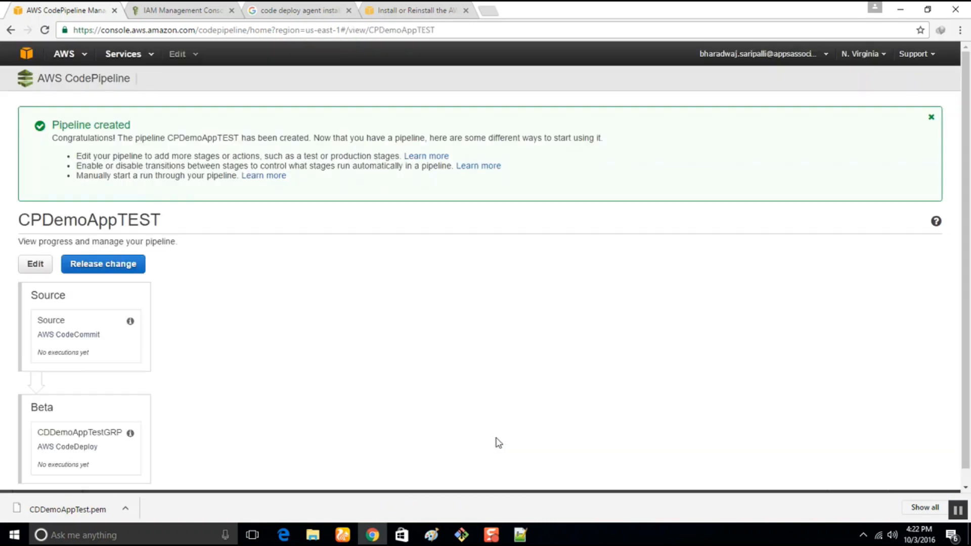
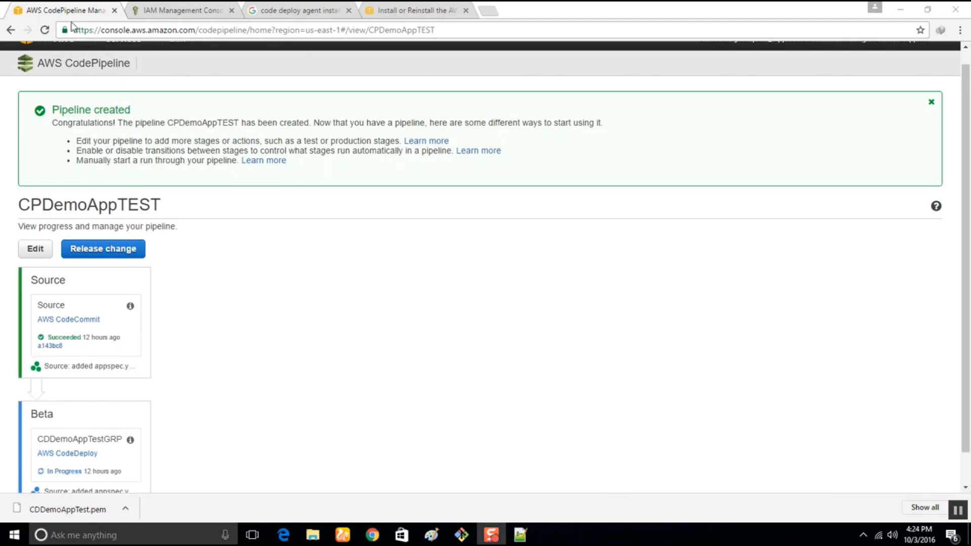
Open the CodeDeploy application behind the Beta stage, close the two leftover documentation and search pages, and view the in-progress deployment's details.
scroll(99, 489, down, 1)
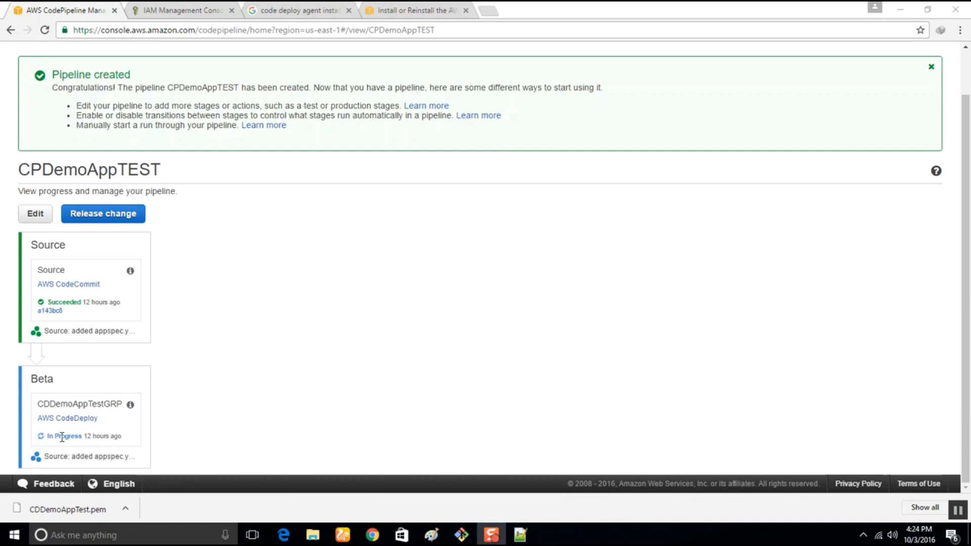
click(68, 421)
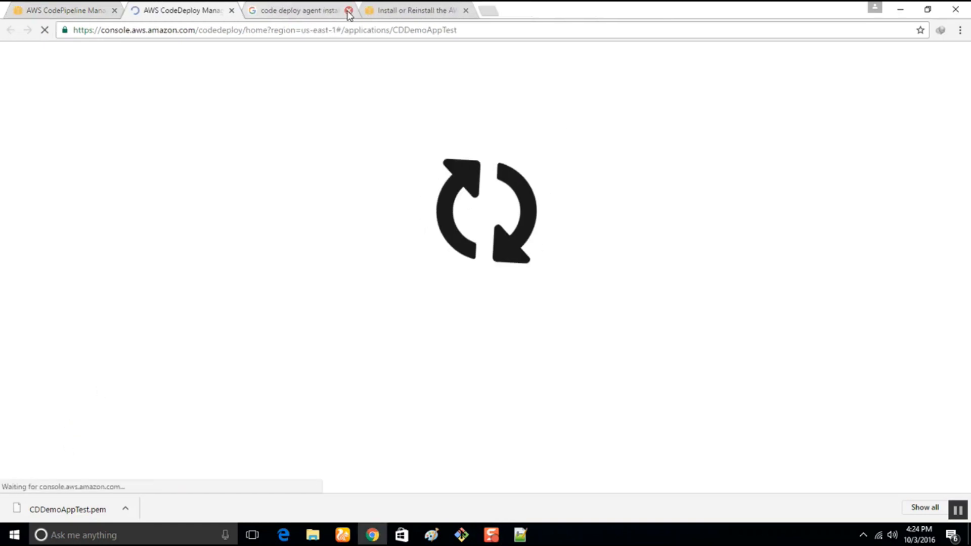
click(348, 11)
click(348, 10)
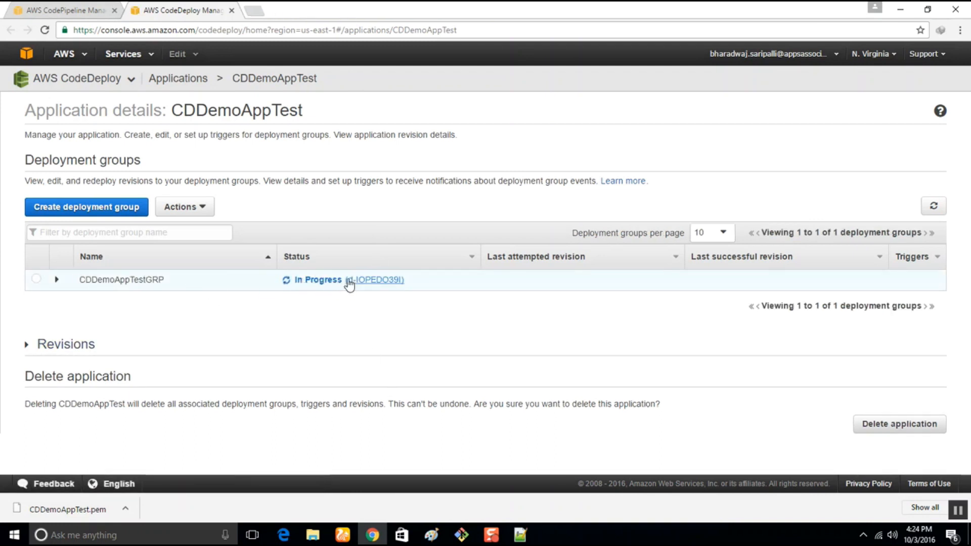
click(364, 280)
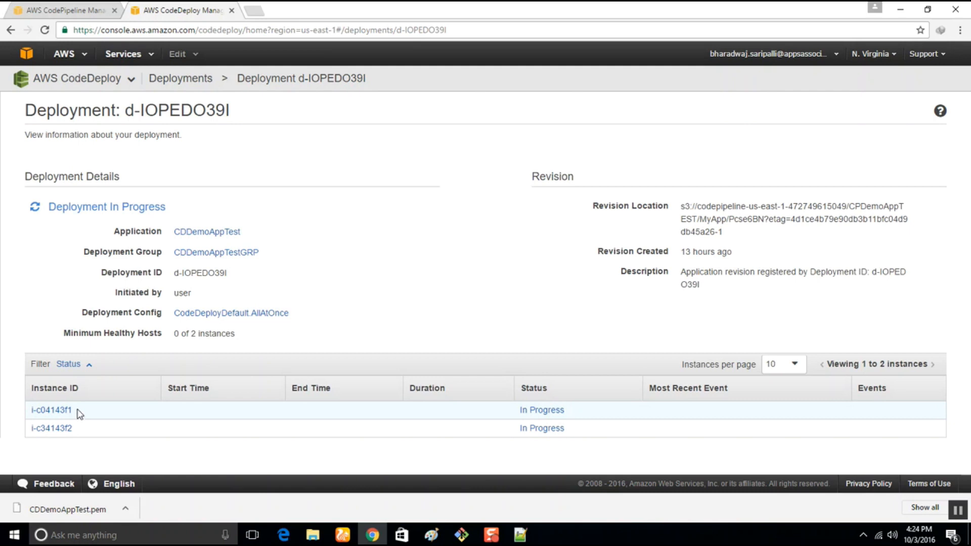
Return to the CPDemoAppTEST pipeline, follow the Beta stage's failure details to the deployment page and read the error explanation.
click(83, 8)
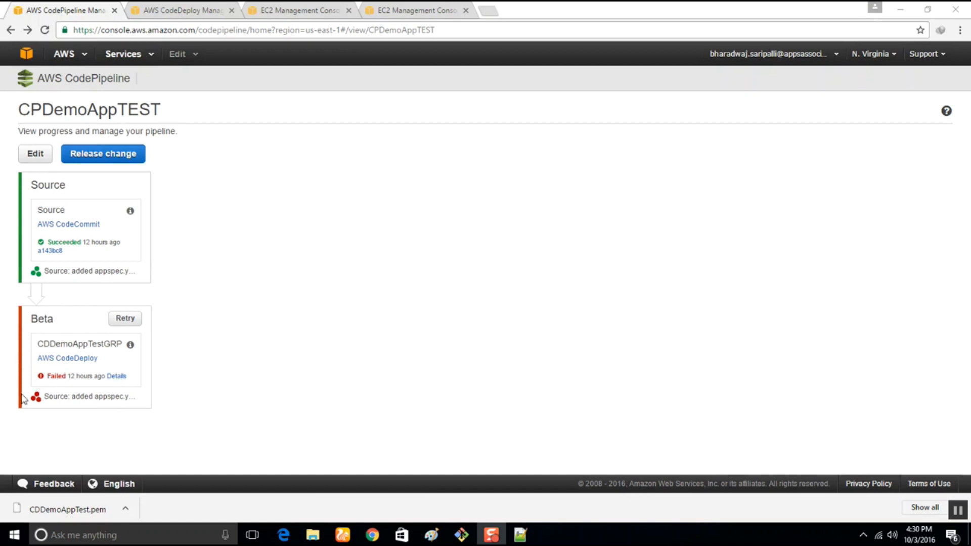
click(117, 378)
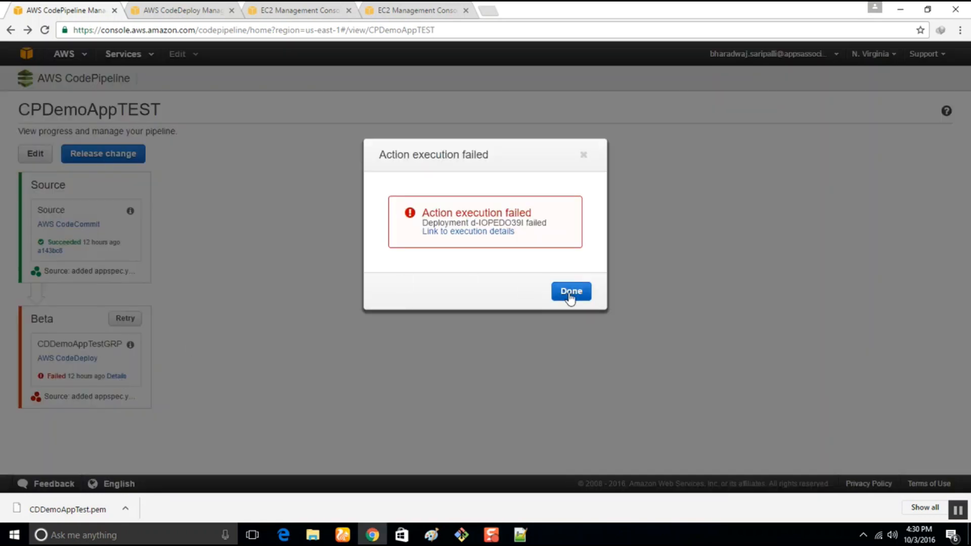
click(445, 233)
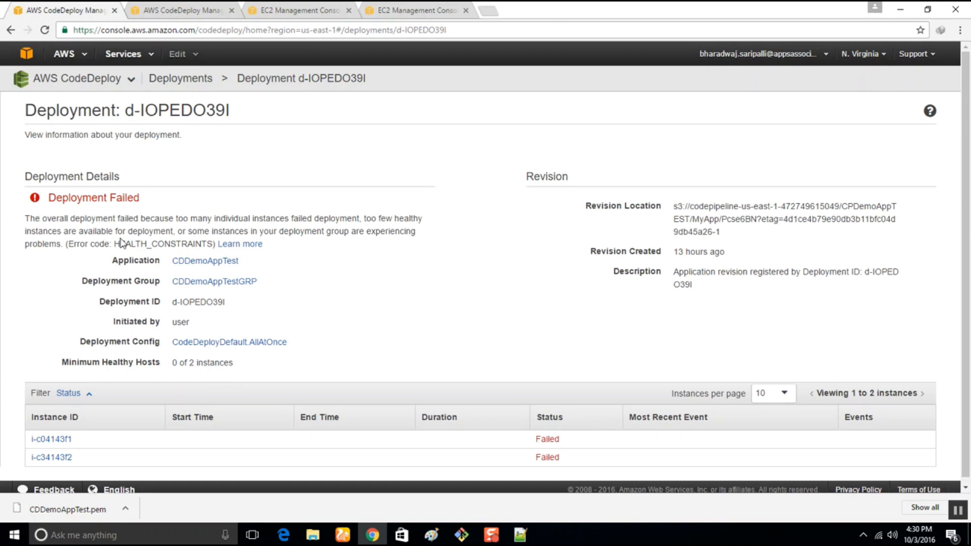
mouse_move(224, 218)
mouse_down()
mouse_move(425, 222)
mouse_move(420, 243)
mouse_up()
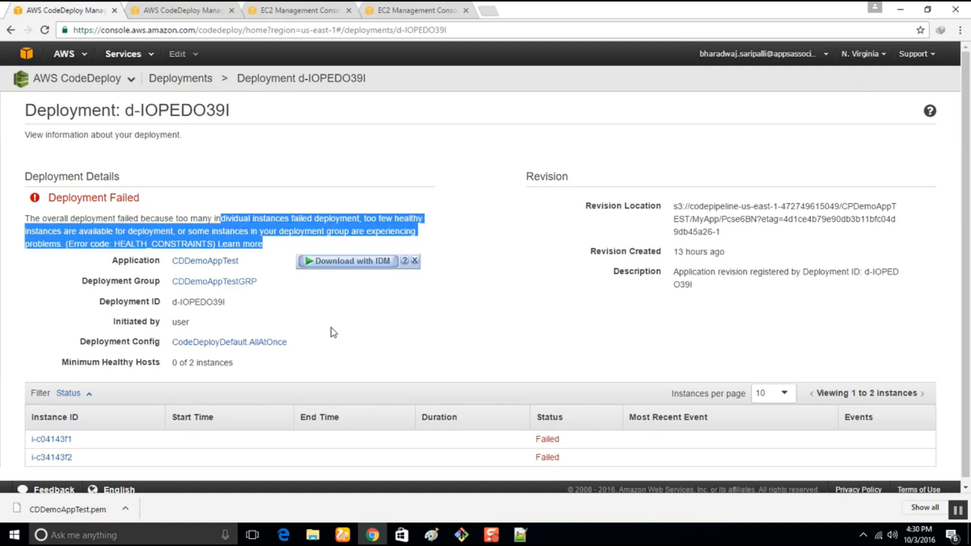
click(393, 330)
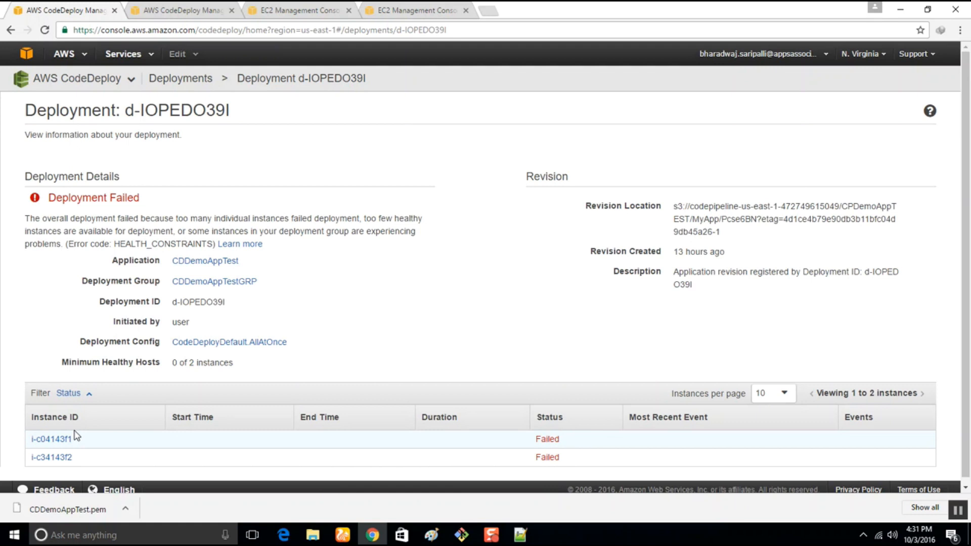
Open instance i-c04143f1 from the deployment's instance list and review its description in the EC2 console.
scroll(71, 417, down, 1)
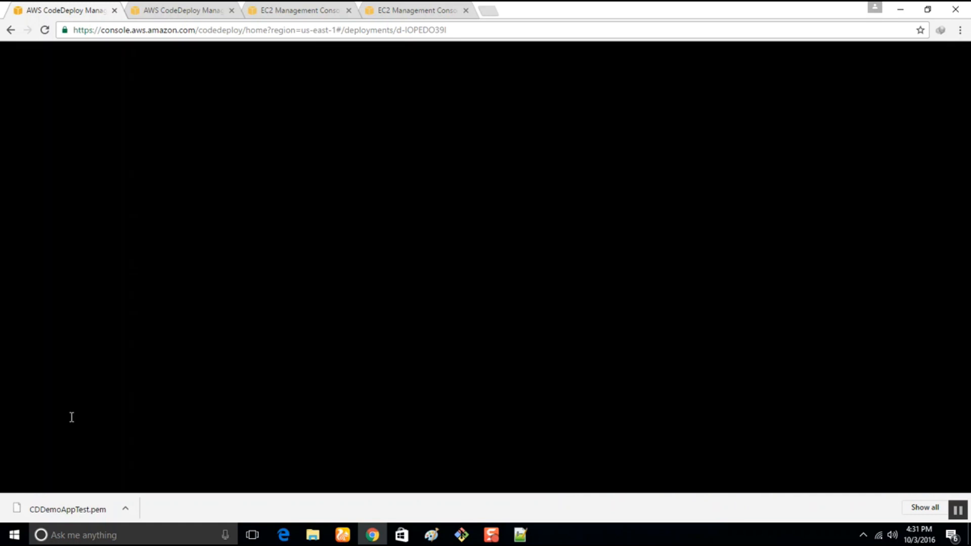
click(60, 434)
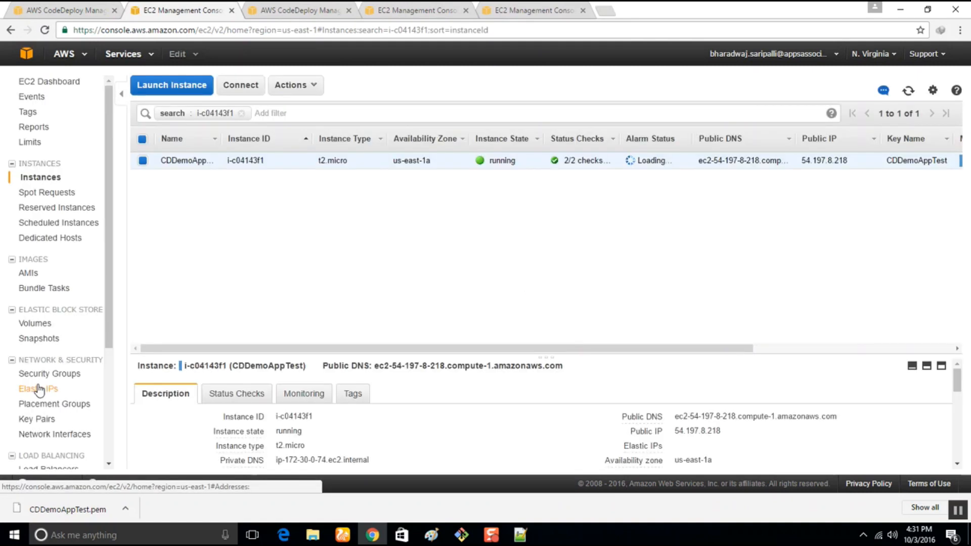
drag(434, 408, 514, 253)
scroll(538, 364, down, 5)
scroll(537, 377, up, 4)
scroll(538, 377, up, 2)
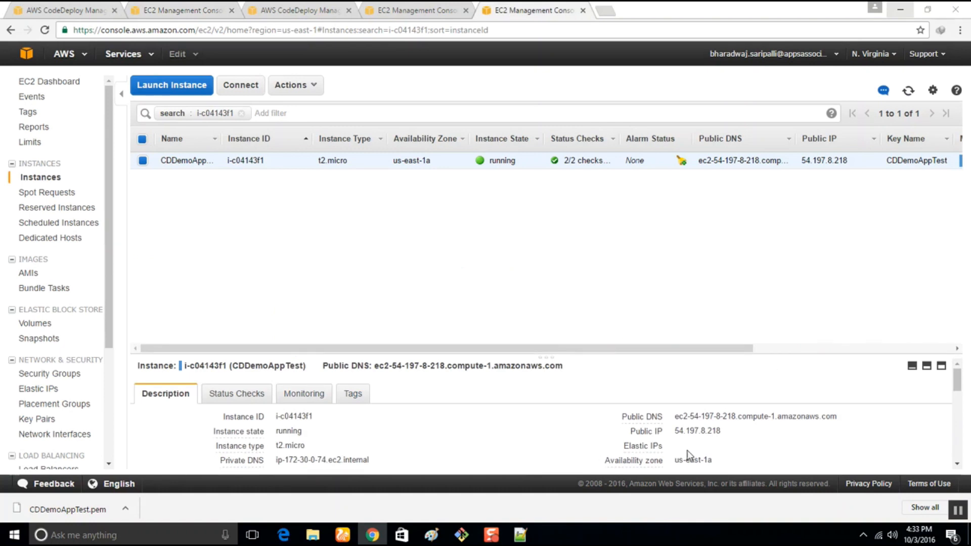
Start puttygen.exe from the instances folder and load CDDemoAppTest.pem from there, with the file filter set to All Files.
mouse_move(252, 458)
mouse_move(313, 535)
click(354, 493)
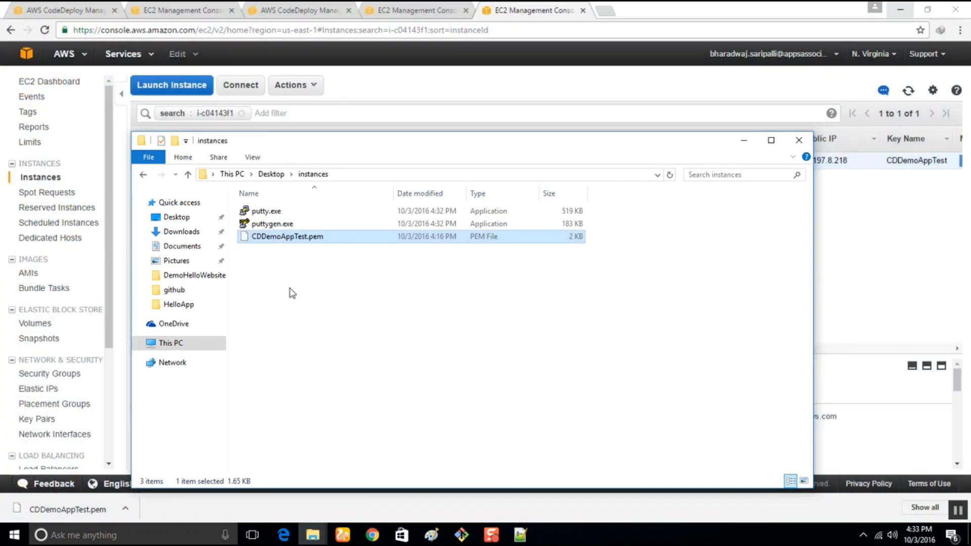
double_click(268, 224)
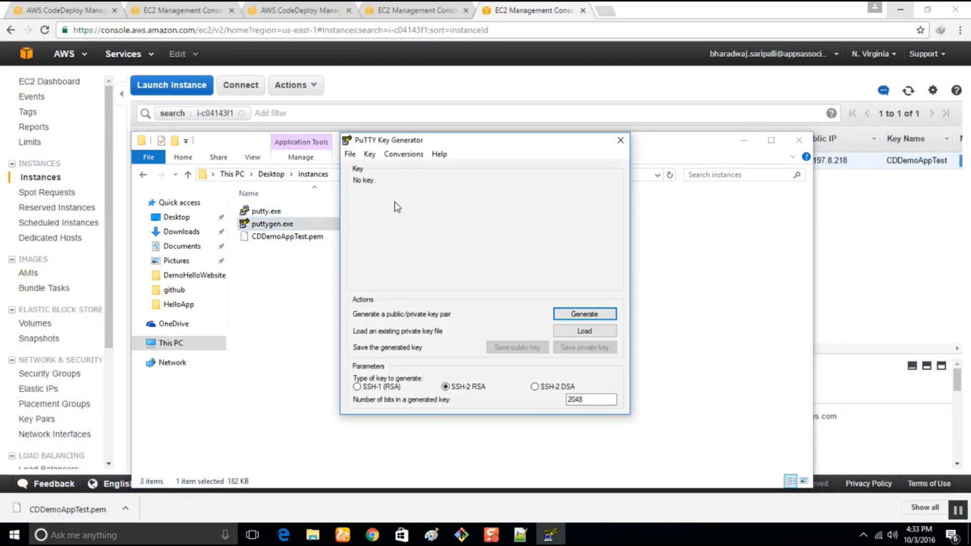
click(584, 331)
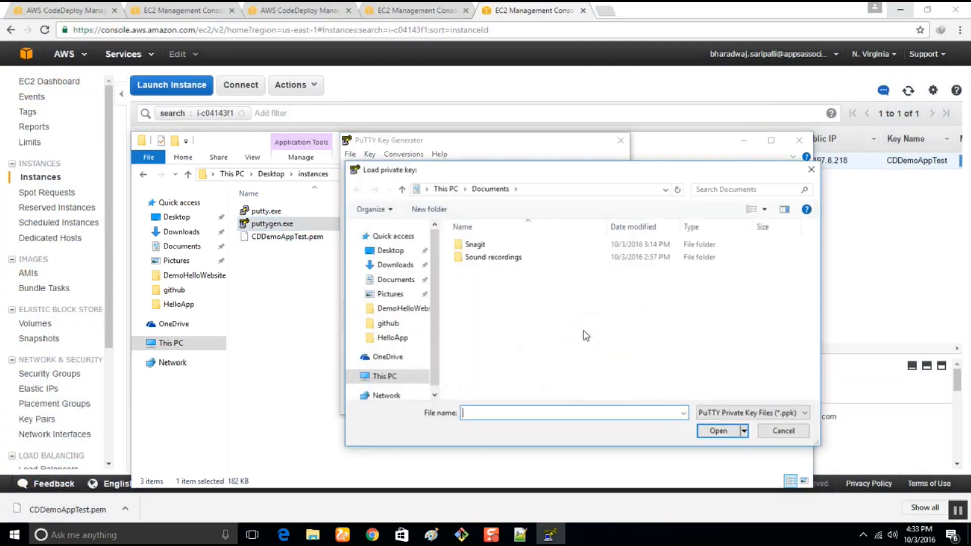
click(413, 252)
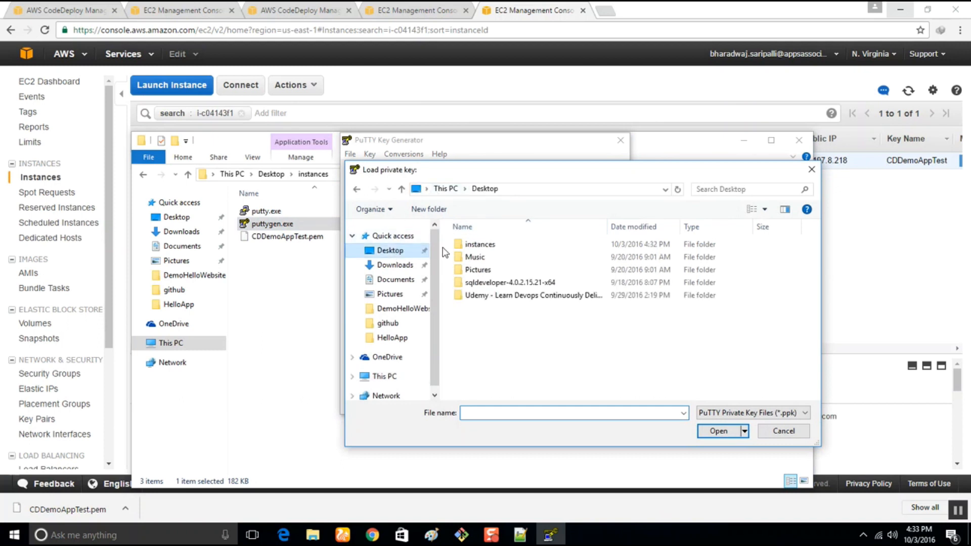
double_click(486, 245)
click(752, 413)
click(714, 434)
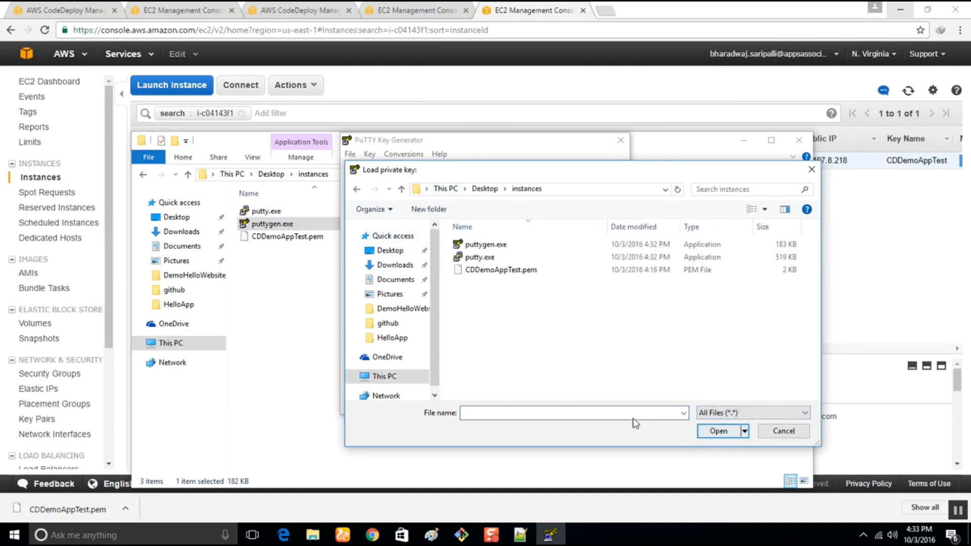
click(478, 272)
click(716, 431)
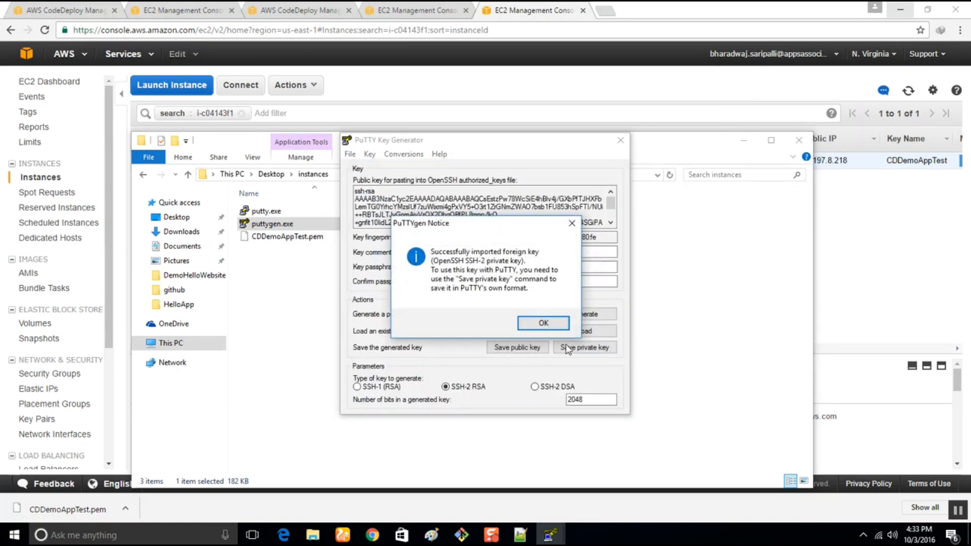
Save the imported key without a passphrase as private.ppk in the instances folder and close PuTTY Key Generator.
click(544, 323)
click(585, 348)
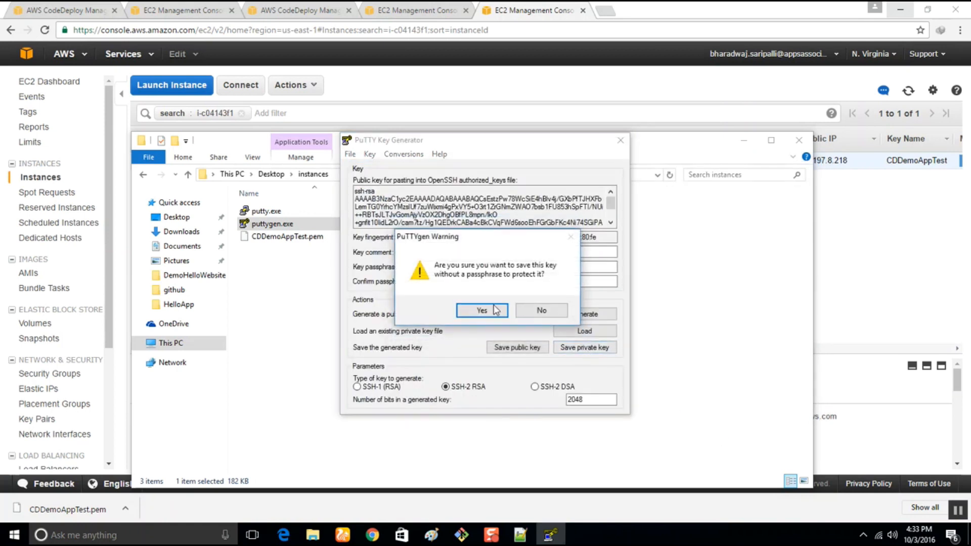
click(477, 311)
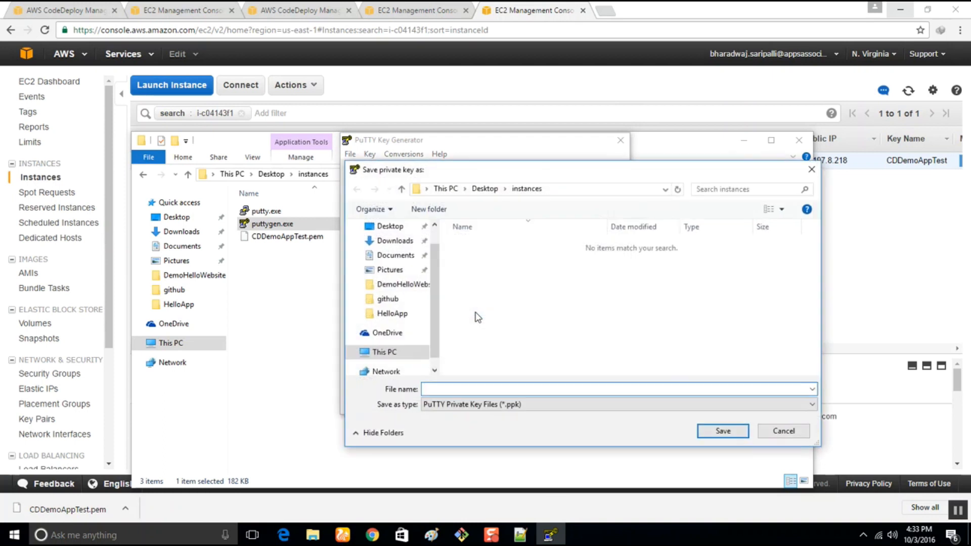
text(private)
key(Return)
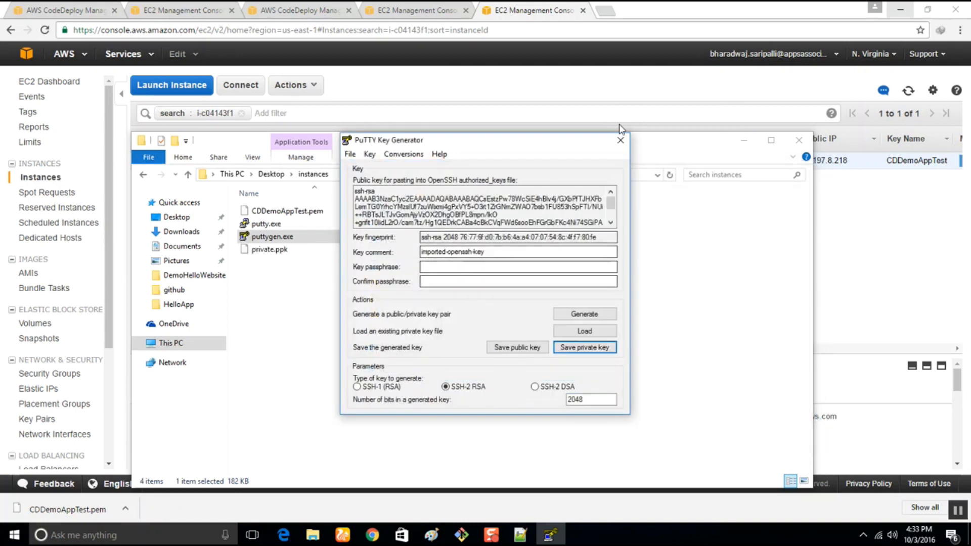
click(620, 140)
Start putty.exe and set the host name to ec2-user@ followed by the instance's copied public DNS, ec2-54-197-8-218.compute-1.amazonaws.com.
double_click(291, 223)
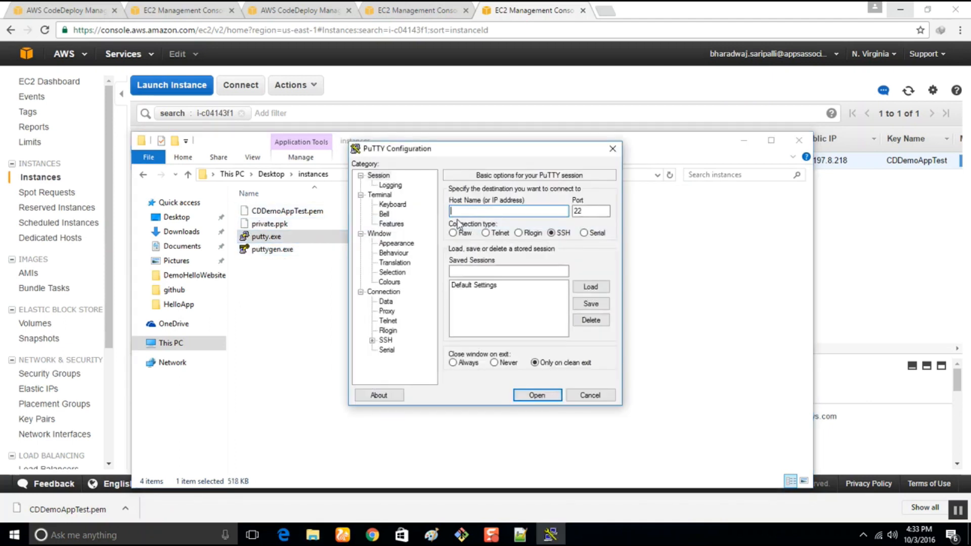
text(ec2-user)
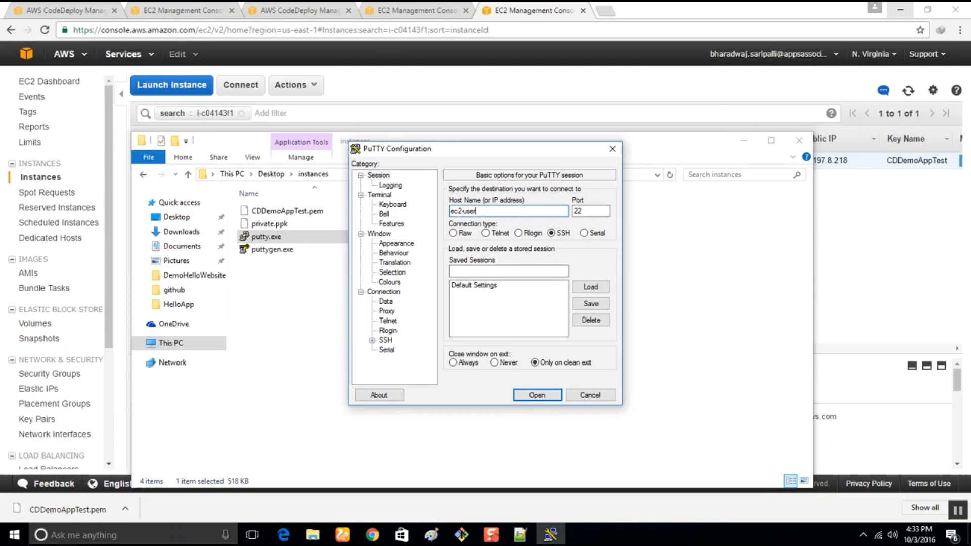
text(@)
click(904, 300)
drag(377, 365, 583, 370)
key(super+c)
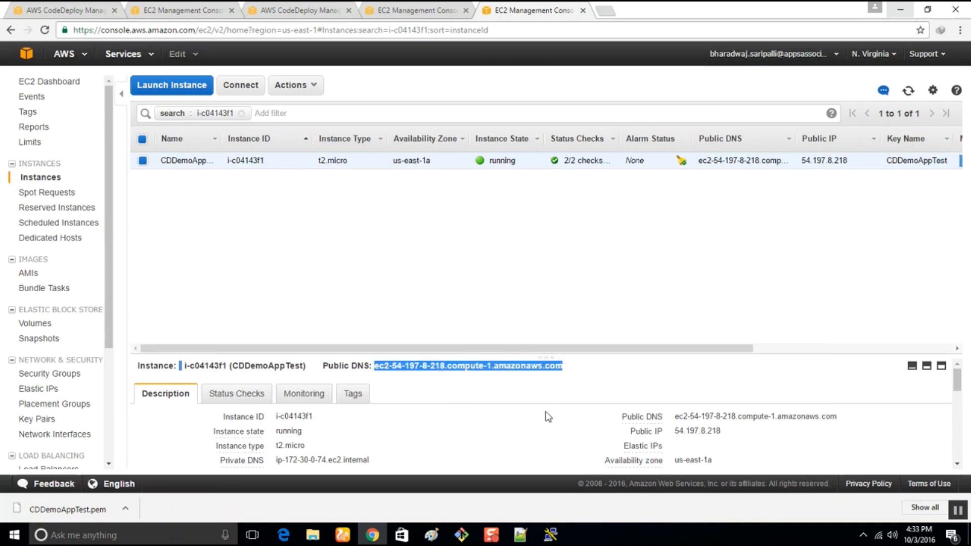
click(551, 533)
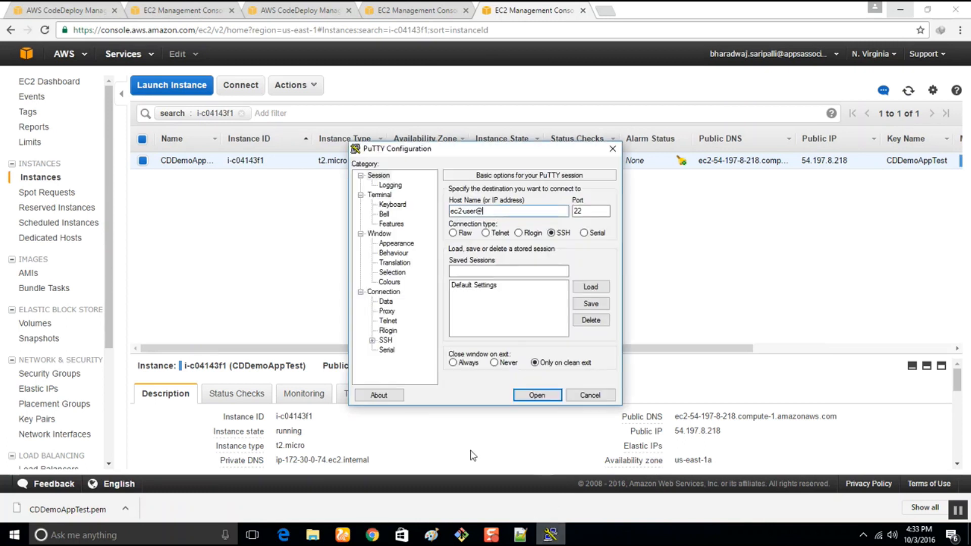
right_click(490, 211)
click(519, 260)
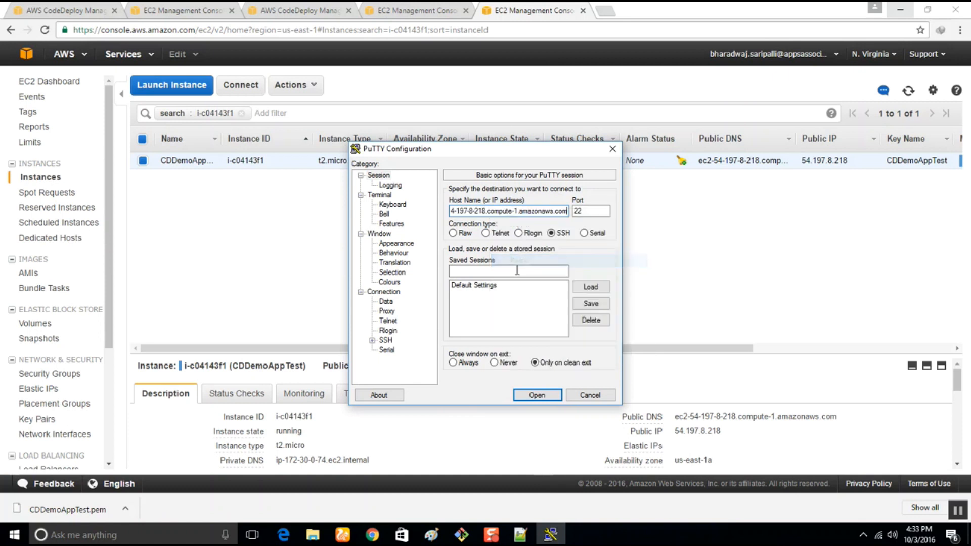
Set private.ppk as the private key file for the session's SSH authentication.
click(388, 342)
click(372, 342)
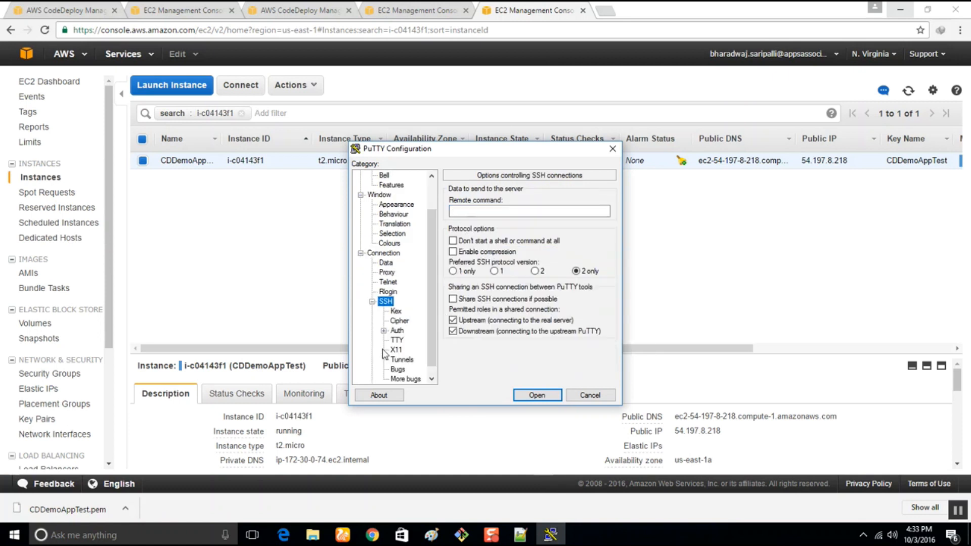
click(397, 331)
click(591, 317)
click(506, 242)
click(727, 428)
Open the SSH session, accept the server's host key and move the terminal window away from the instance list.
click(538, 395)
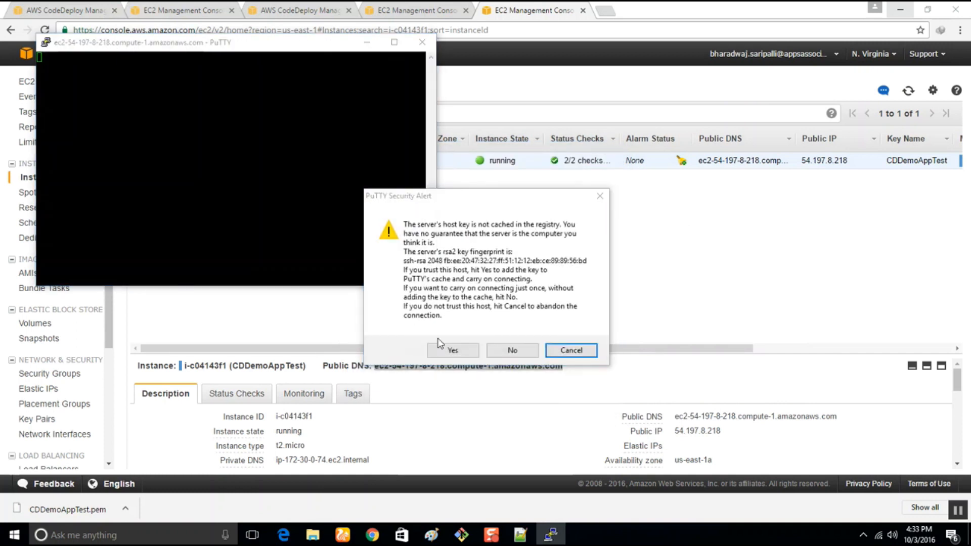
click(457, 349)
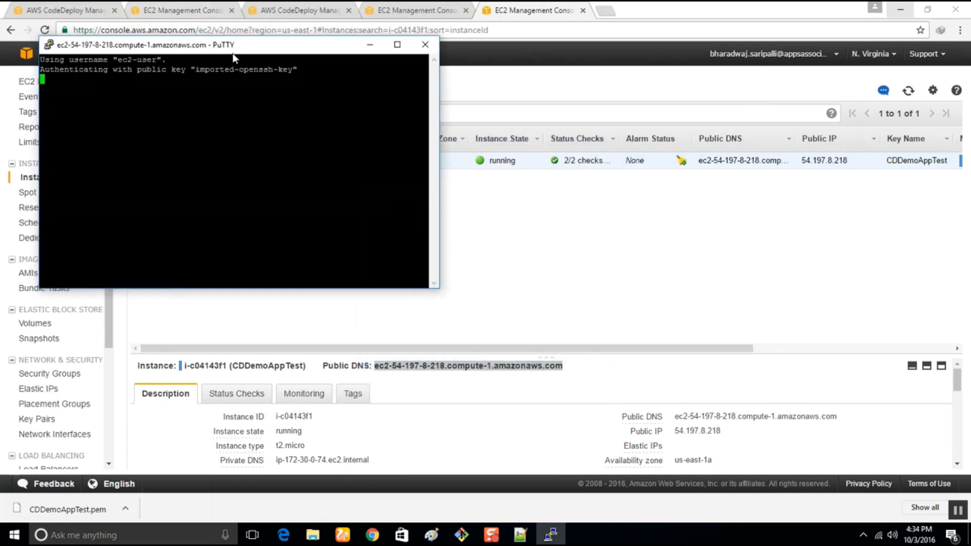
drag(208, 43, 644, 253)
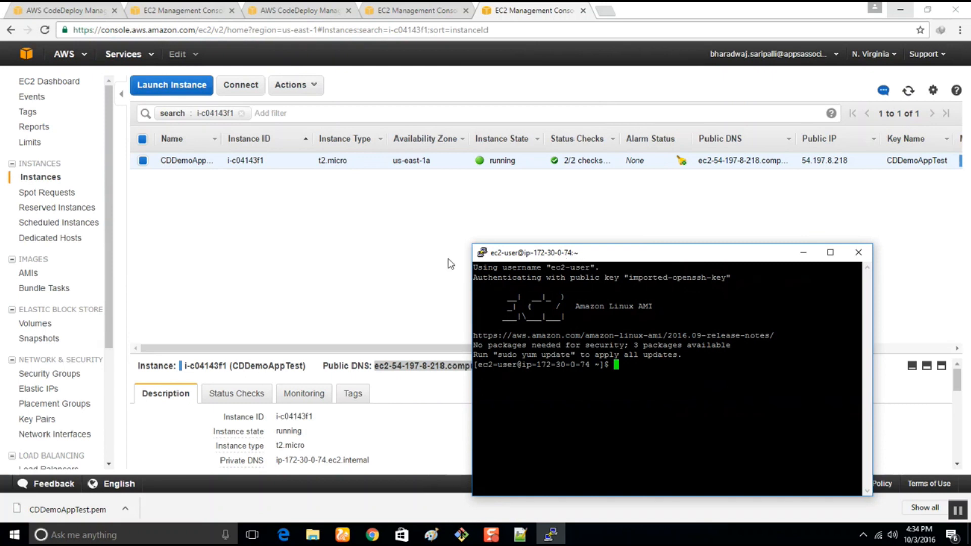
click(313, 8)
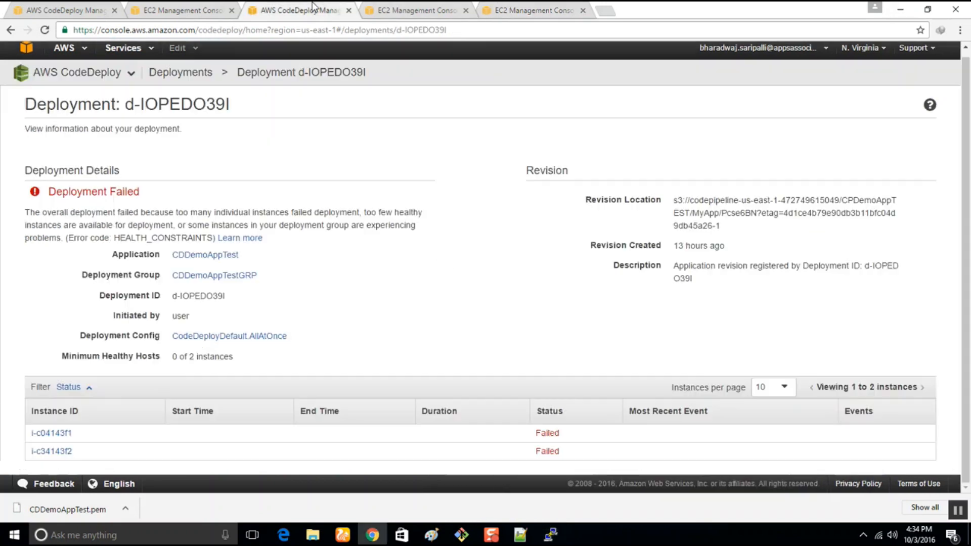
click(226, 7)
click(411, 7)
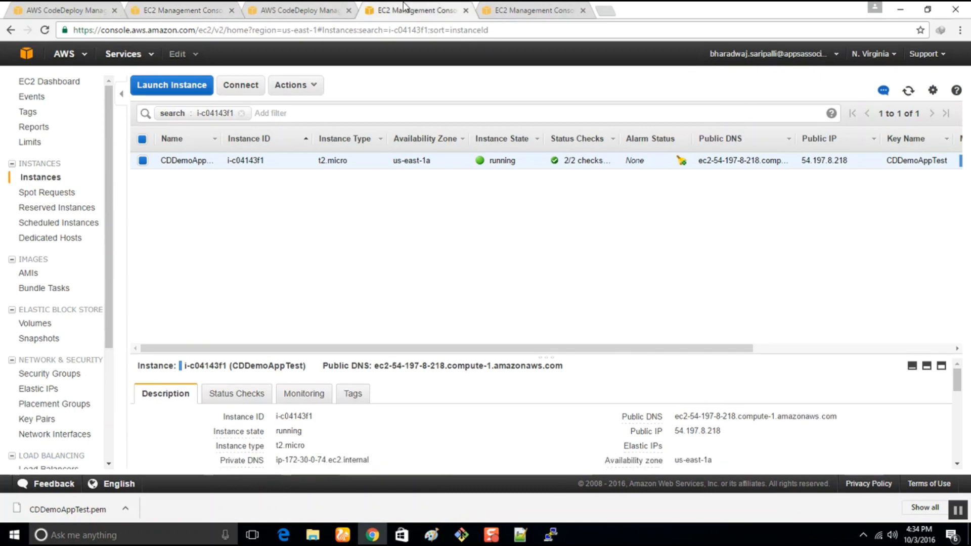
click(521, 8)
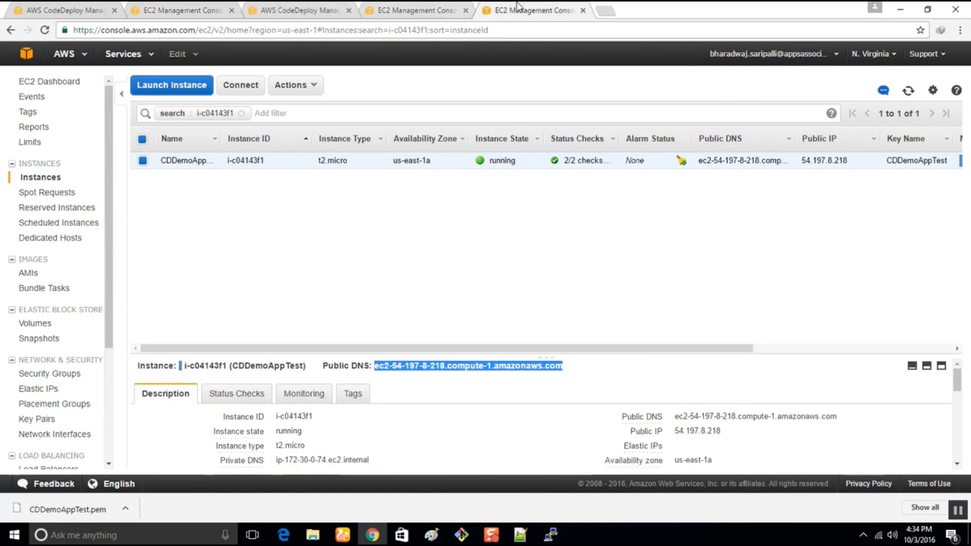
click(552, 536)
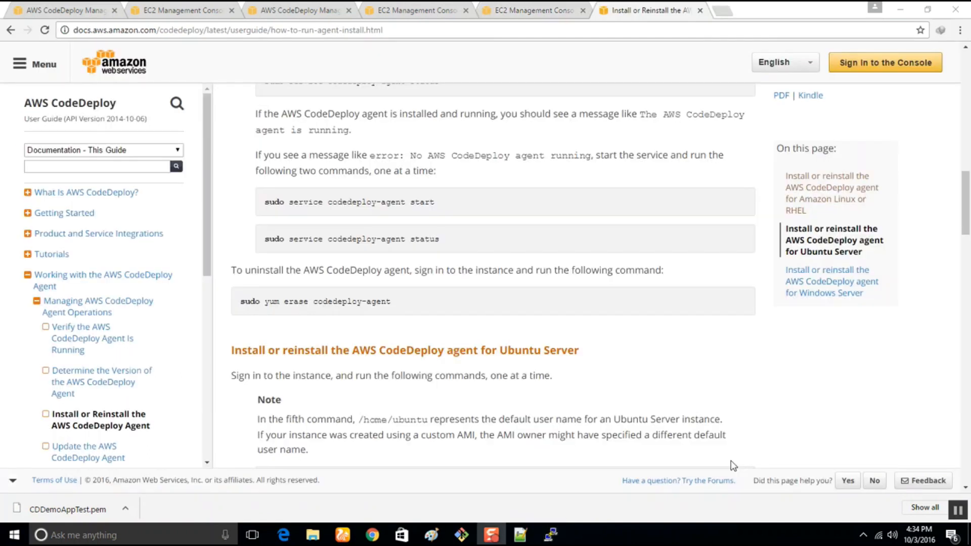
Copy the agent status command from the install guide and run sudo service codedeploy-agent status on the instance.
drag(460, 243, 254, 249)
key(super+c)
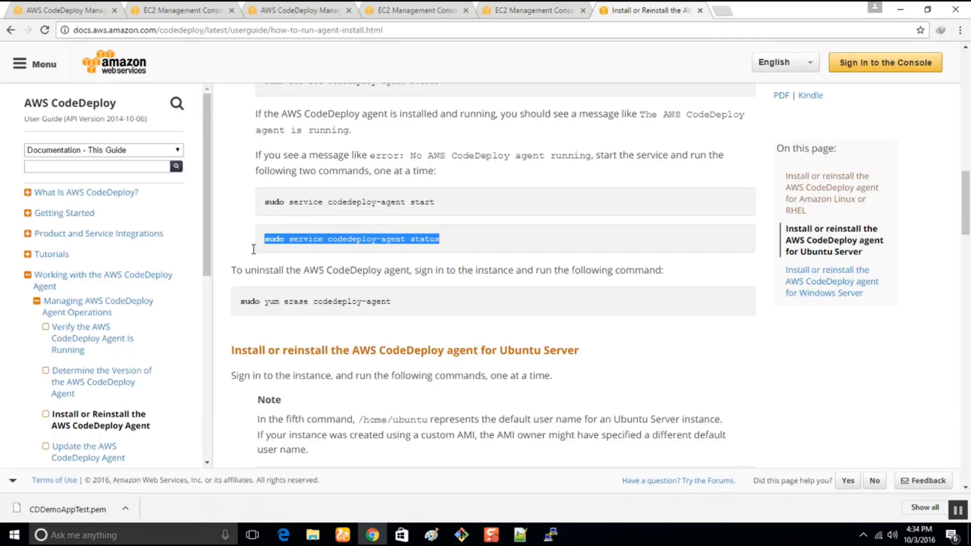
click(552, 535)
right_click(623, 403)
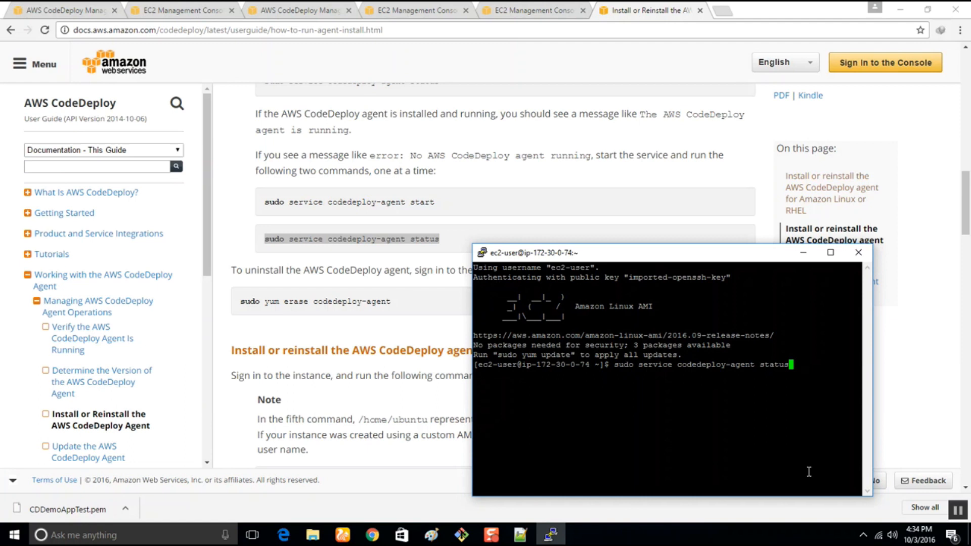
key(Return)
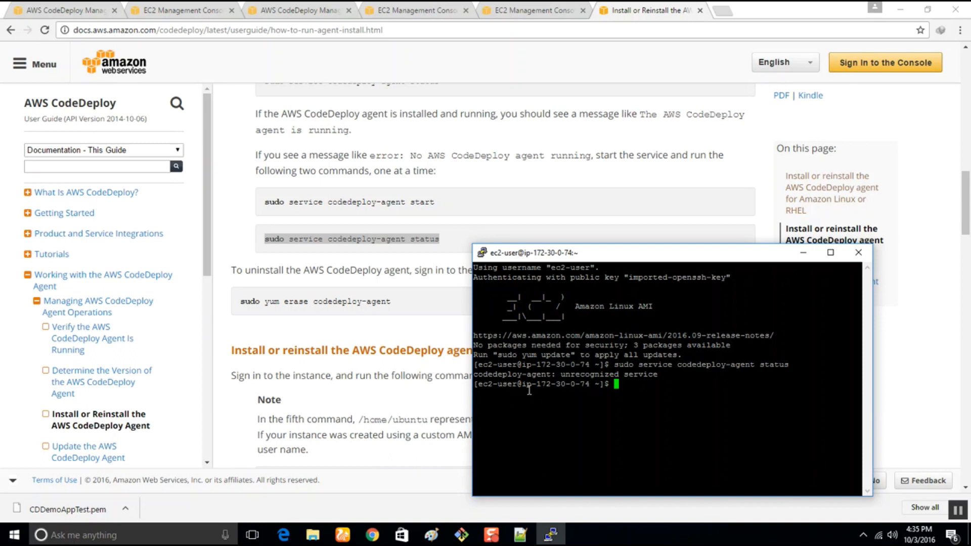
Copy cd /home/ec2-user from the guide's Amazon Linux commands, run it on the instance and list the folder's contents with ls.
click(382, 205)
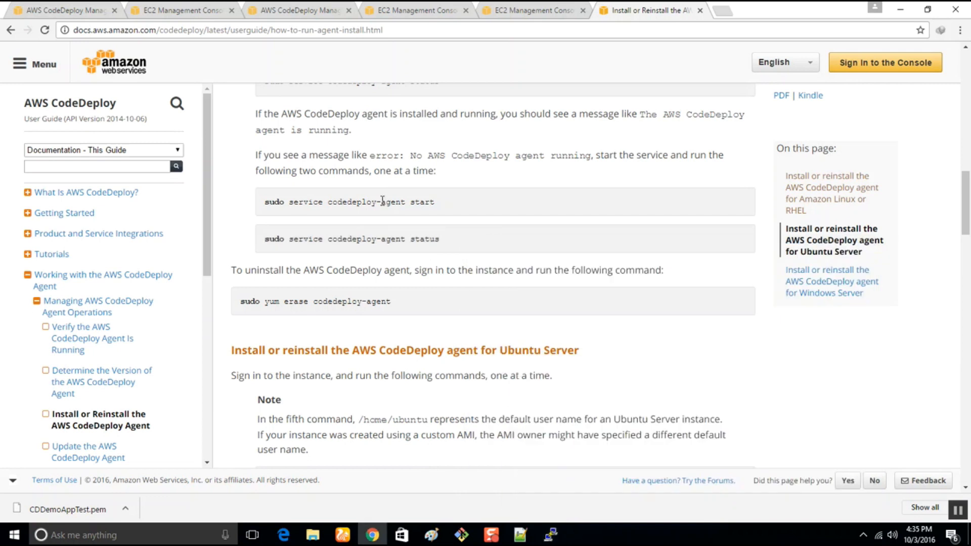
scroll(380, 208, up, 5)
scroll(398, 339, up, 6)
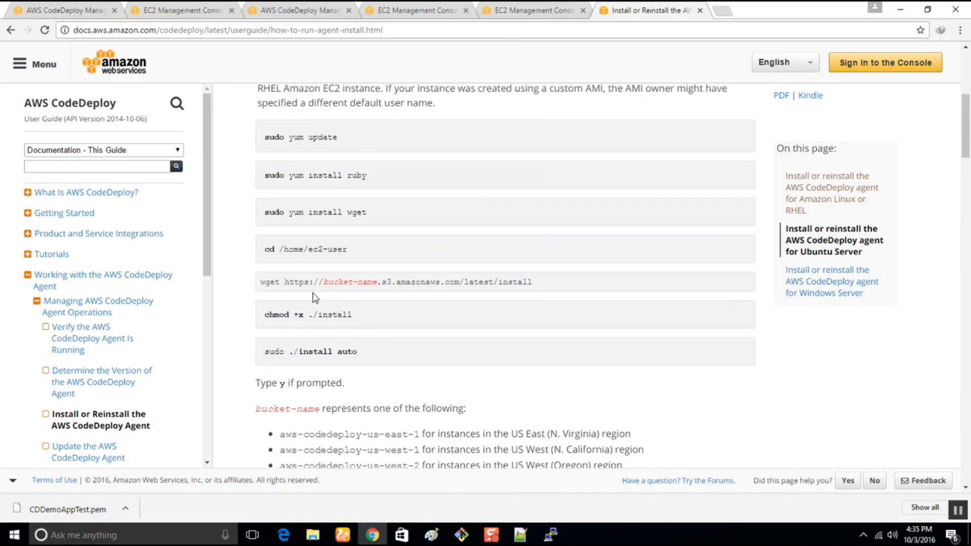
drag(347, 247, 245, 257)
key(super+c)
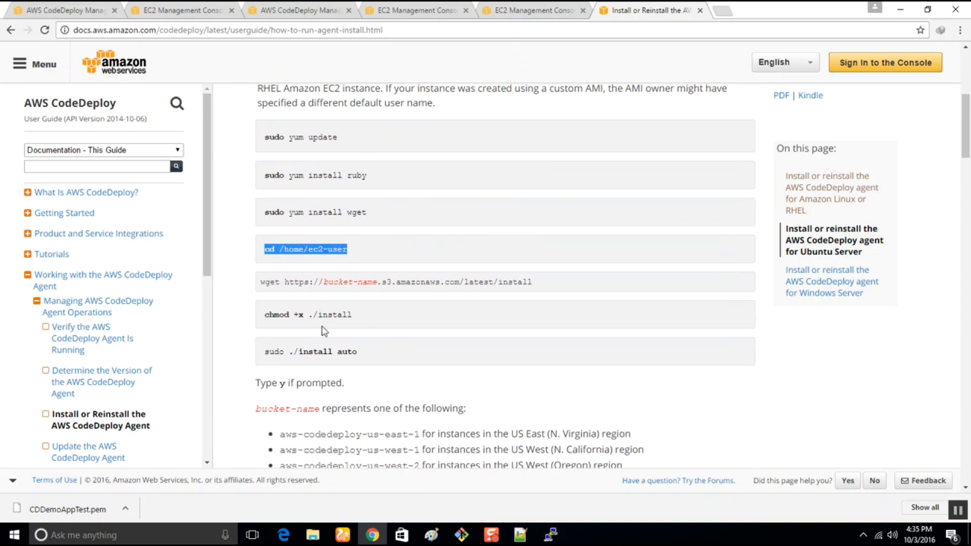
click(551, 534)
right_click(615, 408)
key(Return)
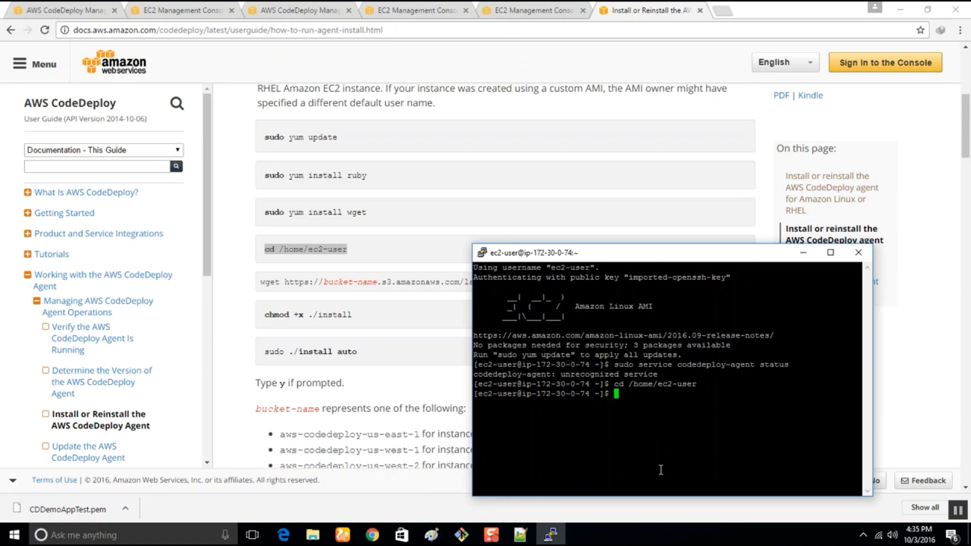
text(ls)
key(Return)
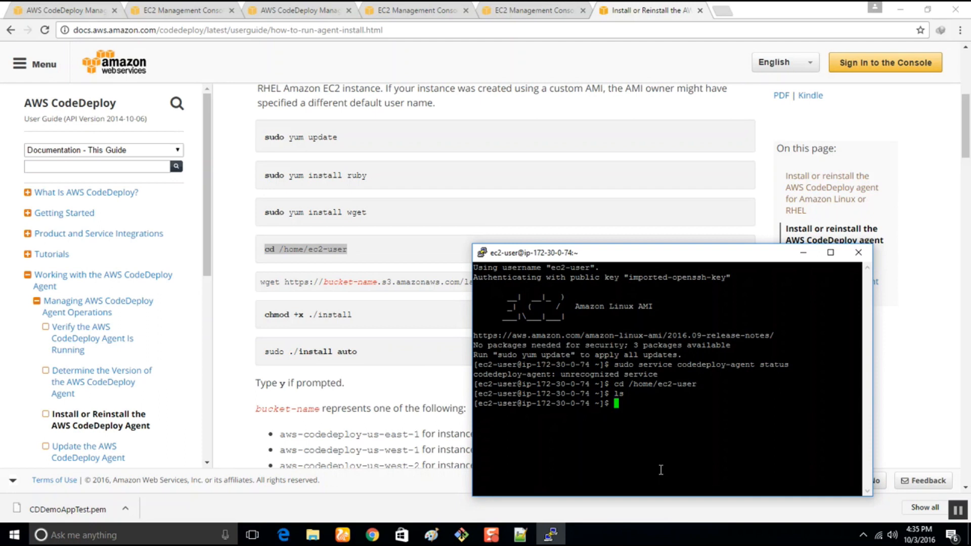
text(ls)
key(Return)
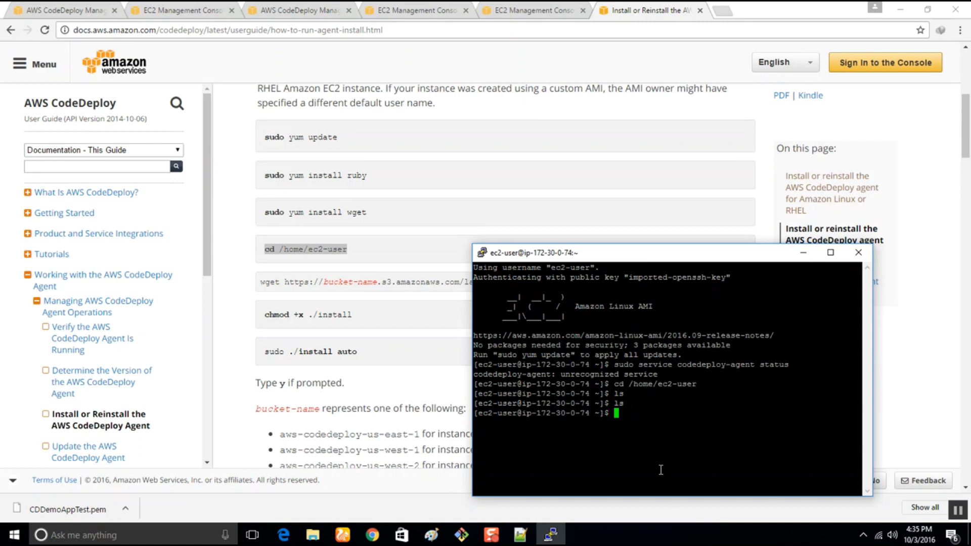
Update the instance's packages with sudo yum update and accept the download with y.
text(sudo yum update)
key(Return)
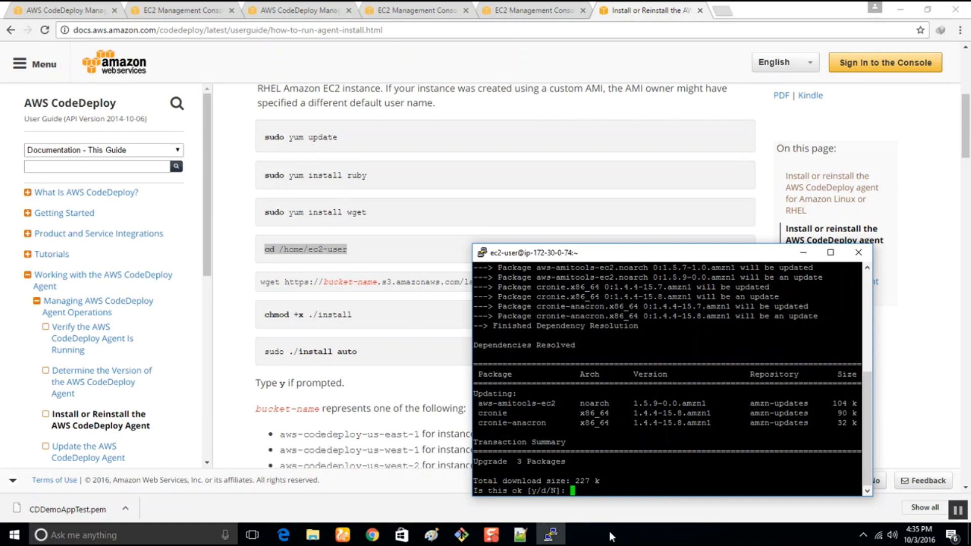
text(y)
key(Return)
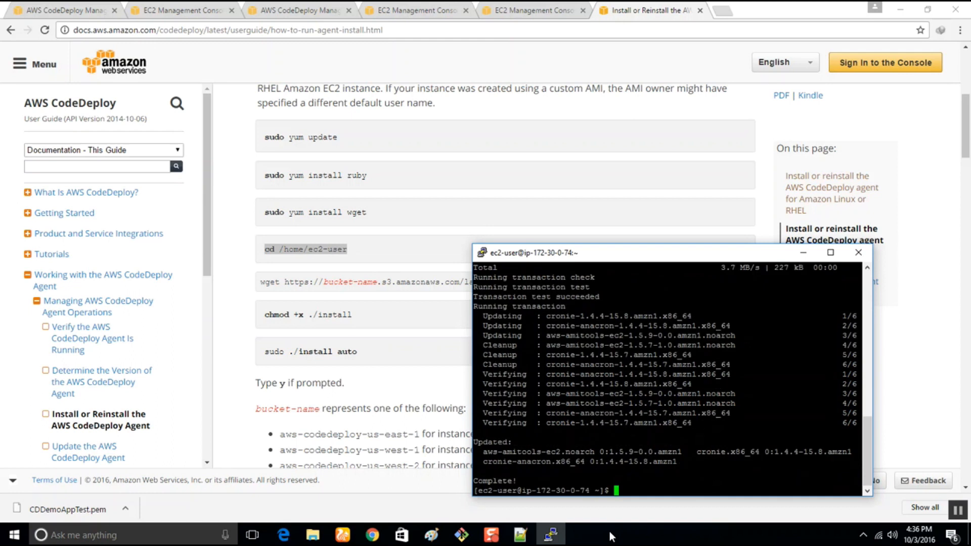
Switch to Notepad++ and change the first command in the new 1 notes to sudo yum -y update.
click(520, 535)
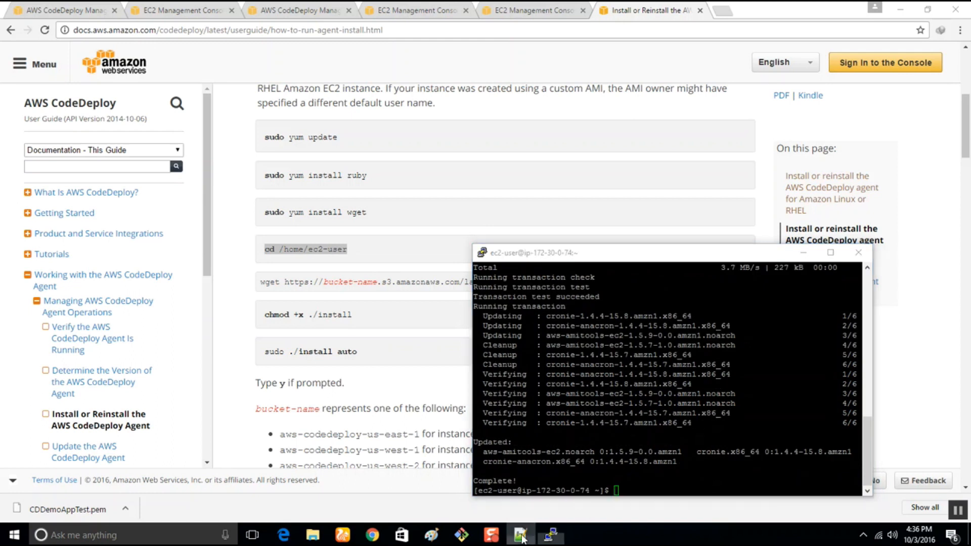
click(301, 152)
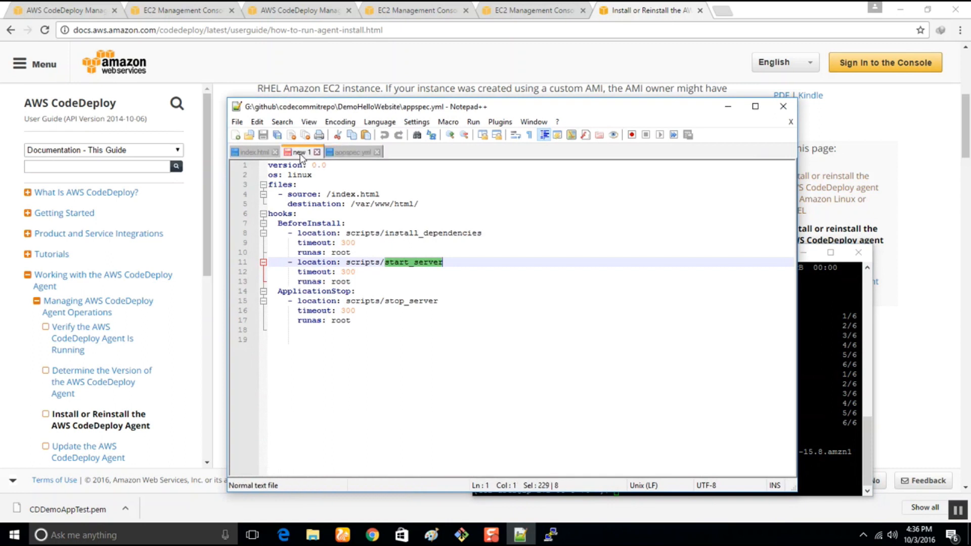
key(ctrl+a)
click(333, 167)
text(-y)
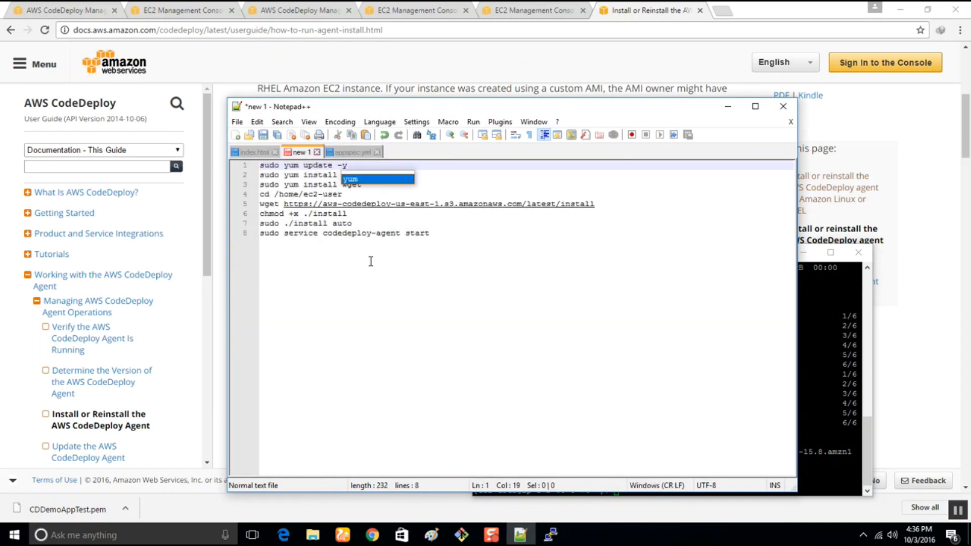
key(BackSpace)
key(BackSpace)
key(BackSpace)
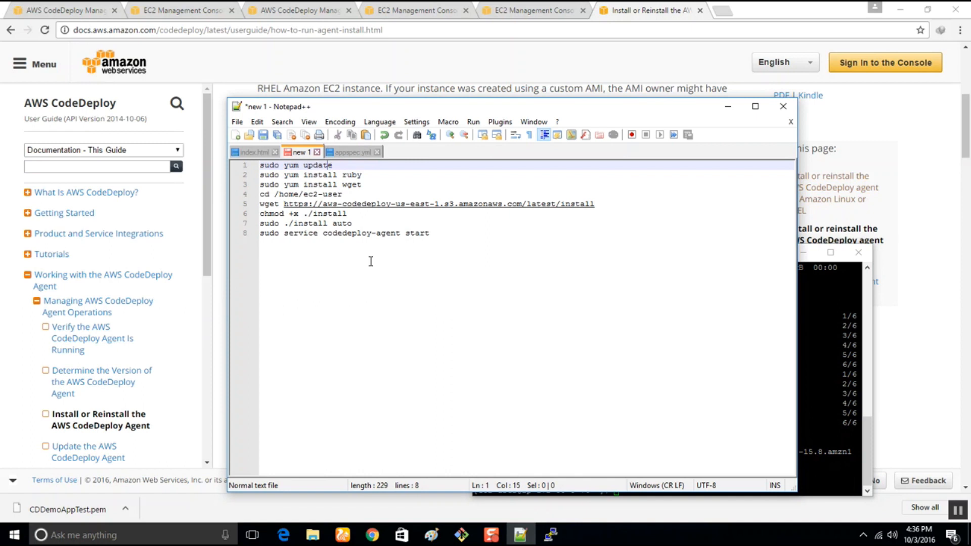
text(-y)
Copy the edited update command, run sudo yum -y update in the SSH session and minimize the terminal.
drag(356, 168, 225, 167)
key(super+c)
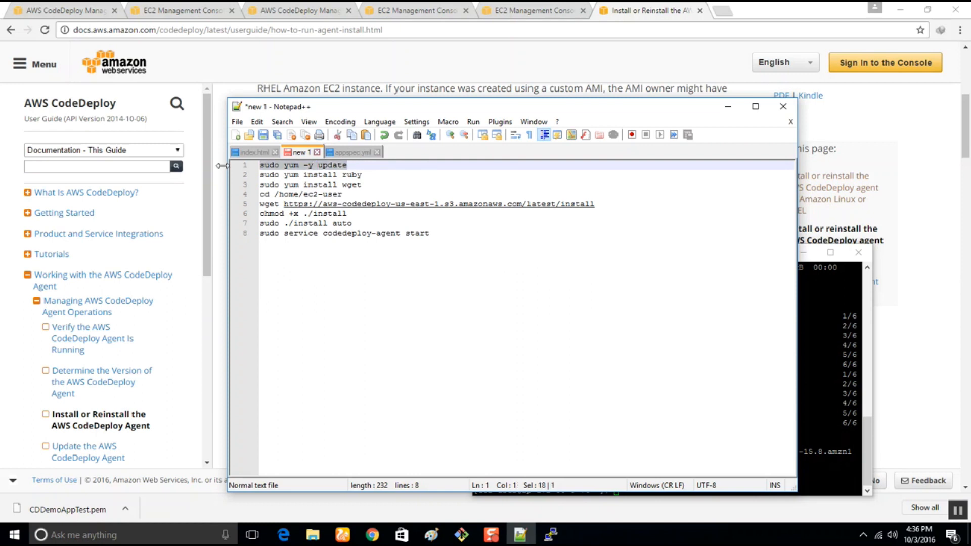
click(551, 535)
right_click(607, 410)
key(Return)
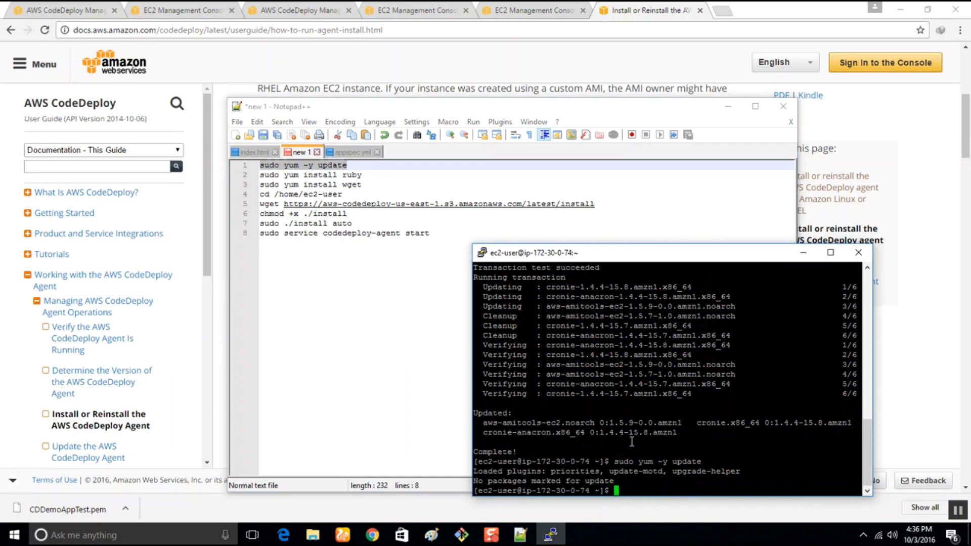
click(804, 254)
drag(363, 176, 245, 178)
key(super+c)
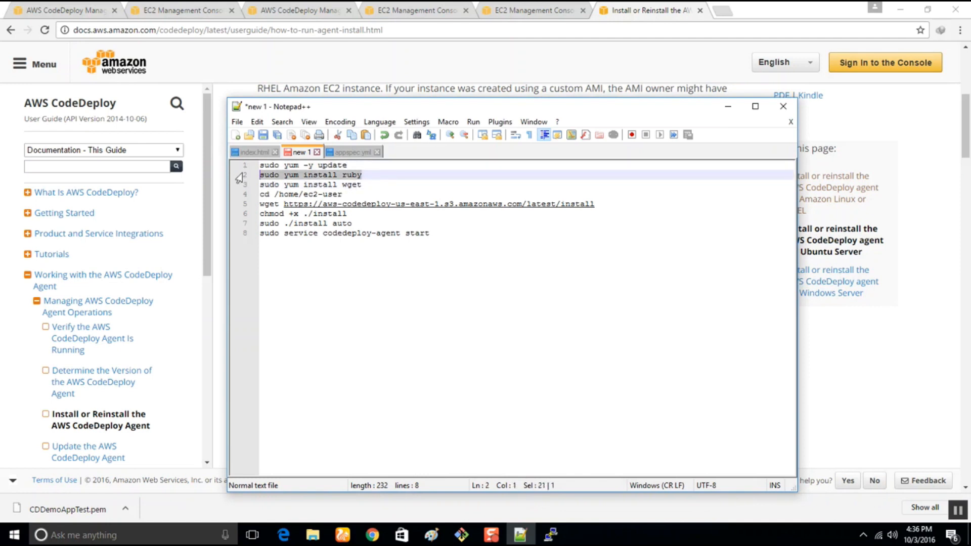
click(550, 535)
right_click(591, 434)
key(BackSpace)
key(BackSpace)
key(BackSpace)
key(BackSpace)
key(BackSpace)
key(BackSpace)
key(BackSpace)
key(BackSpace)
key(BackSpace)
key(BackSpace)
key(BackSpace)
key(BackSpace)
key(BackSpace)
key(BackSpace)
key(BackSpace)
key(BackSpace)
key(BackSpace)
key(BackSpace)
key(BackSpace)
key(BackSpace)
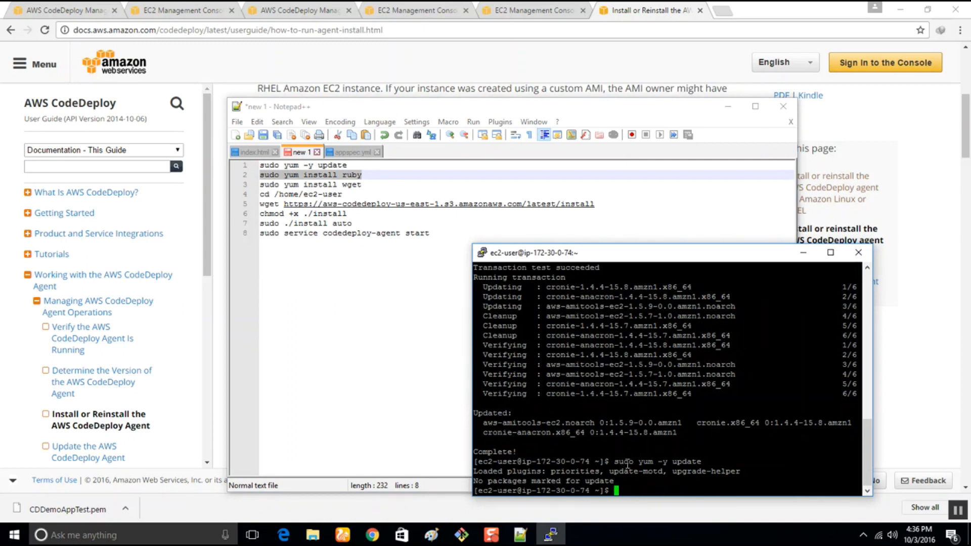
Try to check the installed Ruby version by running ruby and entering --version, and interrupt the running command.
text(ruby)
key(Return)
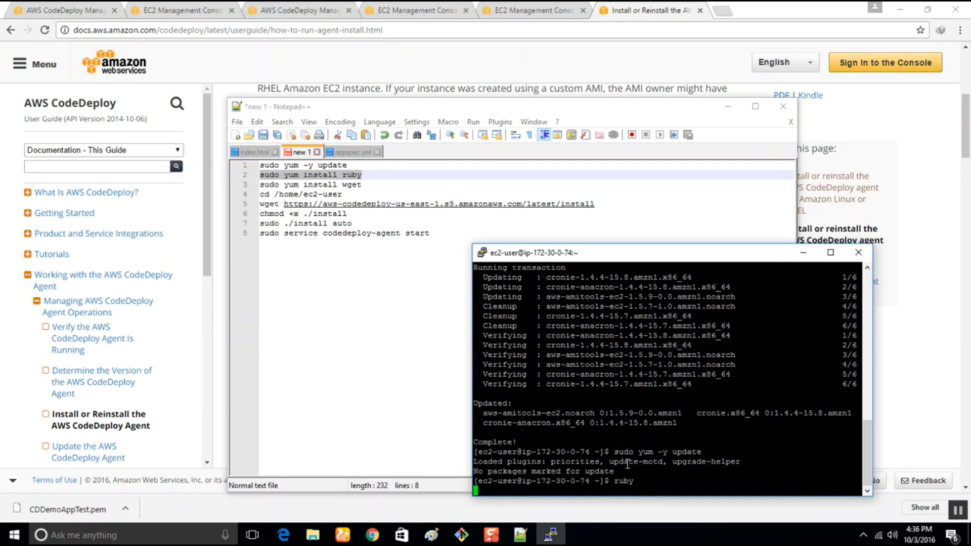
scroll(582, 451, up, 15)
scroll(537, 435, down, 15)
text(--version)
key(Return)
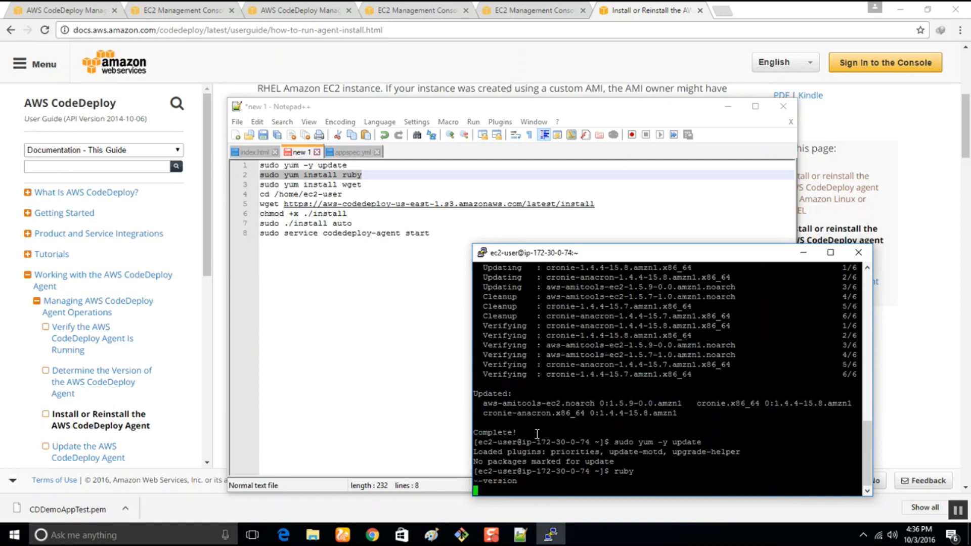
key(ctrl+c)
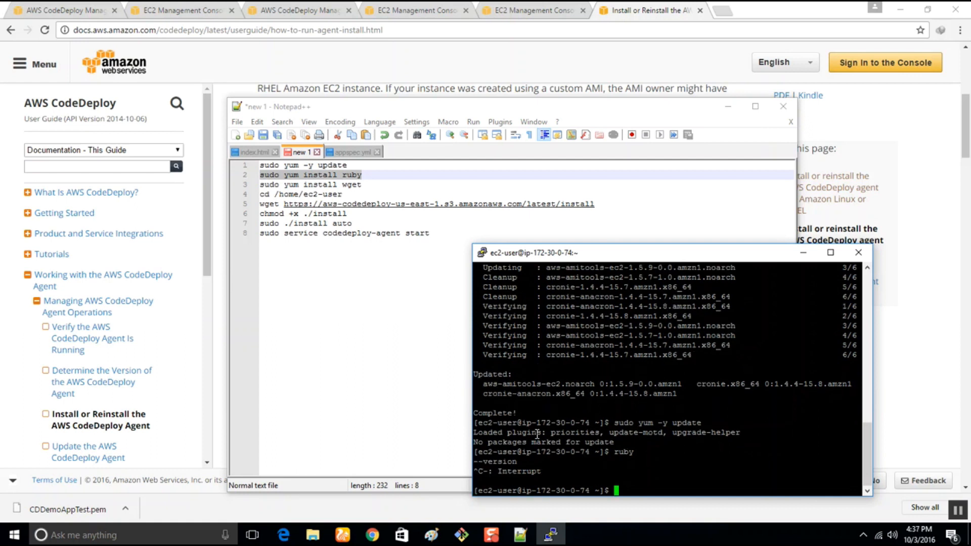
Show Ruby's usage options with ruby --help, read through the output and clear the terminal.
text(ruby --help)
key(Return)
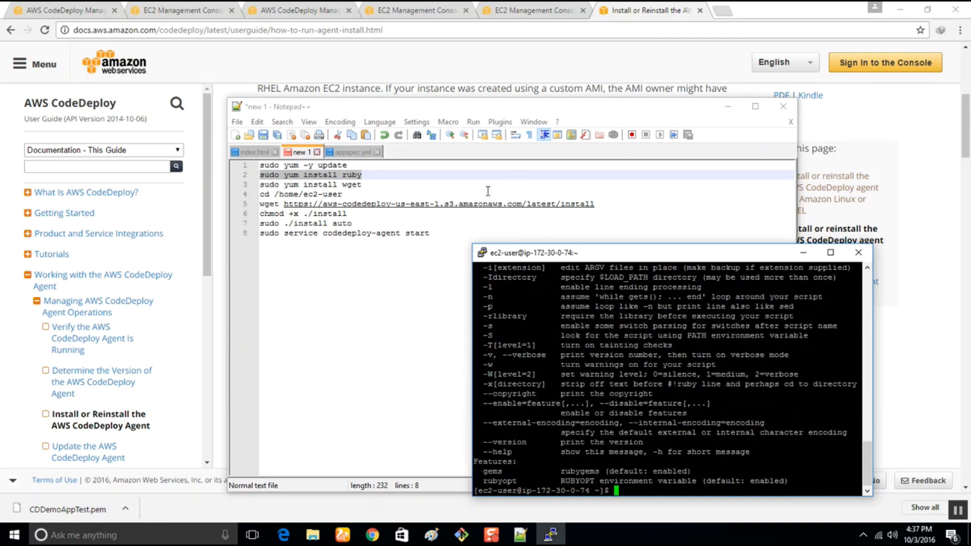
scroll(593, 440, up, 20)
scroll(591, 439, down, 8)
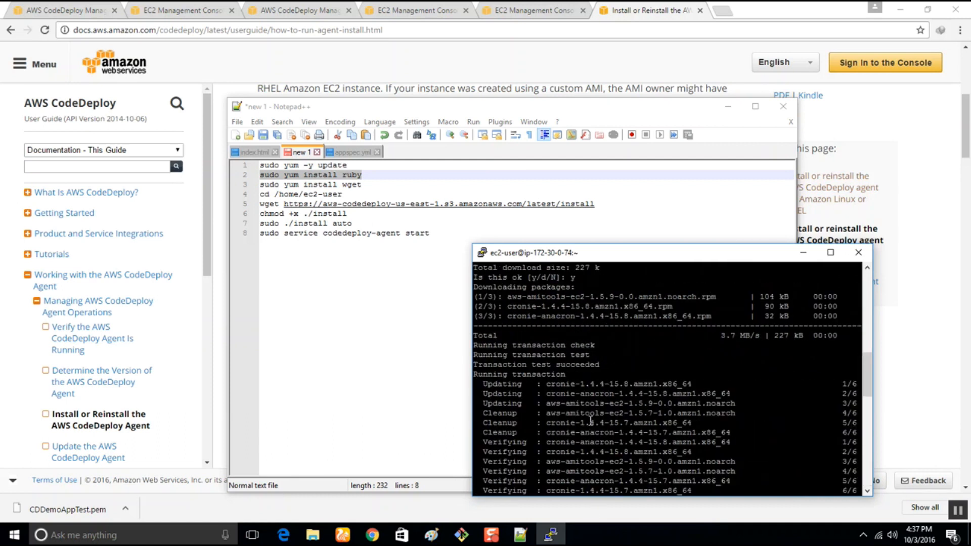
scroll(591, 421, down, 15)
scroll(591, 420, up, 4)
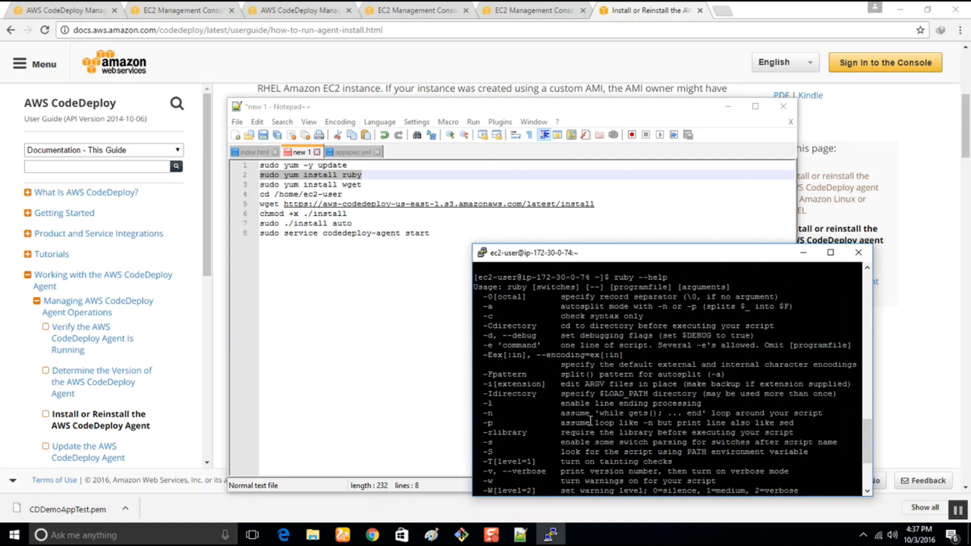
scroll(572, 436, down, 4)
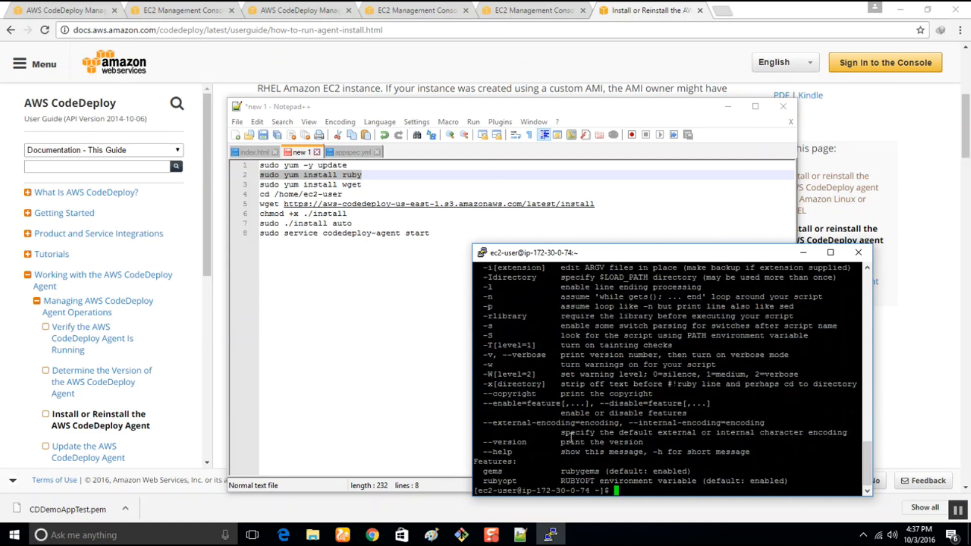
text(clear)
key(Return)
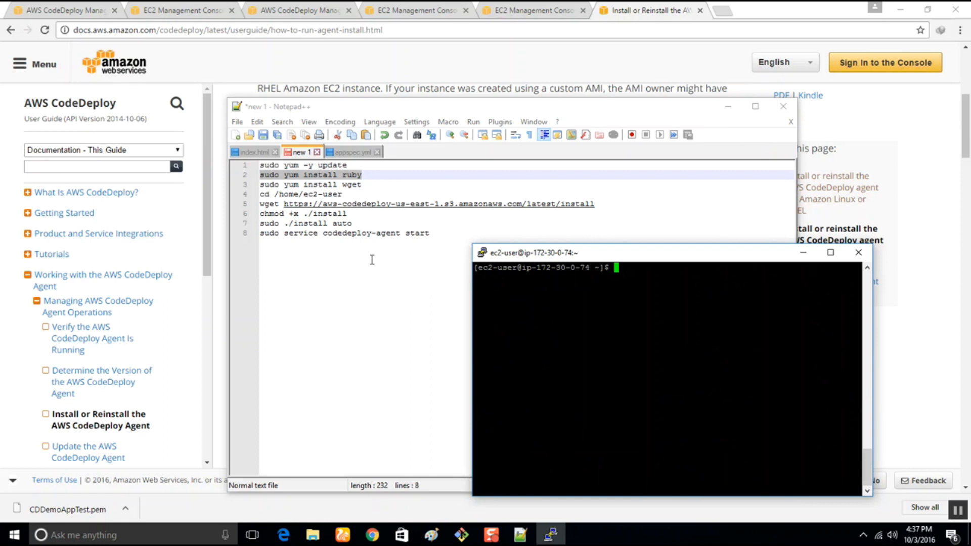
click(260, 176)
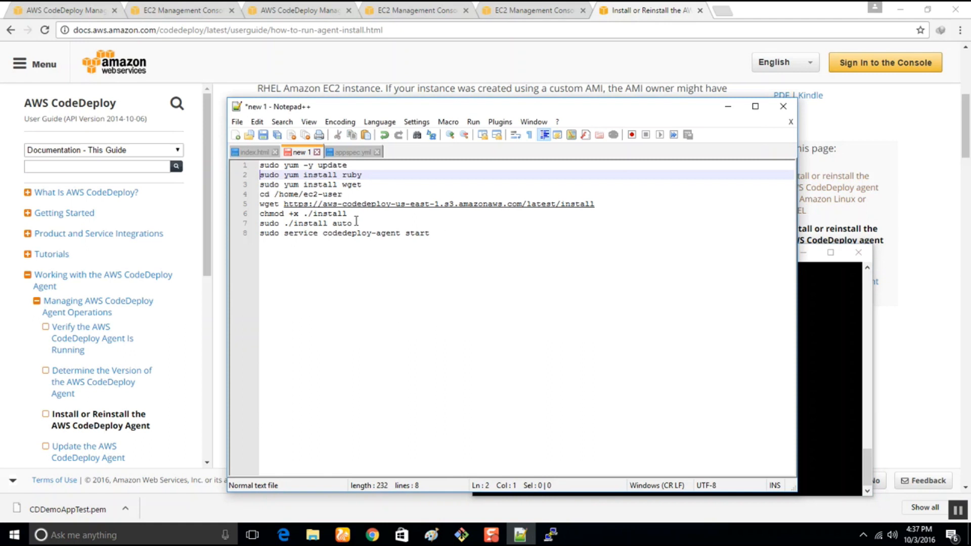
click(440, 267)
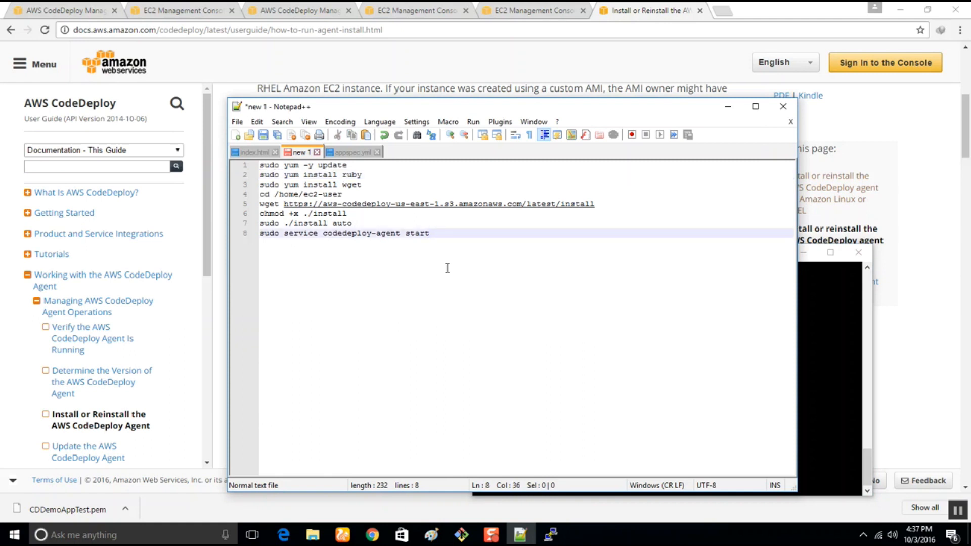
key(ctrl+s)
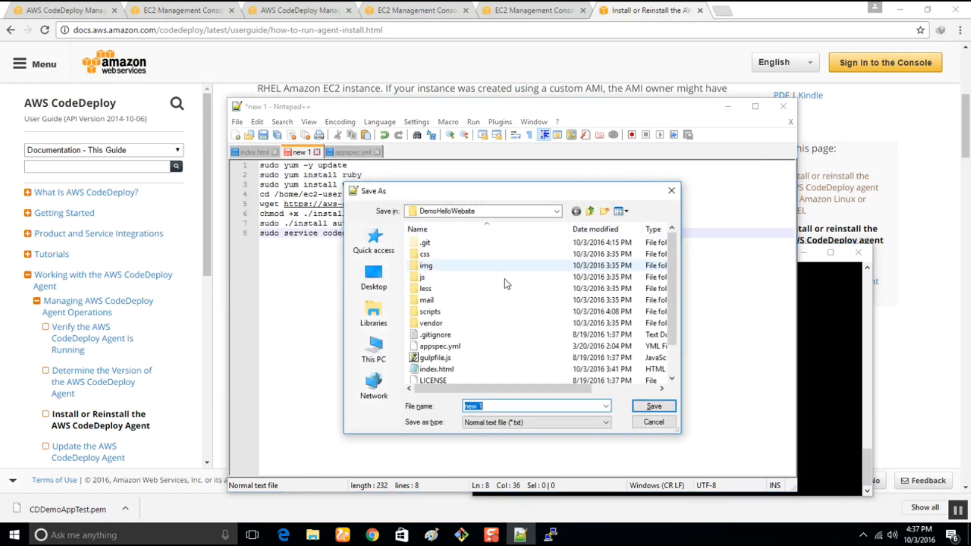
click(661, 424)
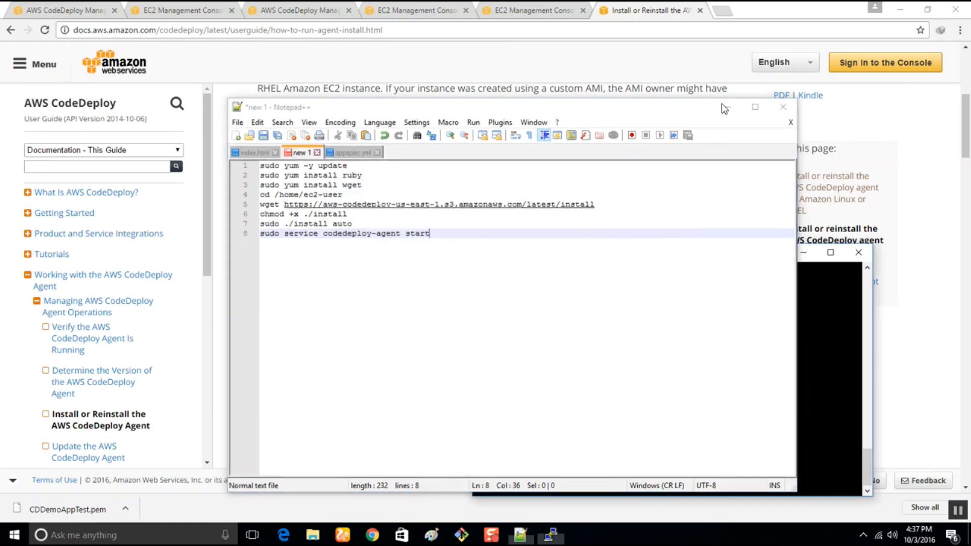
Minimize Notepad++ and close the PuTTY session, confirming the exit.
click(724, 108)
drag(638, 260, 555, 211)
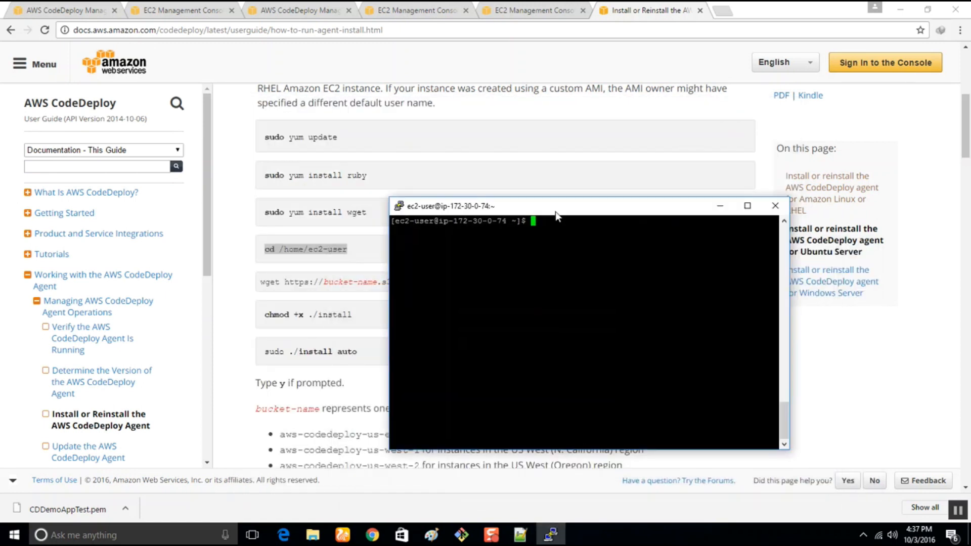
click(770, 209)
click(490, 310)
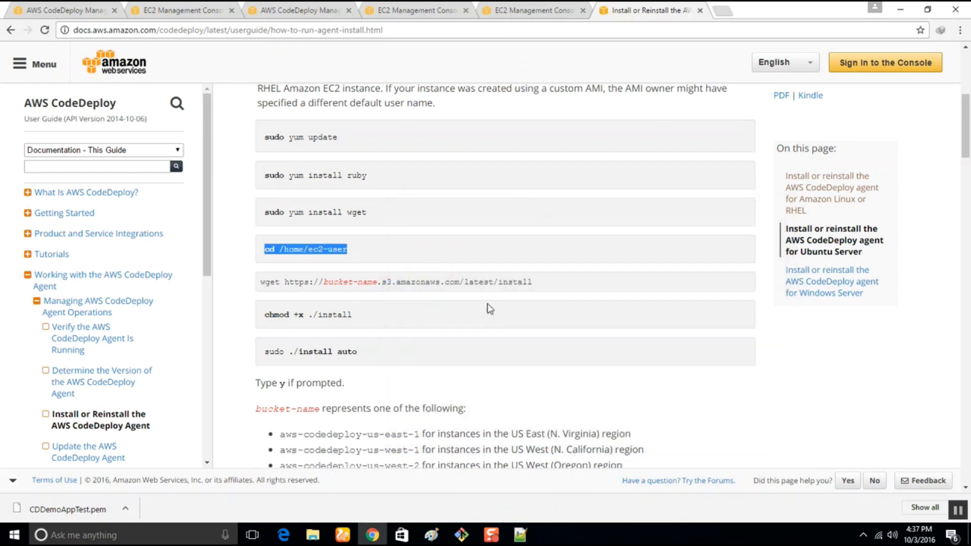
Return to the failed deployment's CodeDeploy page and go from there to the EC2 console.
click(23, 8)
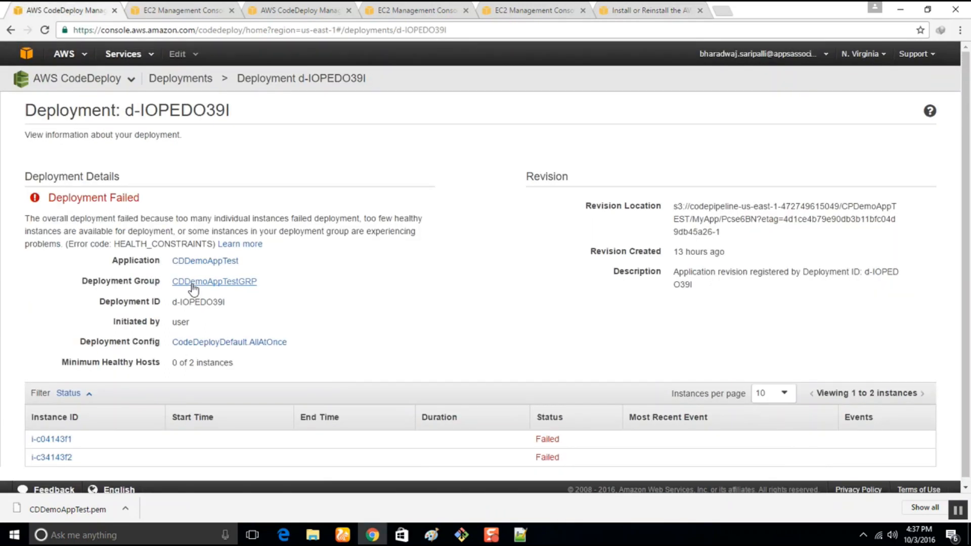
click(76, 54)
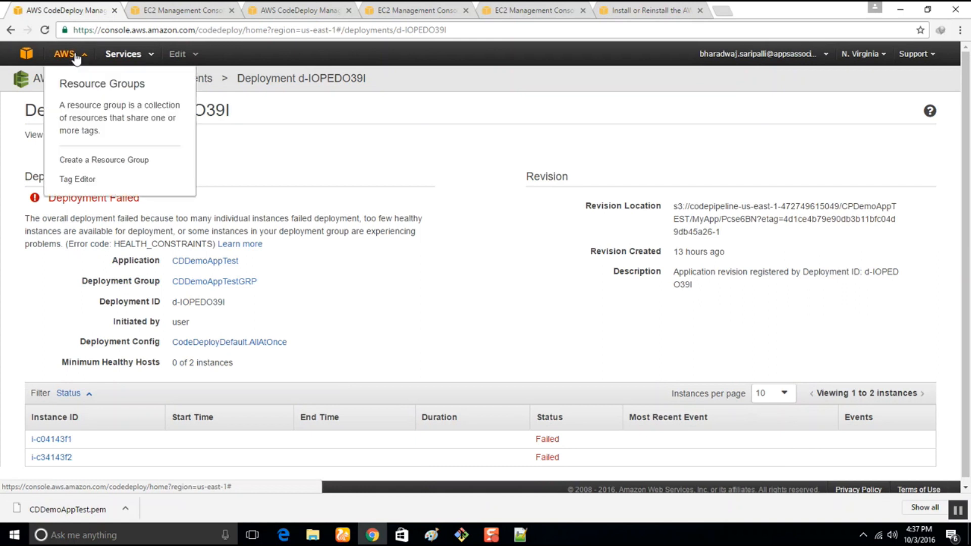
click(132, 54)
mouse_move(196, 107)
click(364, 109)
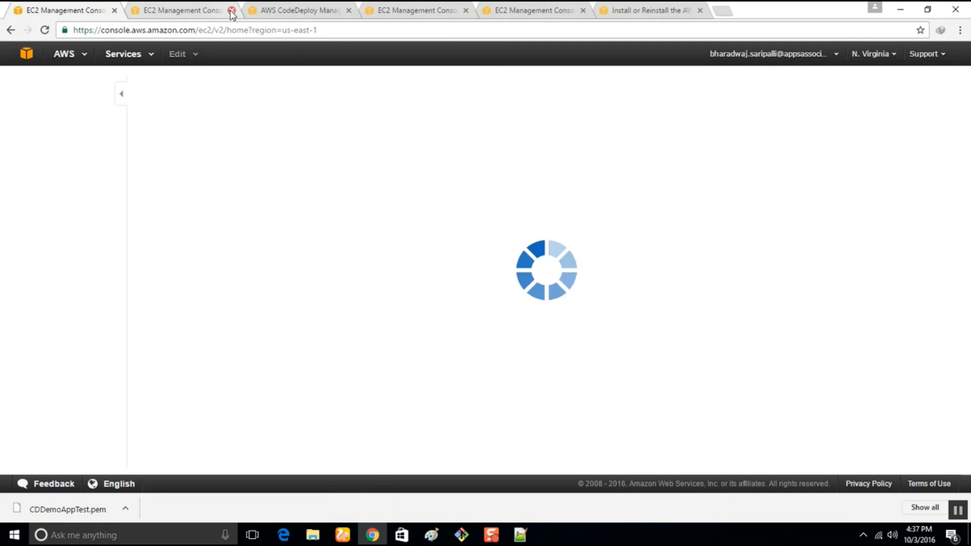
Close the five other browser tabs, keeping only the EC2 dashboard open, and look over its resources.
click(232, 12)
click(232, 11)
click(231, 11)
click(232, 11)
click(231, 11)
scroll(190, 387, down, 1)
scroll(190, 386, down, 2)
scroll(189, 387, up, 3)
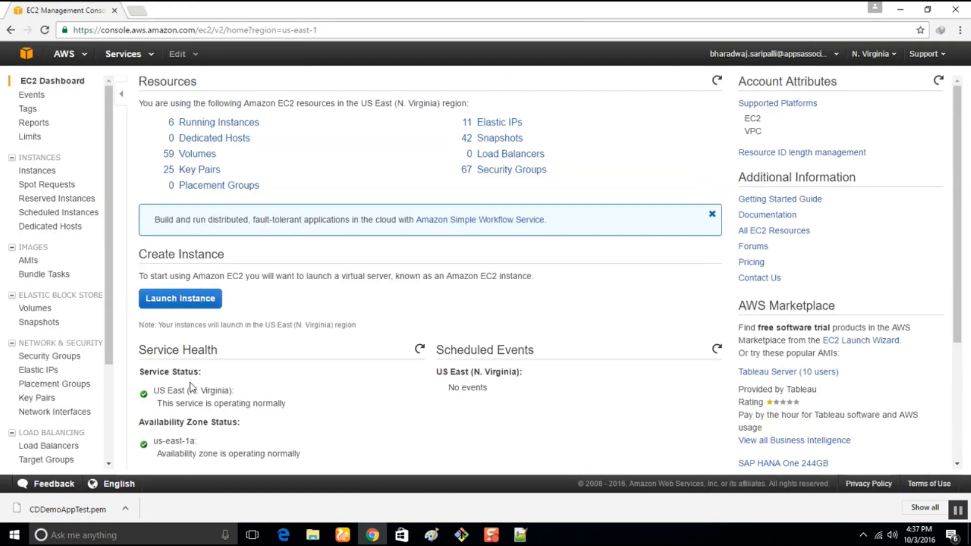
click(191, 299)
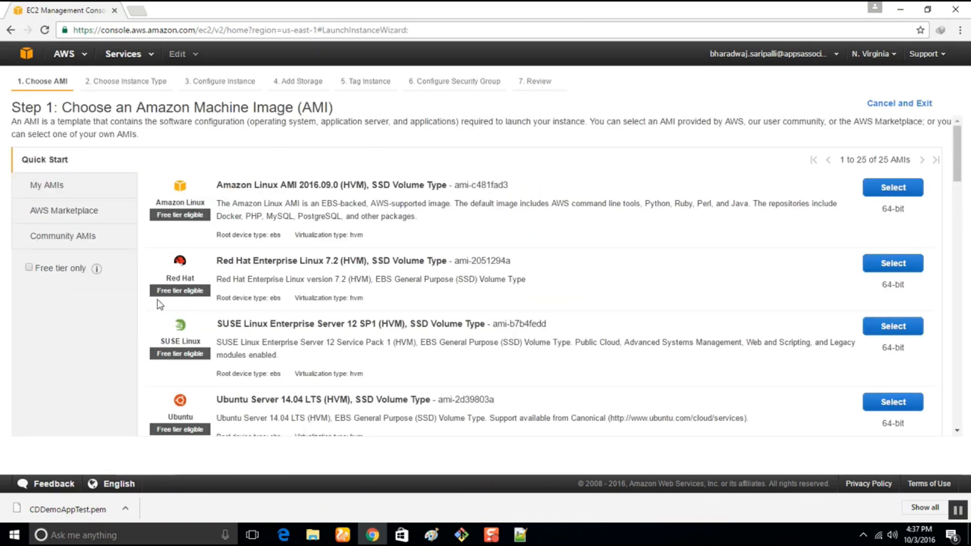
scroll(355, 329, down, 5)
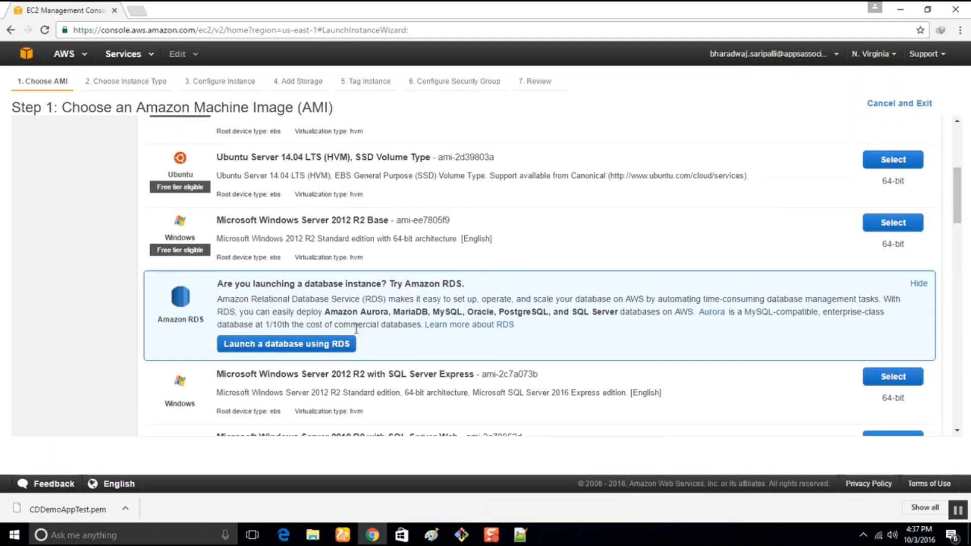
scroll(356, 329, down, 3)
scroll(356, 329, up, 8)
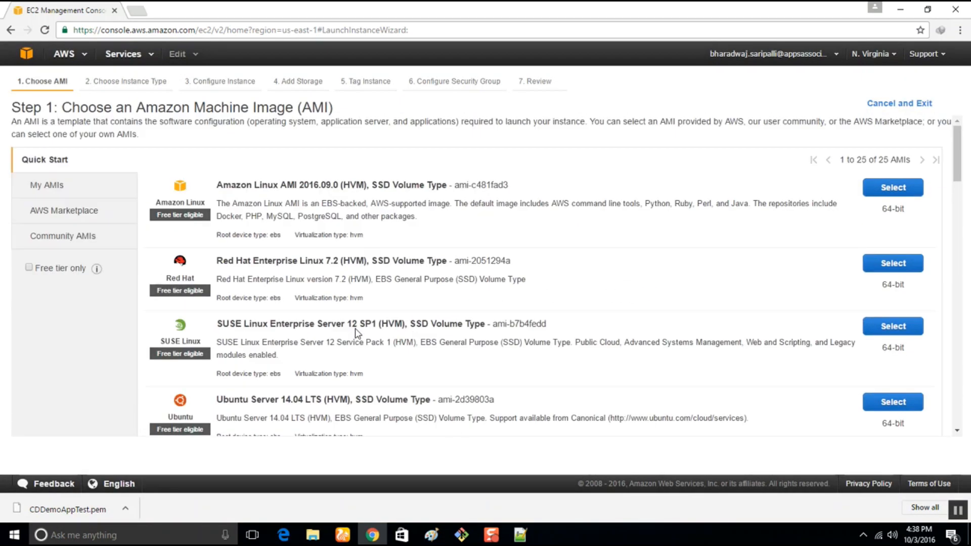
click(10, 30)
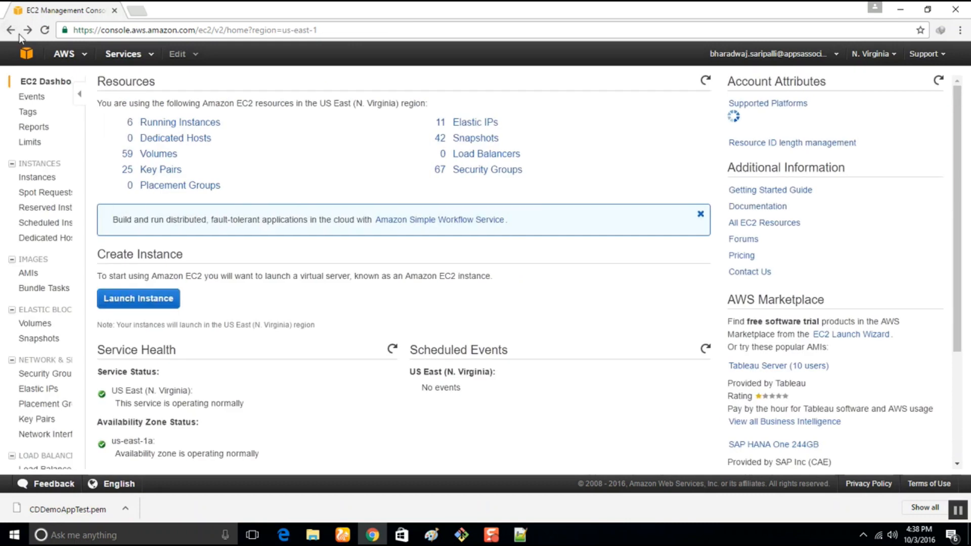
From the running instances list, terminate both CDDemoAppTest instances, i-c04143f1 and i-c34143f2, and confirm the termination.
click(224, 123)
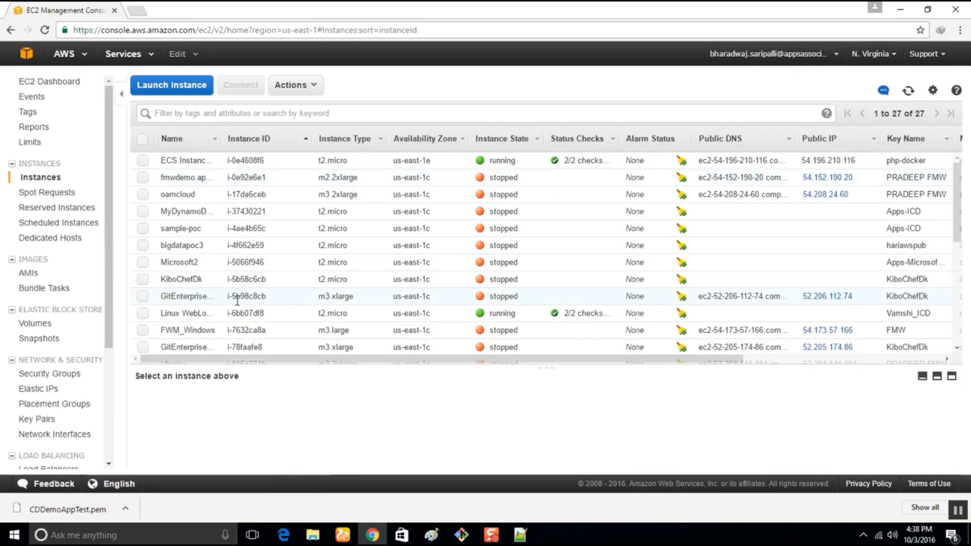
scroll(191, 275, down, 5)
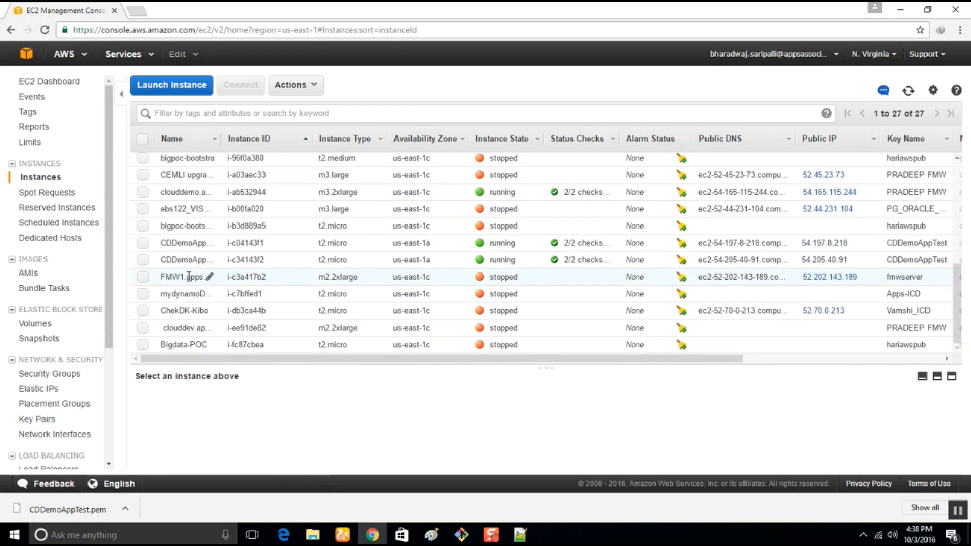
click(143, 243)
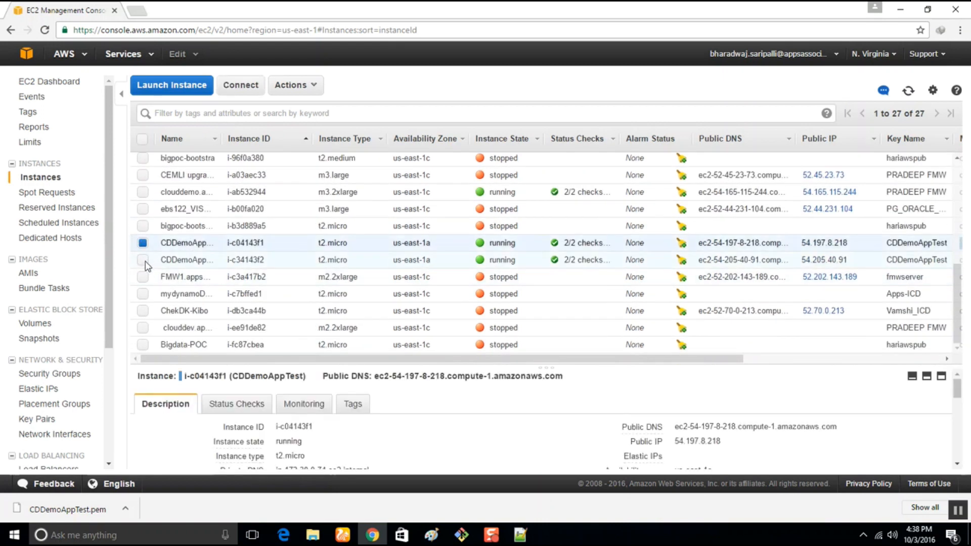
click(143, 259)
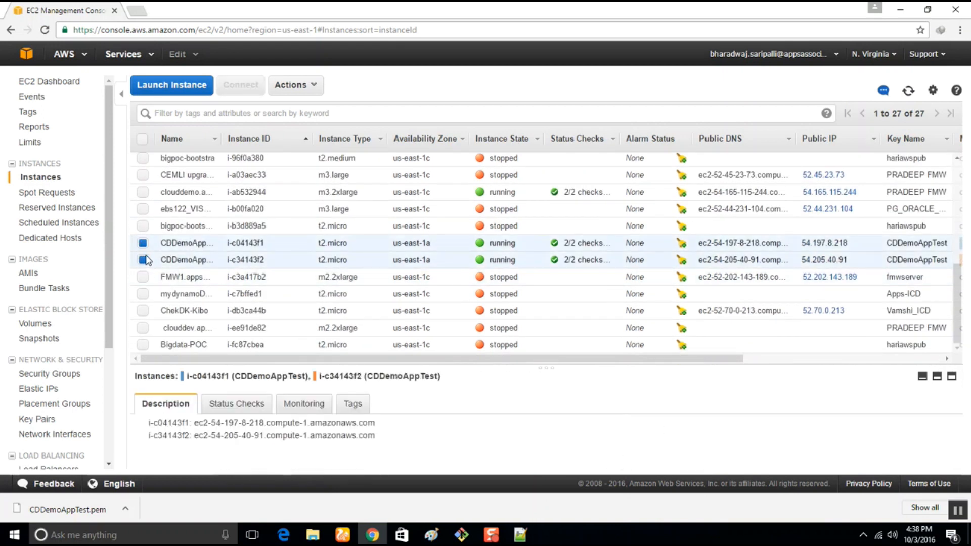
click(306, 86)
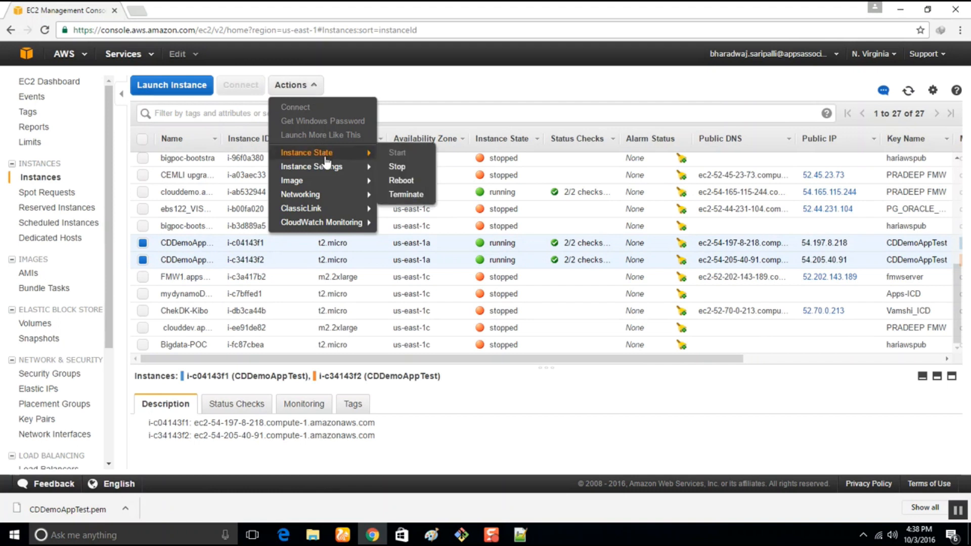
mouse_move(327, 169)
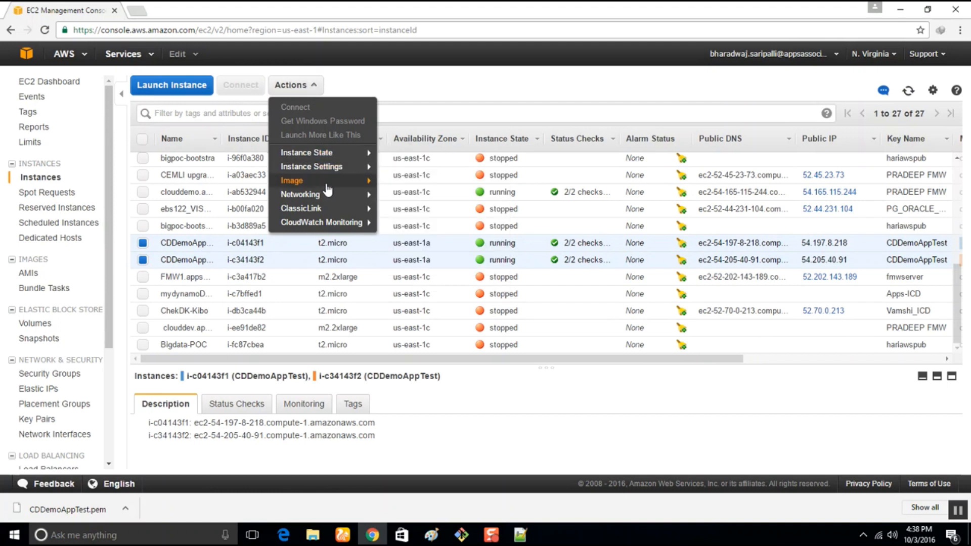
mouse_move(321, 207)
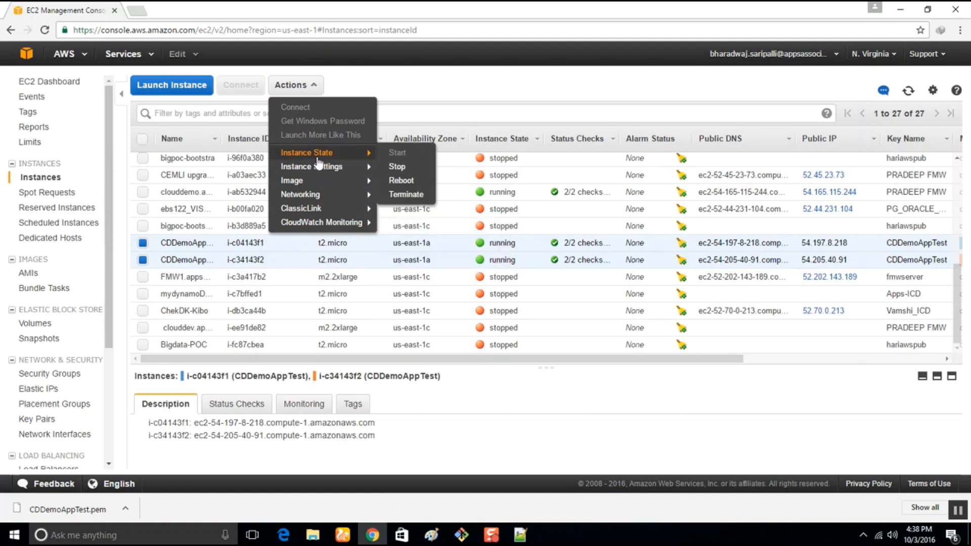
click(405, 194)
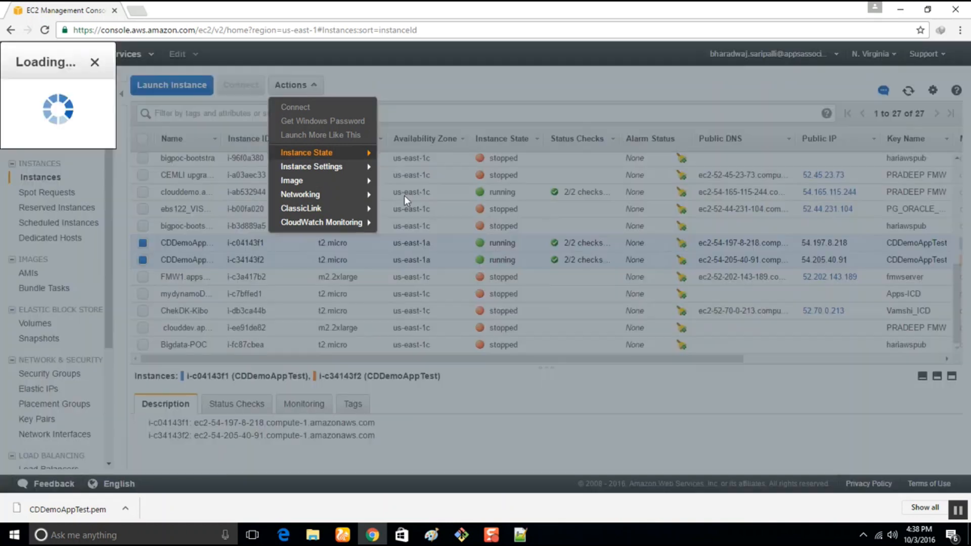
click(644, 357)
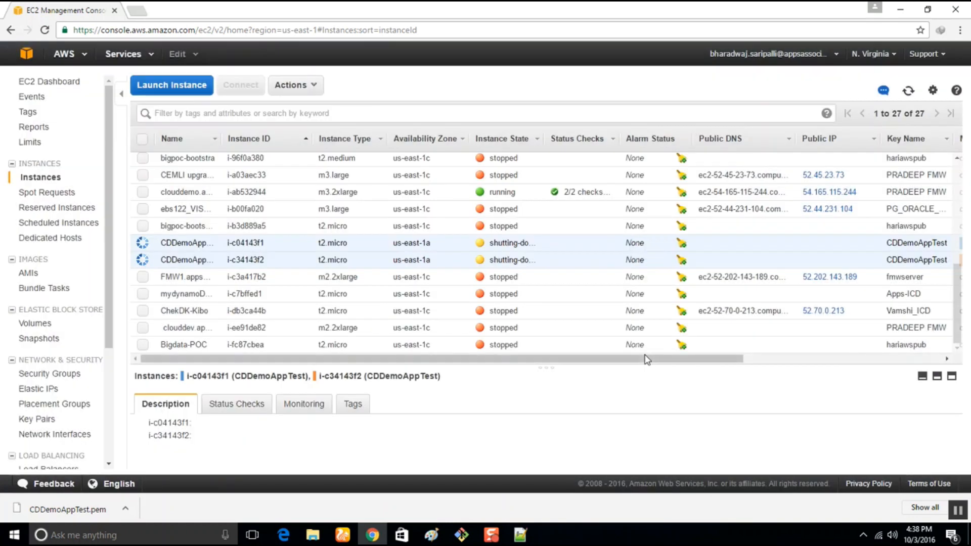
Start a new launch with Amazon Linux AMI 2016.09.0 (HVM), keep the default instance type and set the number of instances to 2.
click(187, 91)
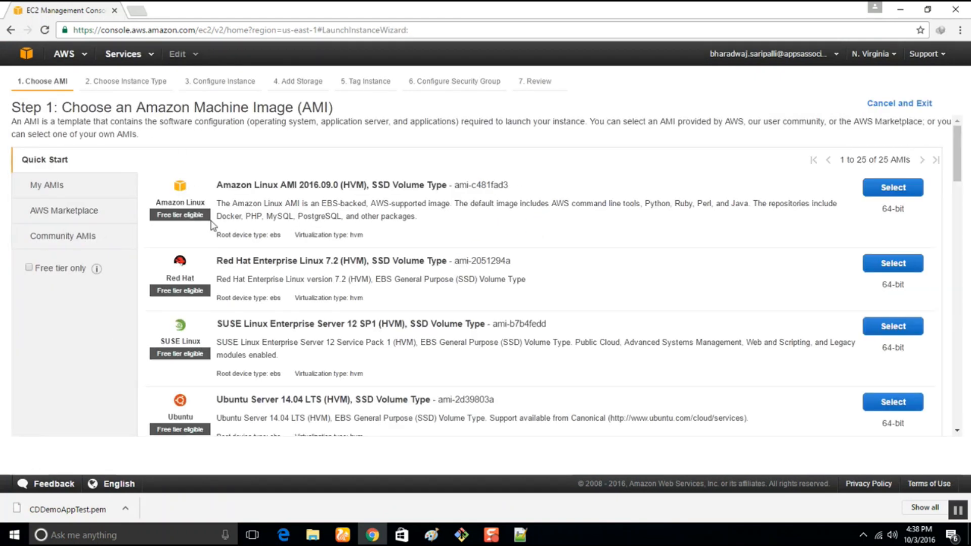
click(908, 193)
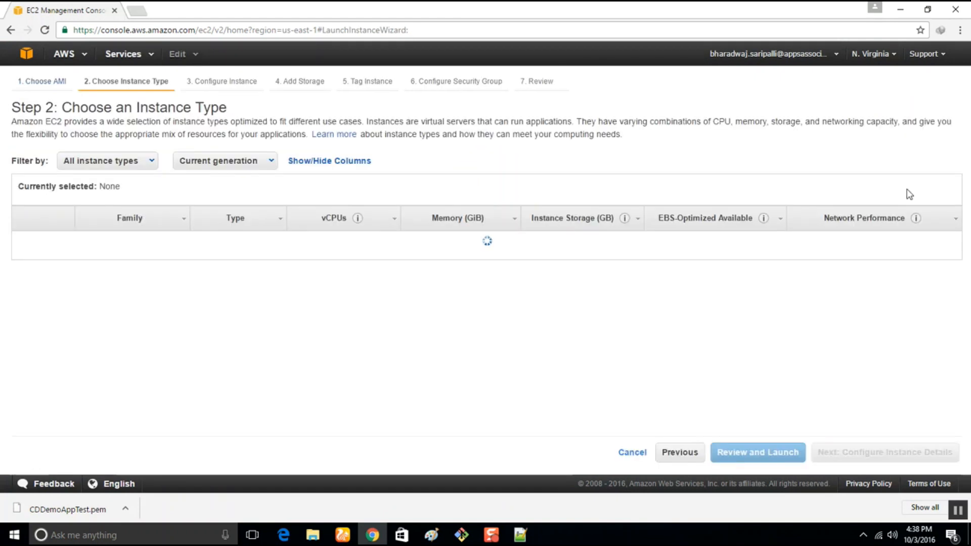
click(860, 455)
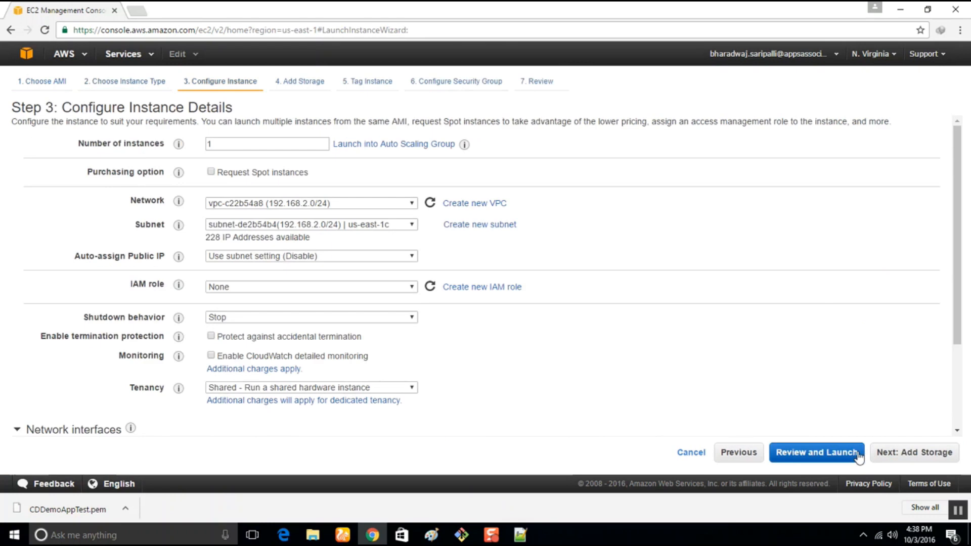
double_click(229, 145)
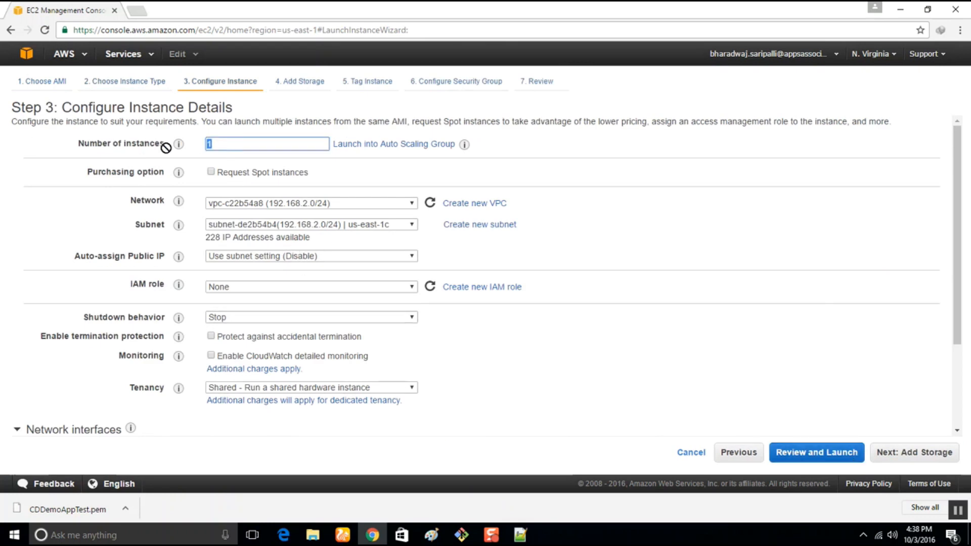
text(2)
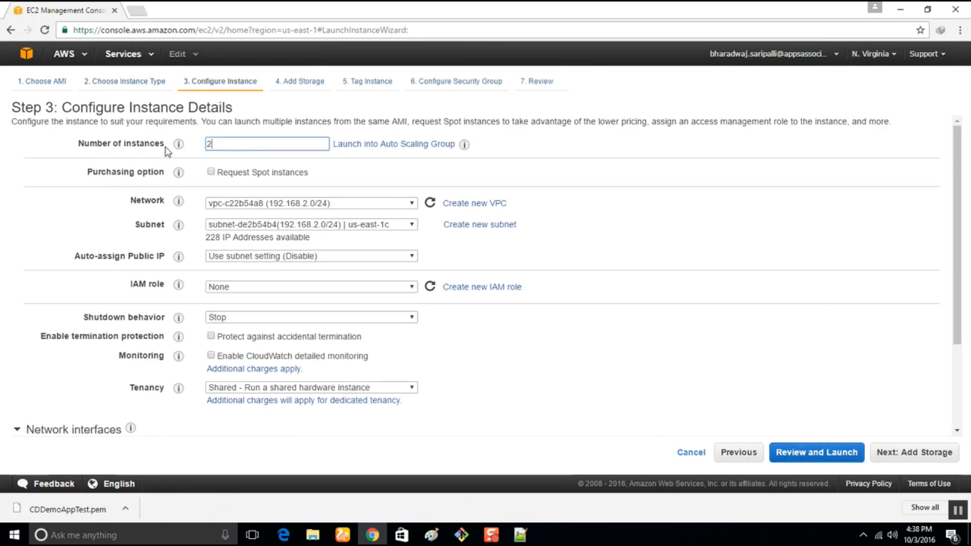
Place the instances in network vpc-0c5ff26b (172.30.0.0/16), keep the public IP subnet setting and assign the CDDemoAppInstanceRole IAM role.
click(268, 204)
click(271, 328)
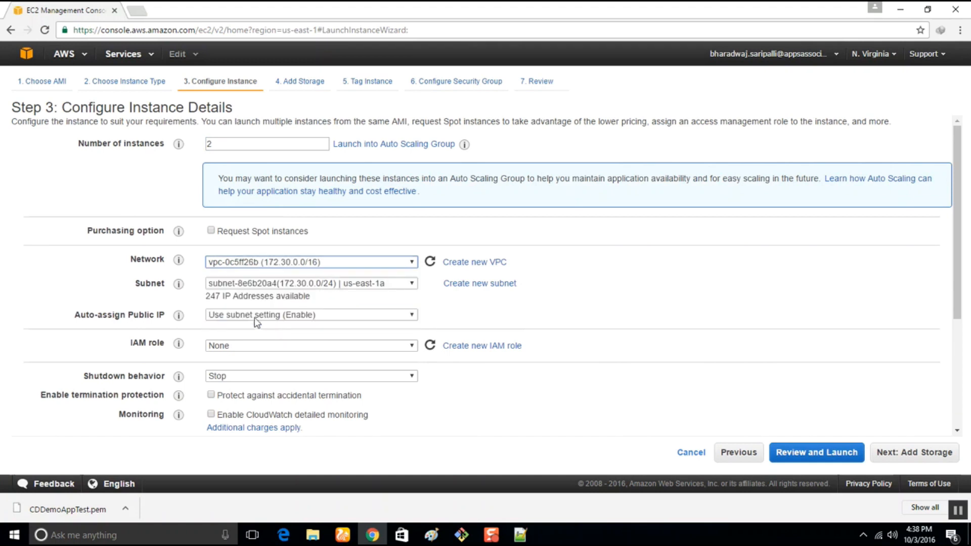
click(260, 321)
click(261, 324)
click(258, 346)
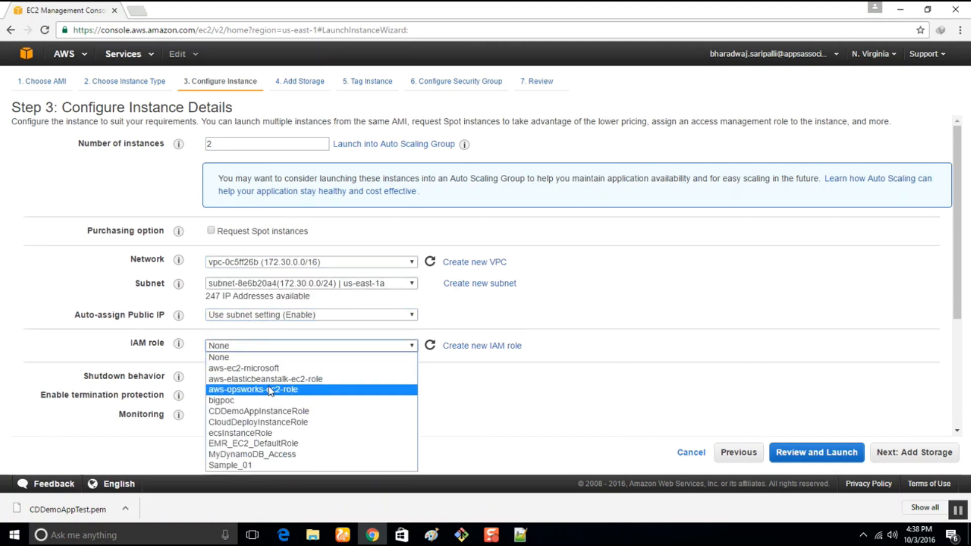
click(281, 411)
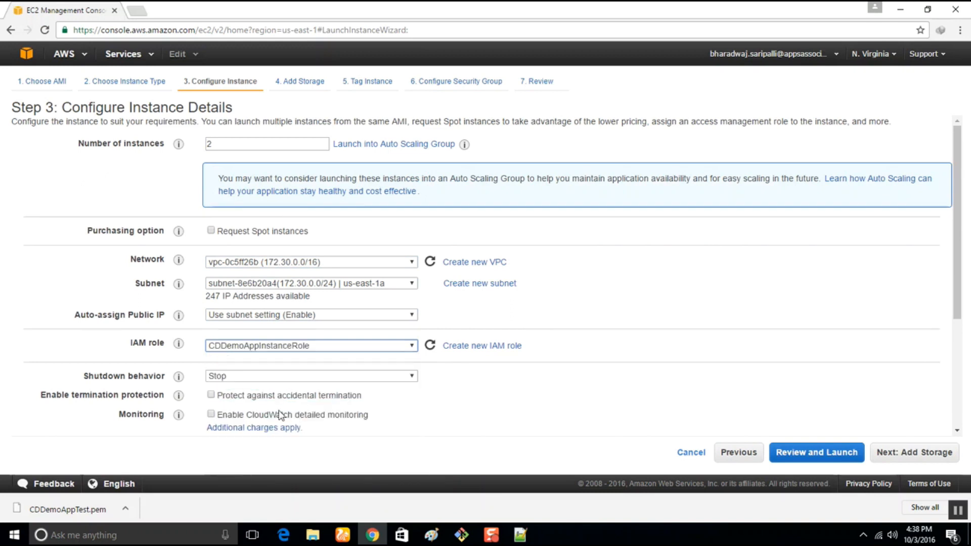
Expand the advanced details to reach the user data field, then switch to Notepad++ and select all the CodeDeploy agent install commands.
scroll(96, 390, down, 2)
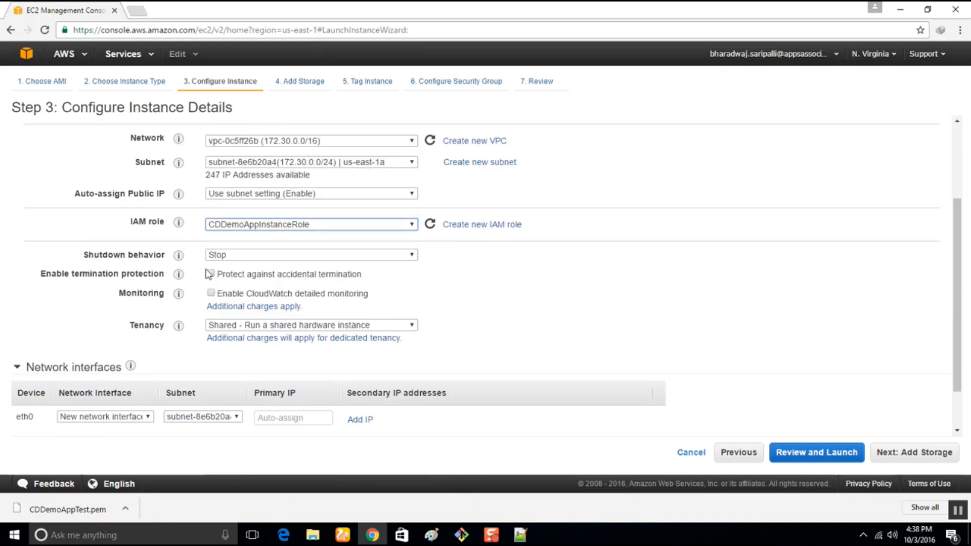
scroll(53, 419, down, 1)
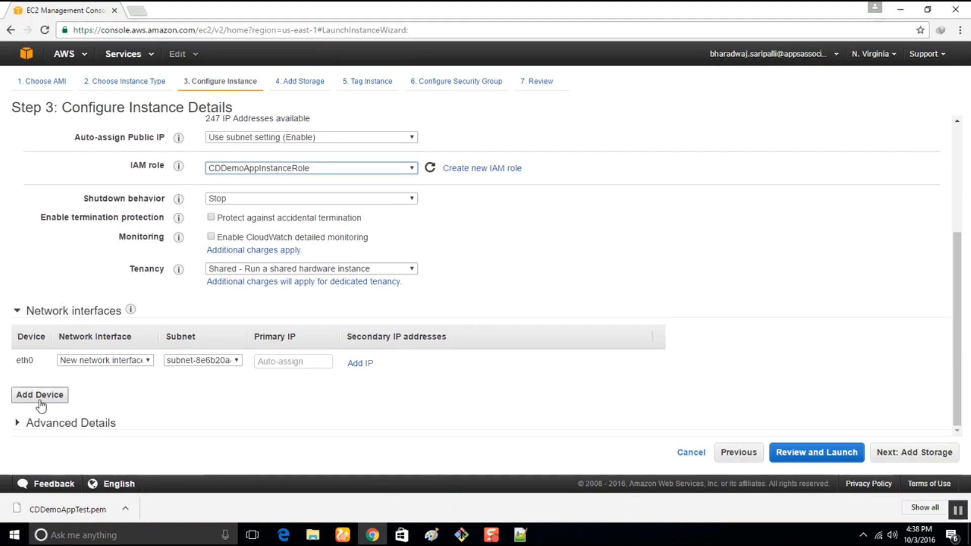
click(56, 426)
scroll(58, 427, down, 1)
scroll(60, 429, down, 1)
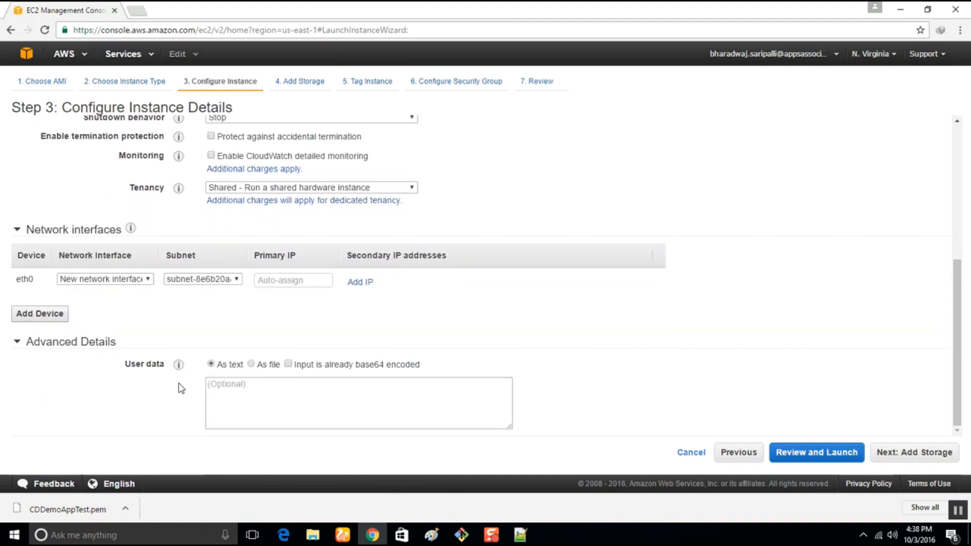
click(521, 535)
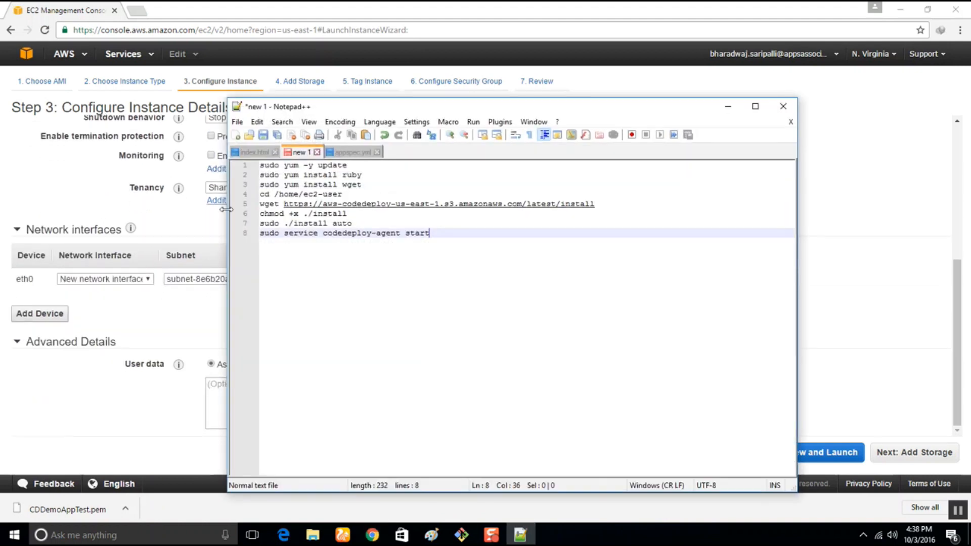
drag(466, 236, 192, 156)
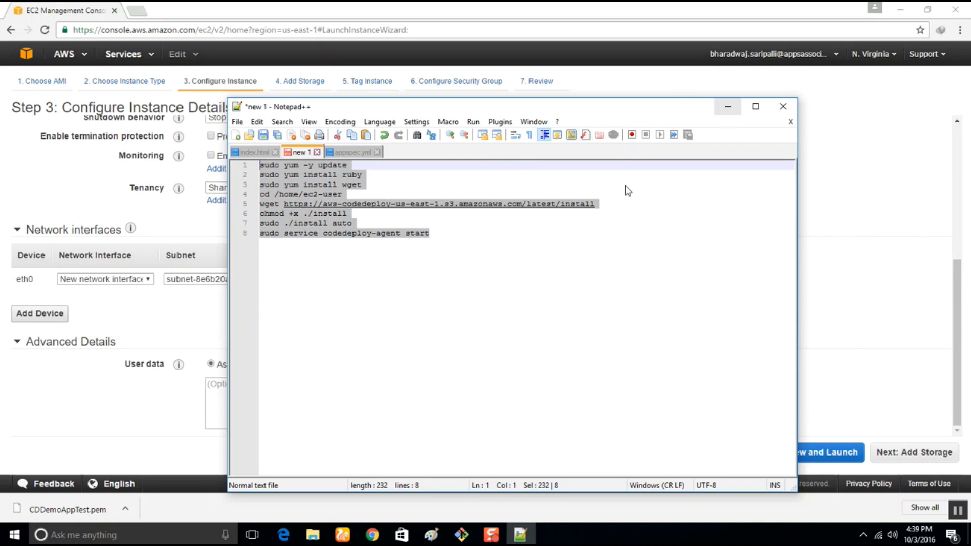
Check the agent install URL from the wget command by opening it in a new browser tab, close the tab and return to Notepad++.
click(596, 204)
drag(597, 203, 291, 203)
key(ctrl+c)
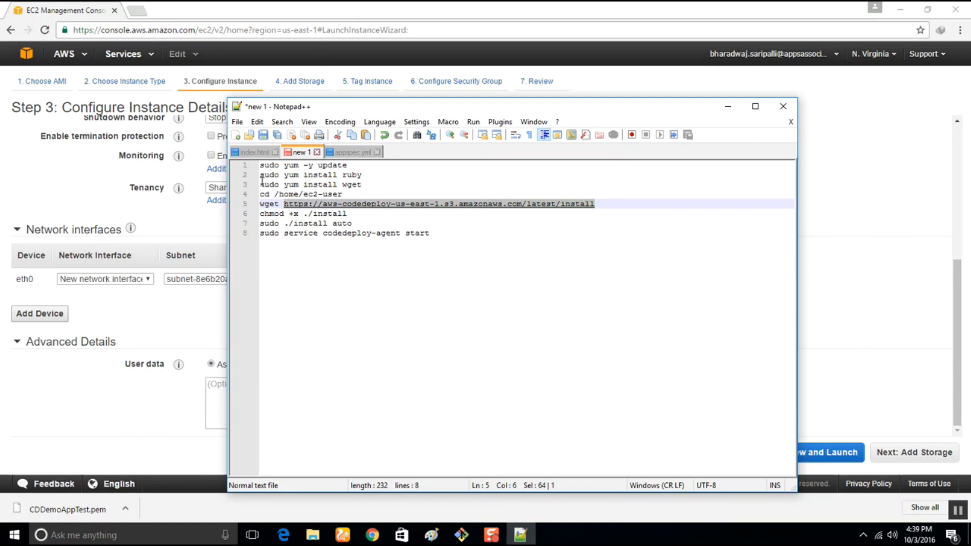
click(104, 8)
click(137, 10)
key(ctrl+v)
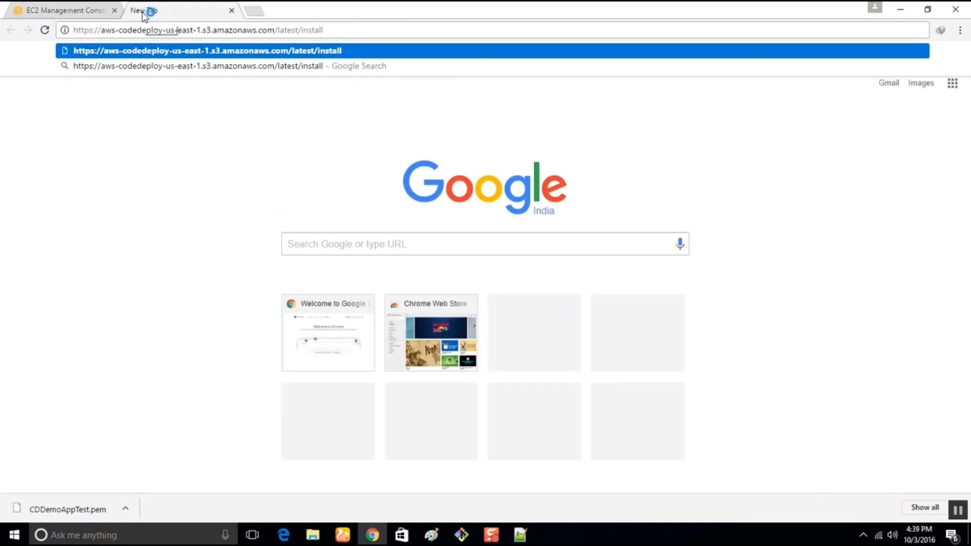
key(Return)
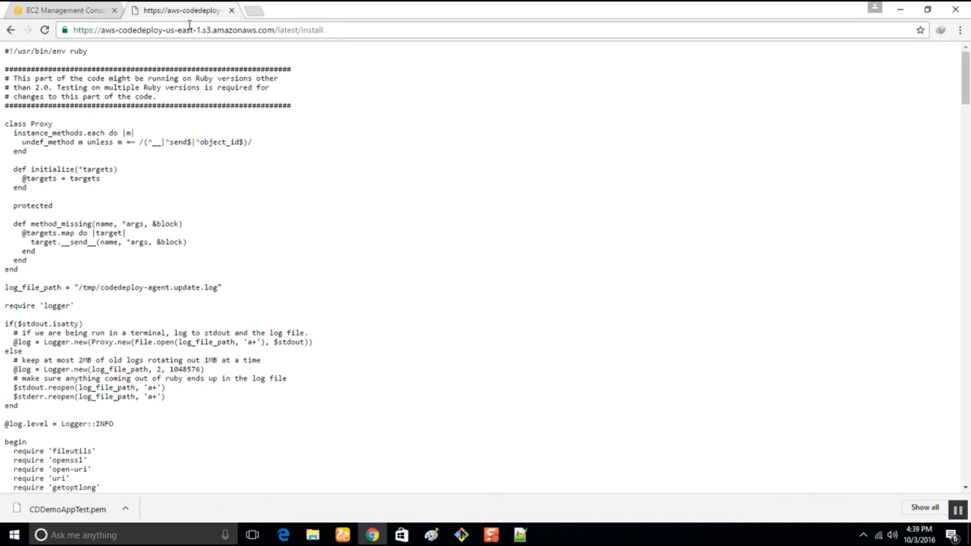
click(231, 11)
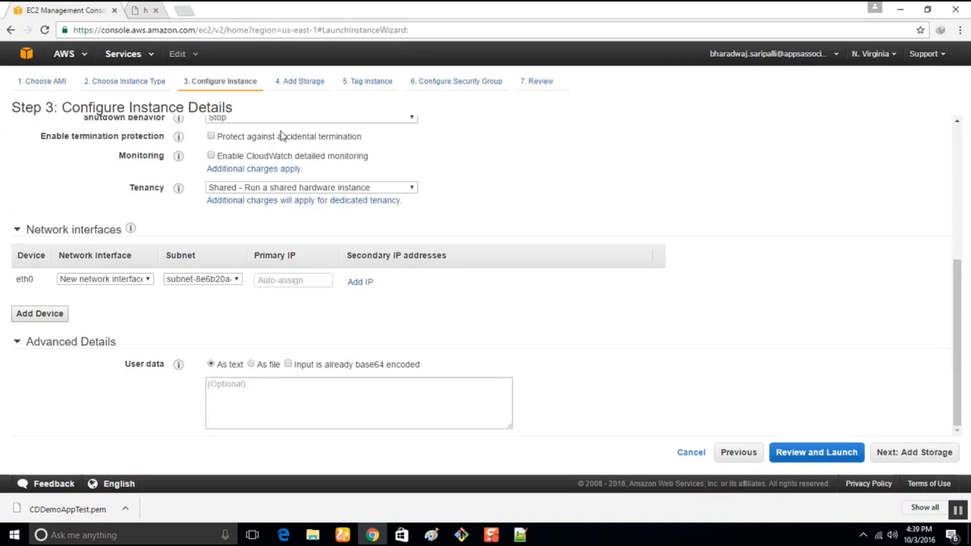
click(517, 537)
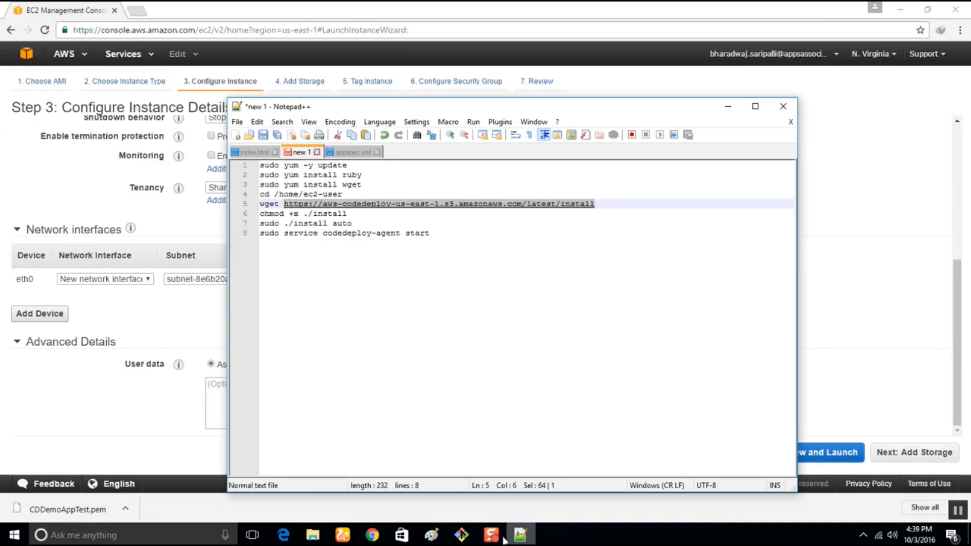
Copy all eight CodeDeploy agent install commands from Notepad++ into the user data field of the launch wizard in Chrome.
click(374, 223)
drag(429, 233, 173, 166)
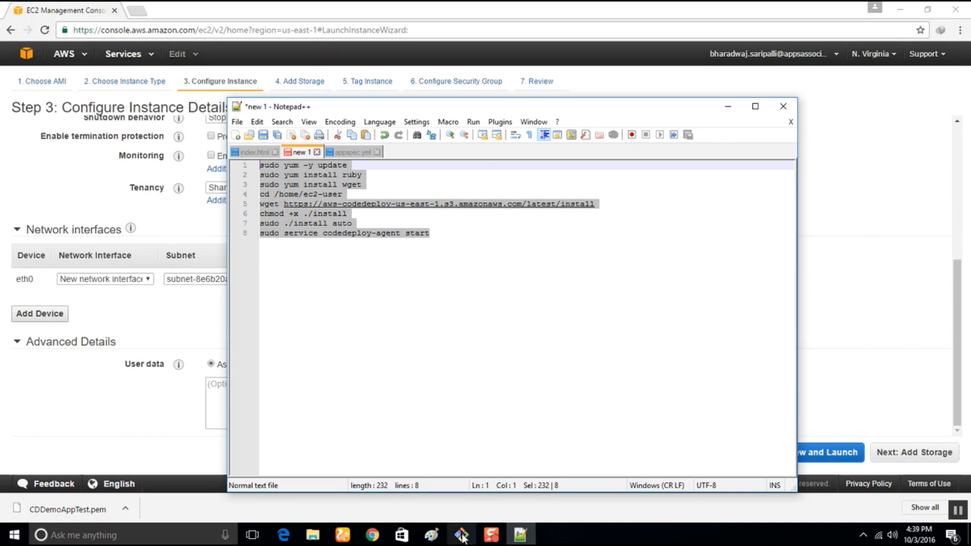
mouse_move(462, 536)
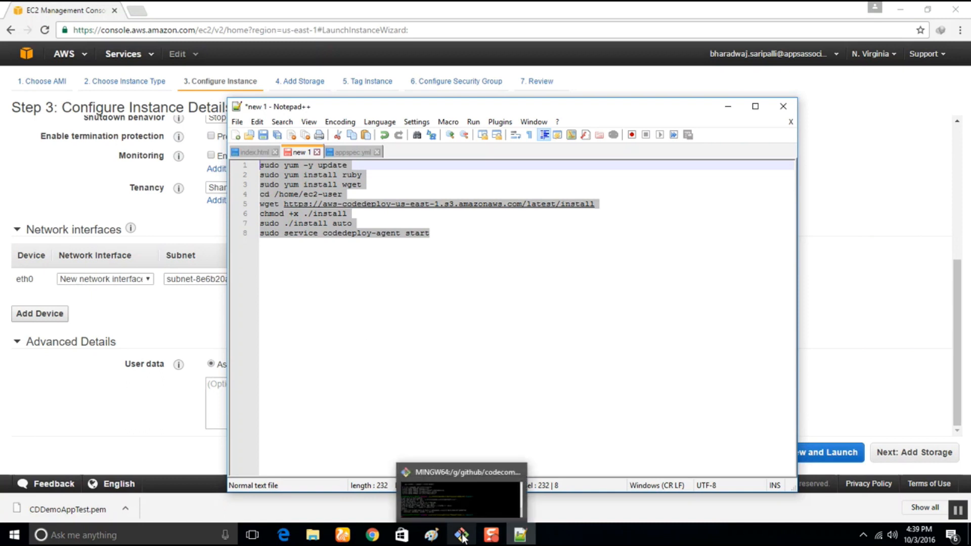
click(372, 536)
click(252, 389)
text(cd /home/ec2-user wget https://aws-codedeploy-us-east-1.s3.amazonaws.com/latest/install chmod +x ./install sudo ./install auto sudo service codedeploy-agent start)
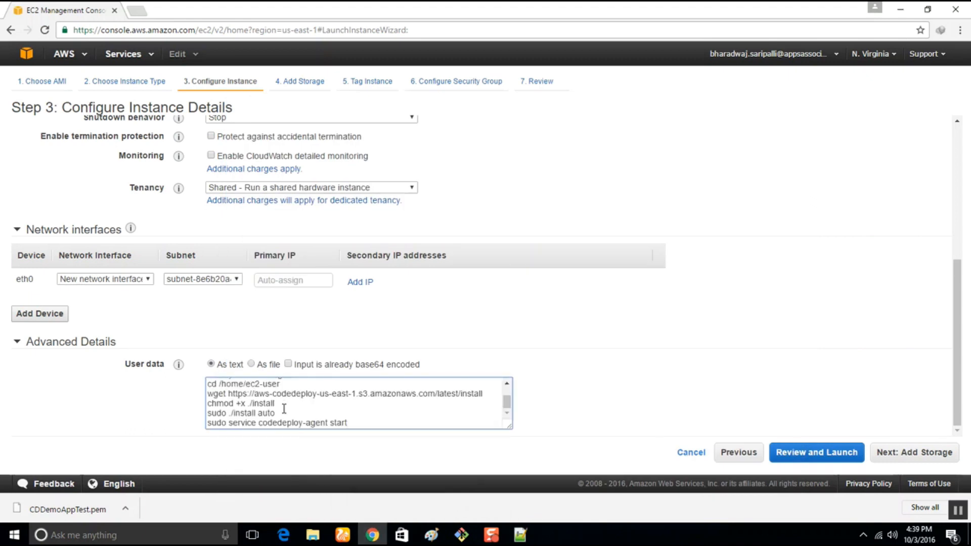
Review the pasted user data script and prefix its chmod +x ./install line with sudo.
scroll(284, 409, up, 1)
scroll(284, 408, down, 1)
scroll(285, 409, up, 1)
scroll(284, 408, down, 1)
text(sudo)
scroll(293, 405, up, 2)
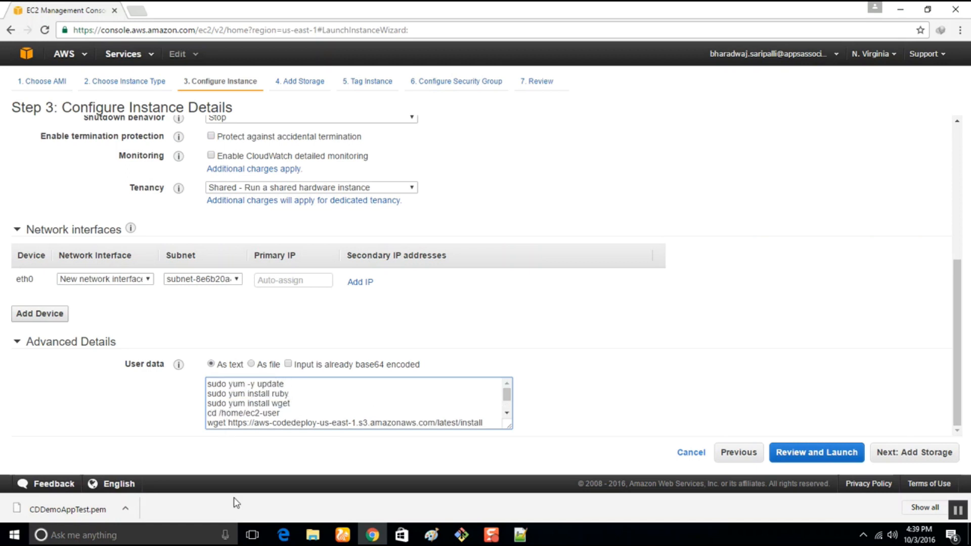
scroll(402, 413, down, 2)
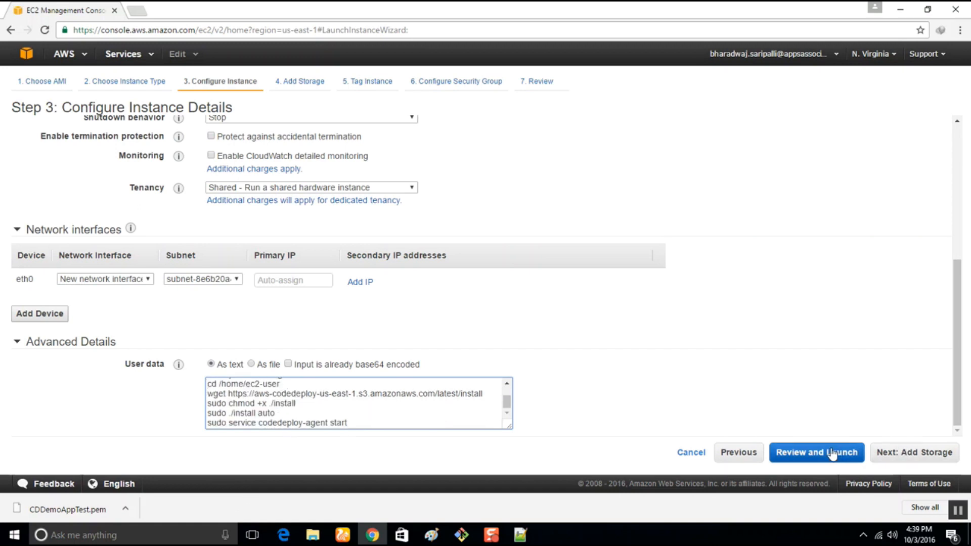
Keep the default storage, set the Name tag value to CDDemoAppTest2 and continue to the security group configuration.
click(906, 453)
click(906, 454)
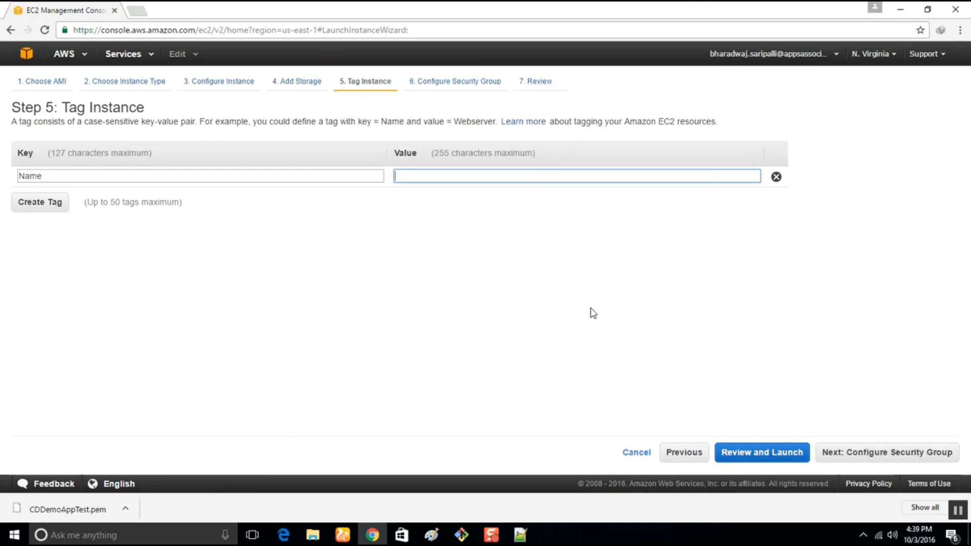
text(CD)
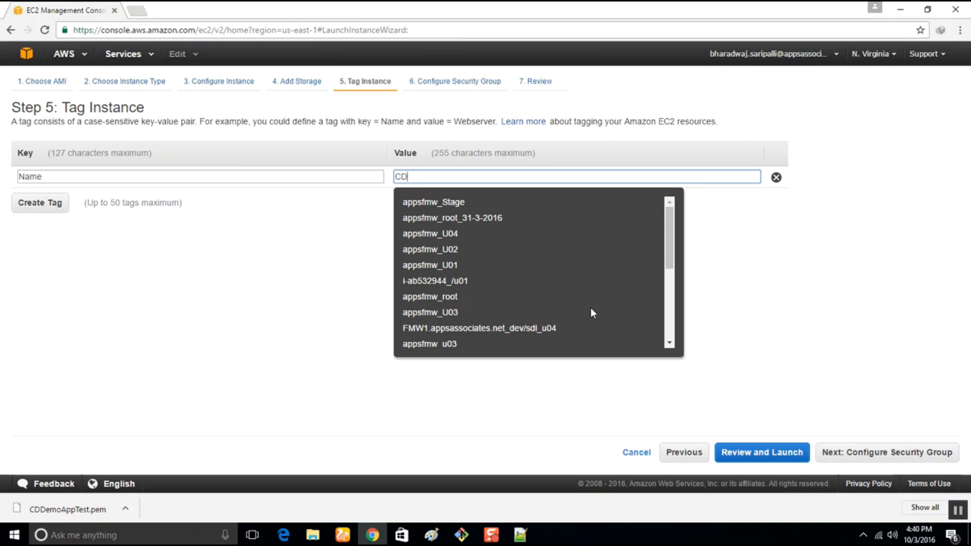
text(DemoAppTest2)
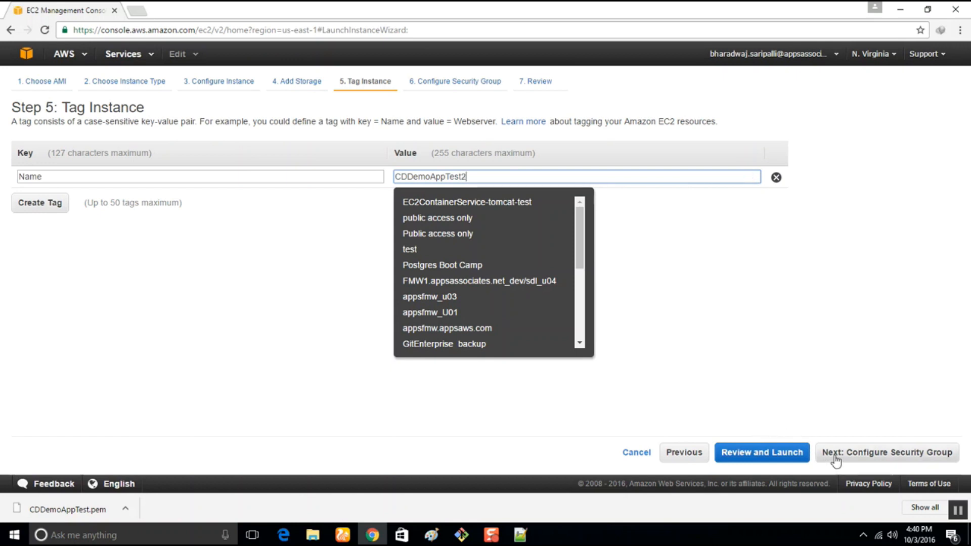
click(839, 455)
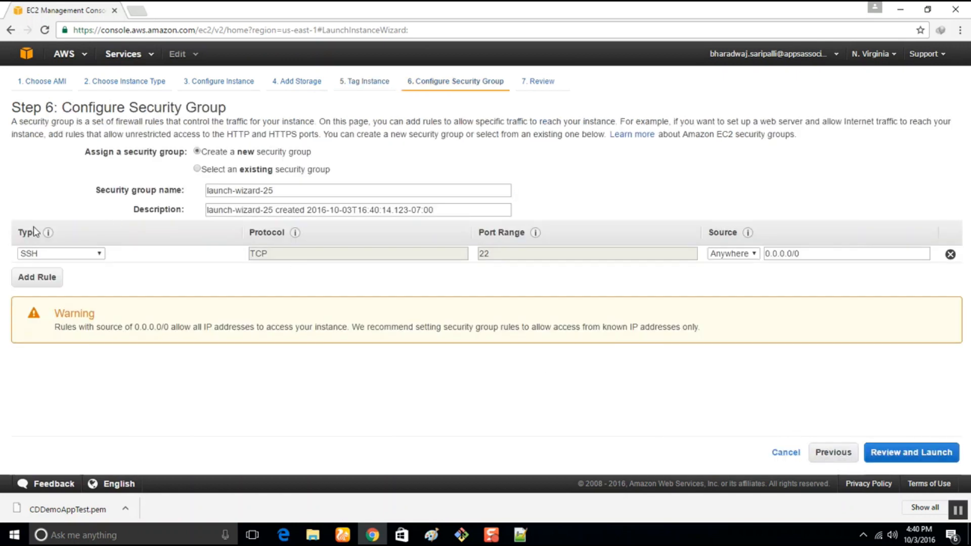
Add an HTTP rule to the new security group and proceed to the launch review.
click(43, 277)
click(60, 273)
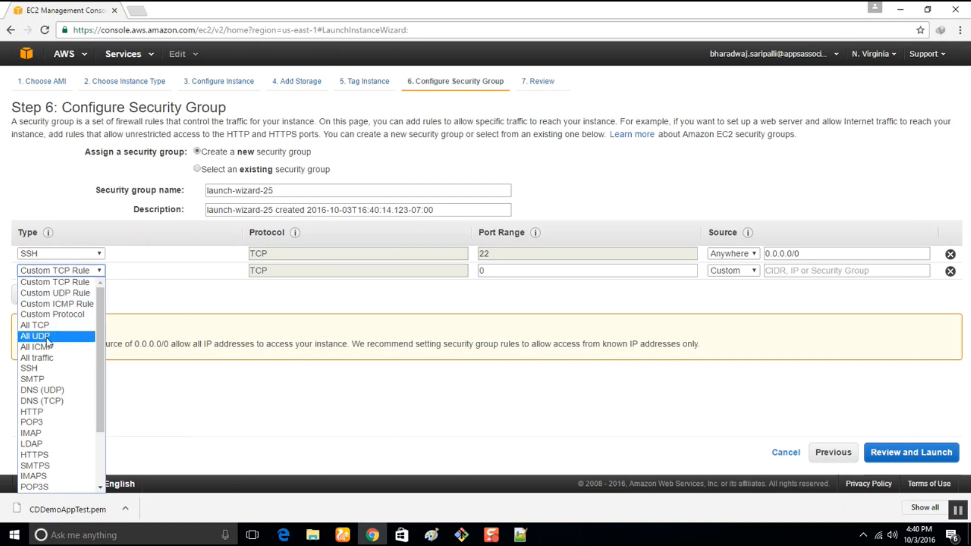
click(47, 411)
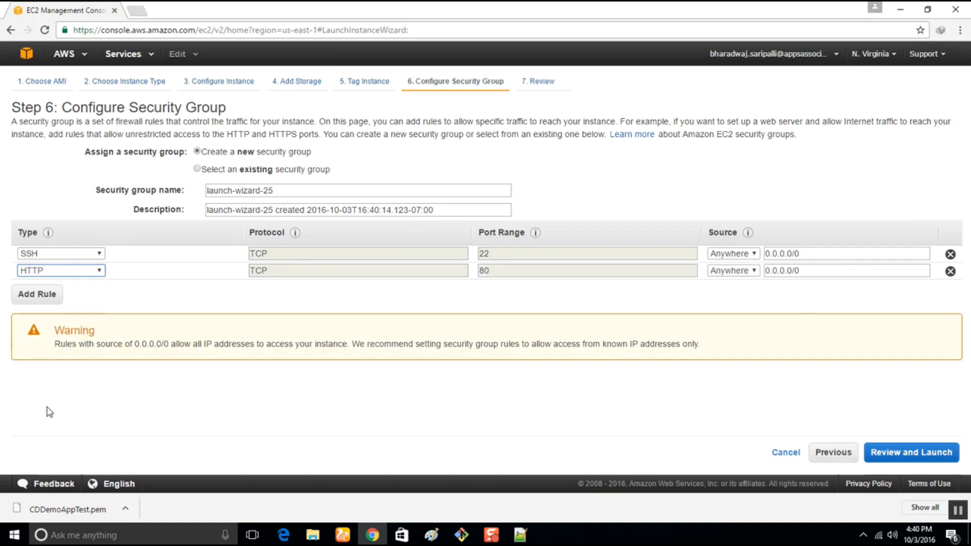
click(921, 453)
Launch the instances with the existing CDDemoAppTest key pair, acknowledging access to its private key file.
click(936, 454)
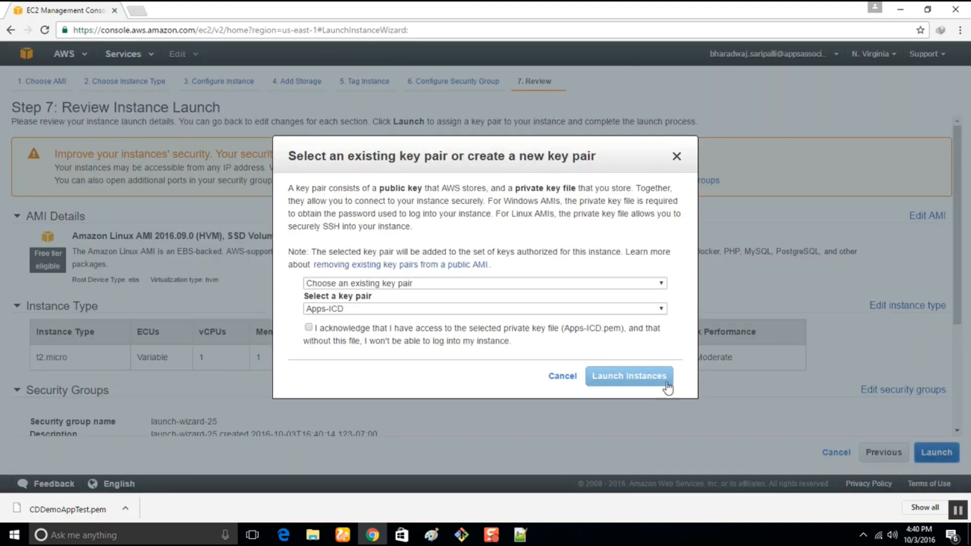
click(348, 311)
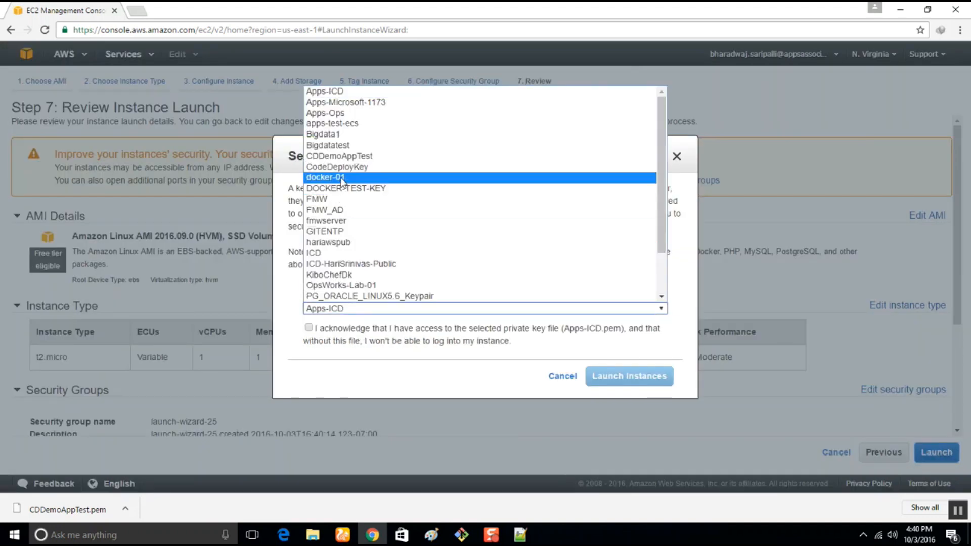
click(381, 157)
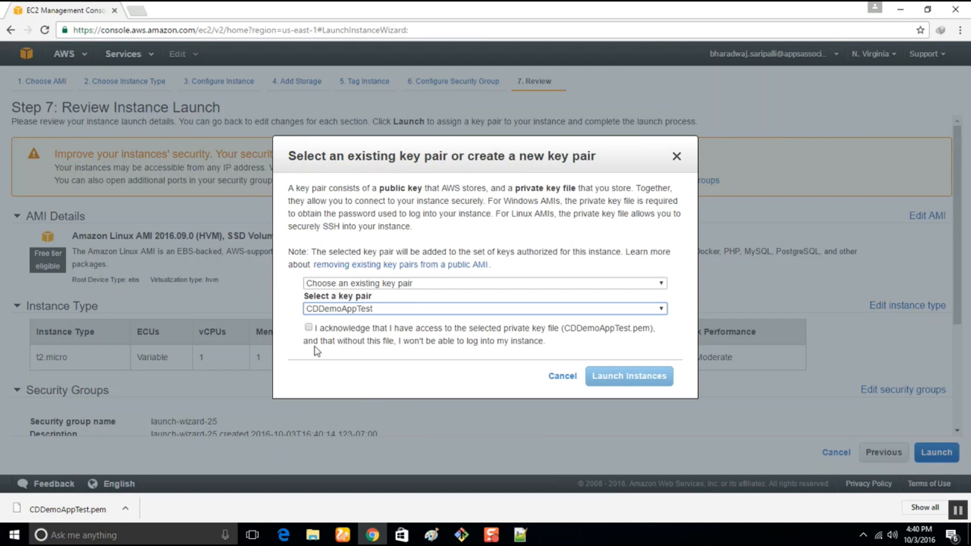
click(308, 328)
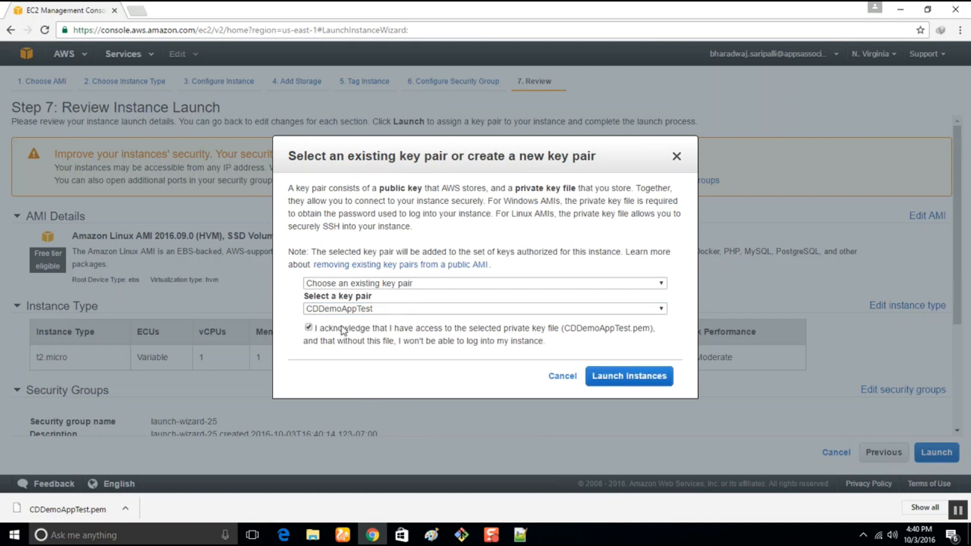
click(630, 374)
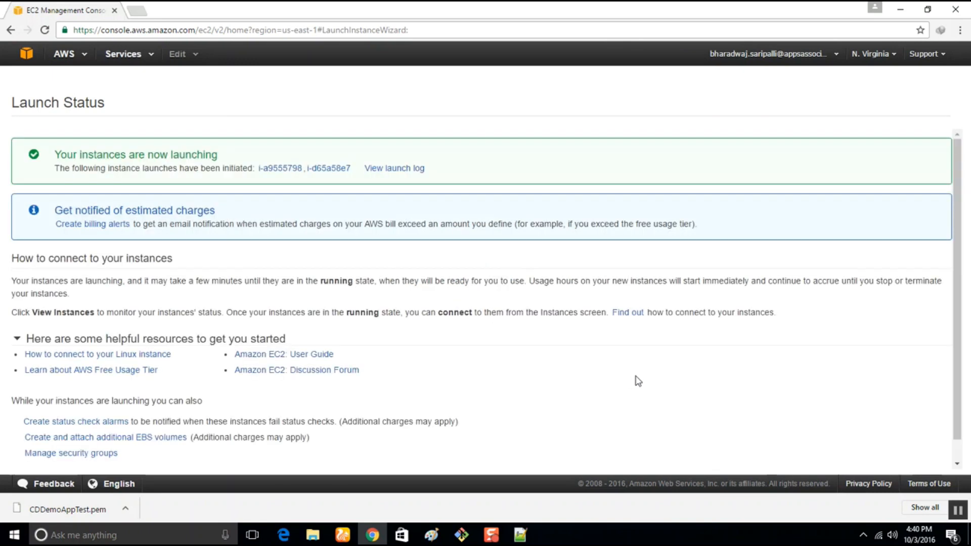
Open the first launched instance in a new browser tab, check its state and return to the launch status tab.
right_click(270, 172)
click(285, 176)
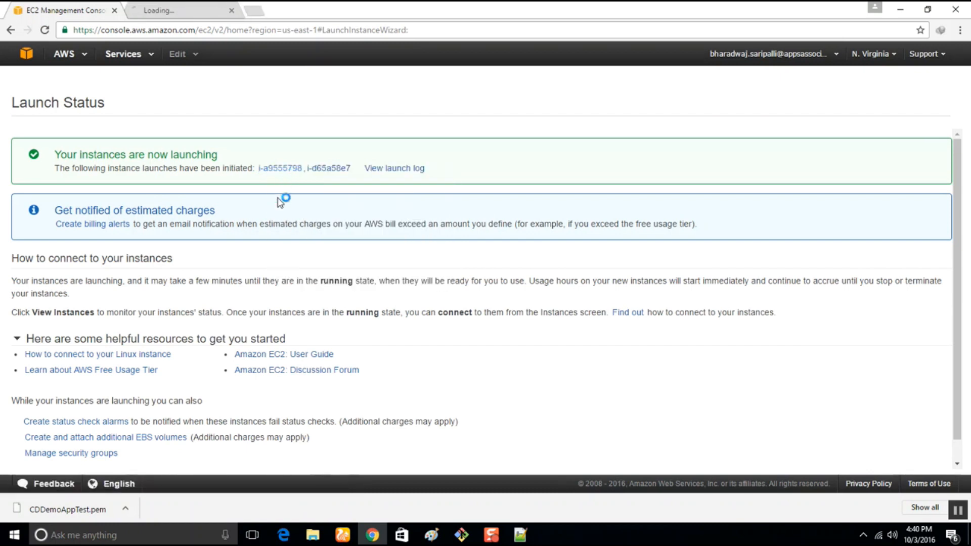
click(189, 7)
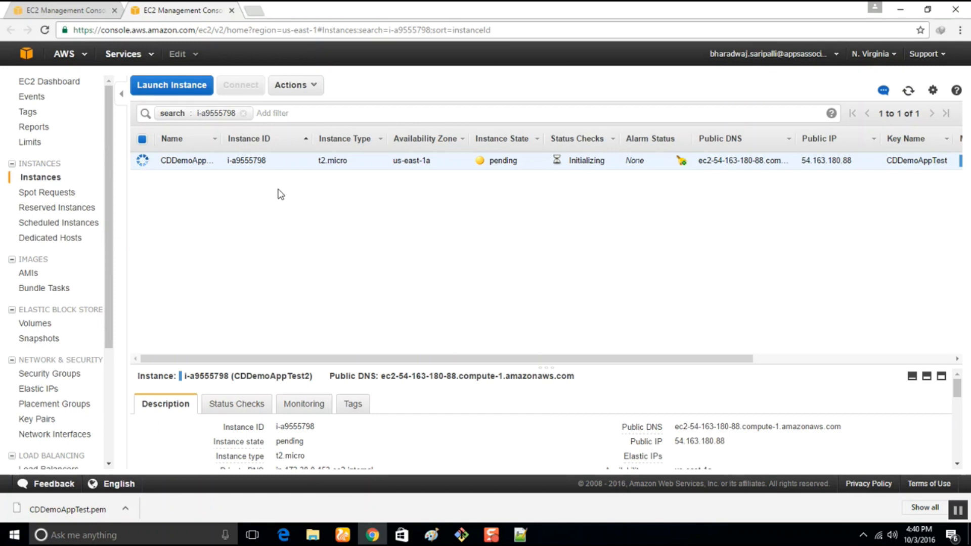
click(60, 10)
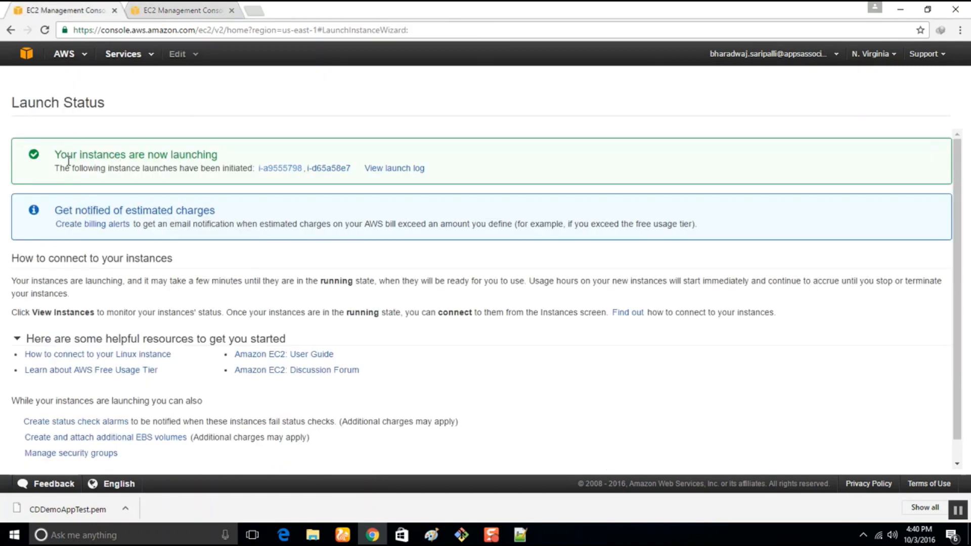
Go to the CodeDeploy service, open the CDDemoAppTest application, and select and expand its CDDemoAppTestGRP deployment group to review the details.
click(147, 56)
mouse_move(182, 200)
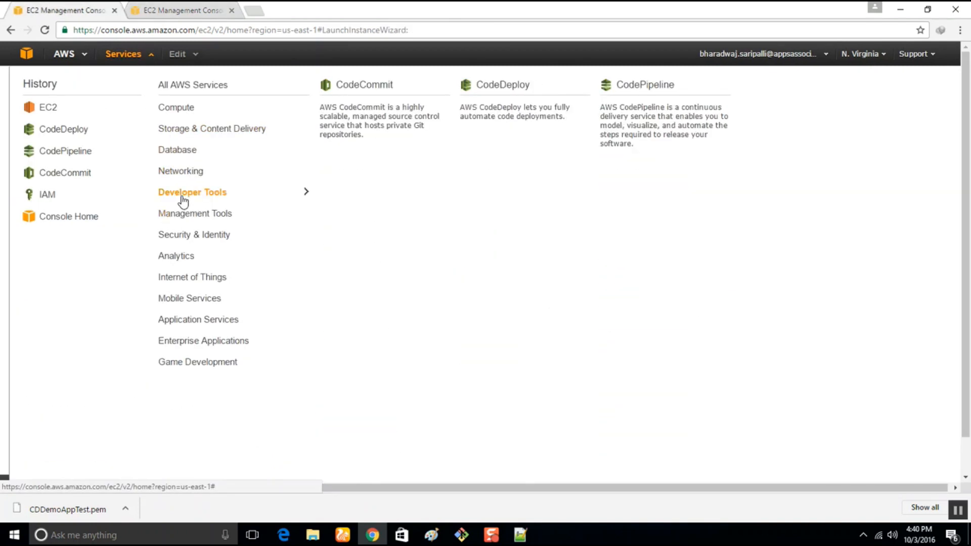
click(490, 119)
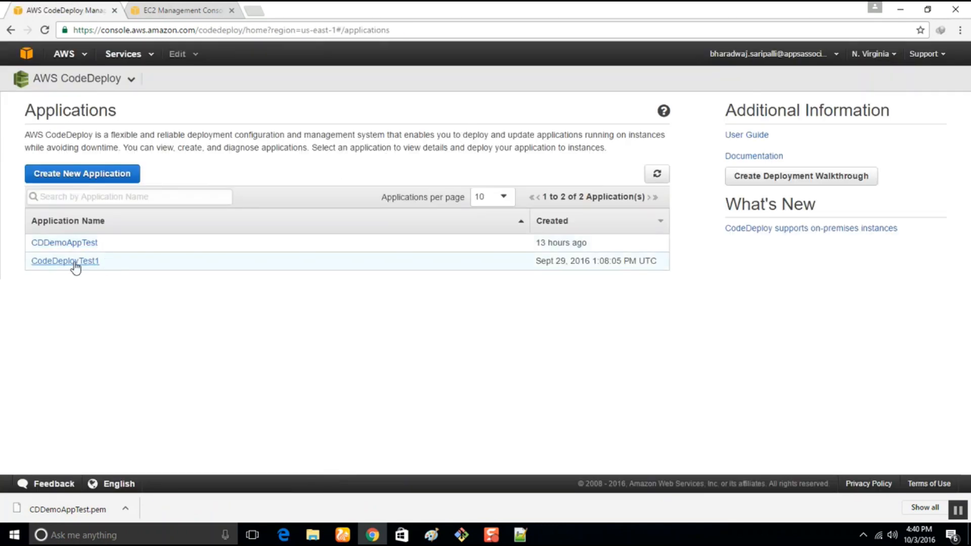
click(75, 245)
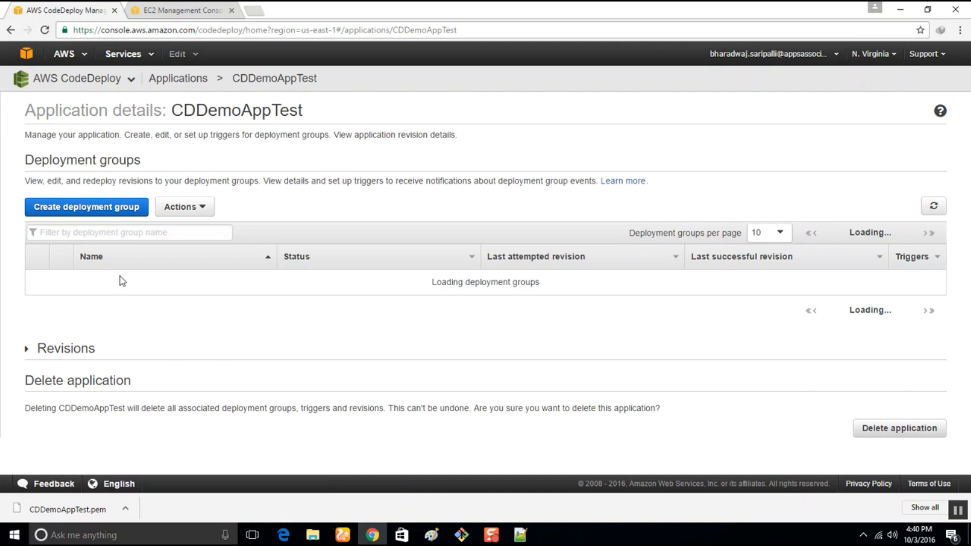
click(36, 279)
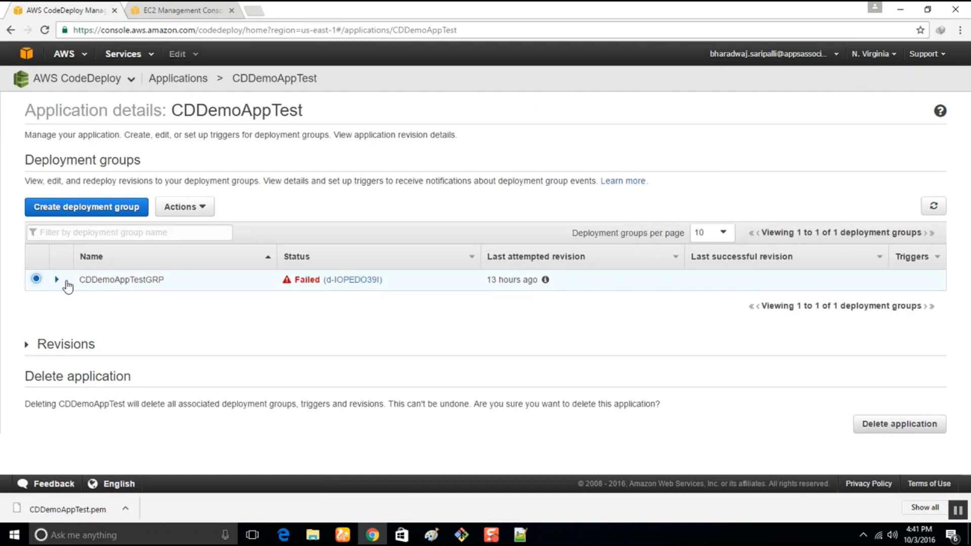
click(58, 280)
scroll(422, 348, down, 5)
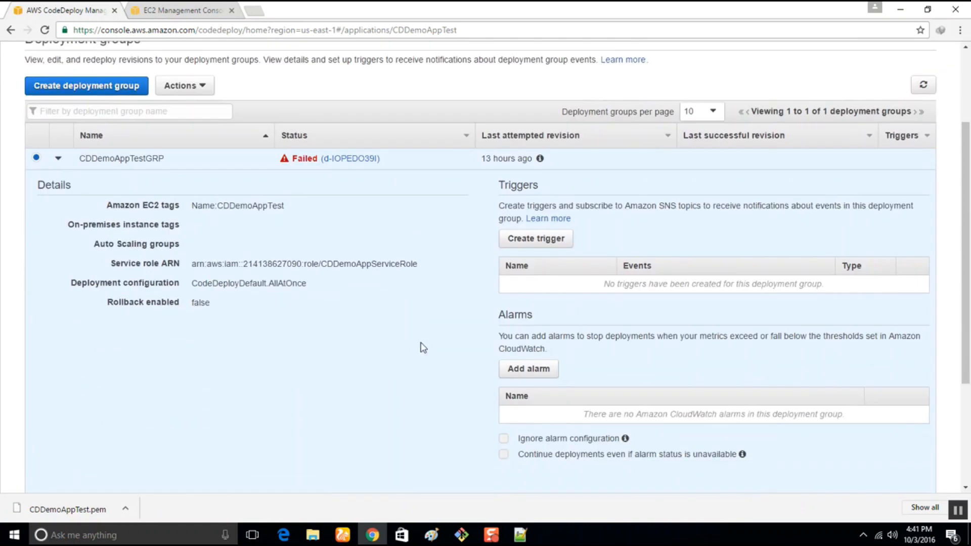
scroll(423, 349, up, 5)
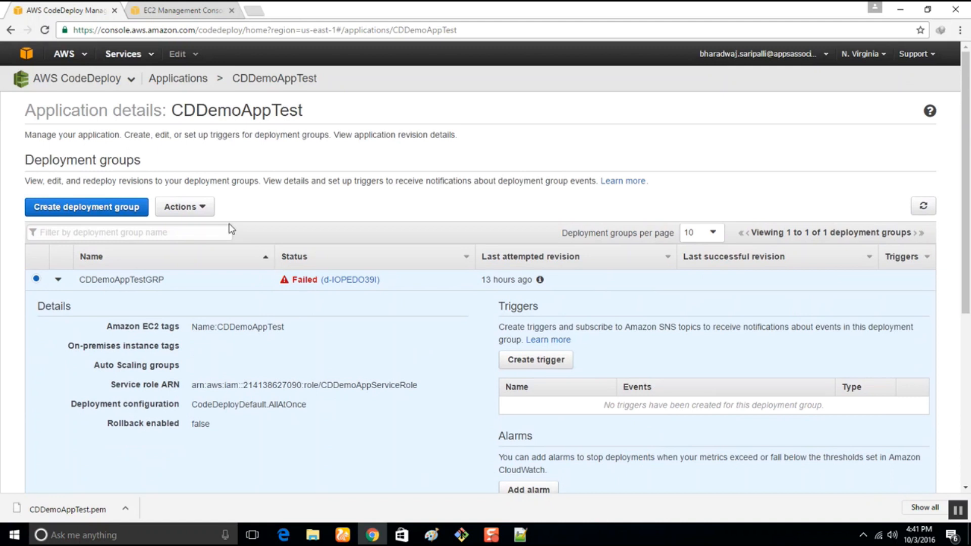
Edit the CDDemoAppTestGRP deployment group so its Amazon EC2 Name tag value is CDDemoAppTest2, and save the group.
click(195, 208)
click(184, 223)
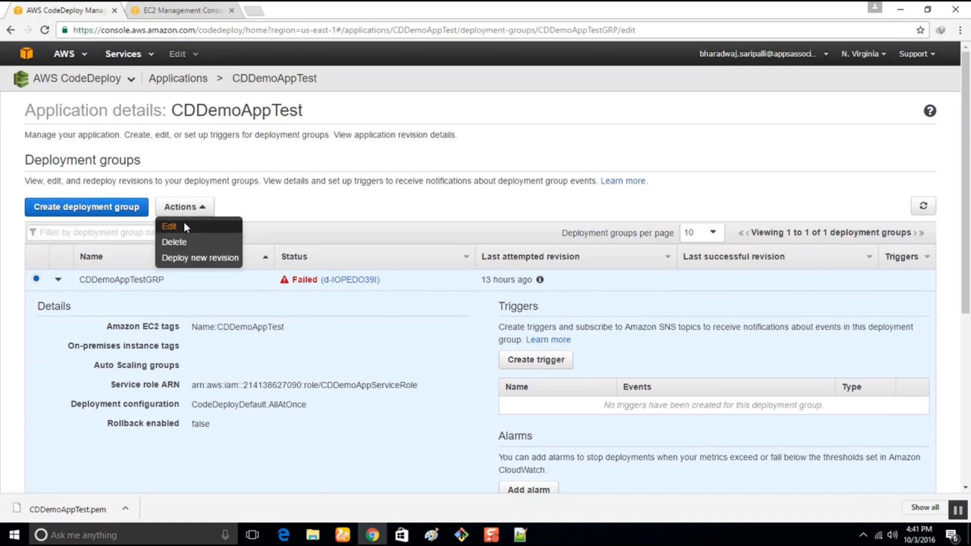
click(419, 422)
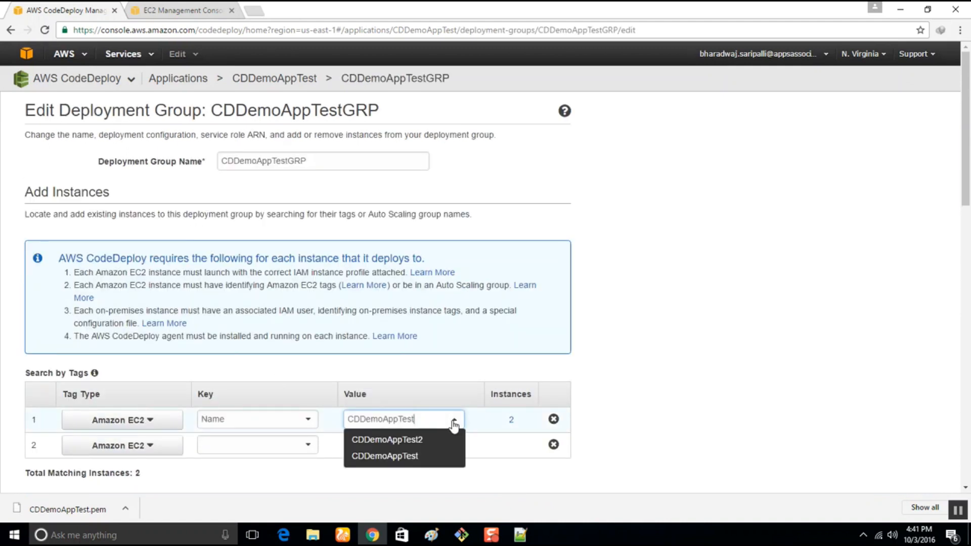
click(409, 441)
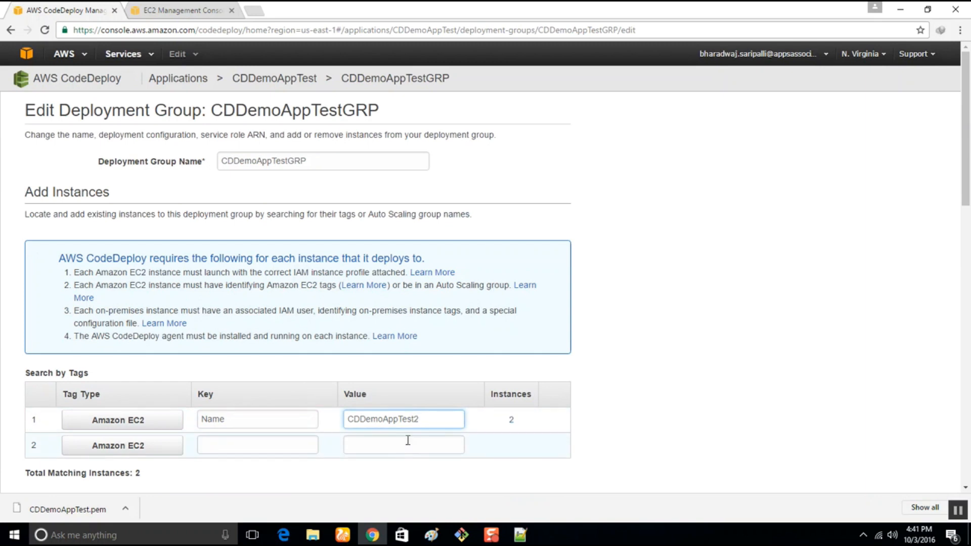
scroll(722, 353, down, 7)
scroll(486, 327, up, 6)
scroll(486, 327, down, 1)
scroll(486, 332, down, 8)
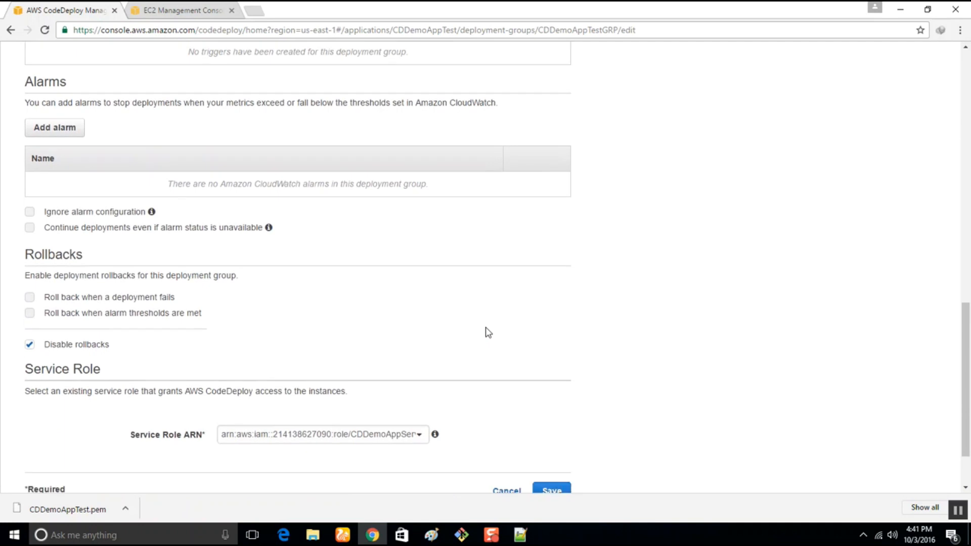
click(551, 416)
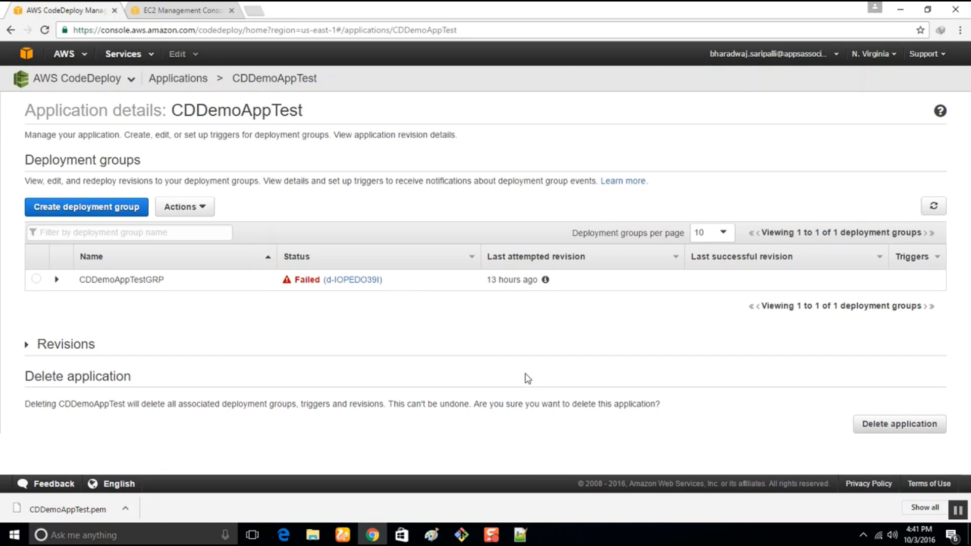
click(189, 6)
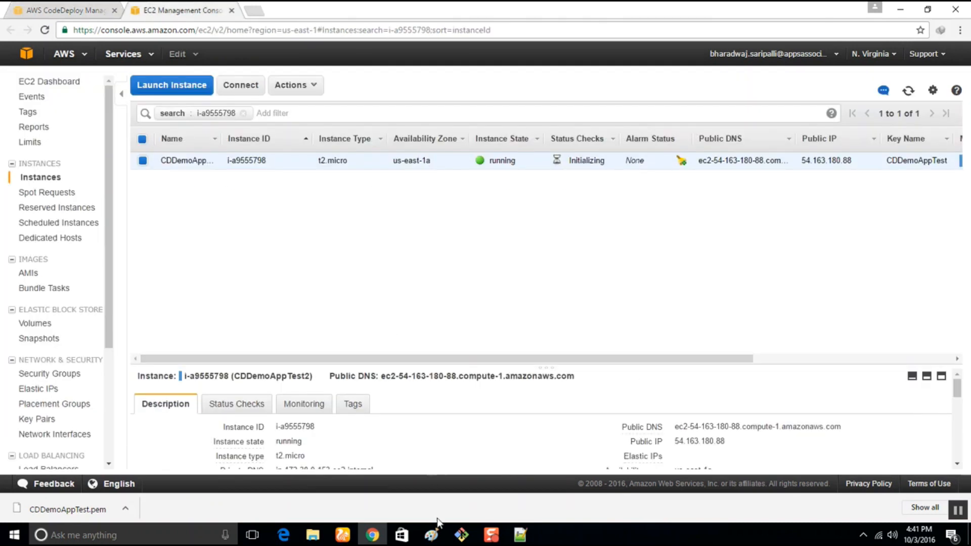
mouse_move(313, 536)
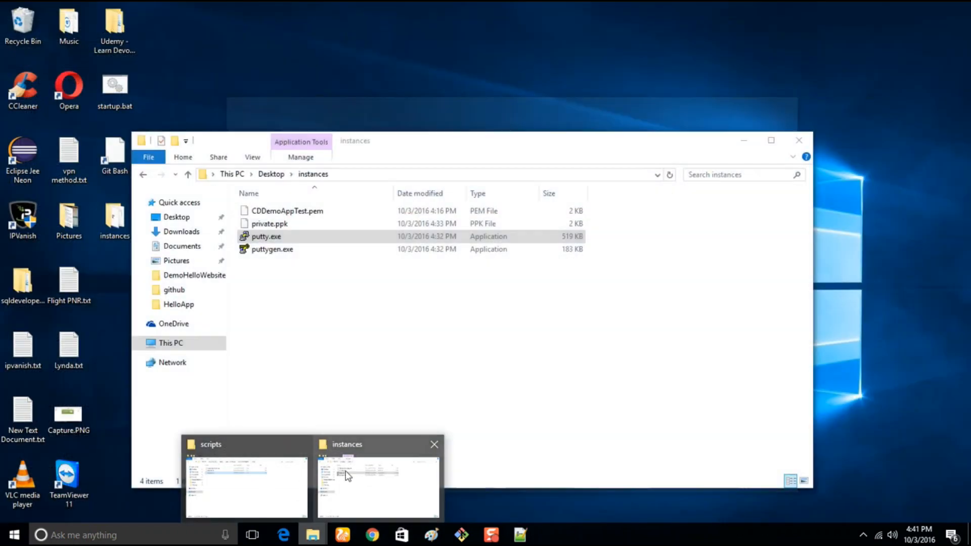
click(364, 478)
double_click(266, 236)
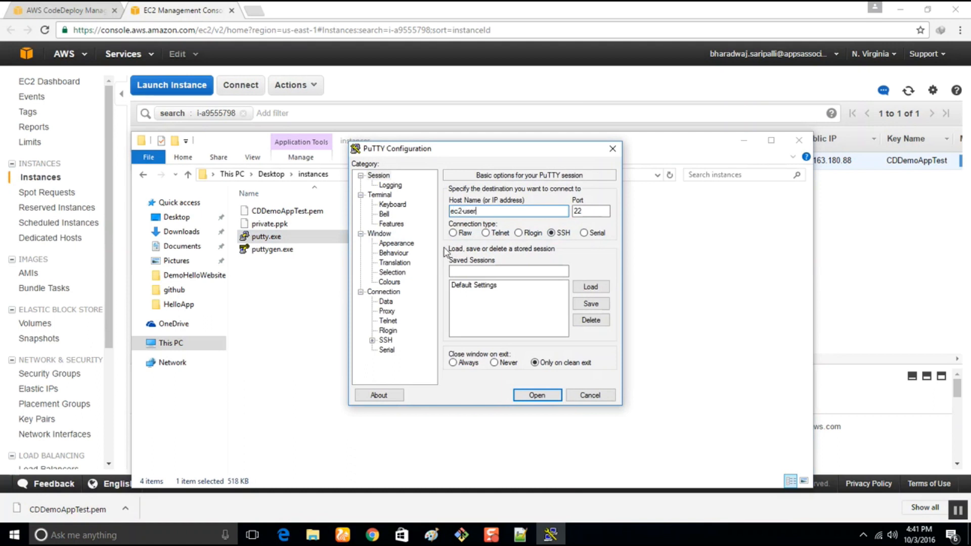
click(890, 274)
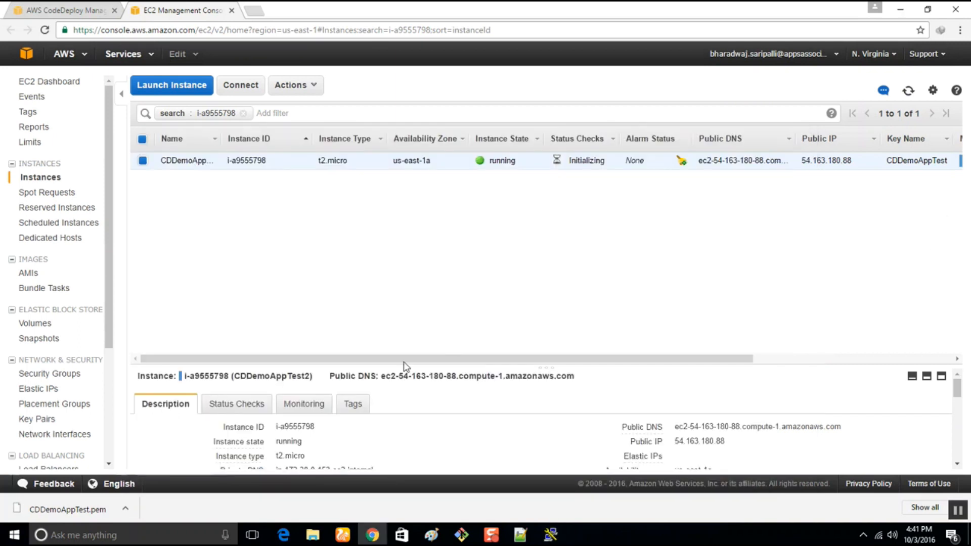
drag(382, 376, 623, 375)
key(super+c)
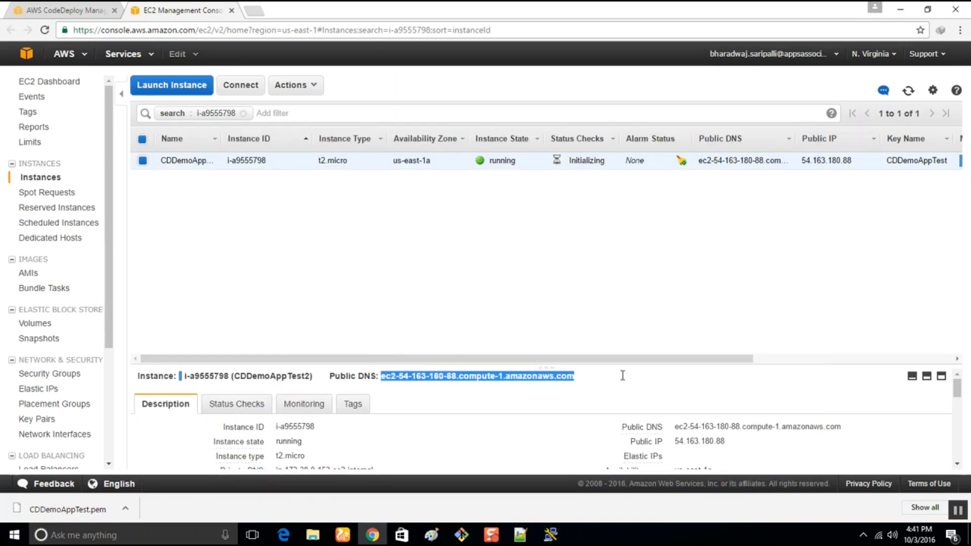
click(550, 534)
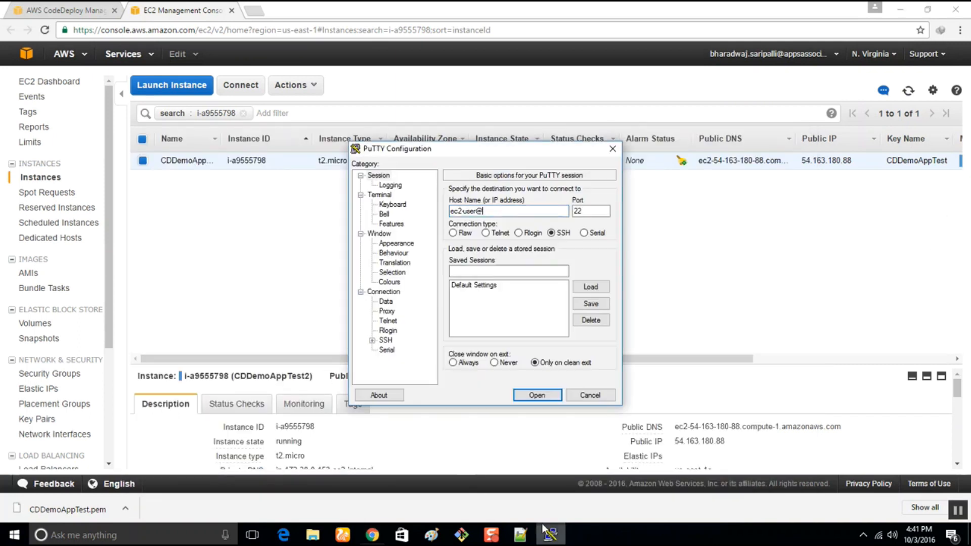
right_click(493, 209)
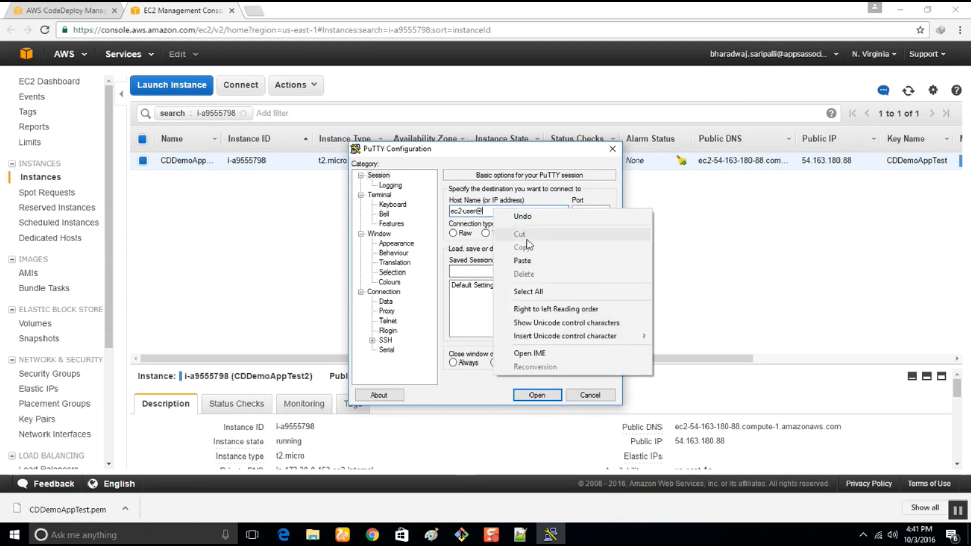
click(522, 261)
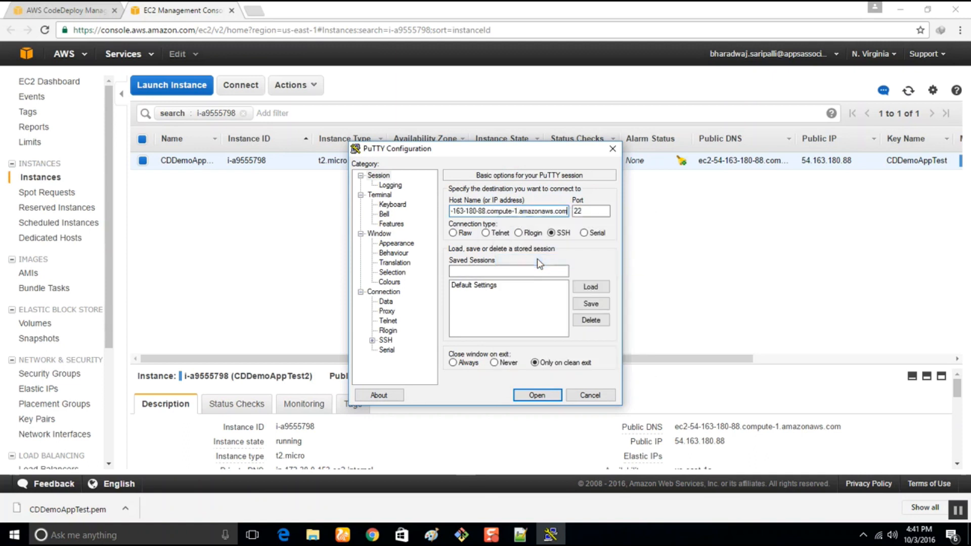
Set private.ppk as the private key file for SSH authentication and open the session to the instance.
click(373, 341)
click(396, 332)
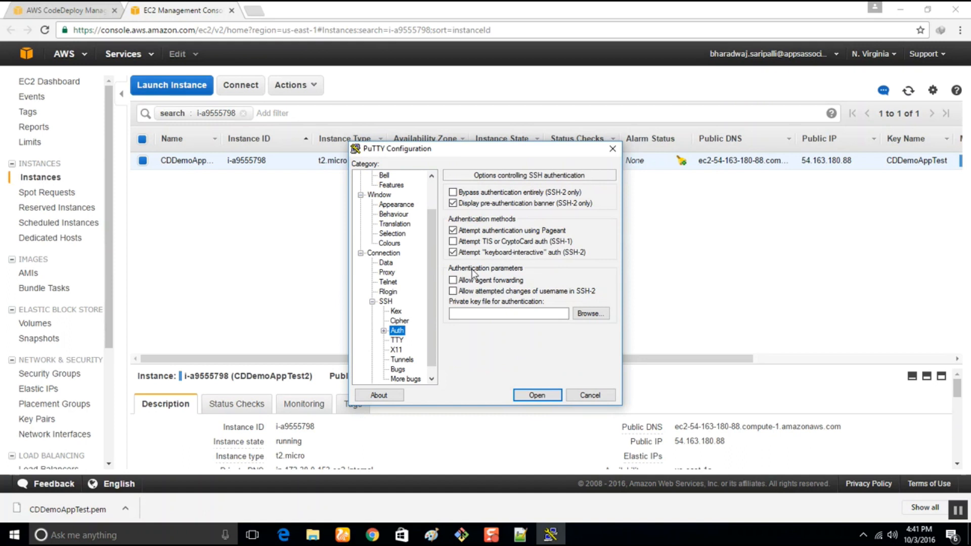
click(588, 314)
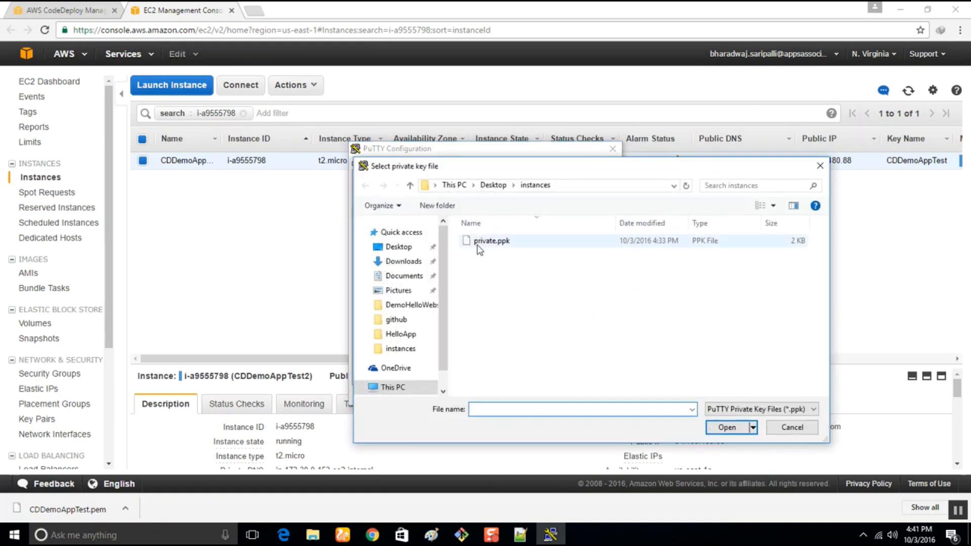
click(470, 252)
click(727, 427)
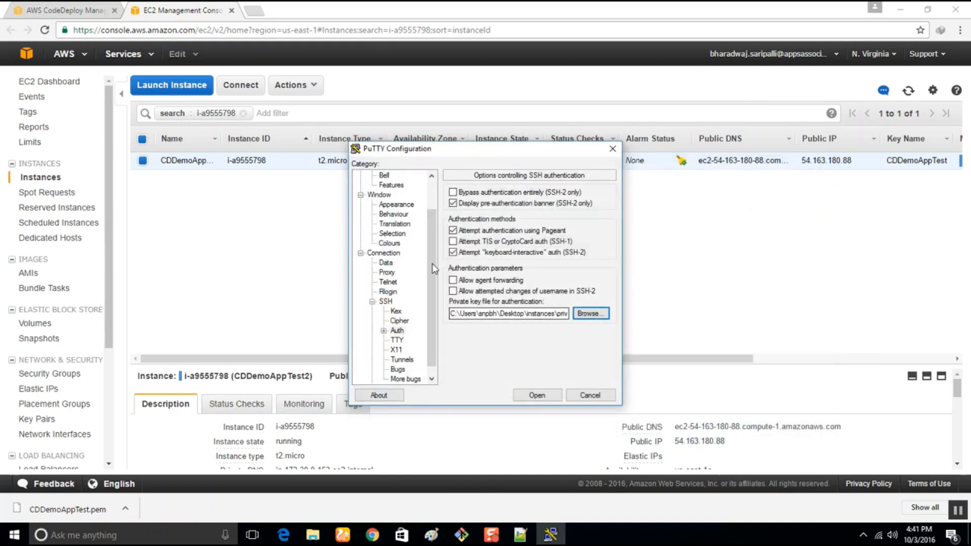
click(542, 397)
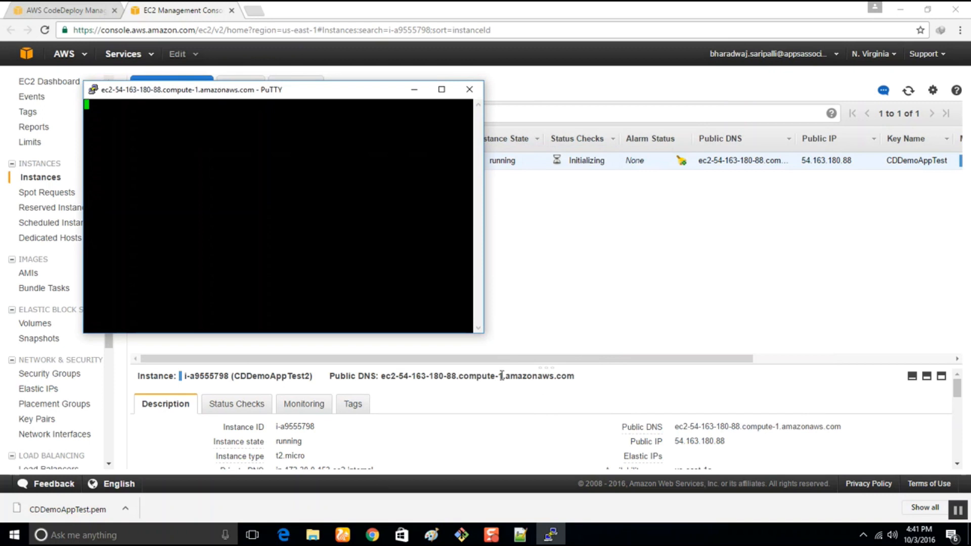
click(454, 350)
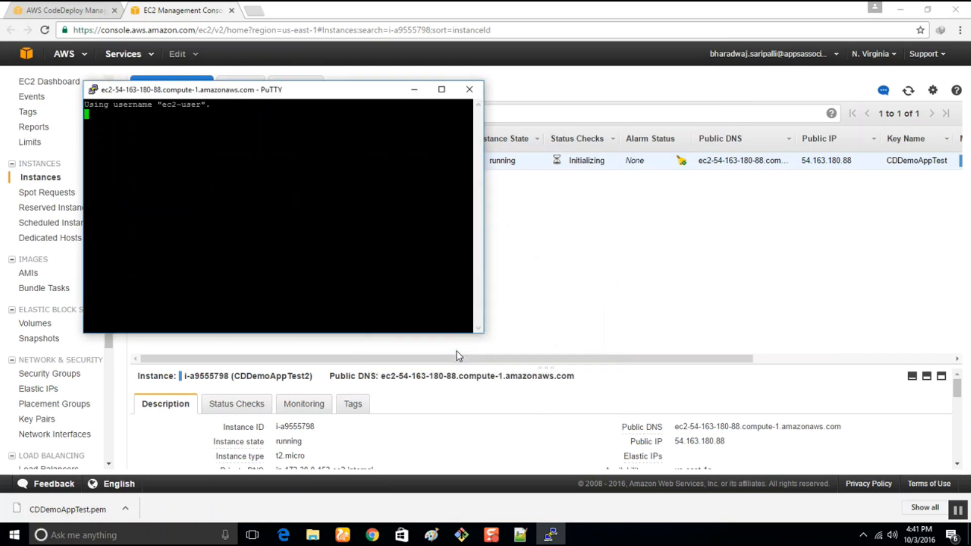
Search the web for "code deploy agent install" in a new tab and find the agent status command in the AWS install guide.
click(251, 11)
text(code)
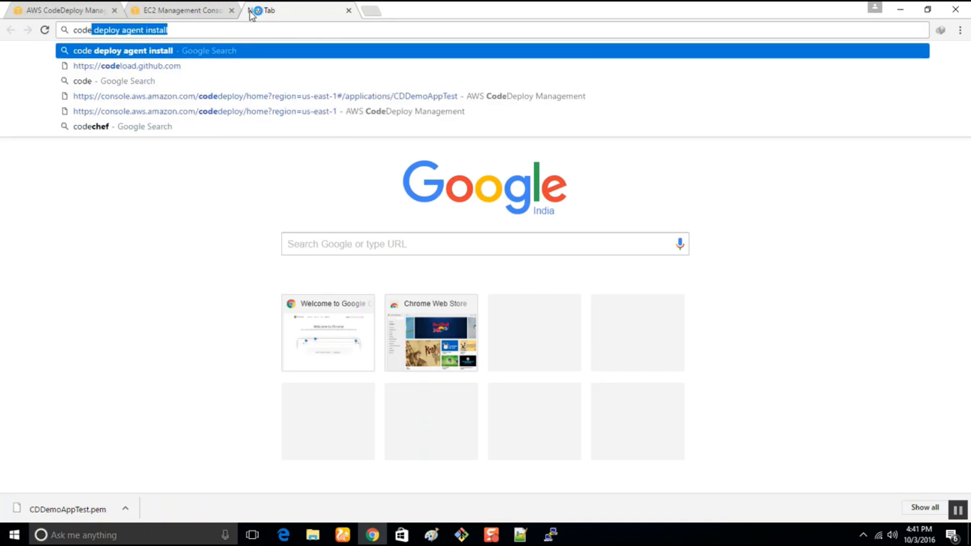
key(Return)
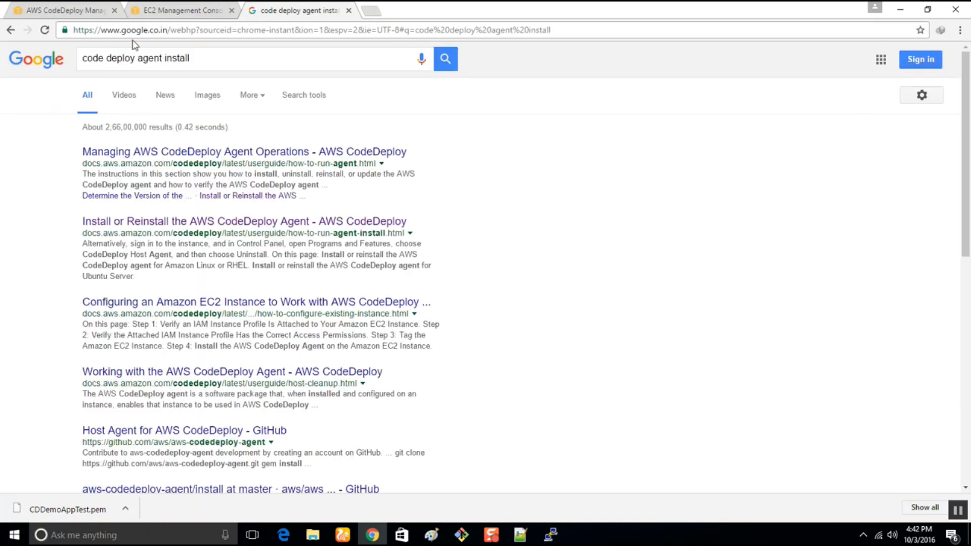
click(169, 222)
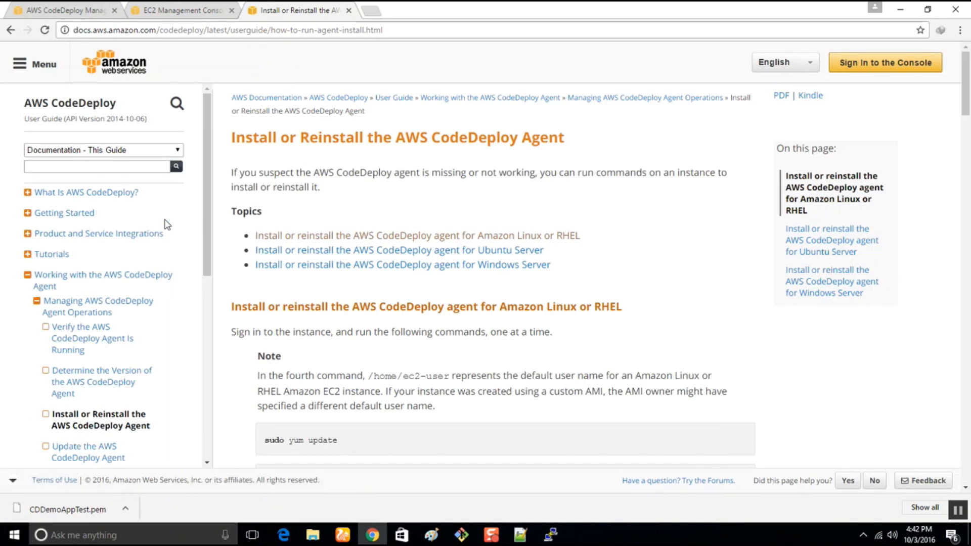
scroll(410, 360, down, 7)
scroll(410, 359, down, 6)
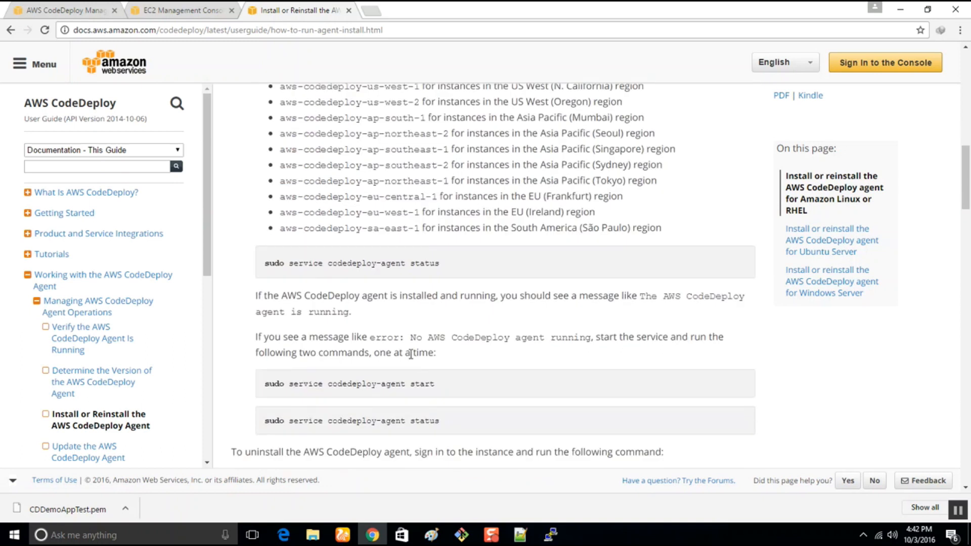
scroll(415, 350, down, 1)
Run the guide's command sudo service codedeploy-agent status in the SSH session and list the home directory with ls.
drag(447, 364, 265, 365)
key(super+c)
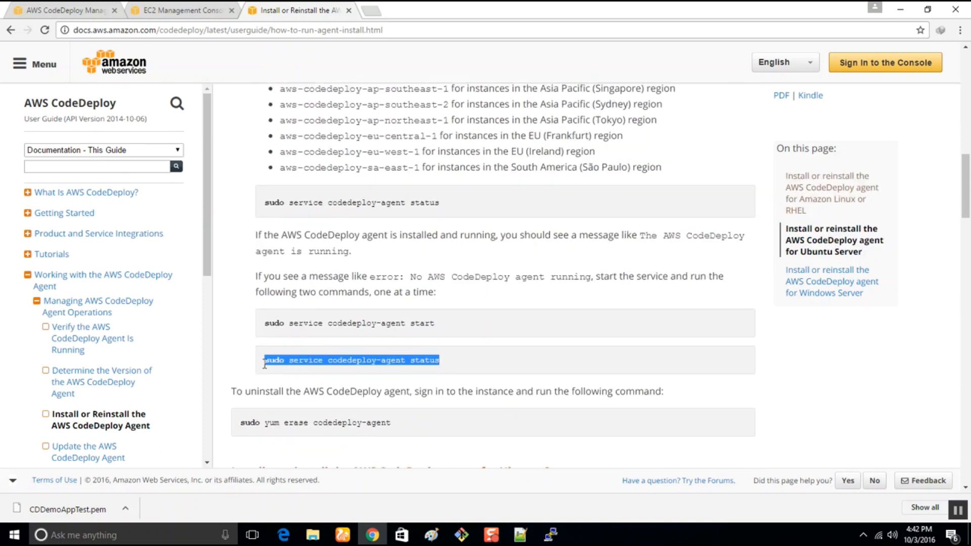
click(550, 535)
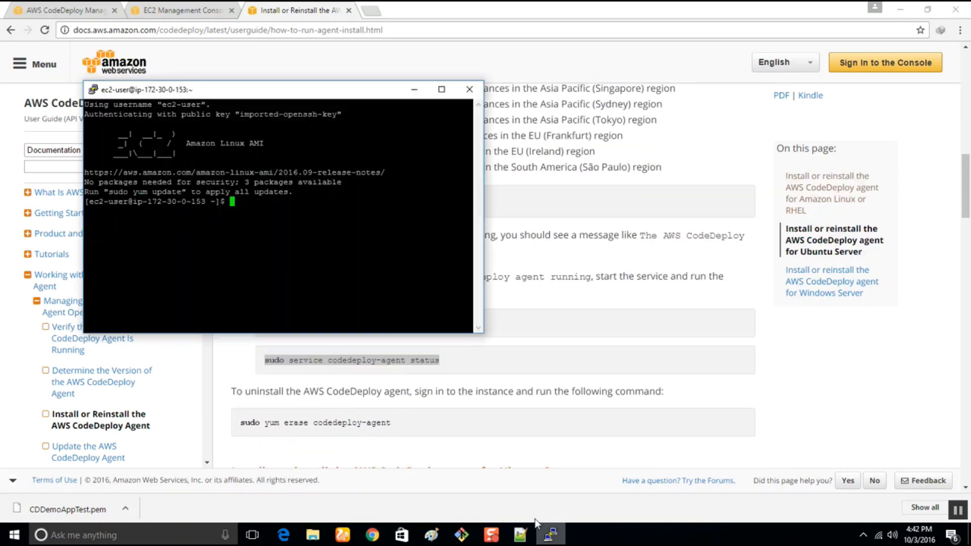
right_click(252, 207)
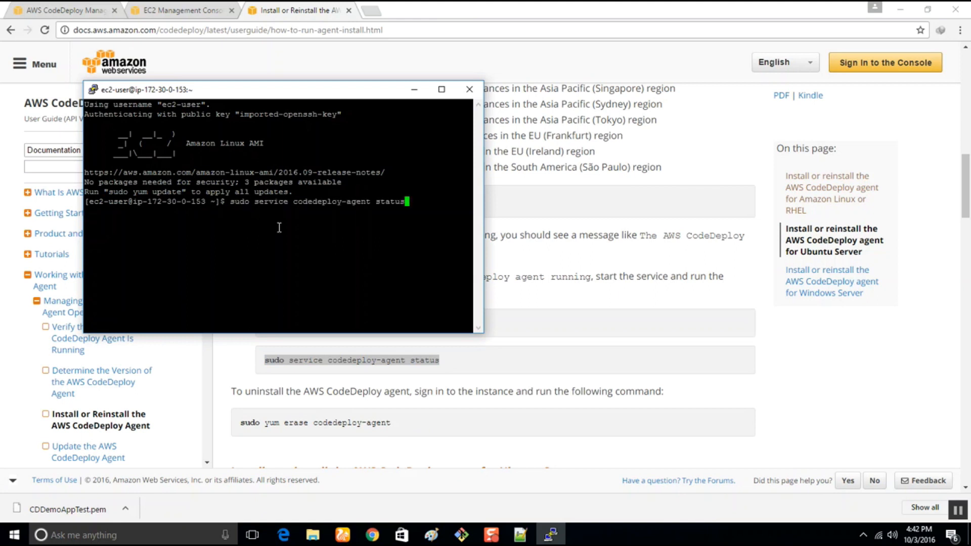
key(Return)
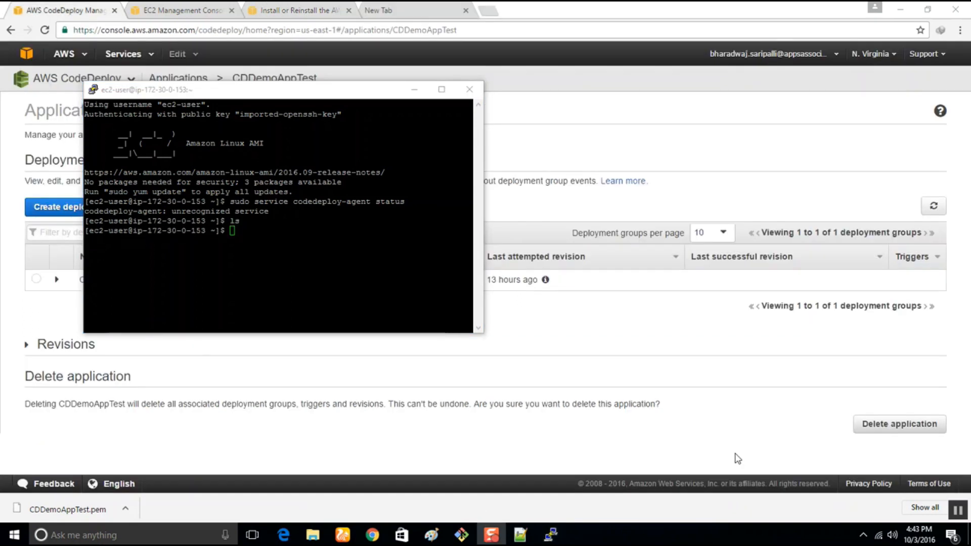
drag(184, 90, 401, 177)
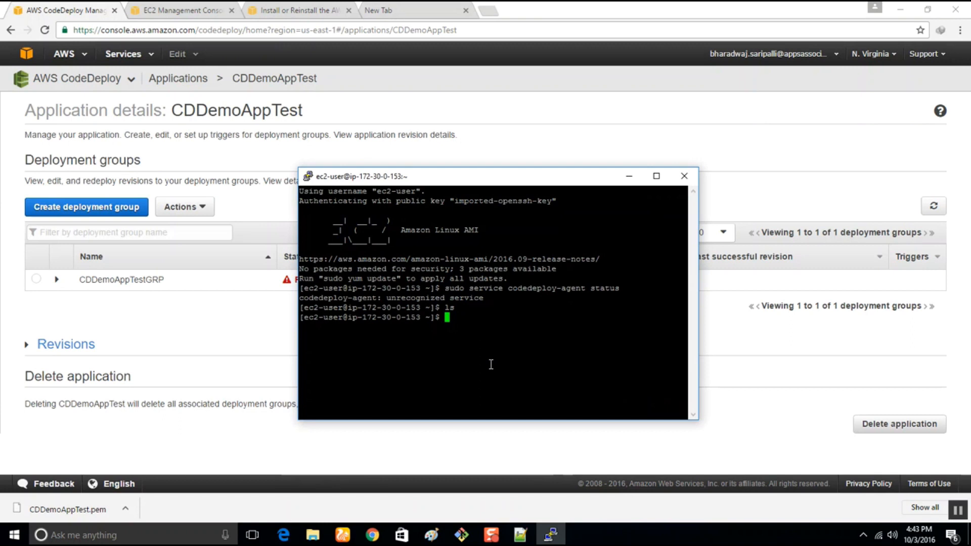
Go to the CodePipeline service and open the CPDemoAppTEST pipeline.
click(138, 61)
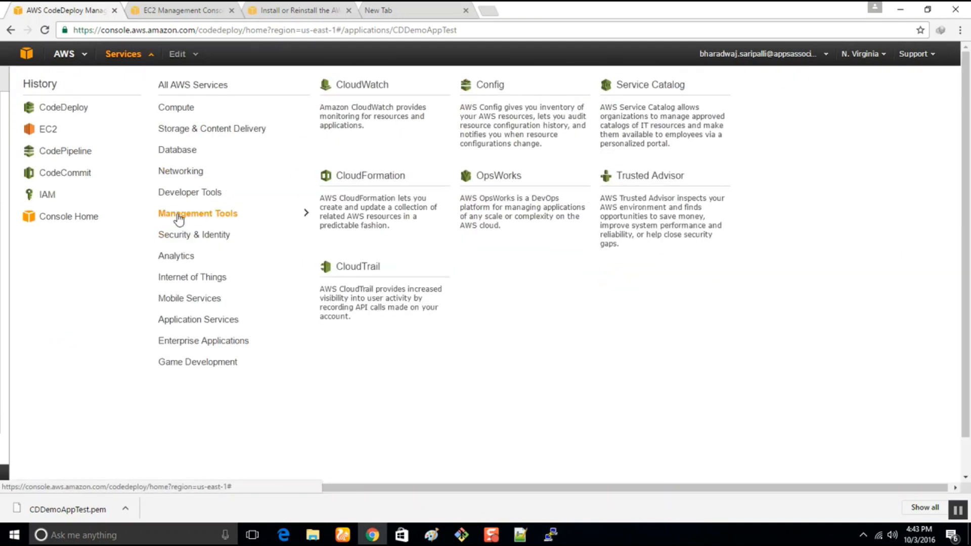
mouse_move(177, 202)
click(672, 124)
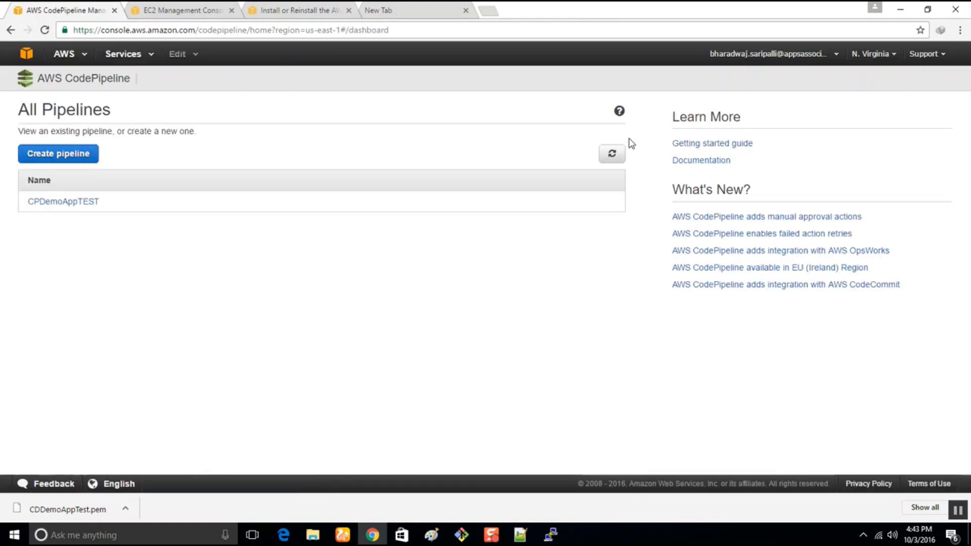
click(71, 202)
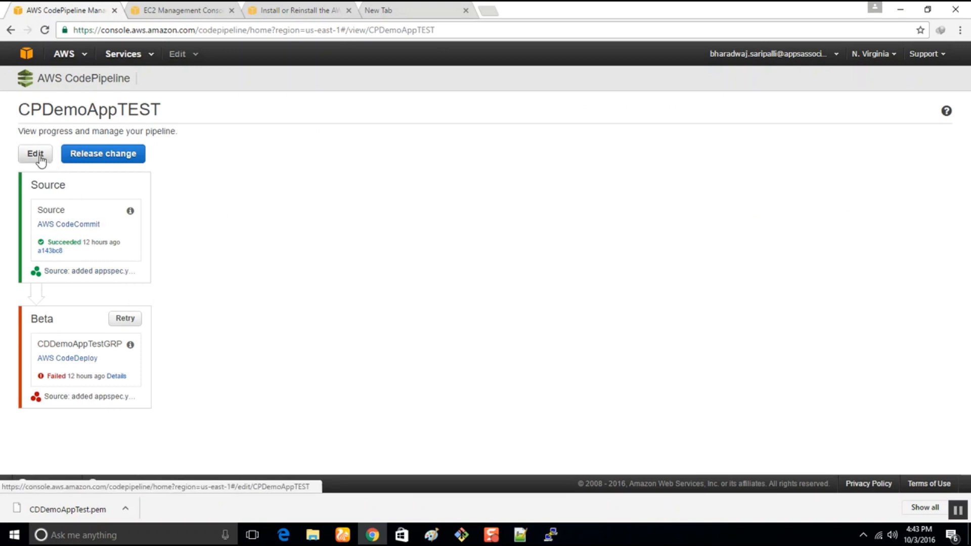
Retry the failed CDDemoAppTestGRP action in the pipeline's Beta stage, close the retry dialog and return to the SSH terminal.
click(125, 319)
click(566, 248)
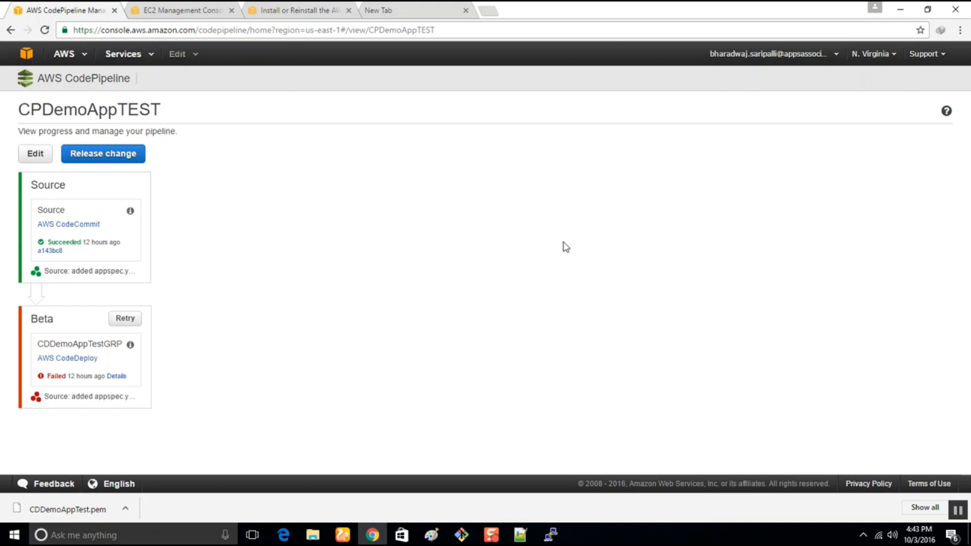
click(127, 321)
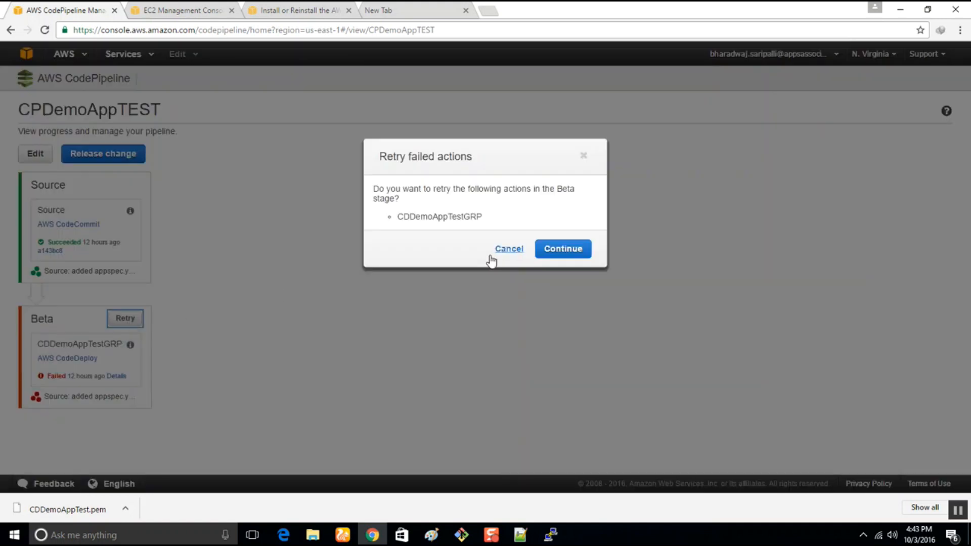
drag(390, 190, 569, 211)
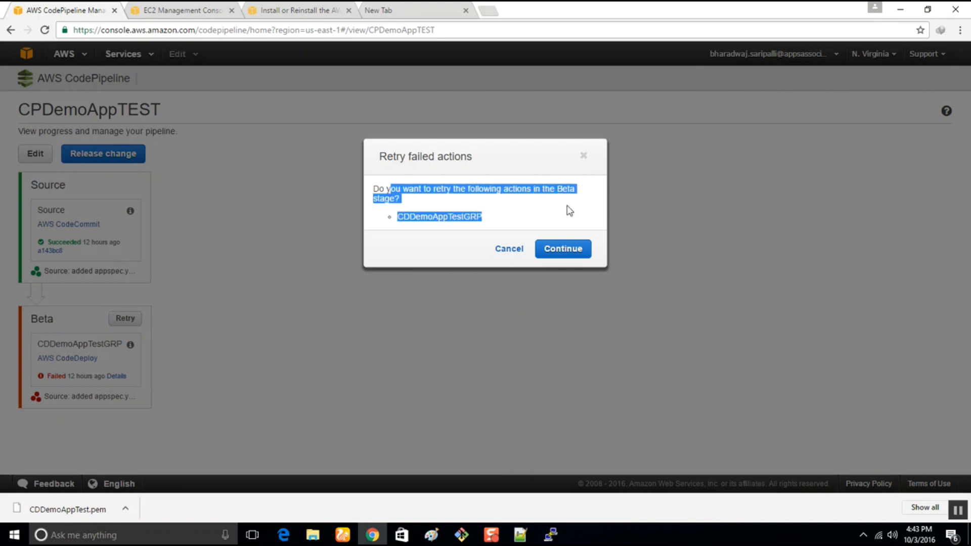
click(565, 248)
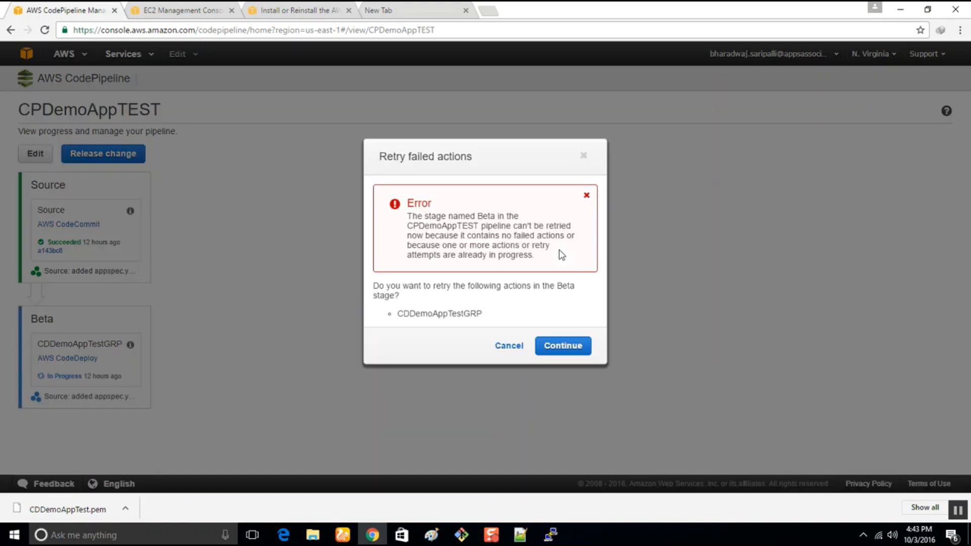
click(584, 156)
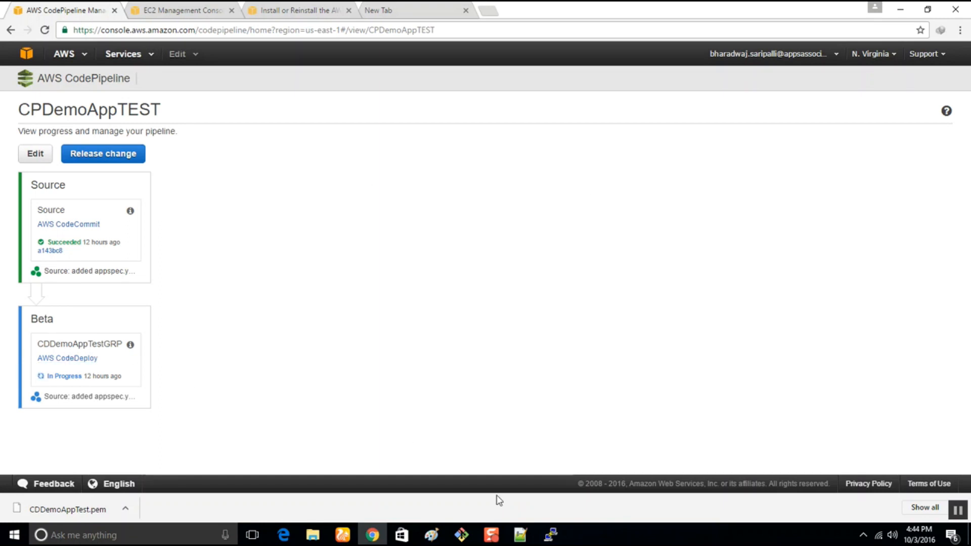
click(551, 535)
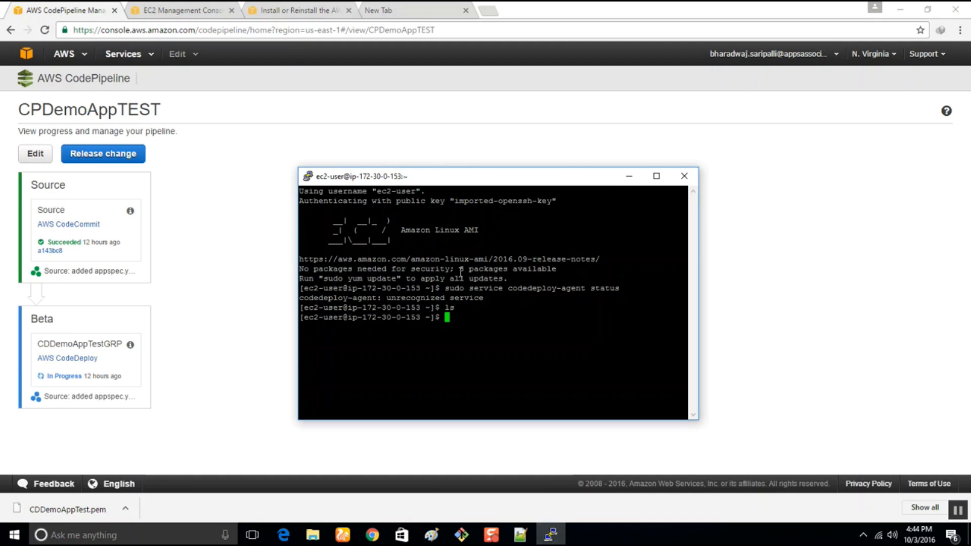
drag(434, 187, 524, 138)
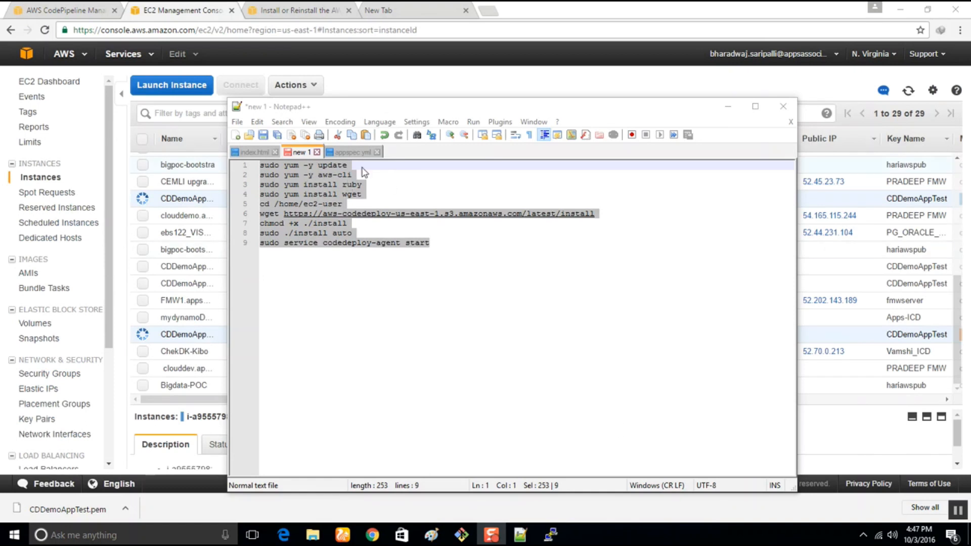
Leave the Notepad++ script and start a new EC2 launch from Amazon Linux AMI 2016.09.0, keeping the default instance type.
drag(352, 175, 259, 176)
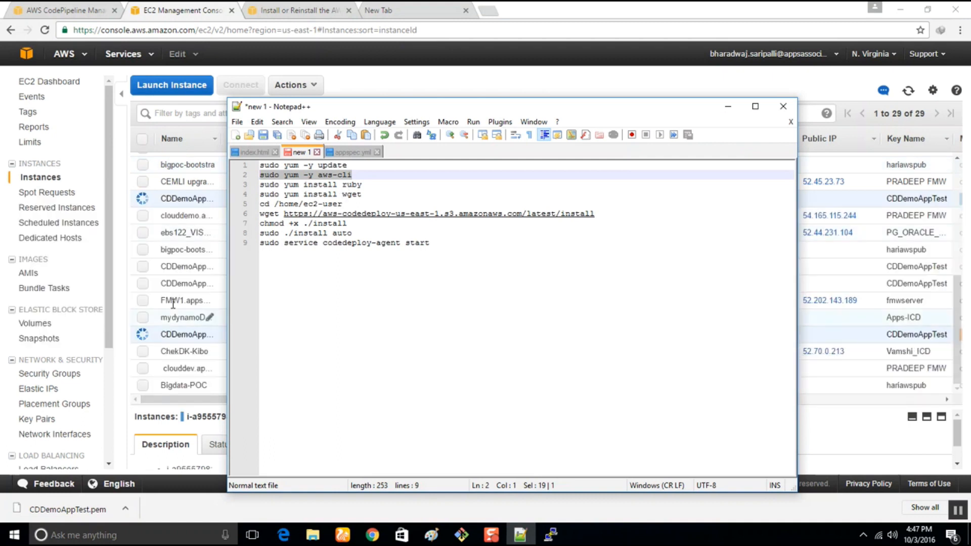
click(728, 107)
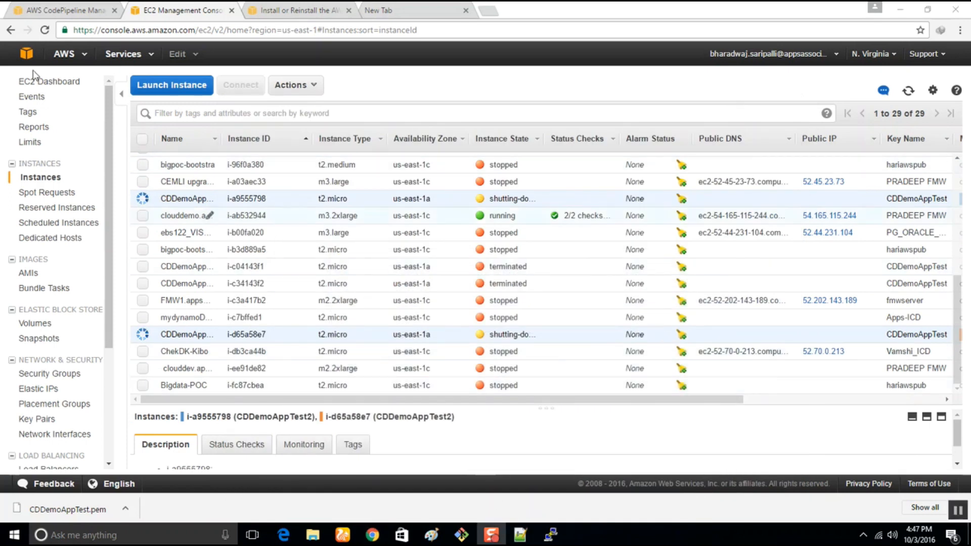
click(177, 85)
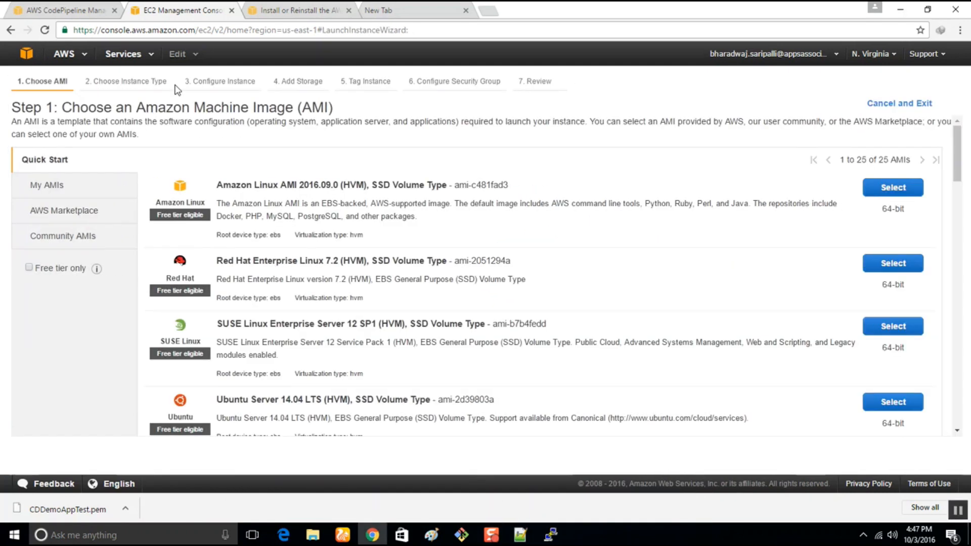
click(915, 193)
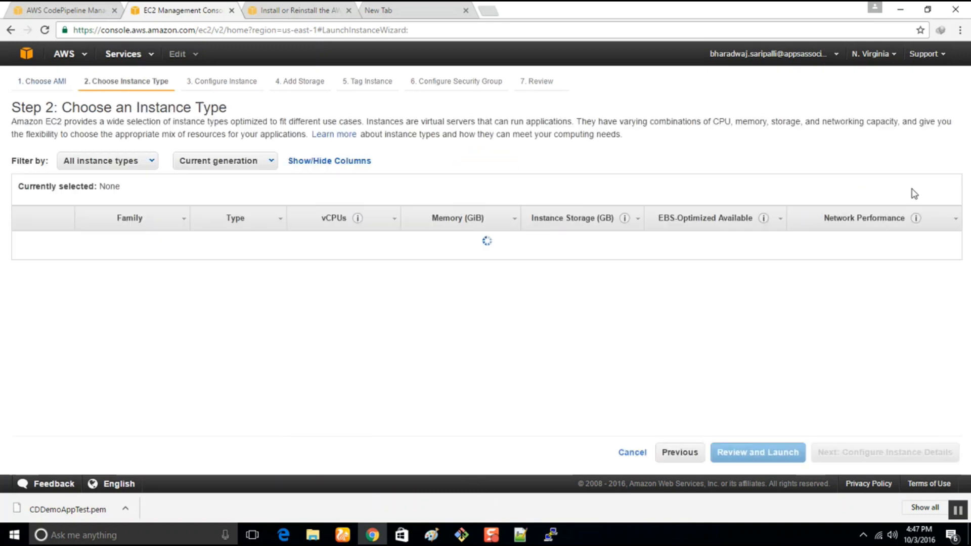
click(829, 454)
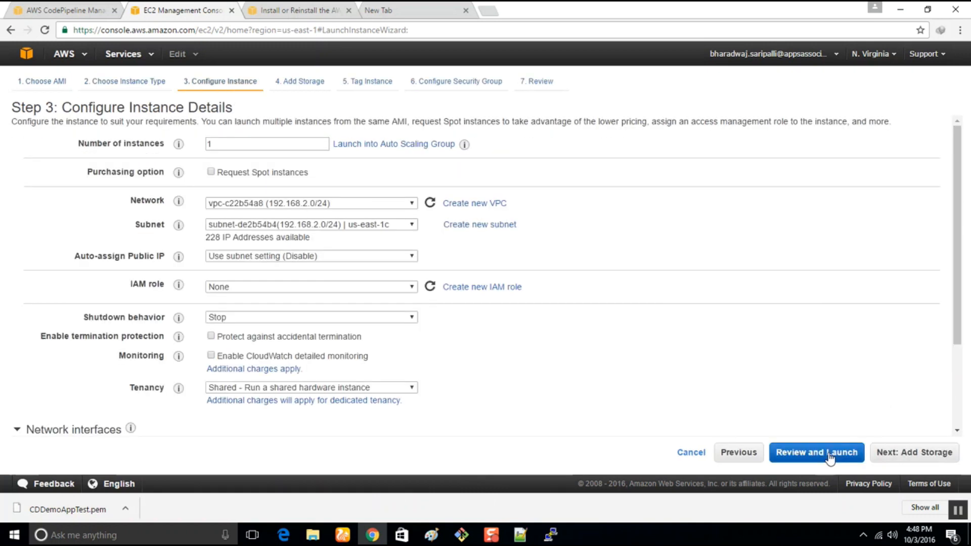
Configure 2 instances in network vpc-0c5ff26b (172.30.0.0/16) with the IAM role CDDemoAppInstanceRole.
double_click(210, 146)
text(2)
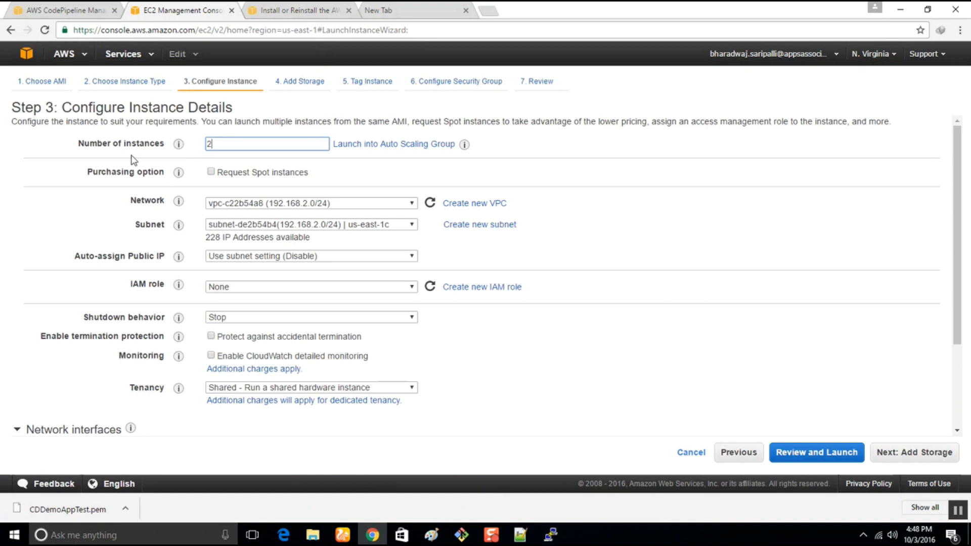
click(276, 262)
click(582, 306)
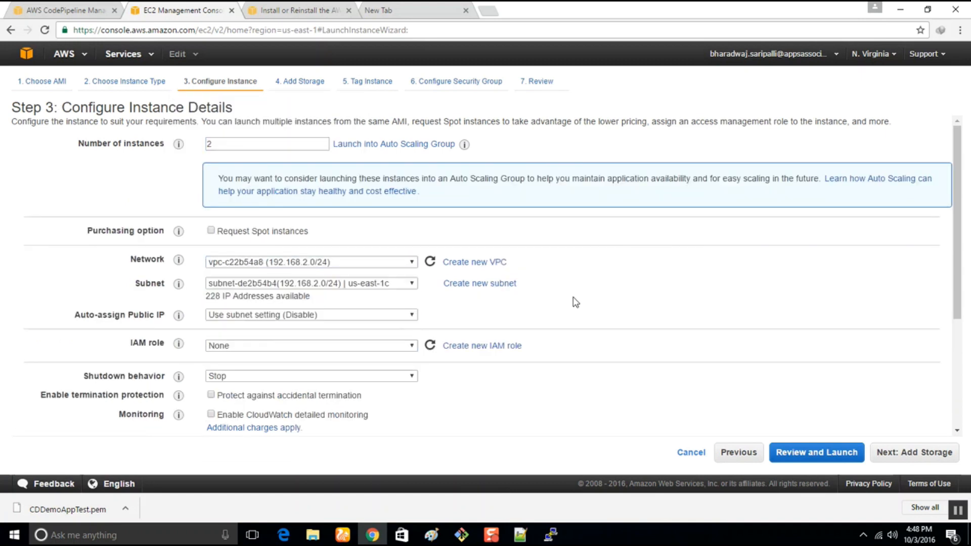
click(336, 263)
click(278, 327)
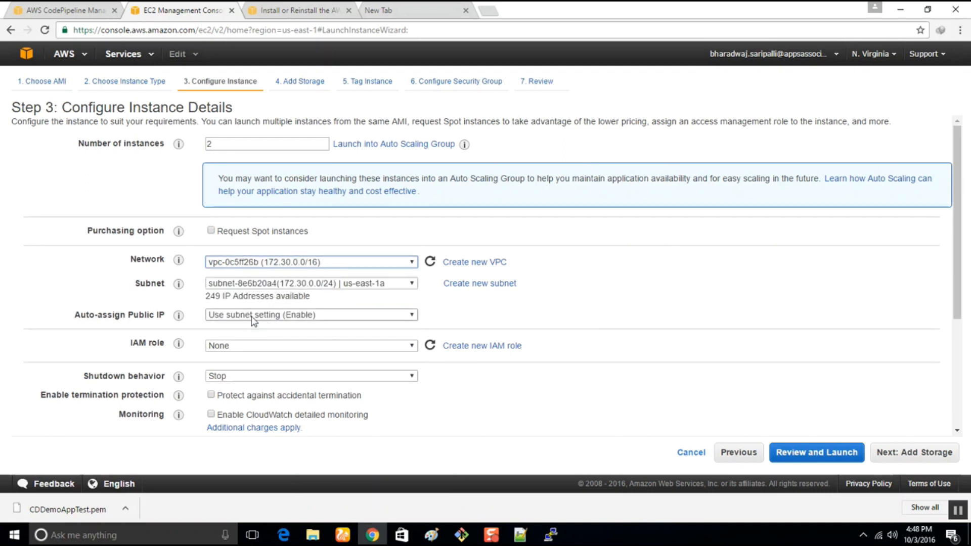
click(243, 346)
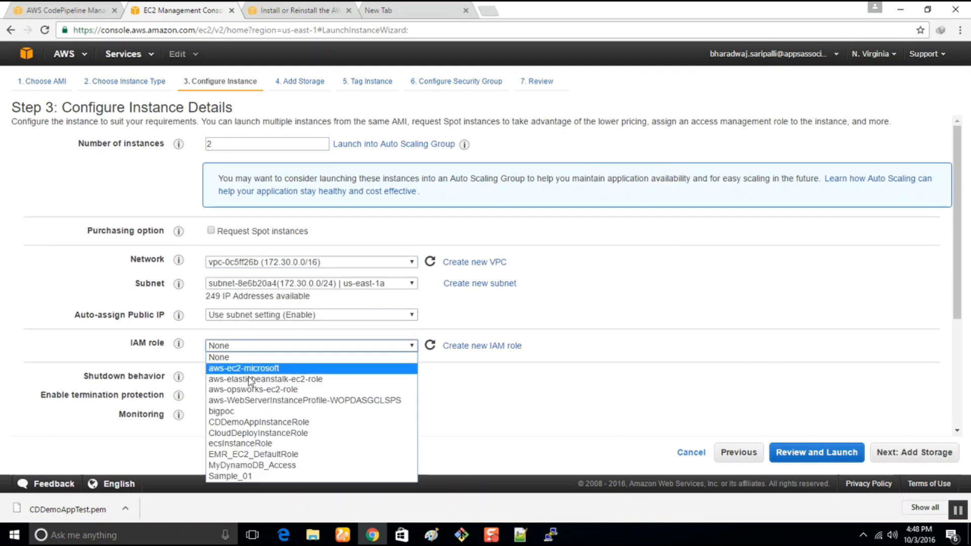
click(262, 428)
Copy all nine agent install commands from Notepad++ into the user data text under the instances' advanced details.
scroll(405, 408, down, 4)
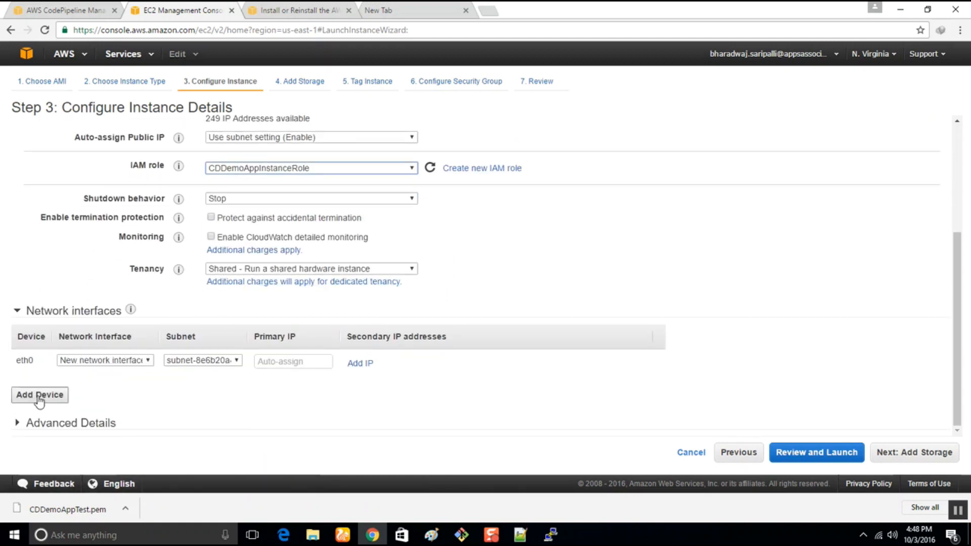
click(41, 427)
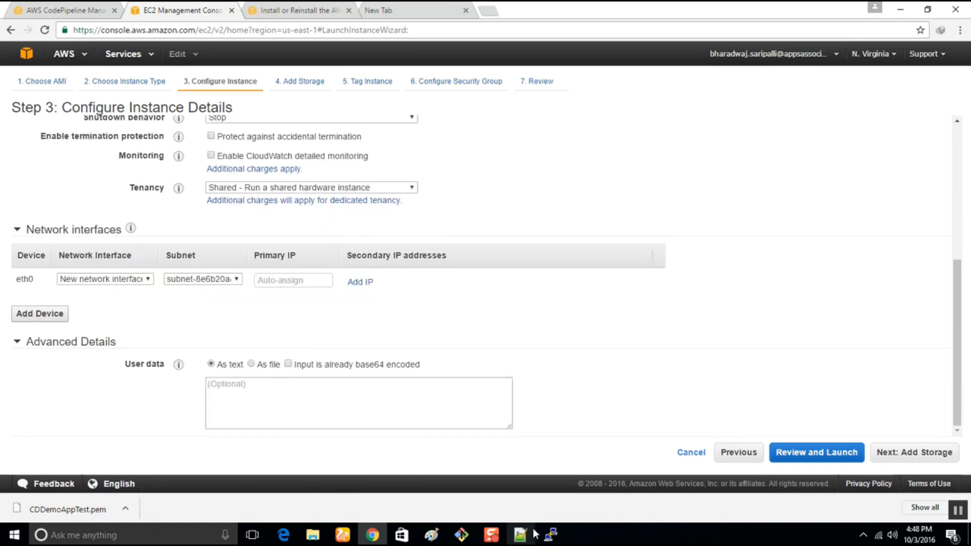
click(526, 537)
drag(444, 252, 171, 160)
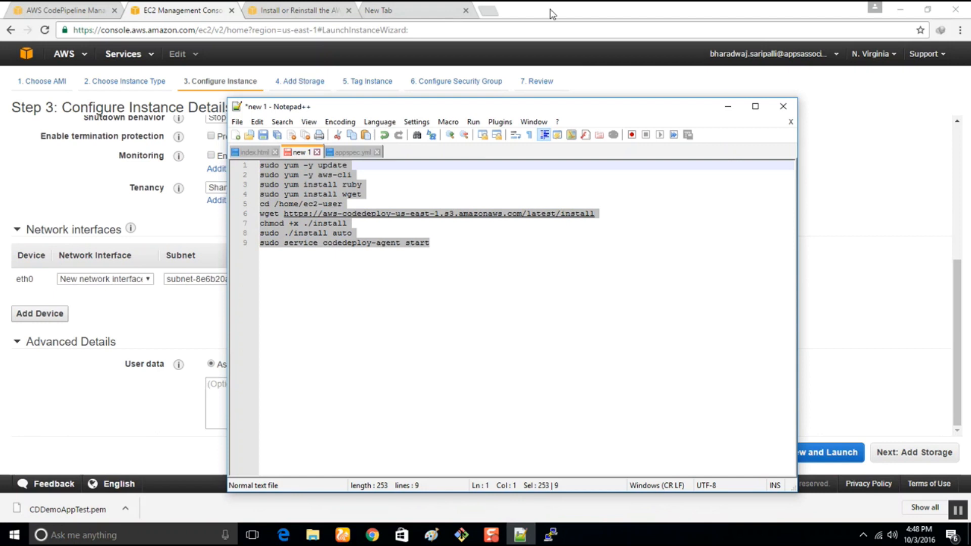
click(729, 106)
click(262, 400)
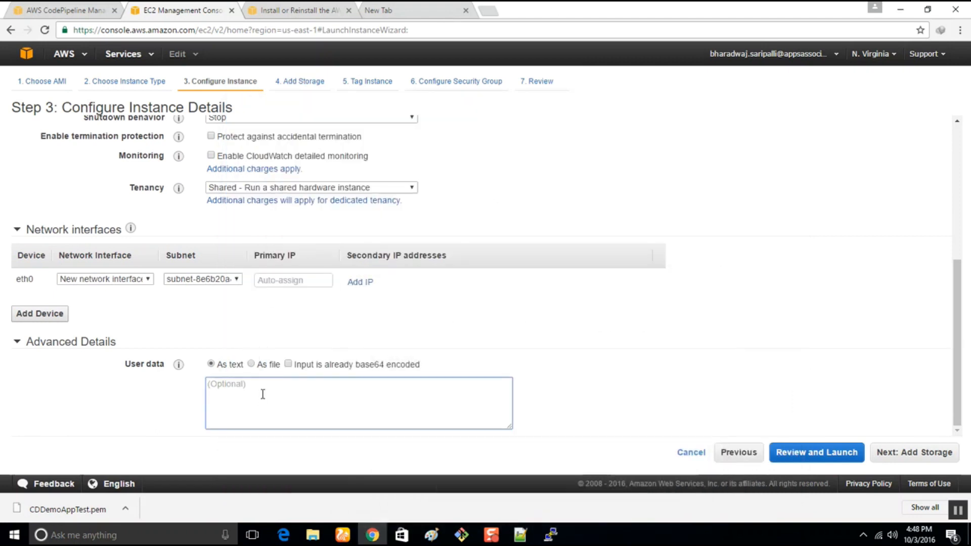
key(ctrl+v)
scroll(344, 404, up, 5)
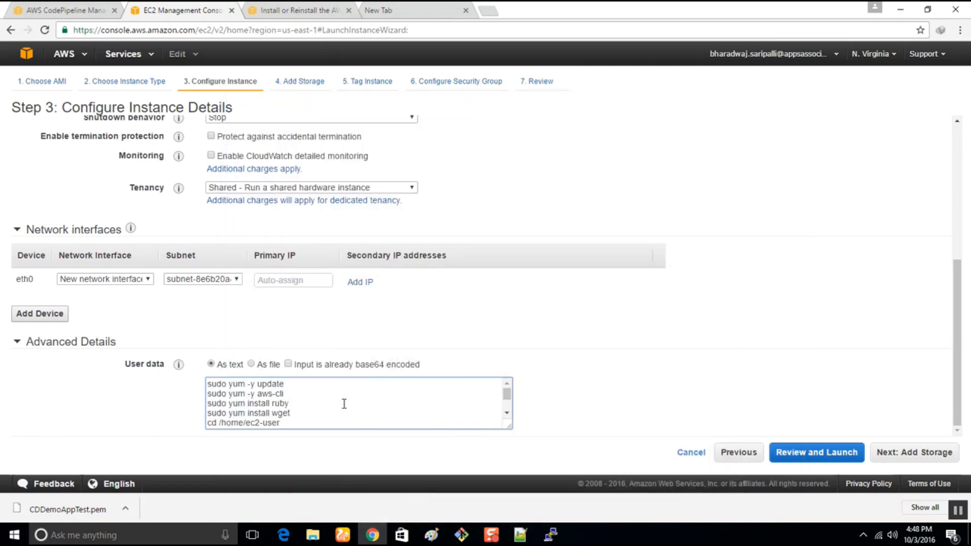
scroll(725, 343, down, 4)
Accept the default storage, tag the instances with Name CDDemoAppTest3 and continue to the security group configuration.
click(904, 461)
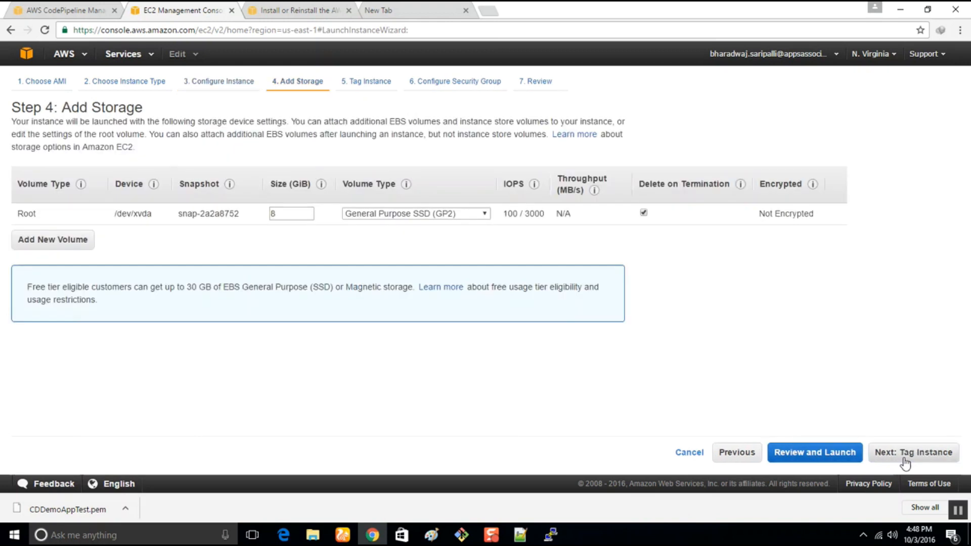
click(904, 461)
text(CDDemp)
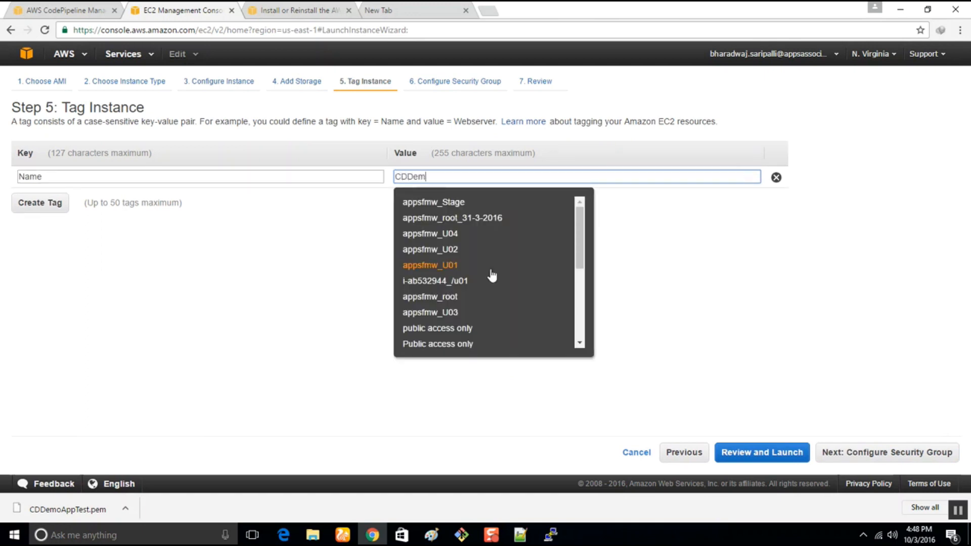
key(BackSpace)
text(ppTest3)
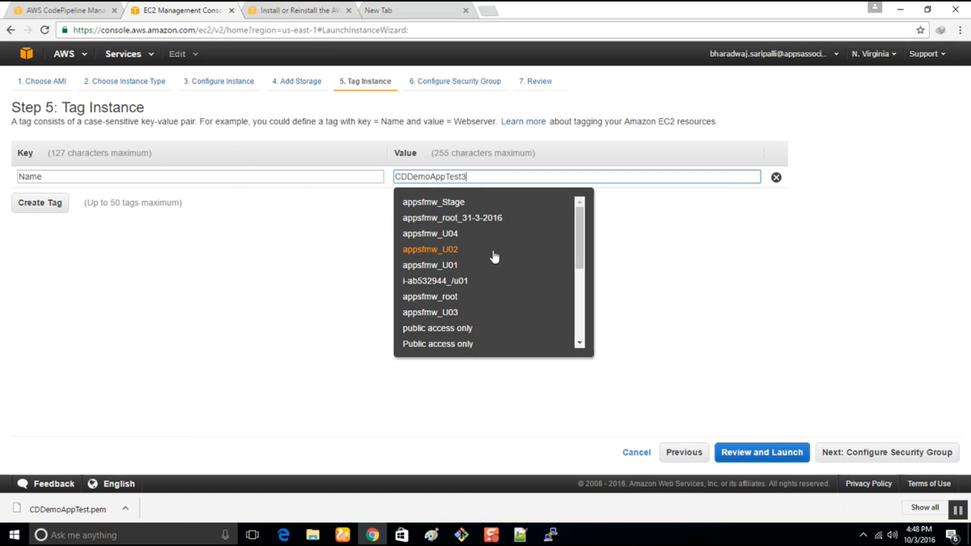
click(728, 280)
click(876, 452)
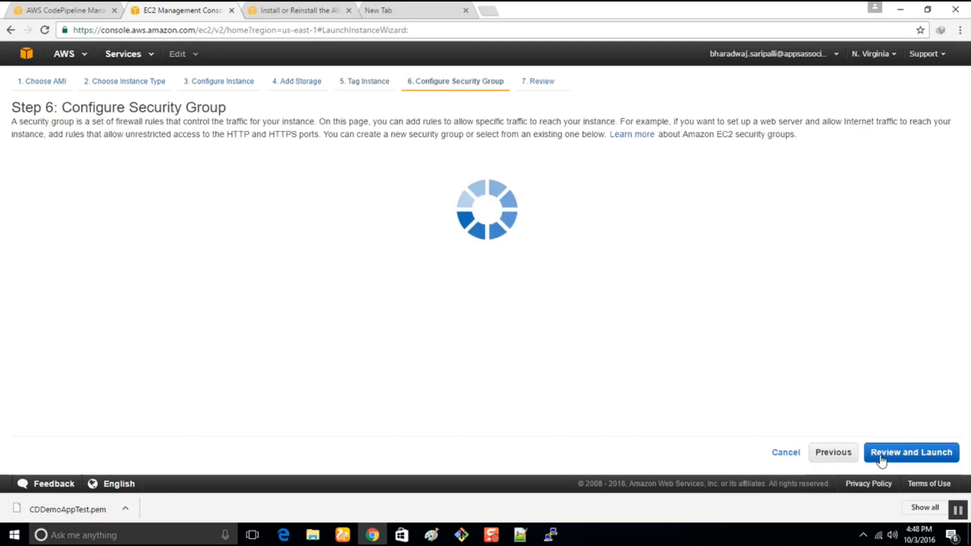
Add a second inbound rule of type HTTP to the new launch-wizard-26 security group.
click(16, 280)
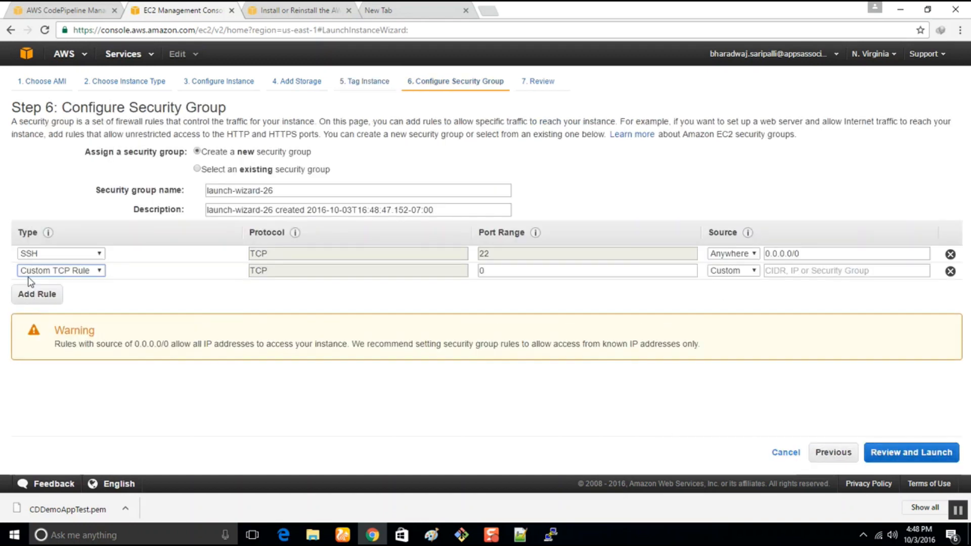
click(72, 271)
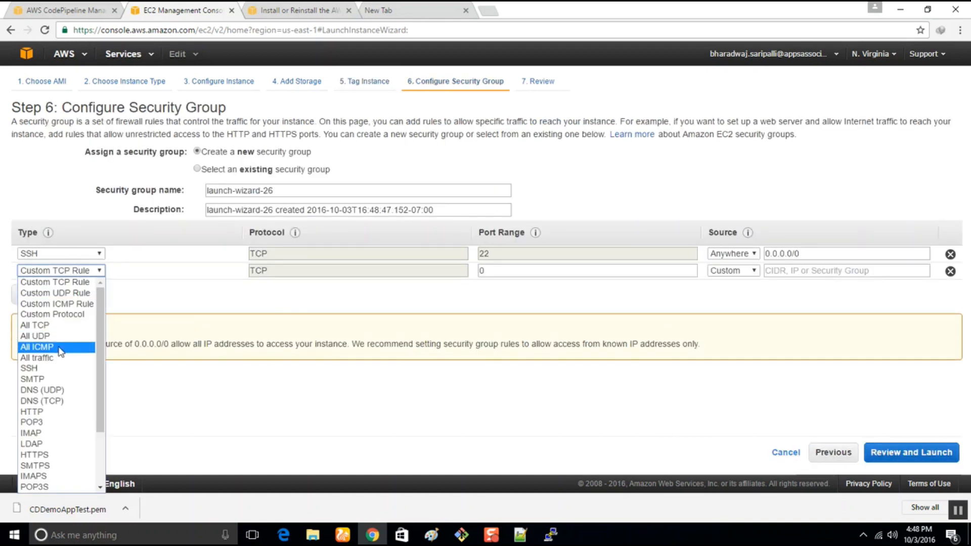
click(35, 358)
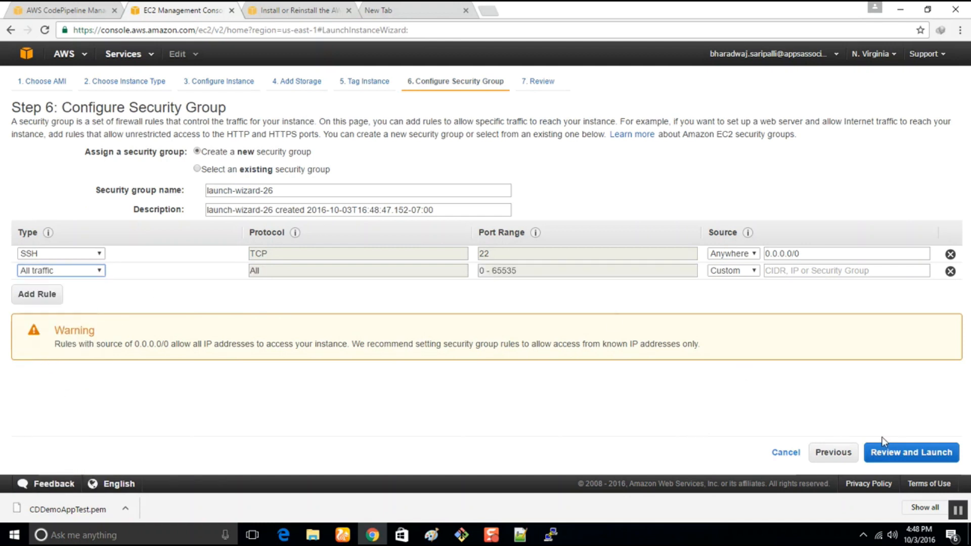
click(97, 271)
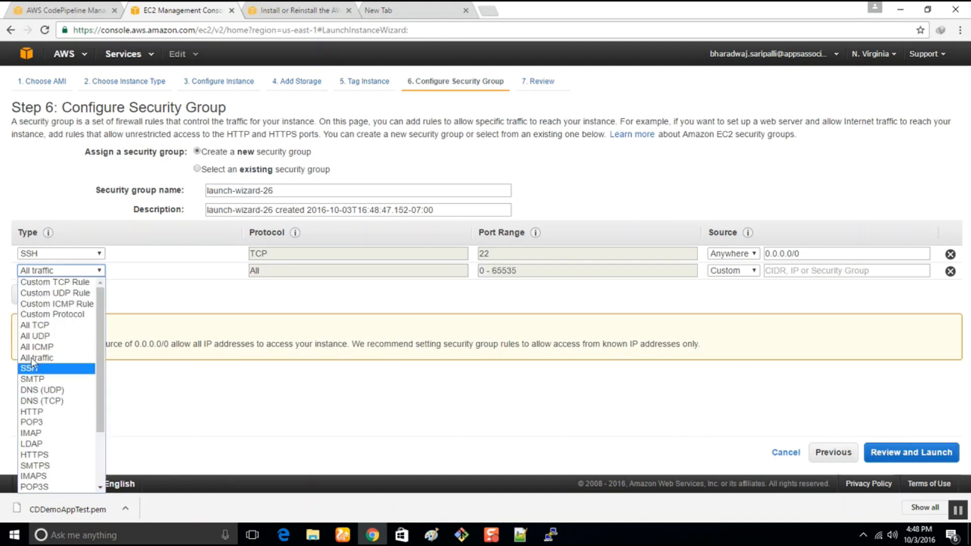
click(33, 411)
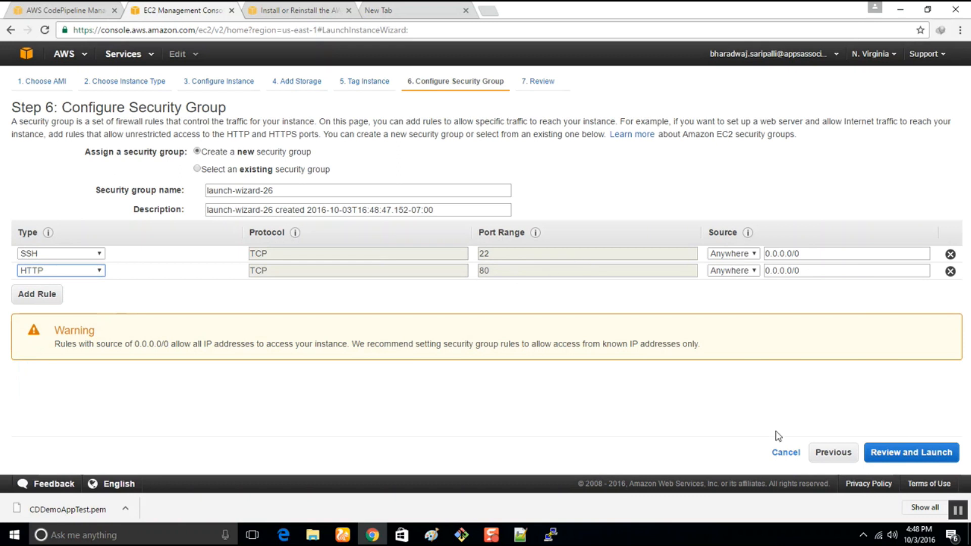
Review the configuration and launch the instances with the existing key pair CDDemoAppTest, acknowledging access to its private key file.
click(883, 455)
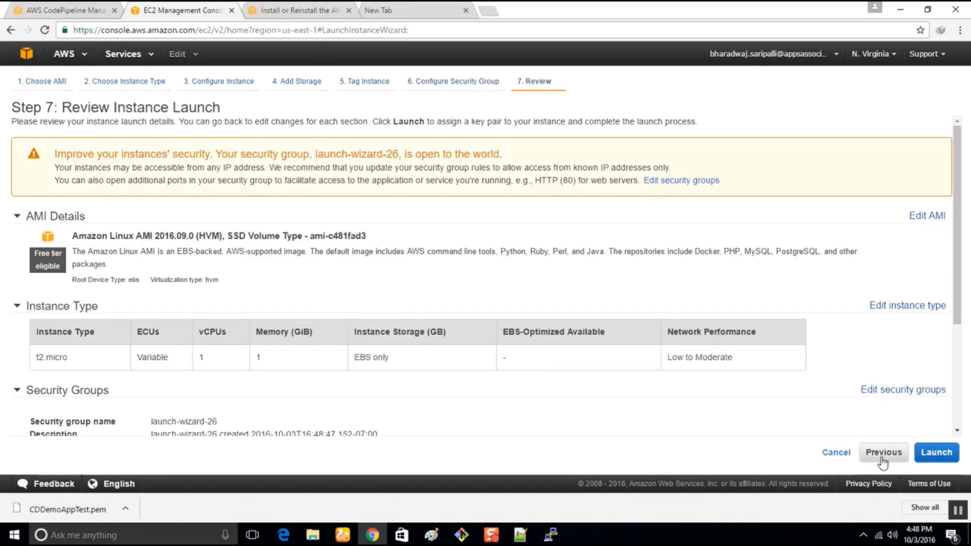
click(942, 456)
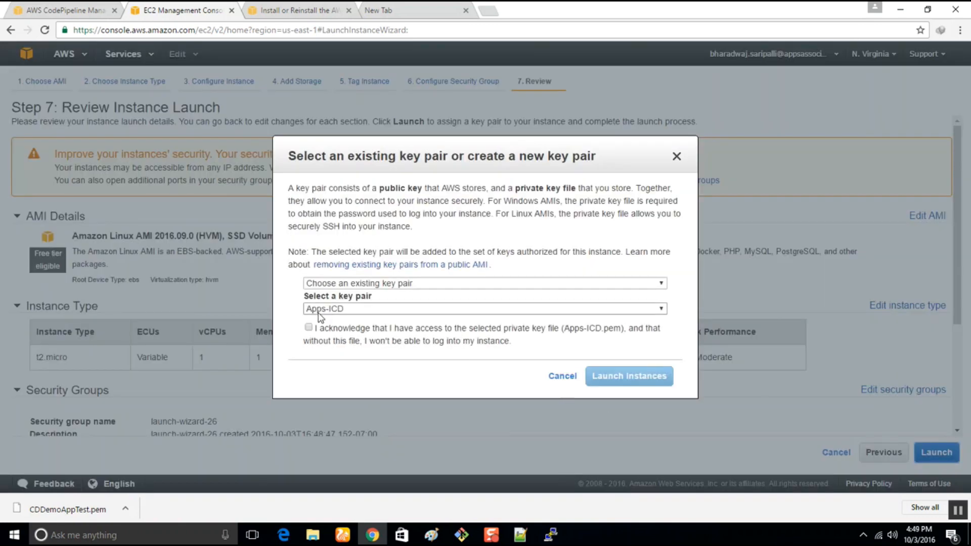
click(322, 310)
click(321, 158)
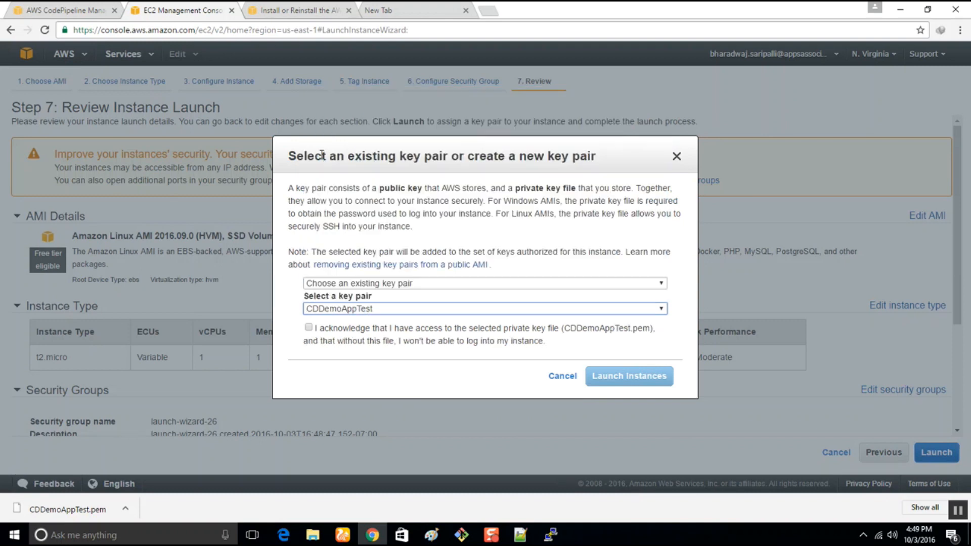
click(308, 328)
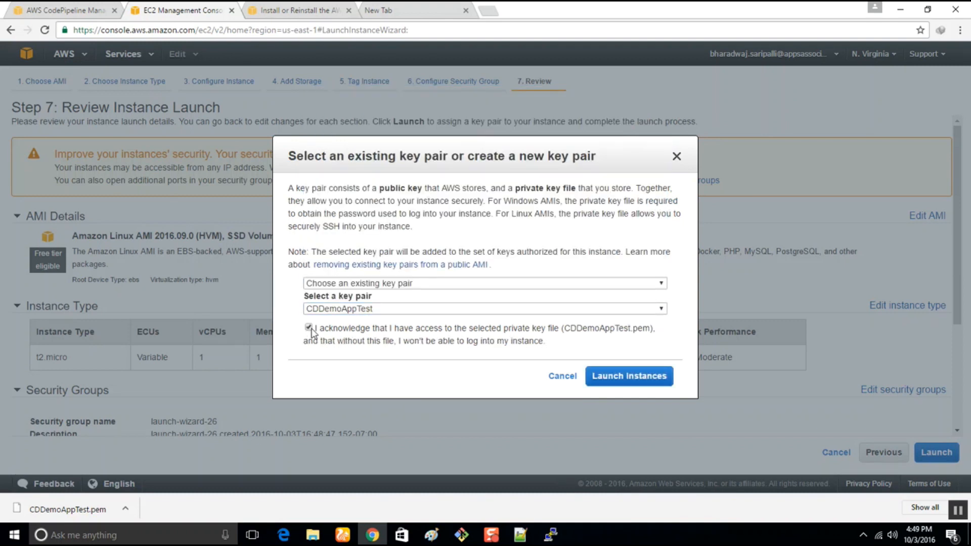
click(643, 378)
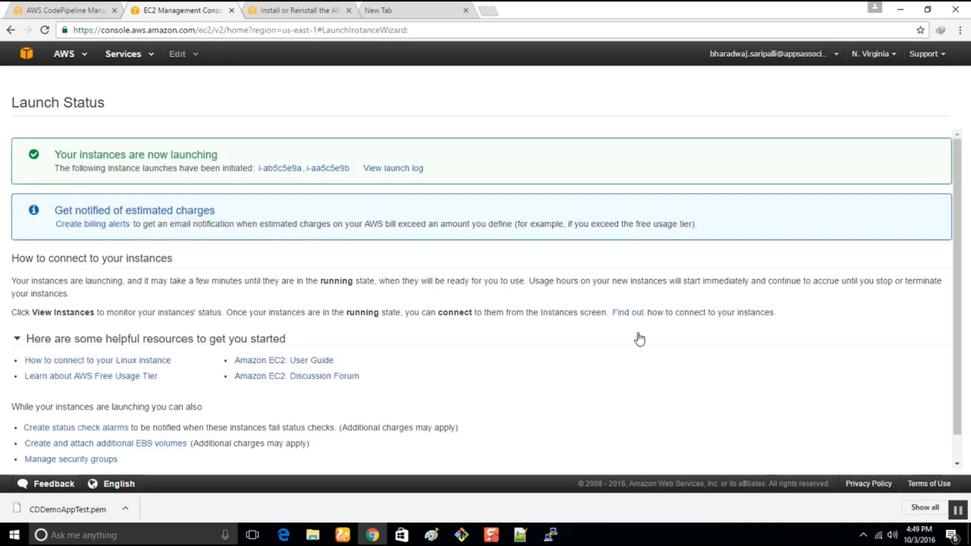
Check the Beta stage of the CPDemoAppTEST pipeline and return to the EC2 launch status page.
click(26, 8)
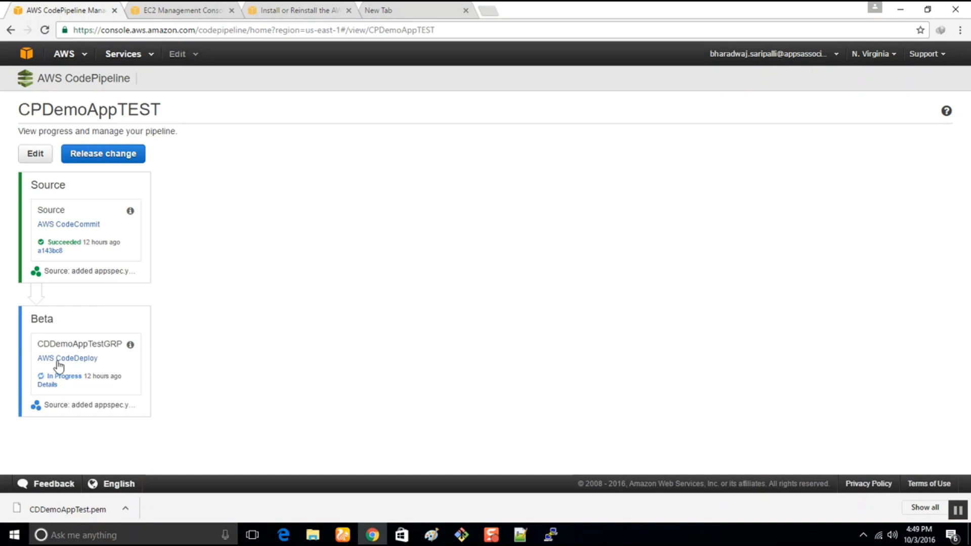
click(276, 9)
click(166, 7)
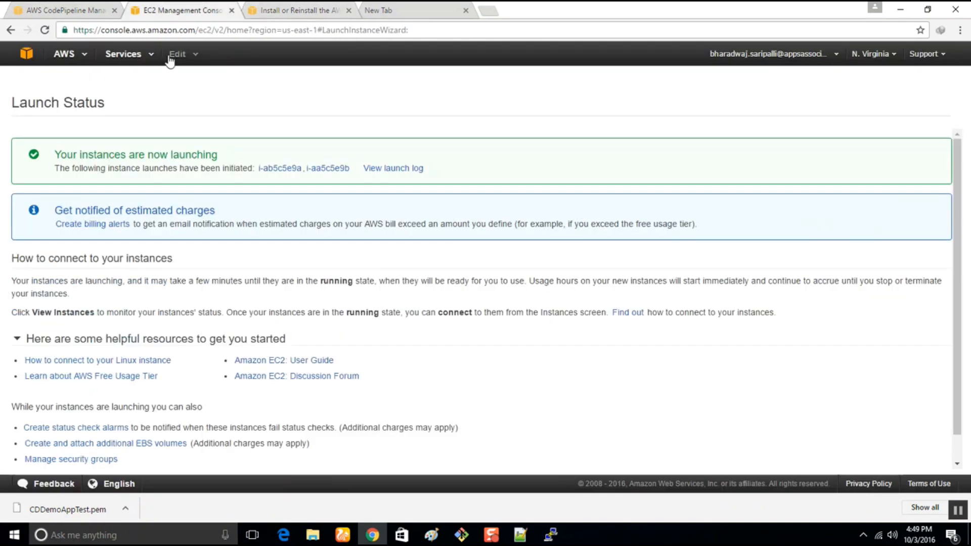
Go to CodeDeploy, open the CDDemoAppTest application and open its CDDemoAppTestGRP deployment group for editing.
click(136, 56)
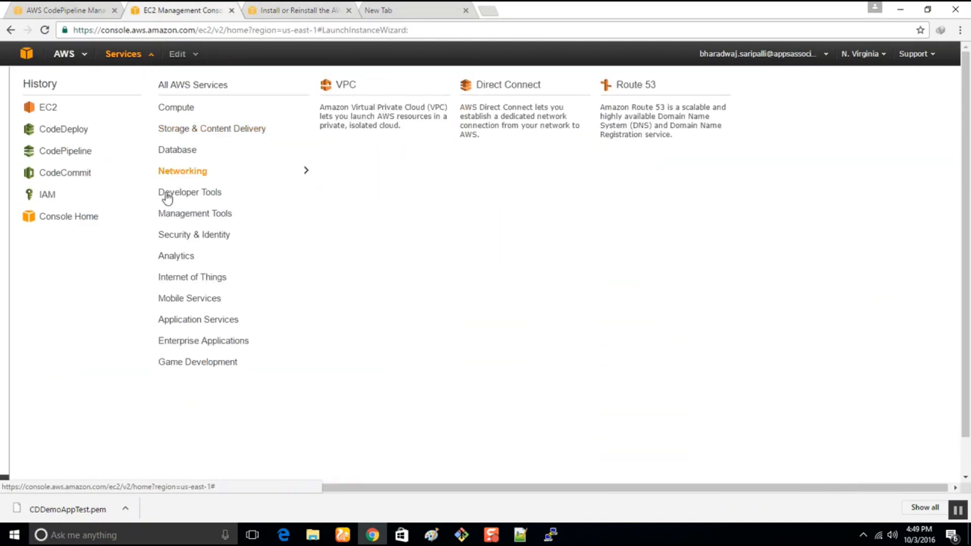
mouse_move(165, 194)
click(494, 121)
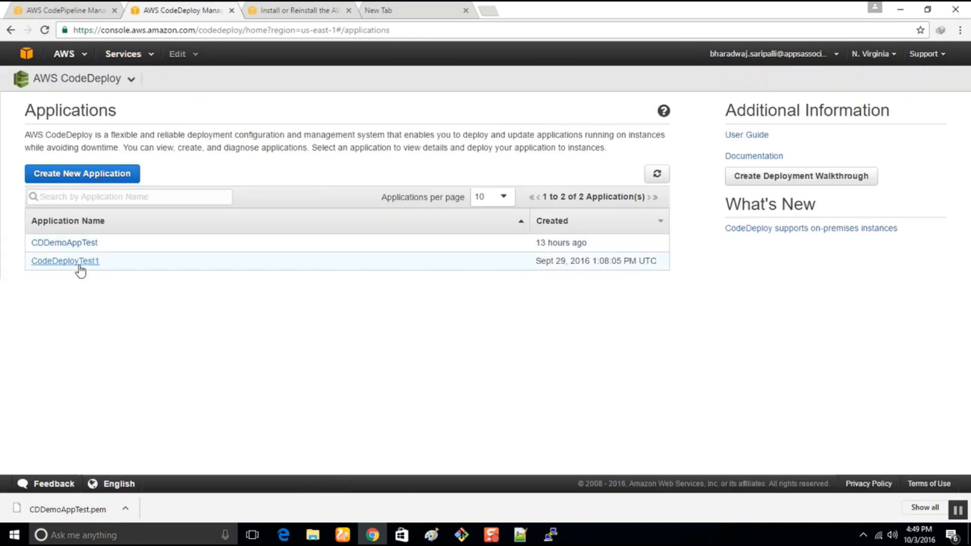
click(80, 243)
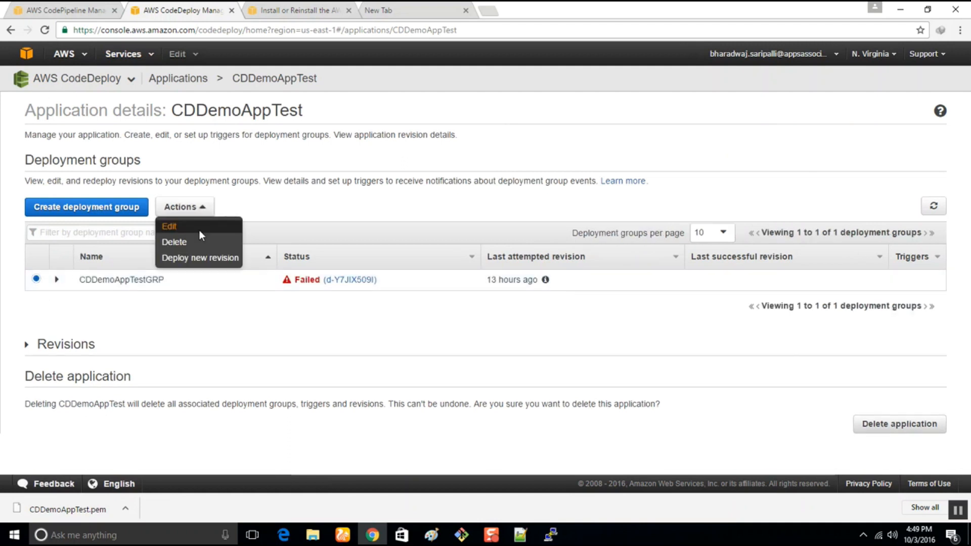
click(198, 228)
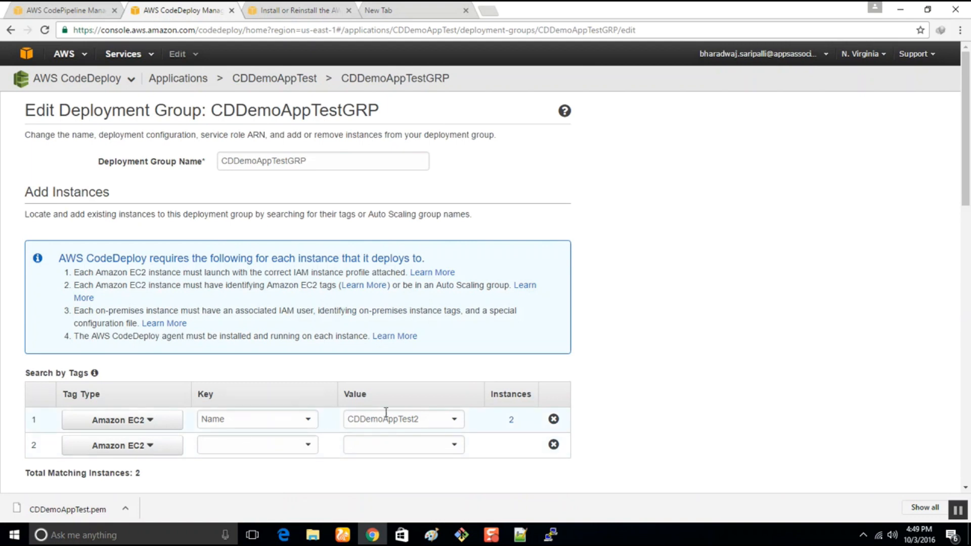
Change the value of the deployment group's Amazon EC2 Name tag to CDDemoAppTest3.
click(432, 421)
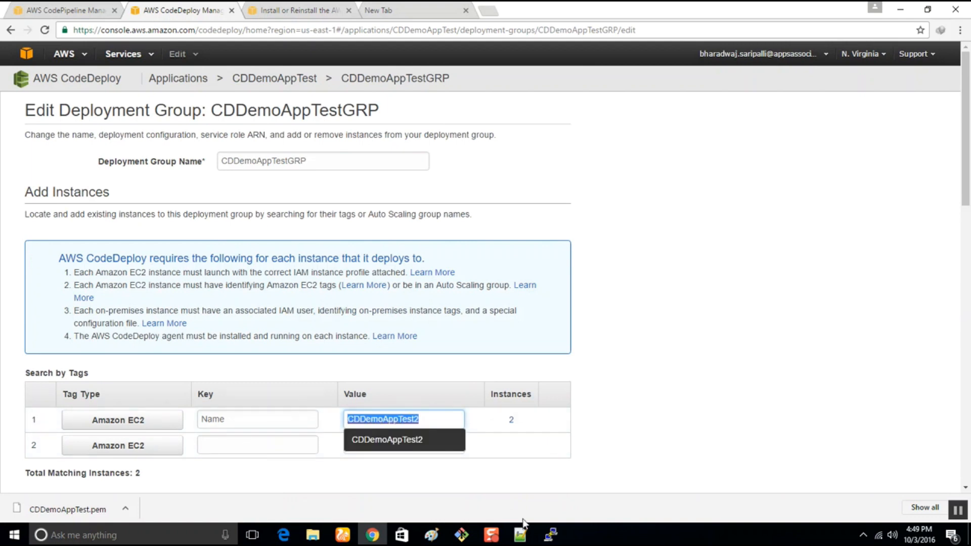
text(CD)
click(394, 456)
Set the deployment configuration to CodeDeployDefault.AllAtOnce, keep the existing service role and save the deployment group.
scroll(612, 435, down, 5)
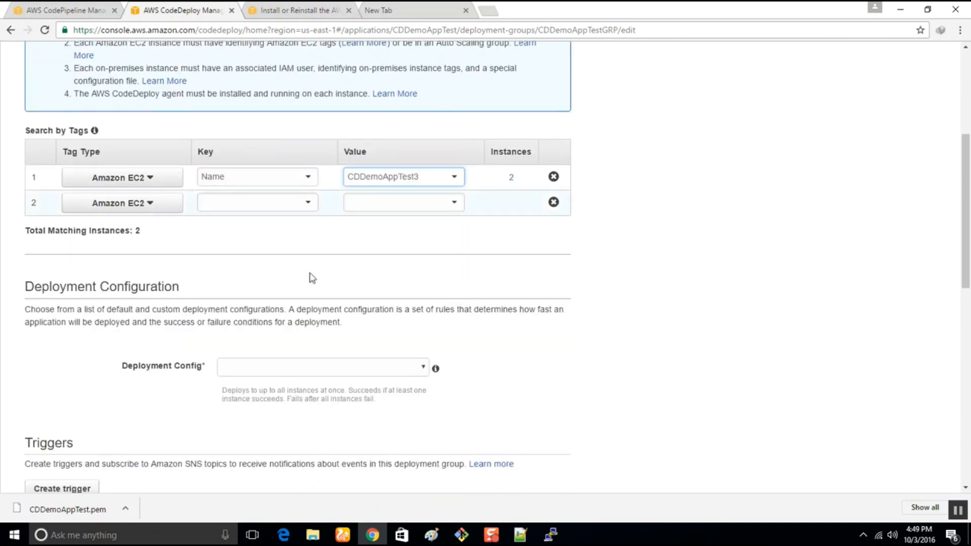
scroll(281, 313, down, 6)
scroll(339, 217, up, 4)
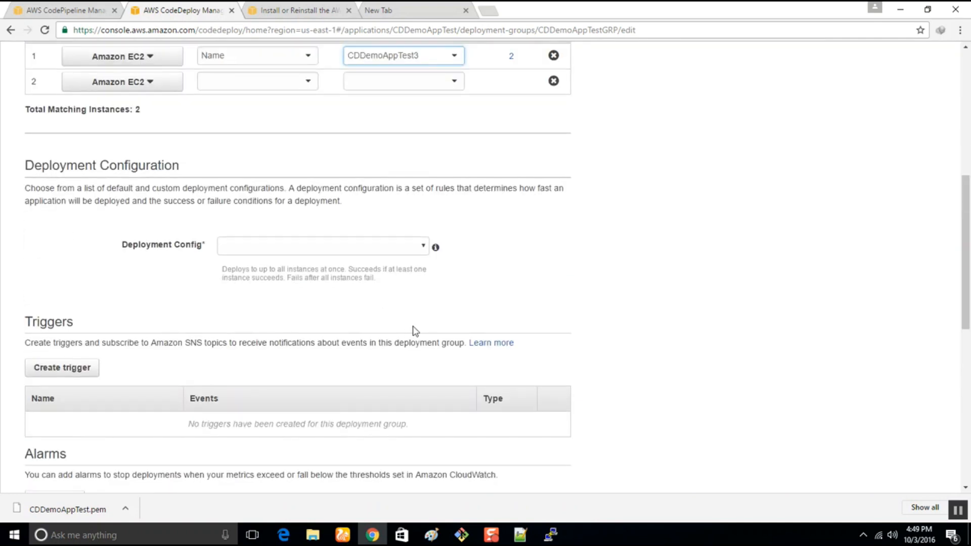
click(412, 248)
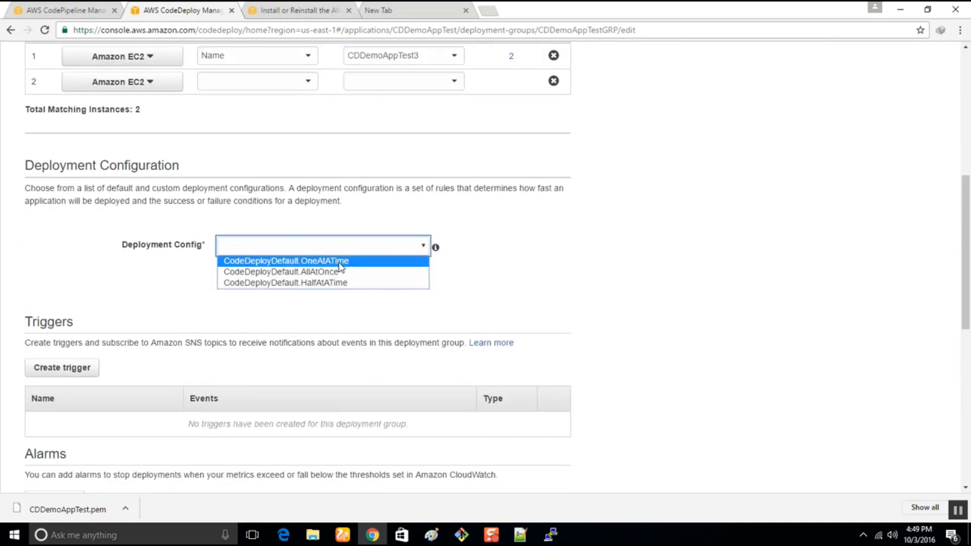
click(343, 275)
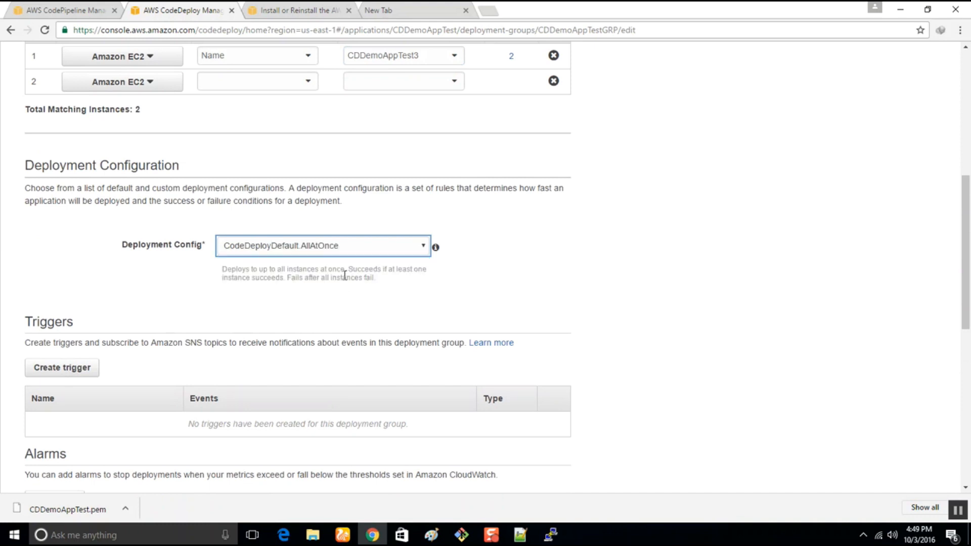
scroll(347, 314, down, 5)
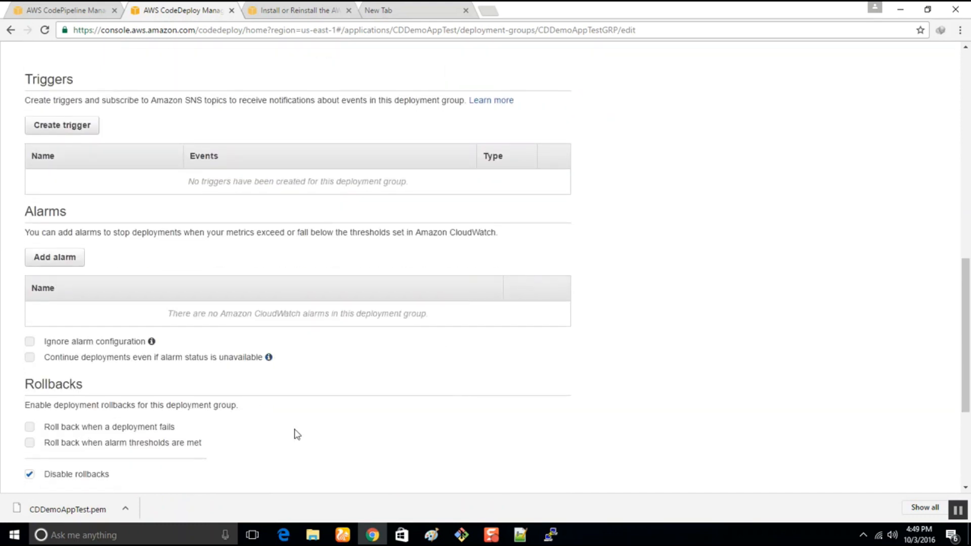
scroll(563, 387, down, 4)
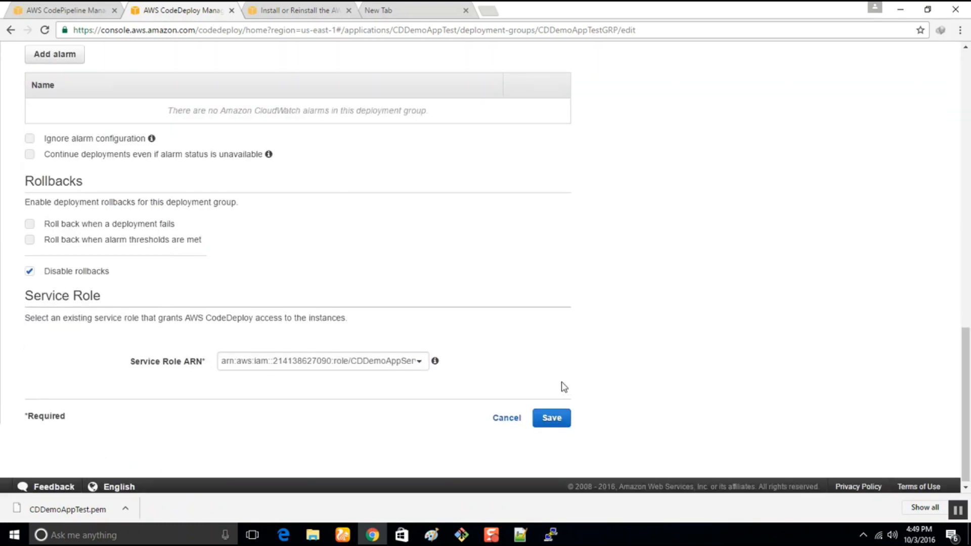
click(413, 363)
click(553, 415)
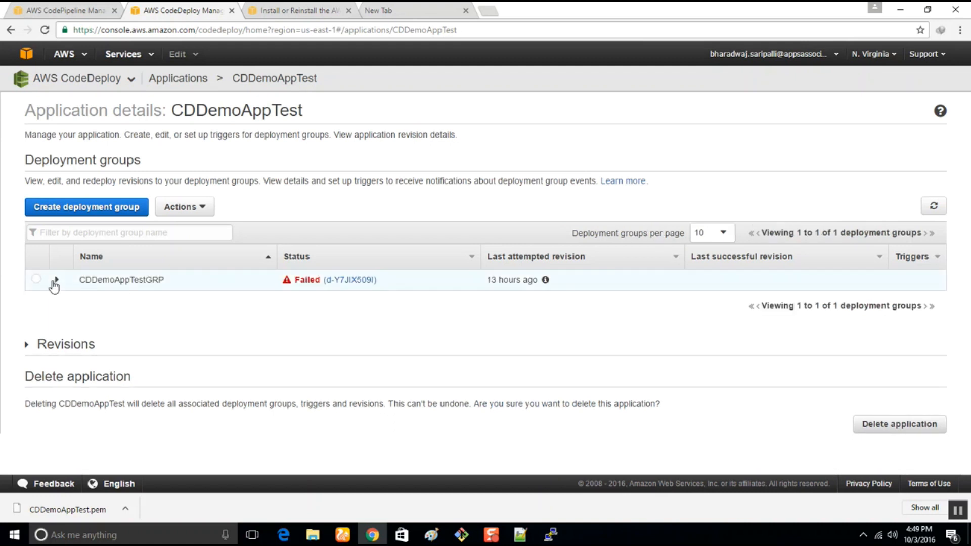
click(37, 280)
click(183, 207)
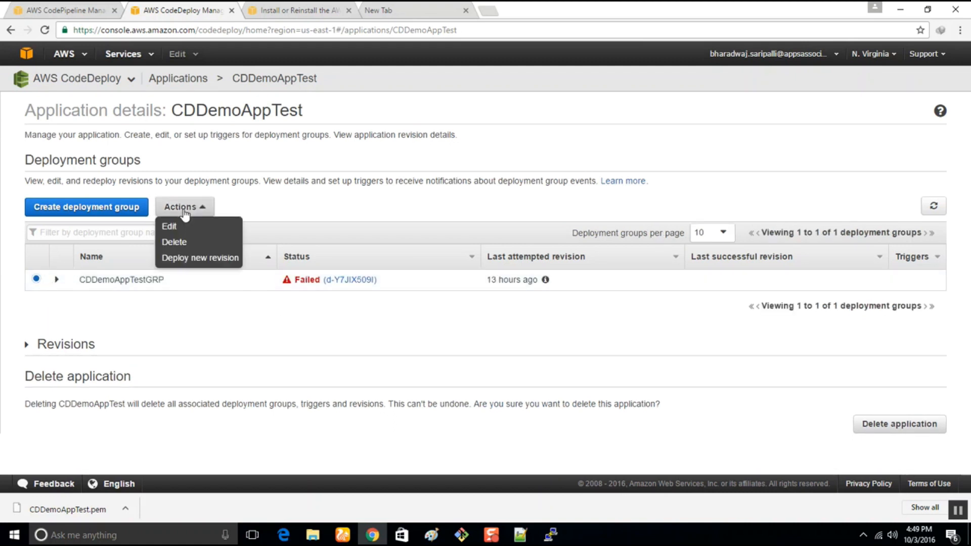
click(188, 257)
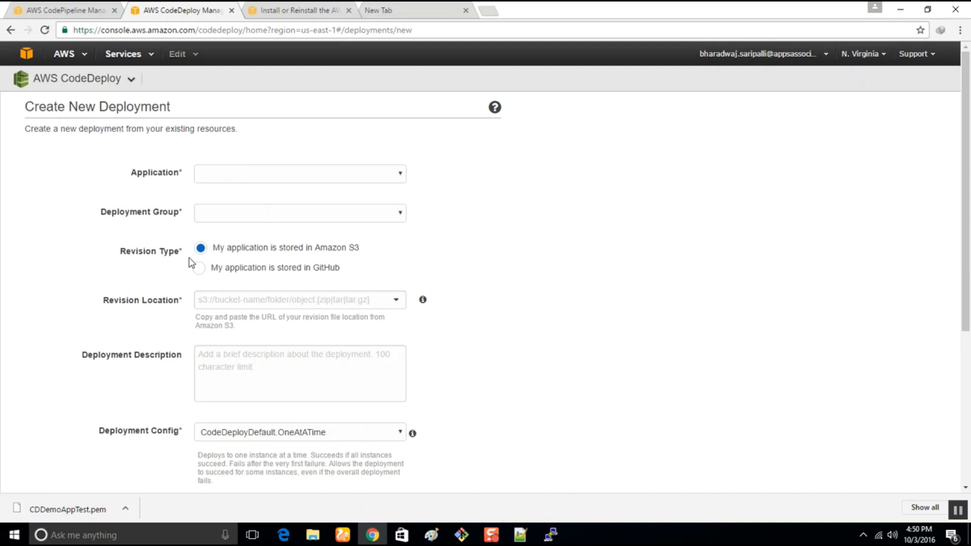
scroll(412, 276, down, 3)
scroll(413, 276, down, 2)
scroll(414, 276, up, 5)
click(296, 179)
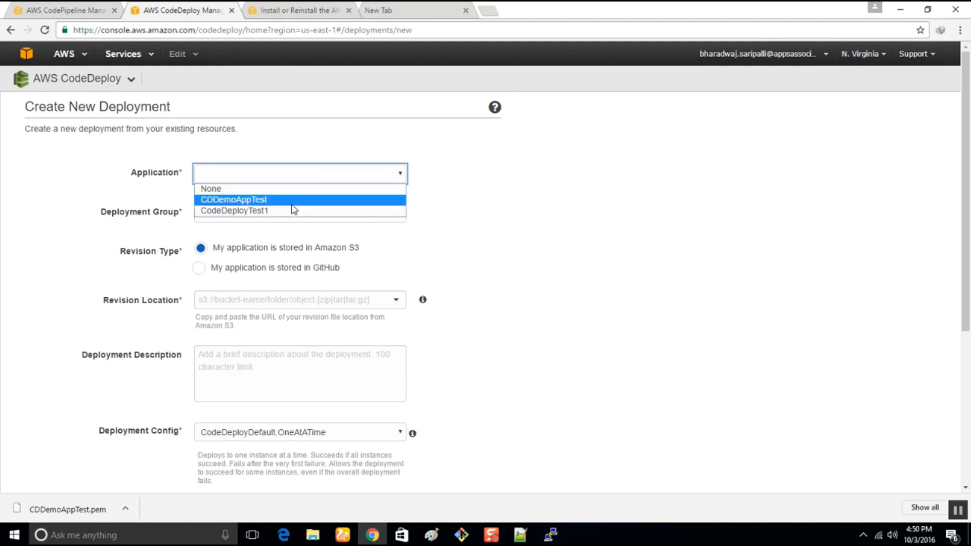
drag(626, 261, 474, 253)
scroll(448, 360, down, 2)
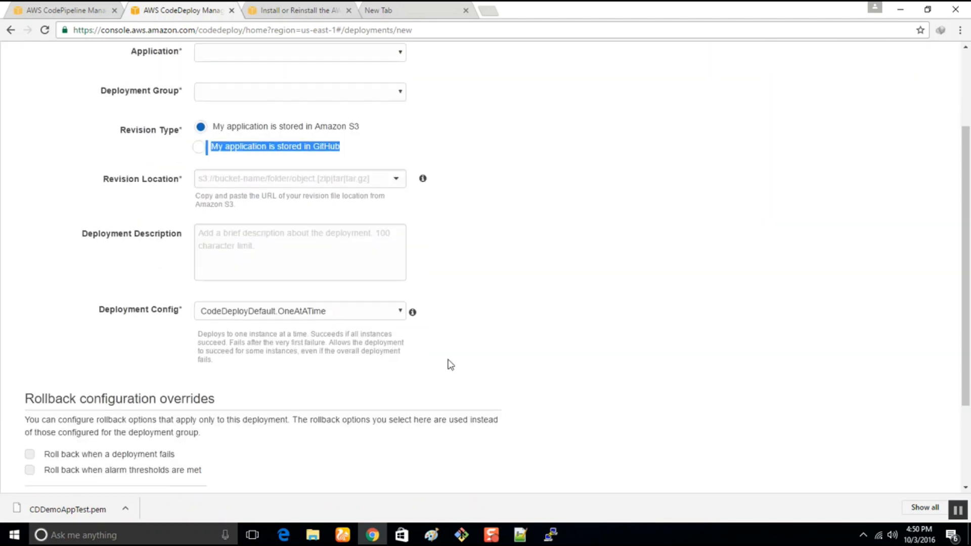
click(338, 322)
click(666, 248)
scroll(557, 279, down, 3)
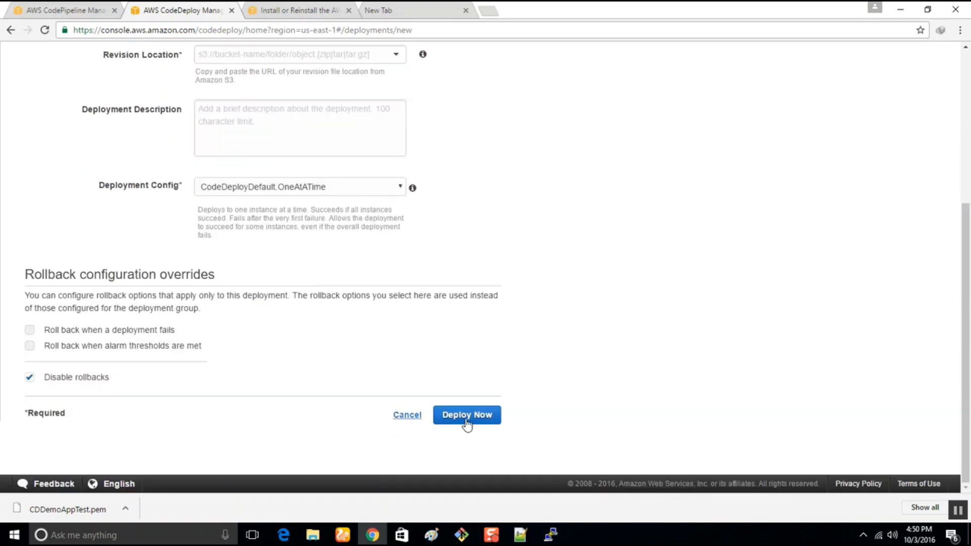
click(407, 415)
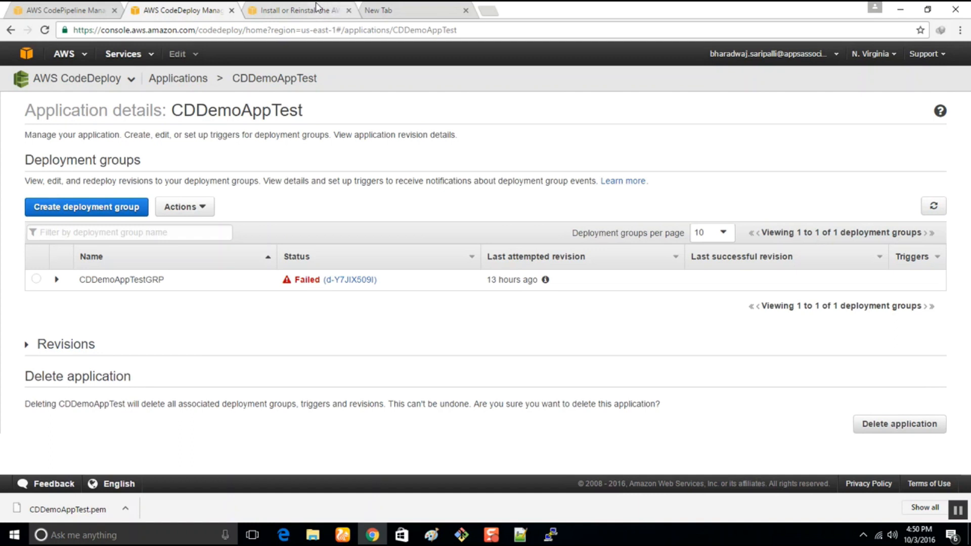
Return to the CPDemoAppTEST pipeline in CodePipeline and release the most recent change through it.
click(53, 10)
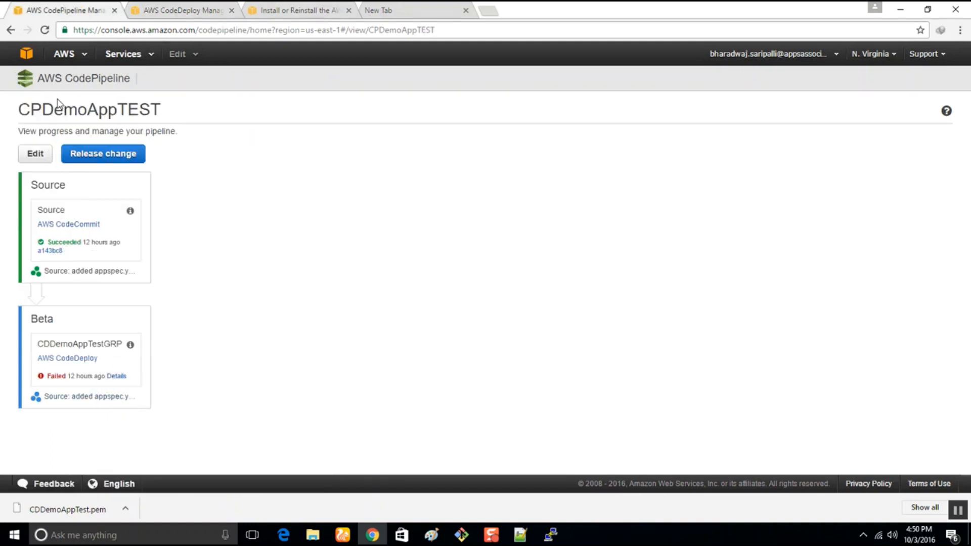
click(77, 60)
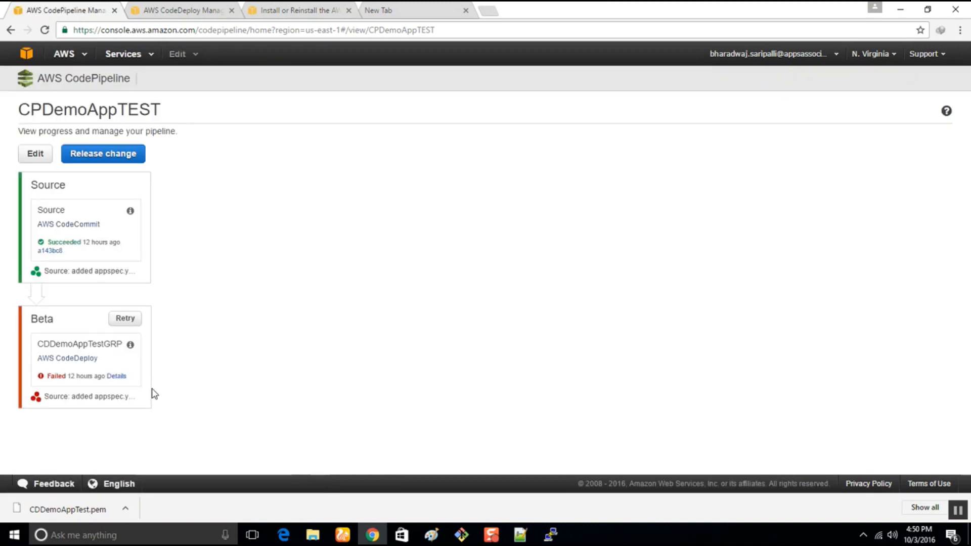
click(91, 154)
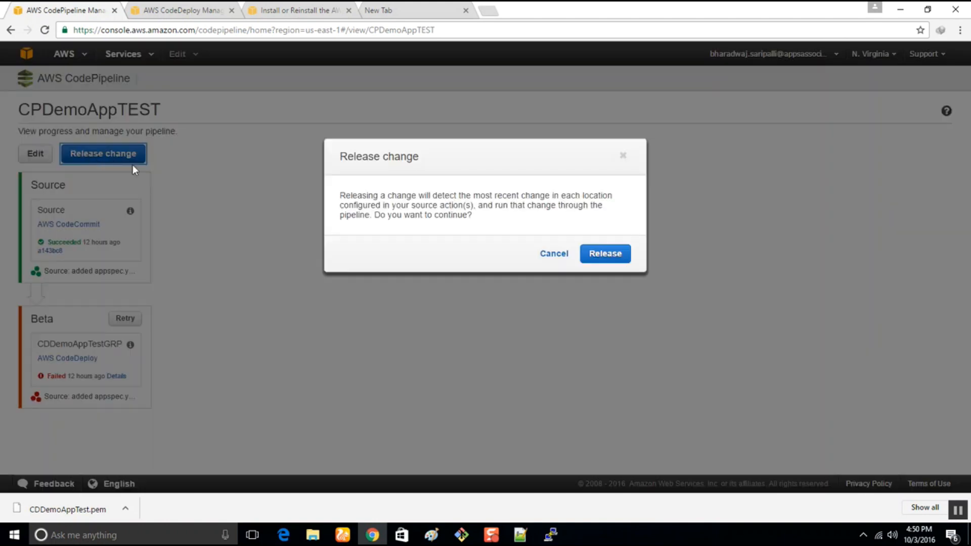
click(595, 256)
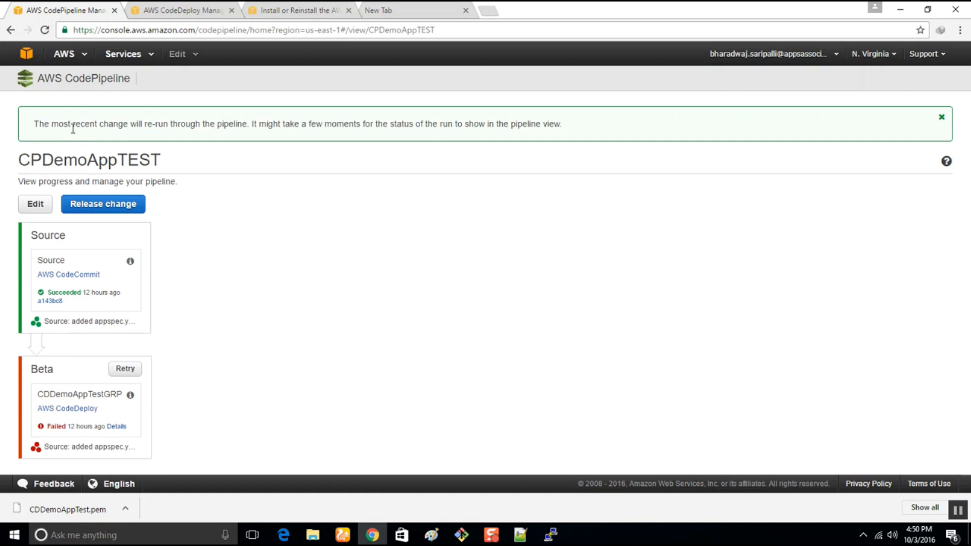
drag(60, 125, 581, 124)
click(600, 280)
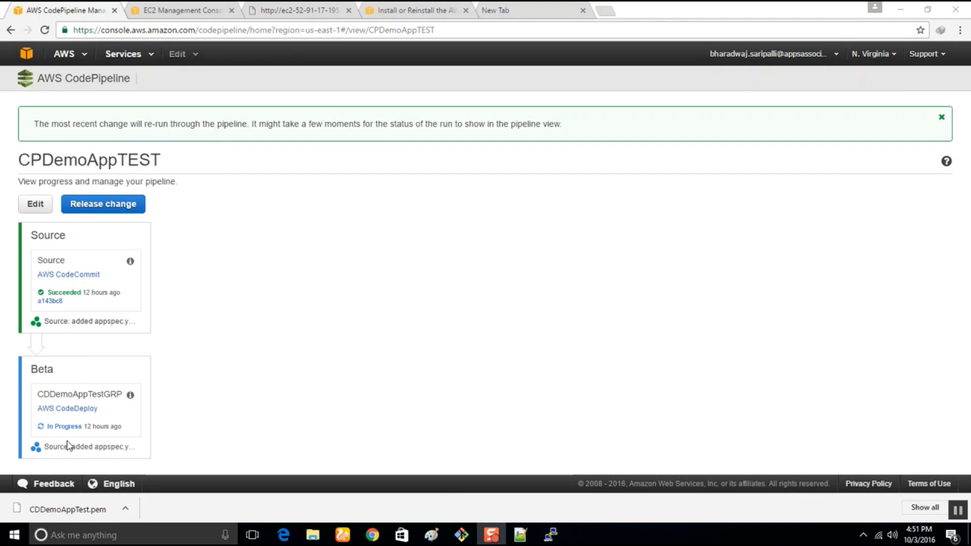
mouse_move(500, 534)
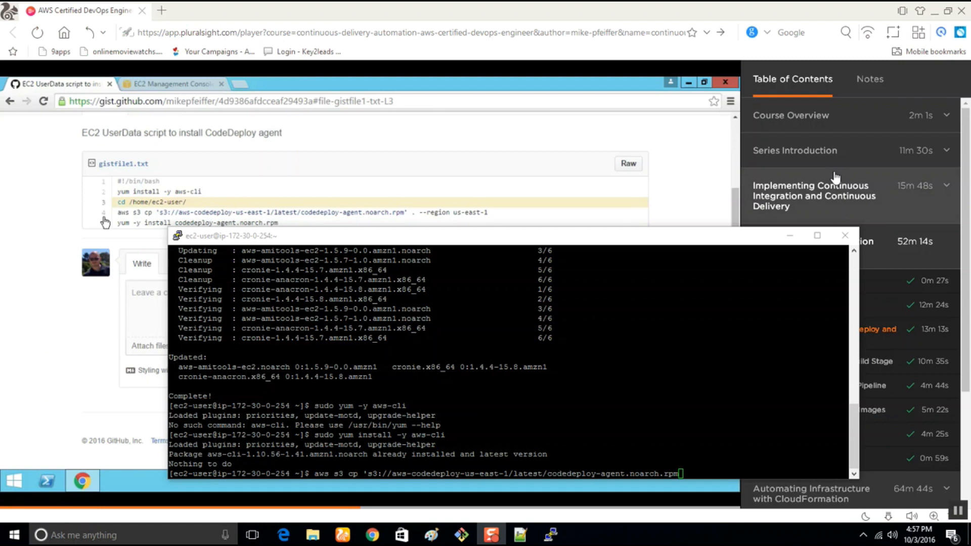
mouse_move(628, 239)
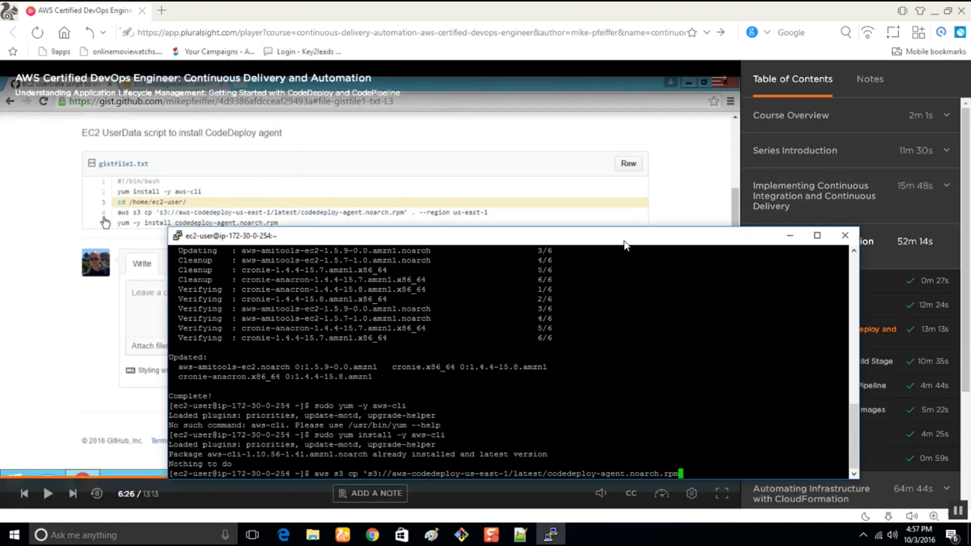
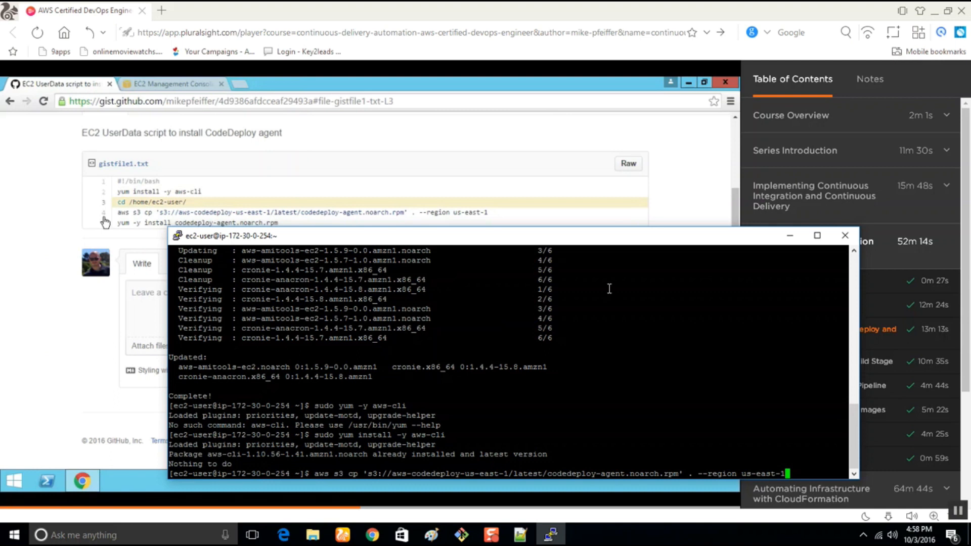
Place the SSH terminal beside the paused course video so that its CodeDeploy agent install script stays readable.
mouse_move(77, 319)
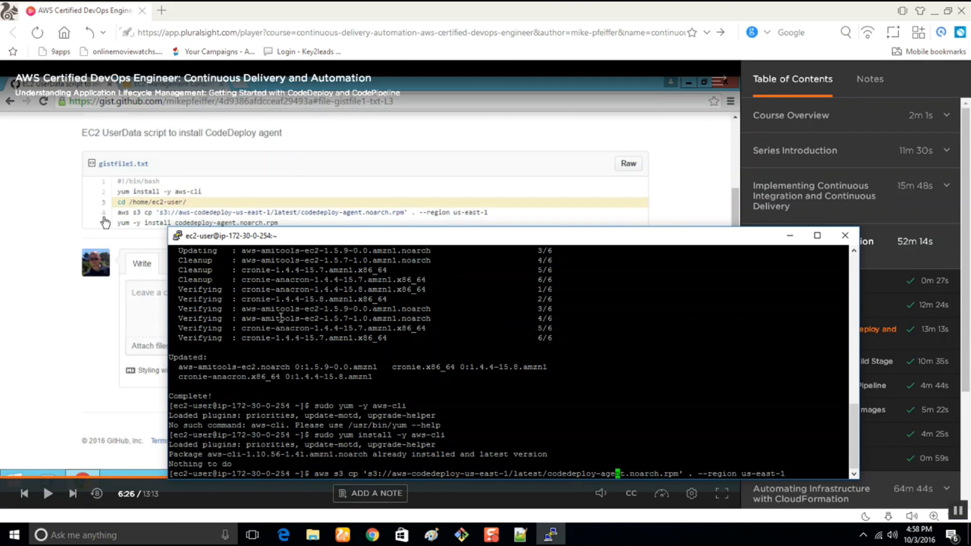
drag(368, 238, 303, 147)
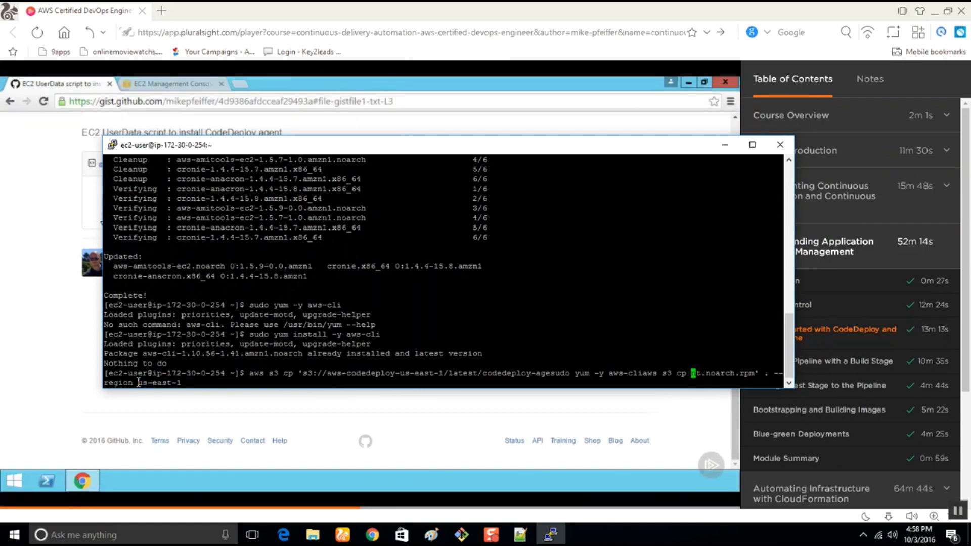
click(177, 418)
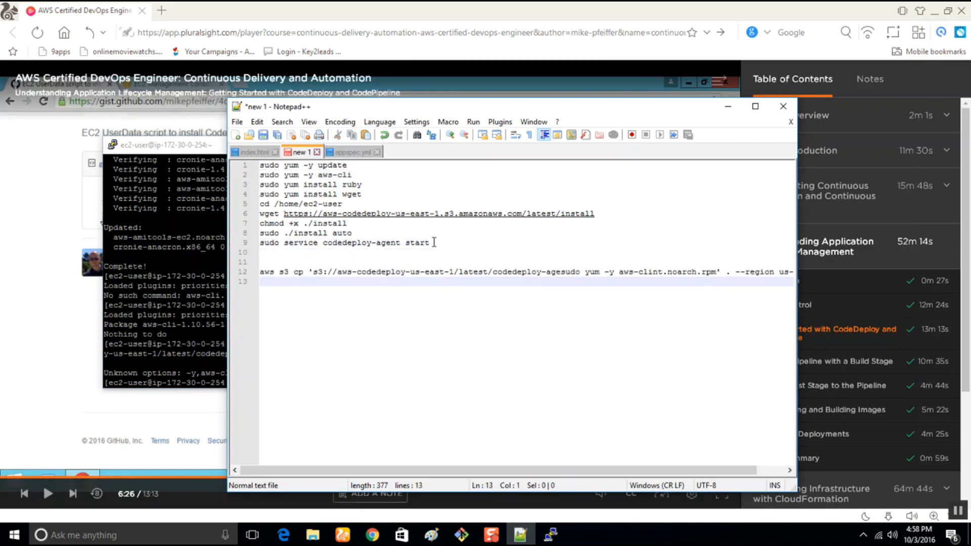
click(52, 254)
click(90, 252)
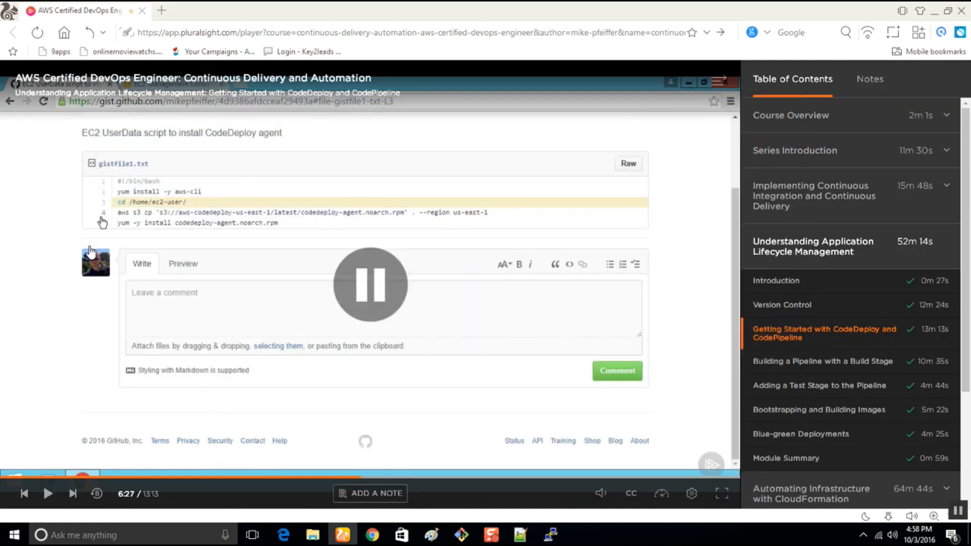
click(552, 536)
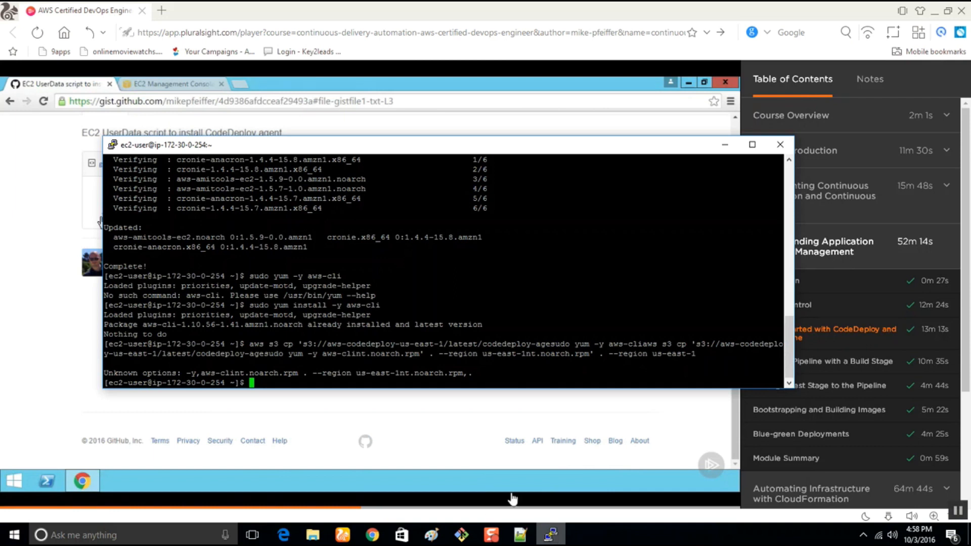
drag(303, 151, 475, 165)
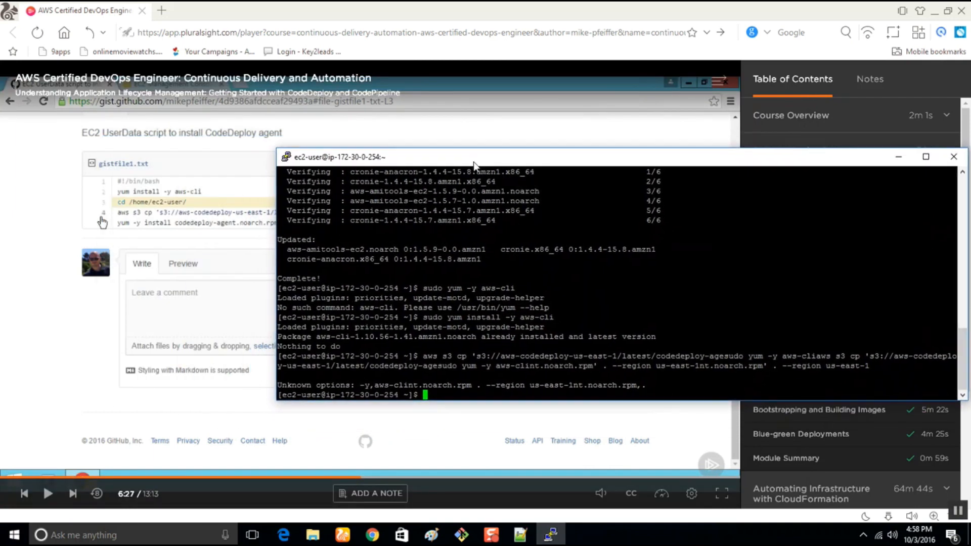
Change to the /home/ec2-user directory in the SSH session and list its files.
text(cd )
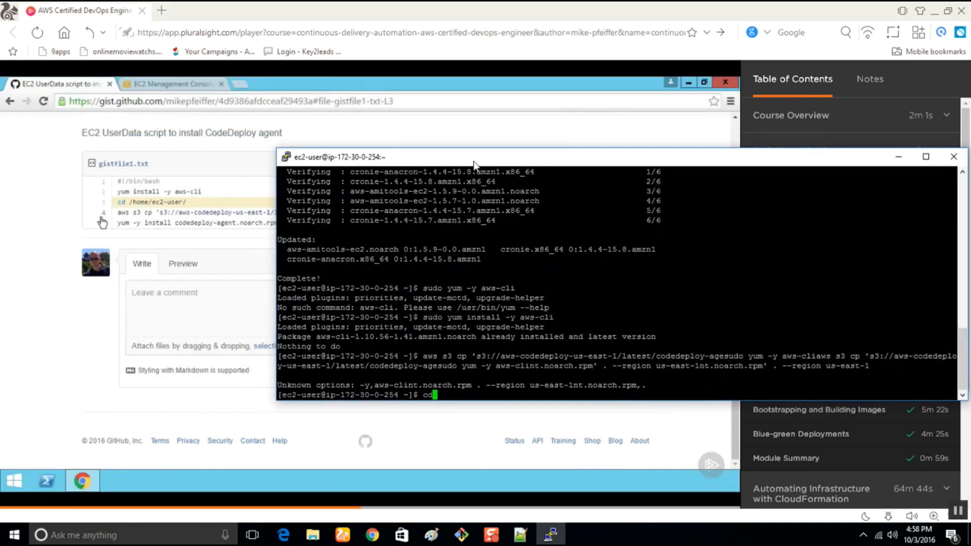
text(/home/ec2-user)
key(Return)
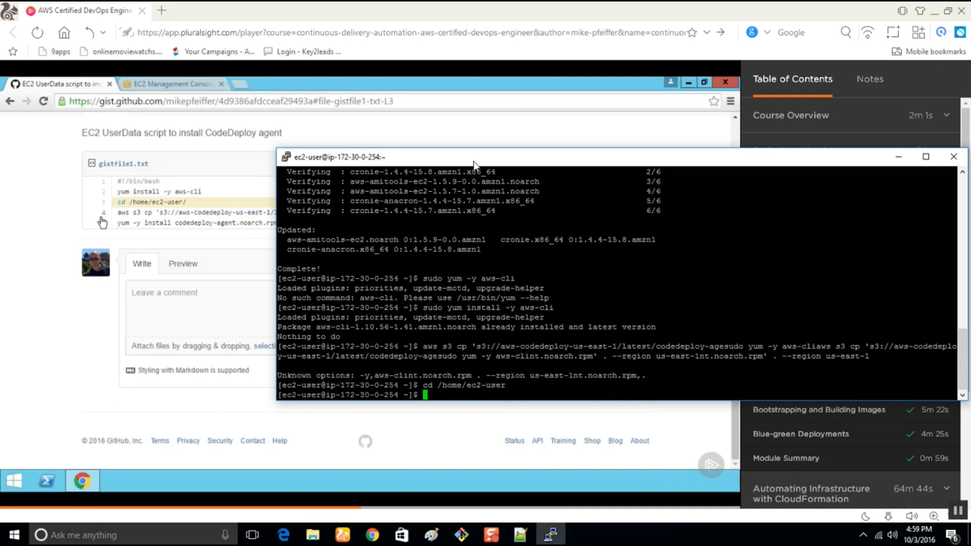
text(ls)
key(Return)
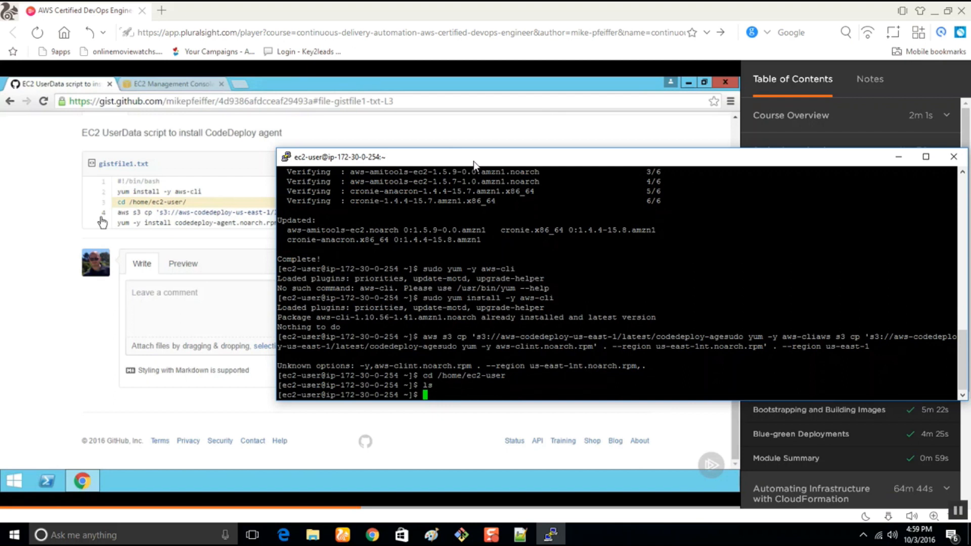
Run the aws command without arguments to check that the AWS CLI is available on the instance.
text(ls)
key(BackSpace)
key(BackSpace)
text(aws)
key(Return)
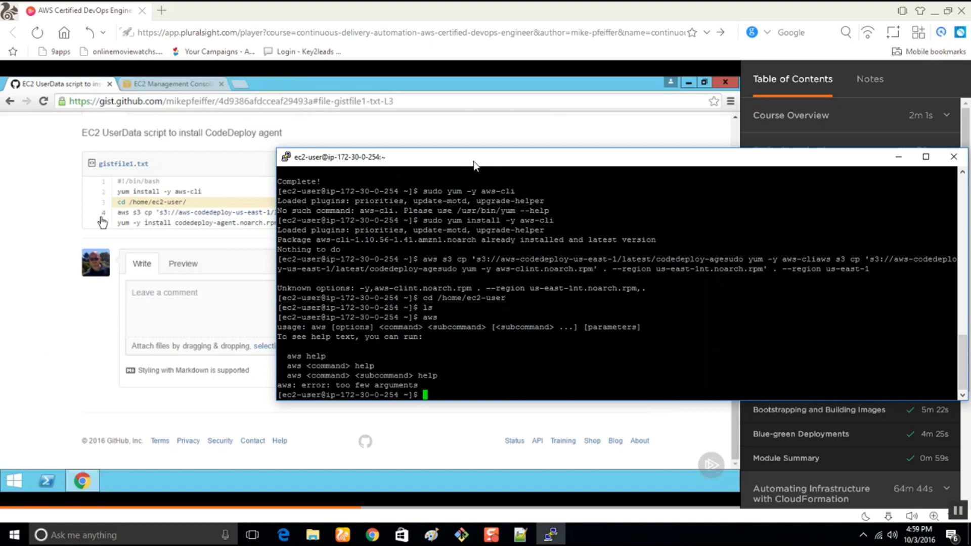
Try to copy the CodeDeploy agent package from the aws-codedeploy-us-east-1 bucket with aws s3 cp, region us-east-1, and list the directory.
text(aws)
key(Up)
key(Up)
key(Up)
key(Down)
key(Down)
key(BackSpace)
key(BackSpace)
key(BackSpace)
right_click(474, 400)
key(Return)
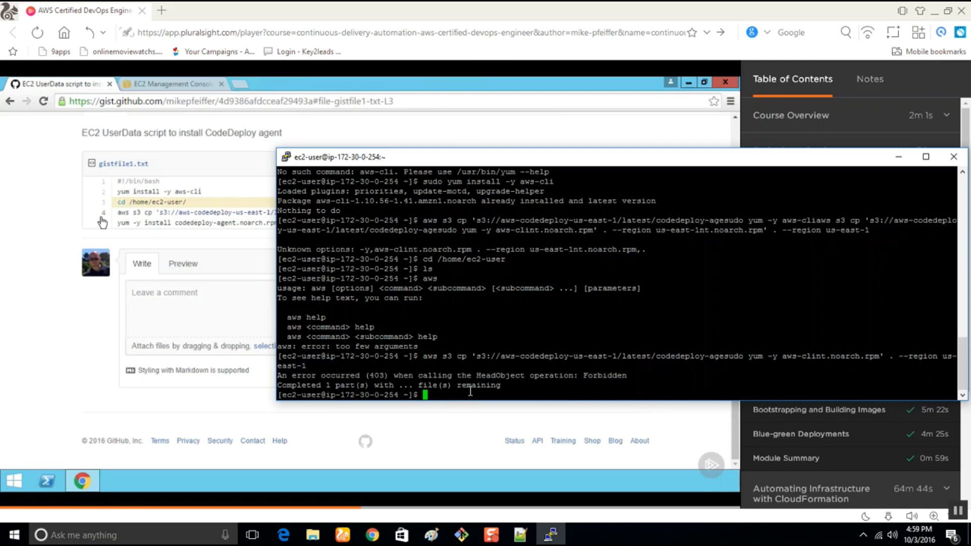
text(ls)
key(Return)
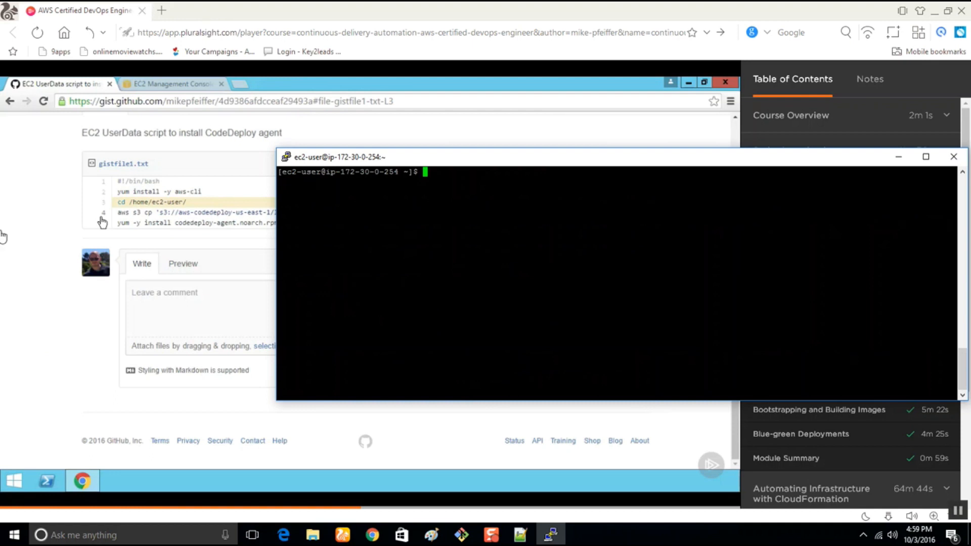
Look up the agent install commands for Amazon Linux in the AWS CodeDeploy guide in Chrome, including the wget line for the install file.
click(372, 535)
click(392, 8)
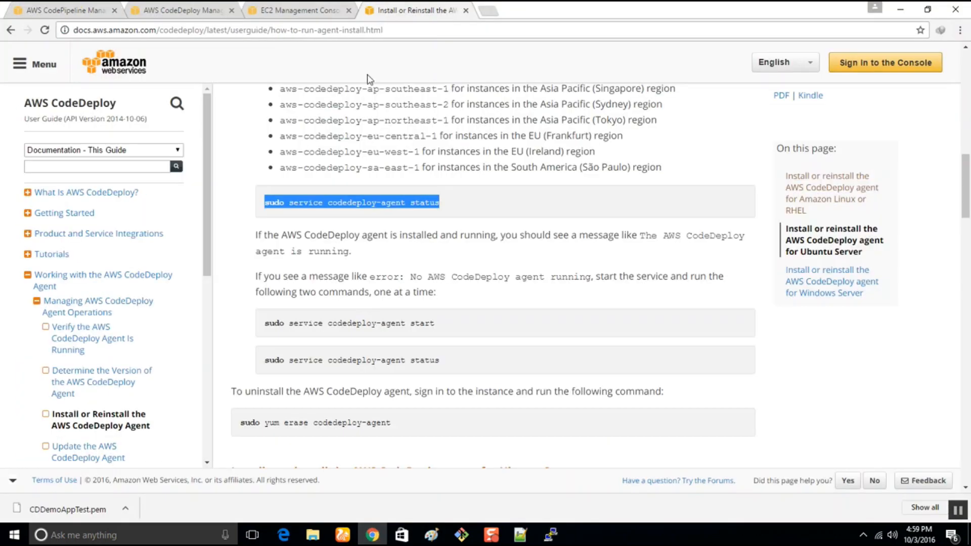
scroll(364, 291, up, 10)
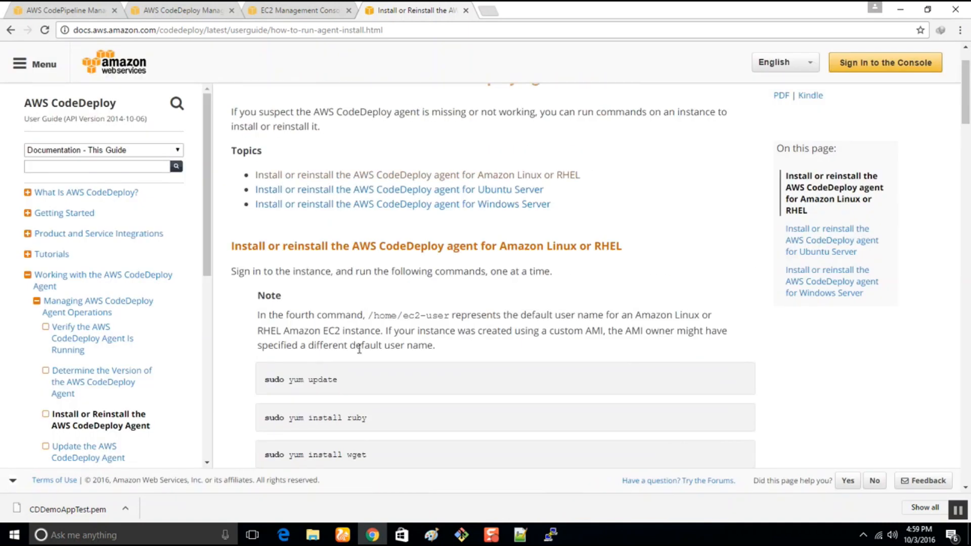
scroll(359, 349, down, 2)
drag(373, 298, 263, 289)
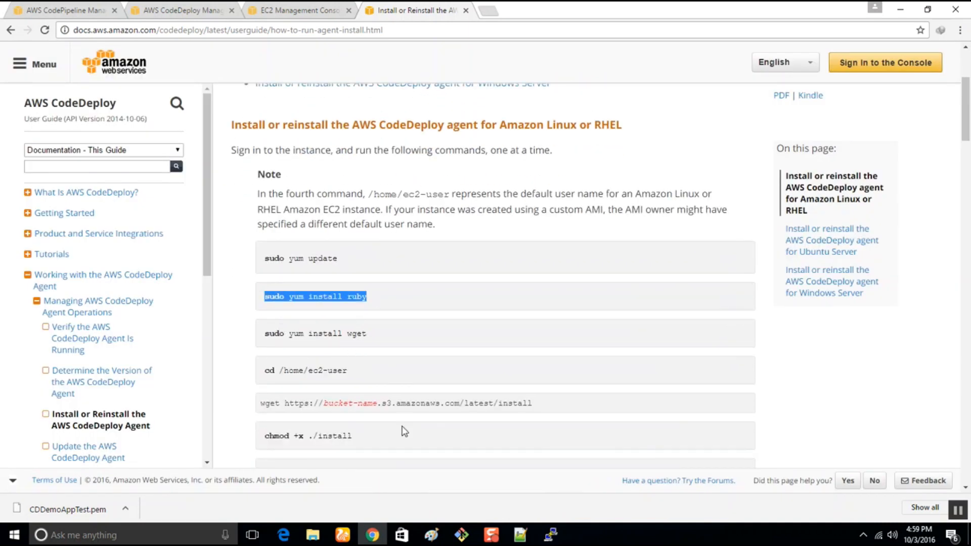
drag(540, 407, 260, 405)
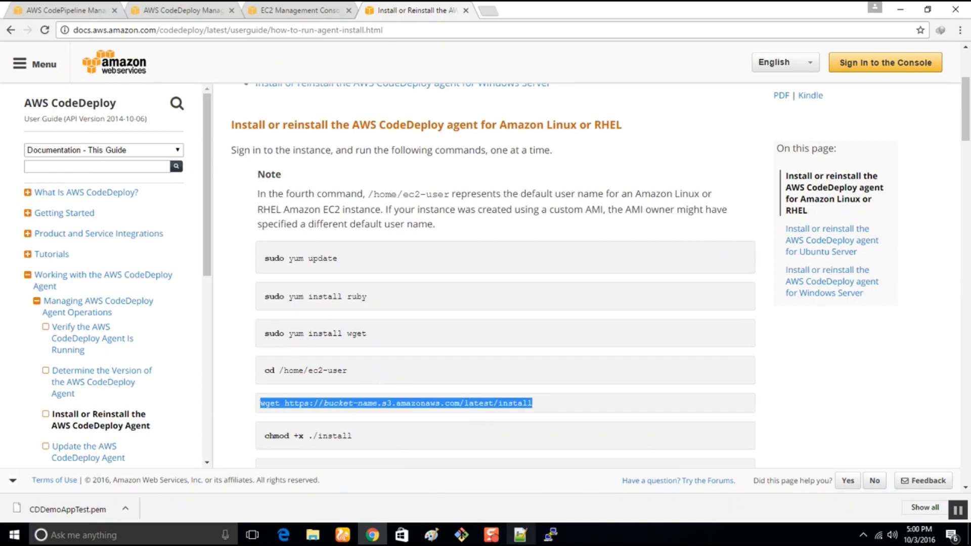
click(540, 536)
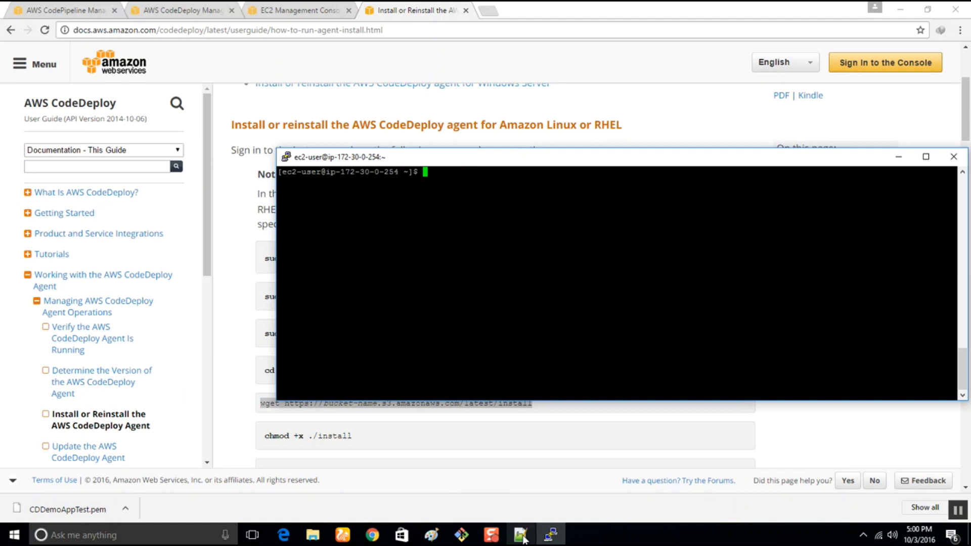
click(520, 535)
drag(595, 213, 248, 214)
key(super+c)
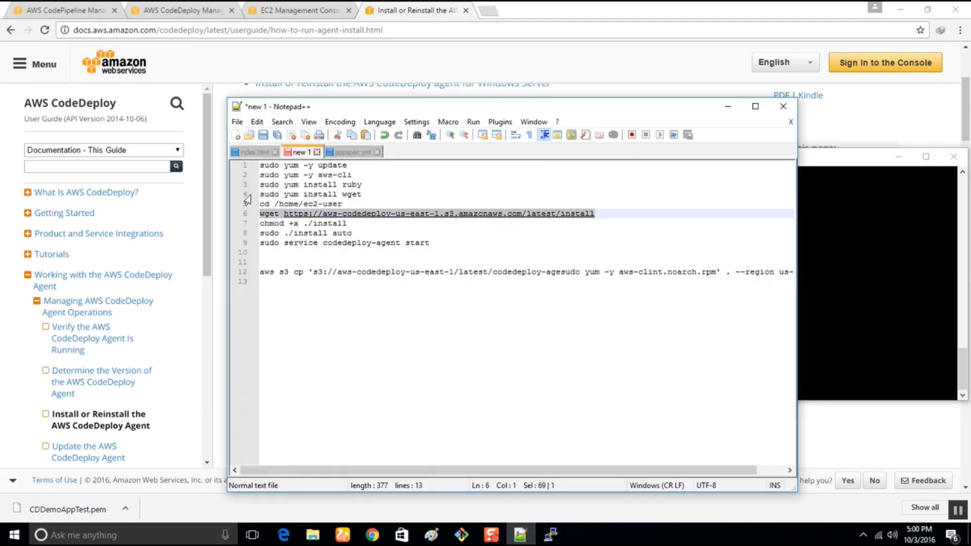
click(554, 539)
right_click(464, 227)
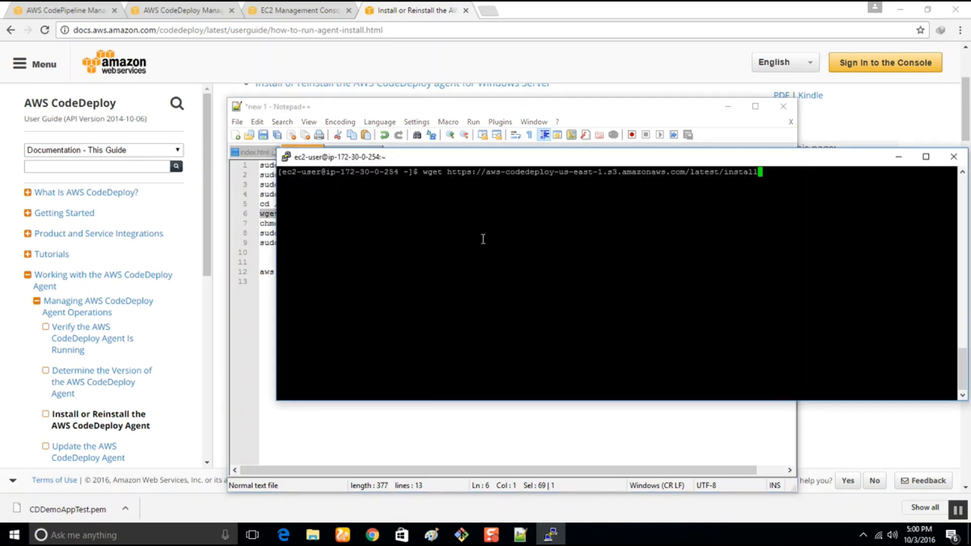
key(Return)
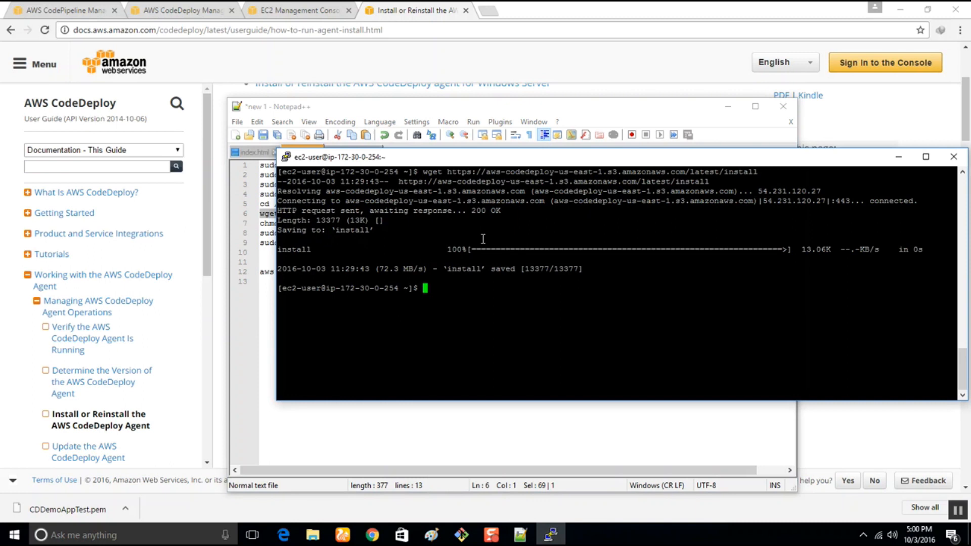
text(ls)
key(Return)
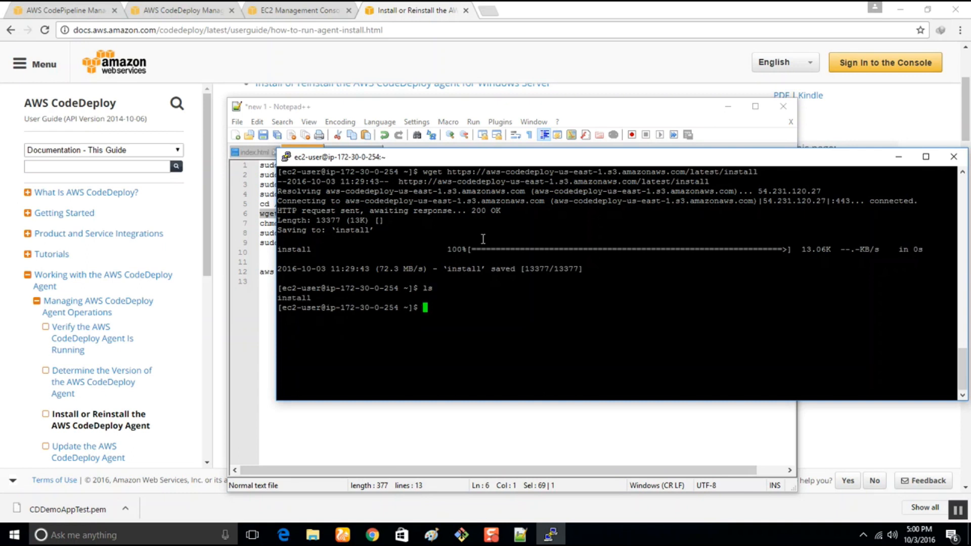
Correct line 2 of the Notepad++ script to "sudo yum -y install aws-cli" and select the script's nine command lines.
drag(421, 163, 524, 204)
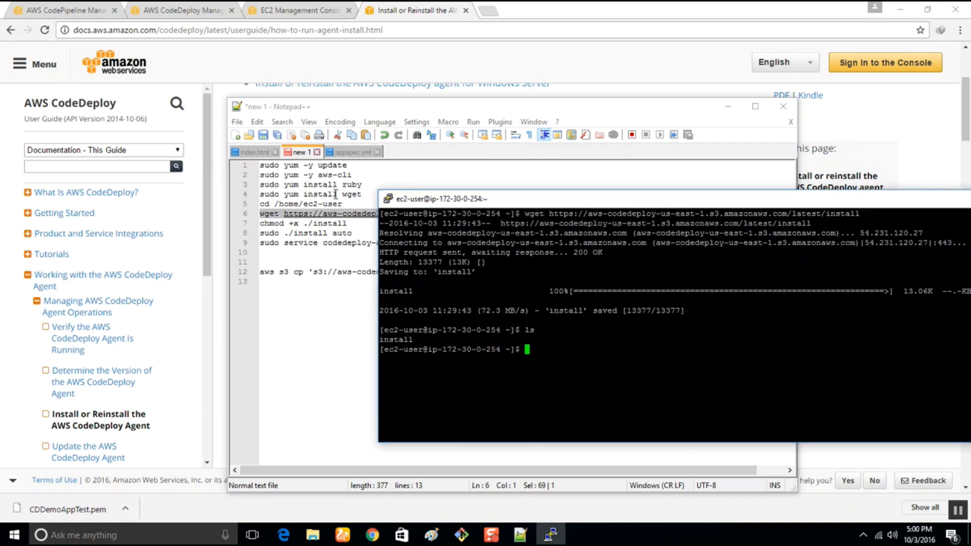
drag(363, 194, 247, 196)
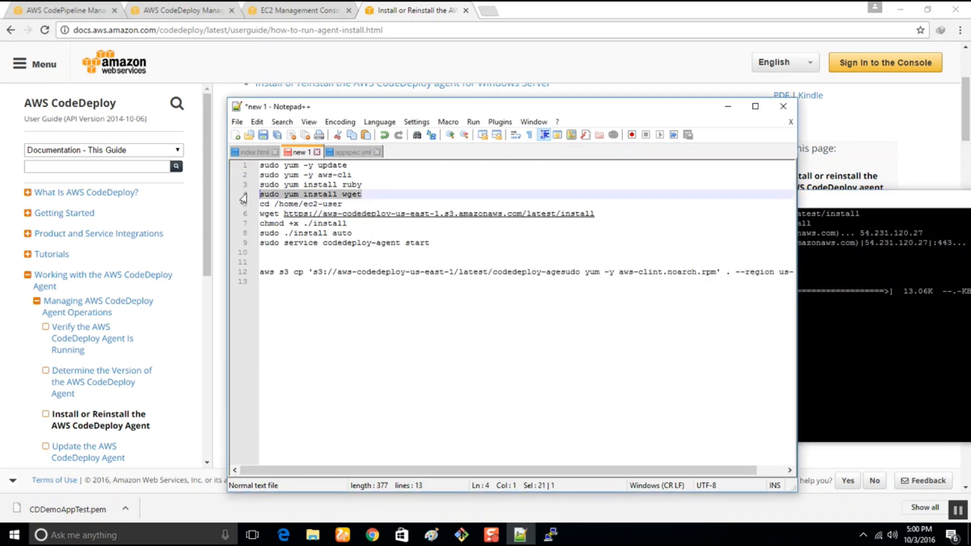
click(313, 175)
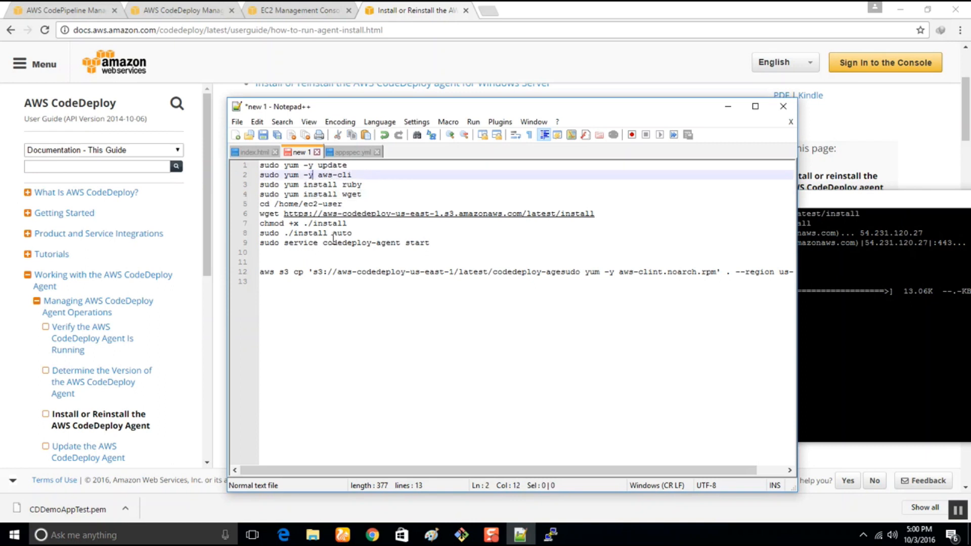
text(ins)
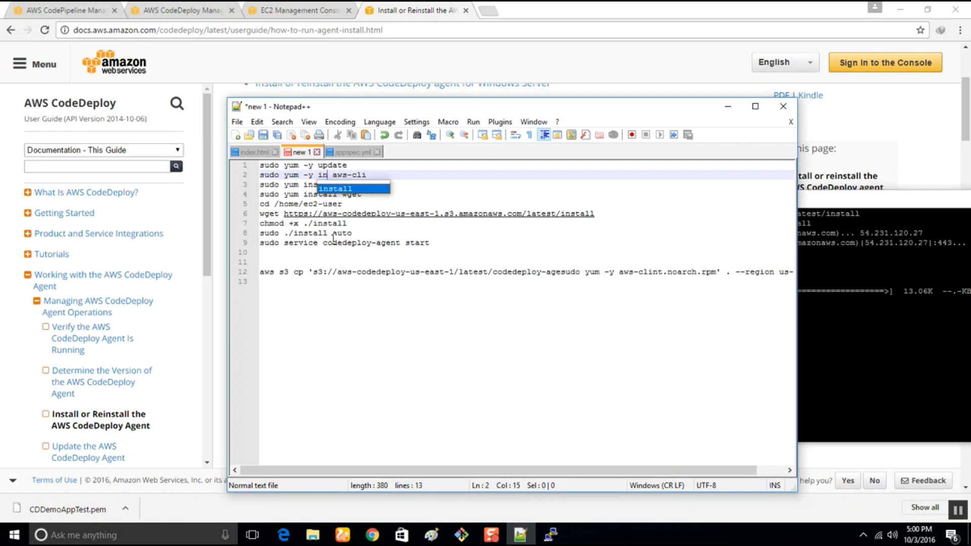
text(tall)
click(281, 262)
drag(432, 244, 198, 167)
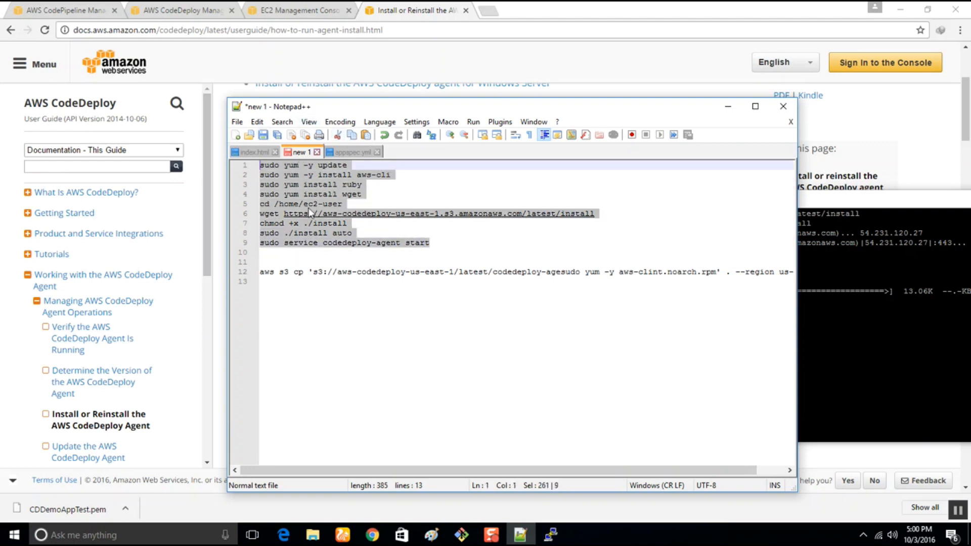
click(728, 107)
Close the SSH session to the EC2 instance.
drag(737, 197, 463, 130)
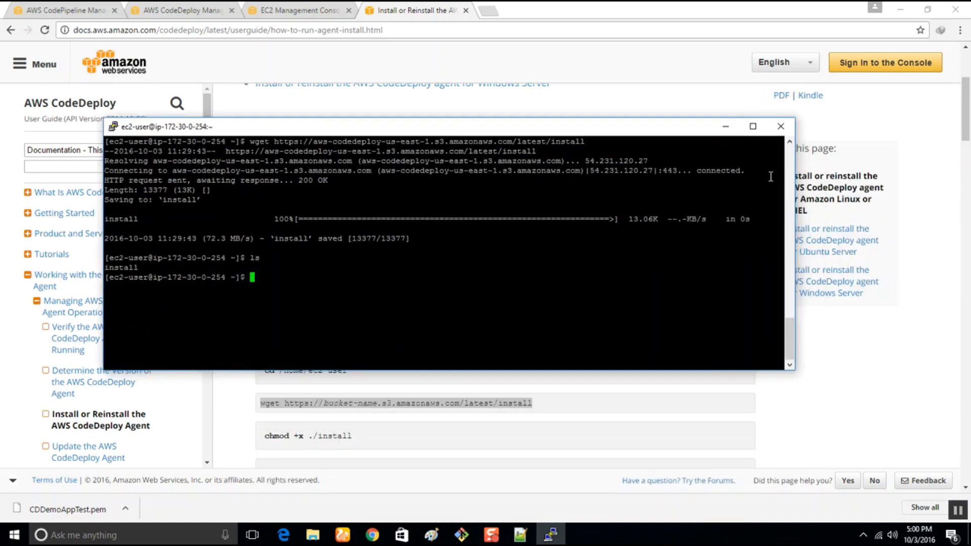
click(780, 127)
click(492, 310)
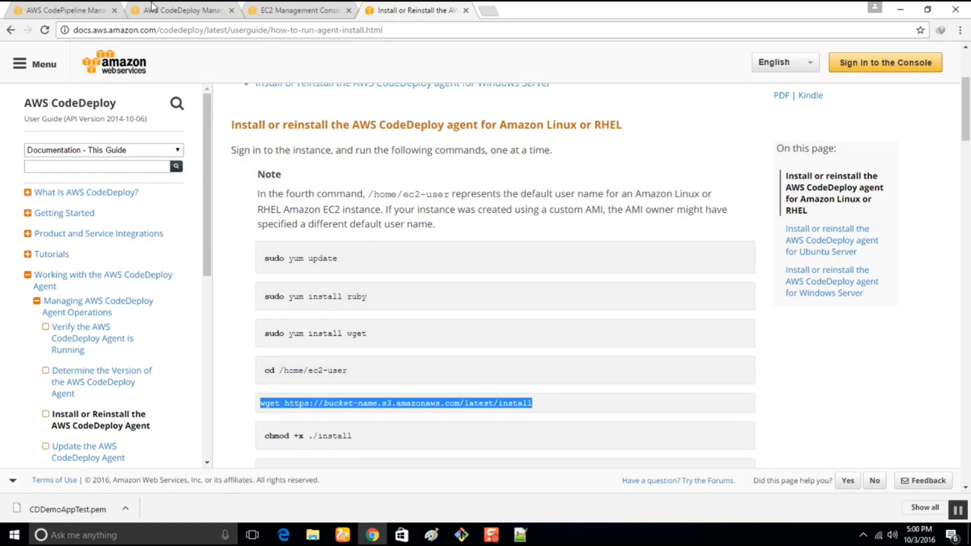
Check the CPDemoAppTEST pipeline's stages and the CodeDeploy deployment details, and close the deployment page.
click(61, 9)
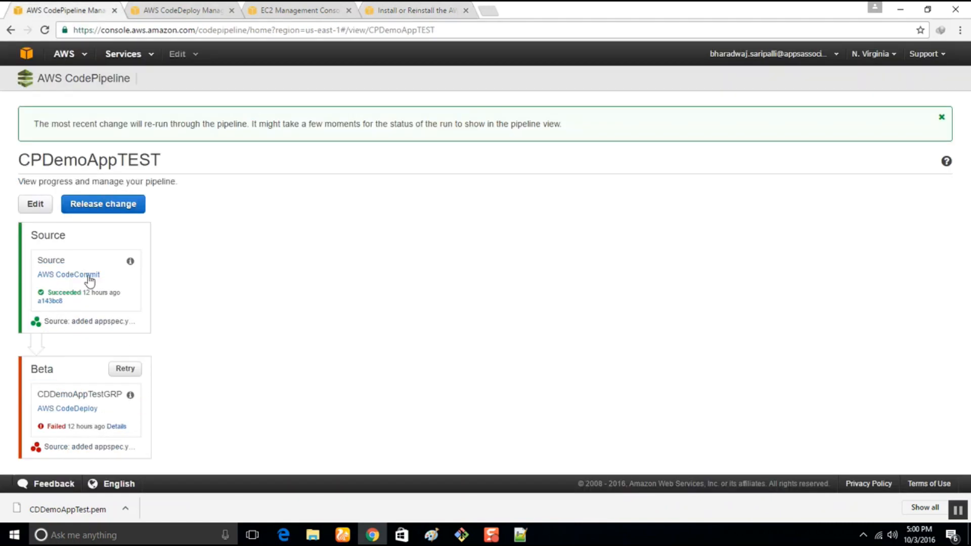
click(159, 7)
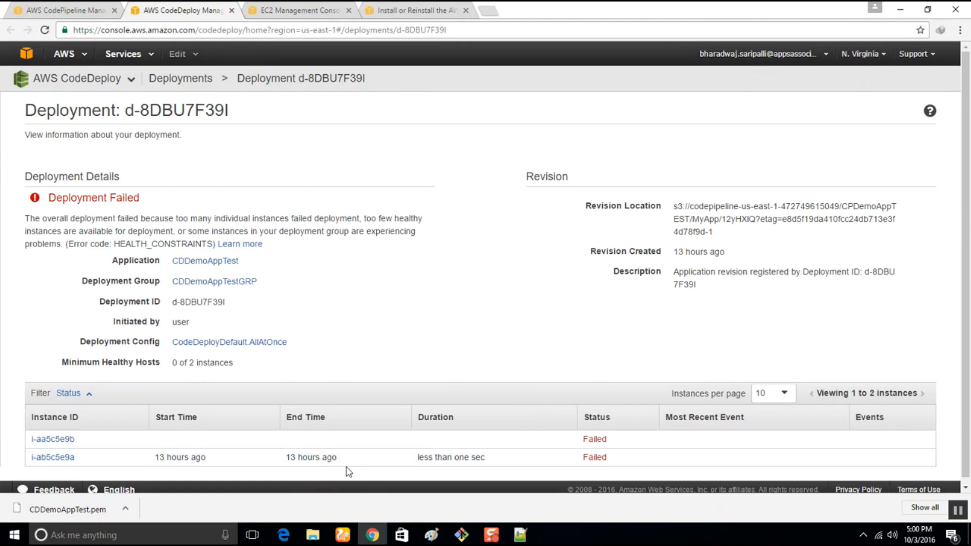
click(232, 11)
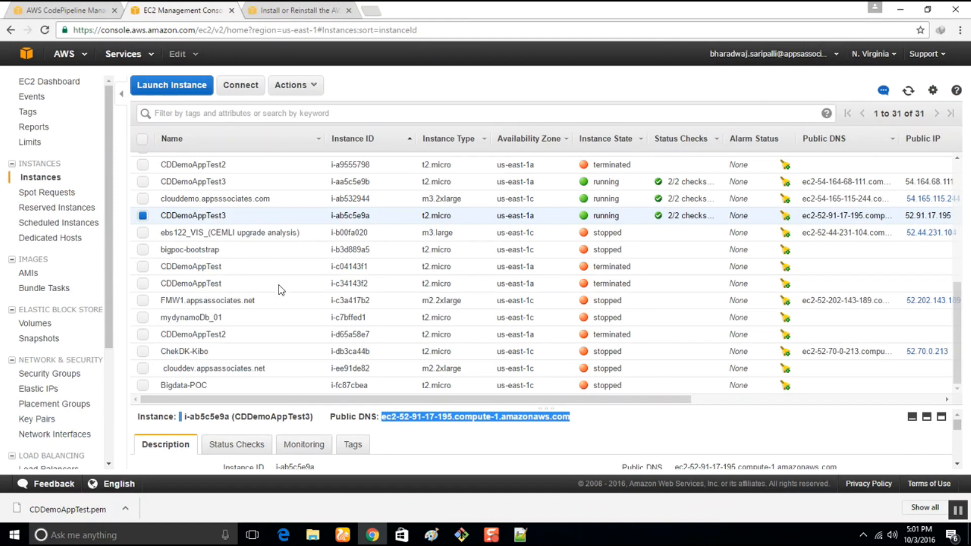
Terminate both running CDDemoAppTest3 instances in the EC2 console.
click(143, 181)
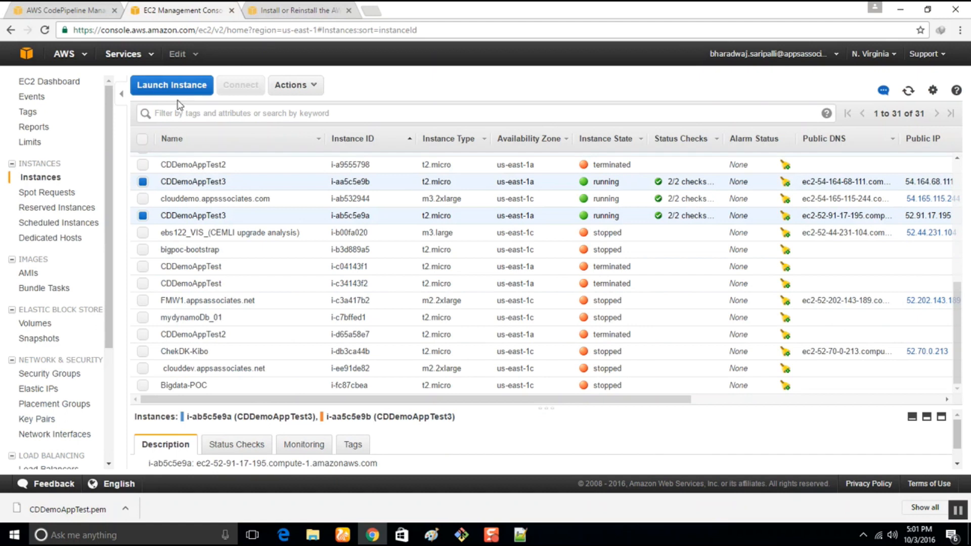
click(296, 85)
mouse_move(354, 152)
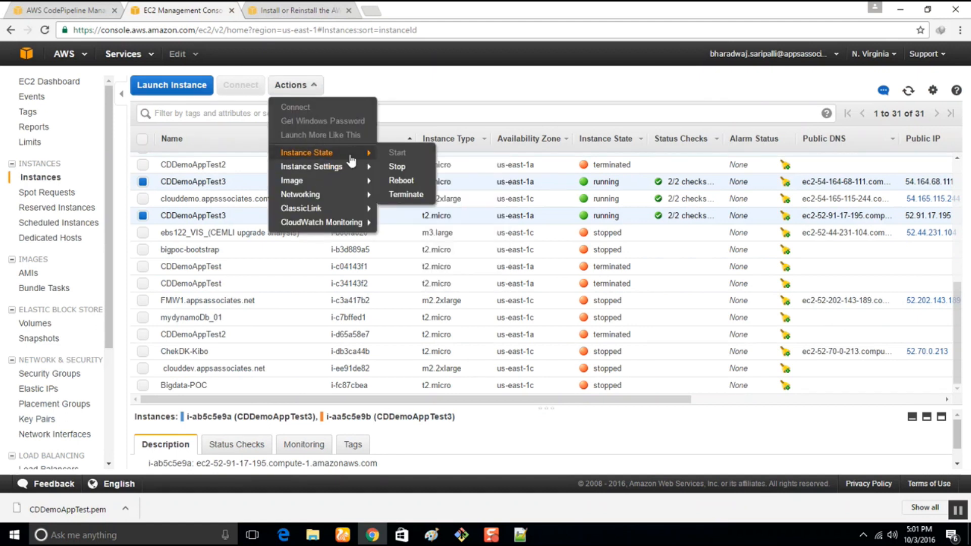
click(407, 193)
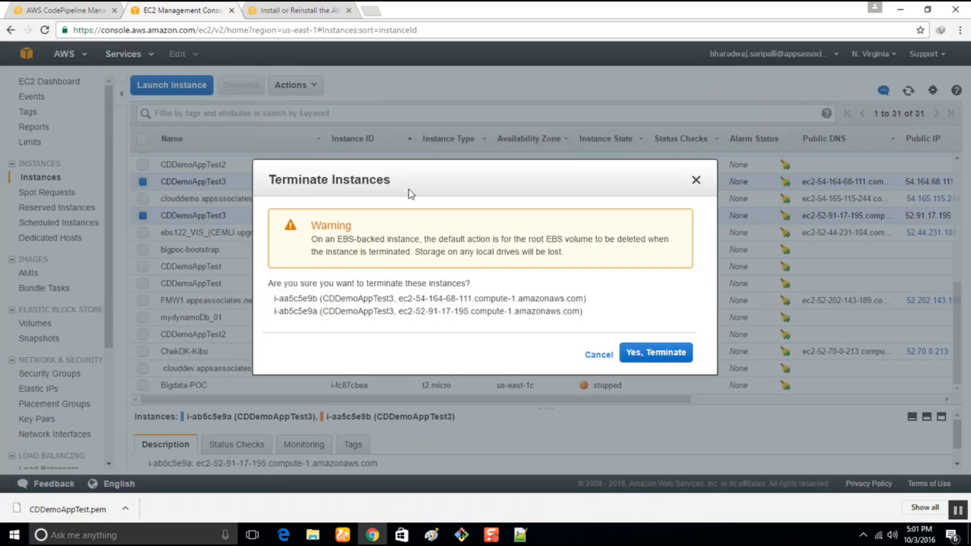
click(644, 353)
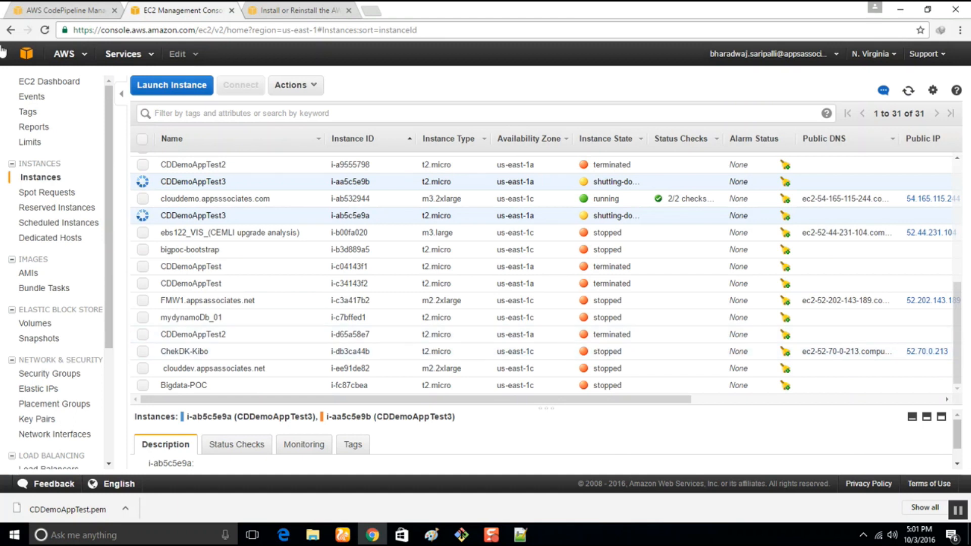
Start launching a new EC2 instance from Amazon Linux AMI 2016.09.0 (HVM) with the t2.micro type and proceed to the instance details.
click(190, 89)
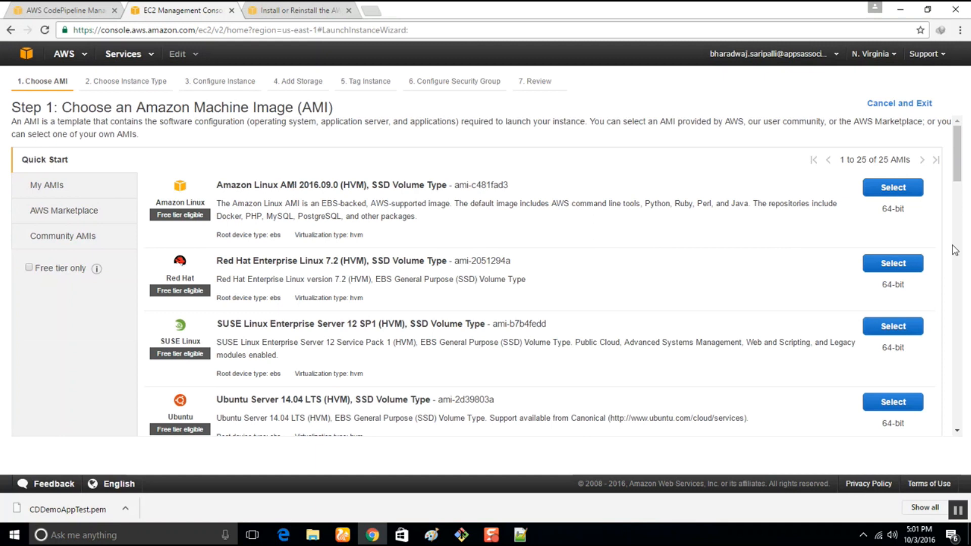
click(893, 188)
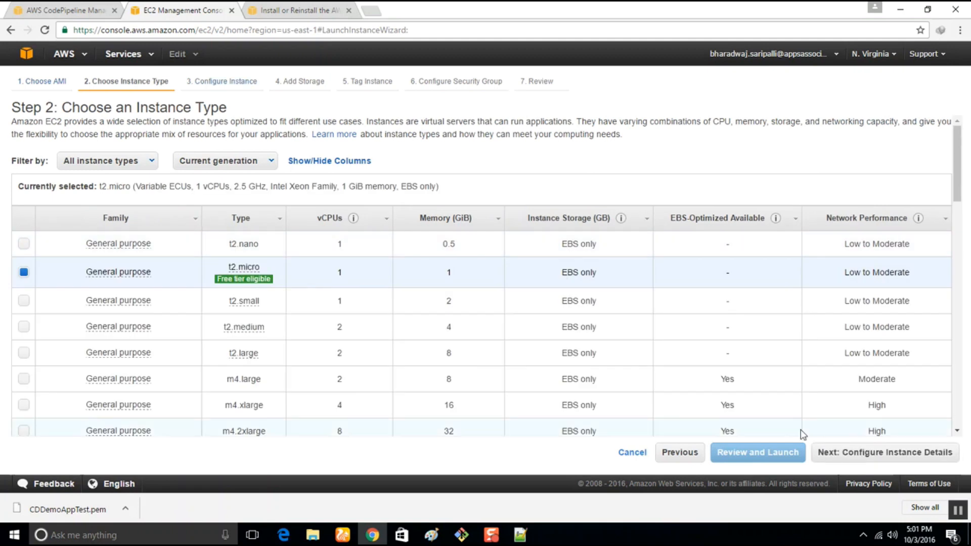
click(889, 454)
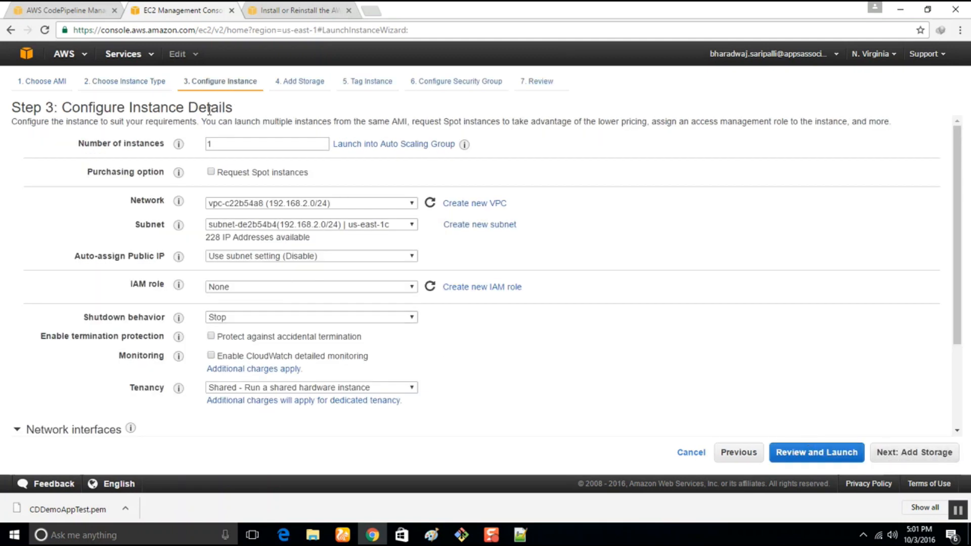
Configure 2 instances in network vpc-0c5ff26b (172.30.0.0/16) with the IAM role CDDemoAppInstanceRole.
double_click(223, 144)
text(2)
click(404, 209)
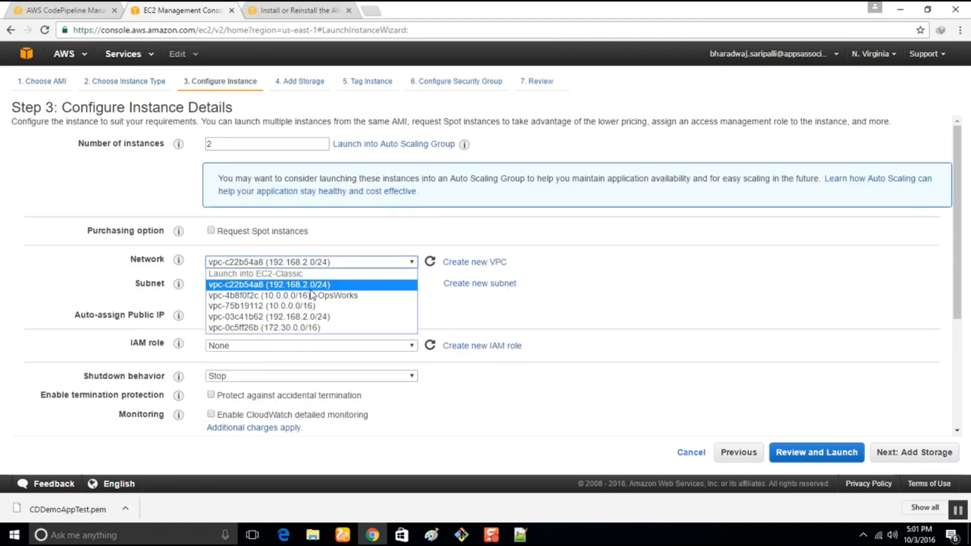
click(307, 328)
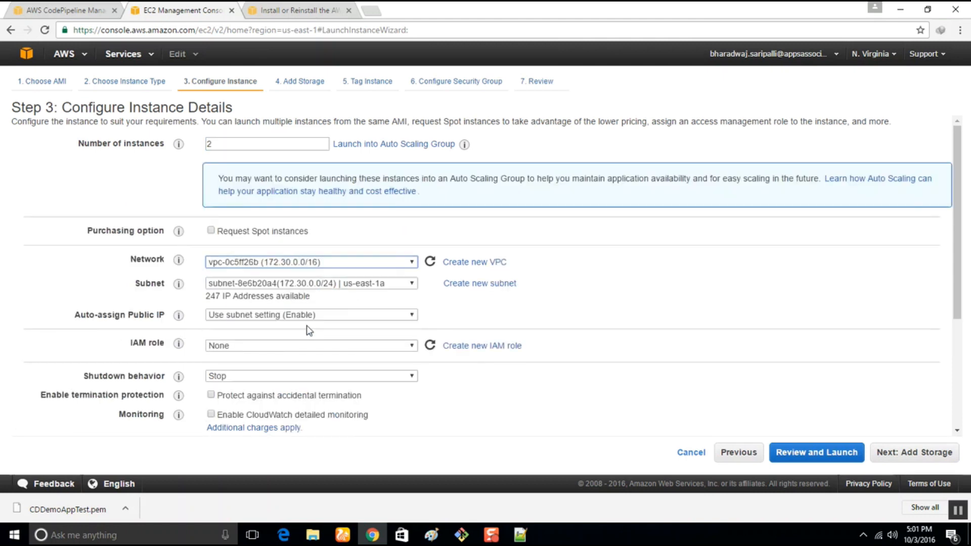
click(267, 349)
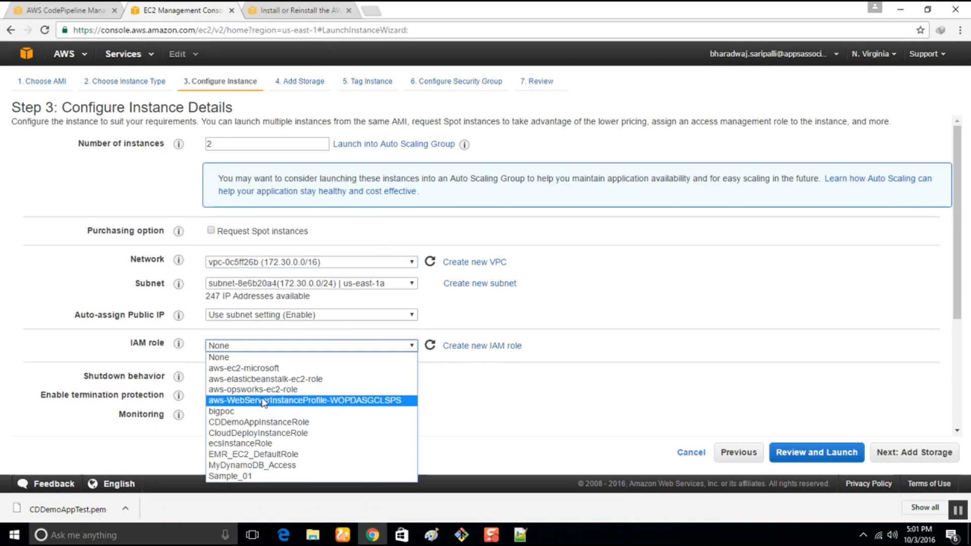
click(264, 422)
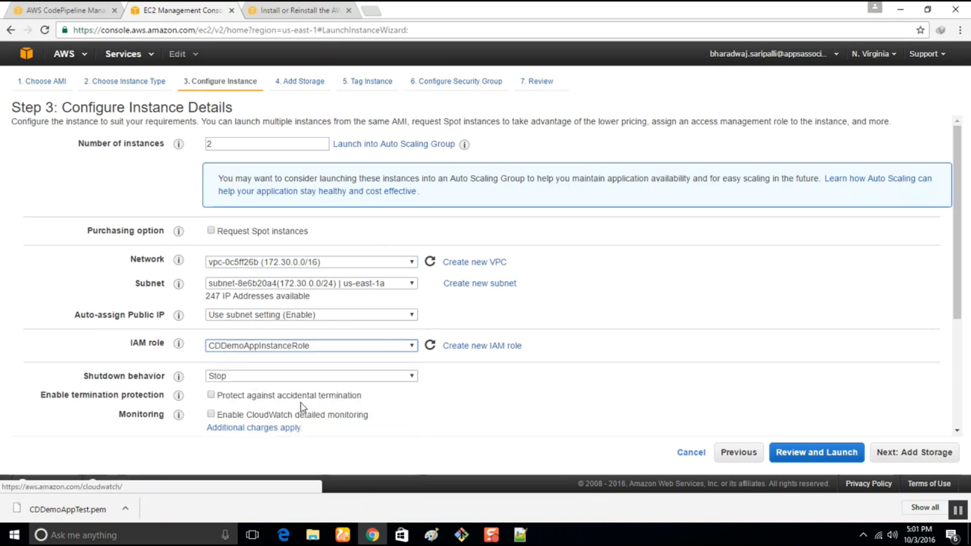
scroll(265, 430, down, 4)
click(61, 400)
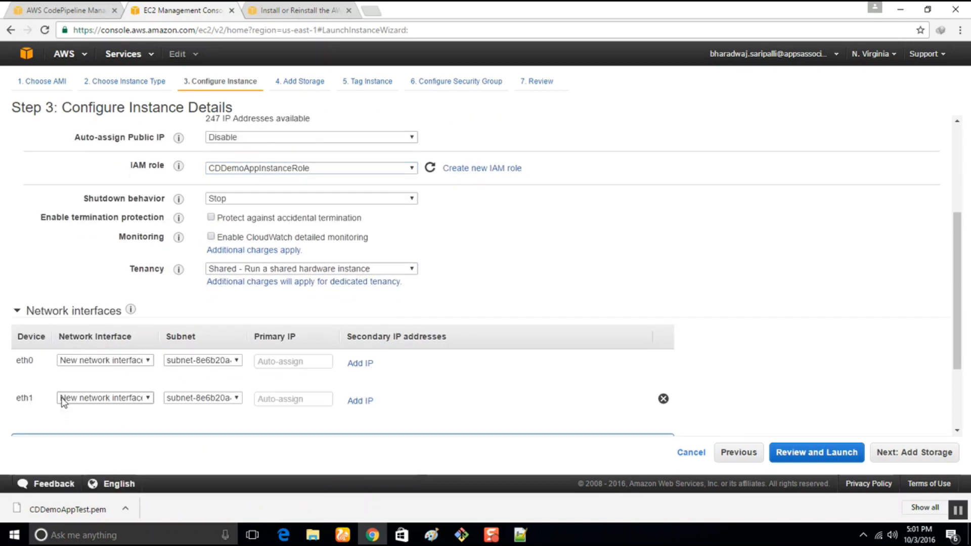
click(663, 403)
Paste the copied CodeDeploy agent install script as text into the advanced user data and check its command lines.
click(40, 426)
scroll(61, 410, down, 2)
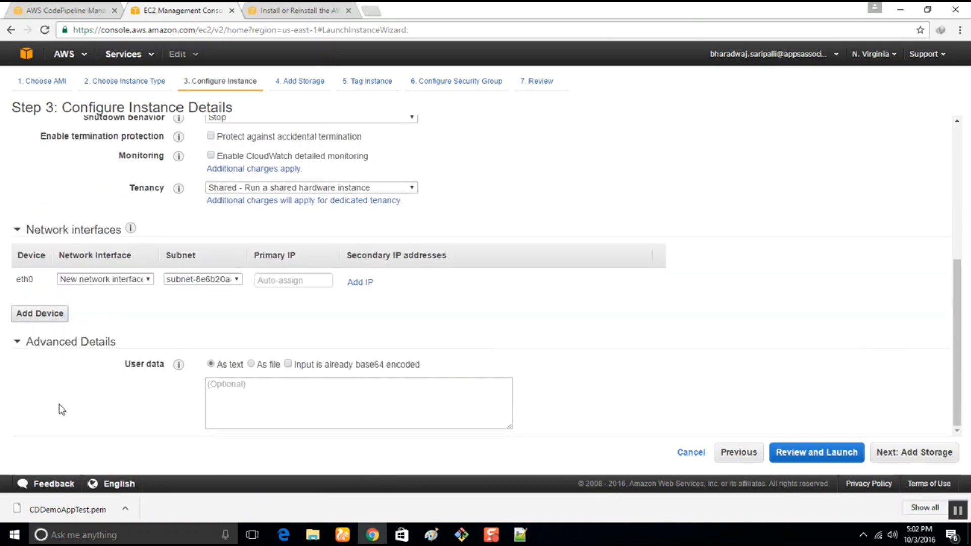
click(271, 383)
right_click(271, 383)
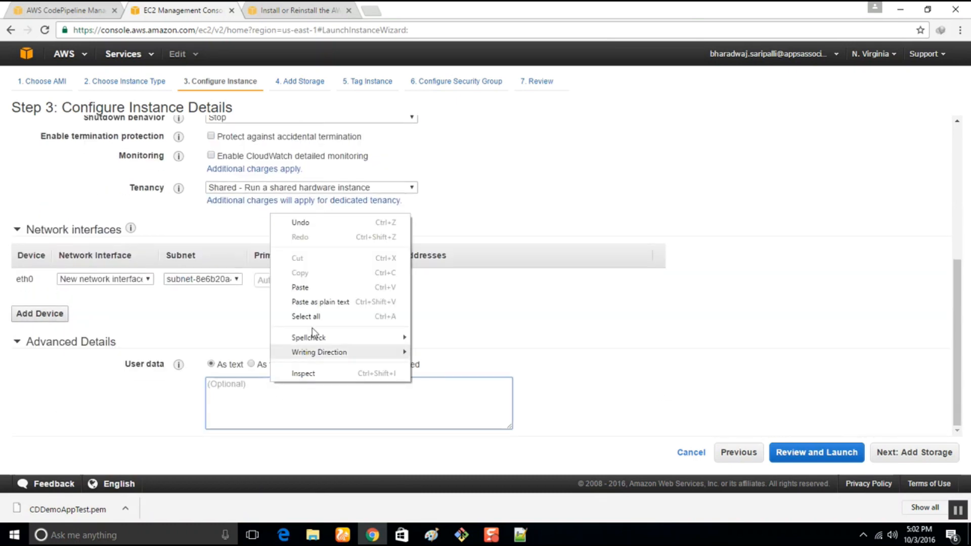
click(312, 282)
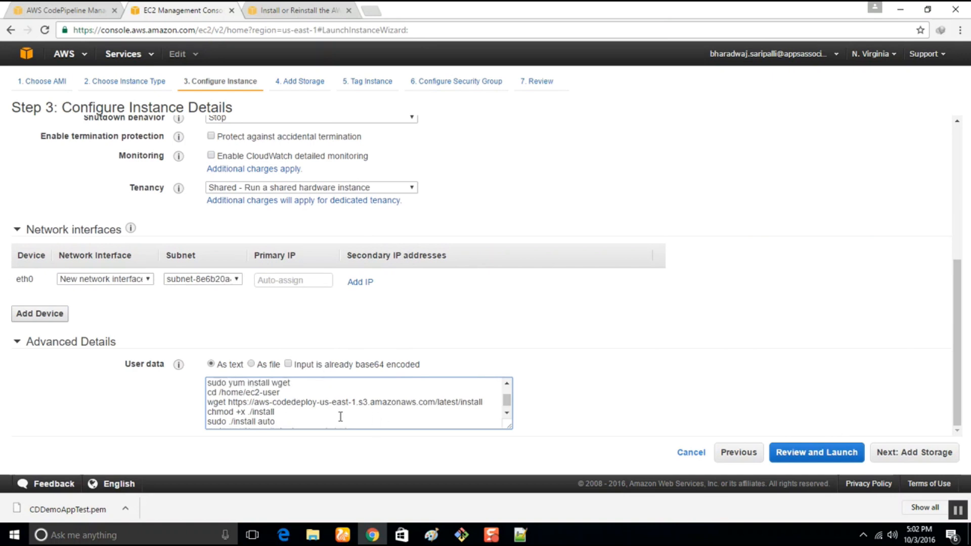
scroll(339, 417, up, 3)
scroll(745, 308, down, 2)
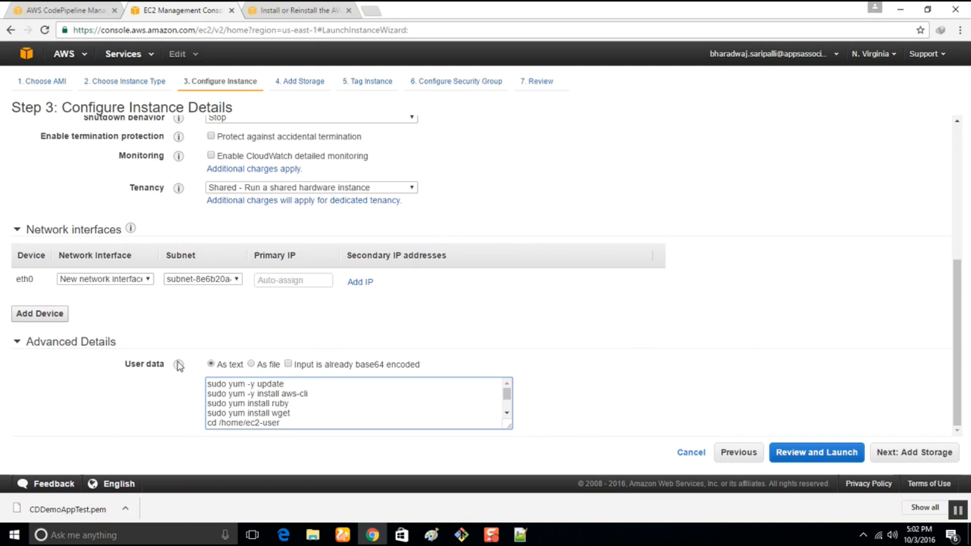
mouse_move(180, 366)
scroll(348, 400, down, 2)
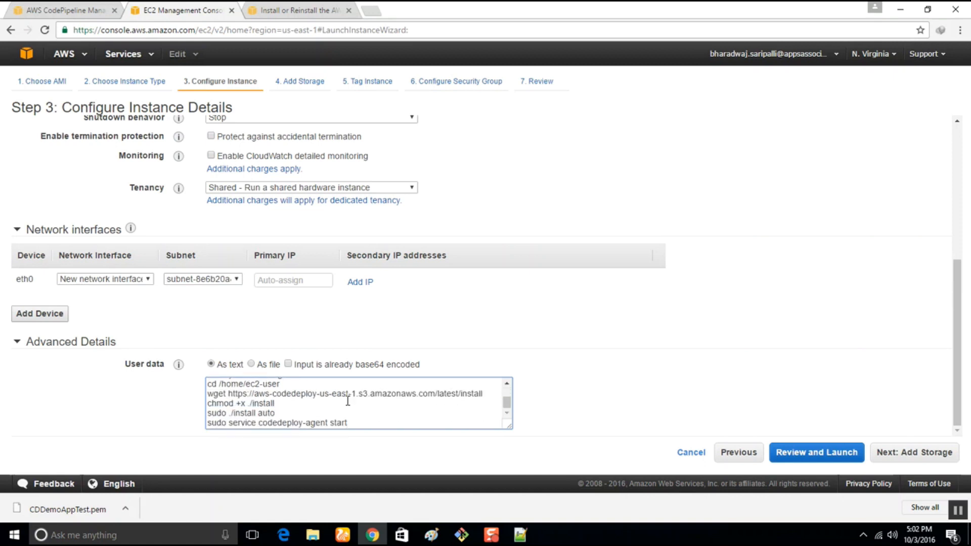
scroll(348, 400, up, 2)
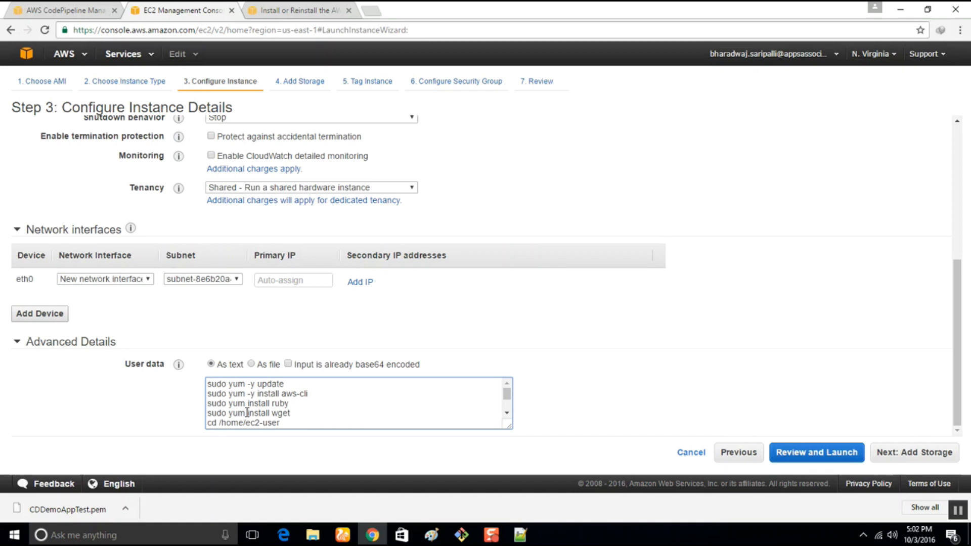
scroll(414, 395, down, 2)
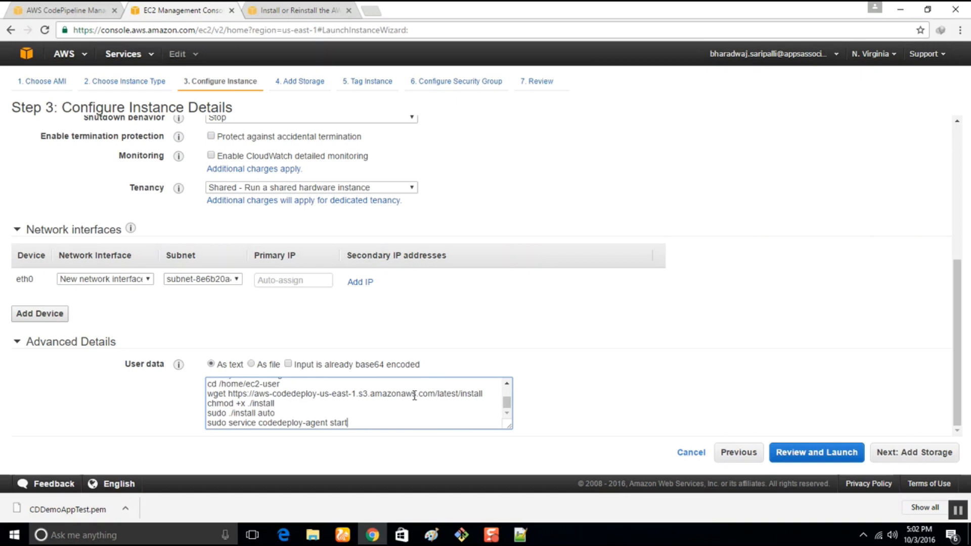
Keep the default storage and tag the instances with the Name value CDDemoAppTest4.
click(918, 452)
click(919, 453)
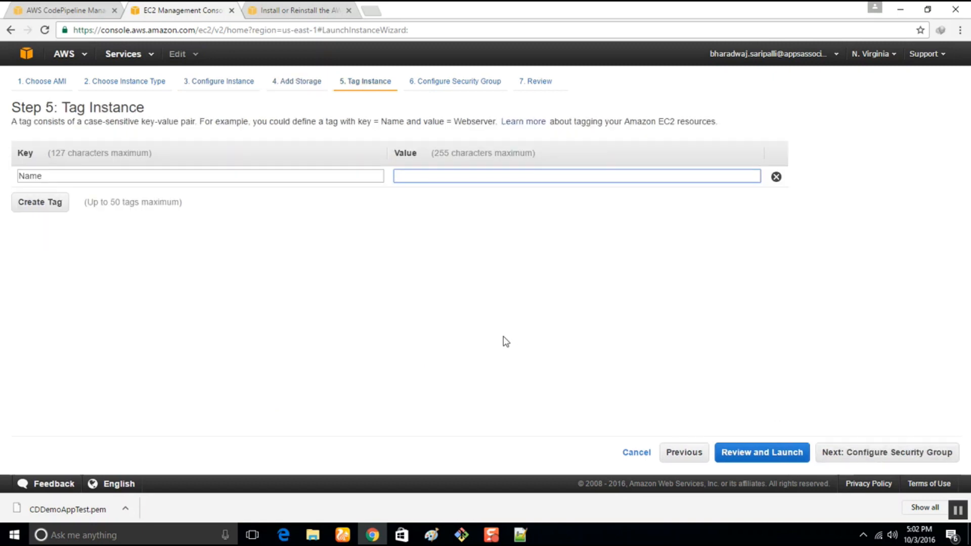
text(DDEm)
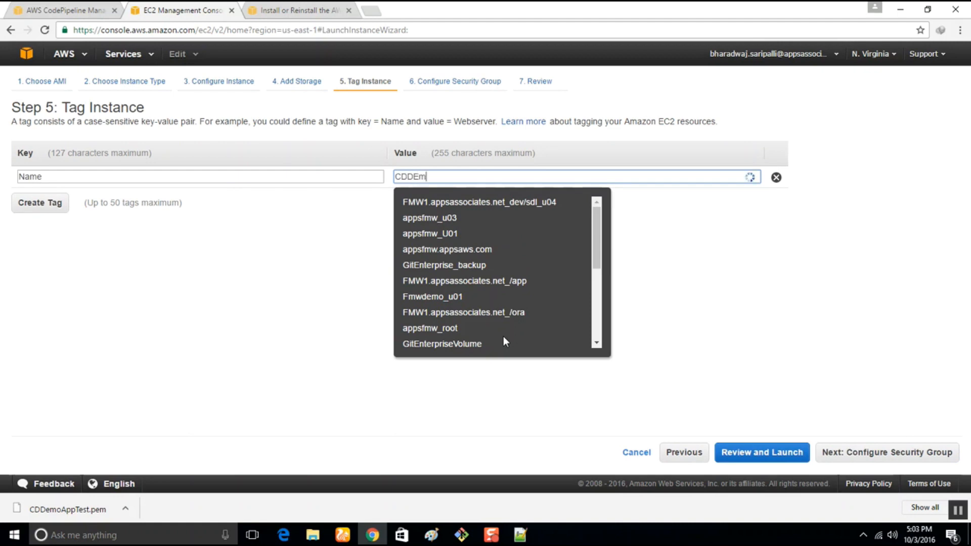
text(o)
key(BackSpace)
key(BackSpace)
key(BackSpace)
text(emoAppTe)
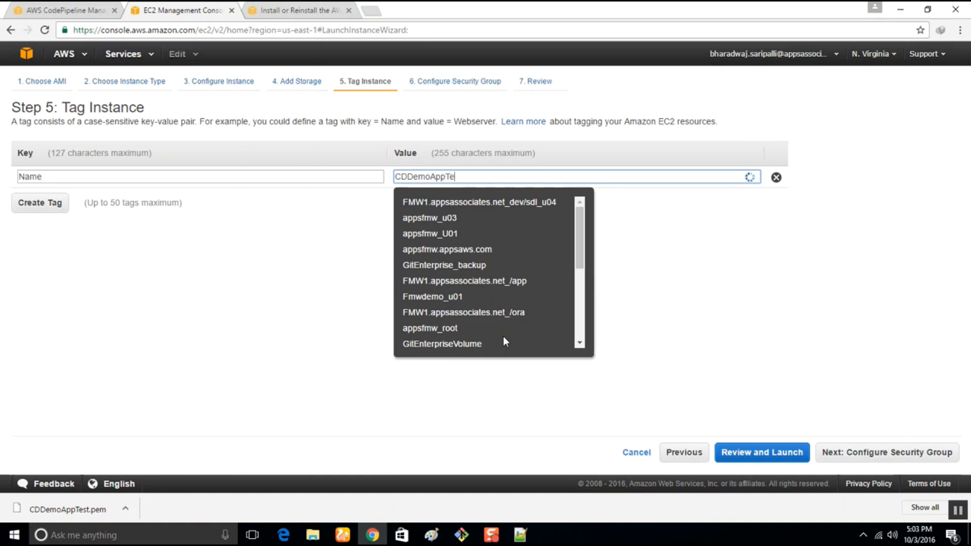
text(st$)
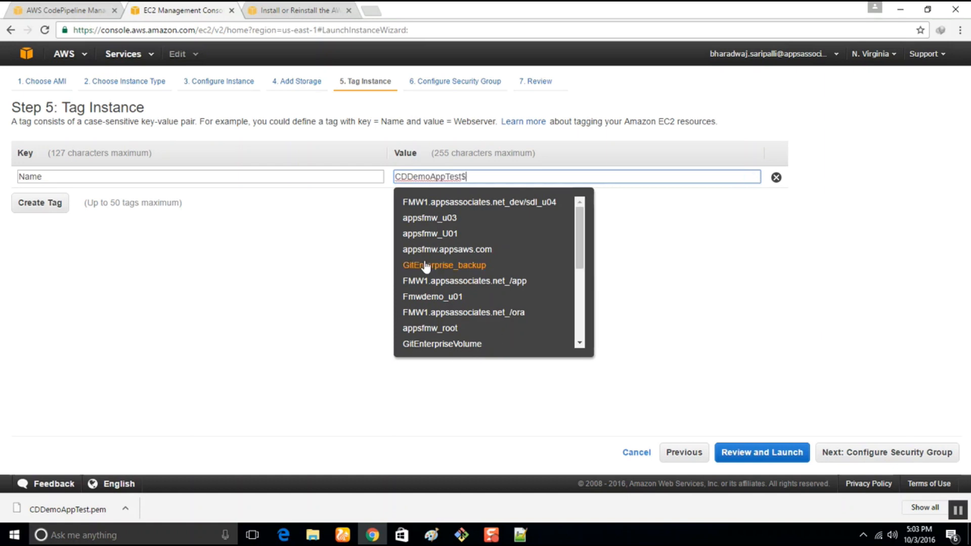
key(BackSpace)
text(4)
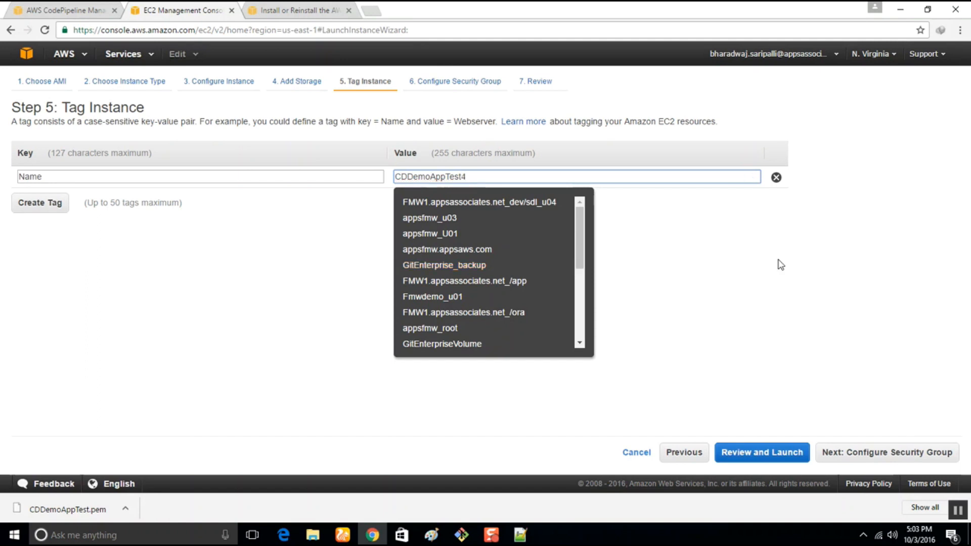
click(780, 264)
Add an HTTP rule on port 80 open to anywhere to the new security group, alongside the SSH rule.
click(876, 453)
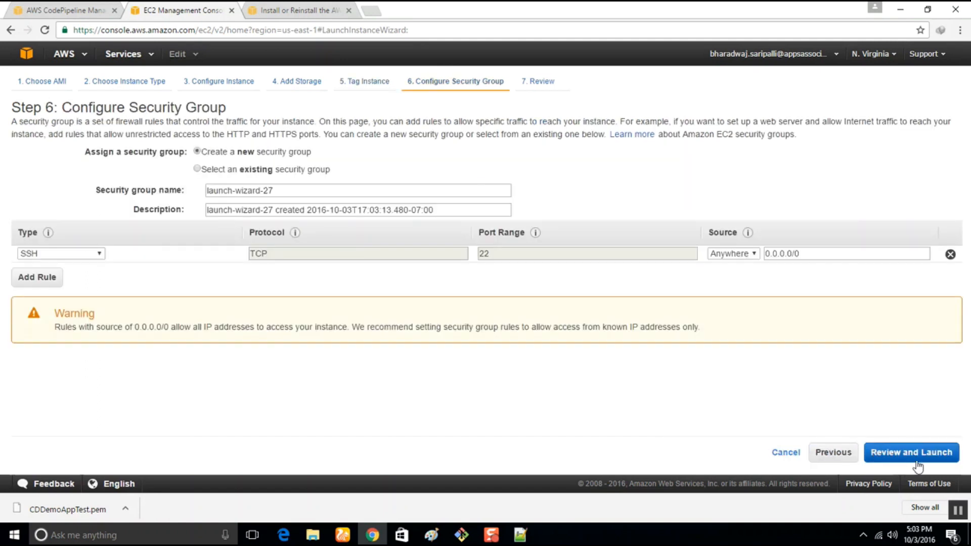
click(36, 279)
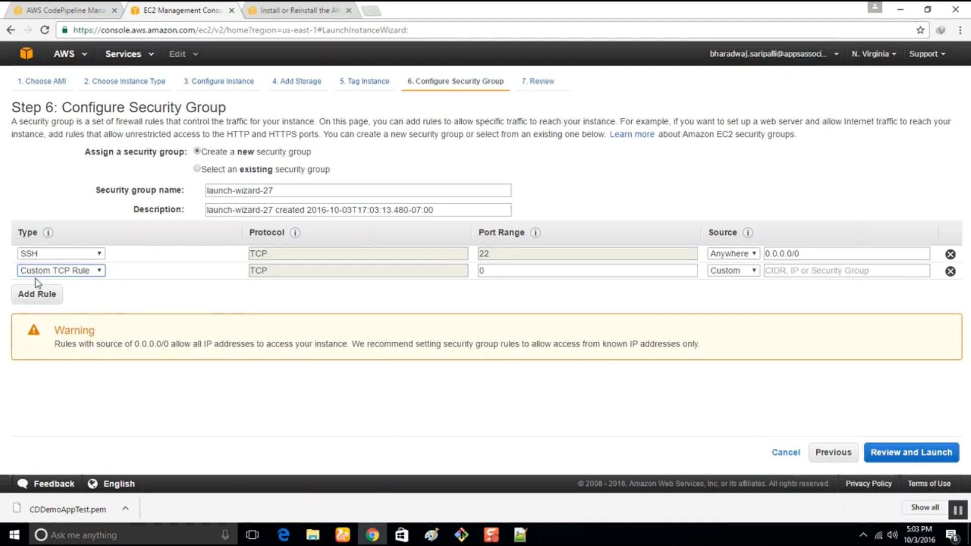
click(54, 274)
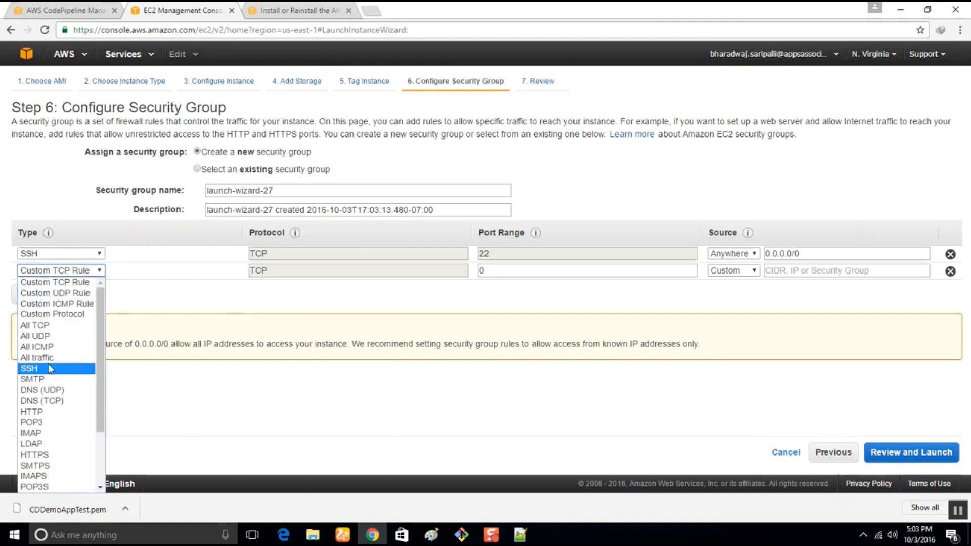
click(31, 412)
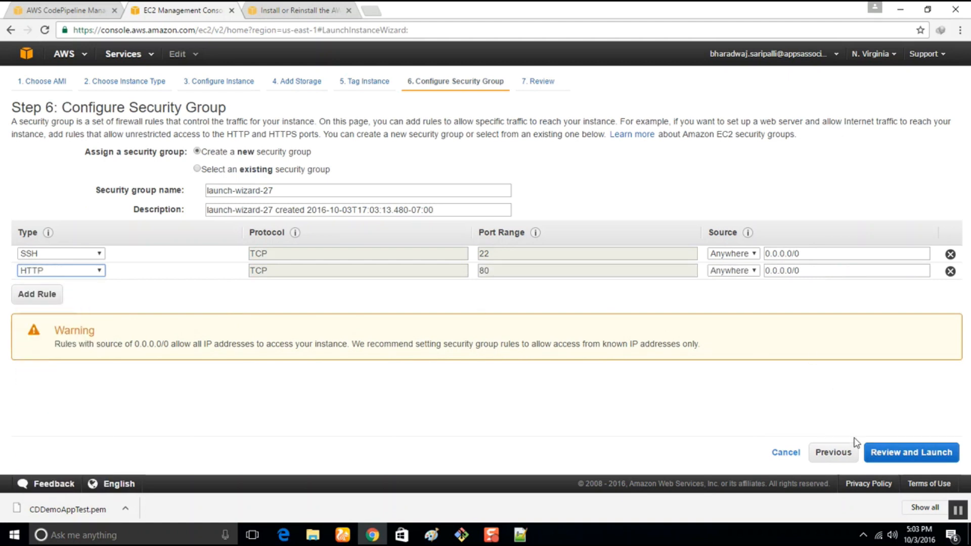
Launch the reviewed instances with the existing key pair CDDemoAppTest, acknowledging access to its private key file.
click(881, 454)
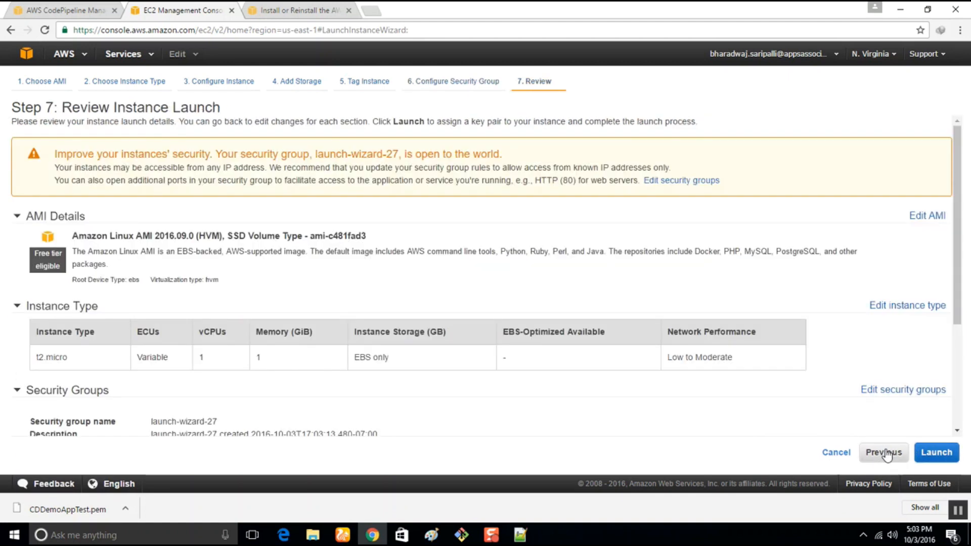
click(937, 454)
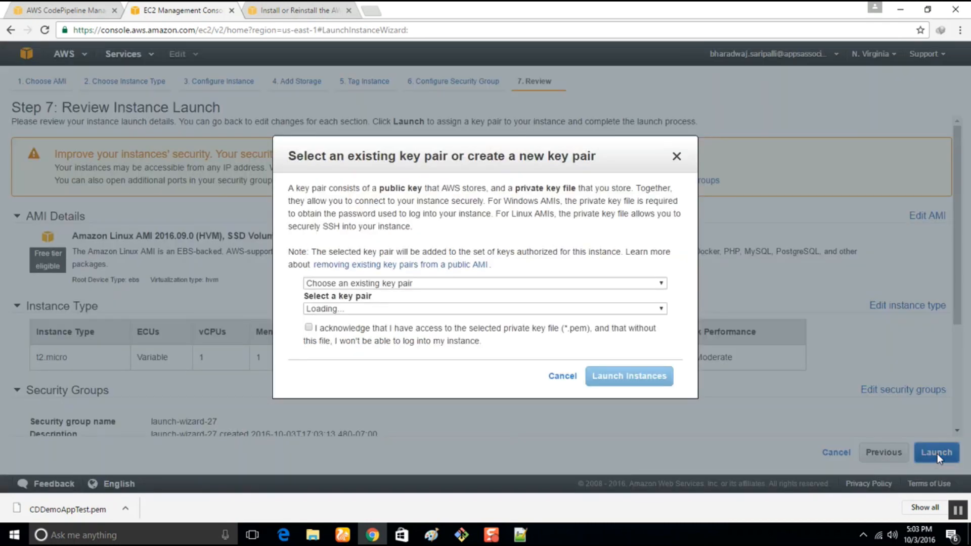
click(434, 310)
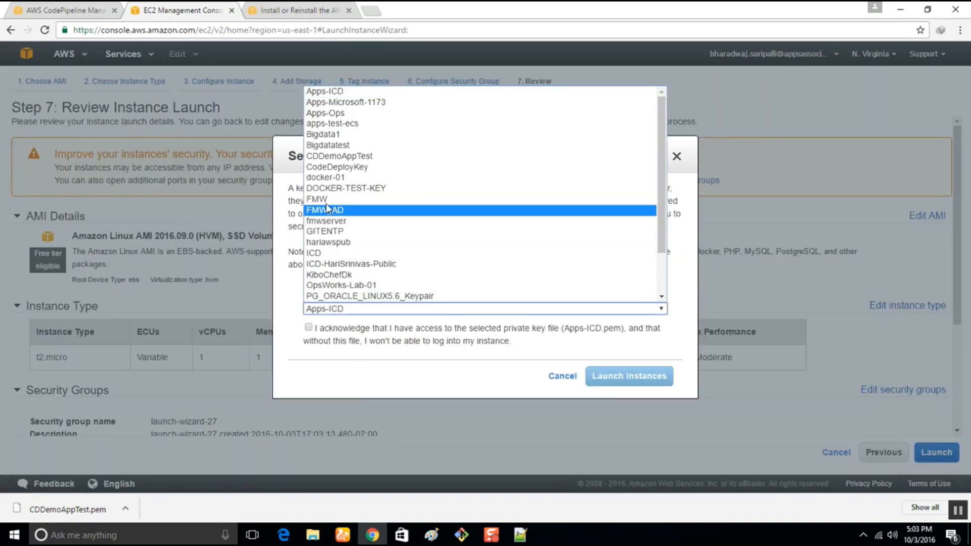
click(339, 157)
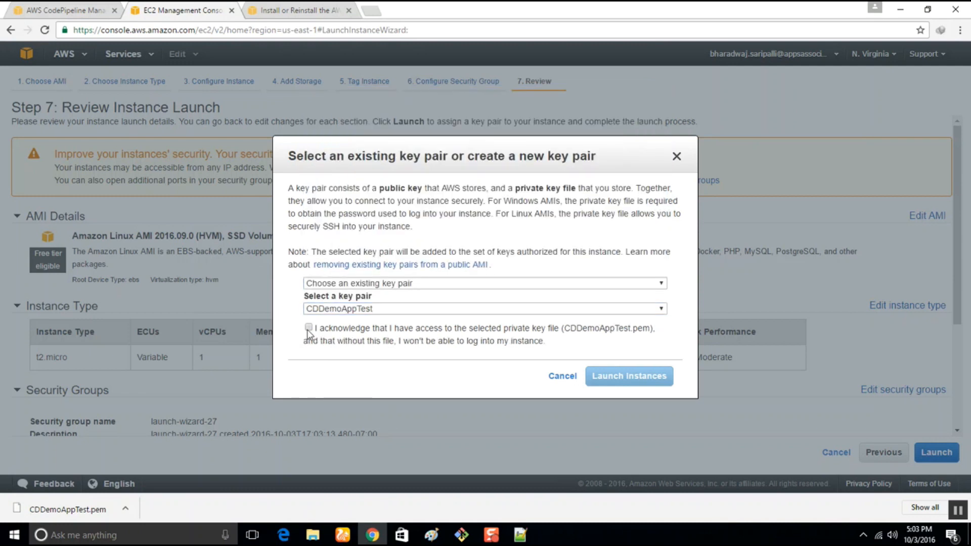
click(308, 327)
click(647, 386)
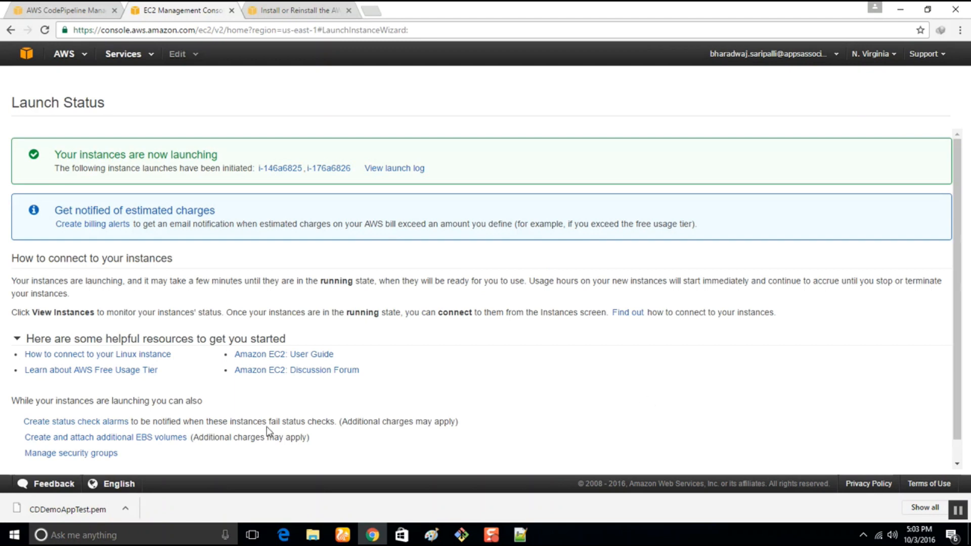
Switch to CodeDeploy and open the CDDemoAppTestGRP deployment group of the CDDemoAppTest application for editing.
click(46, 9)
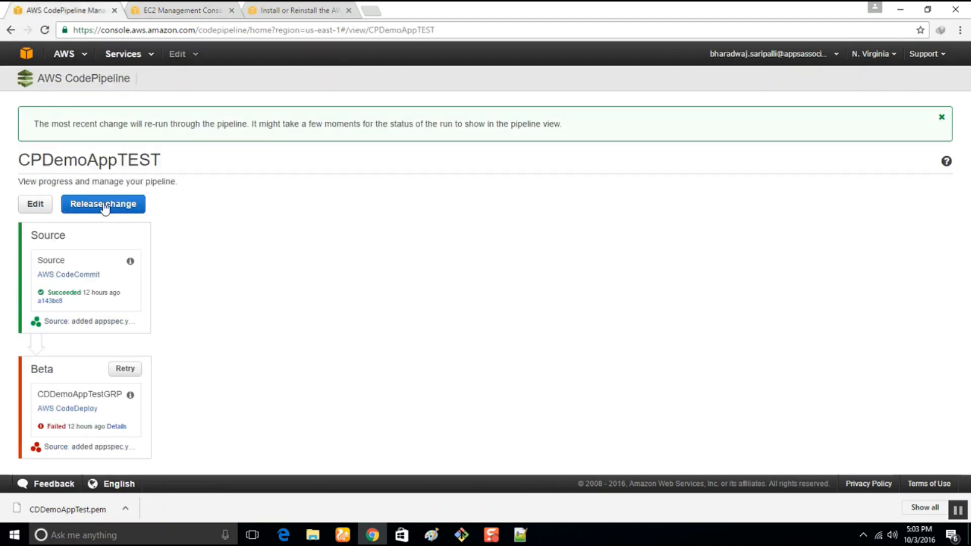
click(132, 55)
mouse_move(171, 196)
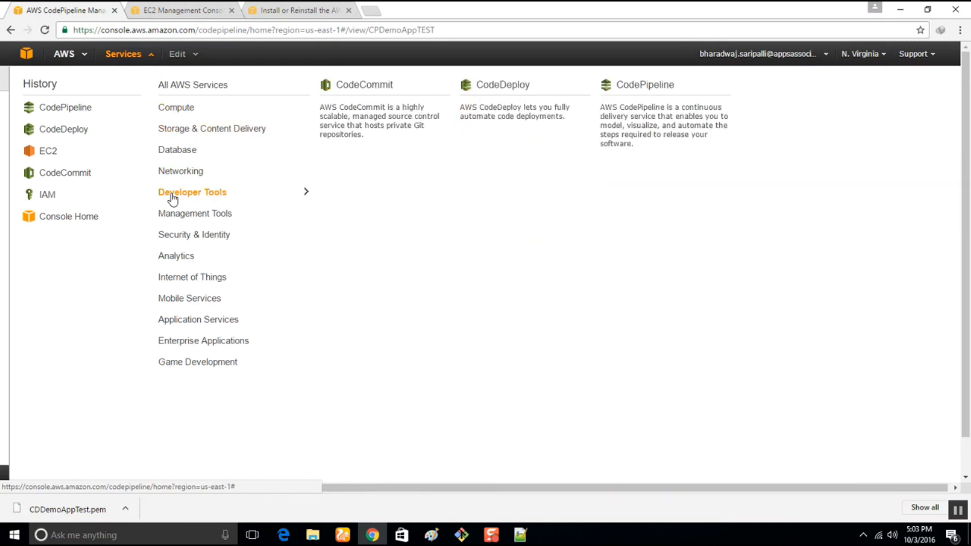
click(493, 107)
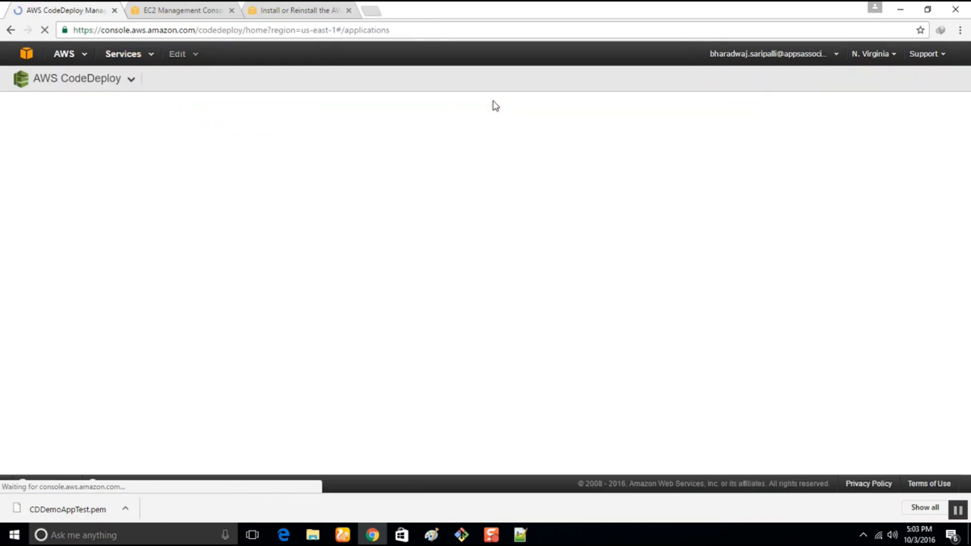
click(75, 245)
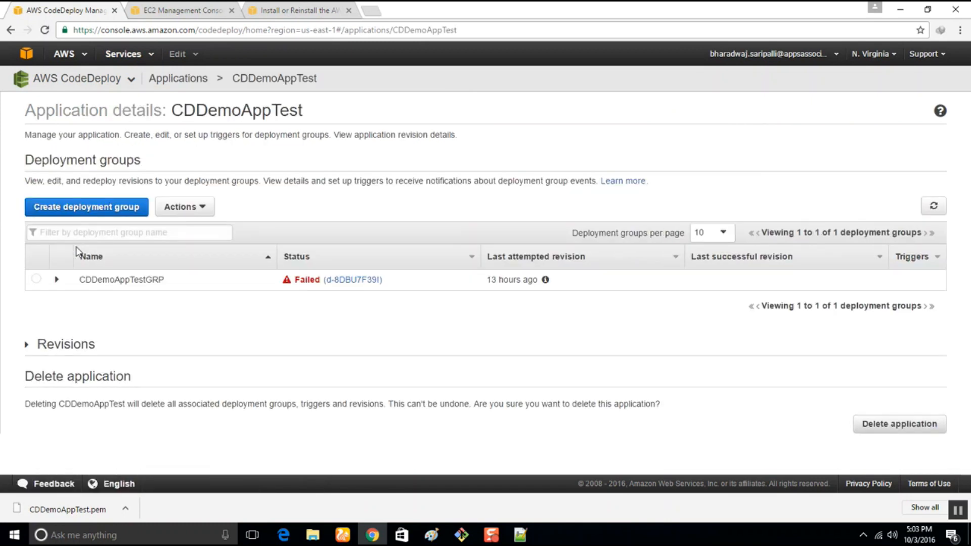
click(36, 278)
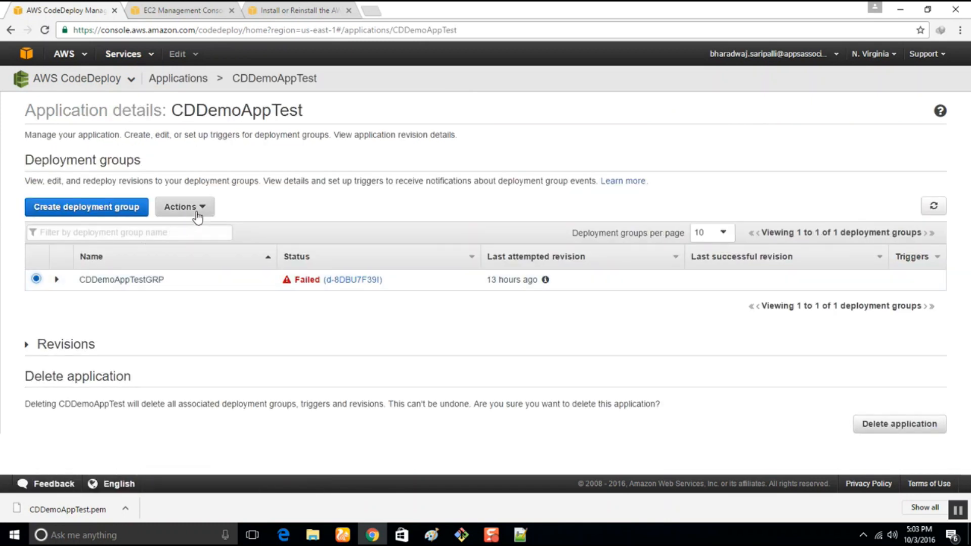
click(193, 207)
click(196, 227)
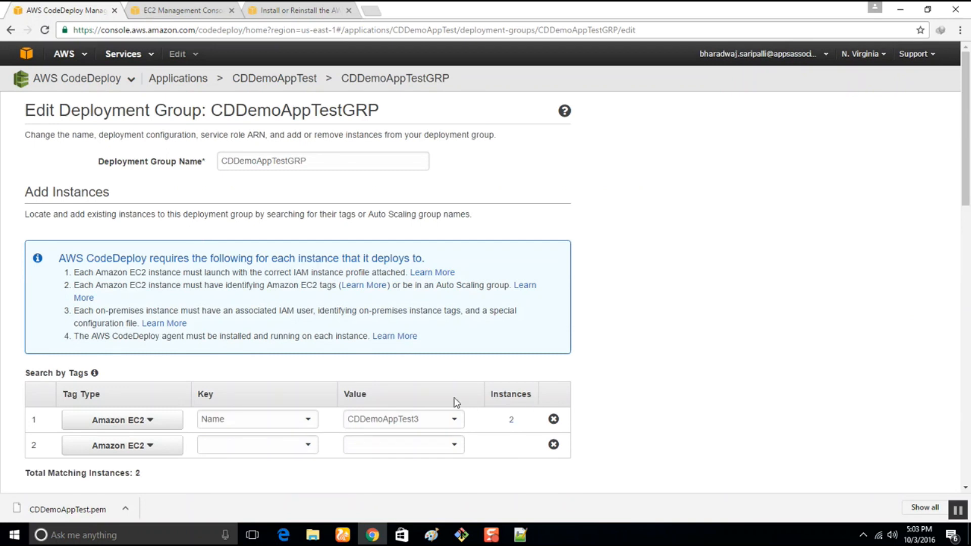
Change the Value of the deployment group's Name tag filter to CDDemoAppTest4.
click(453, 425)
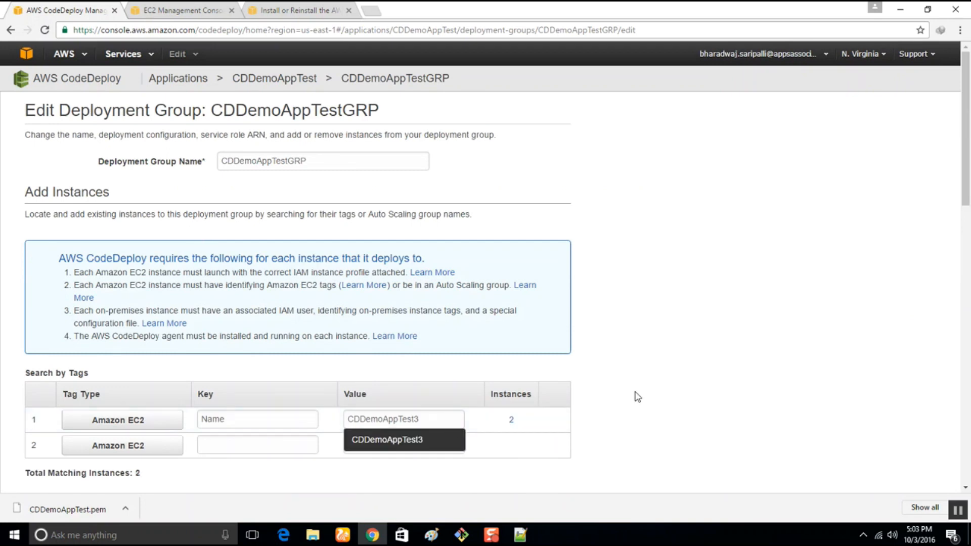
double_click(429, 419)
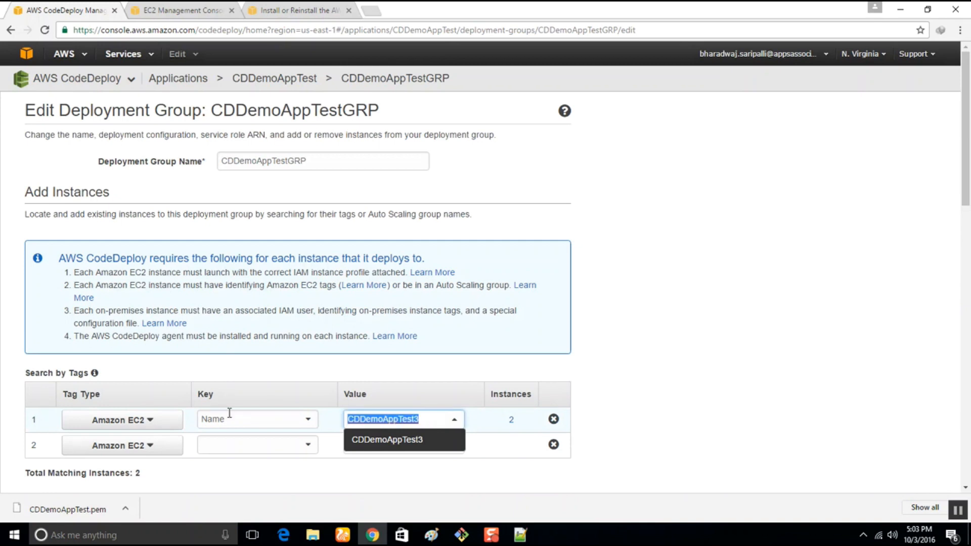
text(CD)
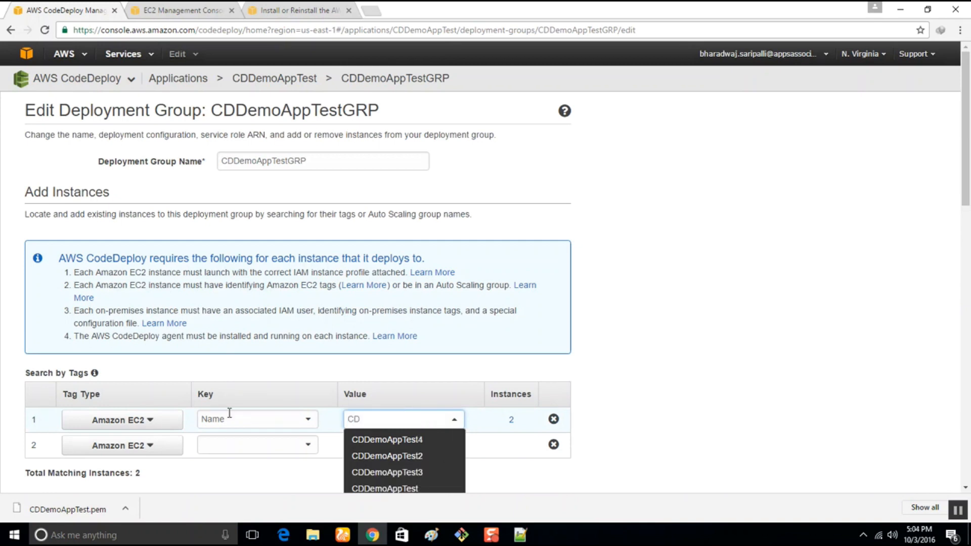
click(424, 441)
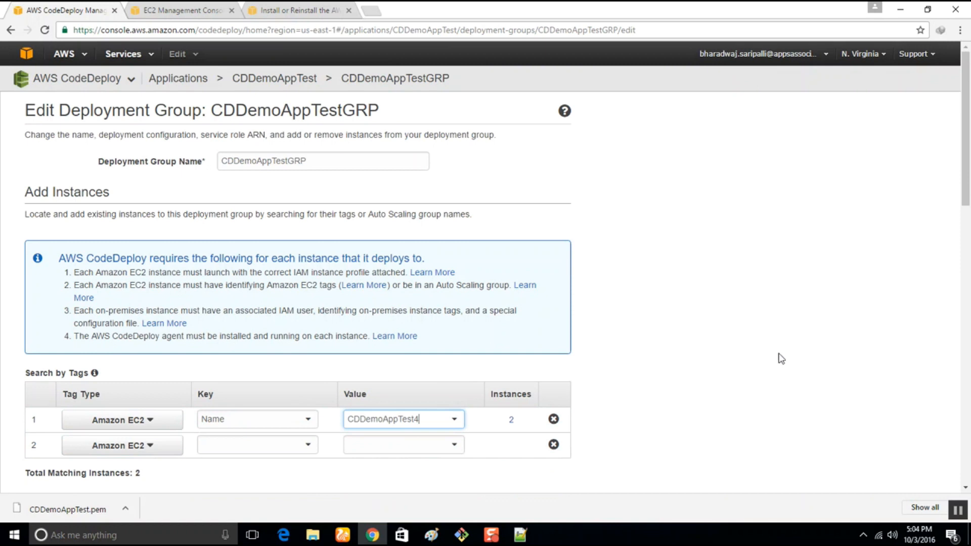
Save the deployment group with the CodeDeployDefault.AllAtOnce configuration and expand the application's revisions.
scroll(819, 380, down, 7)
click(346, 247)
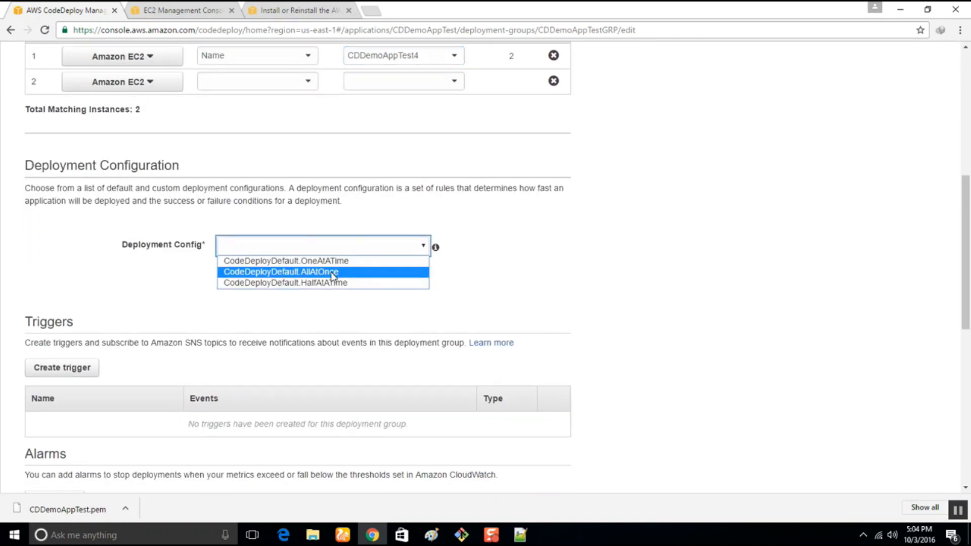
click(331, 271)
scroll(480, 308, down, 5)
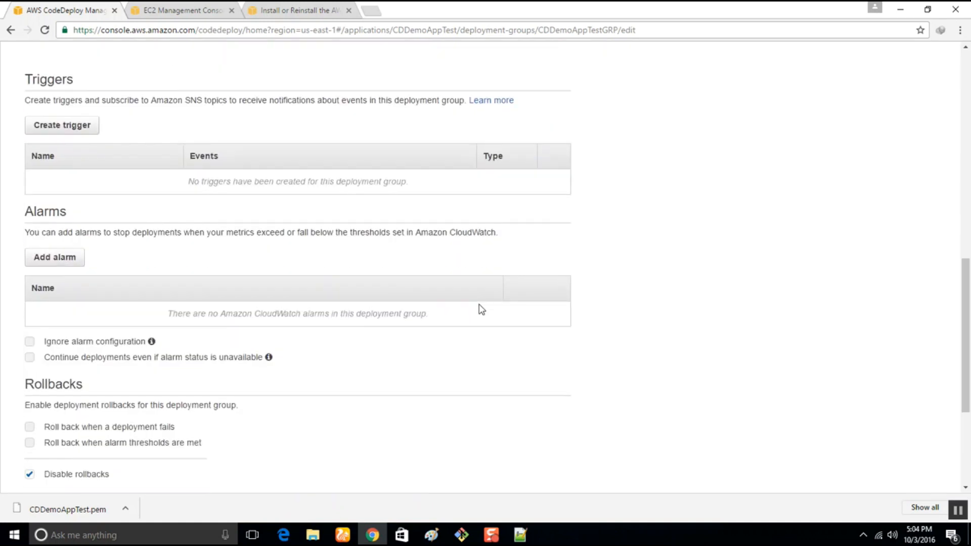
scroll(481, 309, down, 4)
click(544, 419)
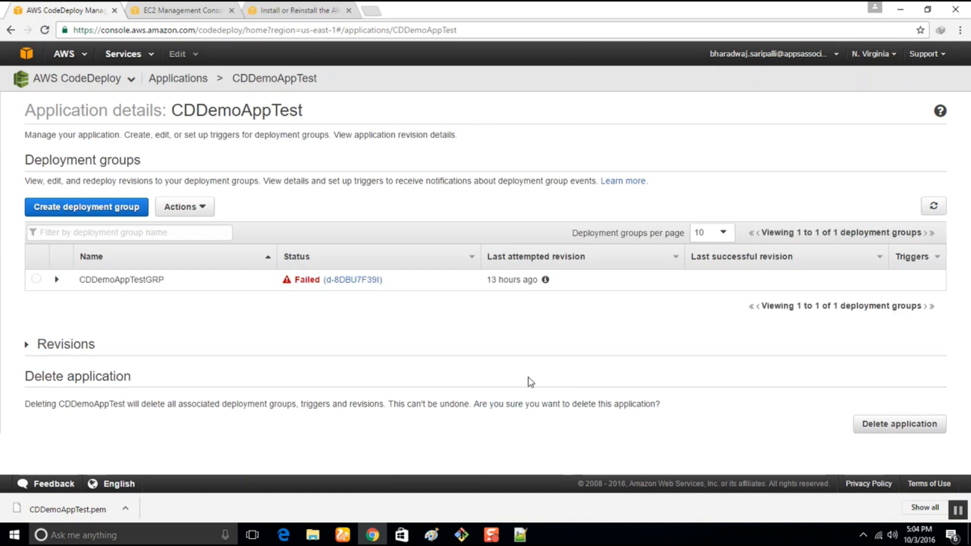
click(28, 346)
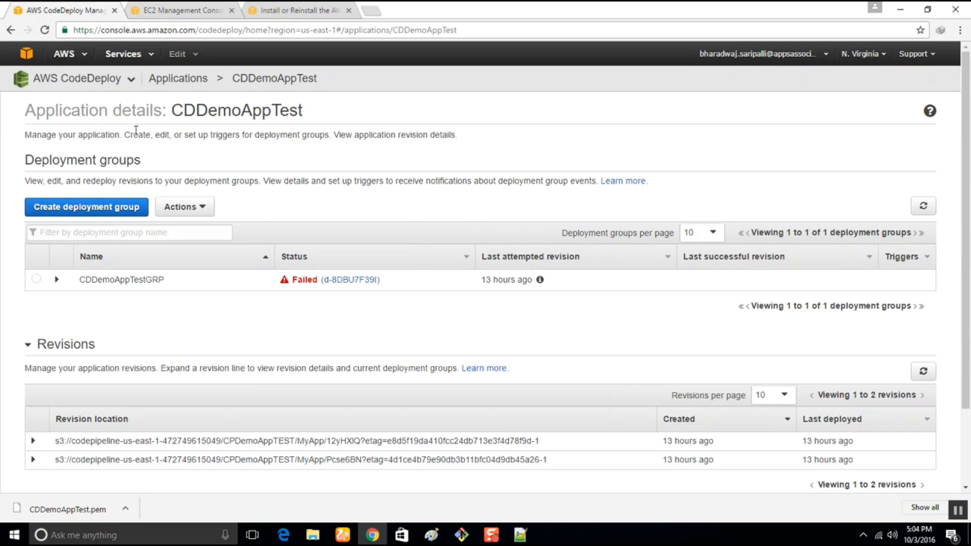
Switch to EC2, show the details of launched instance i-176a6826, and open its public DNS address in a separate browser tab.
click(205, 10)
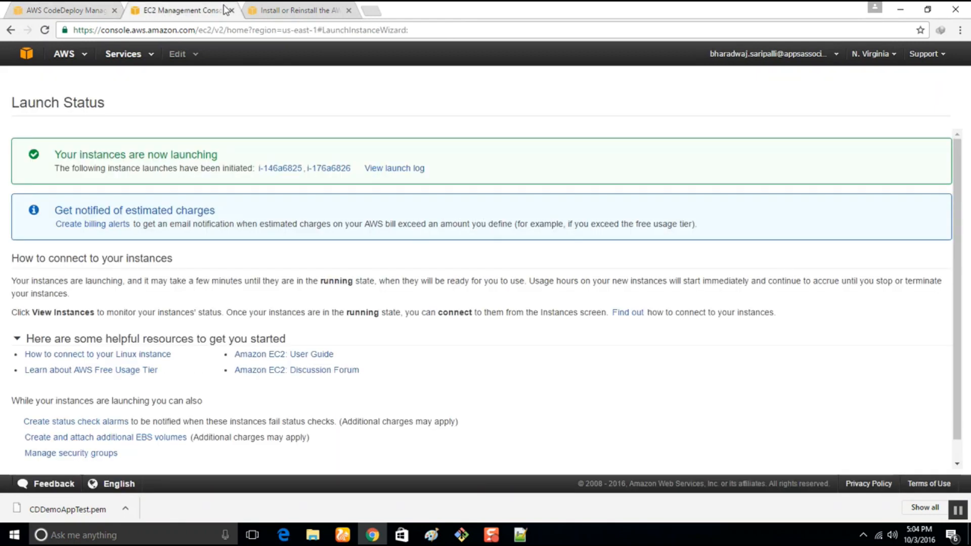
click(328, 169)
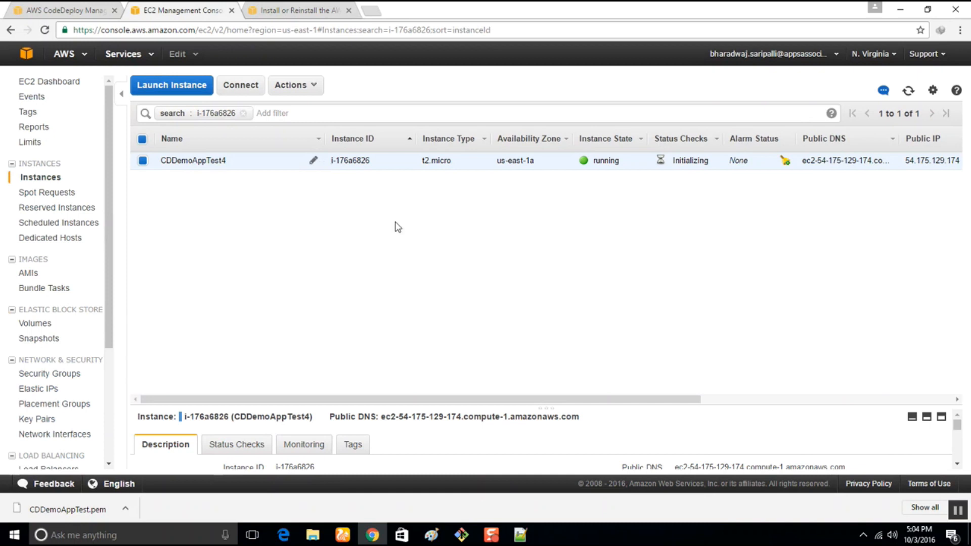
drag(657, 404, 649, 258)
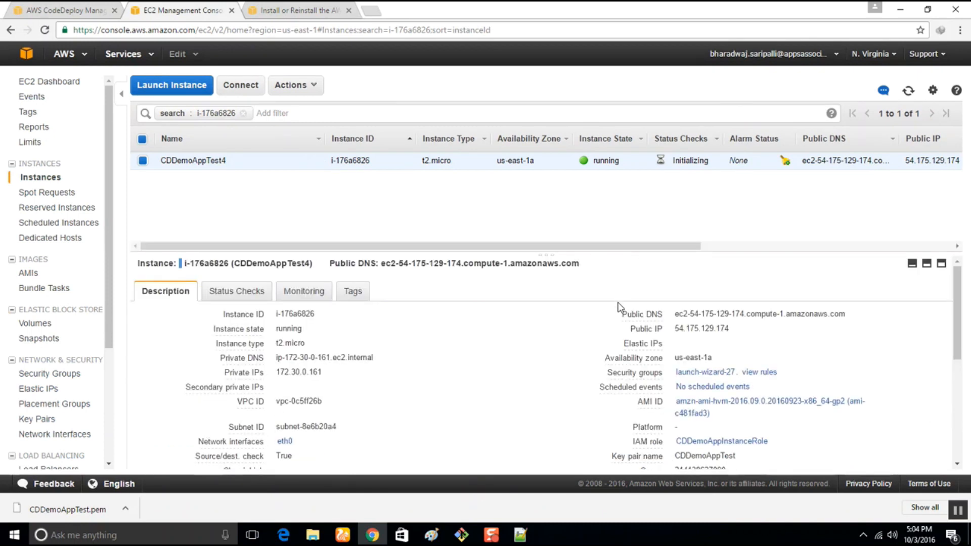
drag(677, 311, 849, 319)
right_click(841, 312)
click(851, 335)
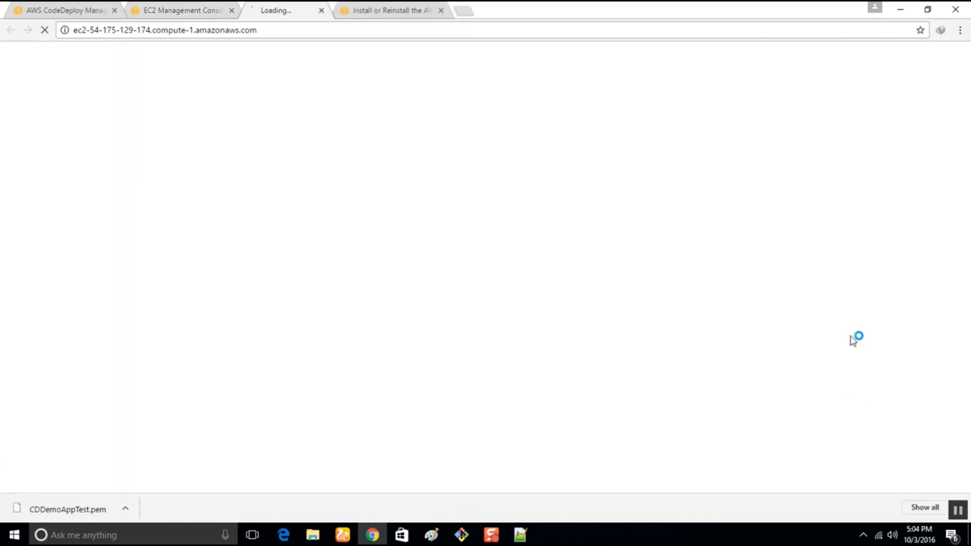
click(178, 11)
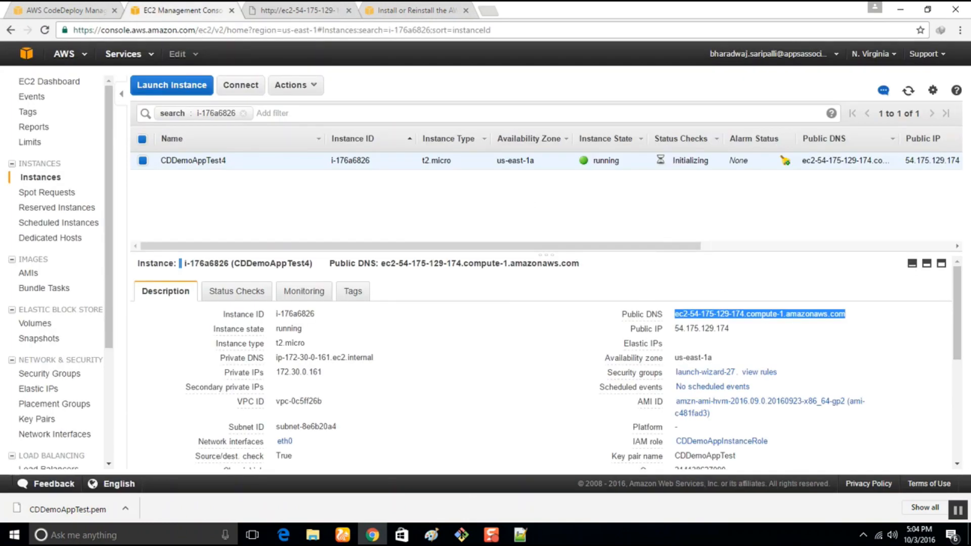
Launch putty.exe from the instances folder and set the host name to ec2-user@ followed by the instance's public DNS.
click(353, 485)
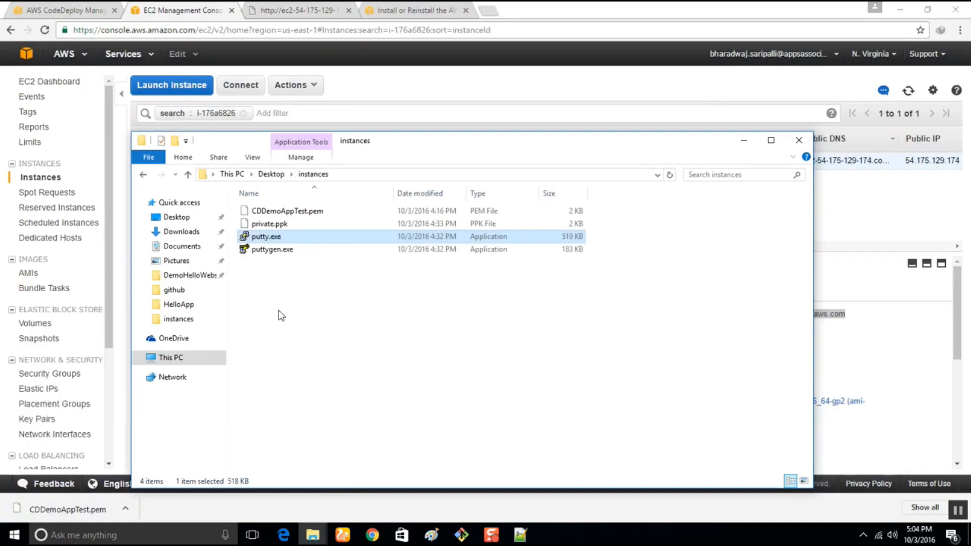
double_click(268, 236)
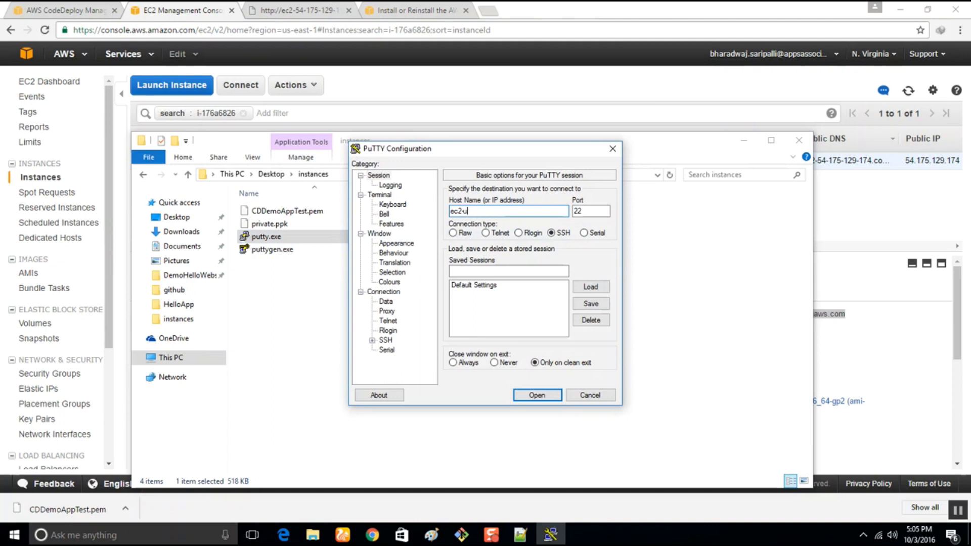
text(ec2-user@)
key(ctrl+v)
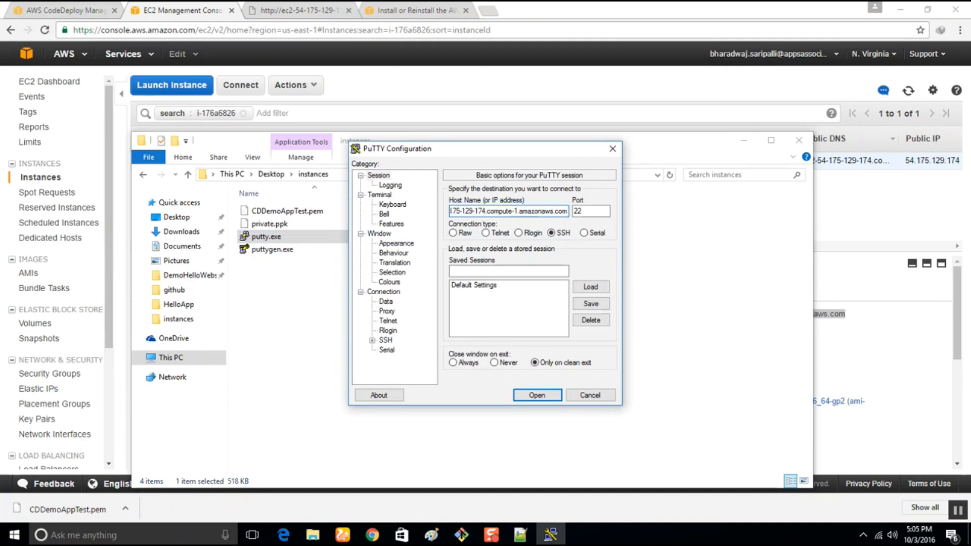
Choose private.ppk as the SSH authentication key file and open the session to the instance.
click(372, 340)
click(397, 331)
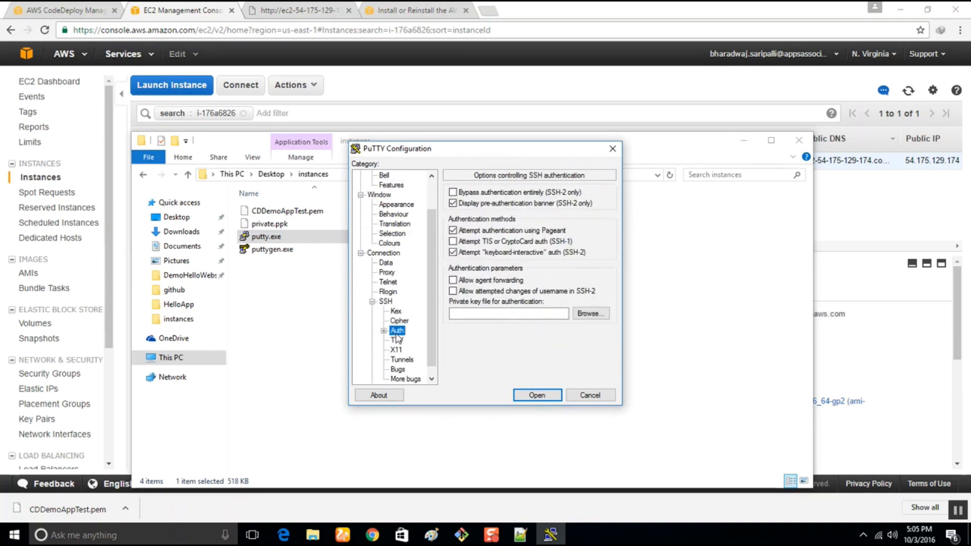
click(589, 315)
click(495, 243)
click(718, 429)
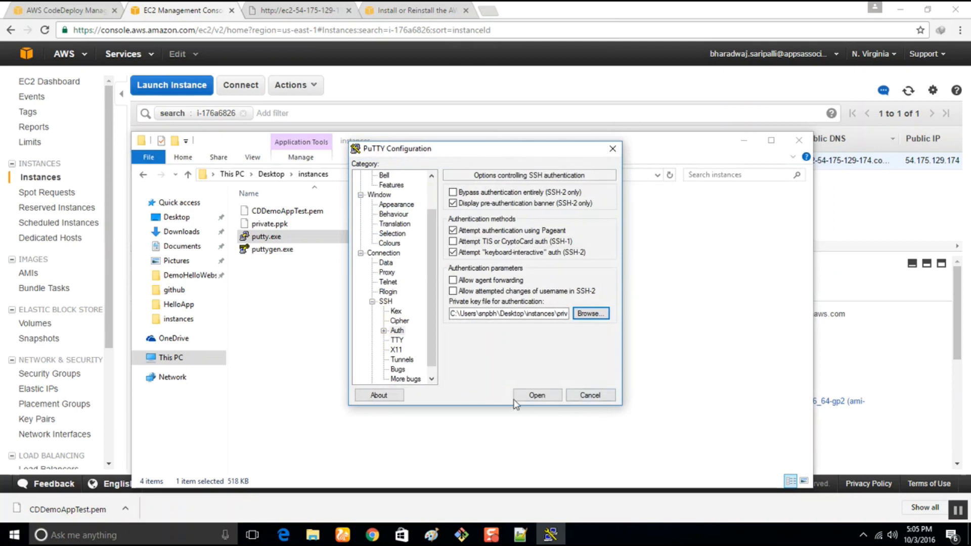
click(538, 398)
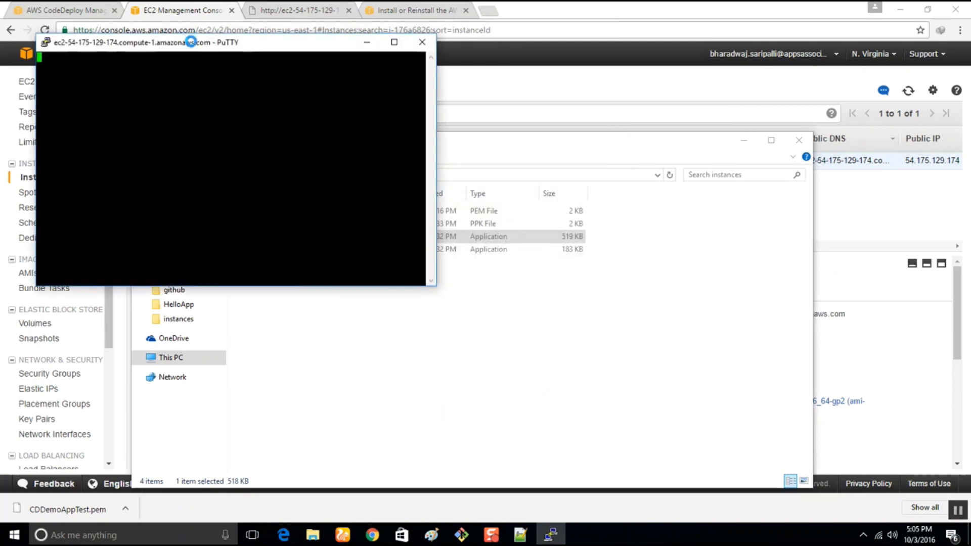
click(457, 350)
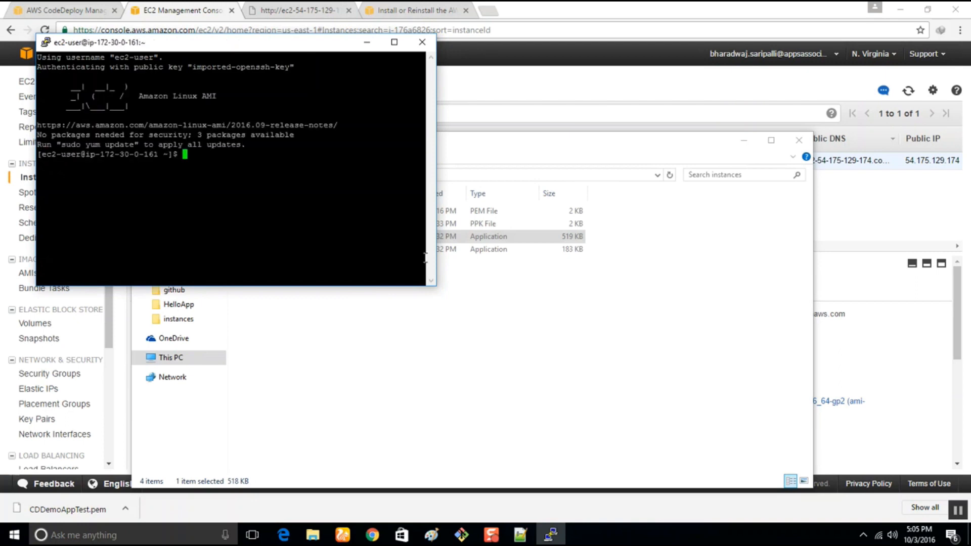
text(ec2)
key(BackSpace)
key(BackSpace)
key(BackSpace)
Copy "sudo service codedeploy-agent status" from the CodeDeploy agent install guide and run it in the PuTTY session.
click(399, 10)
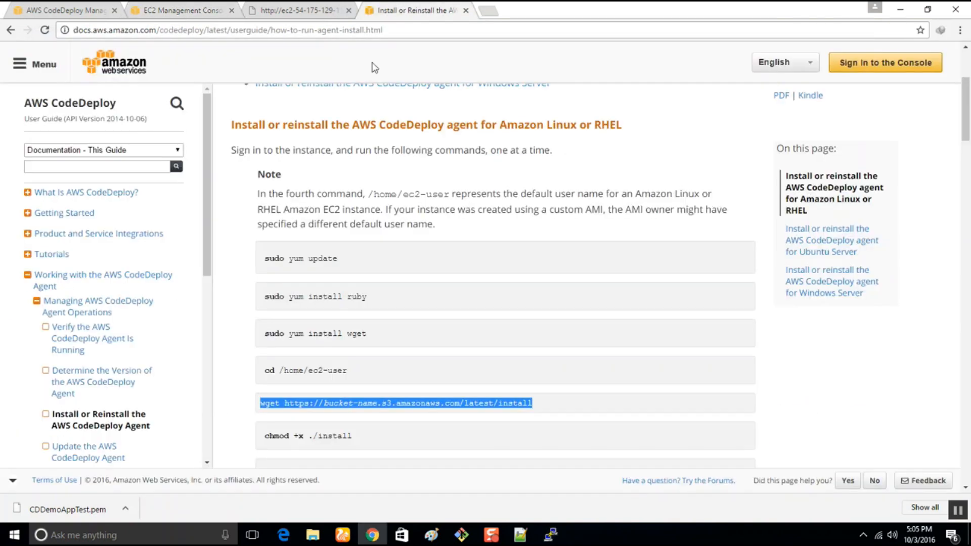
scroll(365, 313, down, 10)
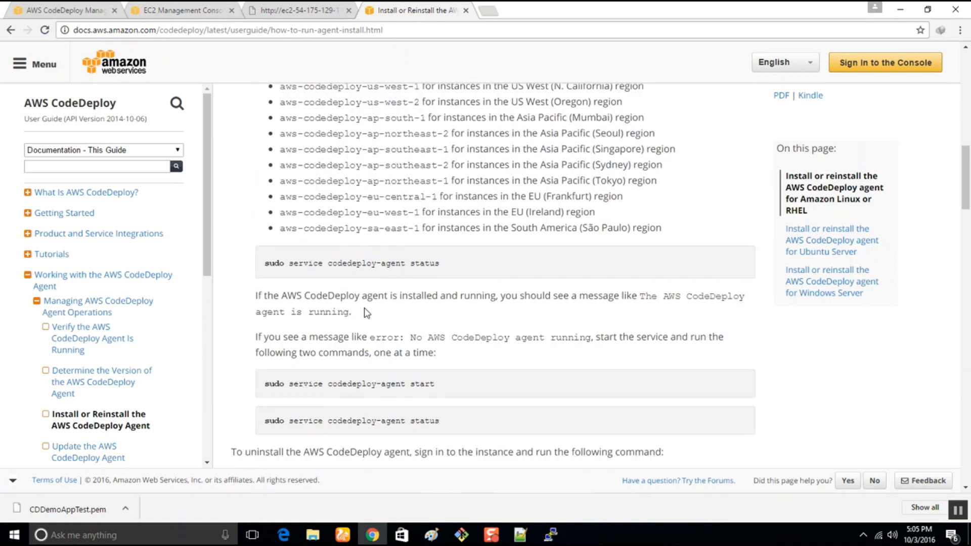
scroll(365, 313, down, 1)
drag(440, 361, 270, 358)
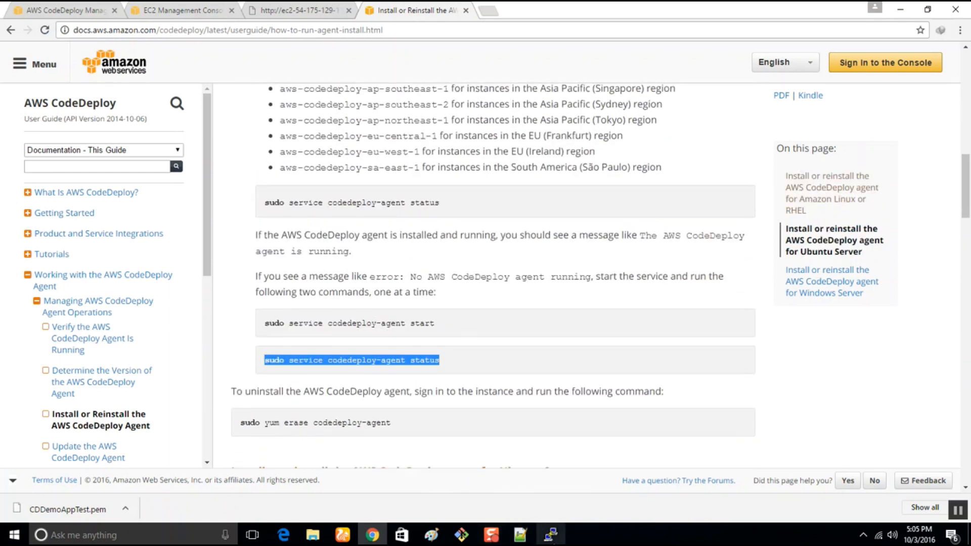
click(551, 535)
right_click(193, 169)
key(Return)
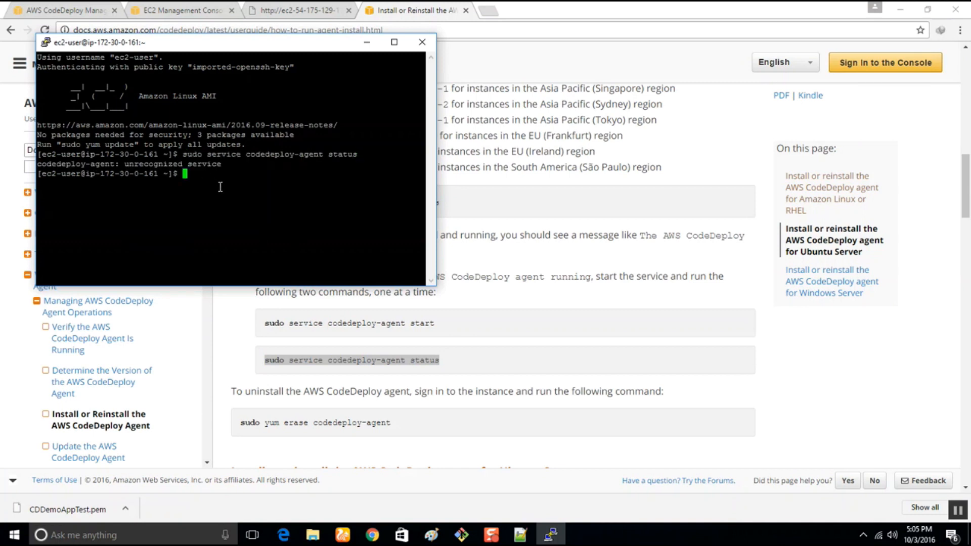
List the current directory's contents with ls and try to change to home/ec2-user.
text(ls)
key(Return)
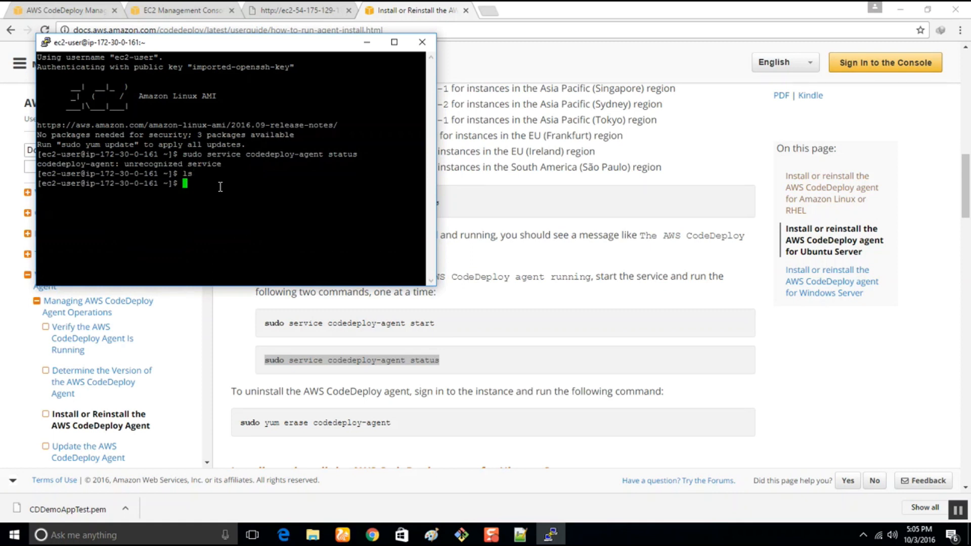
text(cd home/ec2-user)
key(Return)
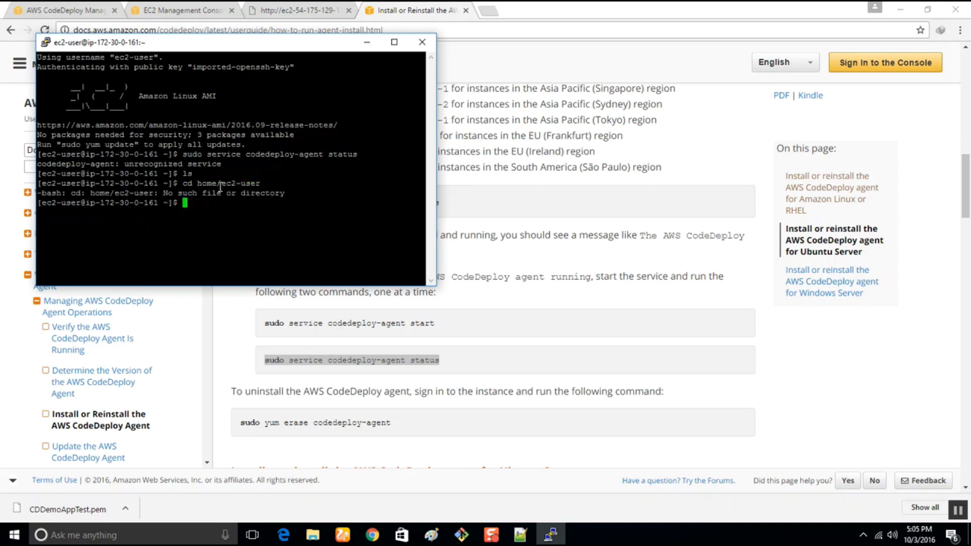
Copy "cd /home/ec2-user" from the install guide, run it in the PuTTY session and list that directory's contents.
click(544, 232)
scroll(541, 230, up, 6)
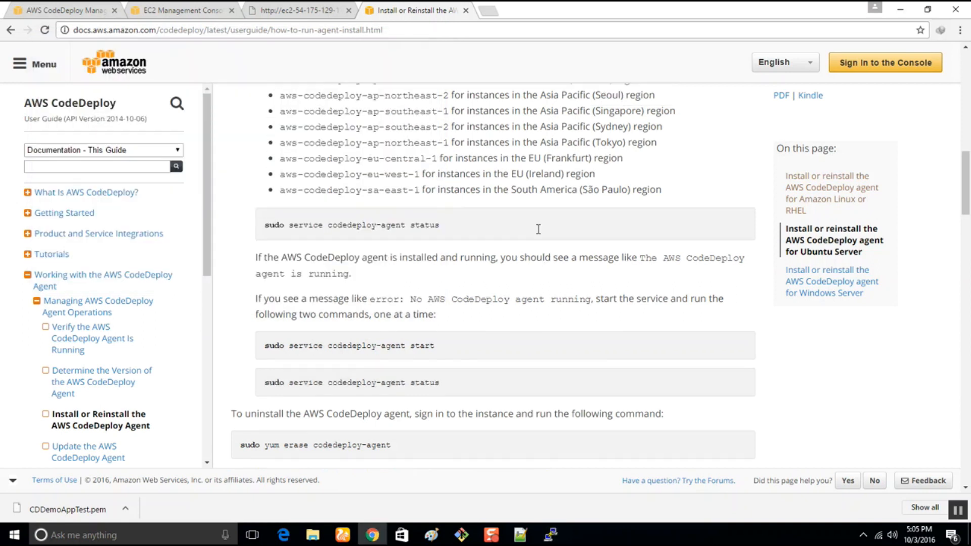
drag(354, 129, 244, 130)
key(super+c)
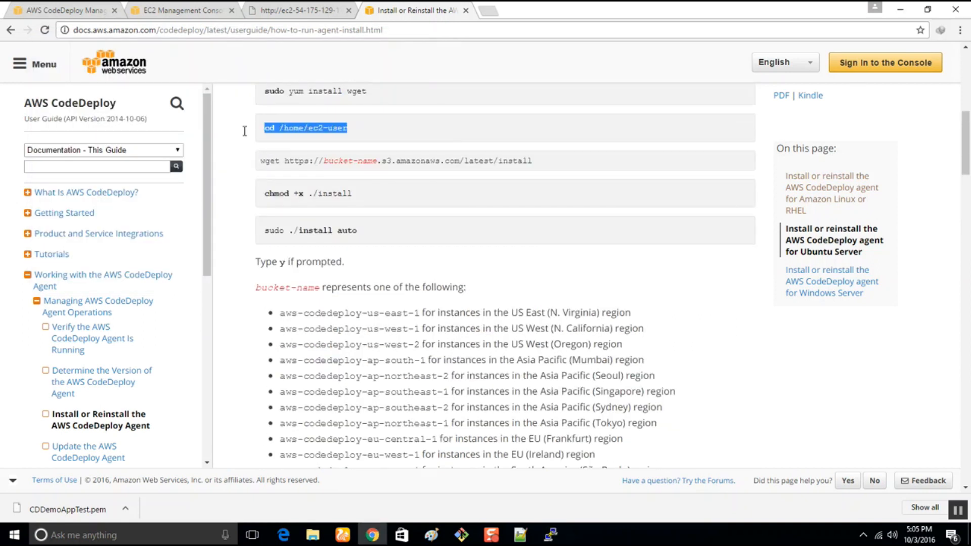
click(551, 535)
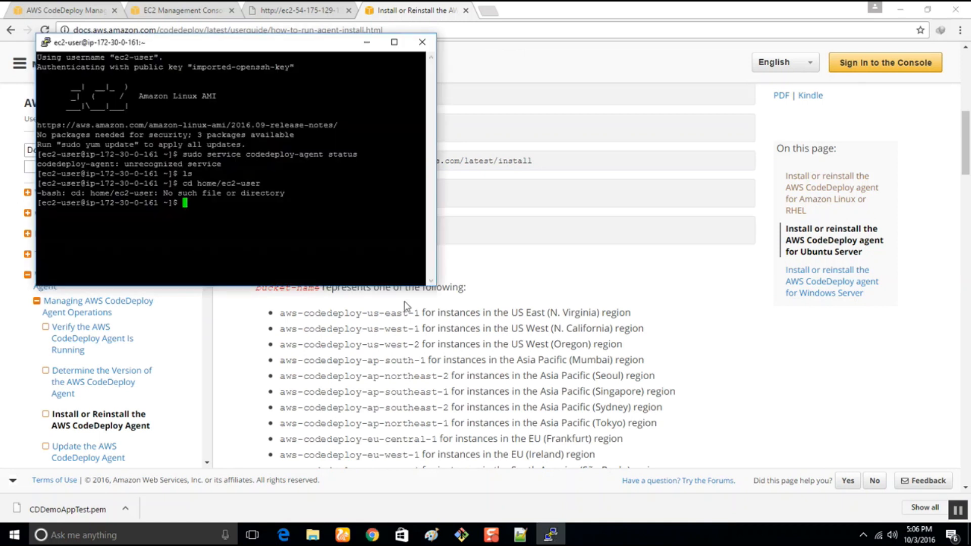
right_click(266, 197)
key(Return)
text(ls)
key(Return)
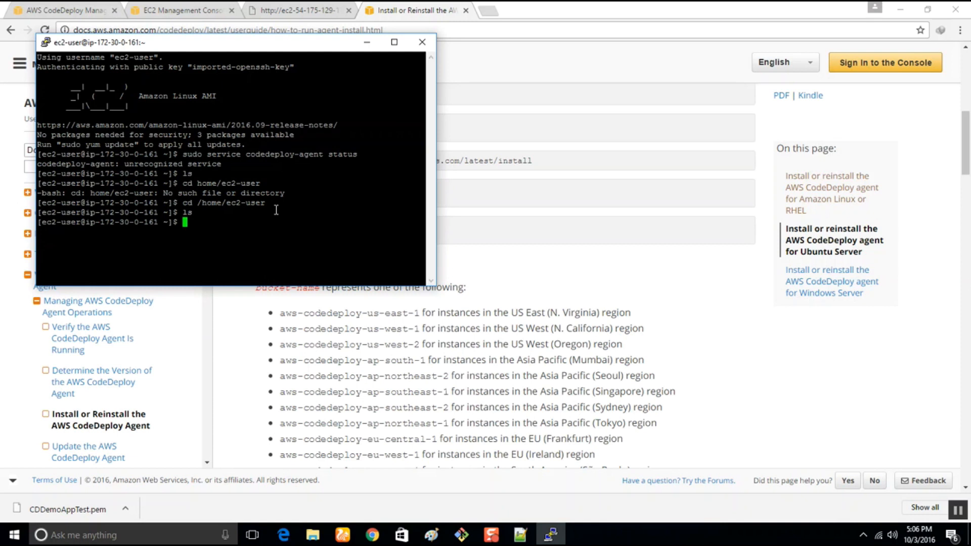
Minimise the terminal, return to the CodeDeploy console and switch its region to US West (Oregon).
click(367, 42)
click(55, 10)
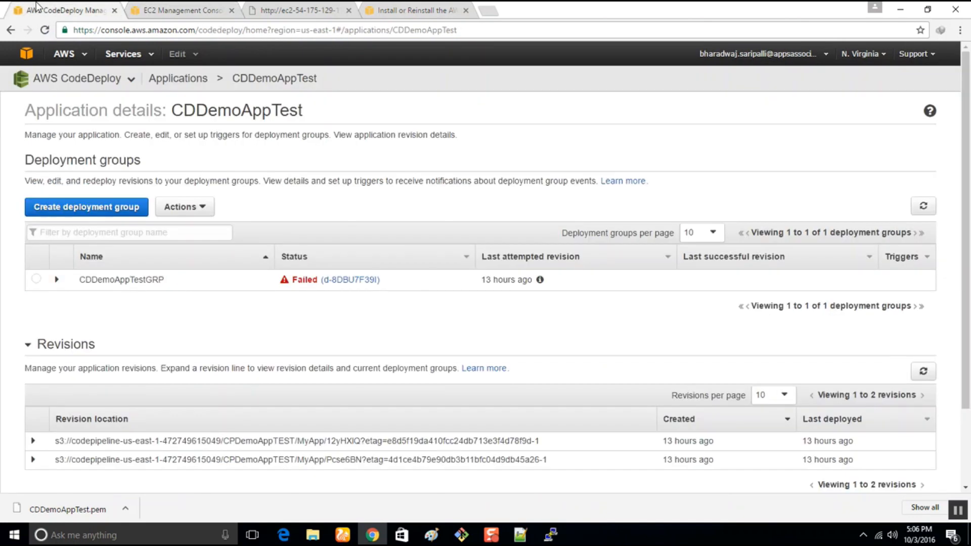
click(871, 56)
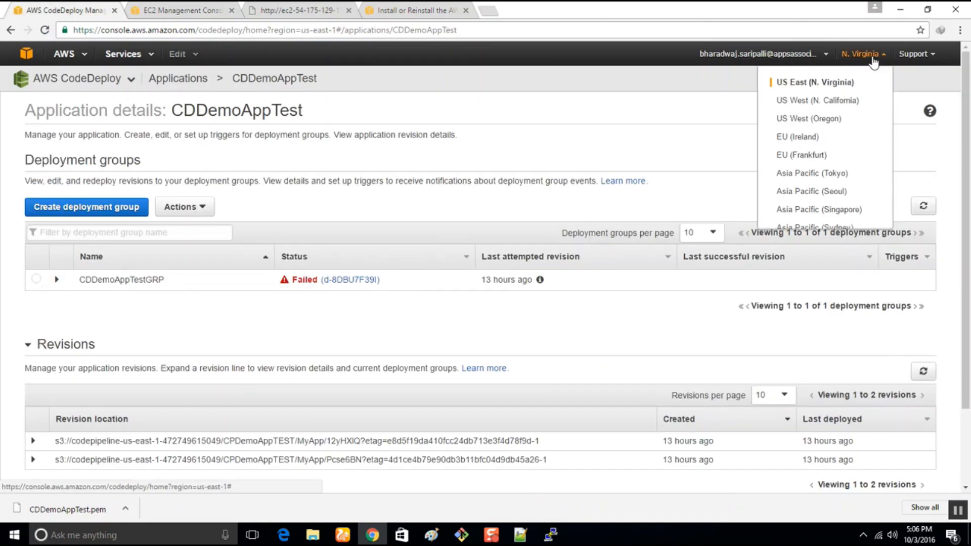
click(813, 122)
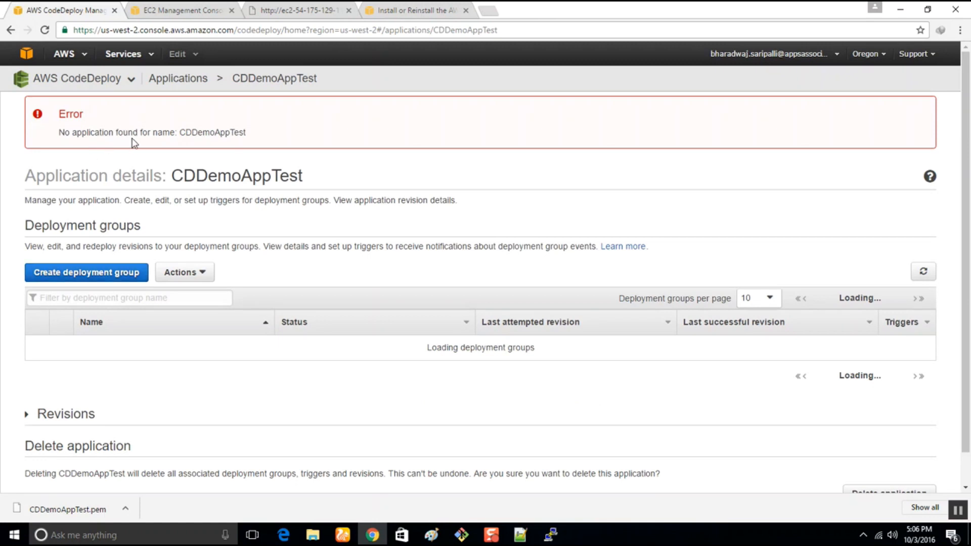
drag(101, 130, 250, 136)
click(256, 138)
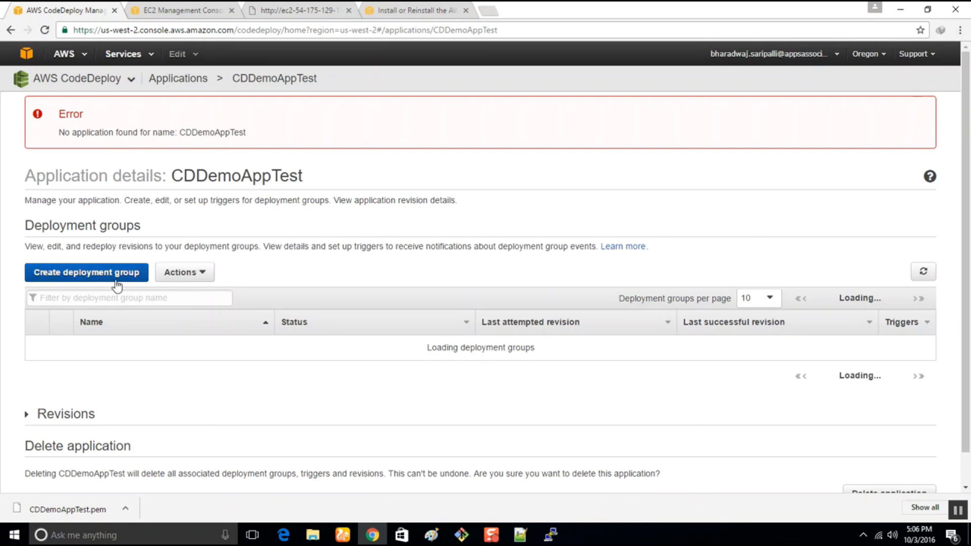
Return to the CDDemoAppTest application in US East (N. Virginia) and examine the details of the CDDemoAppTestGRP deployment group.
click(865, 54)
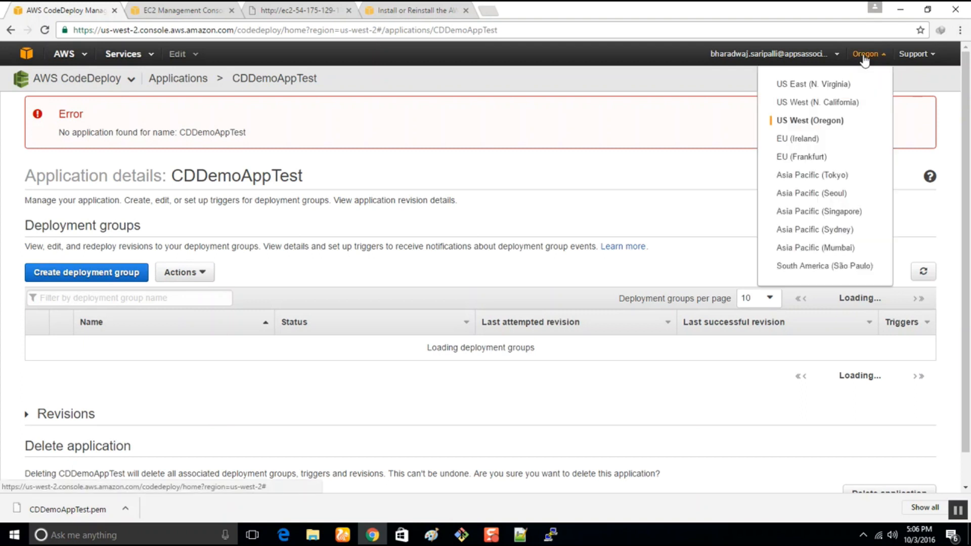
click(414, 202)
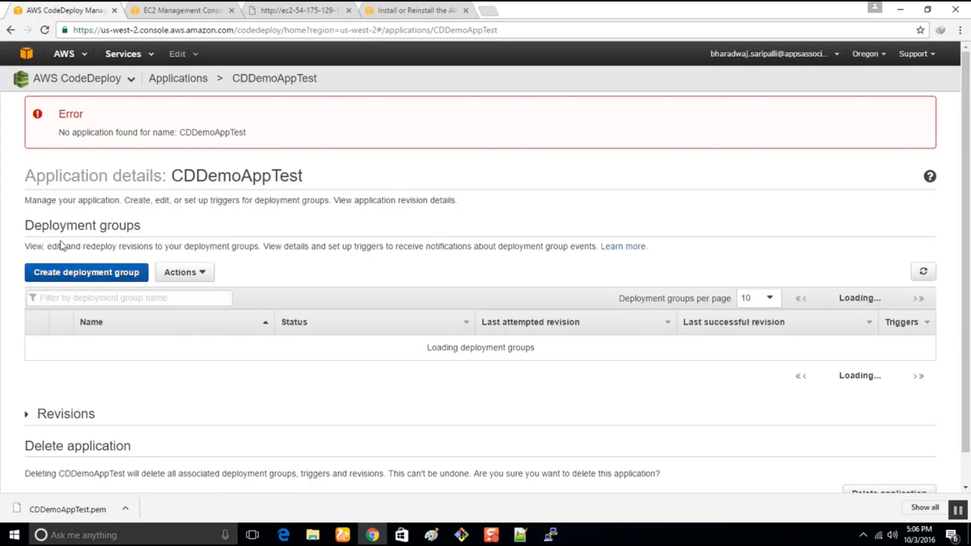
click(10, 30)
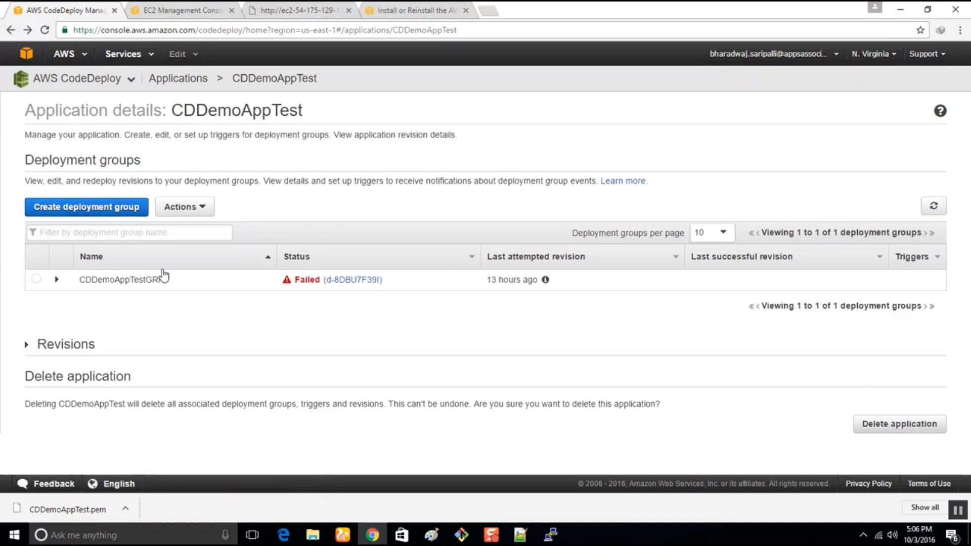
click(157, 286)
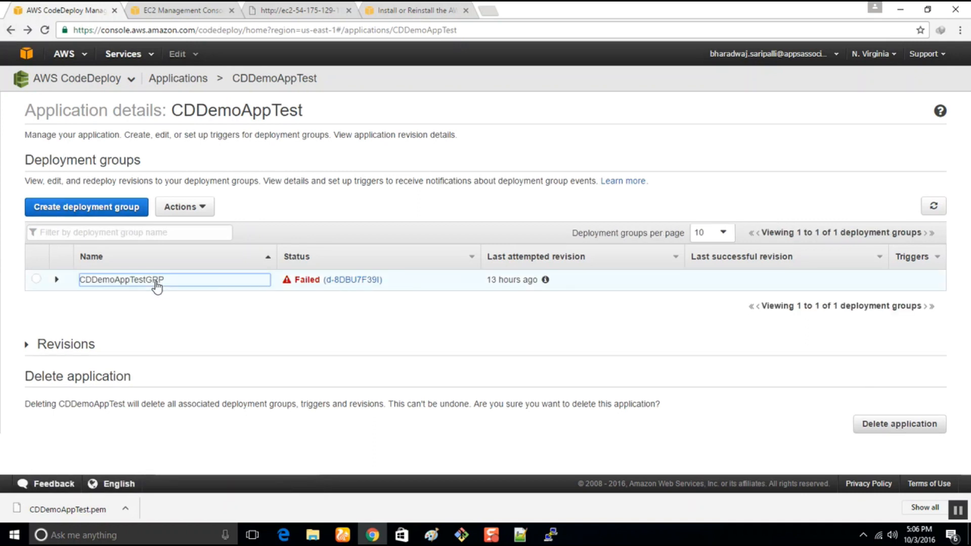
click(55, 281)
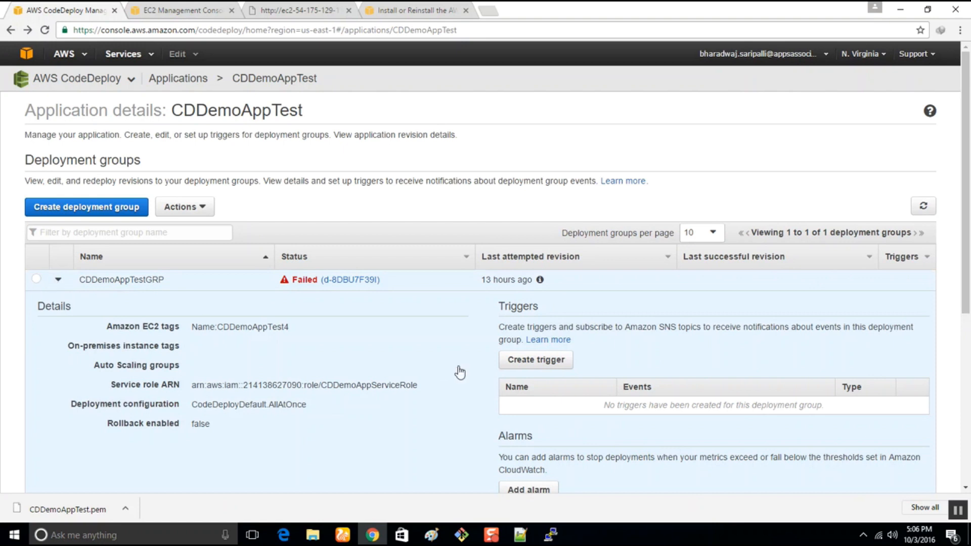
scroll(459, 373, down, 3)
scroll(459, 373, up, 3)
Switch the CodeDeploy console to US West (Oregon) and remove "/applications/CDDemoAppTest" from its URL to load the applications list.
click(865, 57)
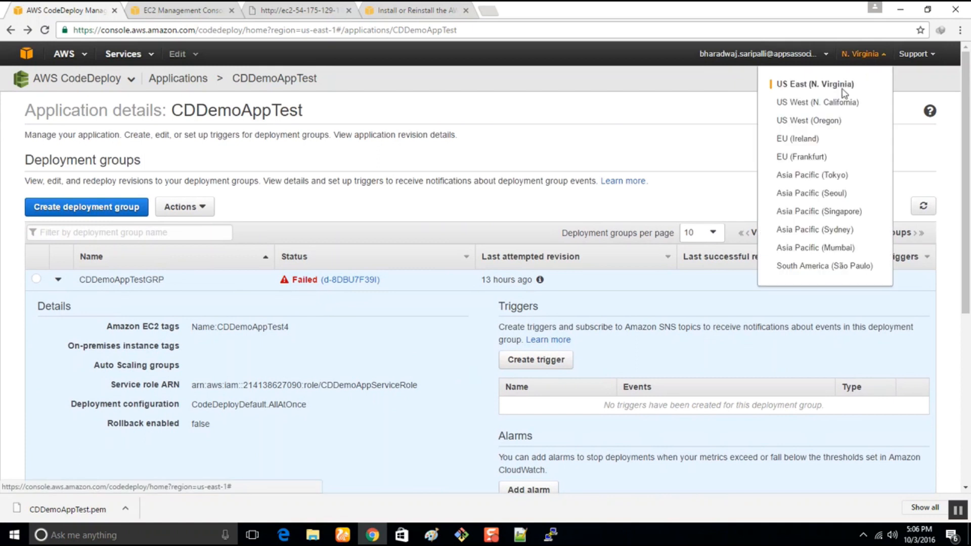
click(814, 121)
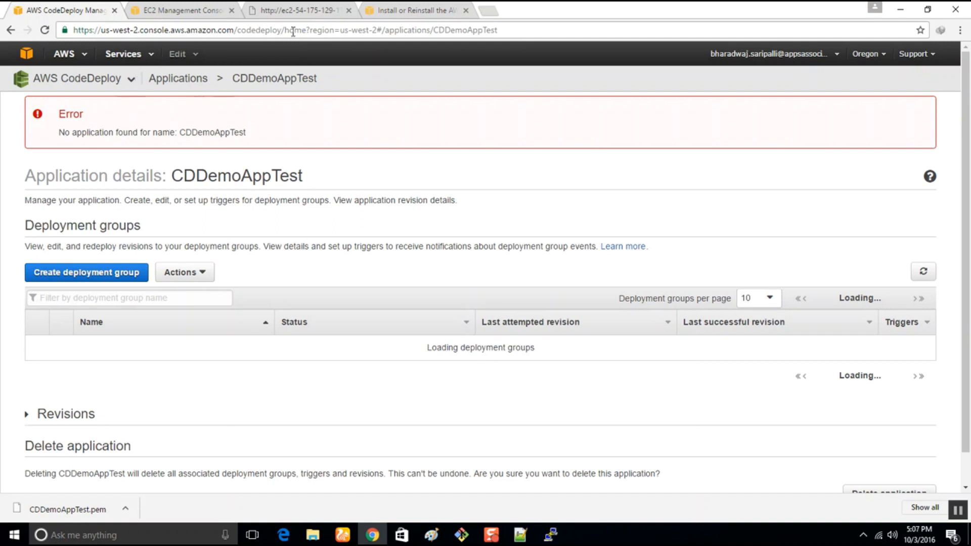
drag(308, 32, 320, 31)
drag(381, 31, 641, 29)
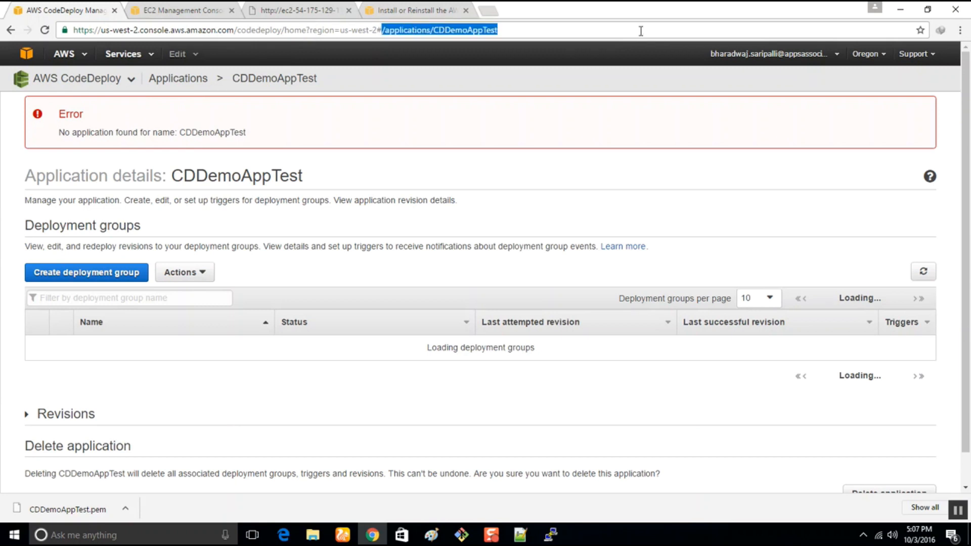
key(BackSpace)
key(Return)
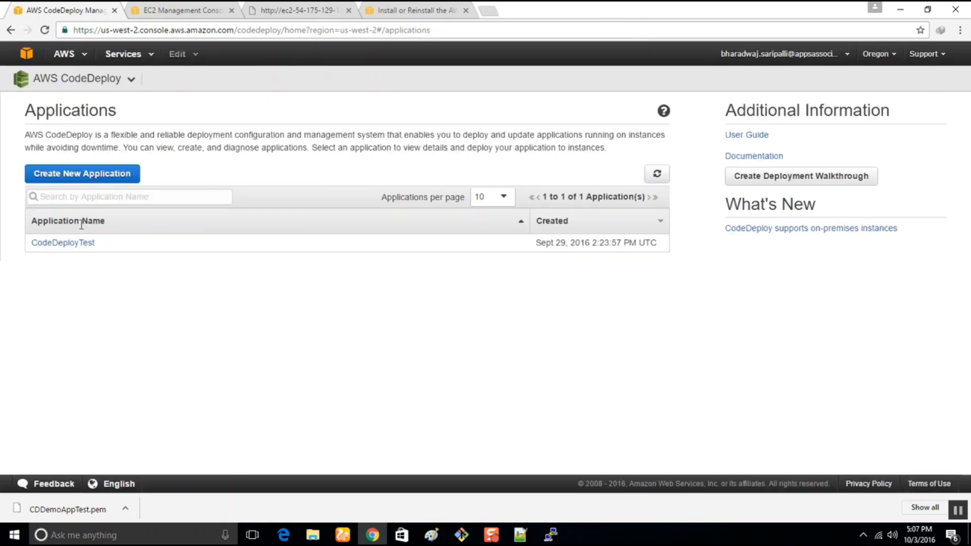
Open the CodeDeployTest application and examine the details of its CodeDeployTestGP deployment group.
click(78, 247)
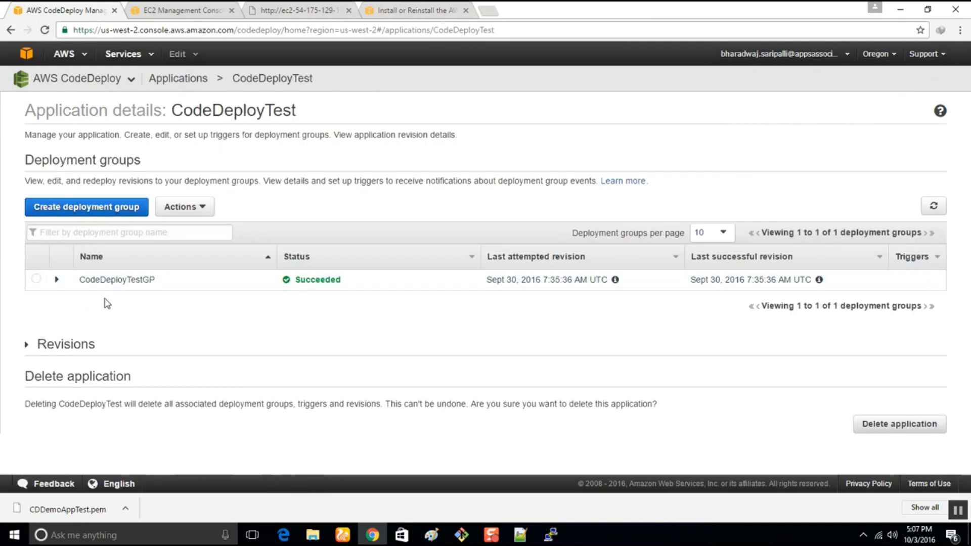
click(56, 281)
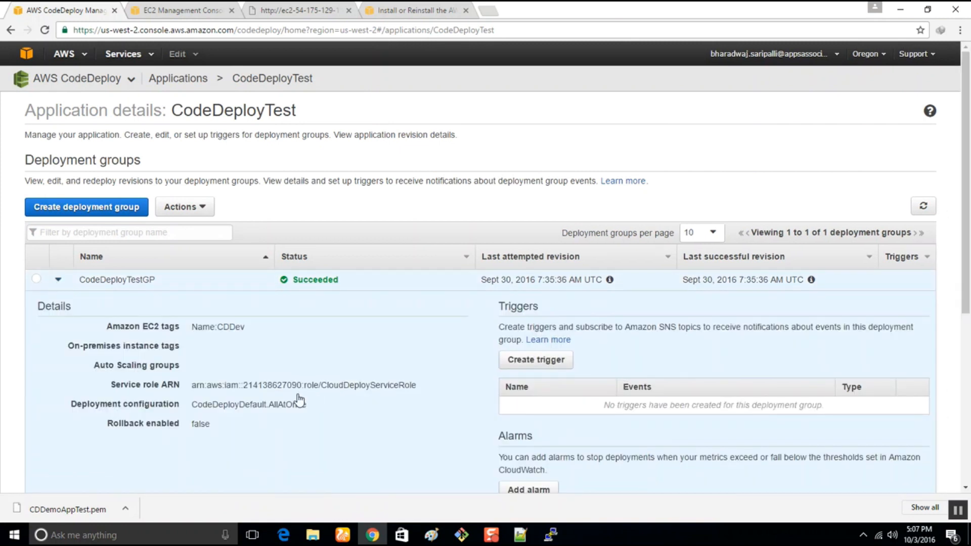
scroll(299, 401, down, 2)
scroll(299, 401, down, 1)
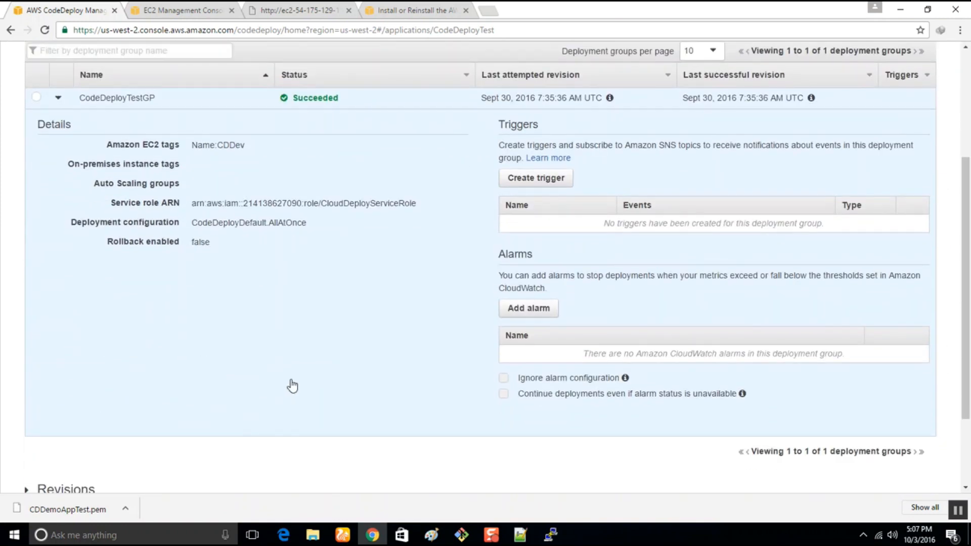
scroll(230, 208, up, 3)
Open the CodeDeployTestGP deployment group for editing and review its EC2 tag search settings.
click(190, 208)
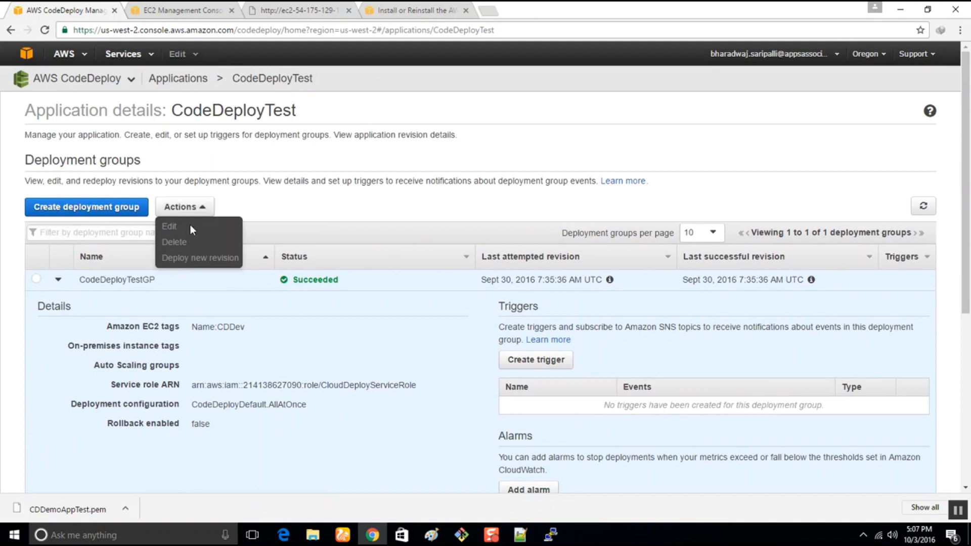
click(189, 226)
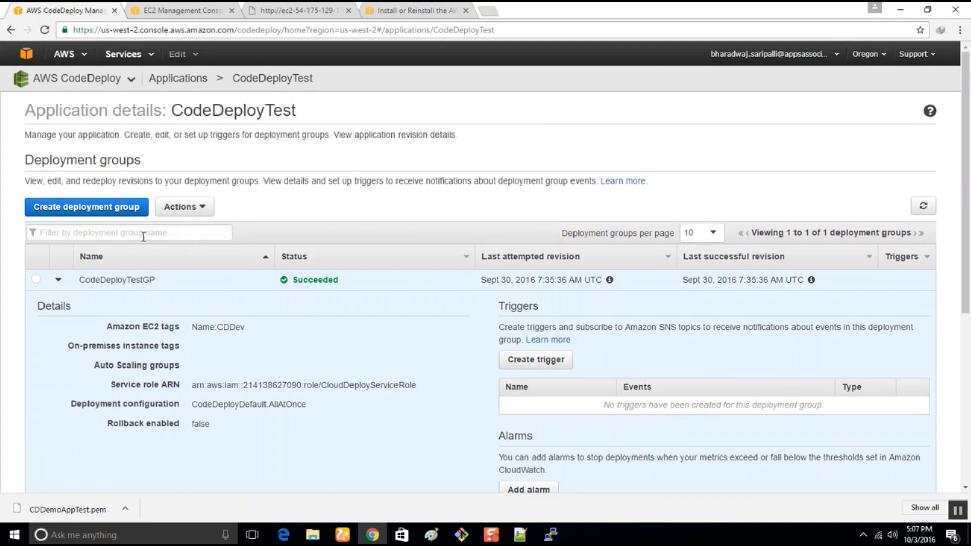
click(35, 278)
click(184, 206)
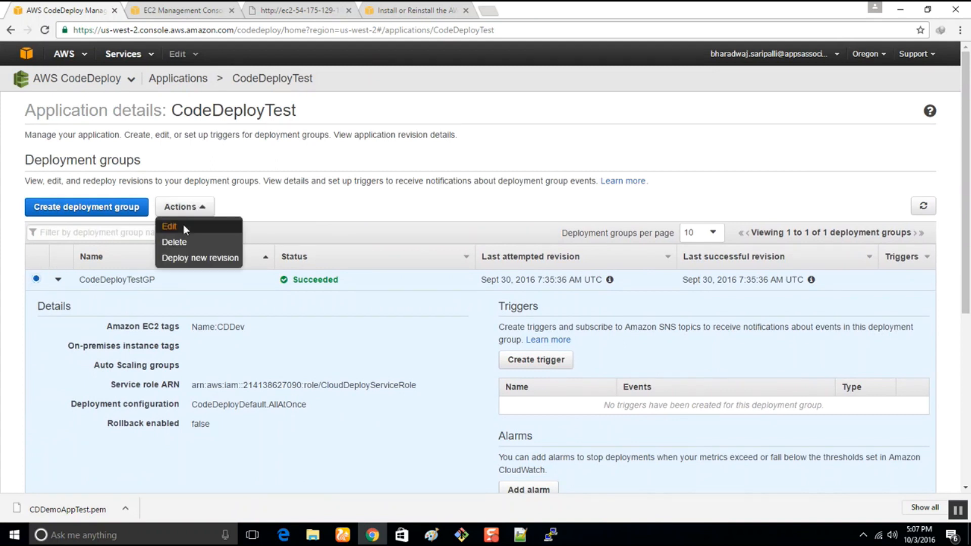
click(184, 230)
scroll(212, 331, down, 3)
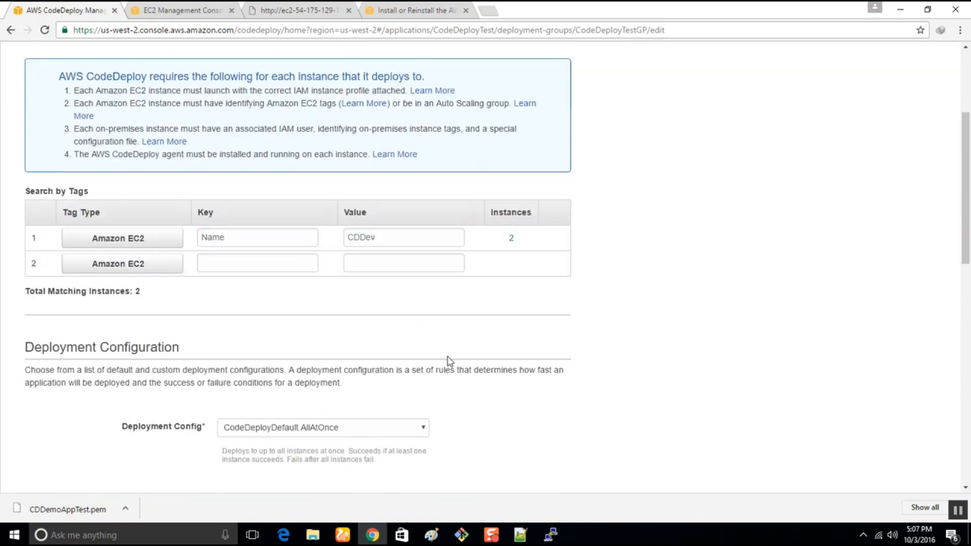
In the EC2 console, deselect the instance, clear the instance ID filter, and look through the enlarged list of all instances.
click(194, 9)
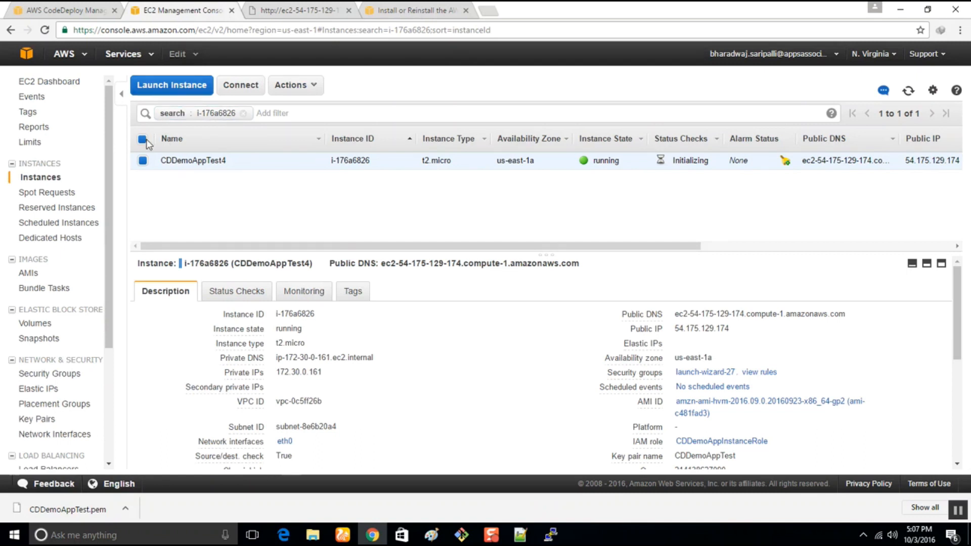
click(143, 140)
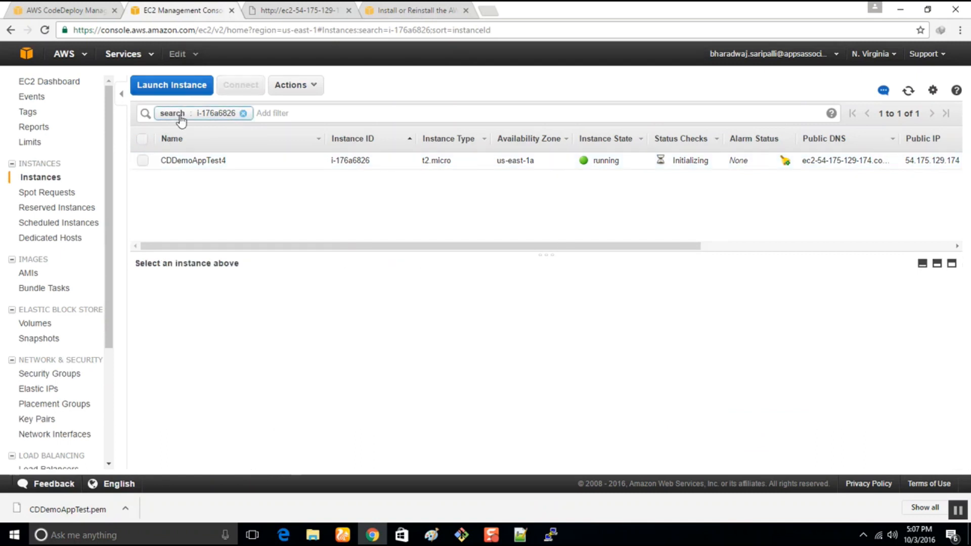
click(243, 113)
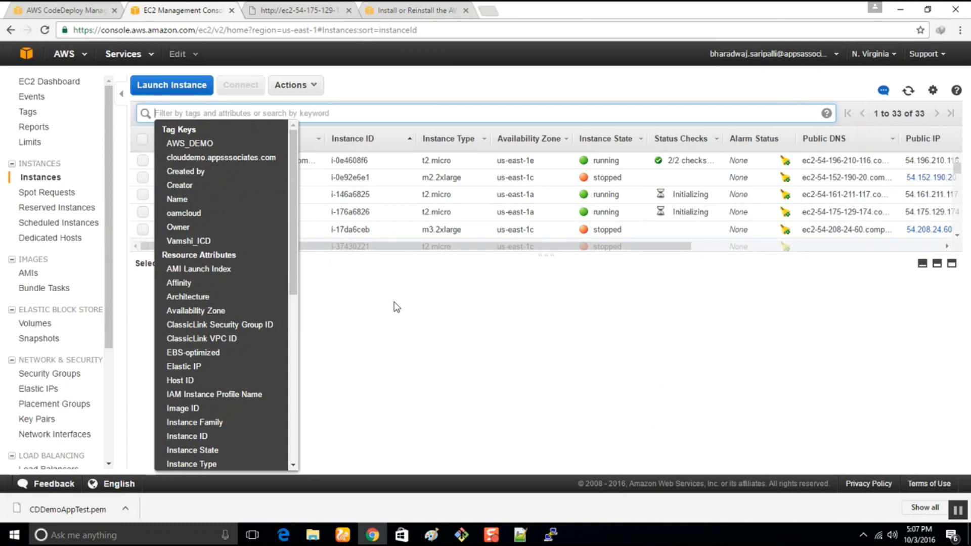
click(393, 300)
drag(349, 253, 334, 423)
scroll(202, 245, down, 5)
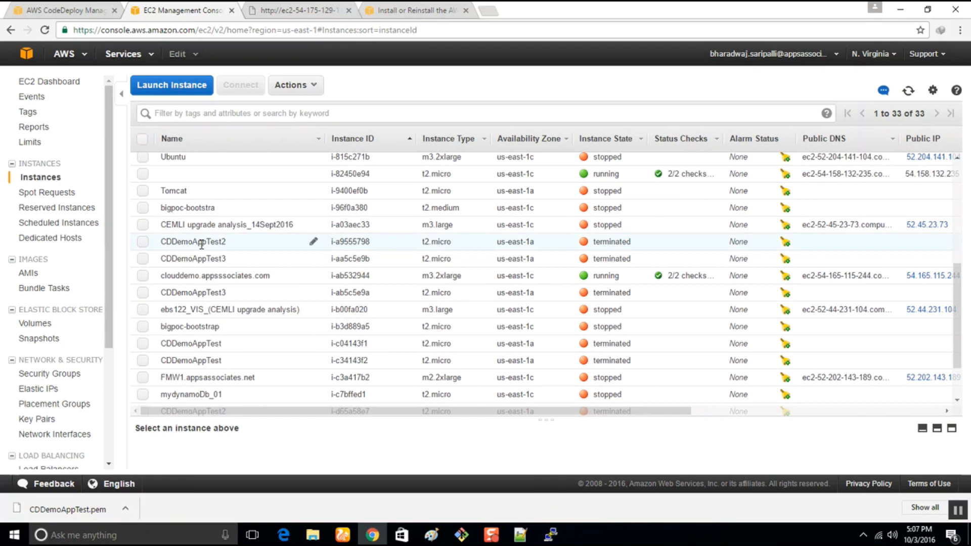
Switch the EC2 console to US West (Oregon) and show the details of CDDev instance i-61a89079 in an enlarged pane, dismissing the notification.
click(60, 6)
click(144, 9)
click(868, 55)
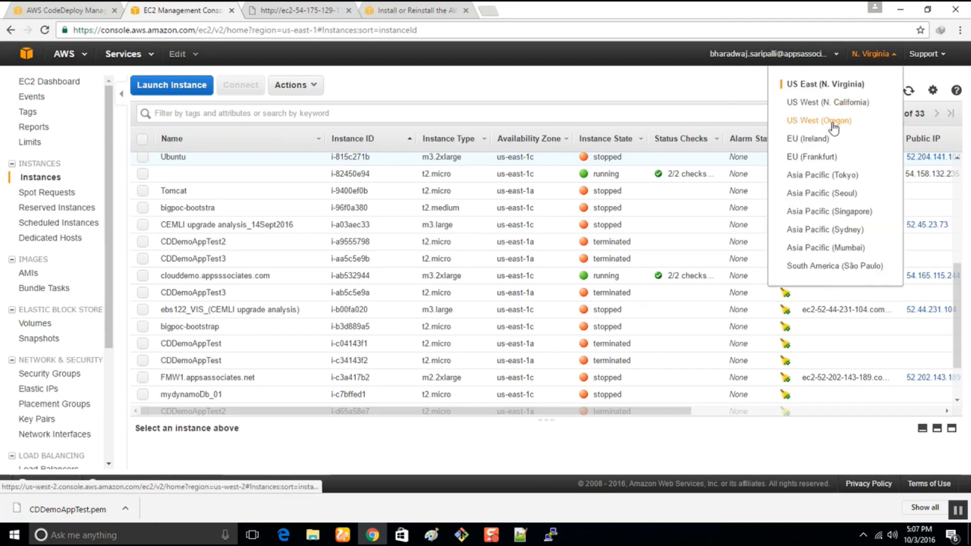
click(834, 123)
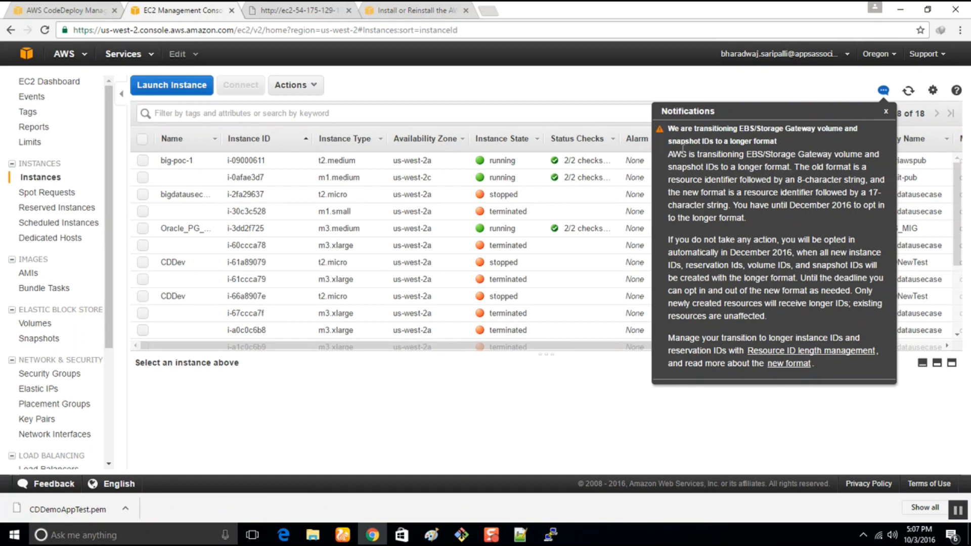
click(142, 262)
drag(451, 350, 452, 125)
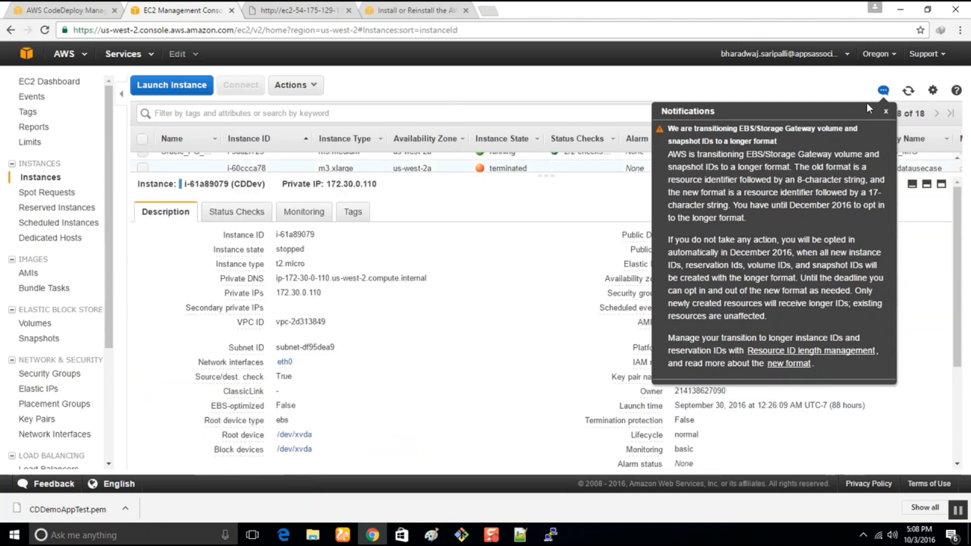
click(886, 110)
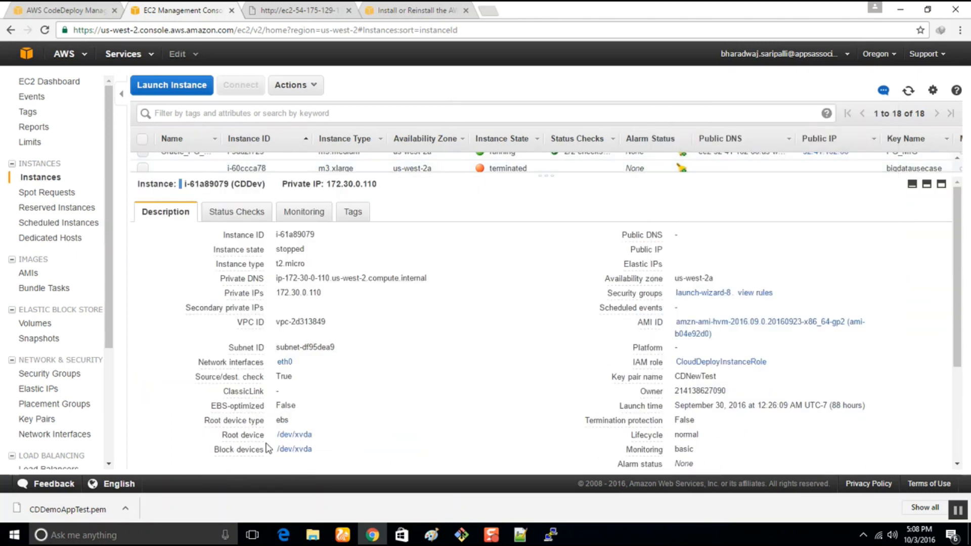
Examine the CDDev instance's description, status checks, monitoring and tags.
scroll(329, 349, down, 3)
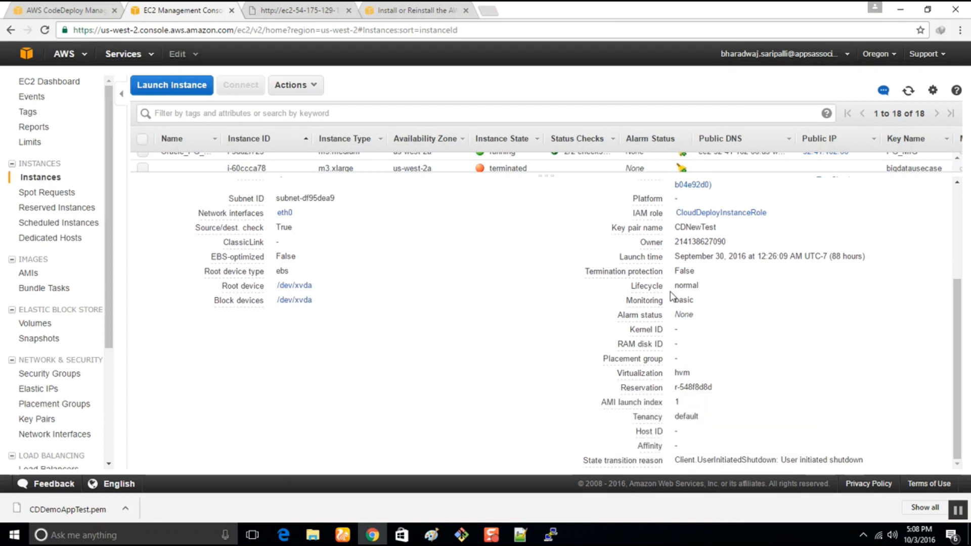
scroll(523, 366, up, 5)
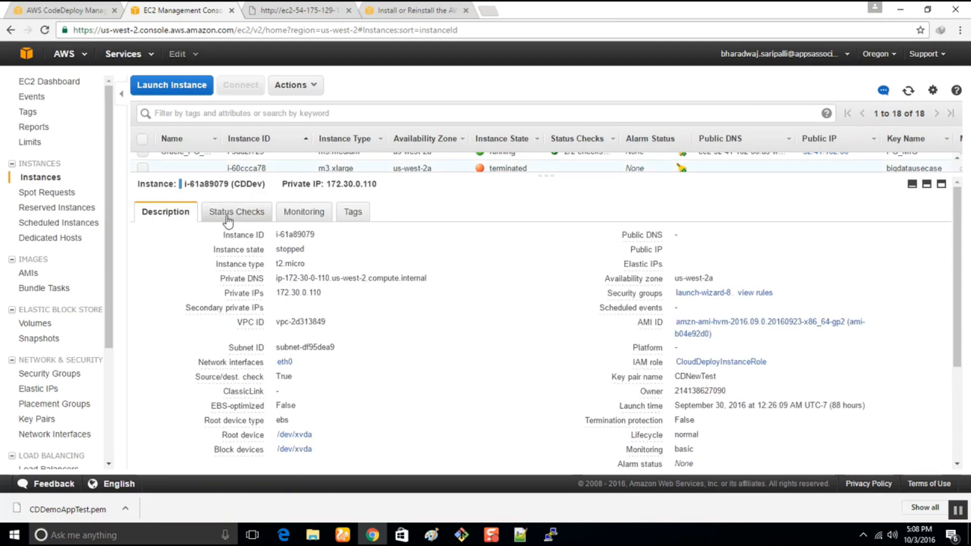
click(228, 218)
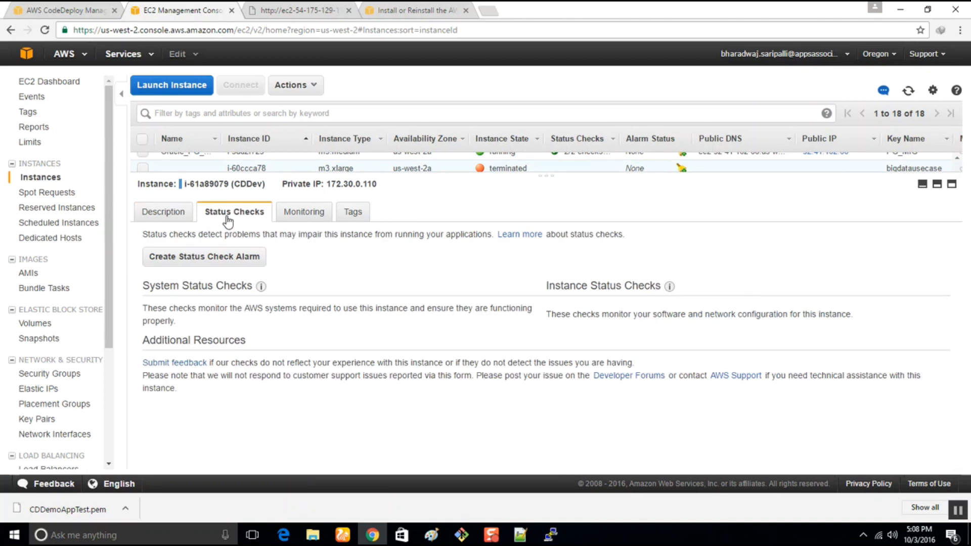
click(301, 216)
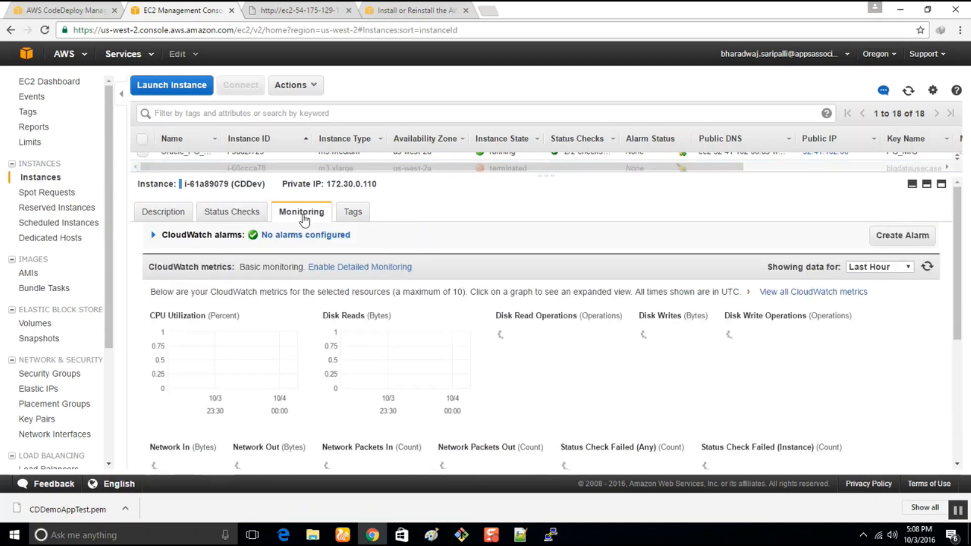
click(365, 217)
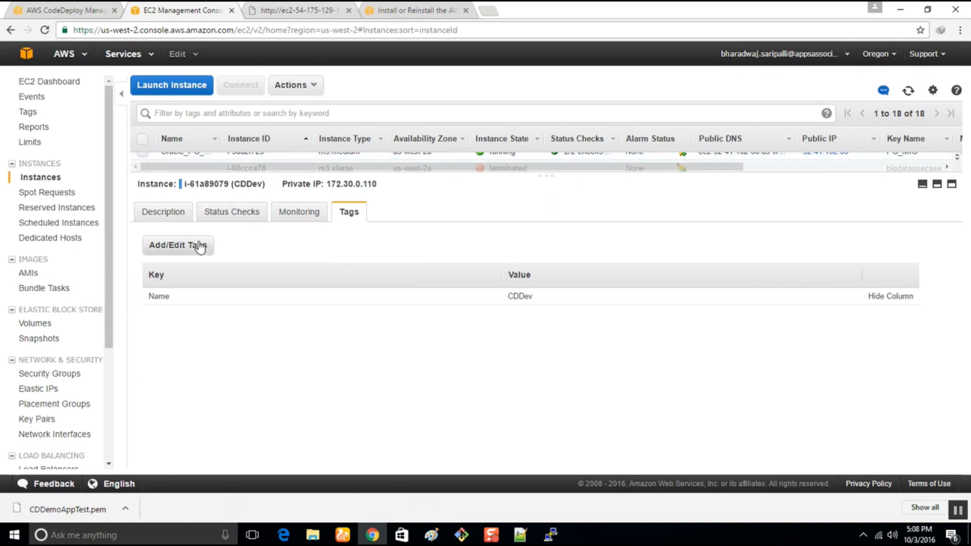
click(174, 220)
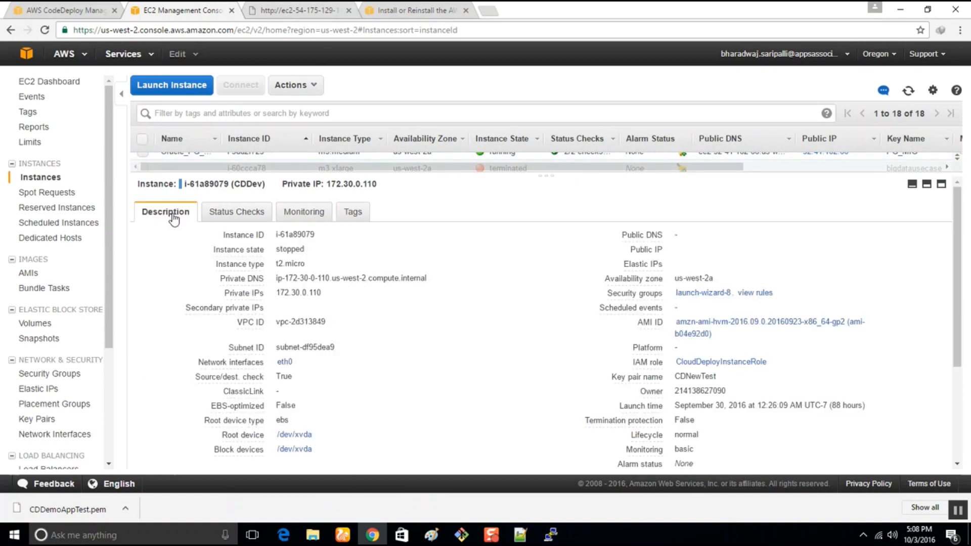
scroll(415, 384, down, 1)
scroll(416, 384, down, 3)
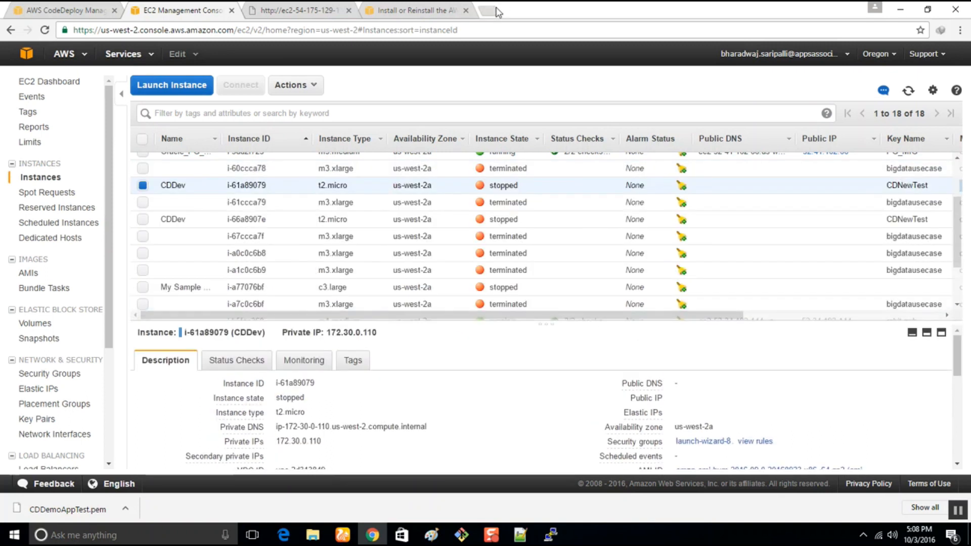
click(84, 6)
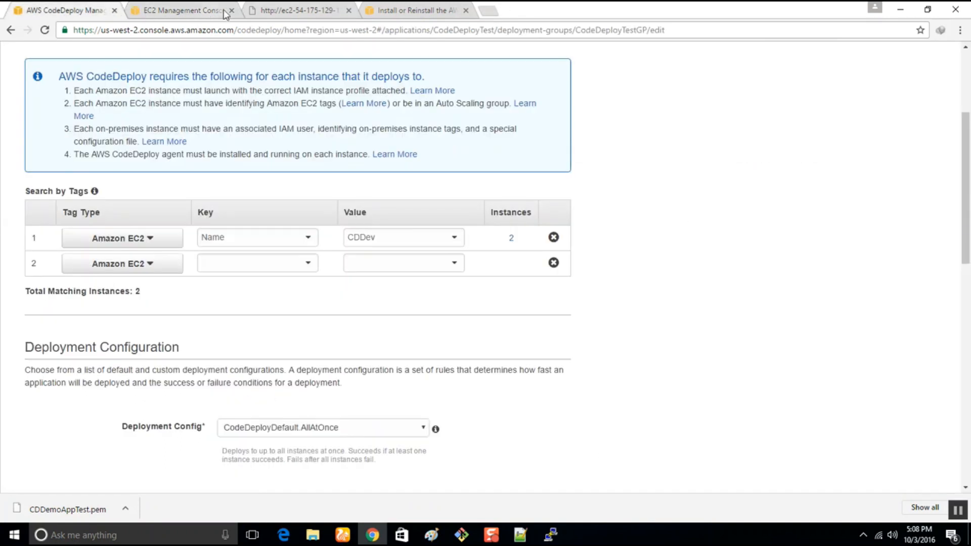
click(320, 6)
click(412, 8)
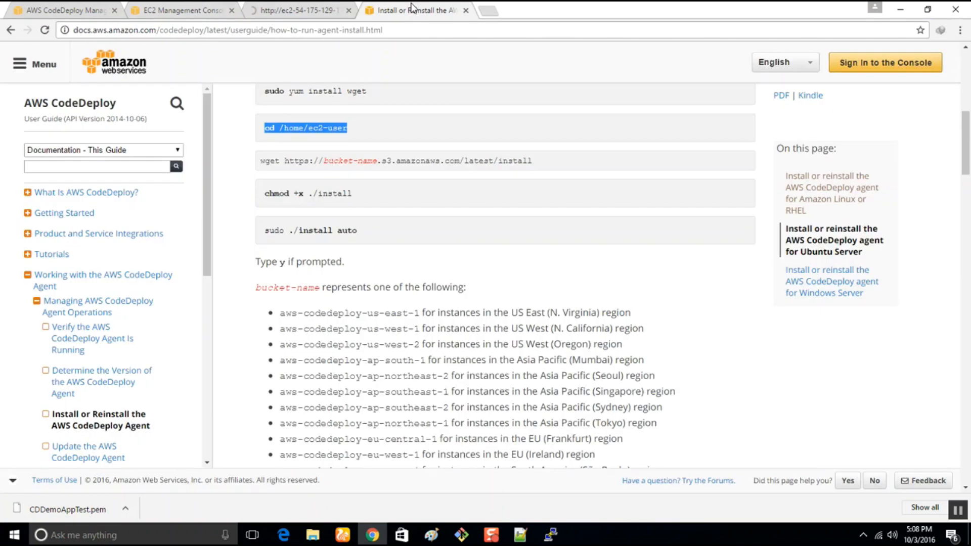
click(205, 7)
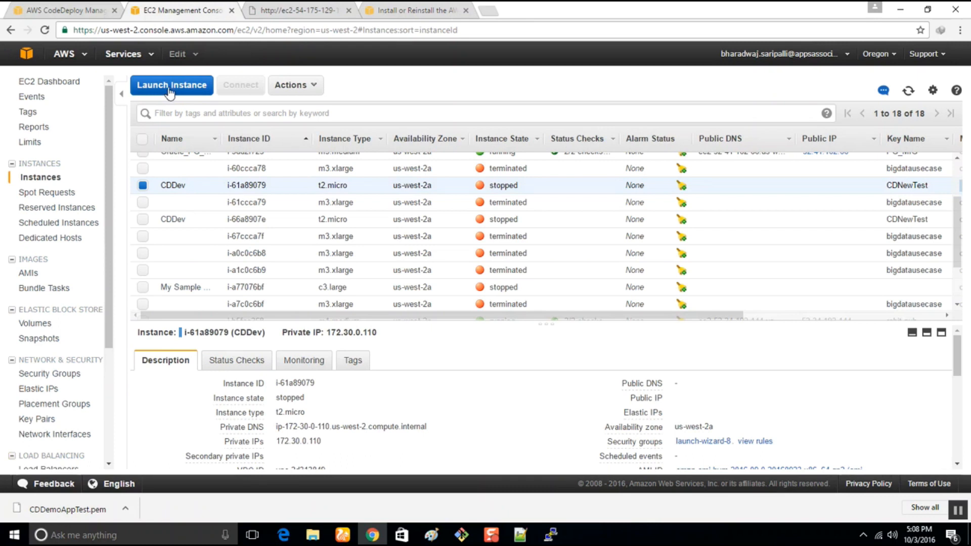
click(478, 11)
text(know)
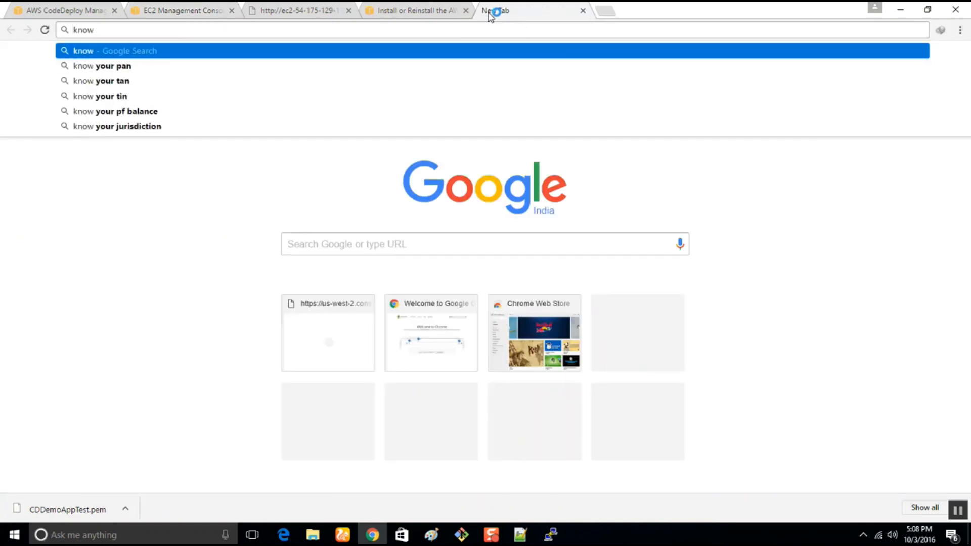
text( code)
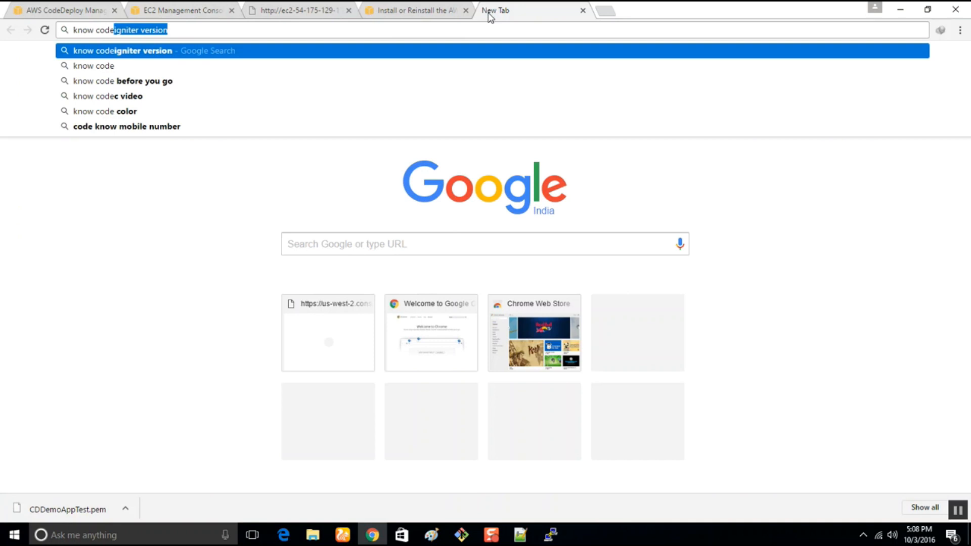
text( deplouy)
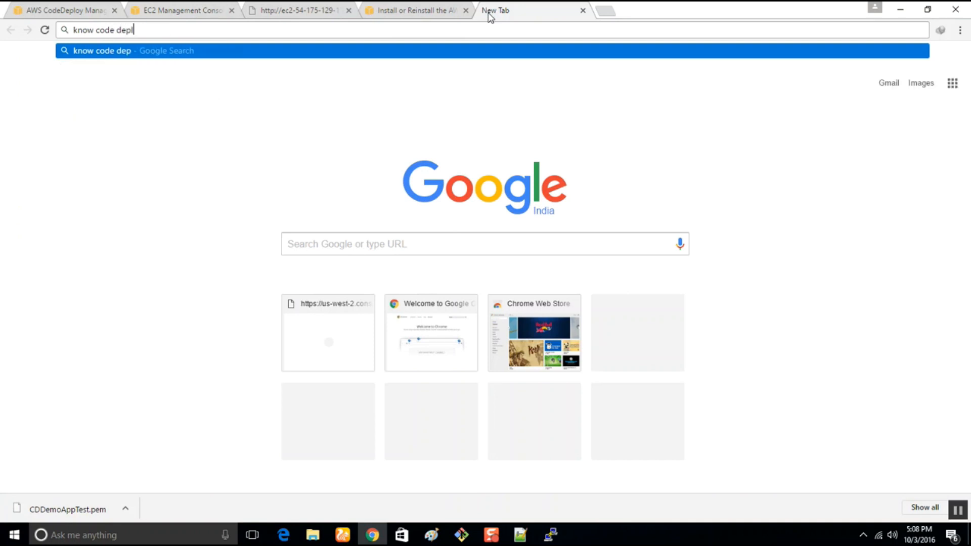
key(BackSpace)
key(BackSpace)
text(y )
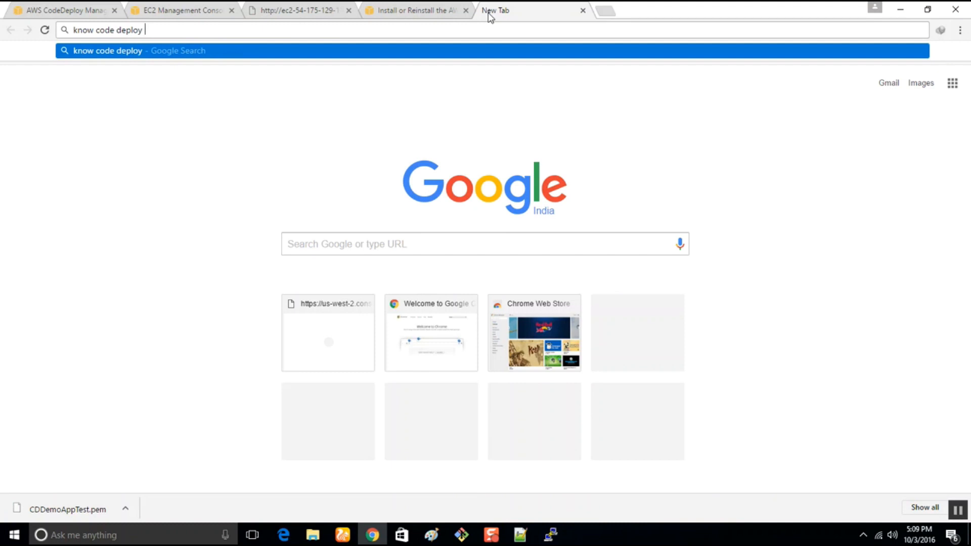
text(insta)
key(BackSpace)
key(BackSpace)
key(BackSpace)
key(BackSpace)
key(BackSpace)
key(BackSpace)
key(BackSpace)
key(BackSpace)
key(BackSpace)
key(BackSpace)
key(BackSpace)
key(BackSpace)
key(BackSpace)
key(BackSpace)
key(BackSpace)
key(BackSpace)
text(instance)
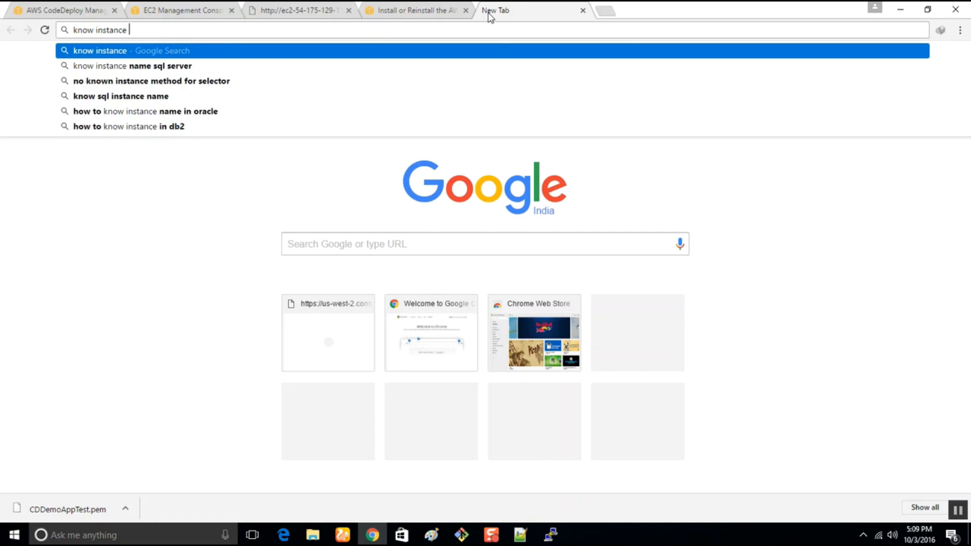
Open the EC2 service in a separate browser tab and start the instance launch wizard there.
click(190, 9)
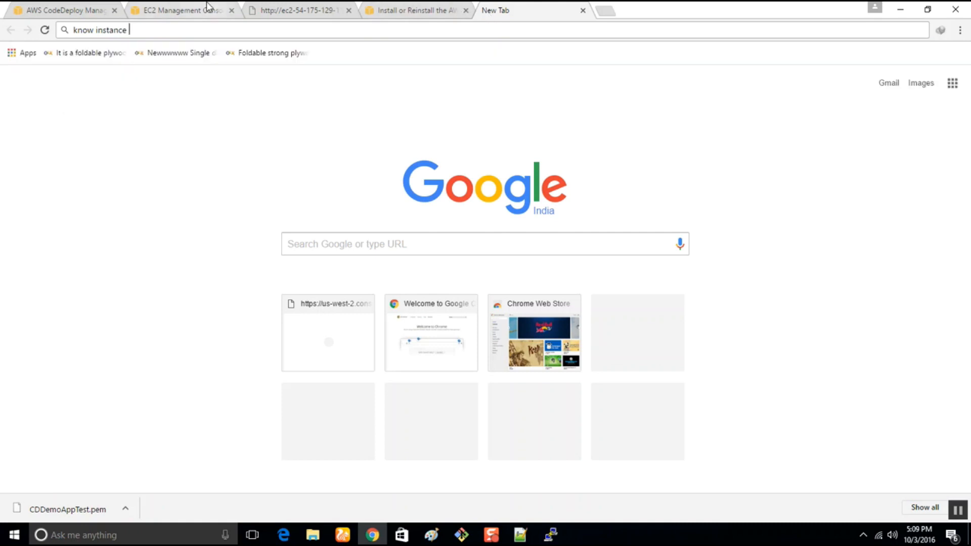
click(131, 57)
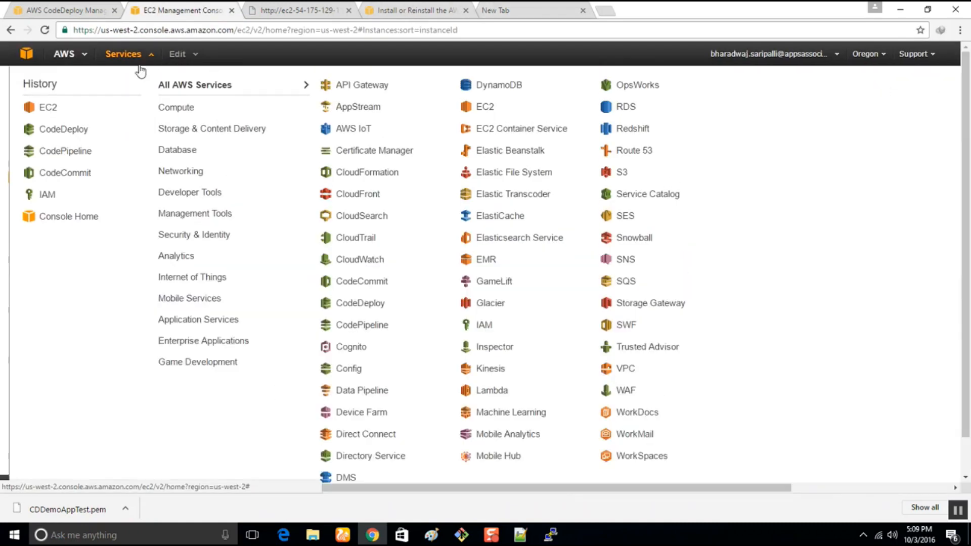
mouse_move(189, 117)
right_click(348, 123)
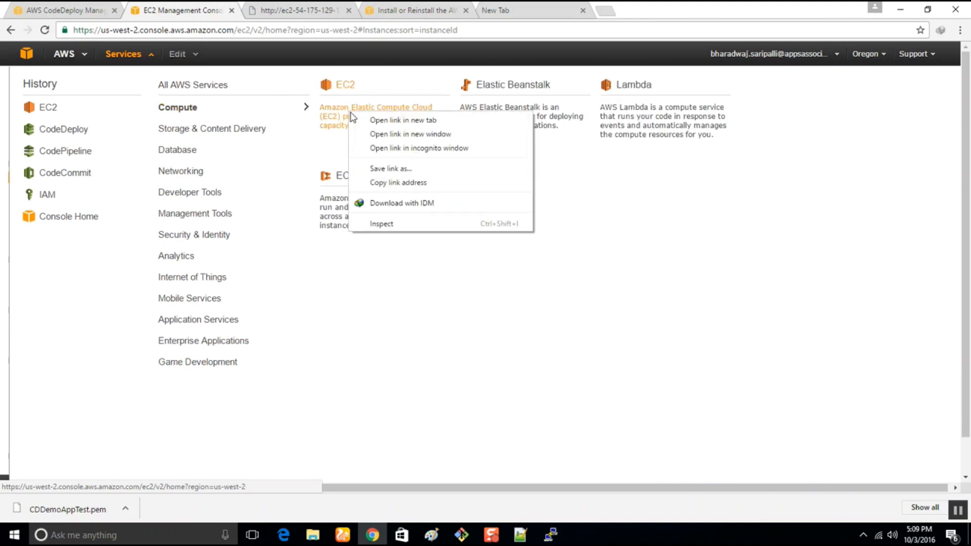
click(371, 122)
click(253, 10)
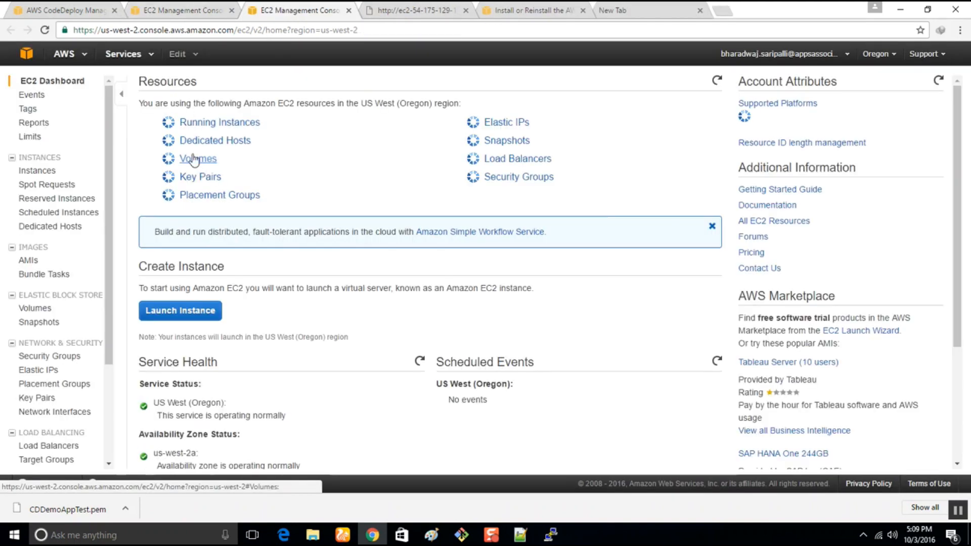
click(197, 302)
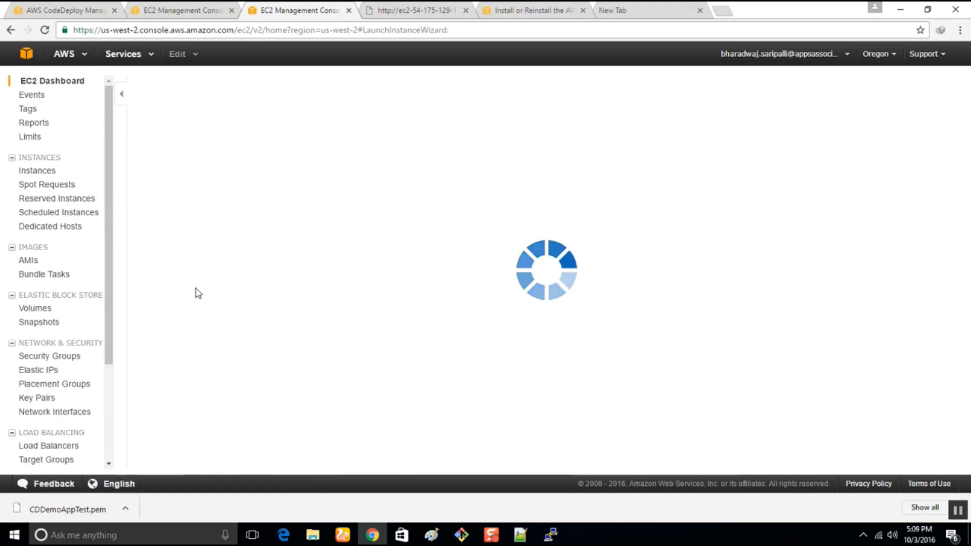
Choose Amazon Linux AMI 2016.09.0, keep the default instance type, and view the User data explanation under Advanced Details in the instance configuration.
click(890, 189)
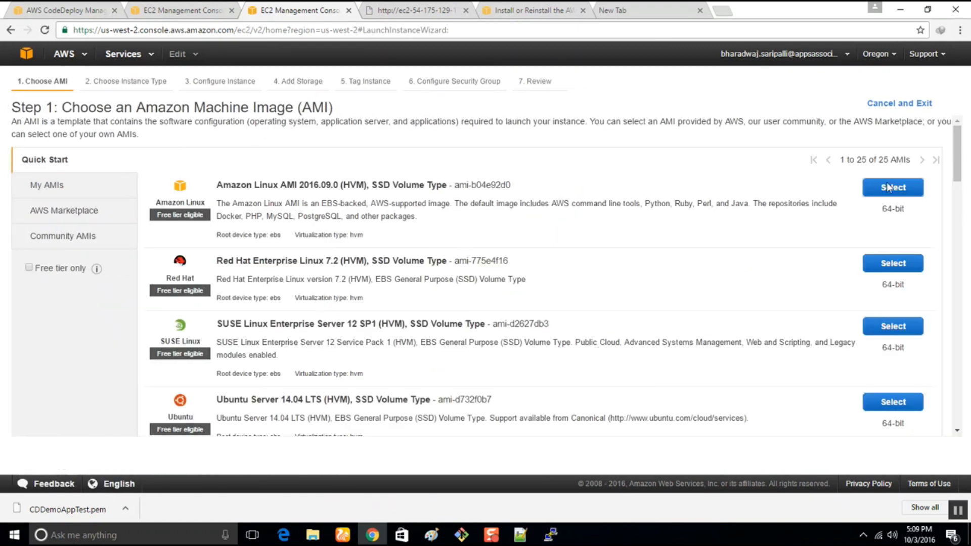
scroll(381, 346, down, 5)
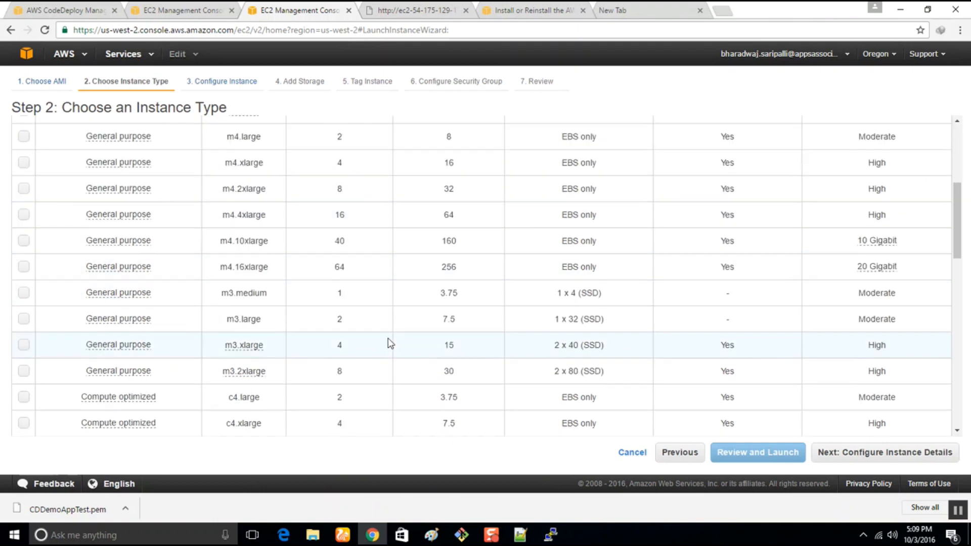
click(913, 451)
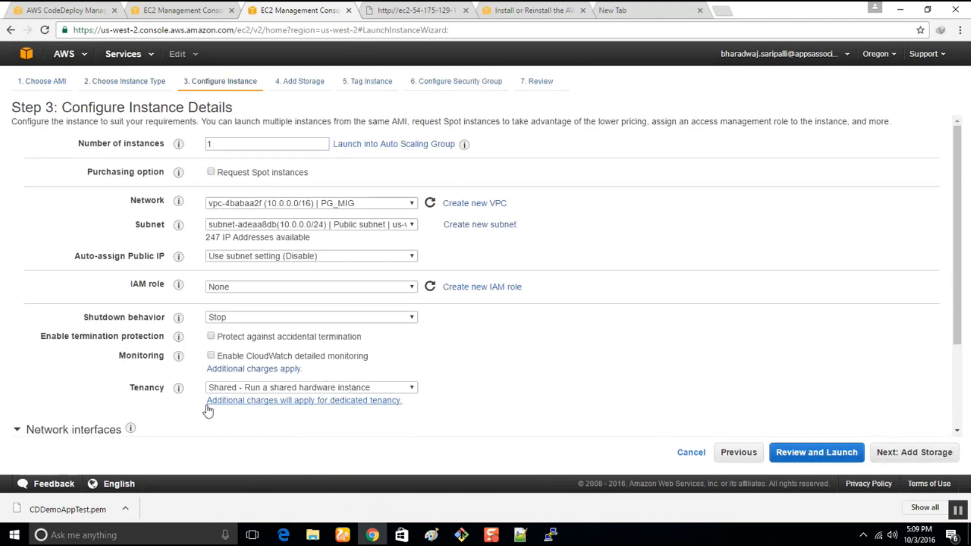
scroll(208, 410, down, 3)
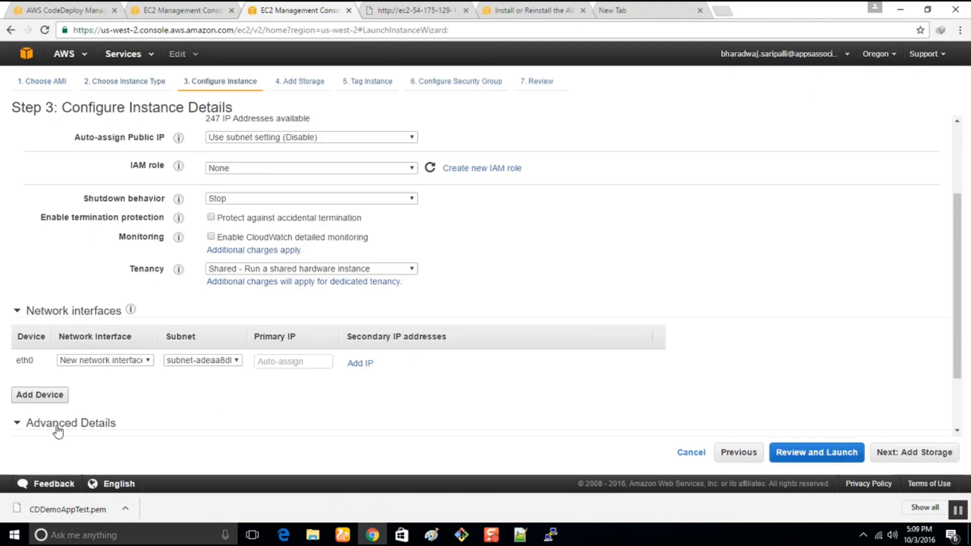
click(58, 425)
scroll(164, 420, down, 3)
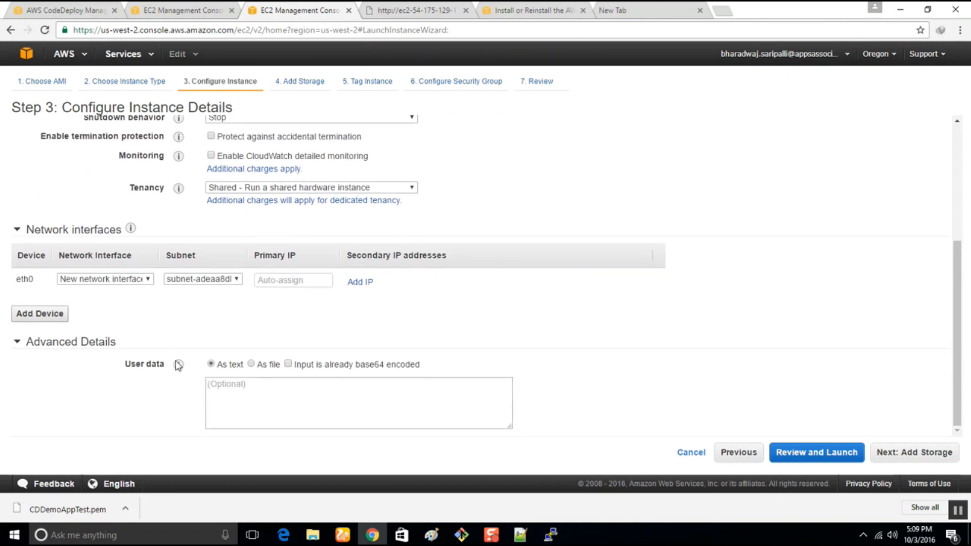
mouse_move(179, 365)
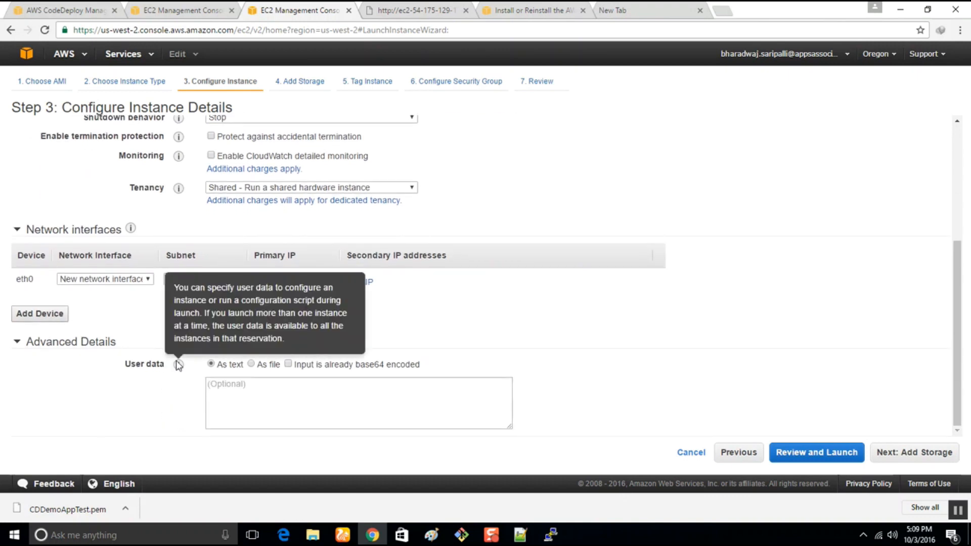
Search Google for "see instance additional details" in the tab holding the unreachable EC2 site.
click(444, 10)
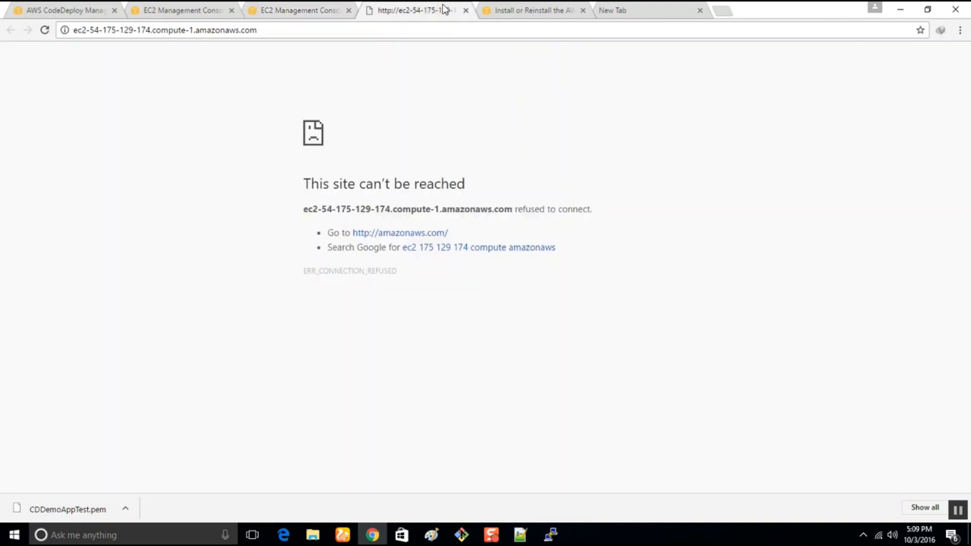
click(455, 29)
text(see)
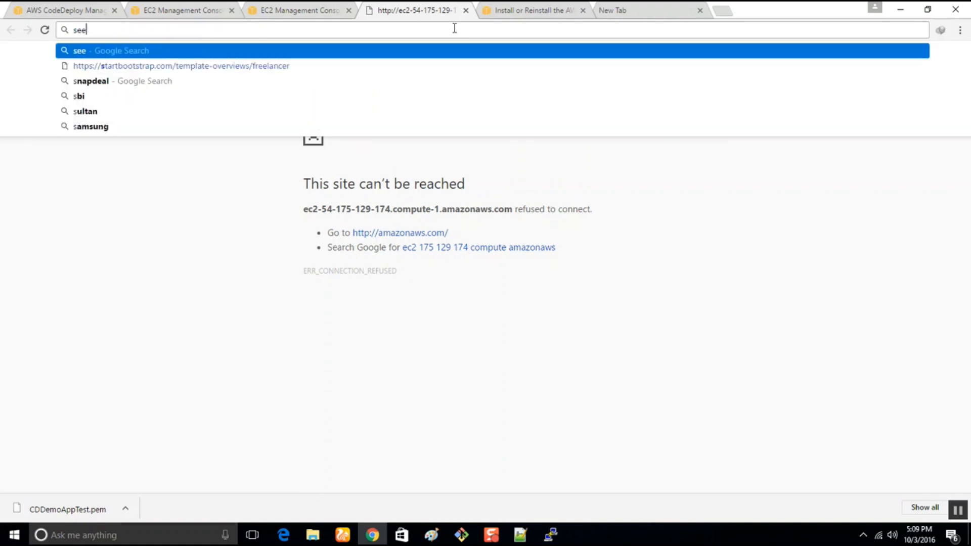
text( instan)
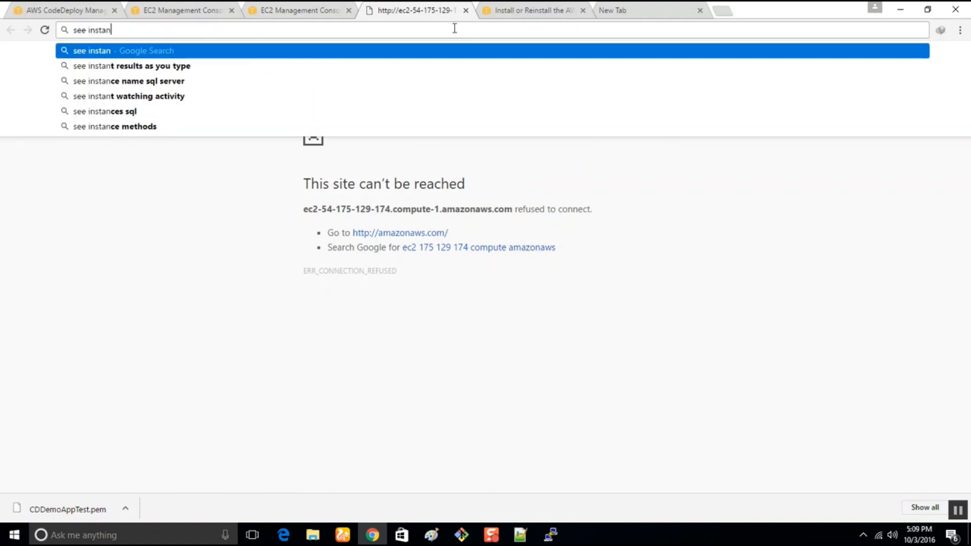
text(ce addi)
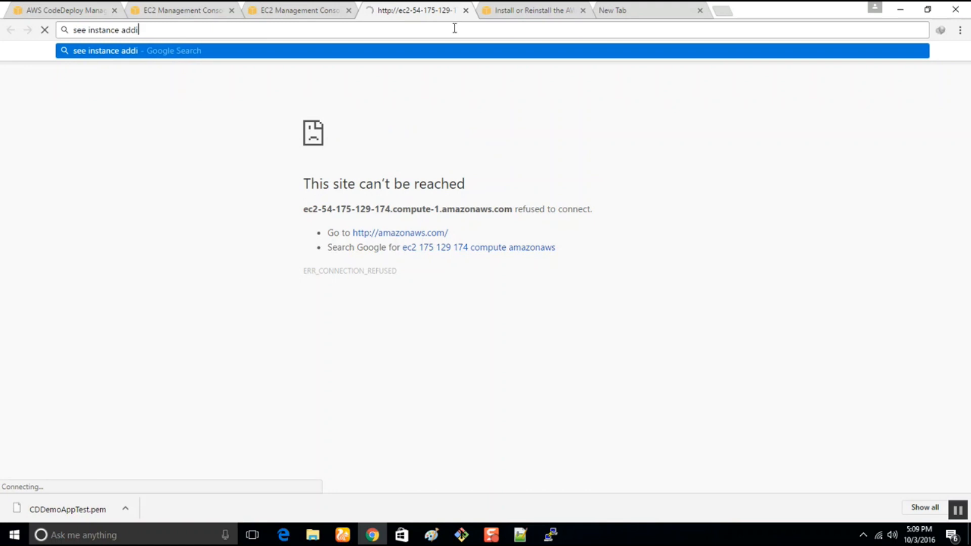
text(tional detai)
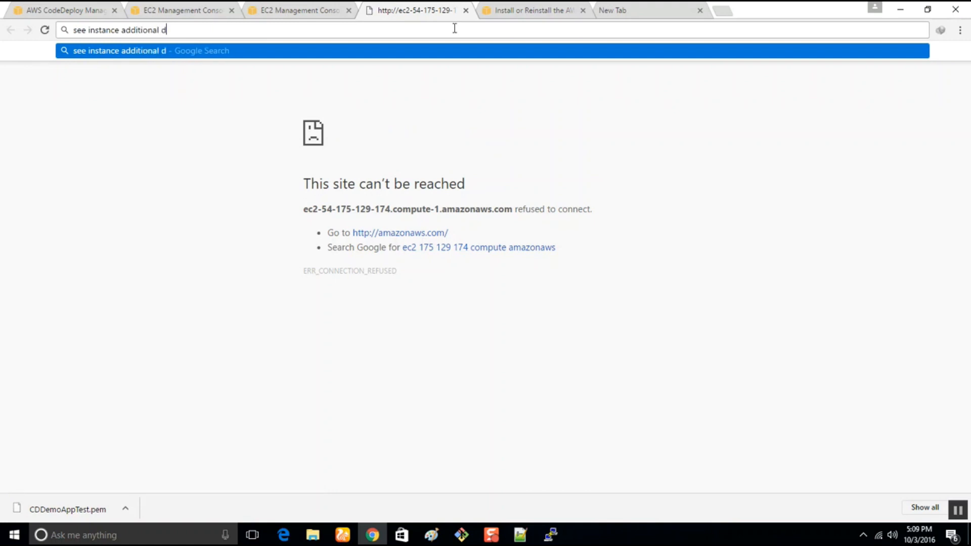
key(BackSpace)
key(BackSpace)
text(ails)
key(Return)
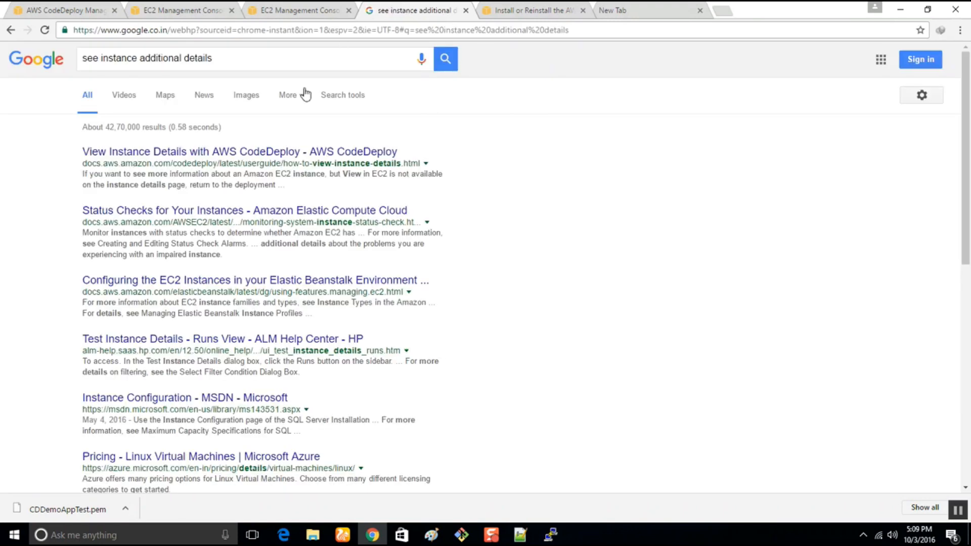
Open the "View Instance Details with AWS CodeDeploy" result in a new tab and read its console and CLI instructions.
right_click(283, 153)
click(299, 160)
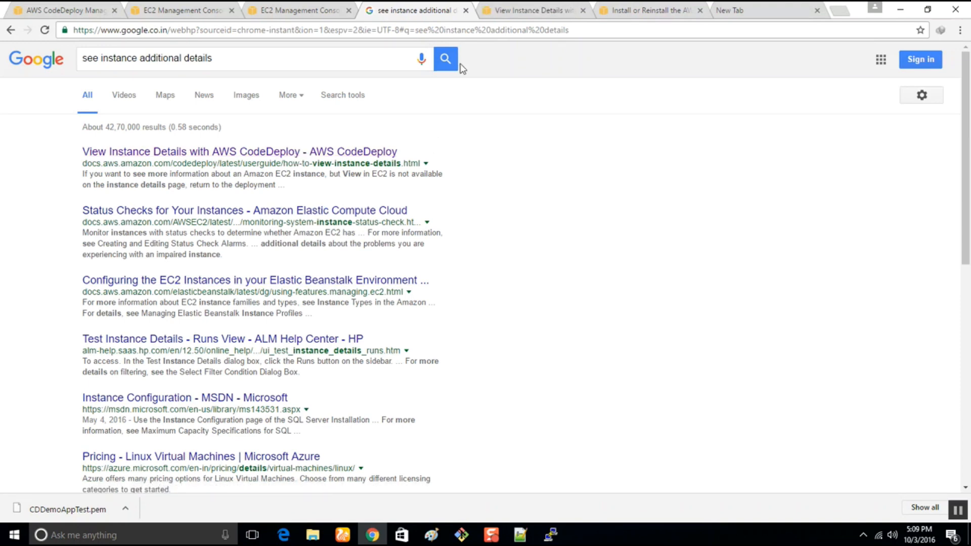
click(539, 7)
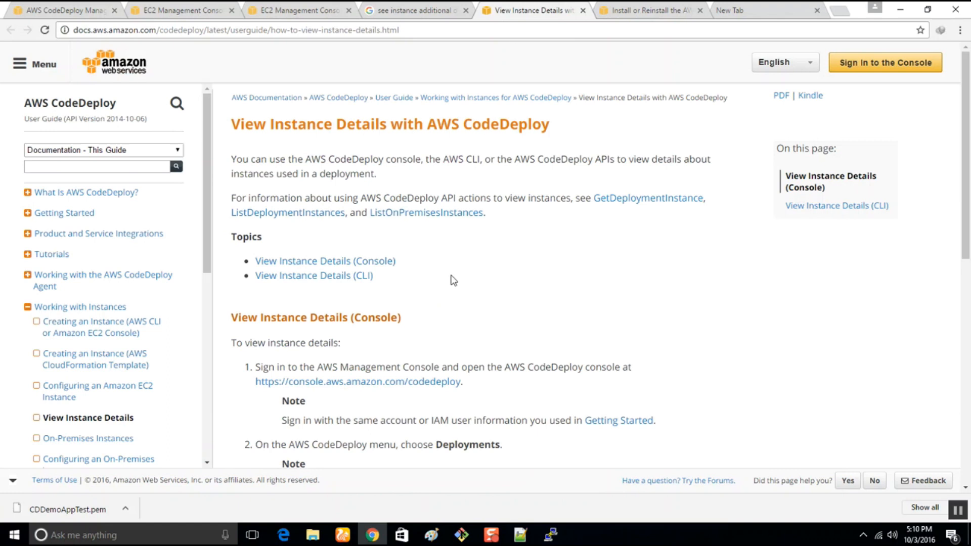
scroll(454, 280, down, 5)
scroll(453, 277, down, 1)
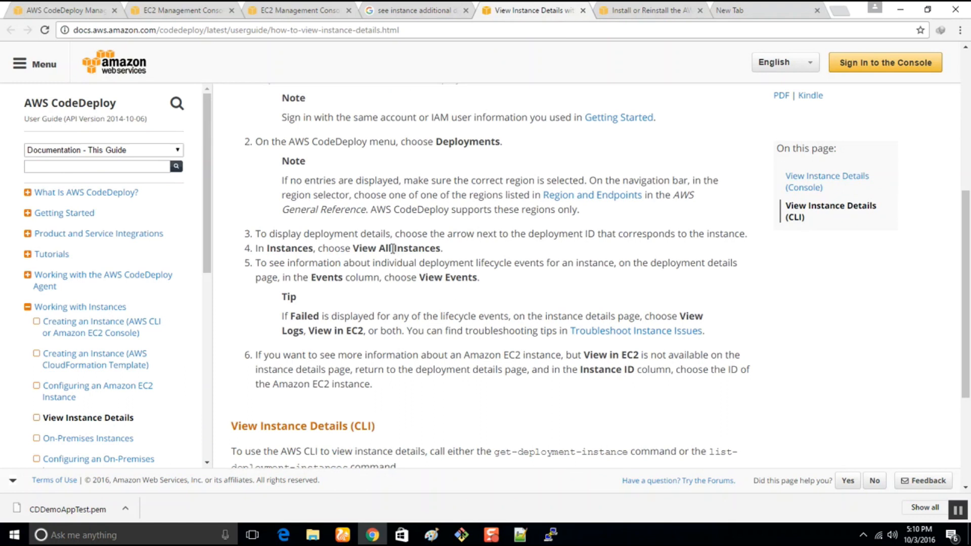
drag(358, 250, 466, 249)
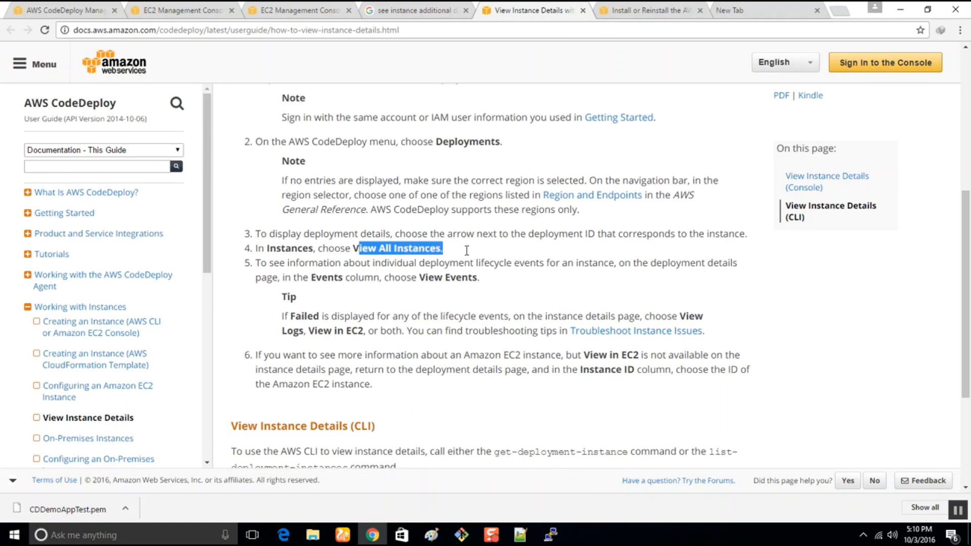
drag(259, 262, 758, 306)
scroll(761, 310, down, 3)
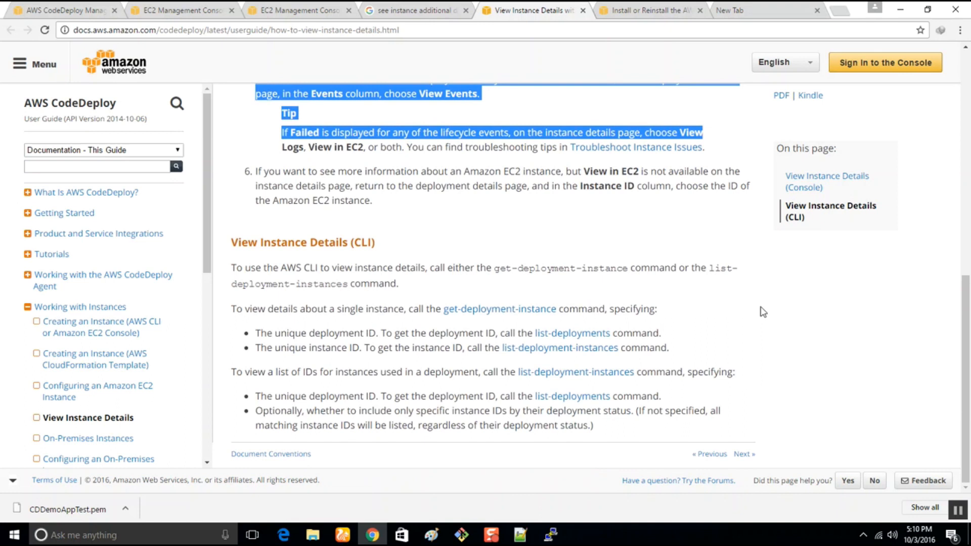
drag(259, 328, 737, 340)
click(737, 343)
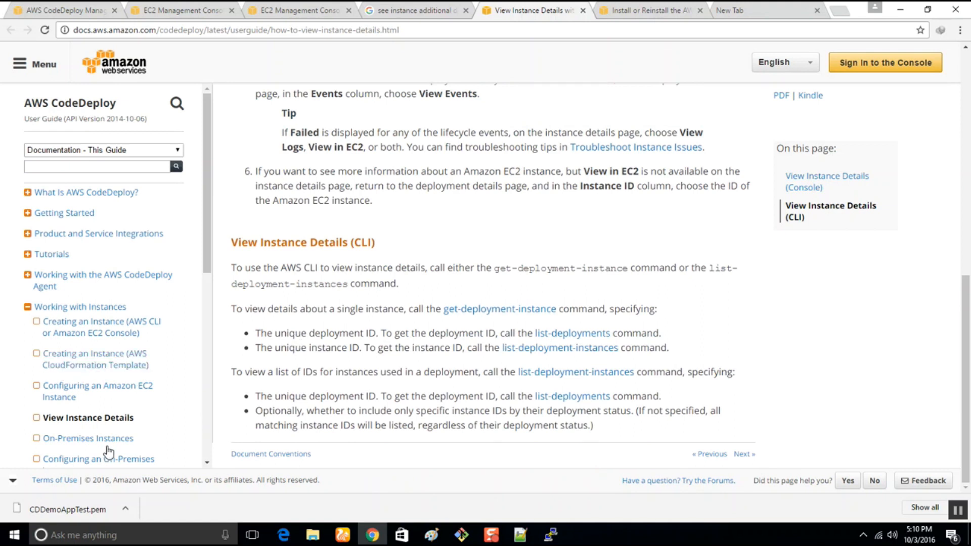
scroll(152, 408, down, 3)
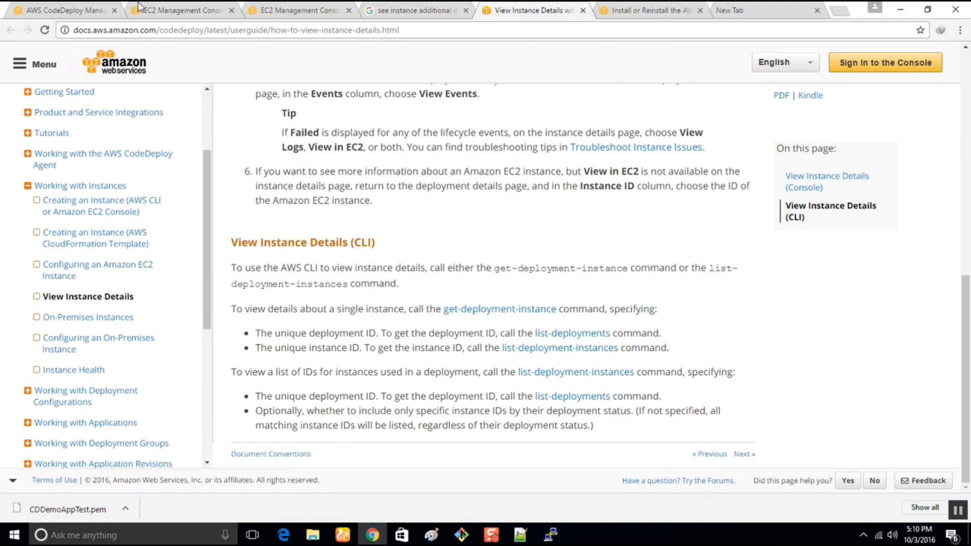
Return to the launch wizard's instance details and reread the explanation of the User data setting.
click(438, 6)
click(310, 8)
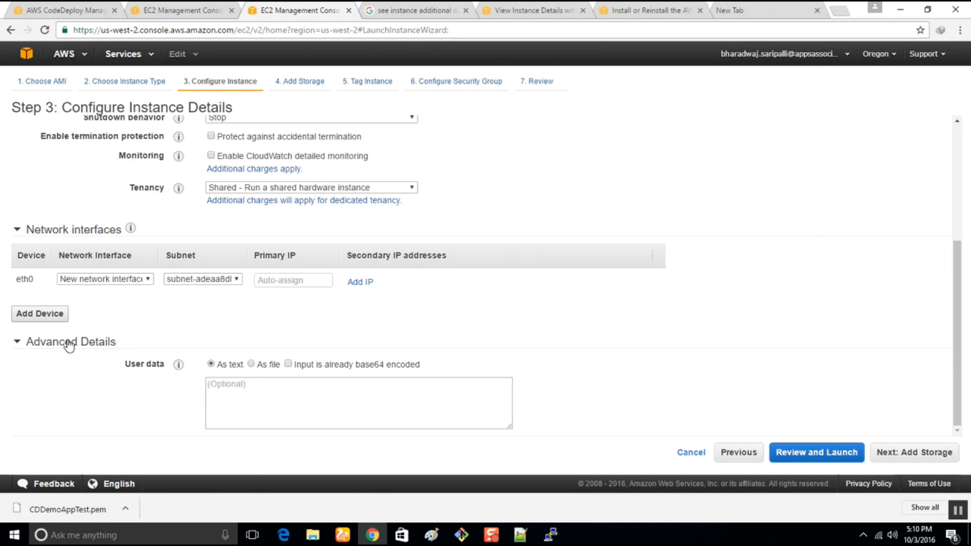
mouse_move(179, 368)
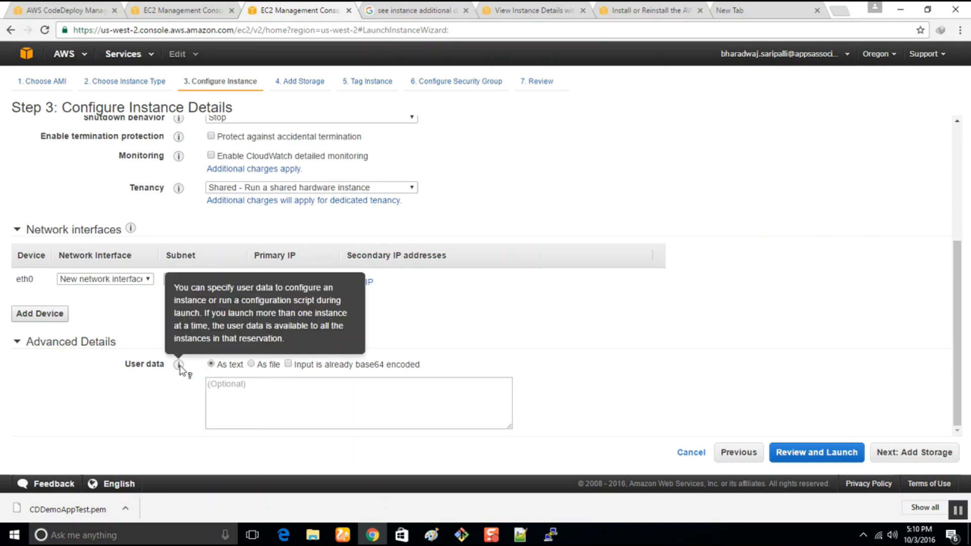
Change the Google query to "see aws instance user data" and run the search.
click(414, 10)
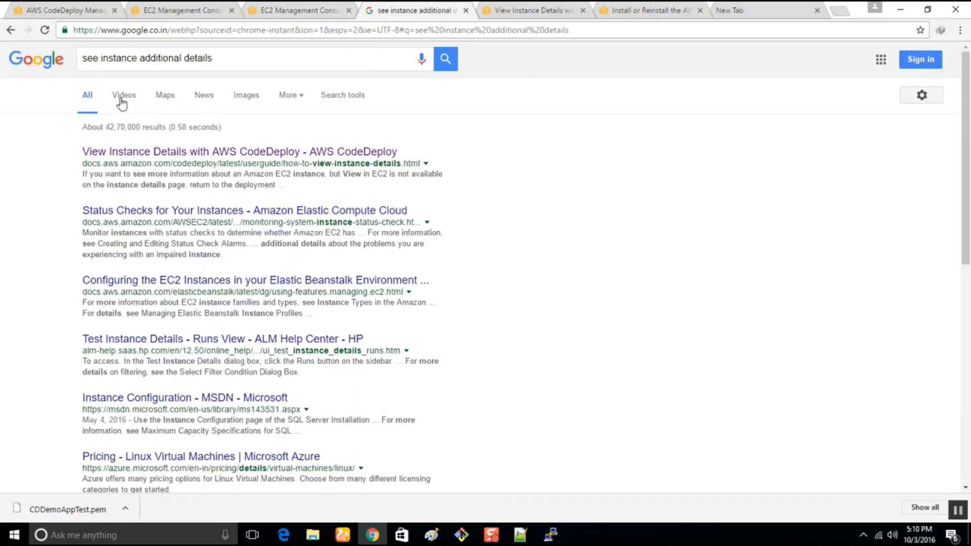
click(101, 59)
text(aws)
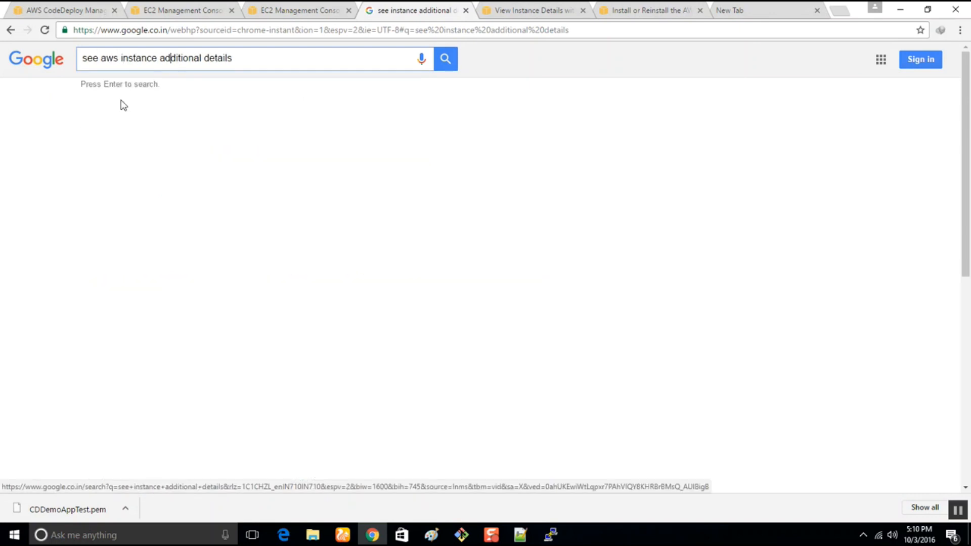
key(Delete)
key(Delete)
key(Delete)
key(Delete)
key(Delete)
key(Delete)
key(Delete)
key(Delete)
key(Delete)
key(Delete)
key(Delete)
key(Delete)
key(Delete)
key(Delete)
key(Delete)
key(Delete)
key(Delete)
key(Delete)
text(user data)
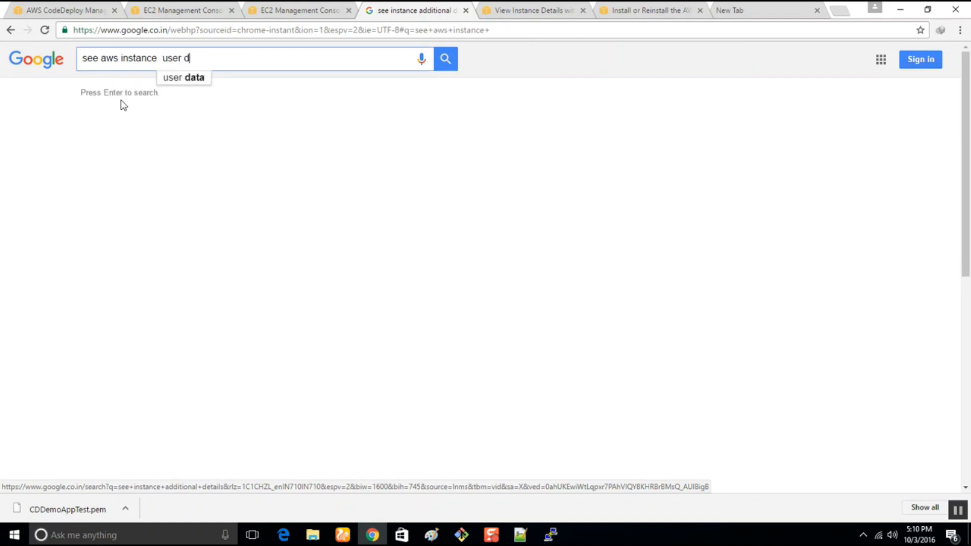
key(Return)
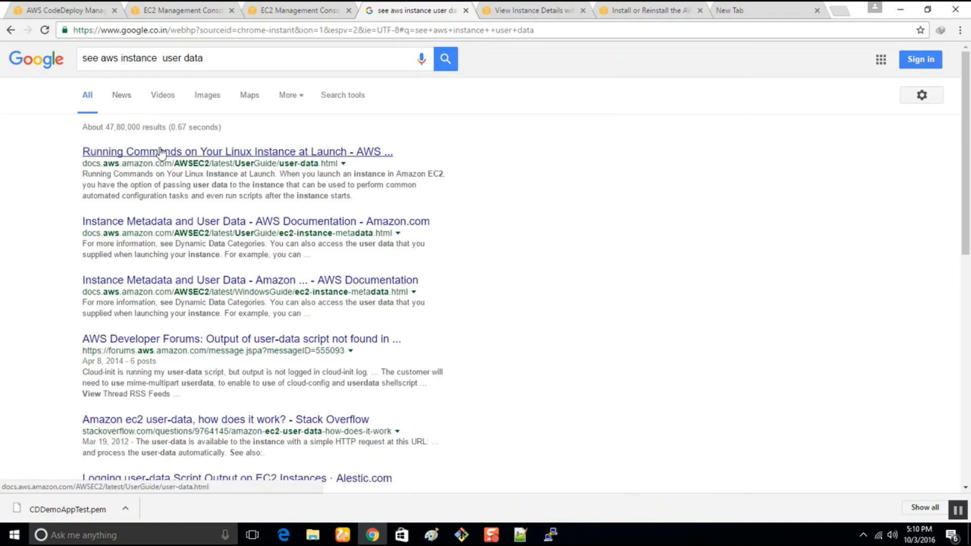
Open the "Running Commands on Your Linux Instance at Launch" result in a new tab and read its introduction to user data.
right_click(161, 152)
click(177, 158)
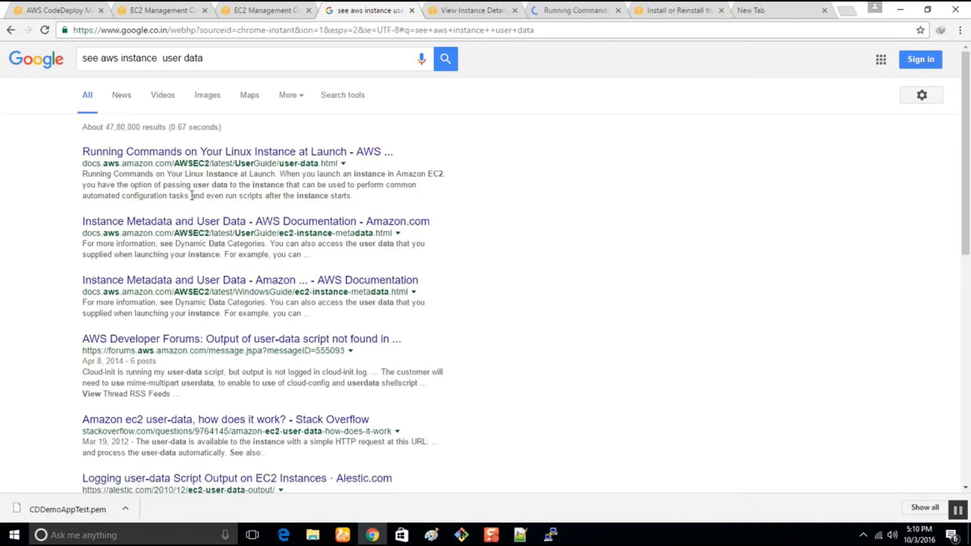
click(463, 8)
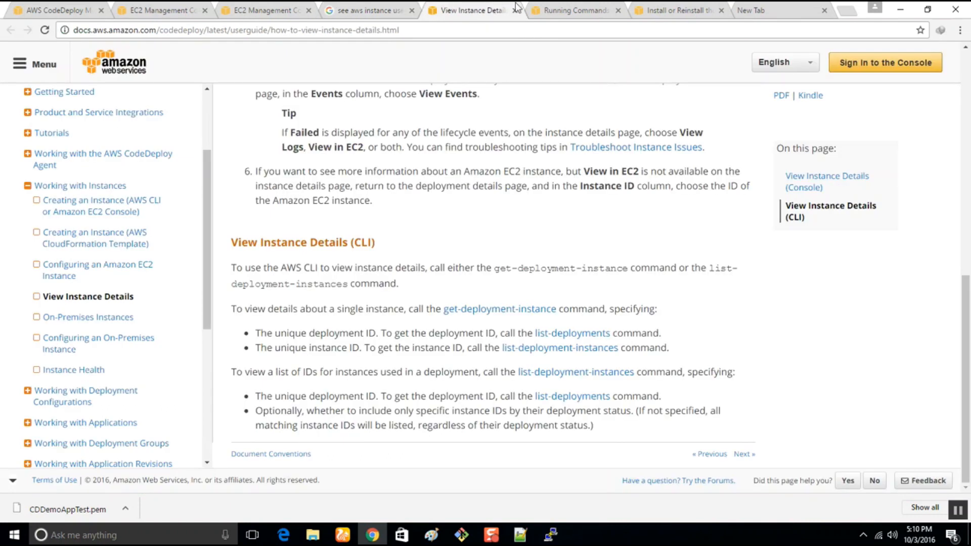
click(583, 9)
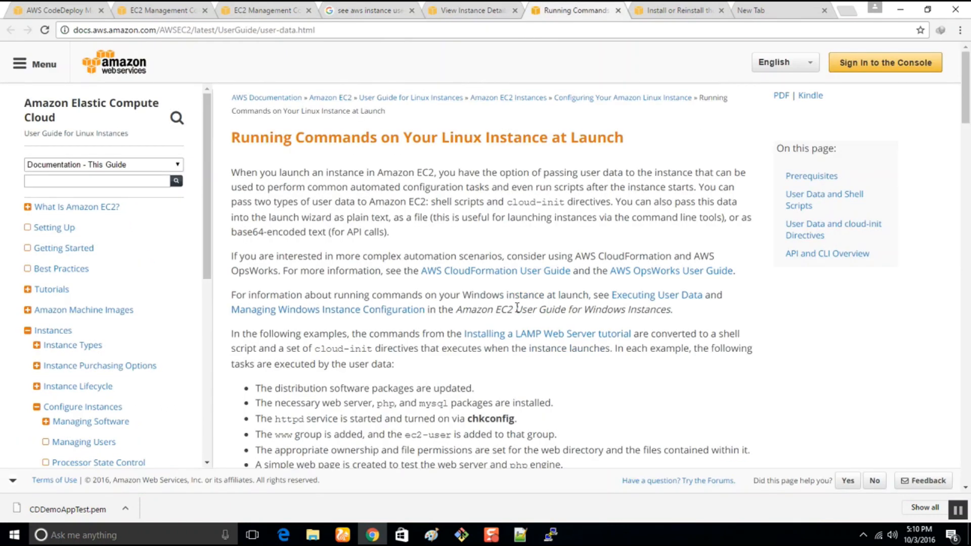
scroll(412, 365, down, 2)
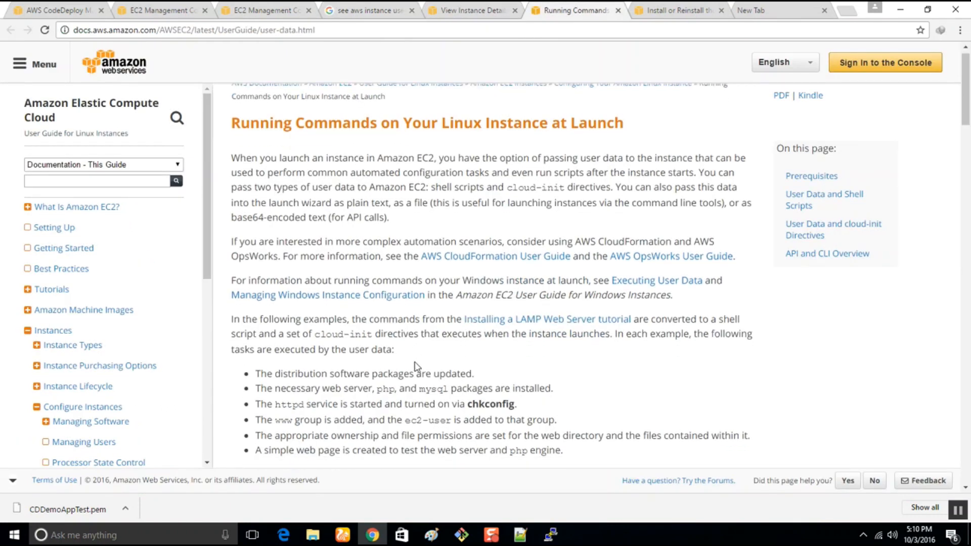
scroll(416, 367, down, 5)
scroll(416, 367, down, 3)
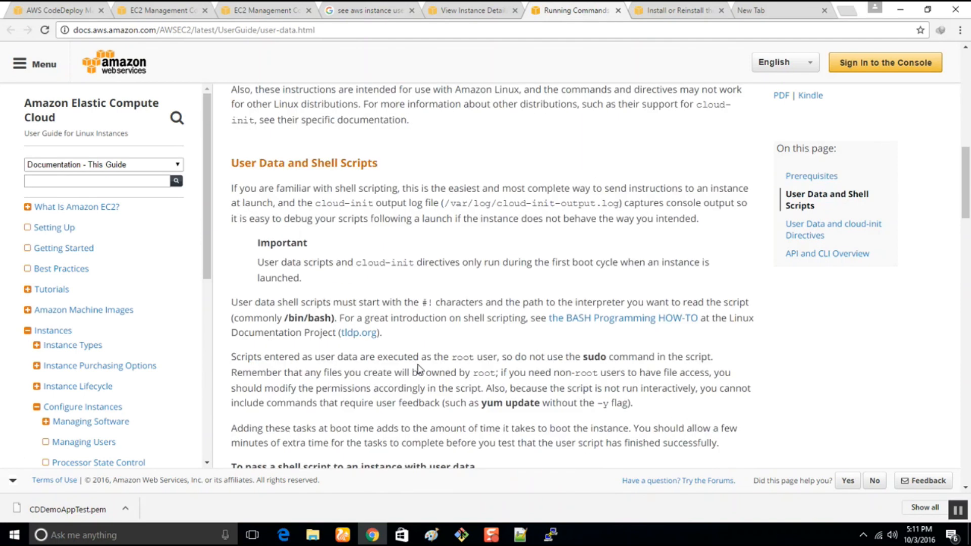
Read the procedures for passing shell scripts and cloud-init directives as user data, through to the API and CLI Overview.
scroll(418, 368, down, 5)
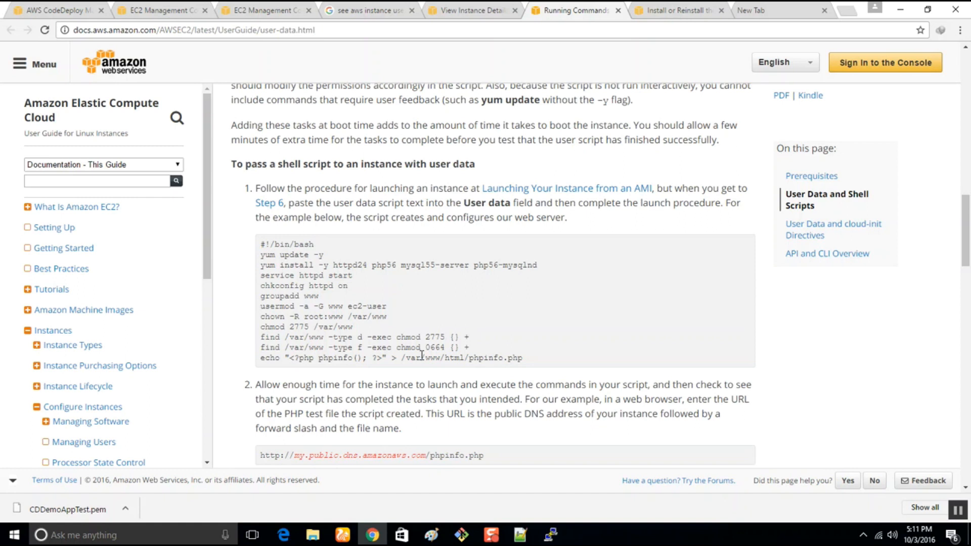
scroll(422, 354, down, 3)
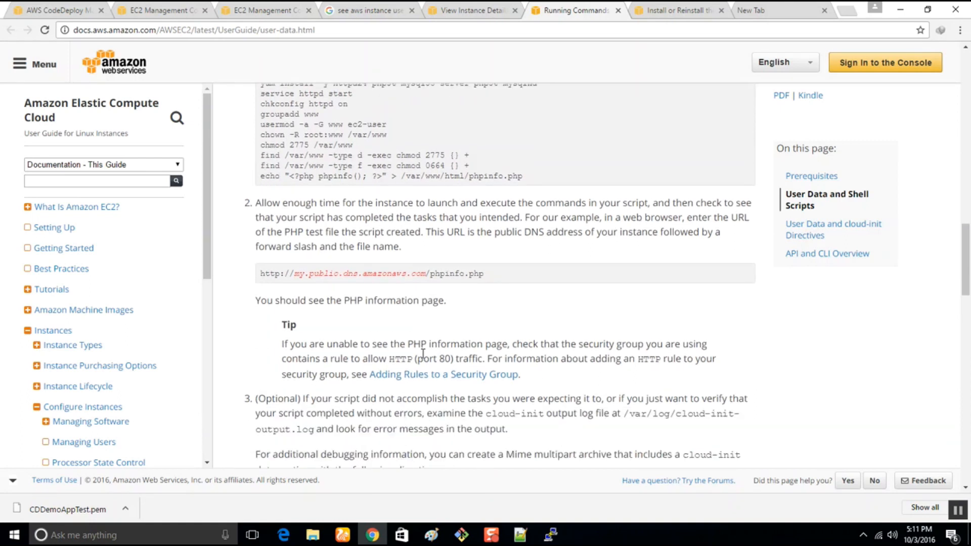
scroll(422, 353, down, 6)
scroll(423, 353, up, 8)
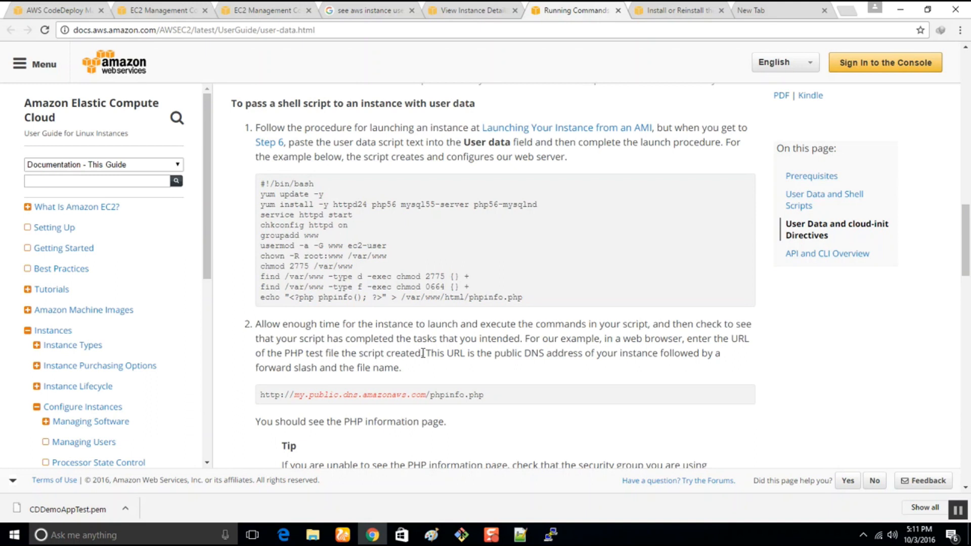
scroll(423, 353, down, 5)
scroll(423, 353, down, 14)
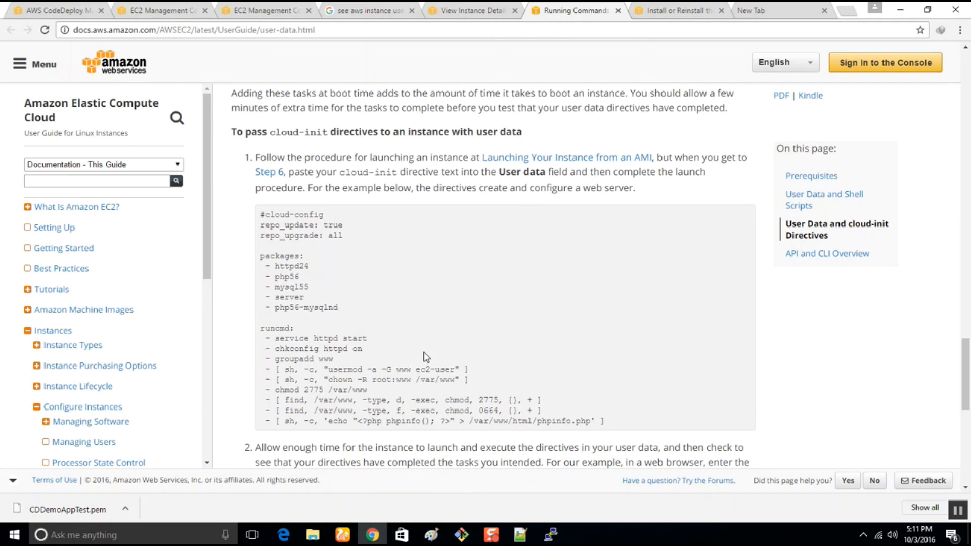
scroll(426, 356, down, 9)
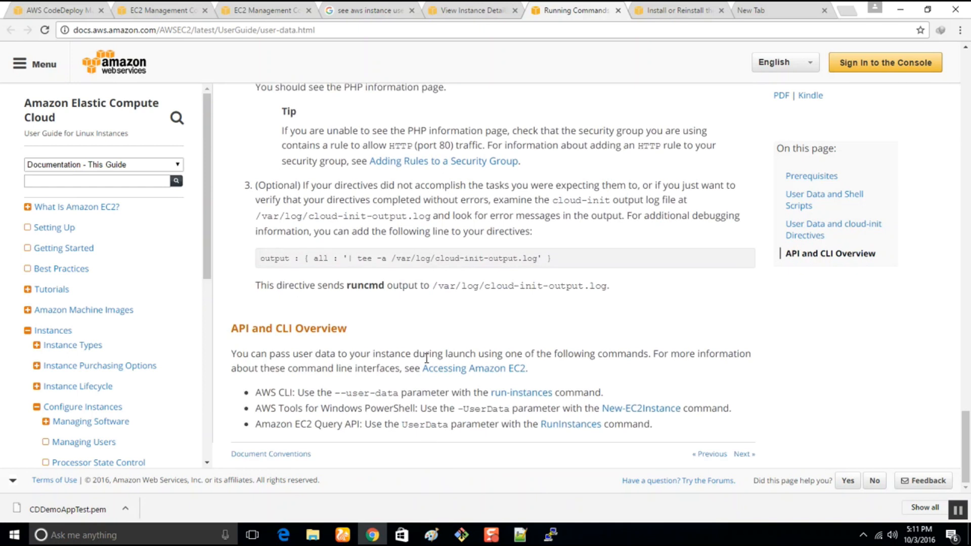
Return to the CodeDeploy agent installation page and highlight the "sudo yum update" command for Amazon Linux or RHEL.
click(552, 537)
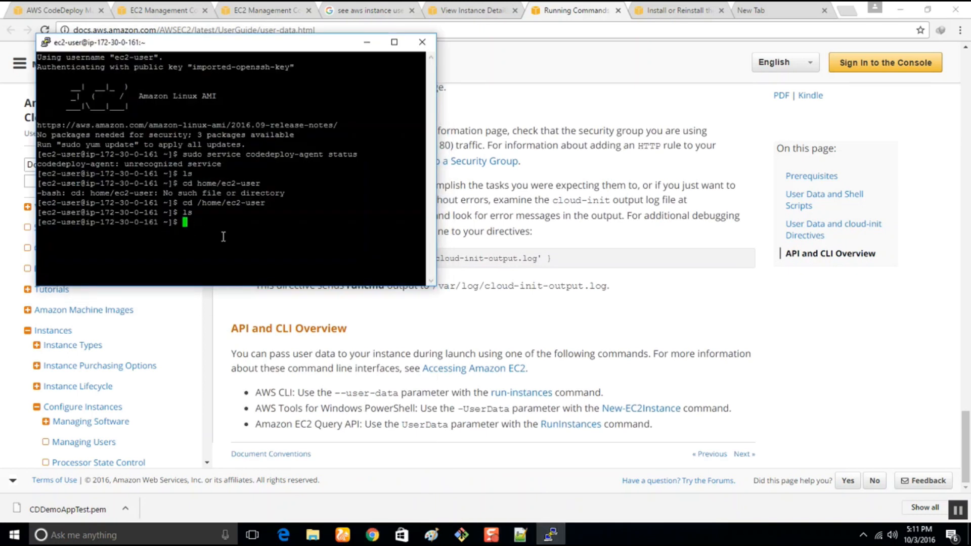
click(242, 8)
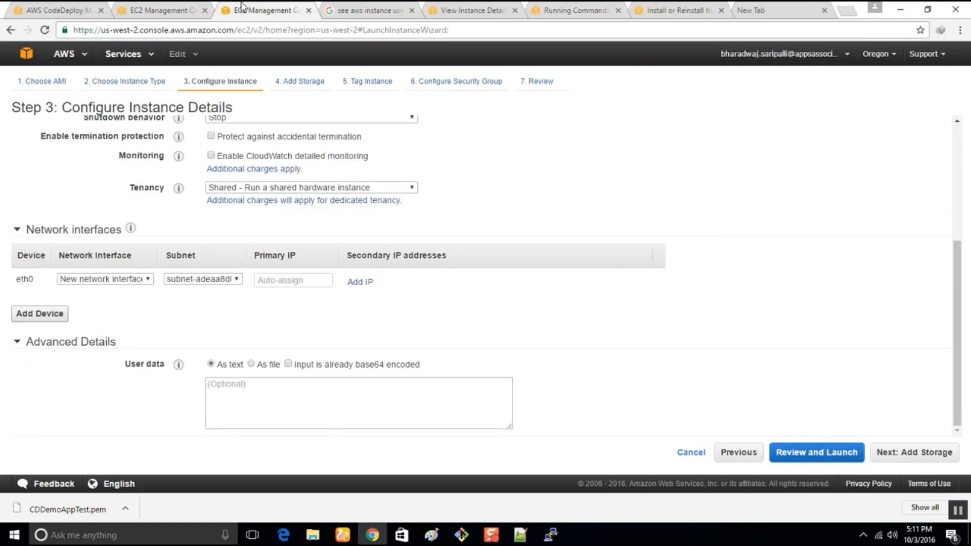
click(475, 8)
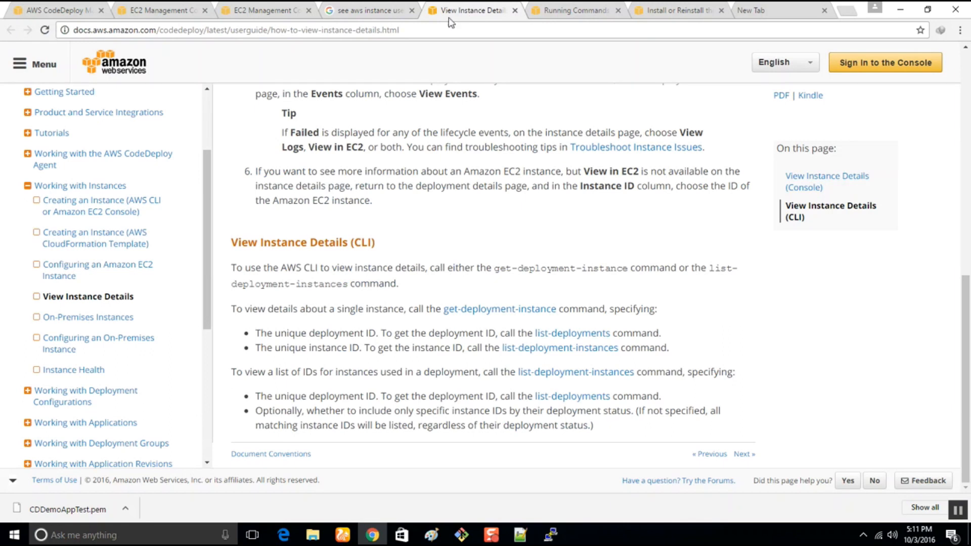
click(555, 8)
click(673, 8)
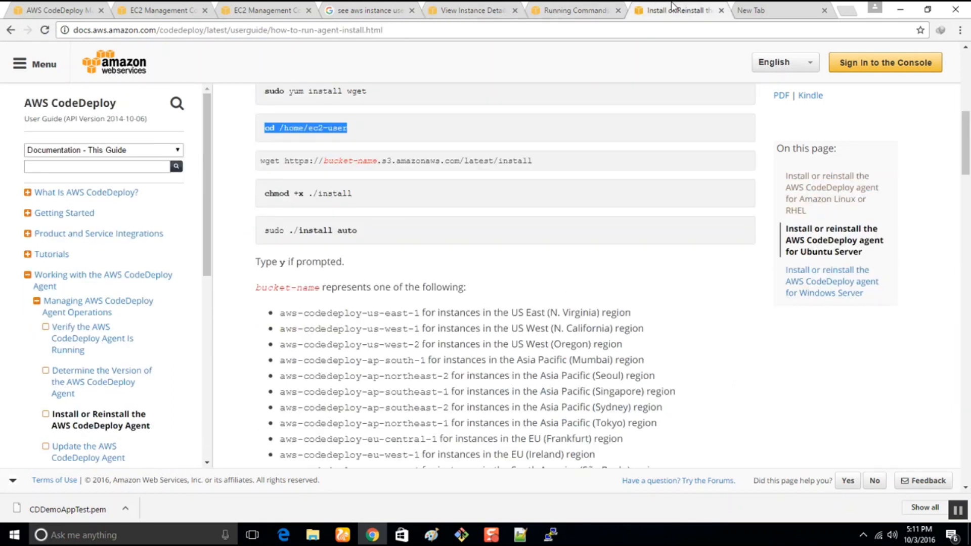
scroll(429, 176, up, 5)
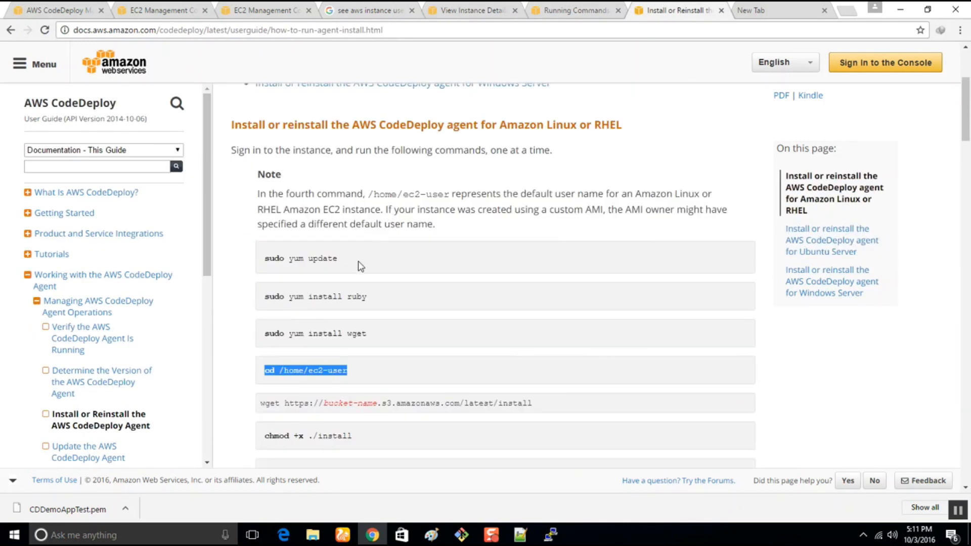
drag(339, 259, 252, 264)
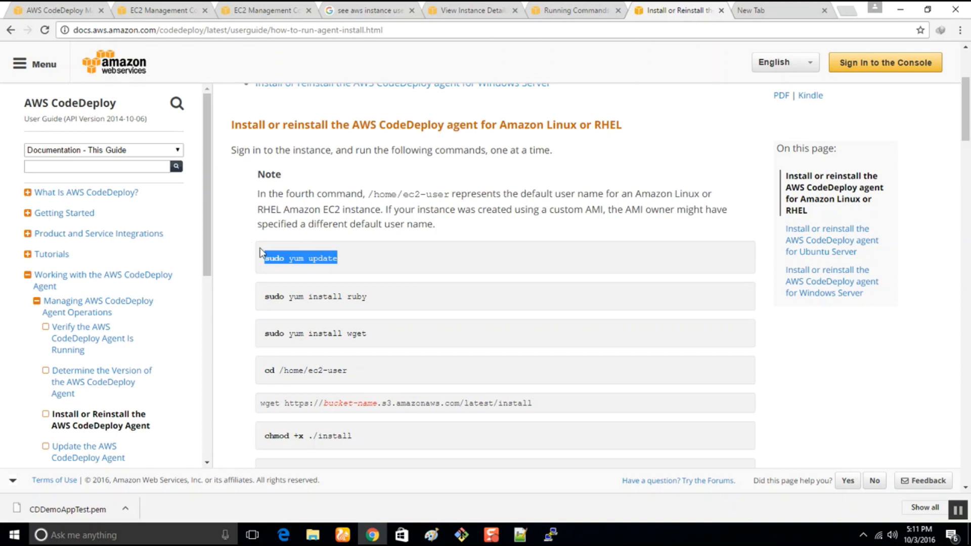
Switch to the PuTTY session connected as ec2-user and close it, confirming the exit.
click(546, 536)
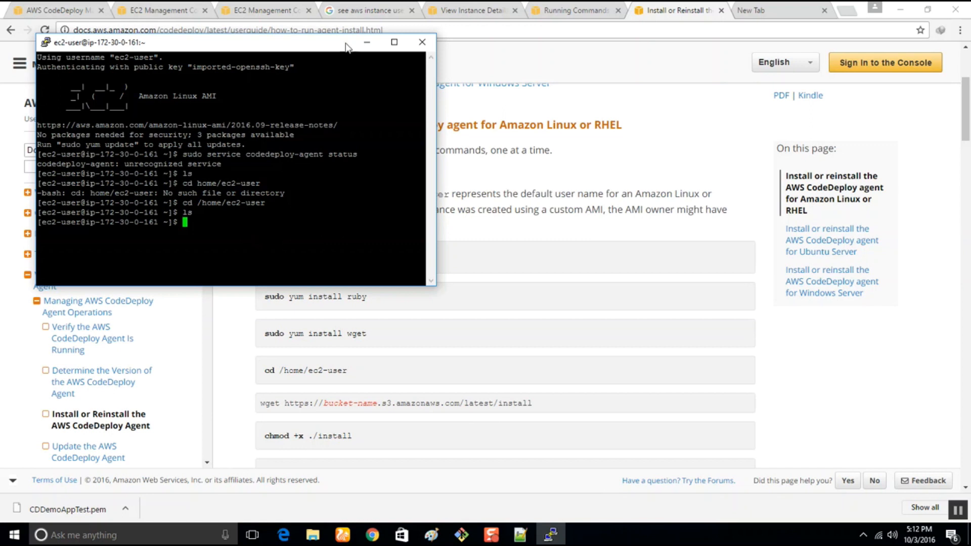
click(613, 7)
click(627, 15)
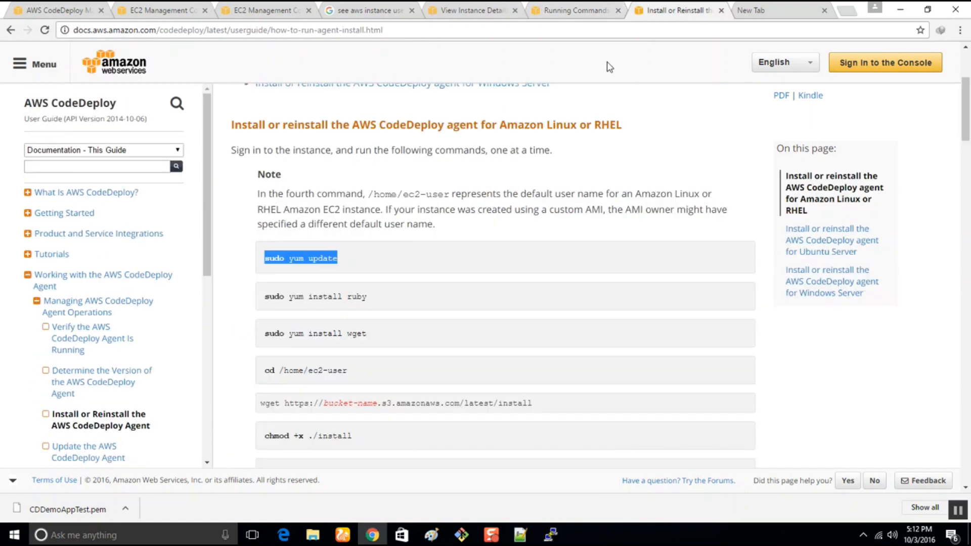
click(551, 536)
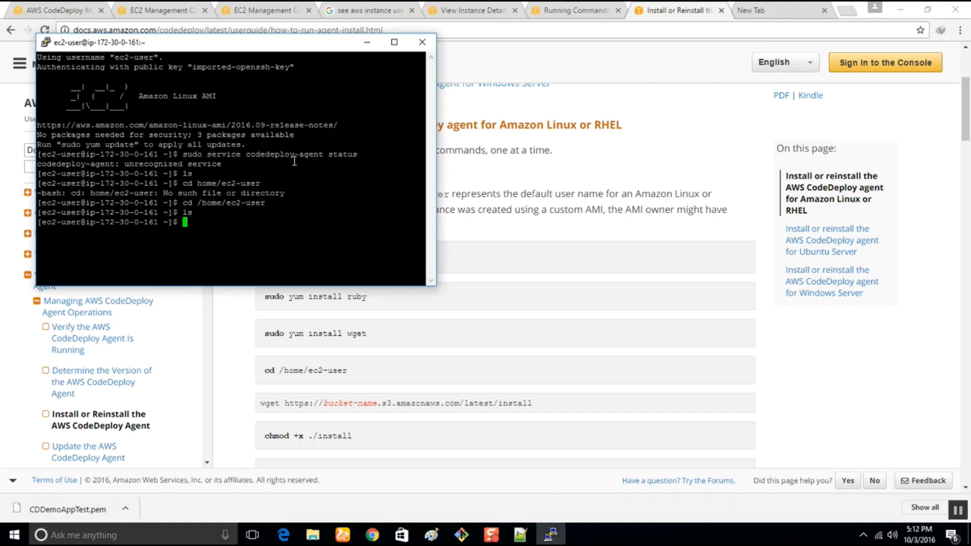
drag(210, 44, 357, 158)
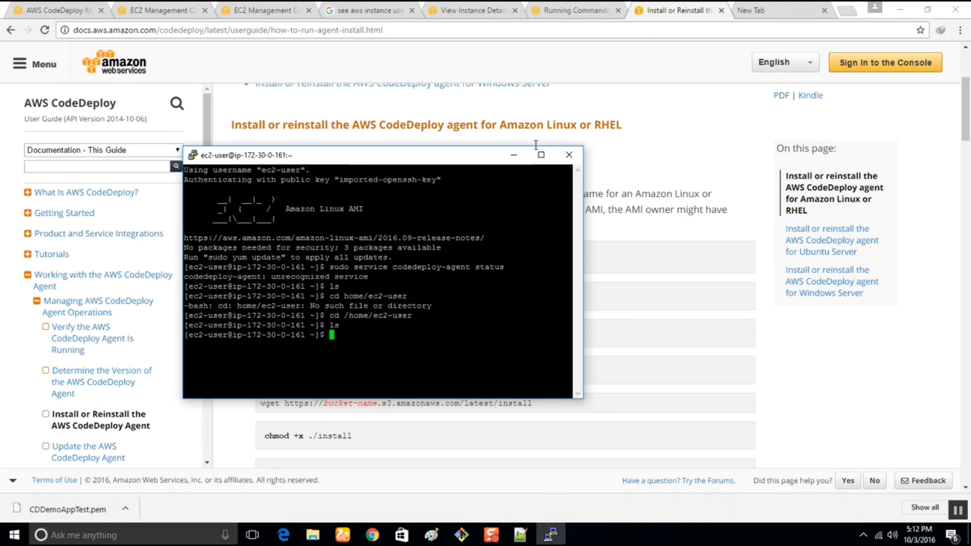
click(566, 160)
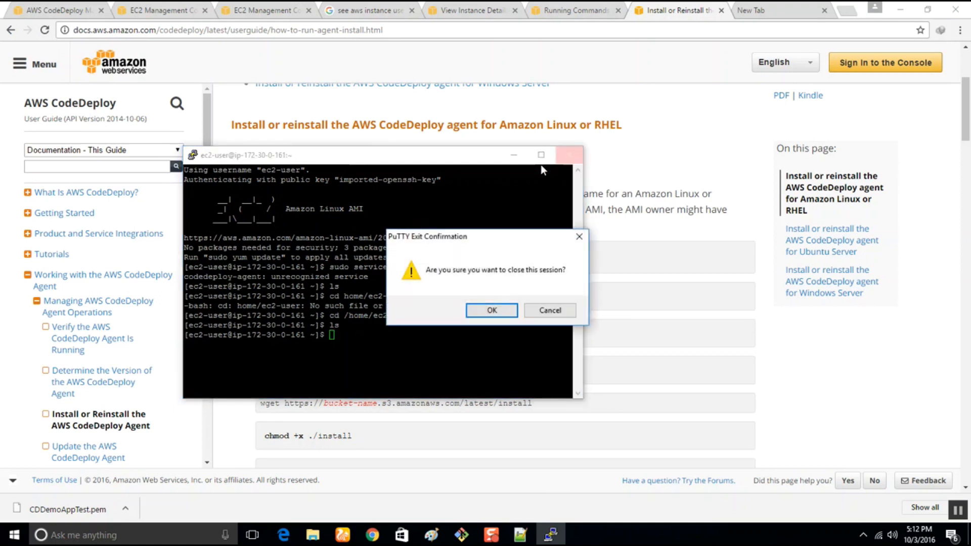
click(550, 310)
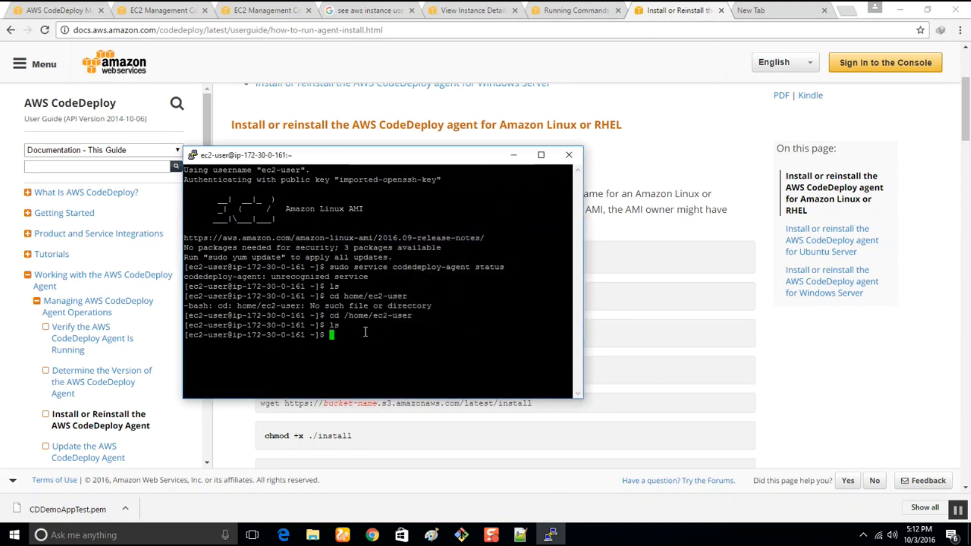
click(567, 155)
click(481, 310)
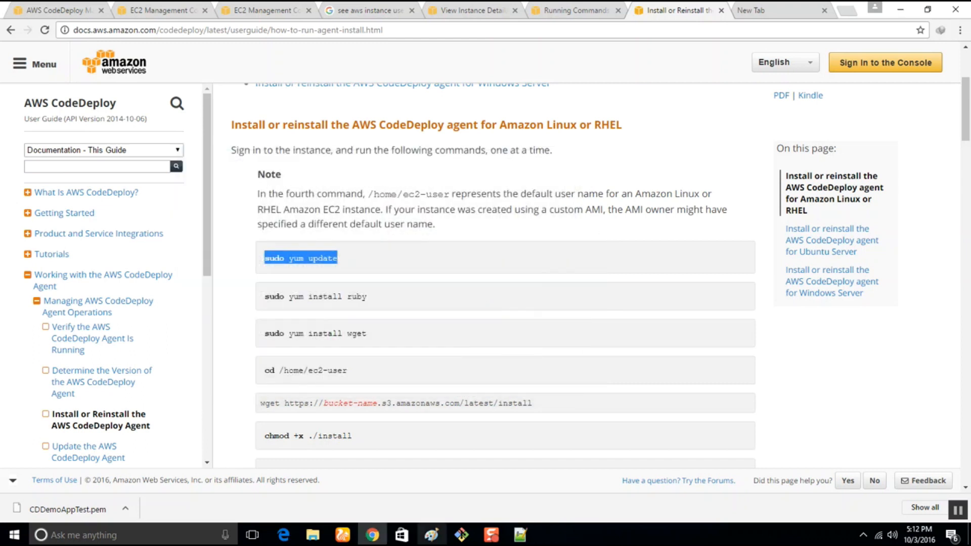
Switch to the instances folder in File Explorer and launch putty.exe for a new session.
mouse_move(313, 535)
mouse_move(348, 493)
click(347, 493)
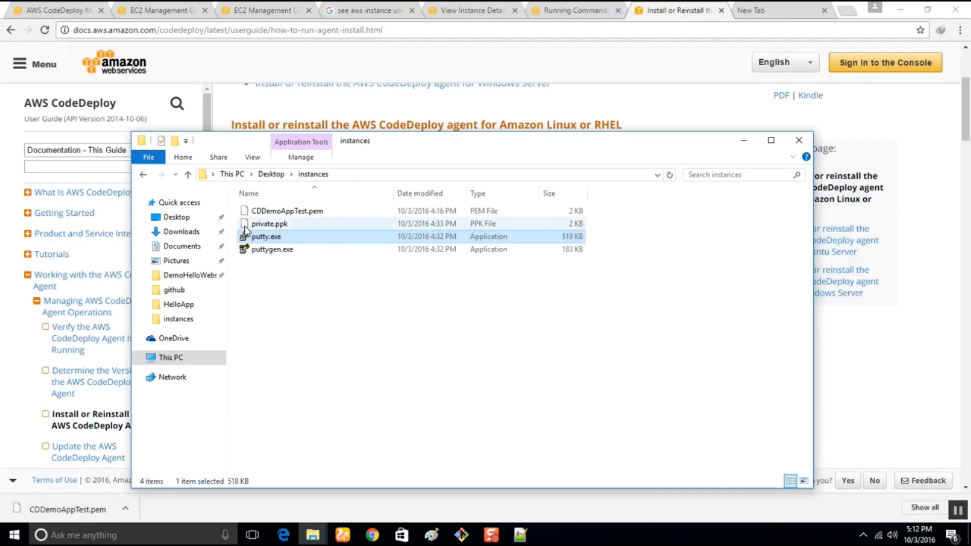
double_click(267, 238)
Return to the Oregon EC2 instance list and examine the full description of the selected CDDev instance.
click(147, 9)
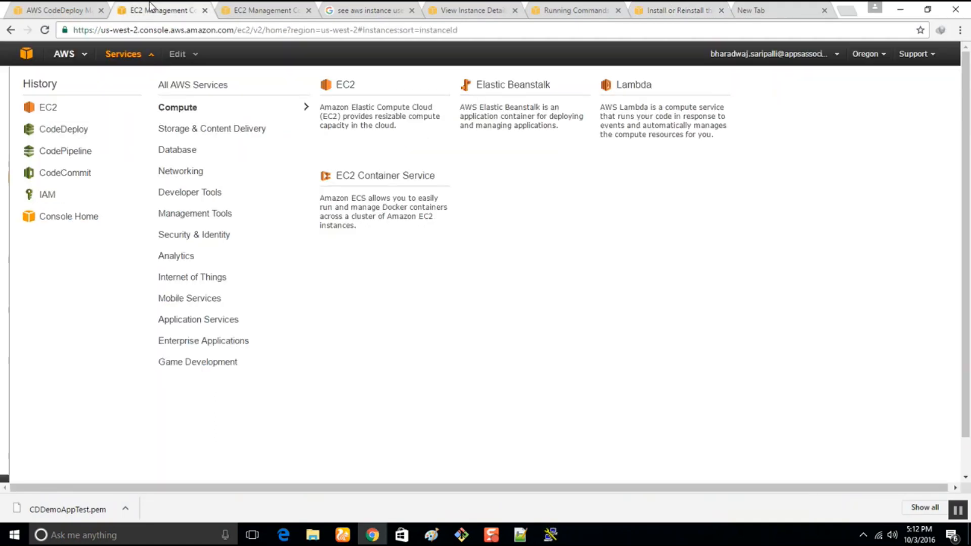
click(85, 7)
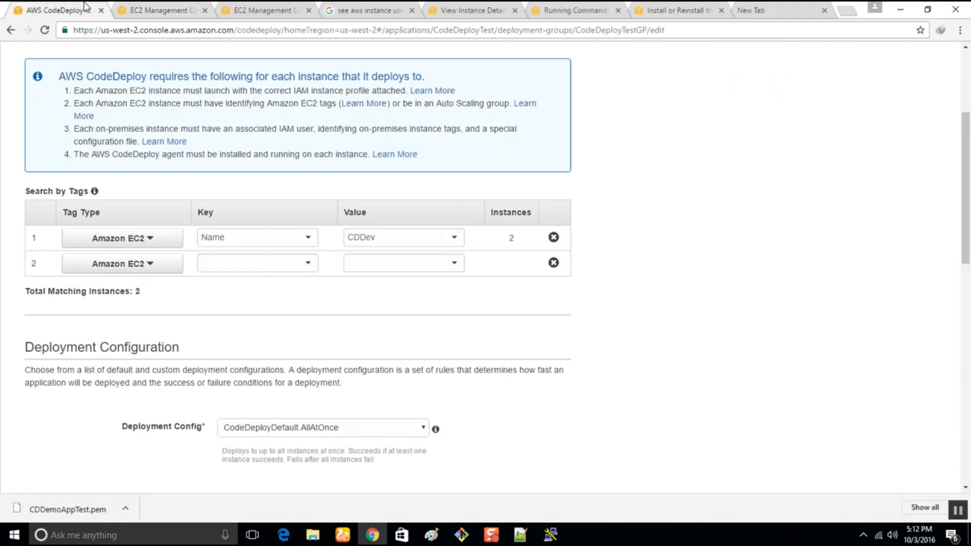
click(149, 7)
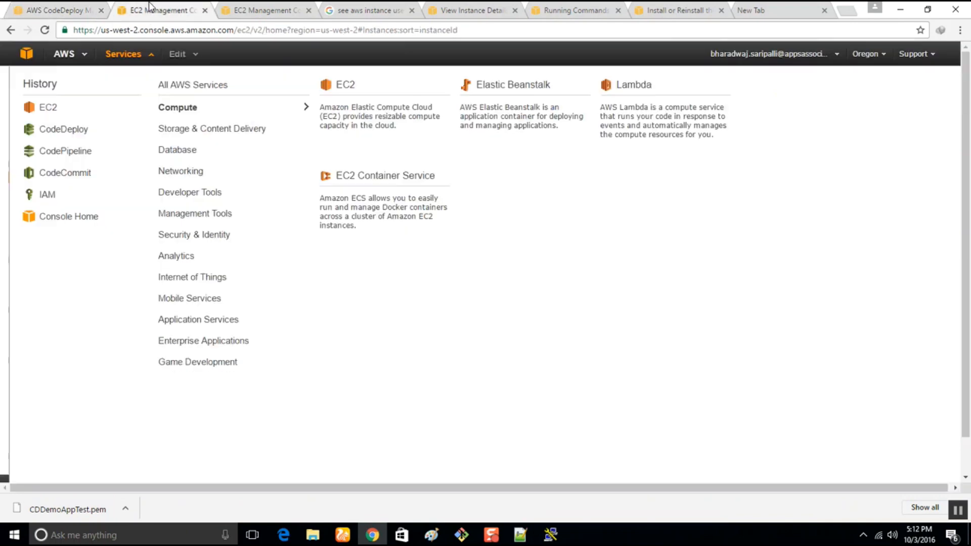
click(255, 9)
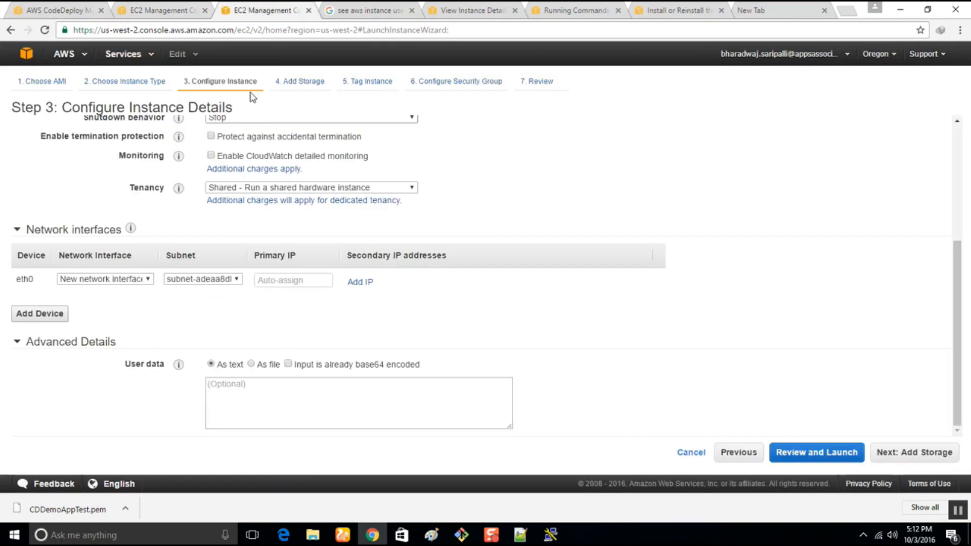
click(141, 6)
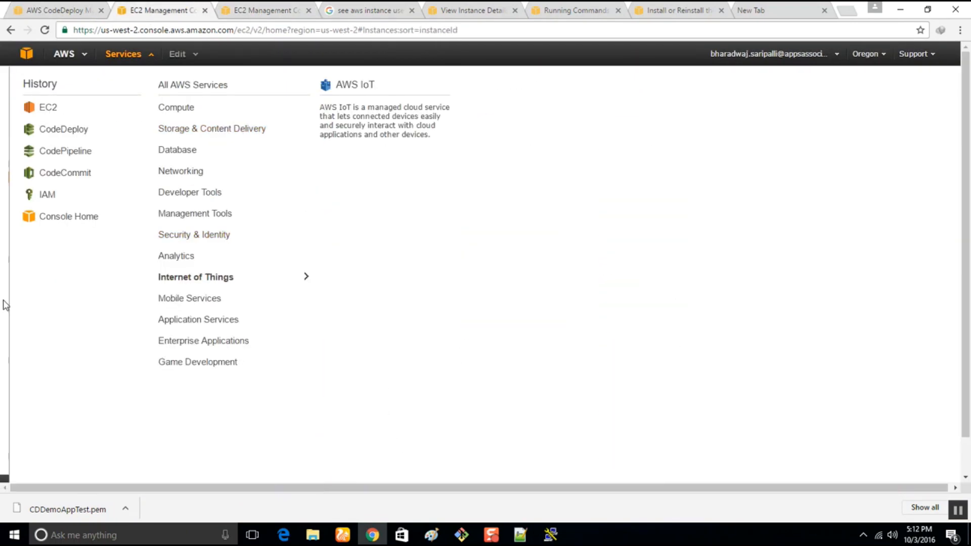
click(4, 305)
scroll(565, 418, down, 3)
scroll(566, 418, up, 3)
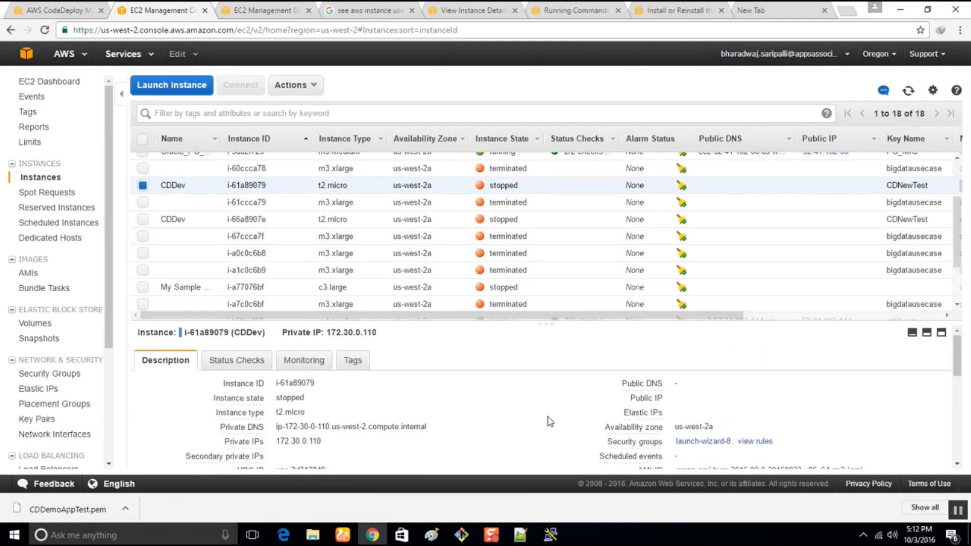
scroll(648, 403, down, 1)
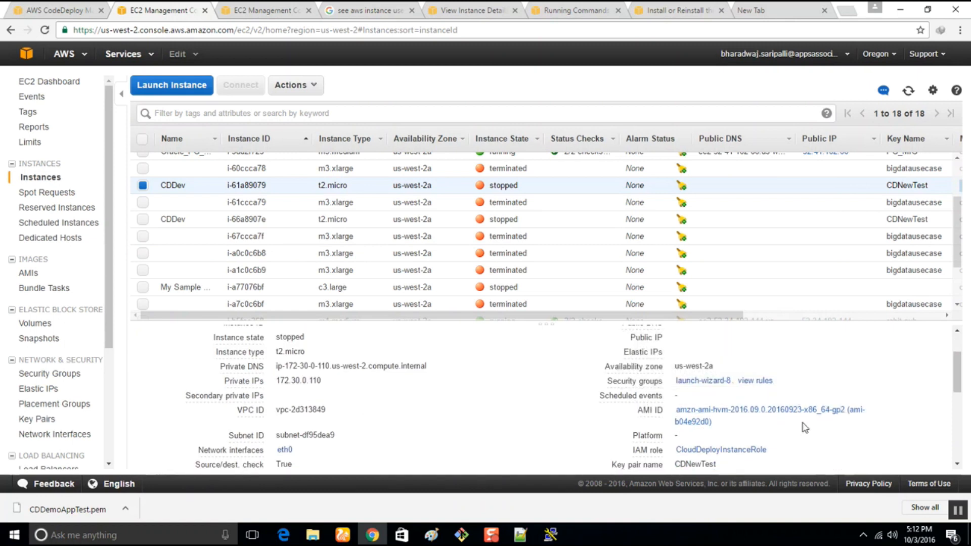
scroll(805, 427, down, 1)
scroll(805, 428, down, 1)
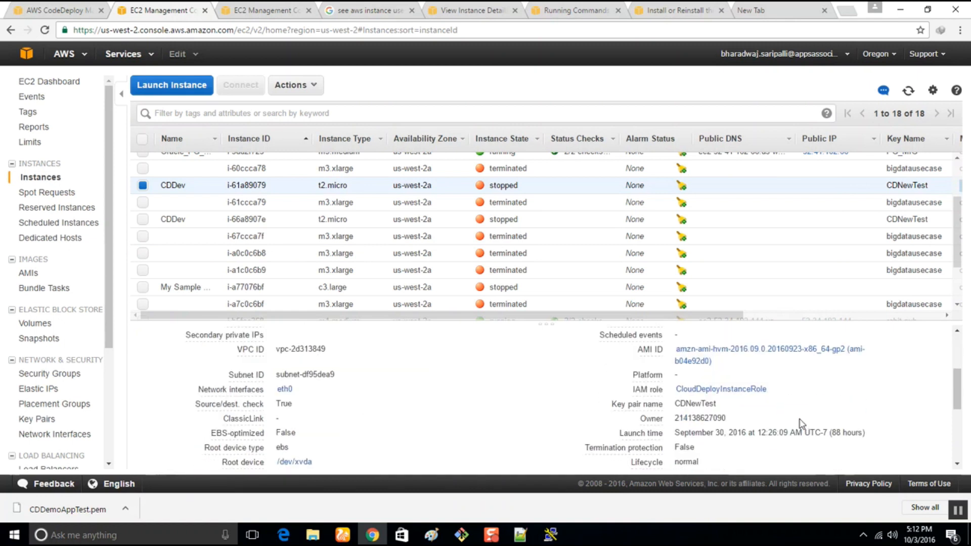
scroll(801, 435, down, 1)
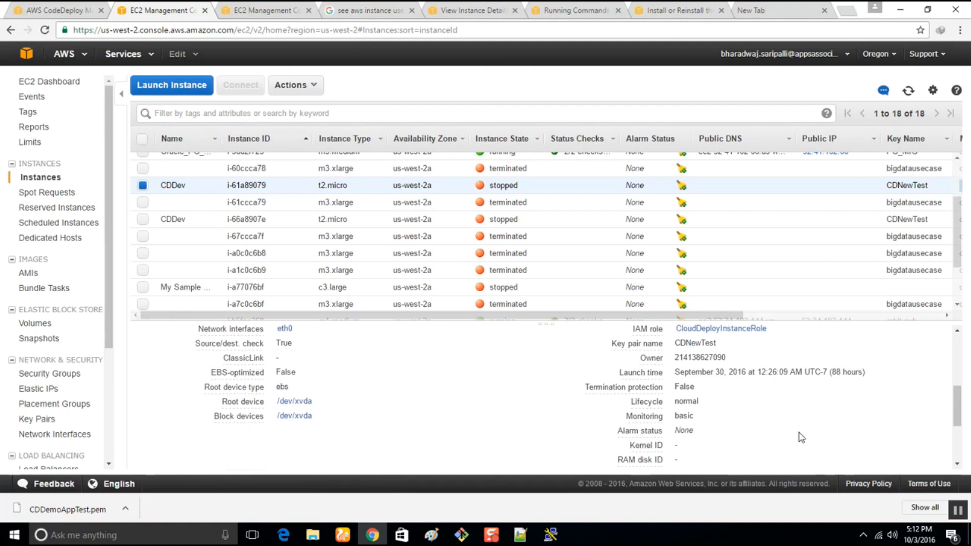
scroll(801, 437, down, 2)
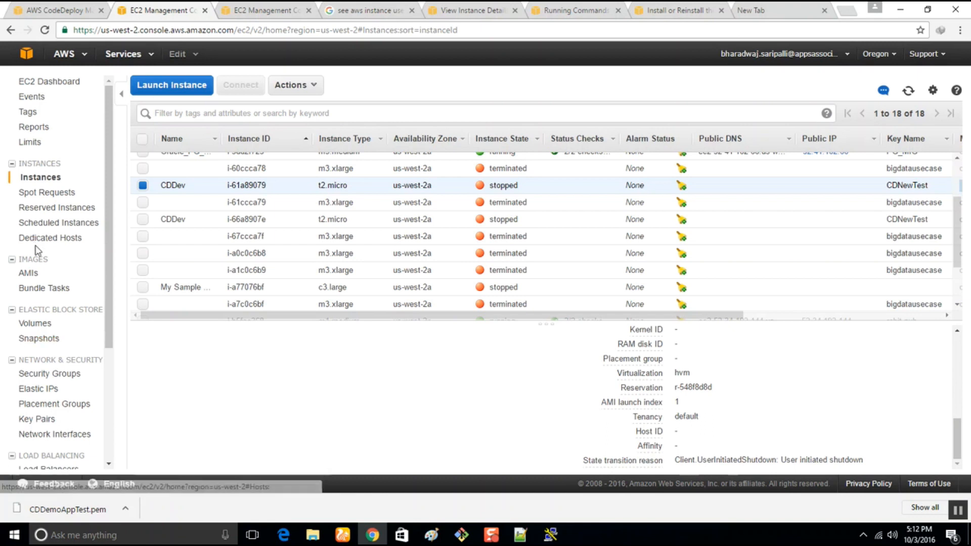
Check the Oregon region's Events and Command History pages, and return to the EC2 instance list.
click(29, 97)
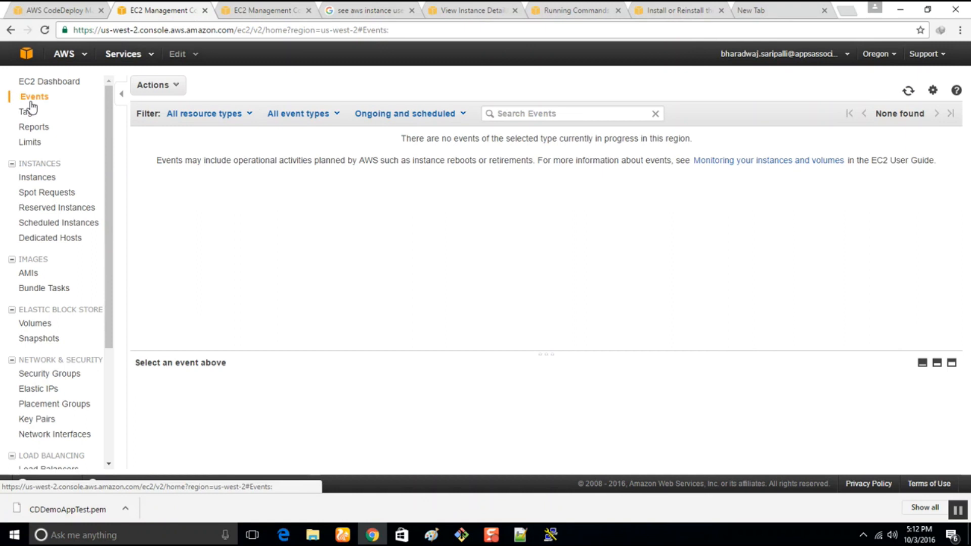
scroll(56, 250, down, 3)
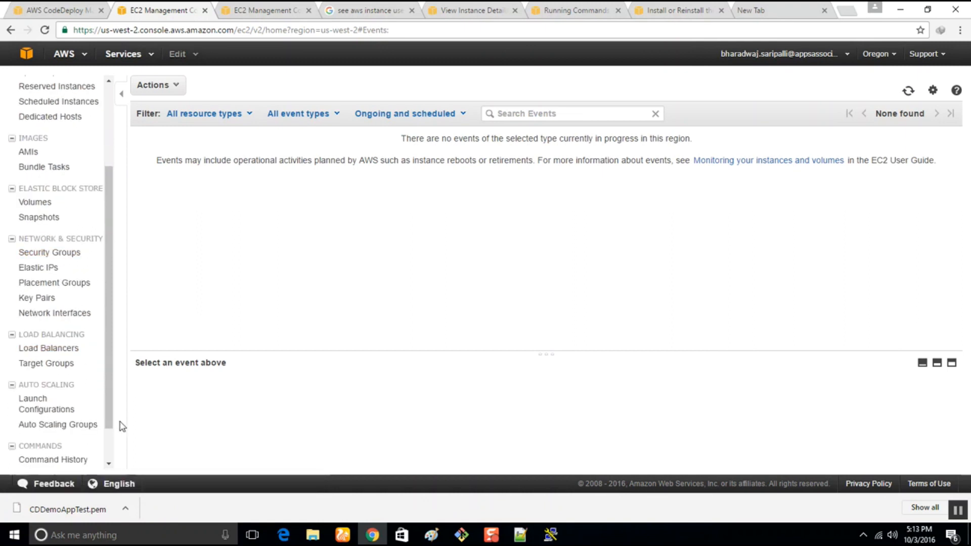
click(59, 462)
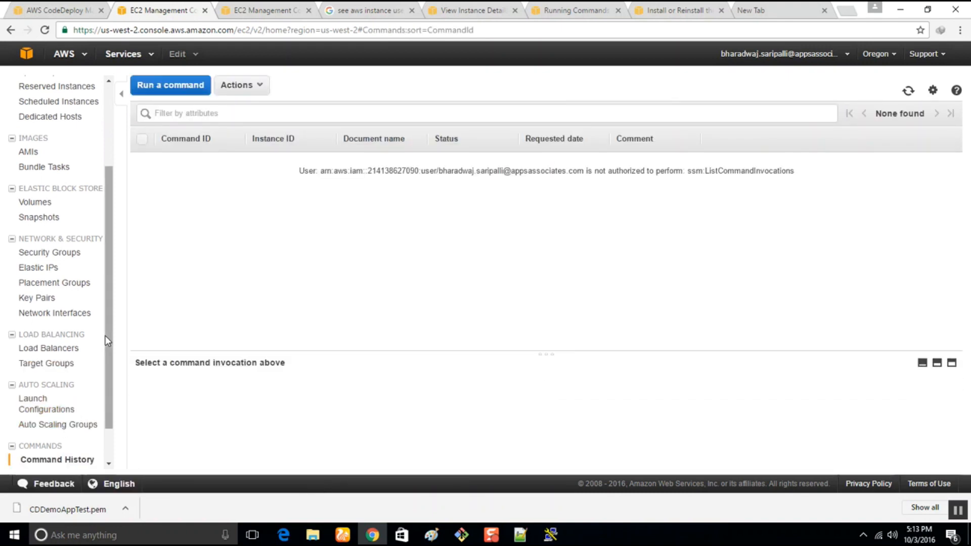
scroll(105, 344, down, 1)
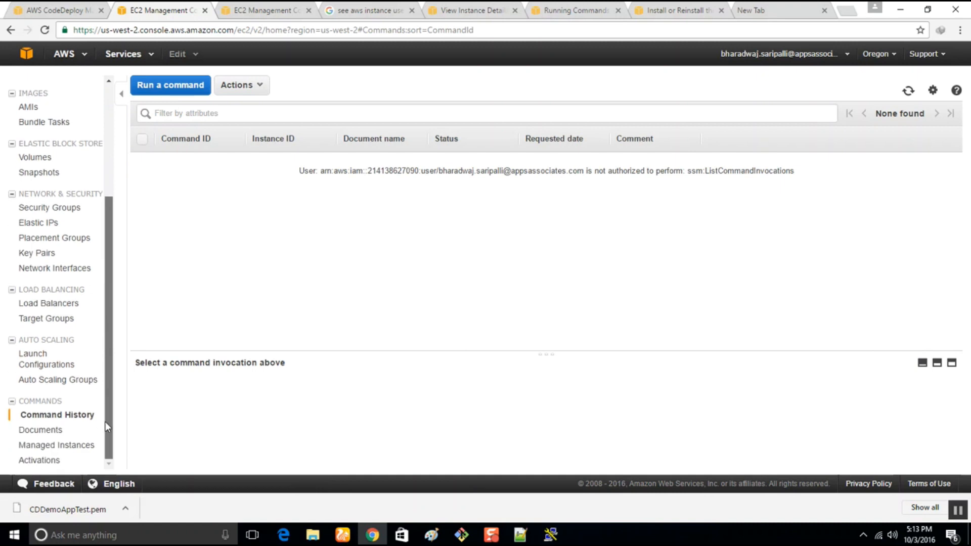
scroll(105, 421, up, 3)
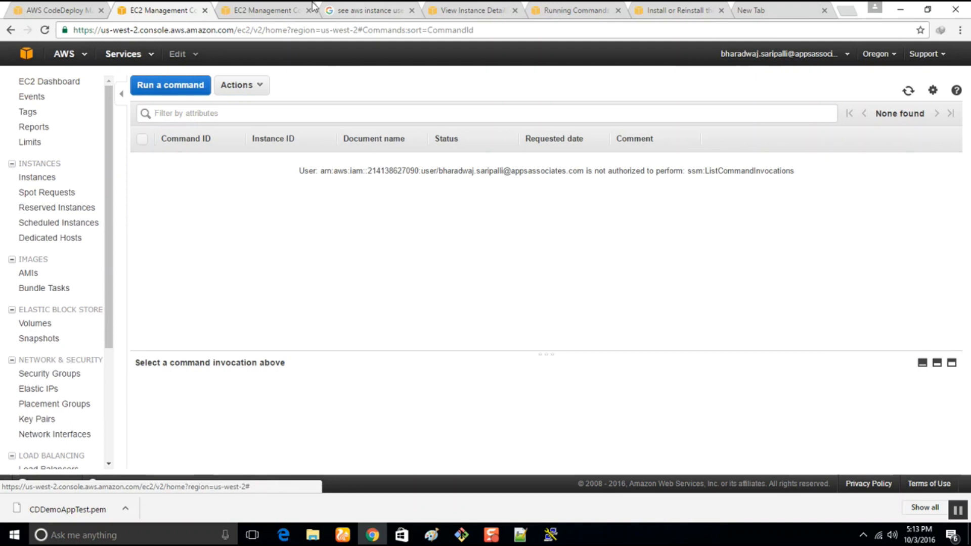
click(11, 30)
click(11, 30)
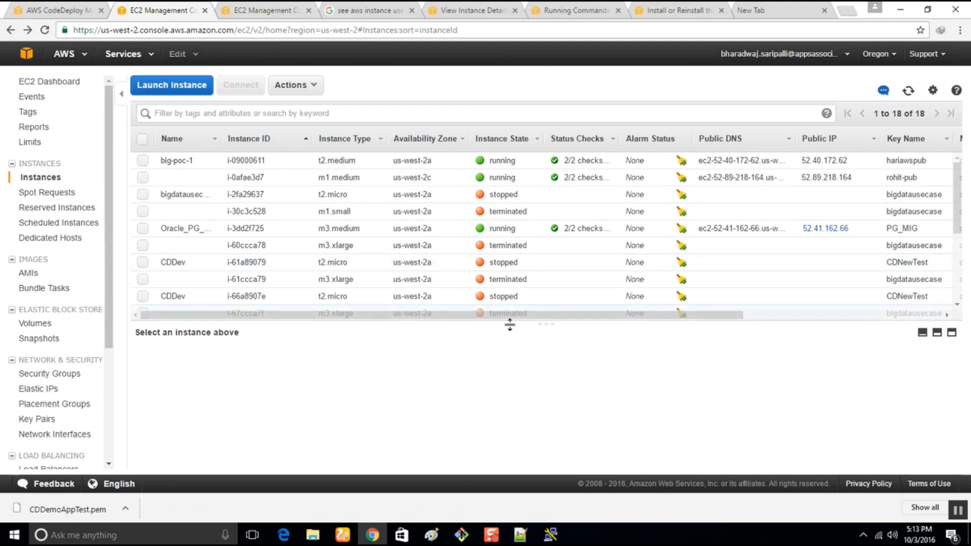
Select both stopped CDDev instances in the enlarged list, and switch the EC2 console to the US East (N. Virginia) region.
drag(510, 323, 514, 363)
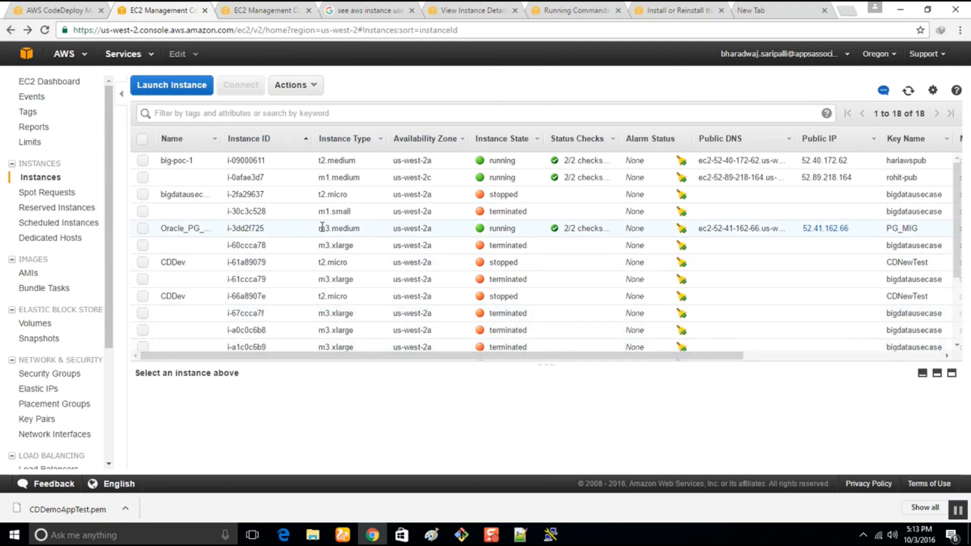
click(144, 262)
click(147, 262)
click(147, 262)
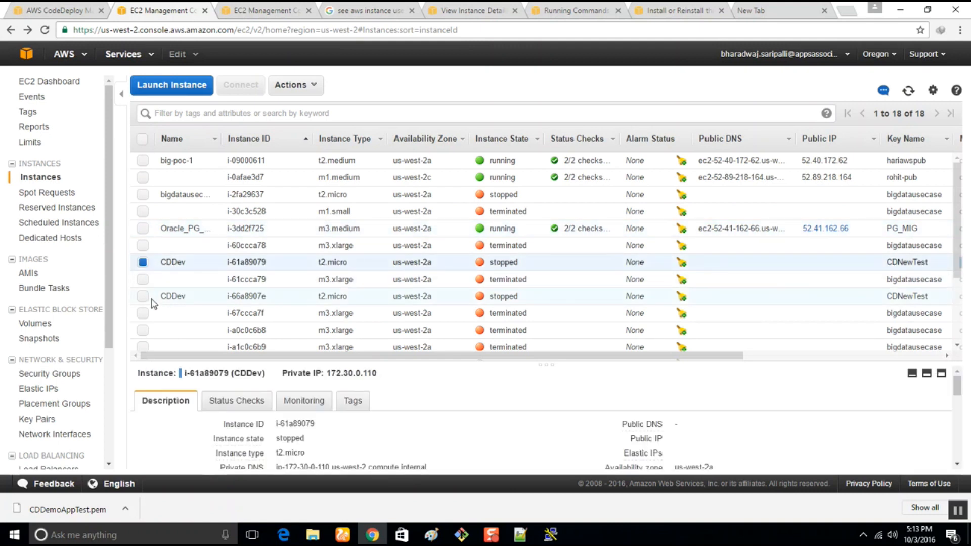
click(144, 298)
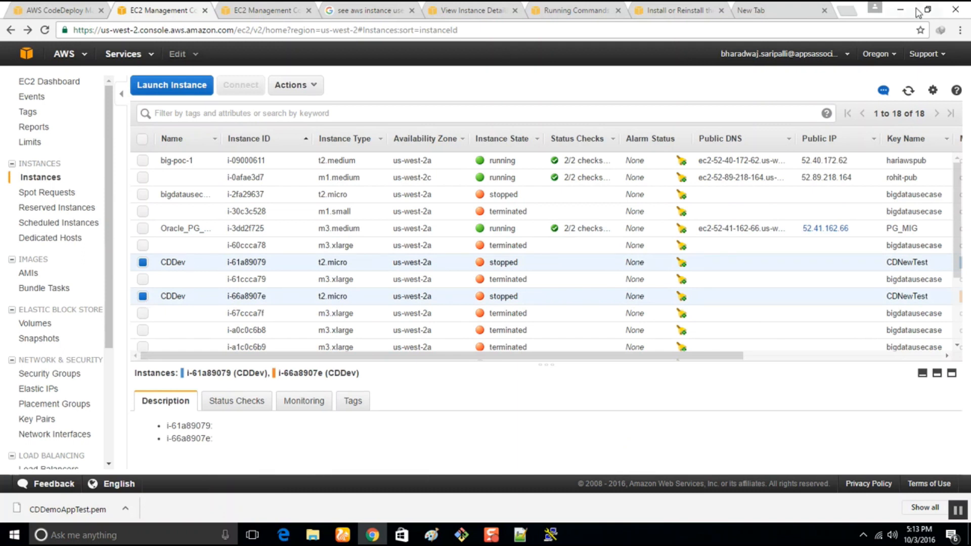
click(881, 55)
click(853, 85)
Try switching the CodeDeployTestGP deployment group's edit page to US East (N. Virginia), and return to the CodeDeployTest application details.
click(87, 9)
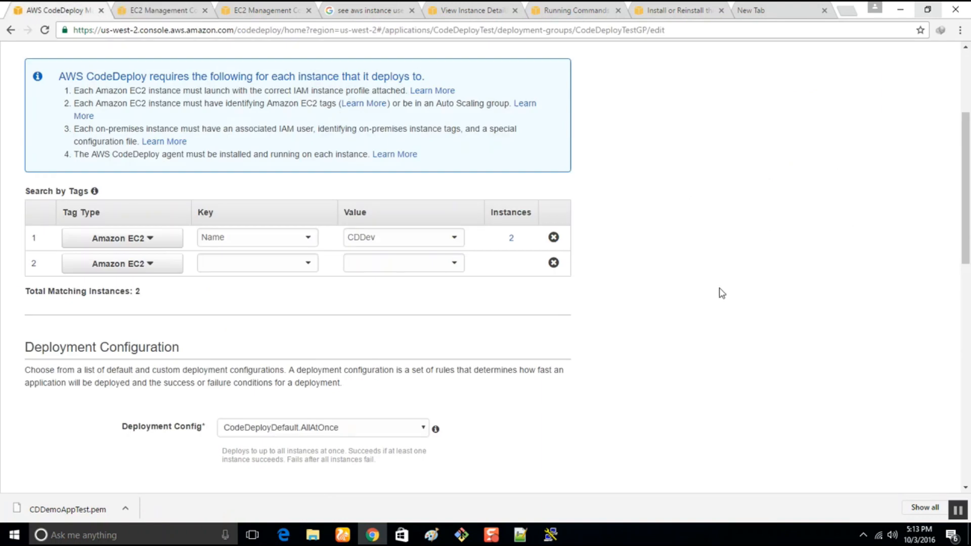
scroll(721, 294, up, 3)
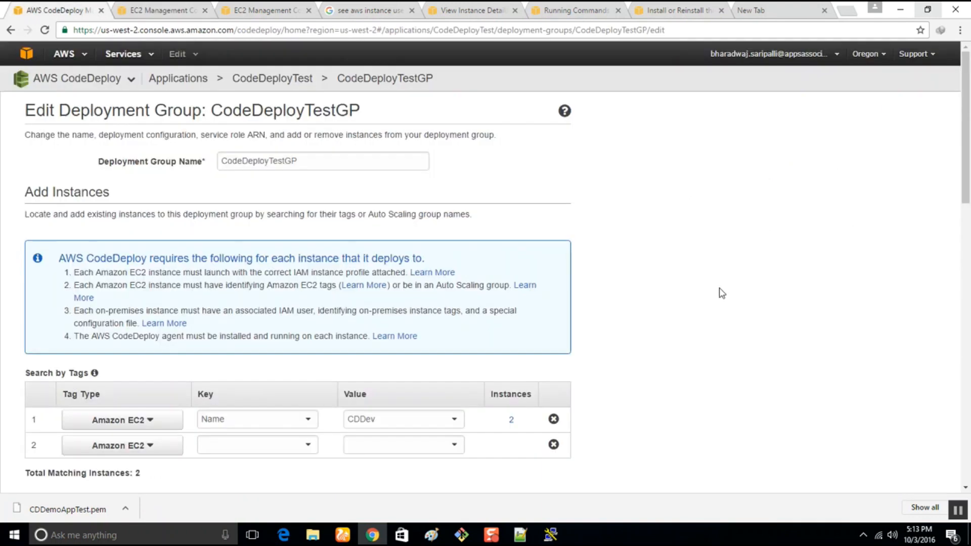
click(870, 55)
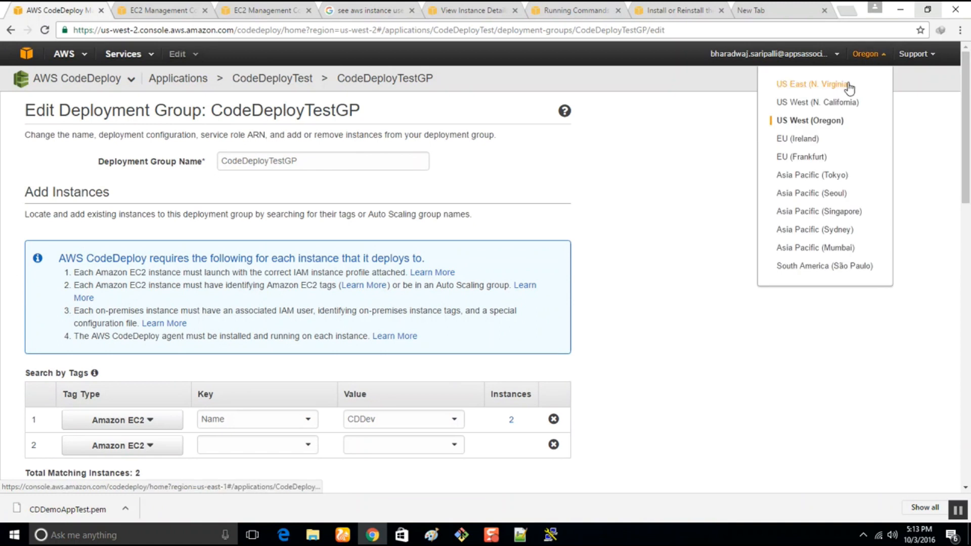
click(848, 85)
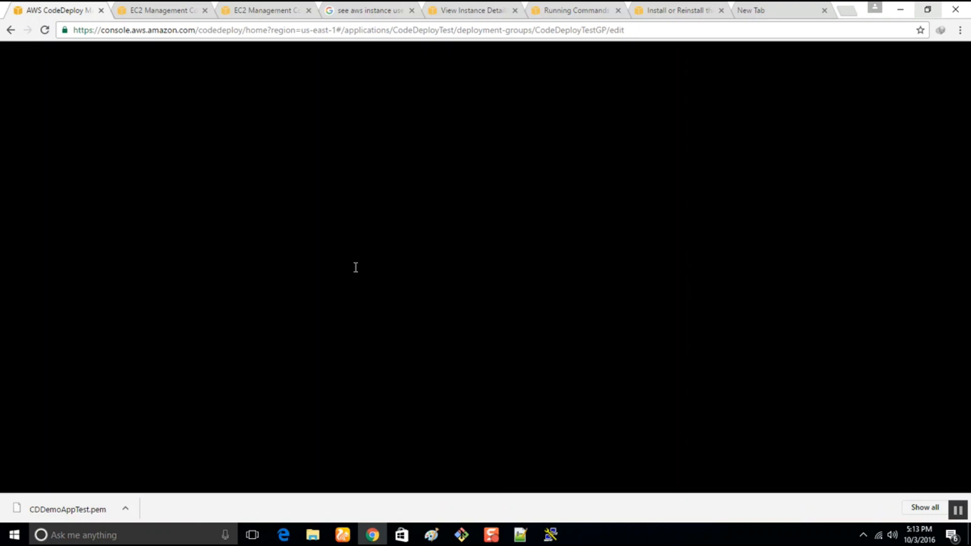
scroll(357, 273, down, 3)
scroll(357, 273, up, 3)
click(11, 30)
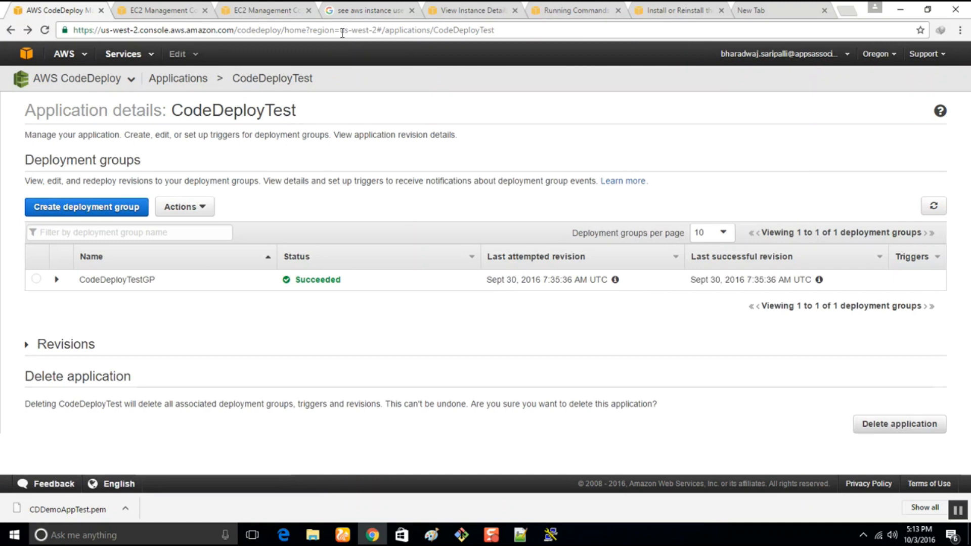
Switch CodeDeploy to US East (N. Virginia) and remove "/applications/CodeDeployTest" from the page address to load the region's application list.
click(342, 32)
click(876, 54)
click(843, 85)
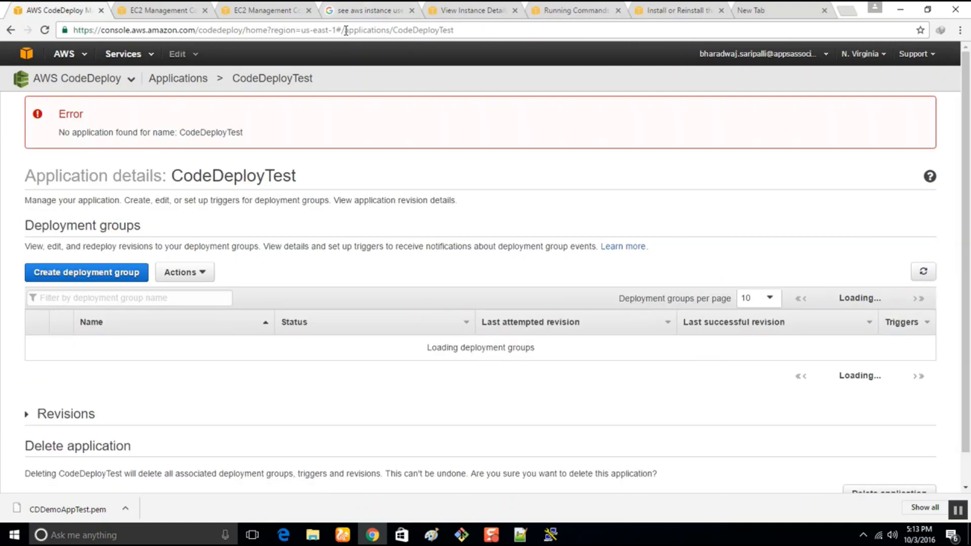
drag(342, 30, 455, 31)
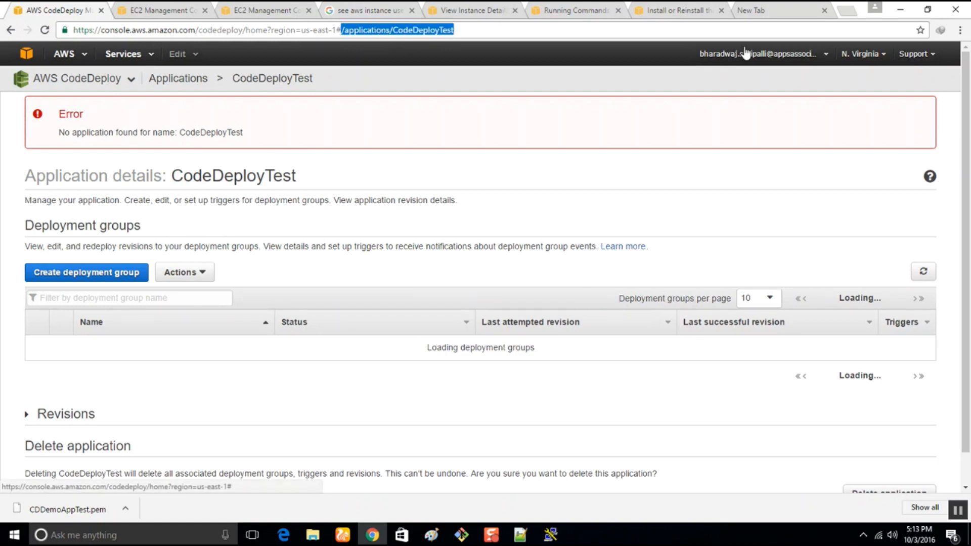
key(BackSpace)
key(Return)
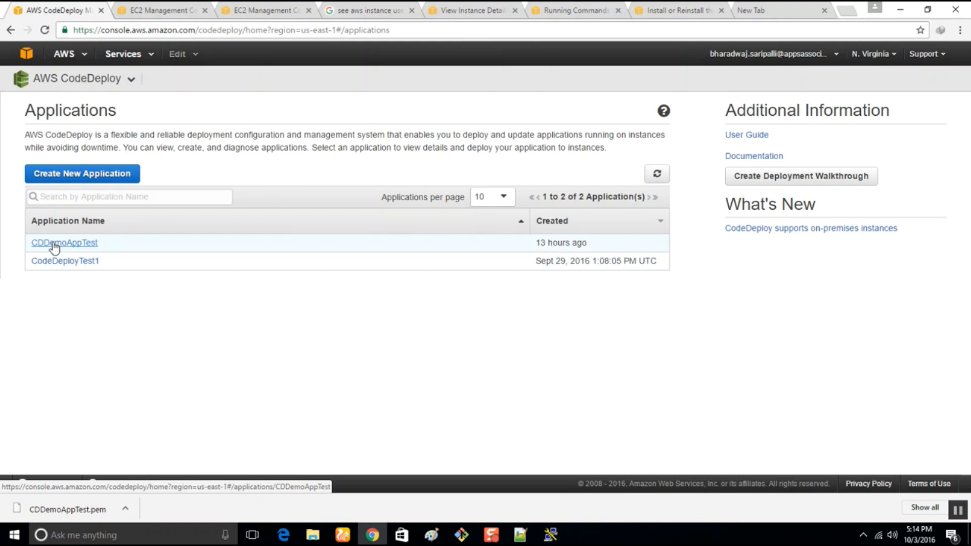
Open the CDDemoAppTest application and examine the expanded details of its CDDemoAppTestGRP deployment group.
click(54, 245)
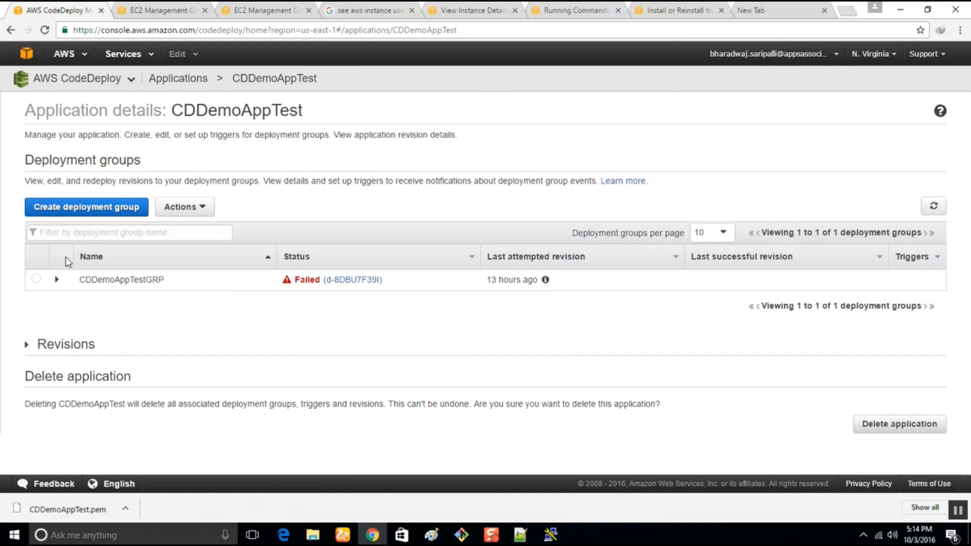
click(56, 280)
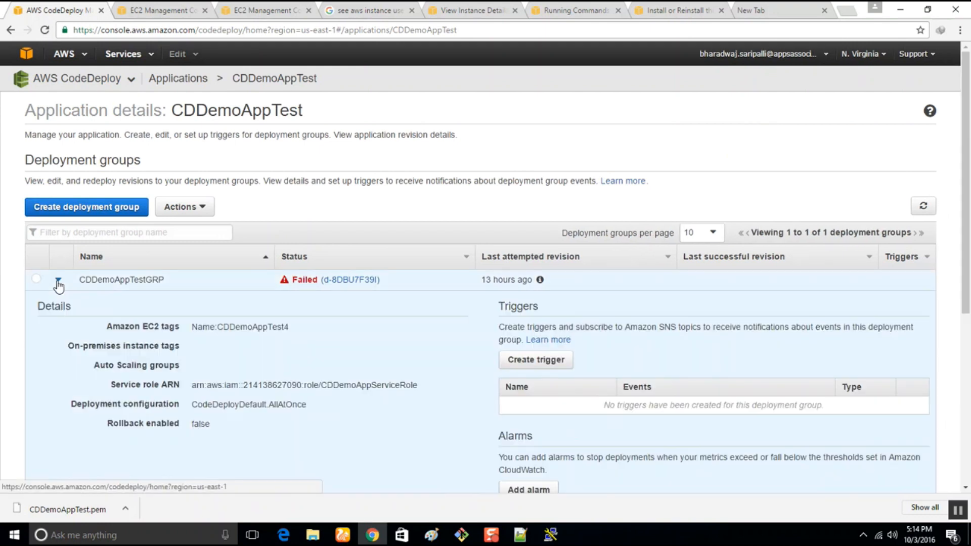
scroll(488, 348, down, 5)
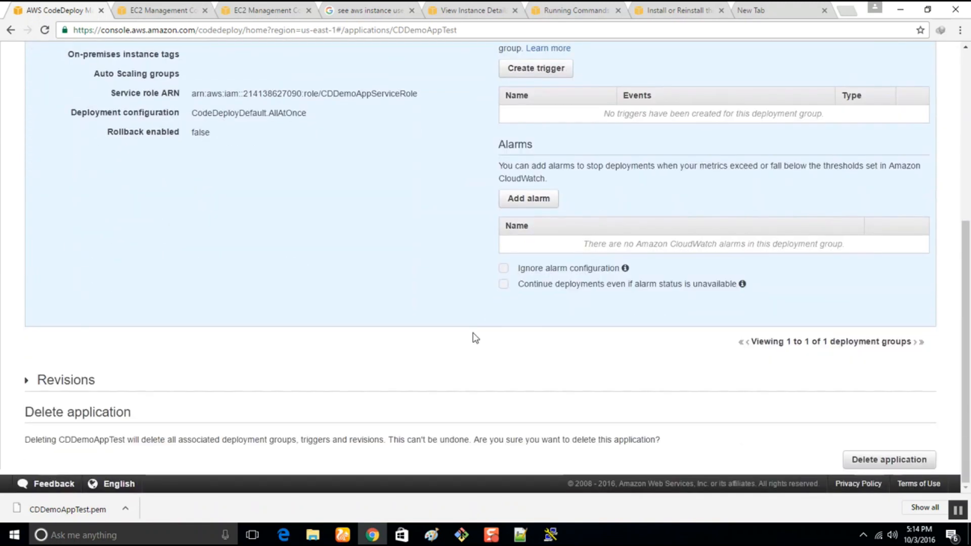
scroll(476, 338, up, 5)
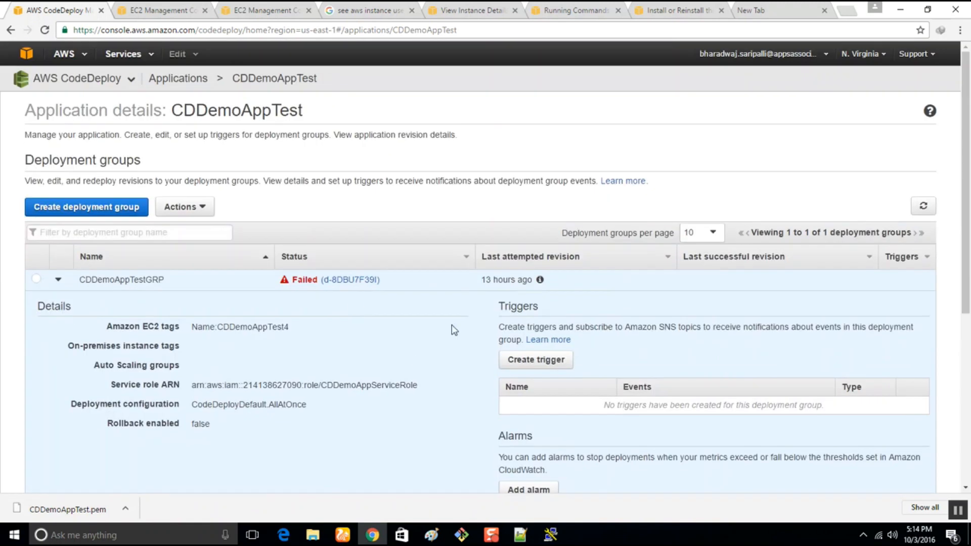
Terminate both running CDDemoAppTest4 instances in the N. Virginia EC2 instance list.
click(169, 11)
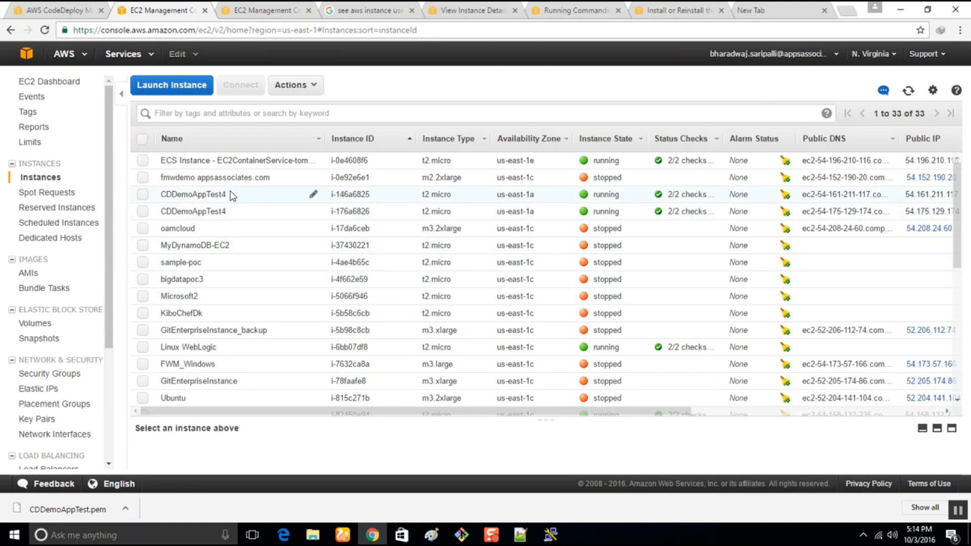
click(143, 195)
click(144, 212)
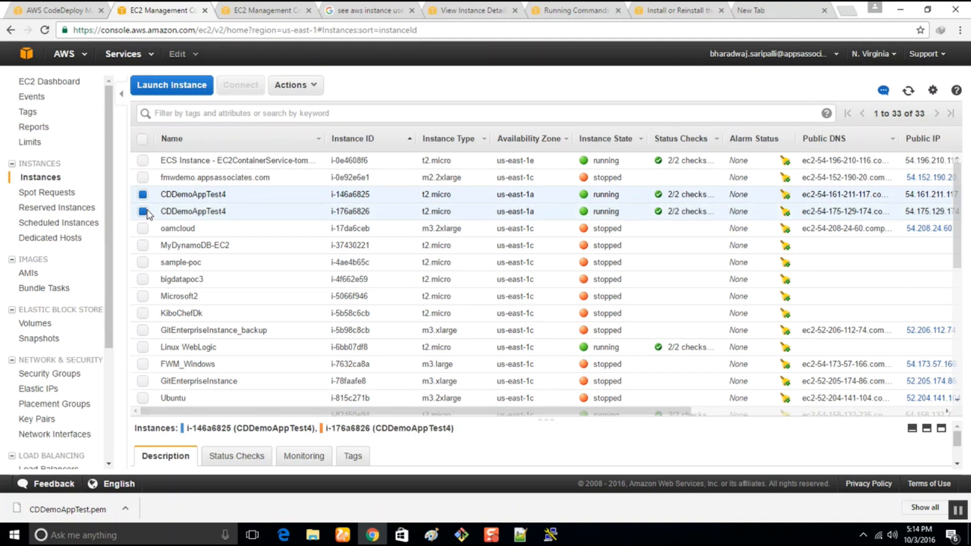
click(289, 87)
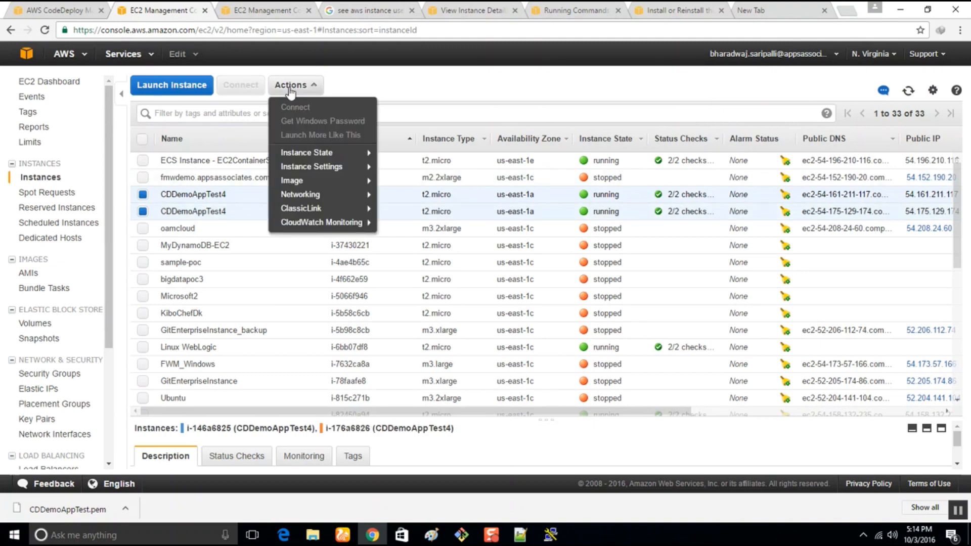
mouse_move(311, 153)
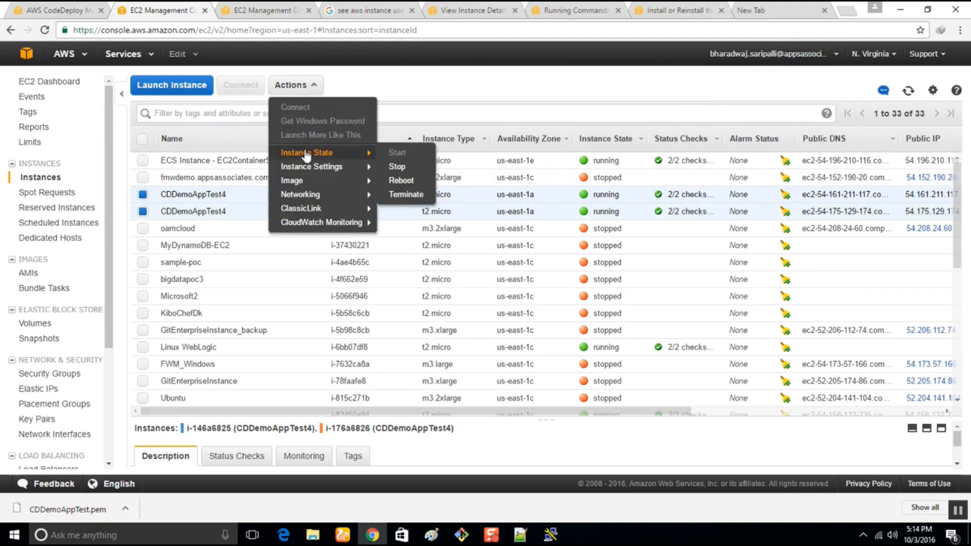
click(401, 197)
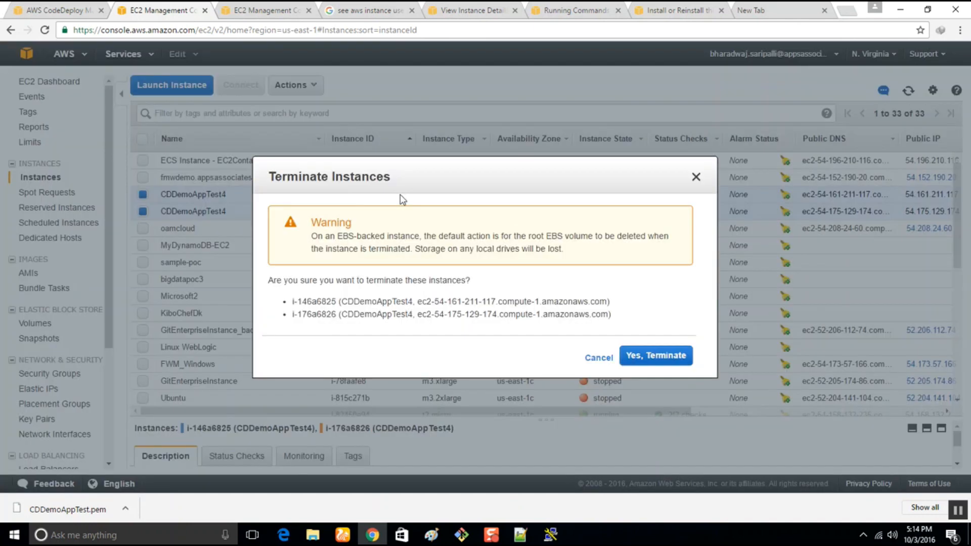
click(656, 356)
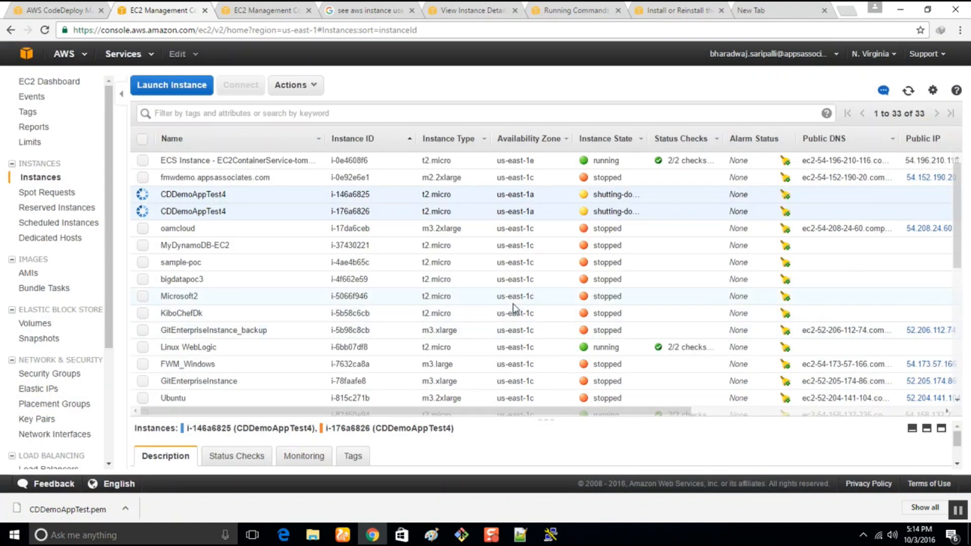
Start launching a new instance from a Quick Start AMI with the t2.micro type, and proceed to configuring the instance details.
scroll(513, 304, down, 1)
scroll(514, 304, down, 5)
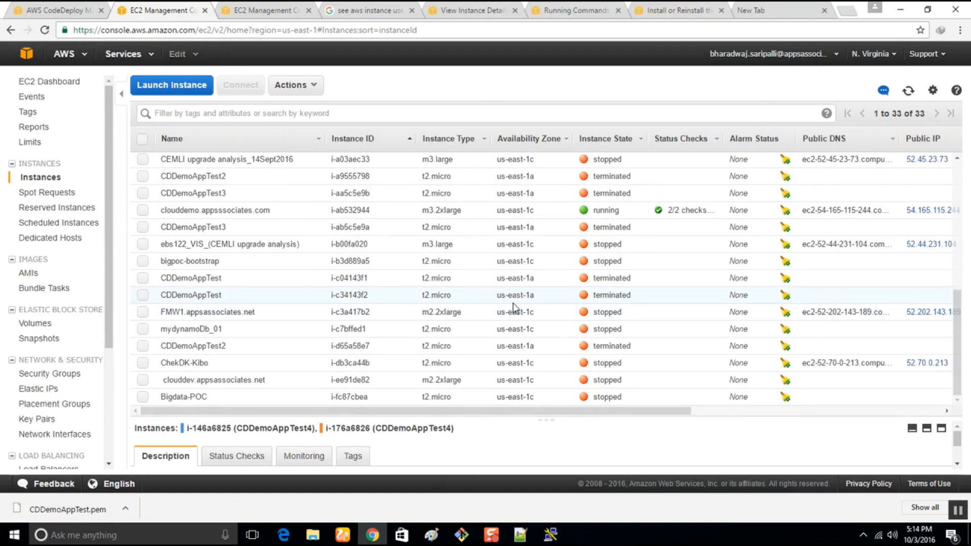
scroll(513, 302, up, 6)
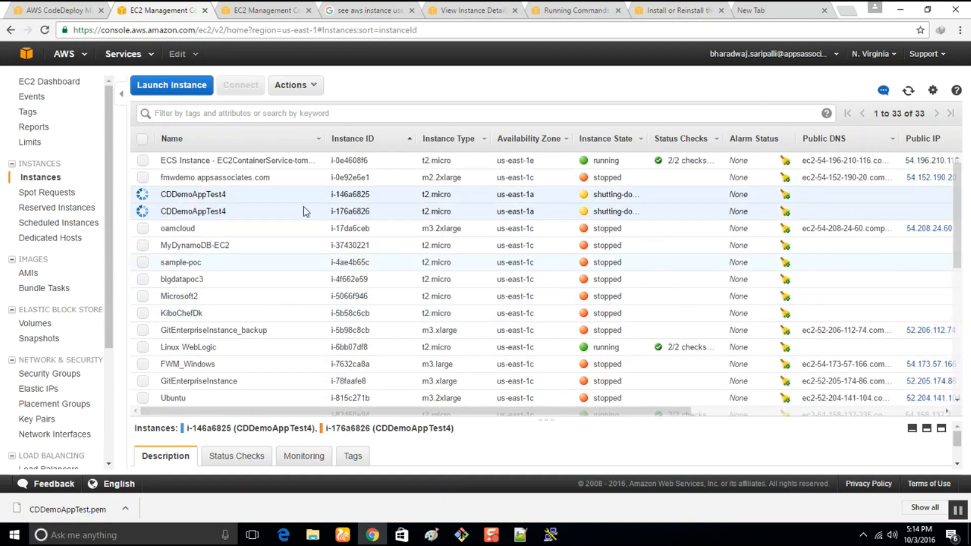
click(167, 84)
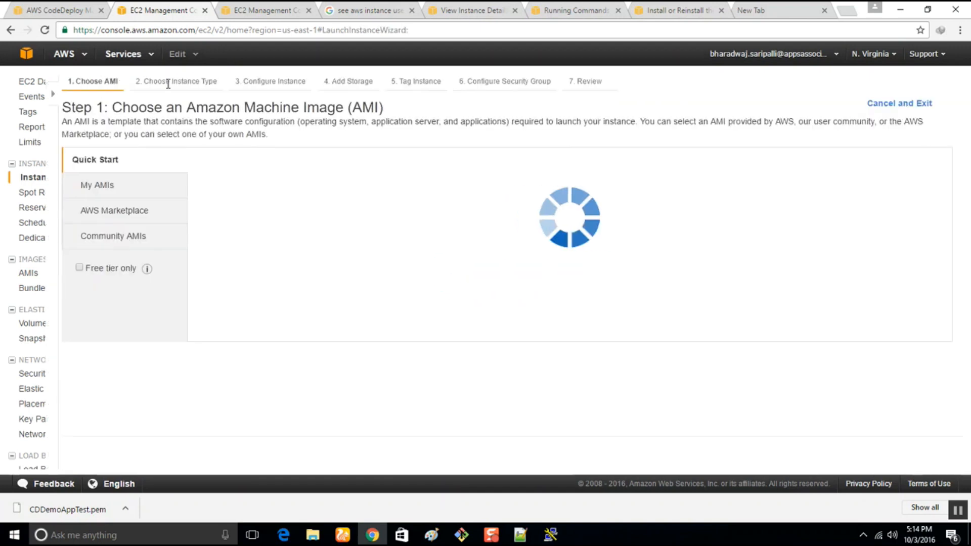
click(893, 190)
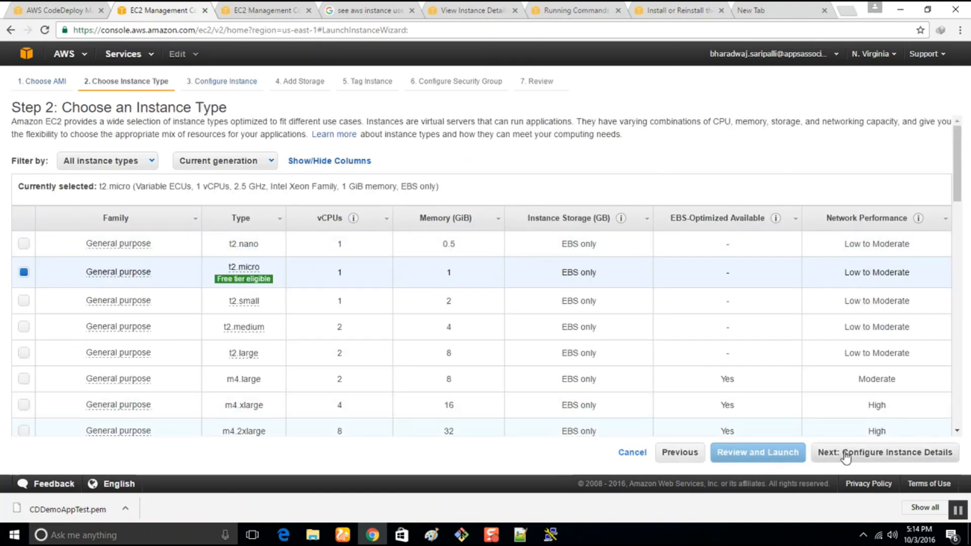
click(846, 455)
Set the launch to 2 instances on network vpc-0c5ff26b (172.30.0.0/16) with the CDDemoAppInstanceRole IAM role.
double_click(243, 146)
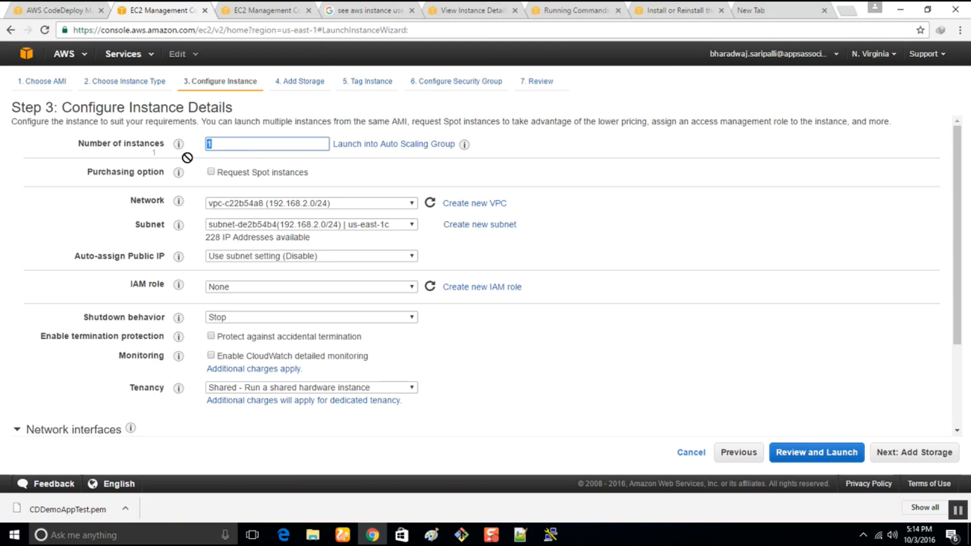
text(2)
click(359, 262)
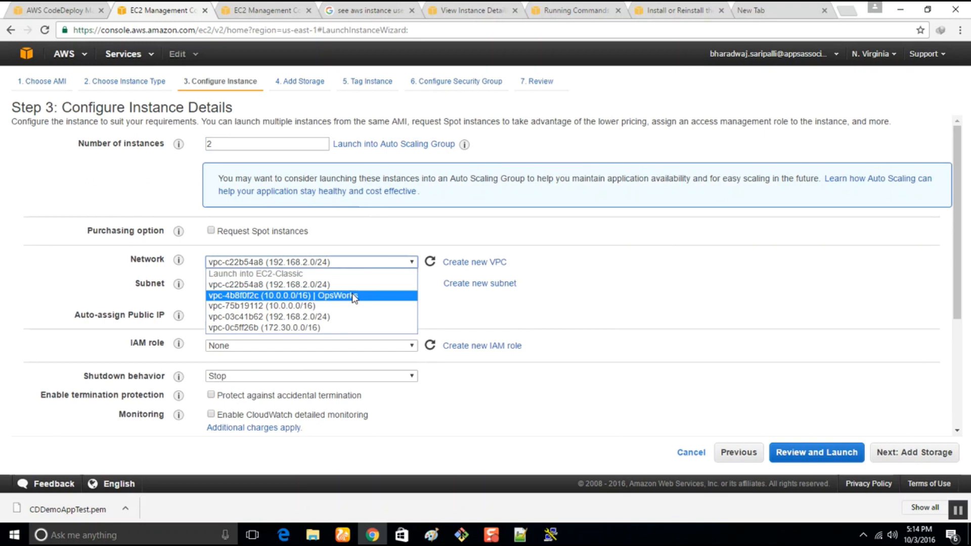
click(353, 330)
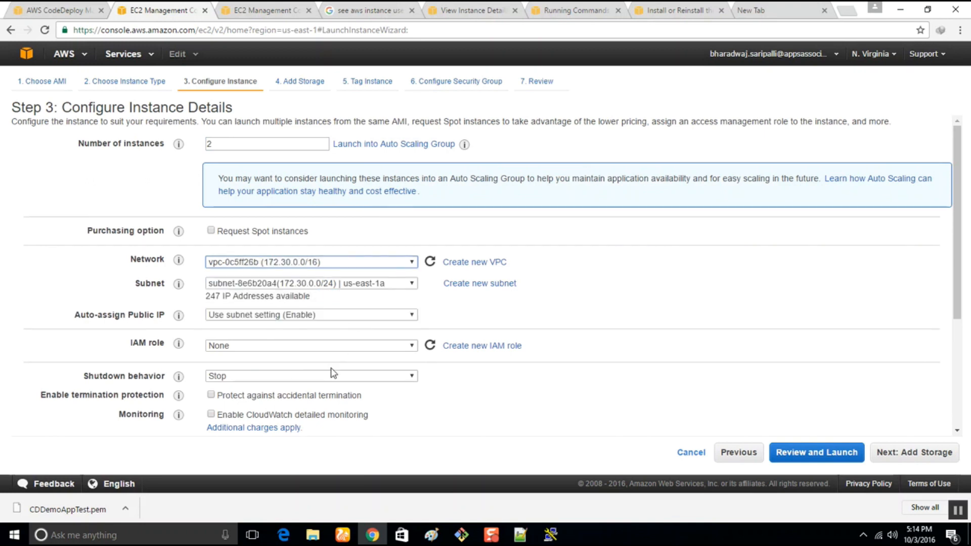
click(328, 346)
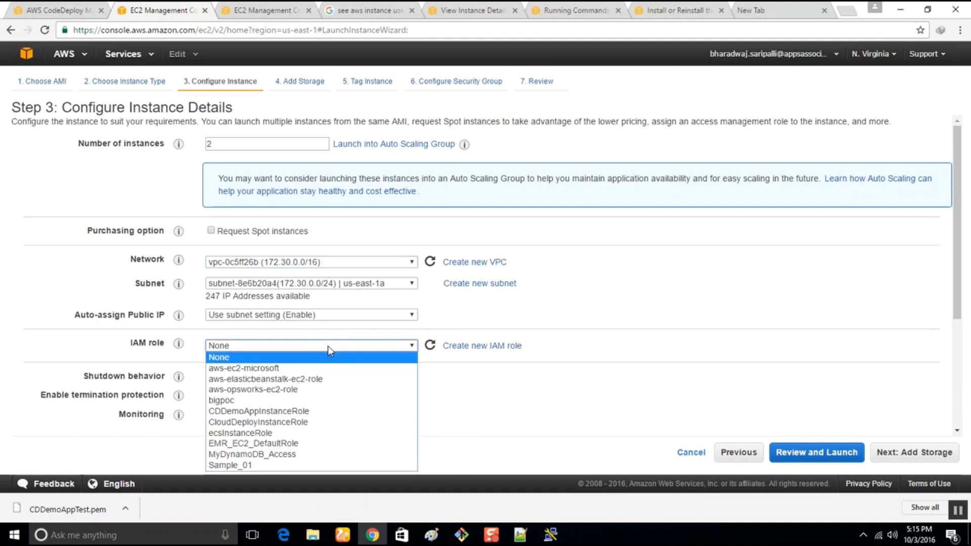
click(322, 413)
Expand the advanced instance details and place the cursor in the user data text field.
scroll(606, 318, down, 3)
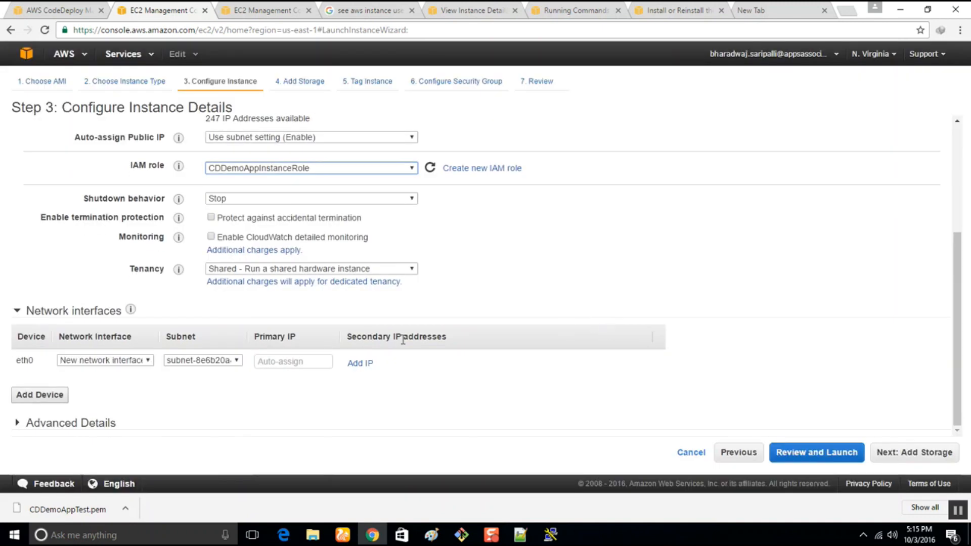
click(28, 424)
scroll(80, 428, down, 2)
click(235, 389)
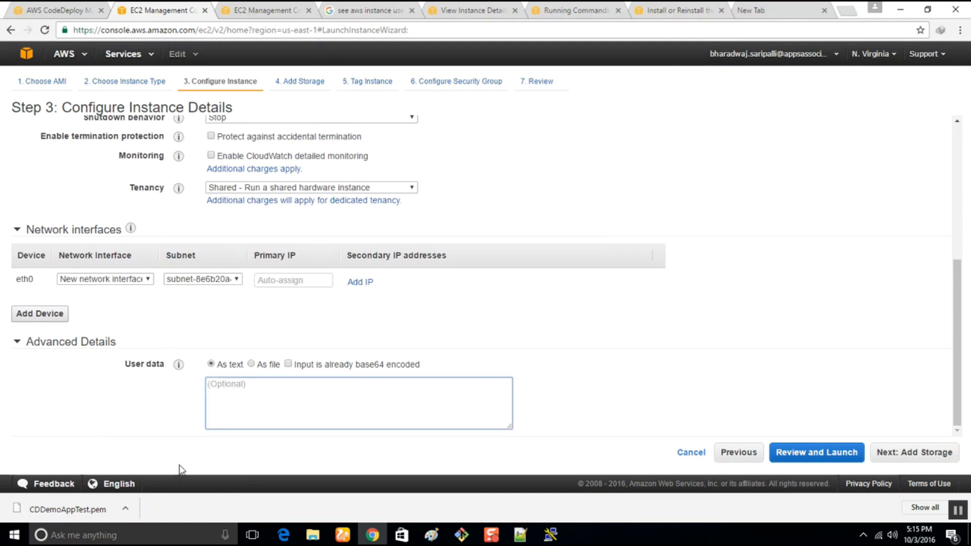
Switch to the agent installation script in Notepad++ and select the leading "sudo" of the "sudo yum -y update" line.
click(521, 535)
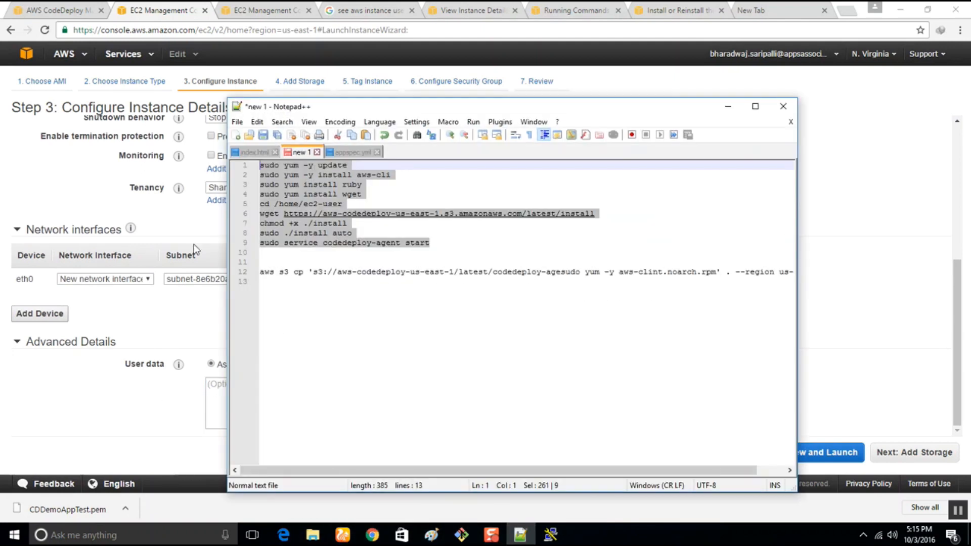
click(277, 164)
drag(284, 165, 255, 166)
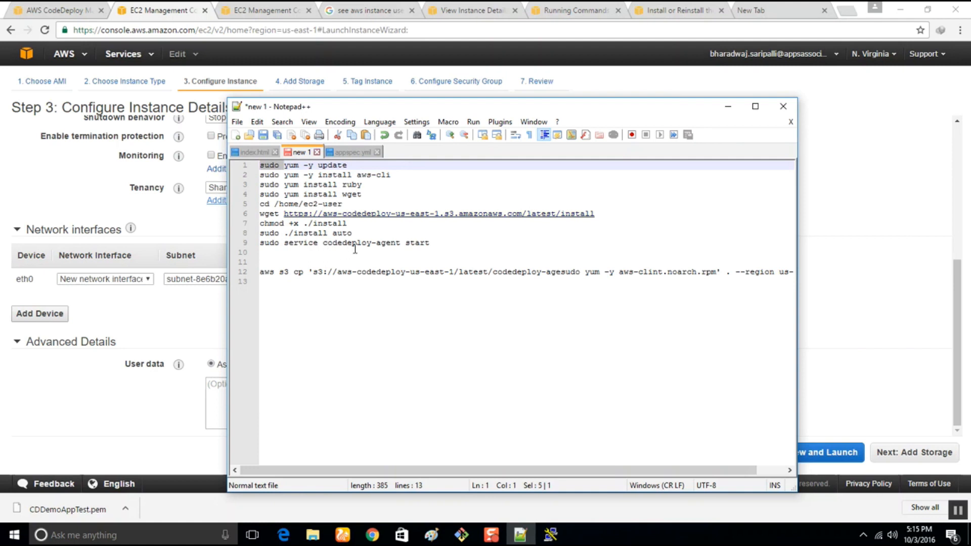
Copy the nine-line agent installation script, from "sudo yum -y update" to "sudo service codedeploy-agent start", into the instance's user data field in Chrome.
drag(440, 245, 193, 166)
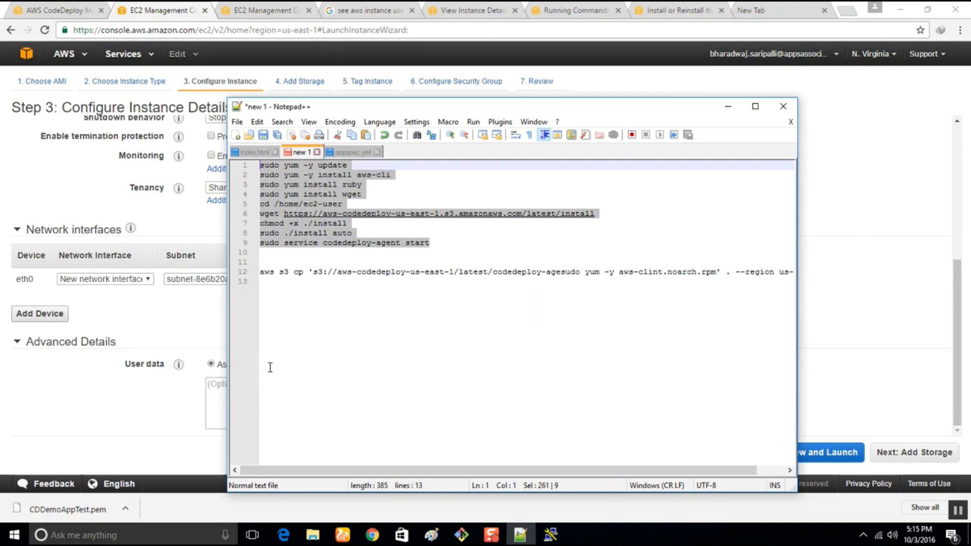
mouse_move(499, 535)
click(374, 538)
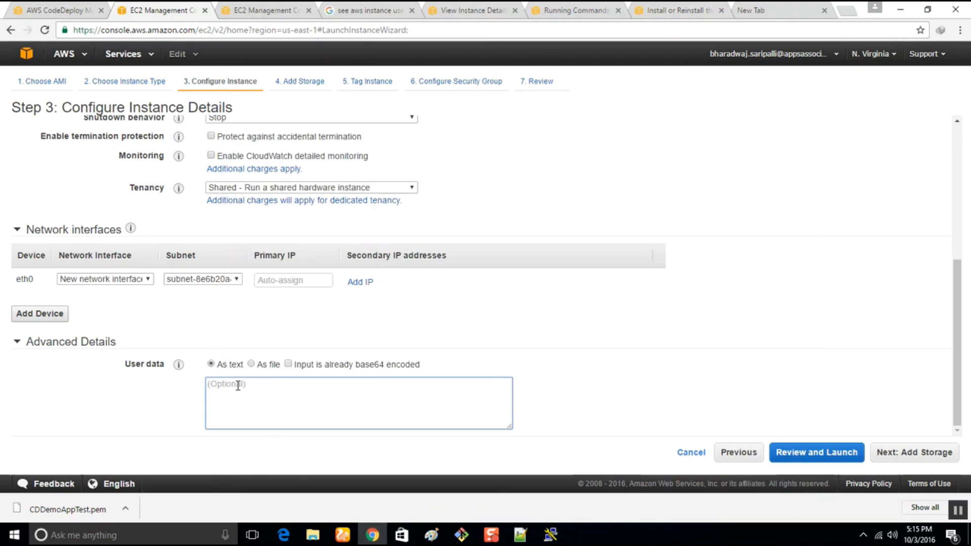
key(ctrl+v)
scroll(238, 386, up, 4)
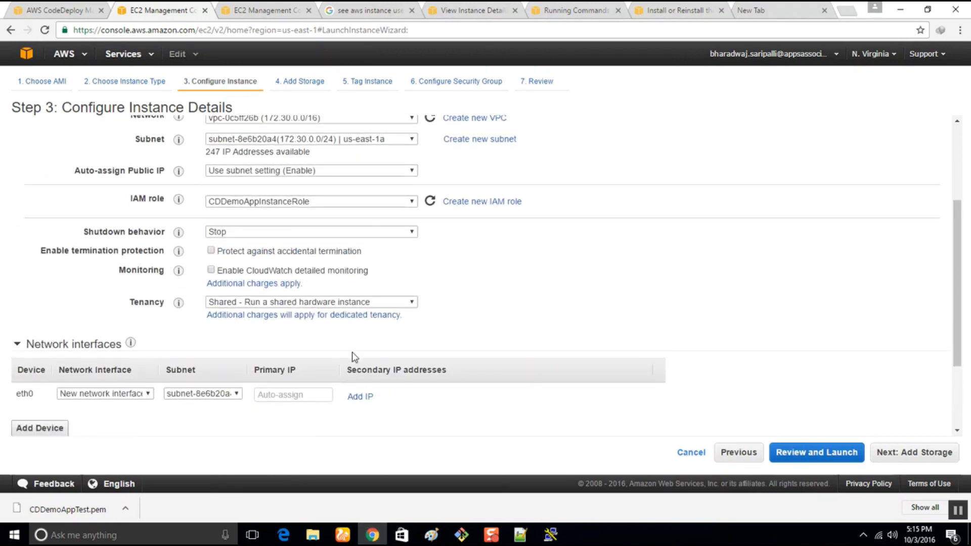
scroll(354, 357, down, 3)
scroll(355, 412, down, 2)
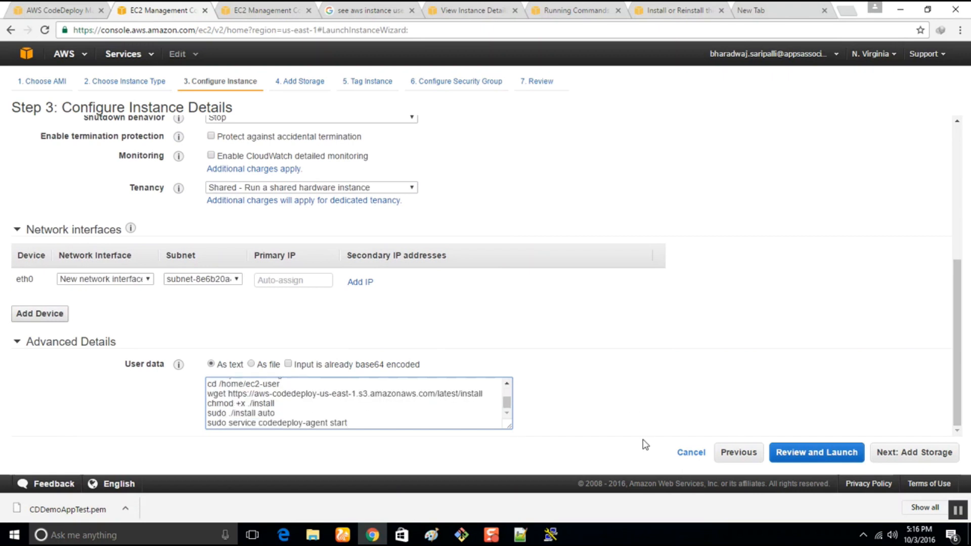
Keep the default storage settings and tag the instances with the Name value CDDemoAppTest5.
click(900, 453)
click(901, 455)
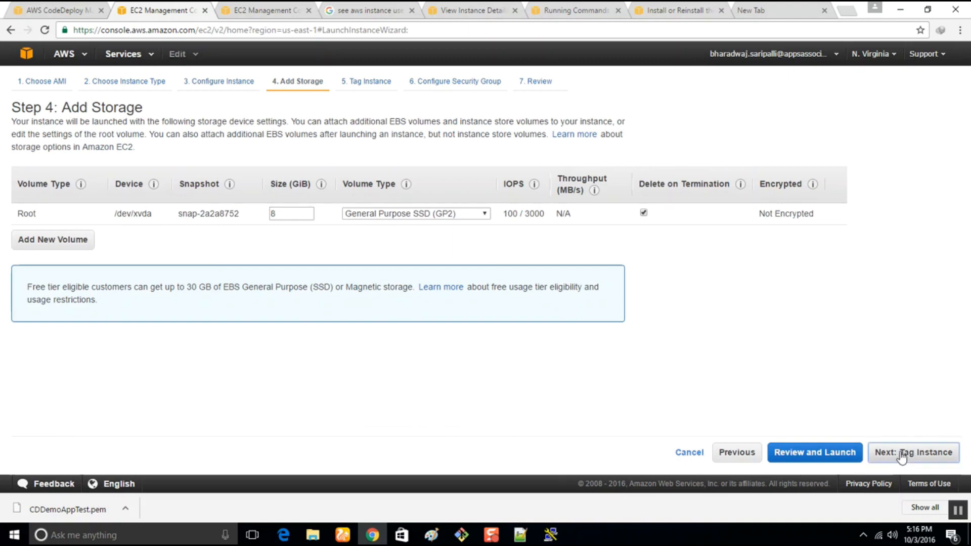
text(CV)
key(BackSpace)
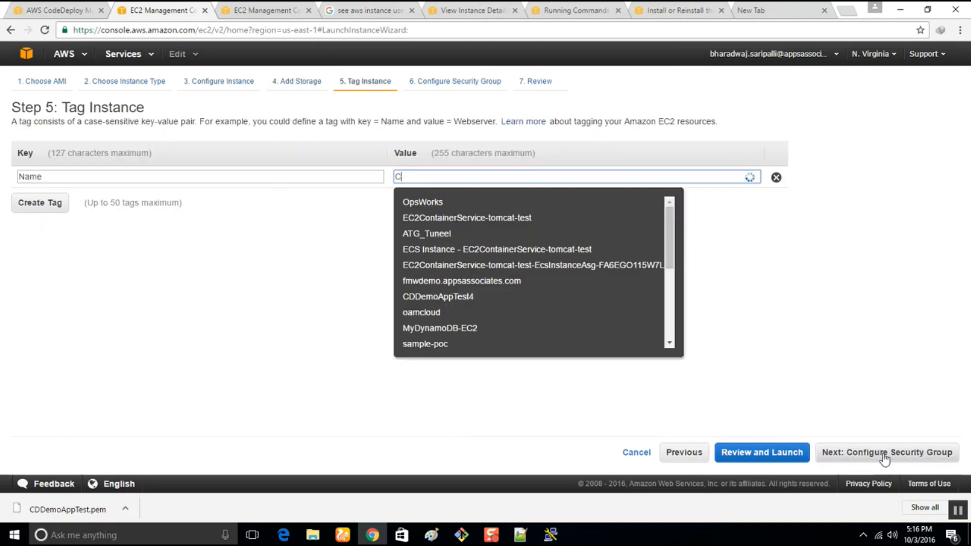
text(DDemoAPp)
key(BackSpace)
key(BackSpace)
text(Test5)
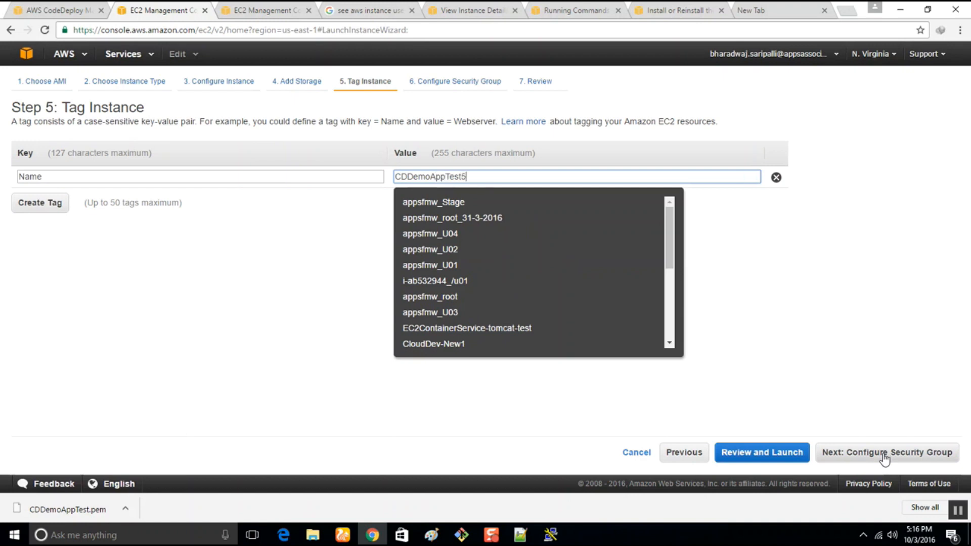
Add an HTTP rule alongside SSH in the new security group, and proceed to the launch review.
click(942, 461)
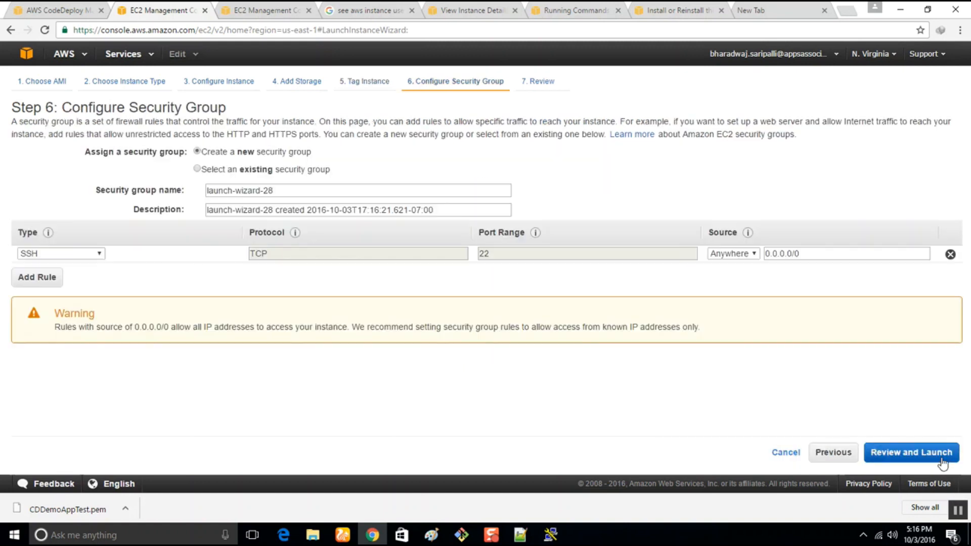
click(38, 277)
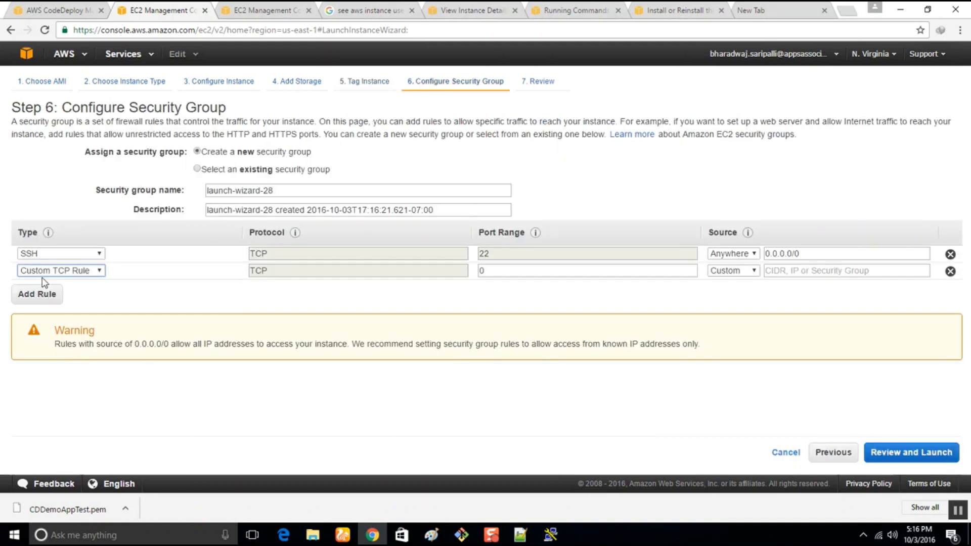
click(49, 275)
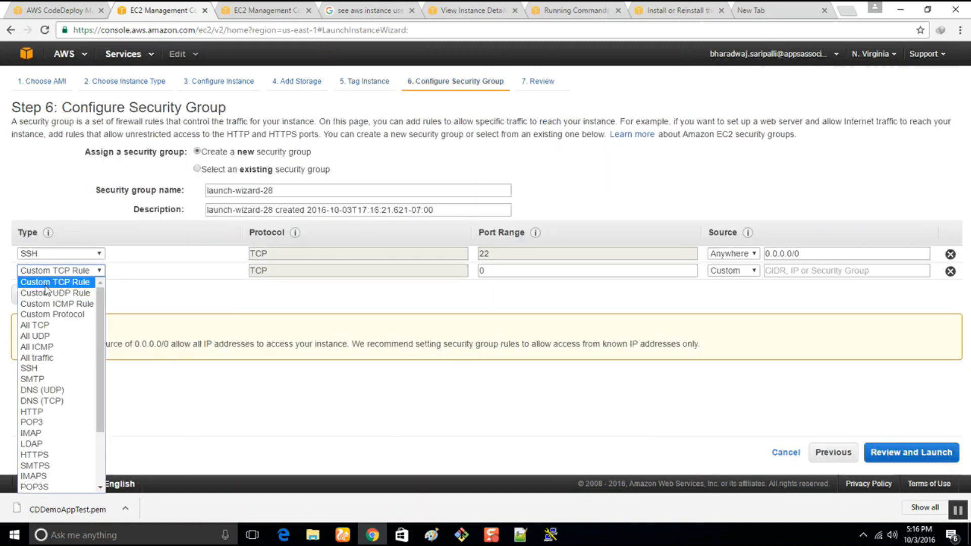
click(54, 358)
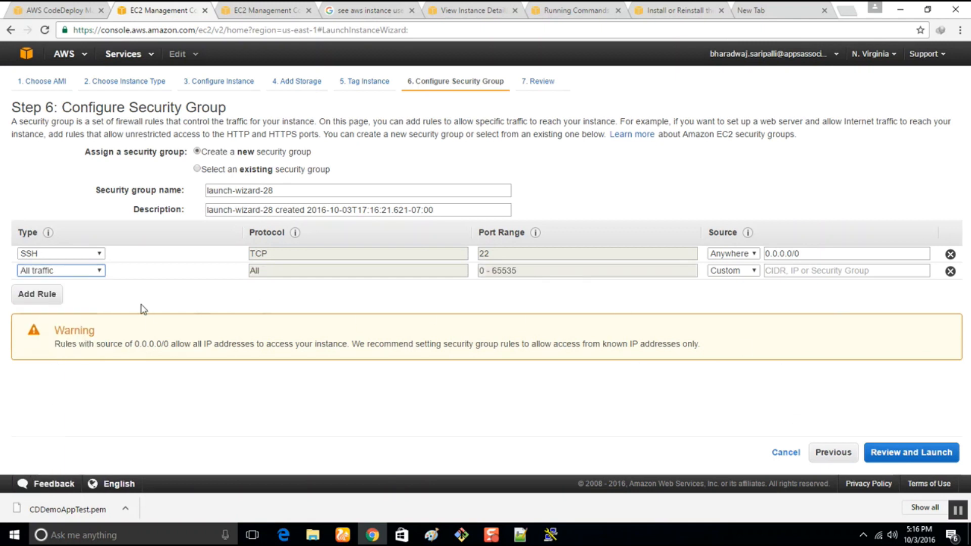
click(68, 274)
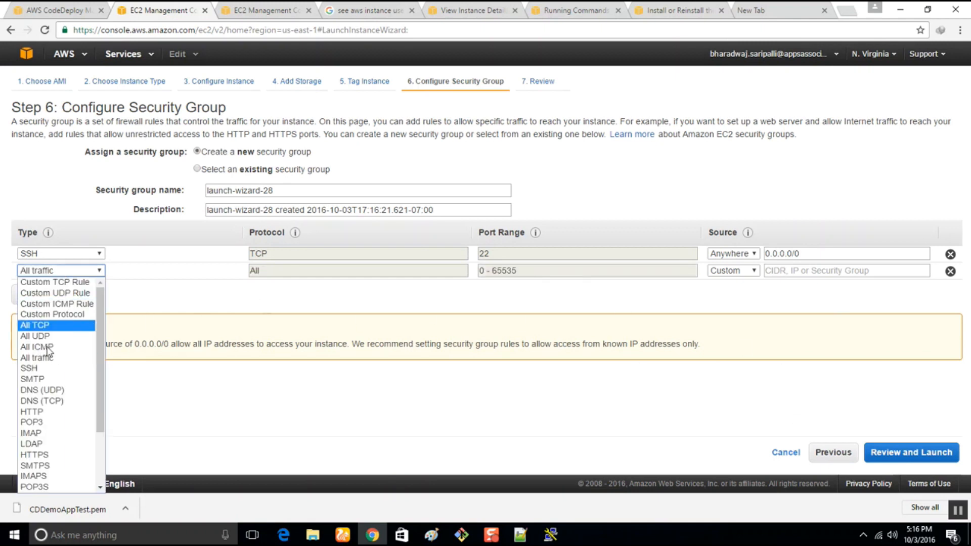
click(53, 411)
click(903, 453)
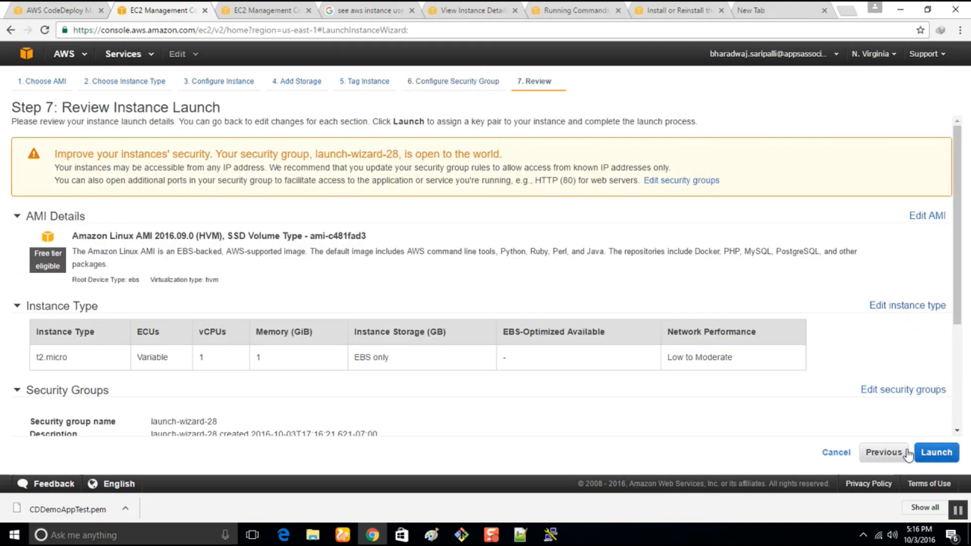
Launch the instances with the existing CDDemoAppTest key pair, acknowledging access to its private key file.
scroll(672, 277, down, 3)
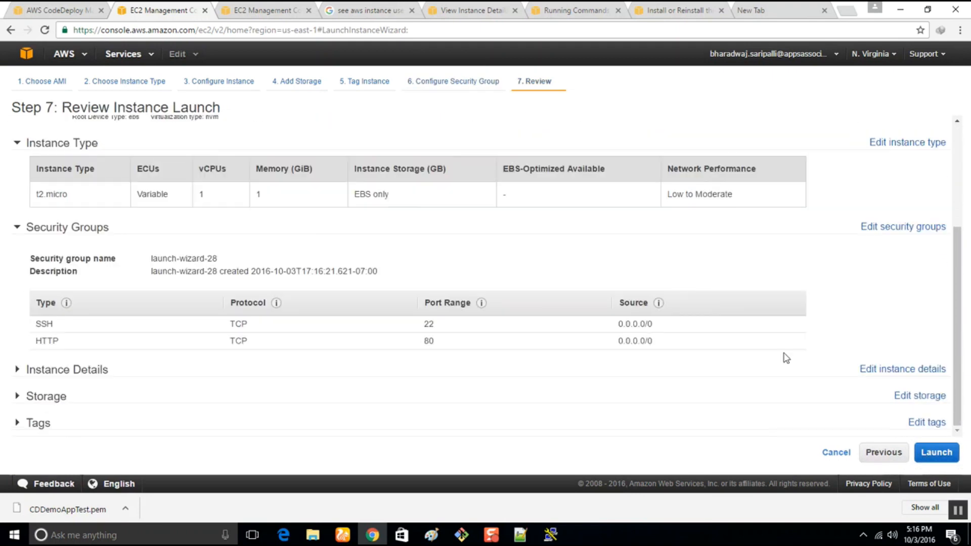
click(937, 453)
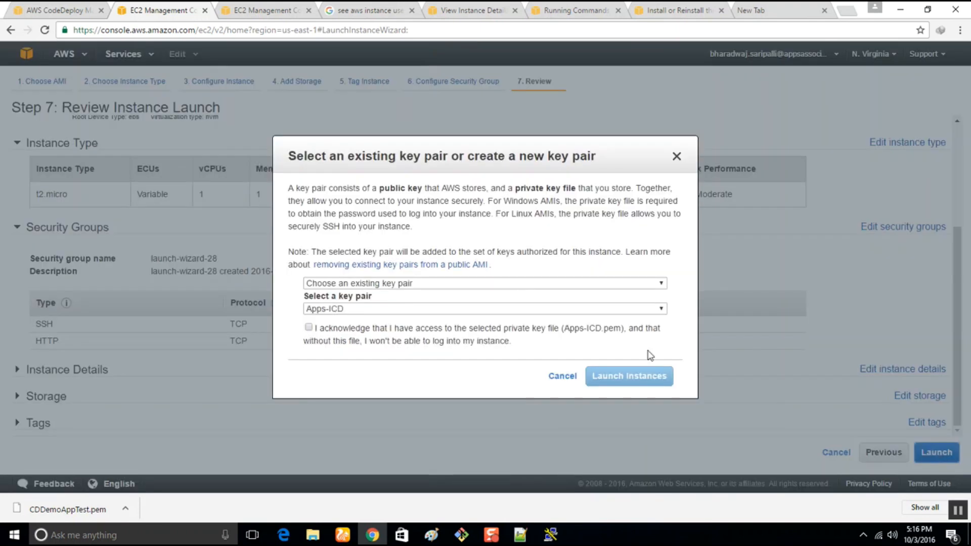
click(328, 309)
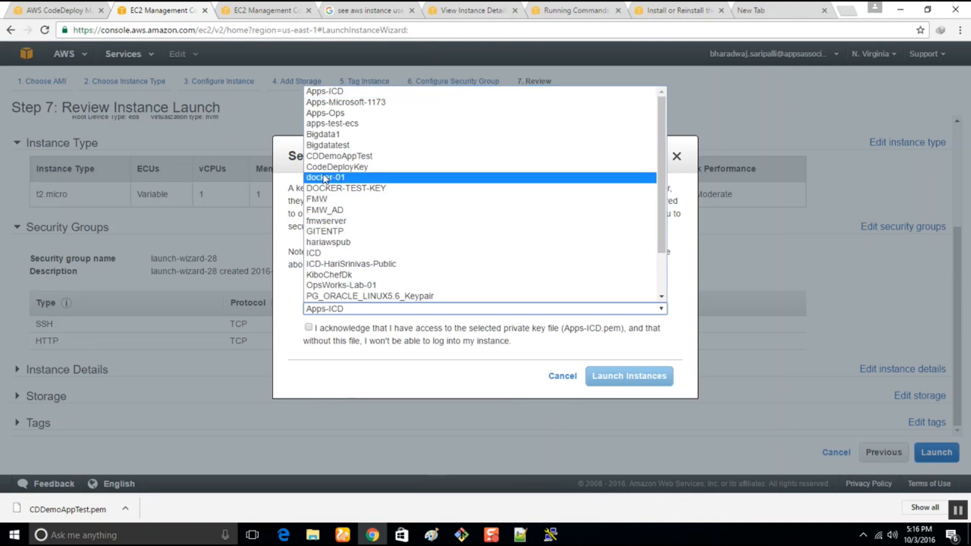
click(325, 156)
click(309, 328)
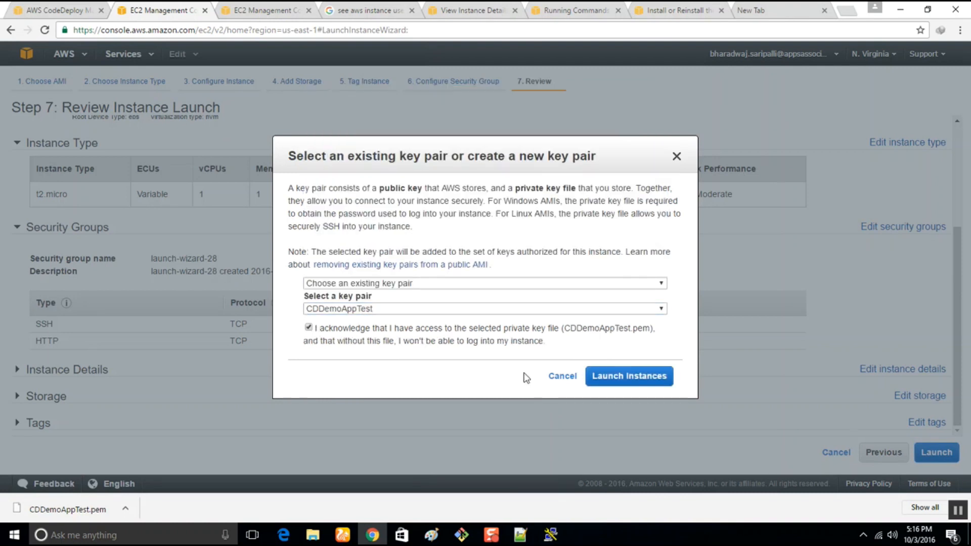
click(624, 376)
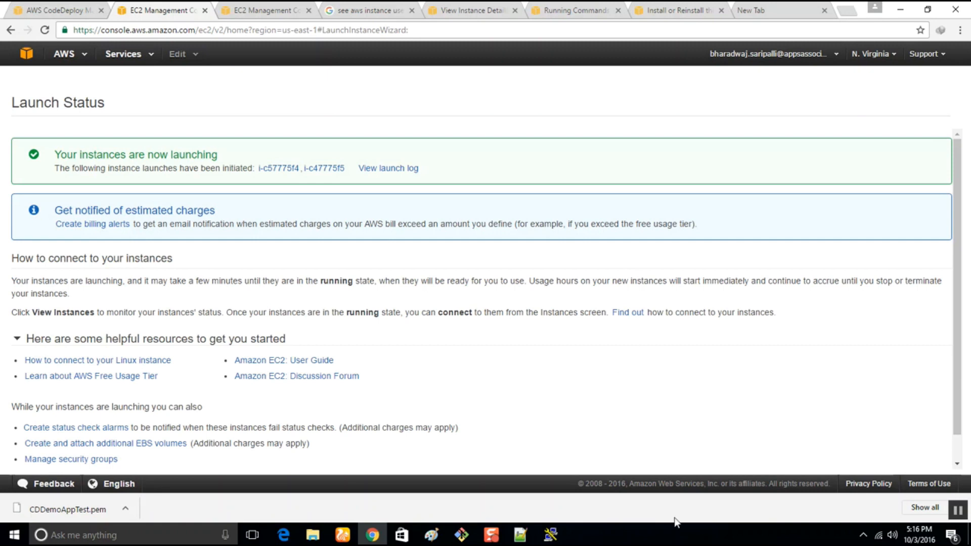
click(552, 534)
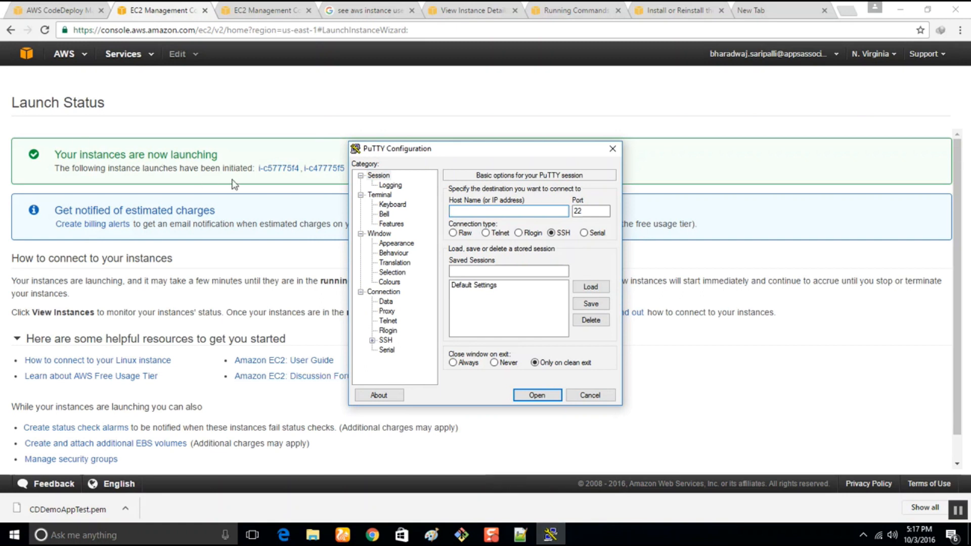
click(281, 168)
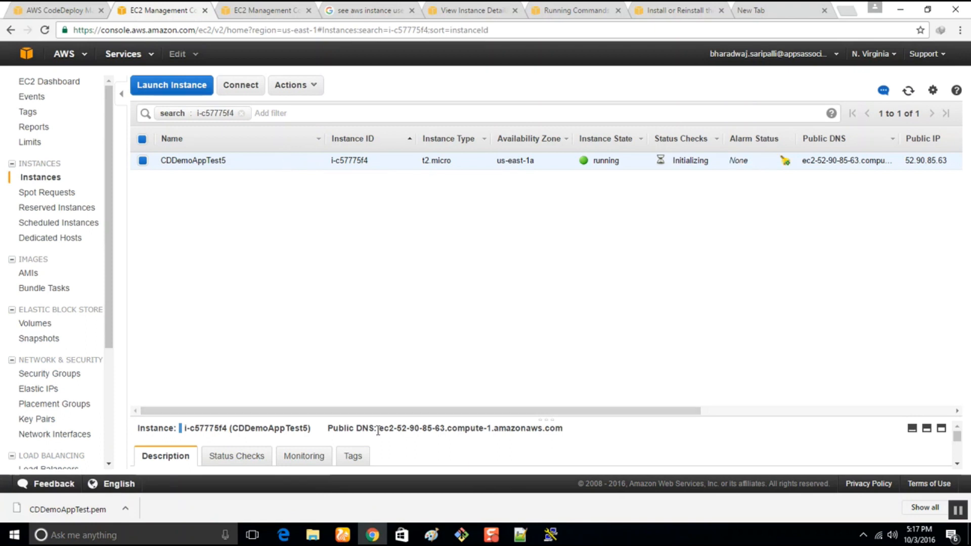
drag(380, 427, 561, 438)
key(ctrl+c)
click(550, 535)
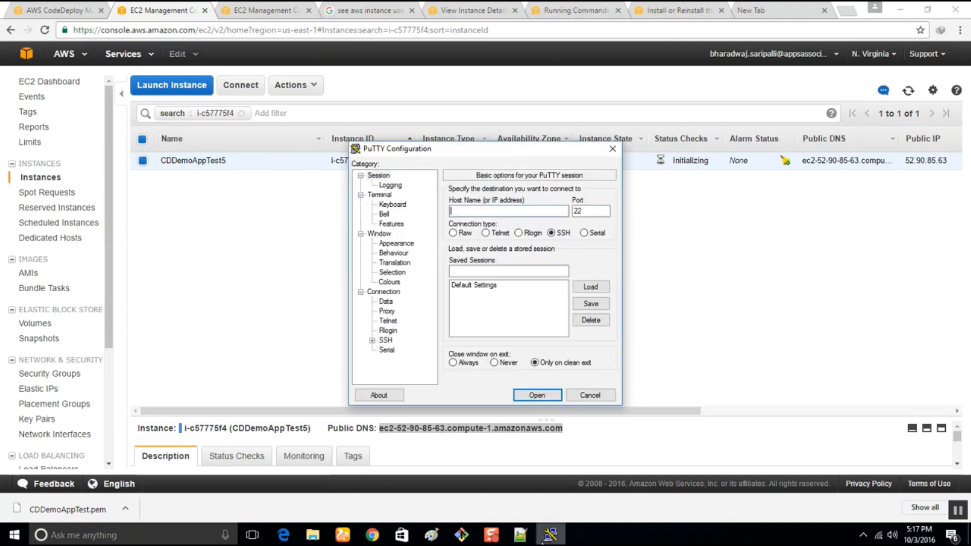
text(user)
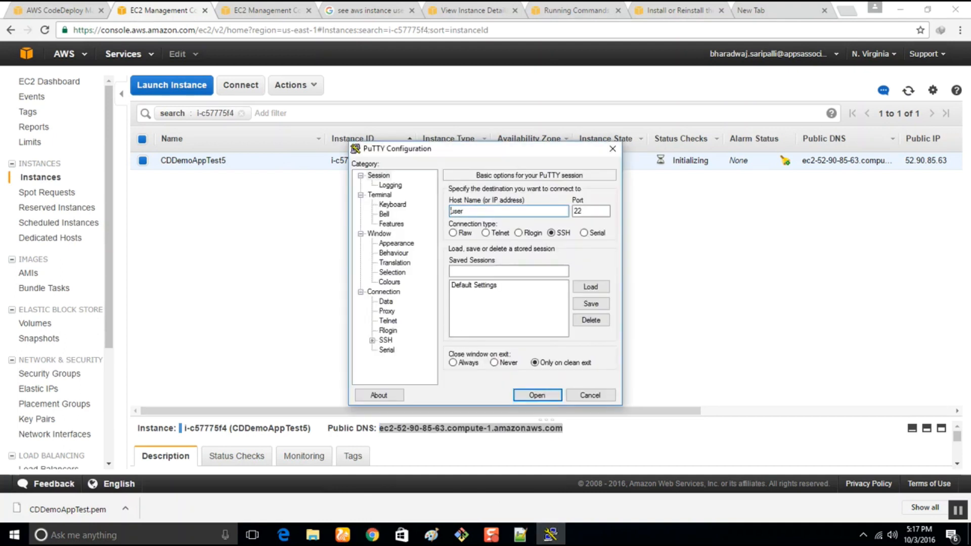
text(ec2-use)
text(W)
key(ctrl+v)
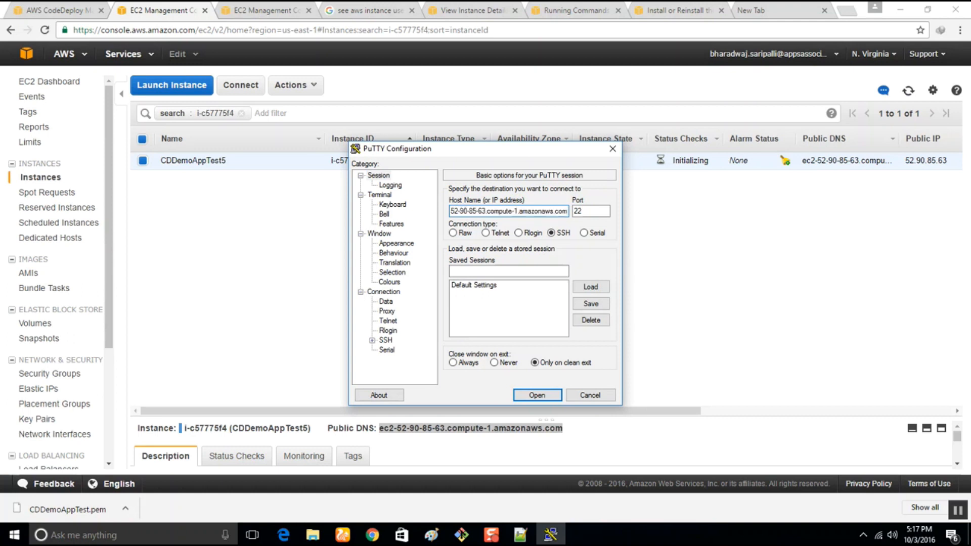
Use private.ppk as the SSH authentication key, open the PuTTY session and accept the server's host key.
click(372, 341)
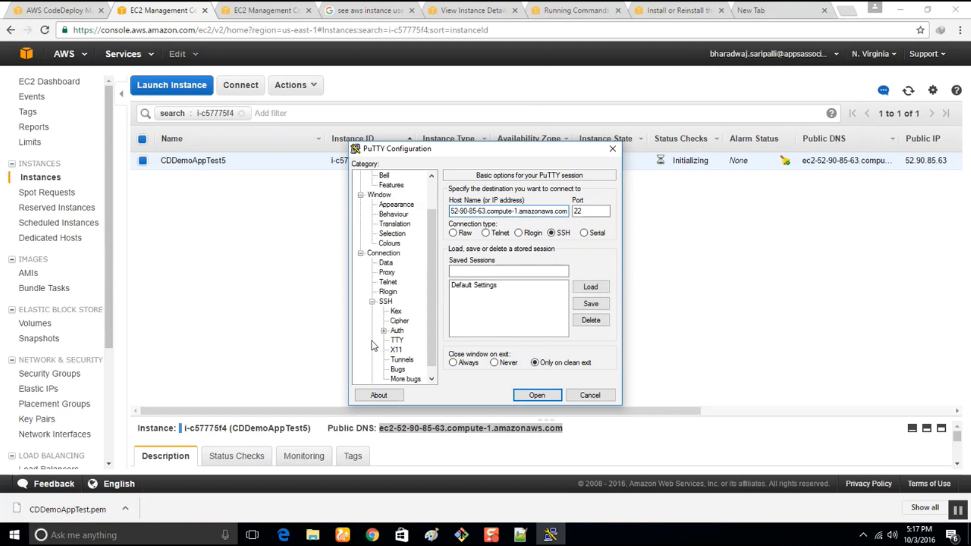
click(397, 331)
click(589, 315)
click(502, 241)
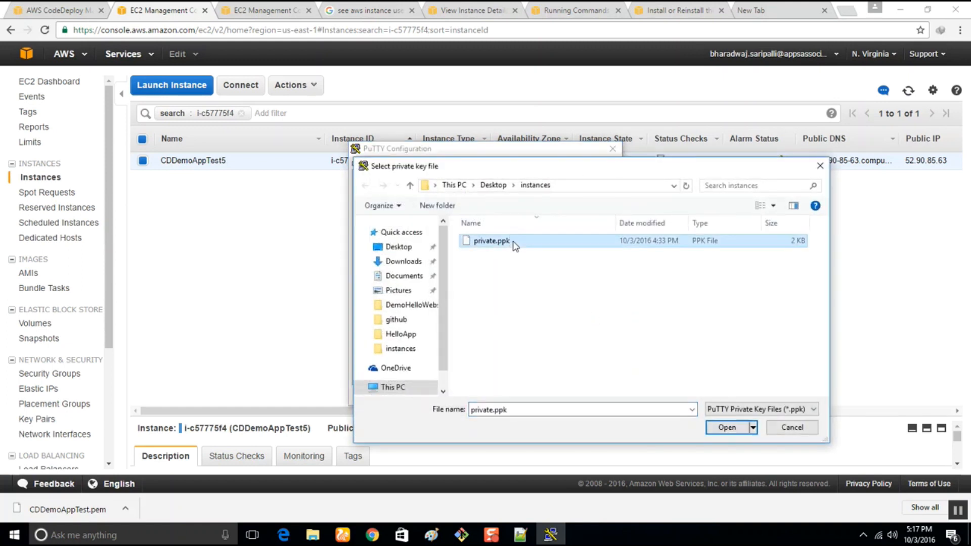
click(728, 428)
click(552, 398)
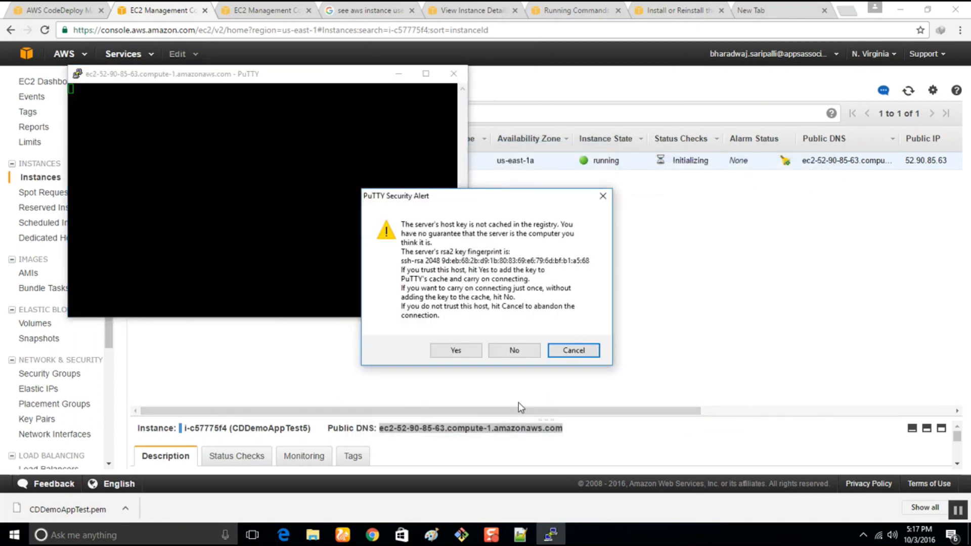
click(454, 350)
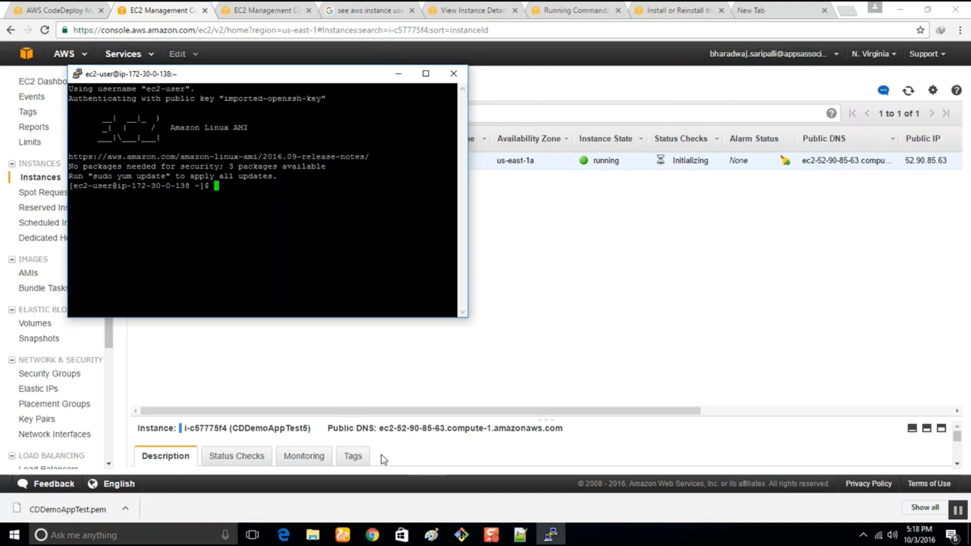
click(523, 535)
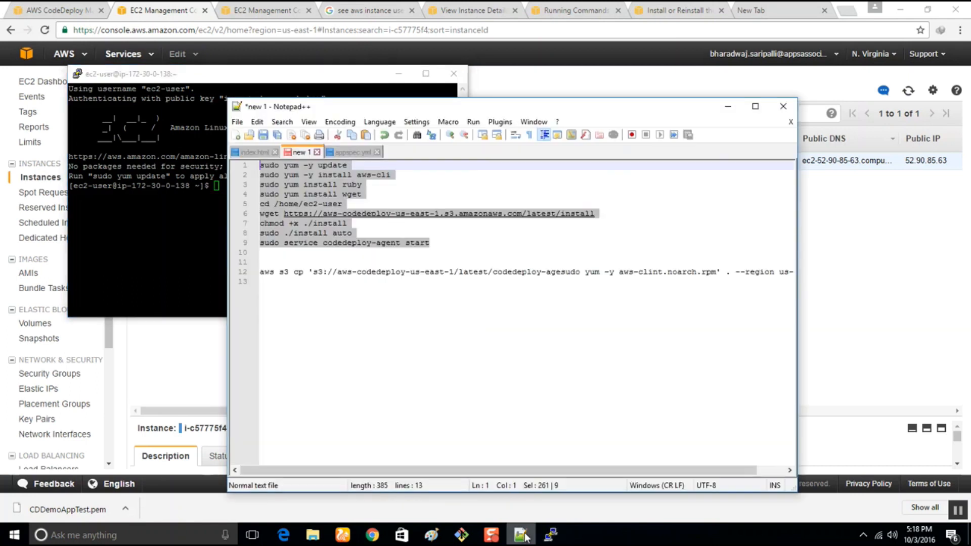
click(332, 250)
drag(426, 243, 241, 247)
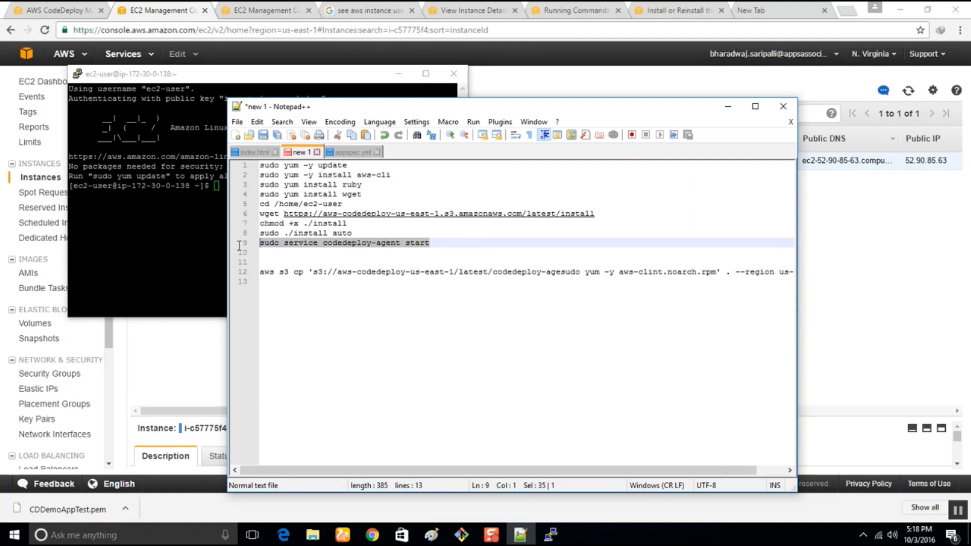
Copy "sudo service codedeploy-agent status" from the agent installation guide in Chrome and run it in the PuTTY session.
click(278, 9)
click(646, 7)
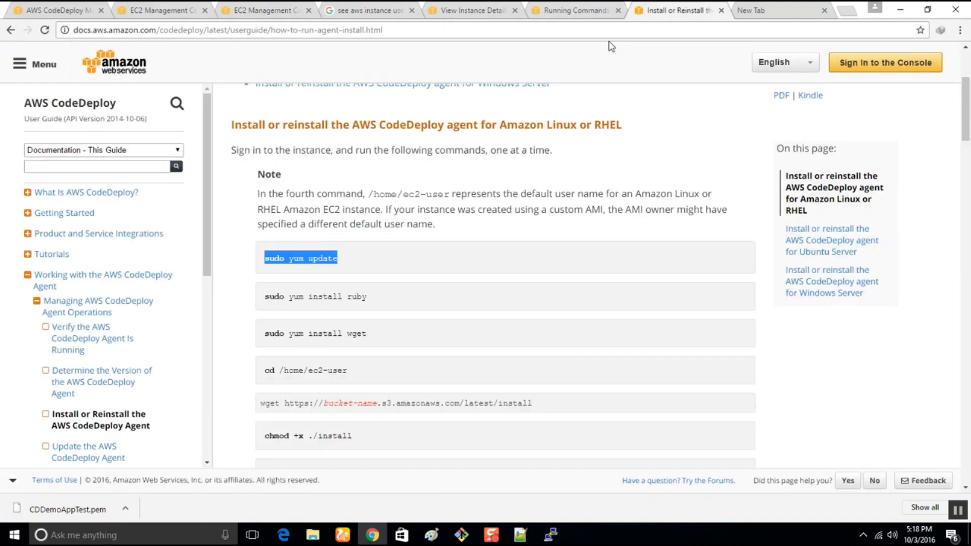
scroll(393, 344, down, 8)
drag(441, 325, 256, 326)
key(super+c)
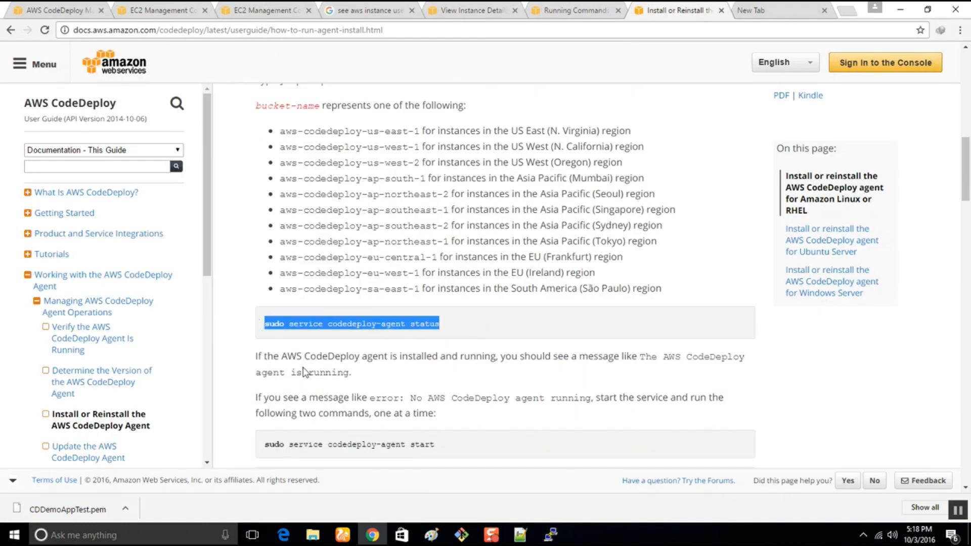
click(551, 535)
right_click(226, 230)
key(Return)
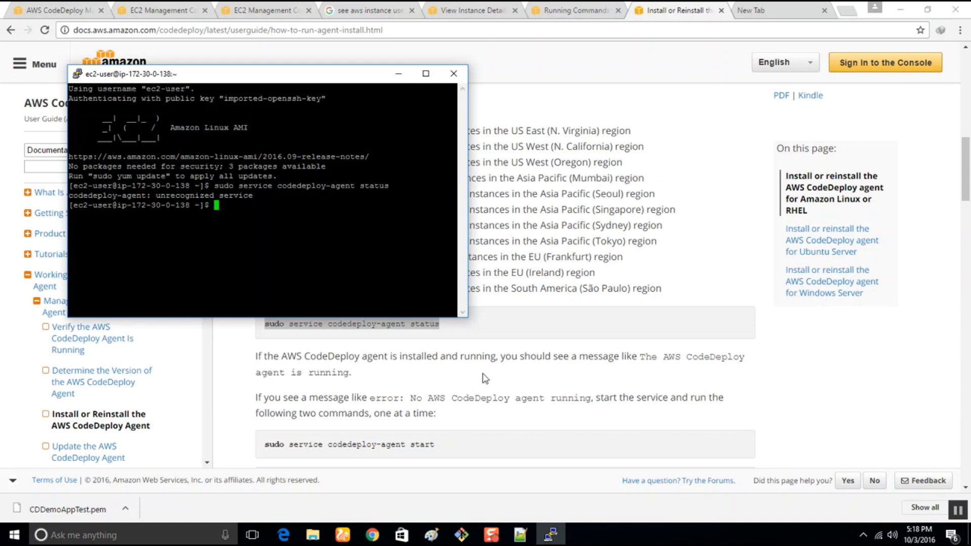
Clear the PuTTY terminal with the clear command.
mouse_move(517, 540)
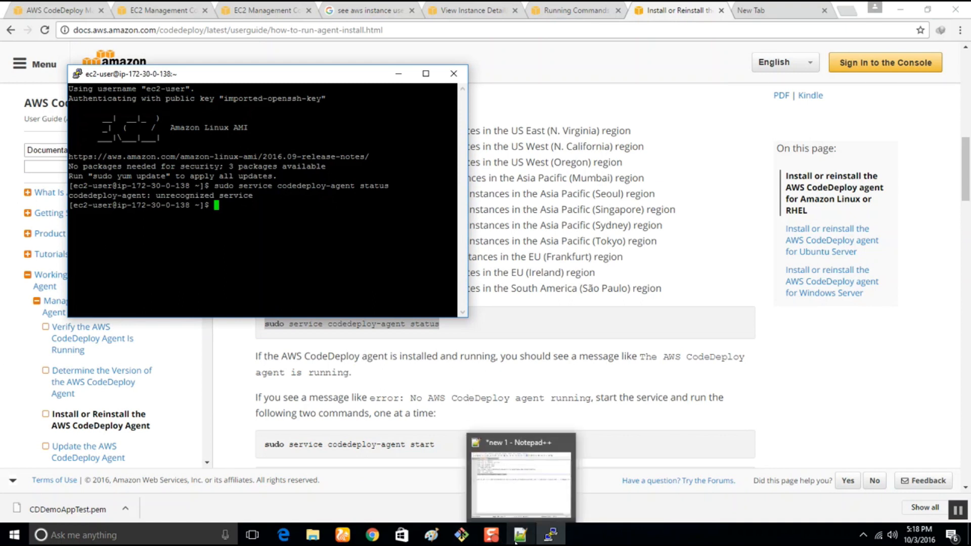
text(clear)
key(Return)
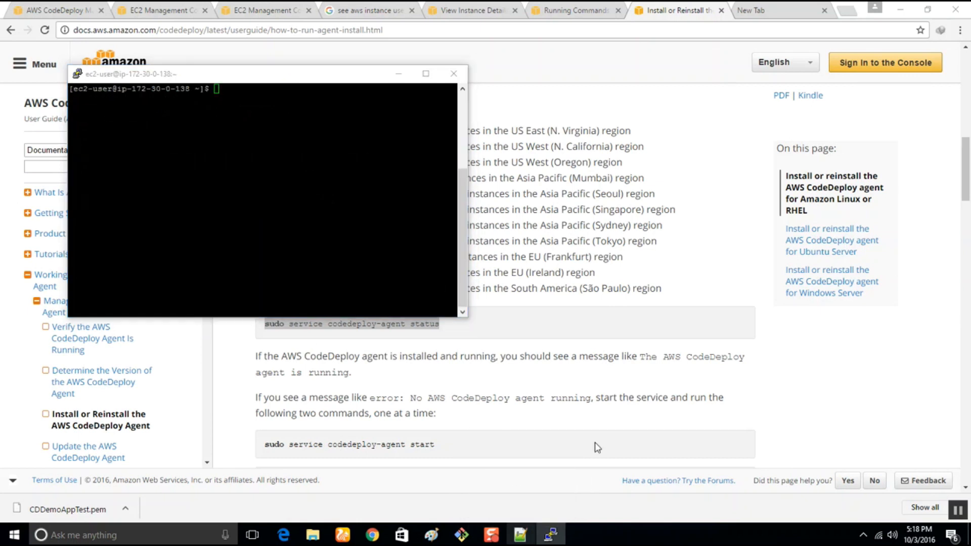
Bring up the Notepad++ list of agent install commands and tile it side by side with the PuTTY session.
right_click(520, 535)
click(500, 469)
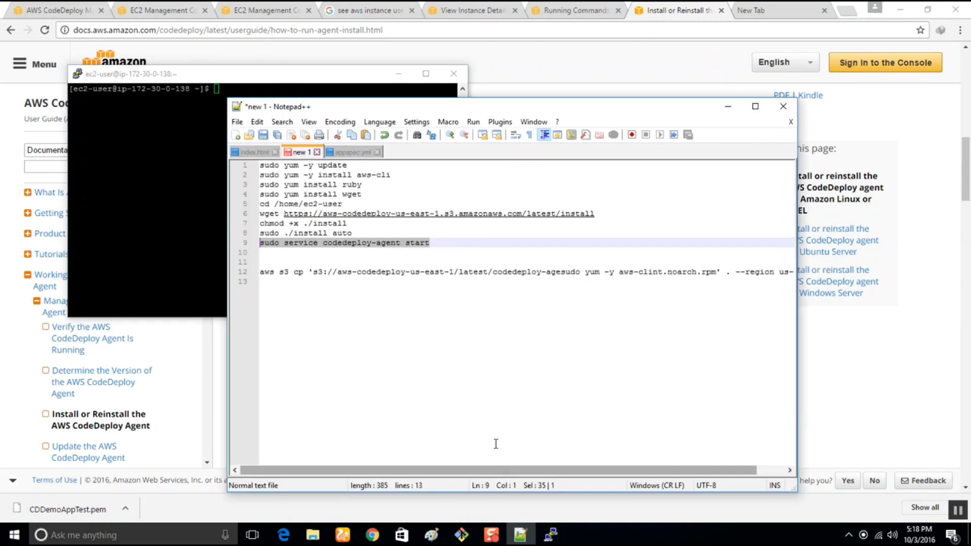
drag(392, 105, 970, 121)
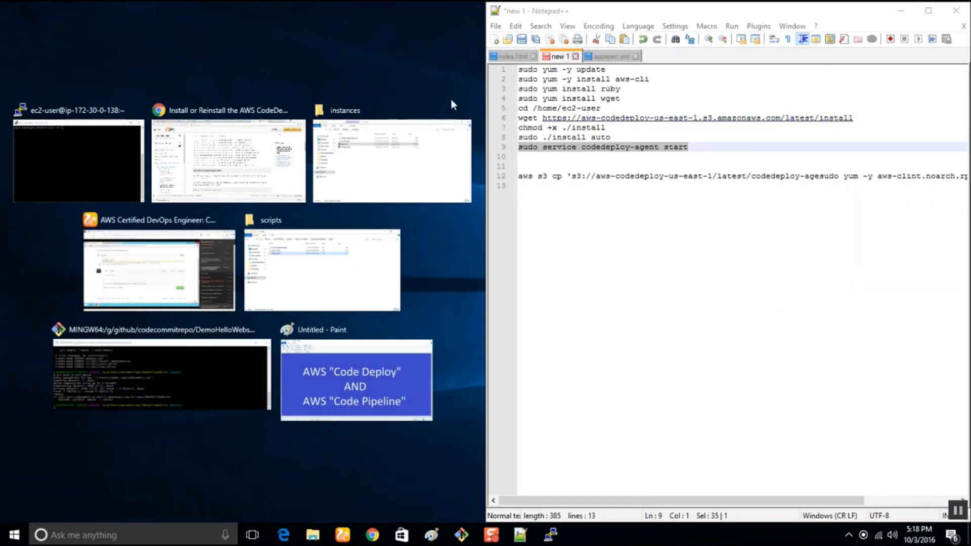
click(16, 131)
Copy "sudo yum -y update" from the Notepad++ list and run it in the PuTTY session.
drag(607, 70, 493, 66)
key(super+c)
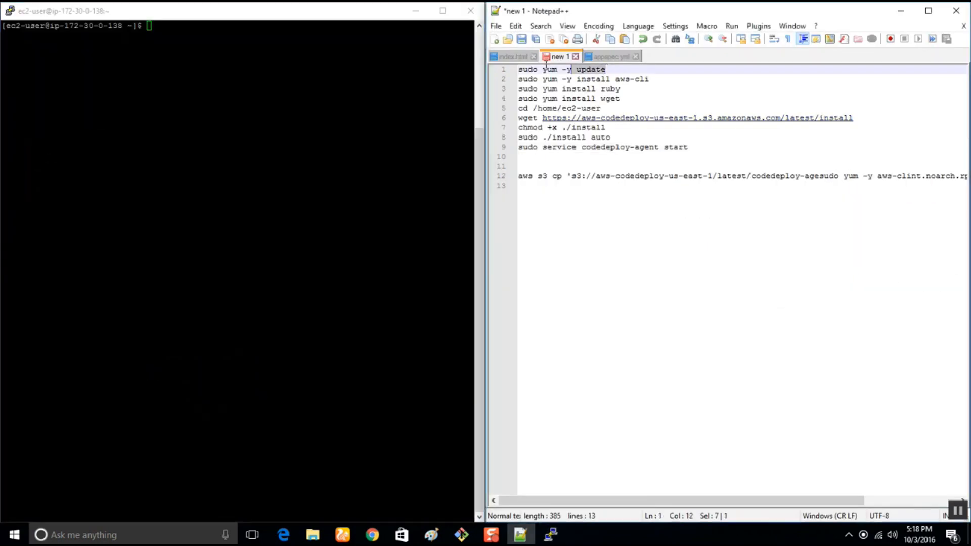
key(ctrl+h)
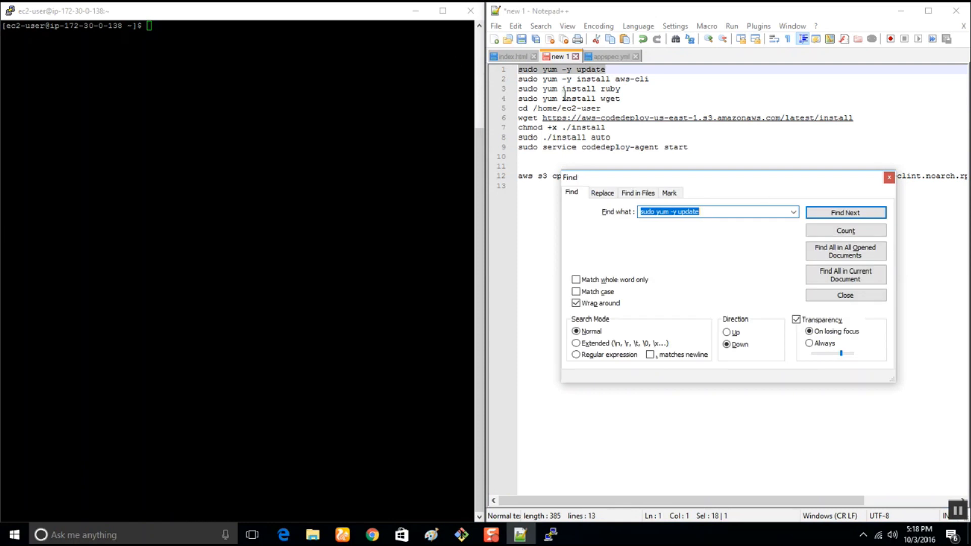
click(889, 177)
right_click(272, 64)
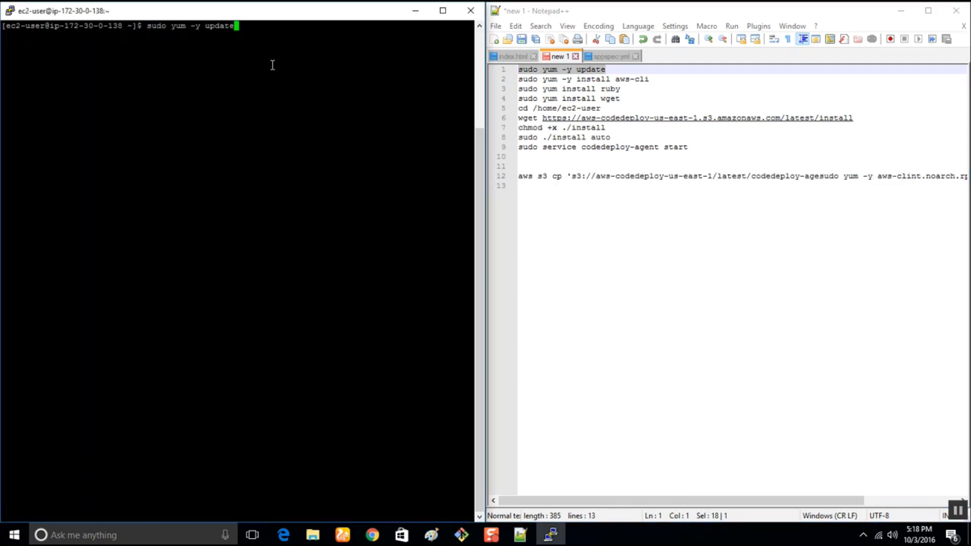
key(Return)
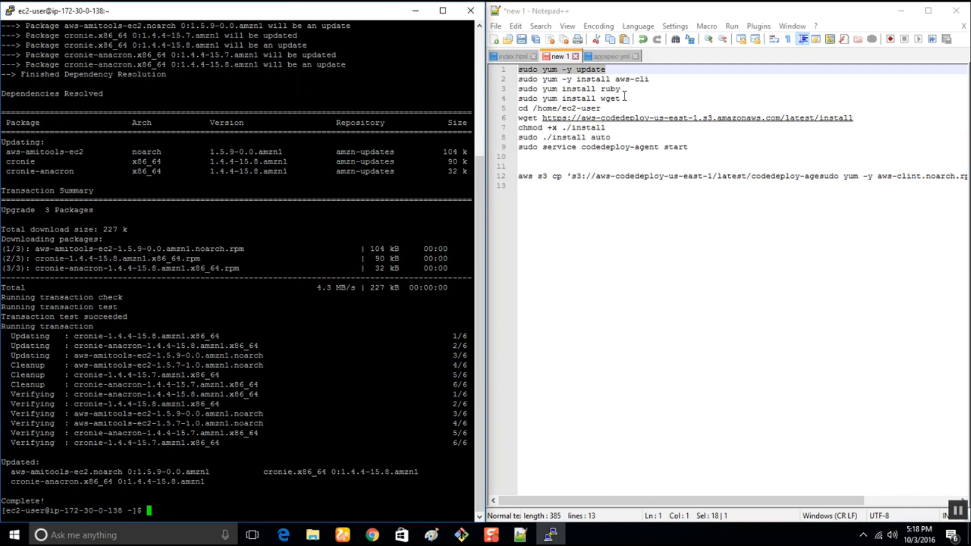
Copy "sudo yum -y install aws-cli" from the command list and run it on the instance.
drag(653, 80, 517, 79)
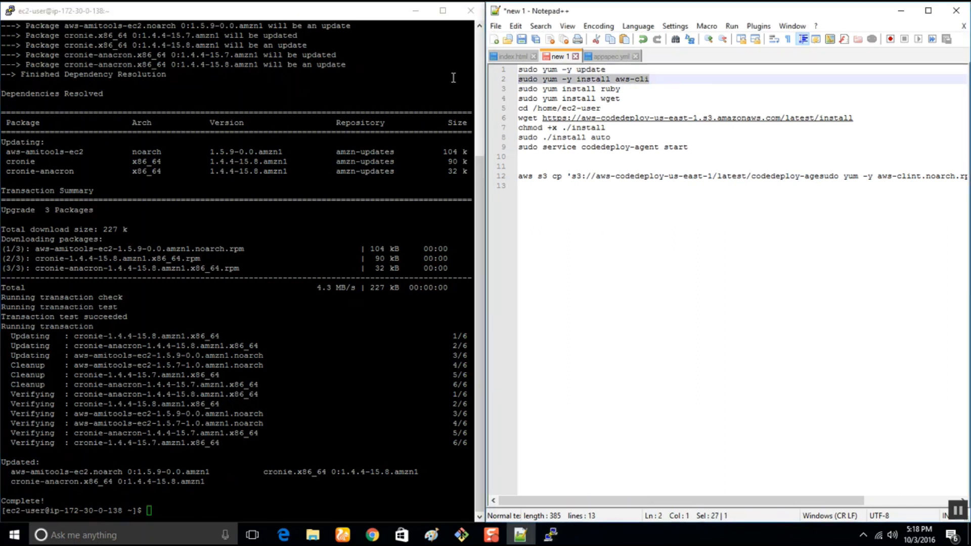
right_click(142, 431)
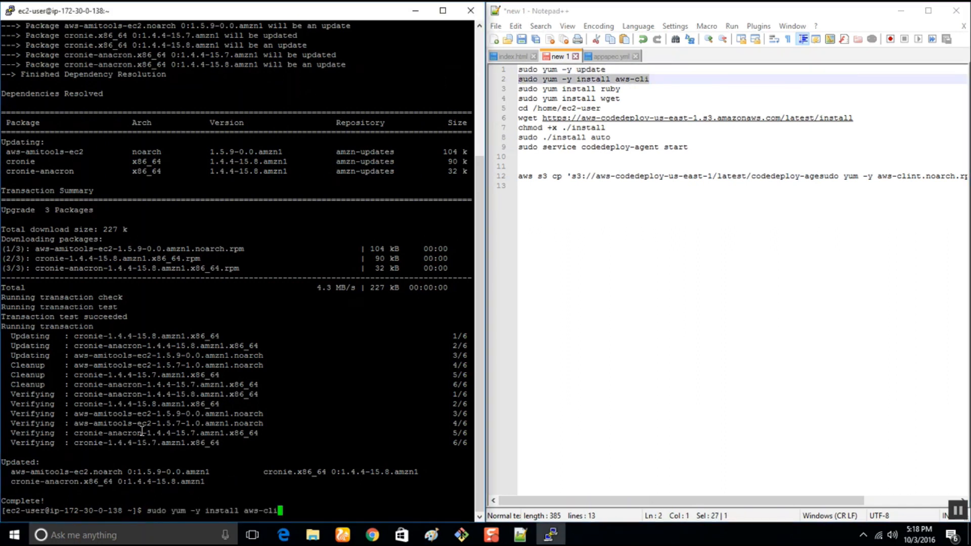
key(Return)
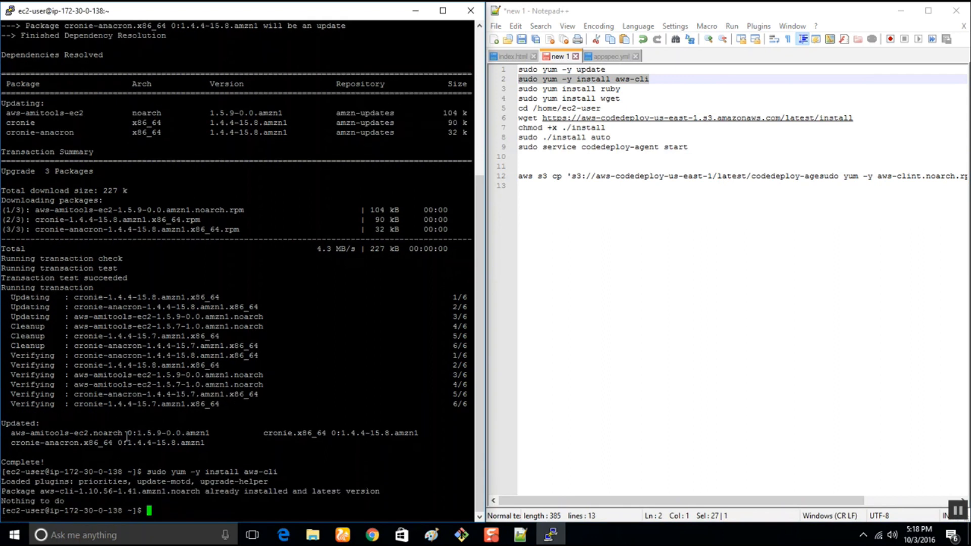
Copy and run "sudo yum install ruby" and "sudo yum install wget" from the command list on the instance.
drag(622, 89, 478, 90)
key(super+c)
click(246, 450)
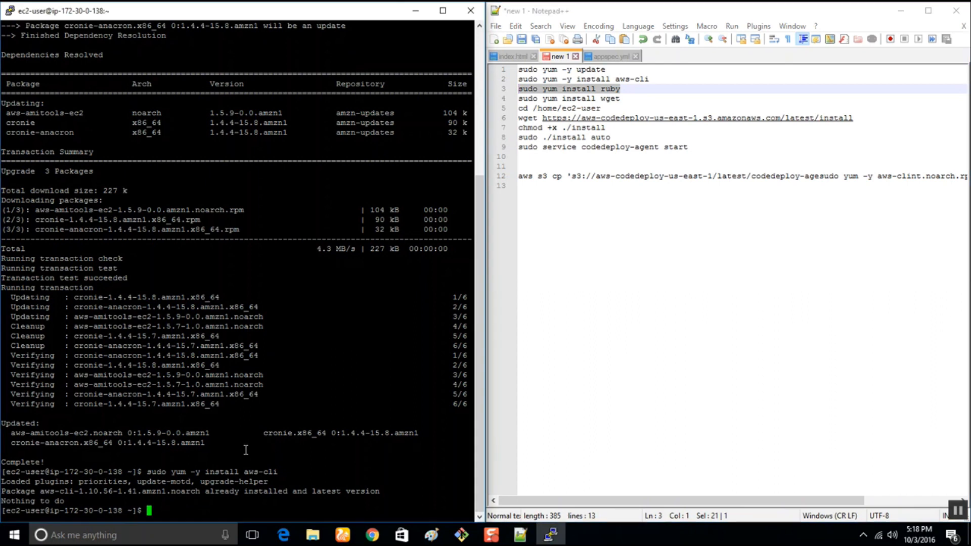
right_click(246, 449)
key(Return)
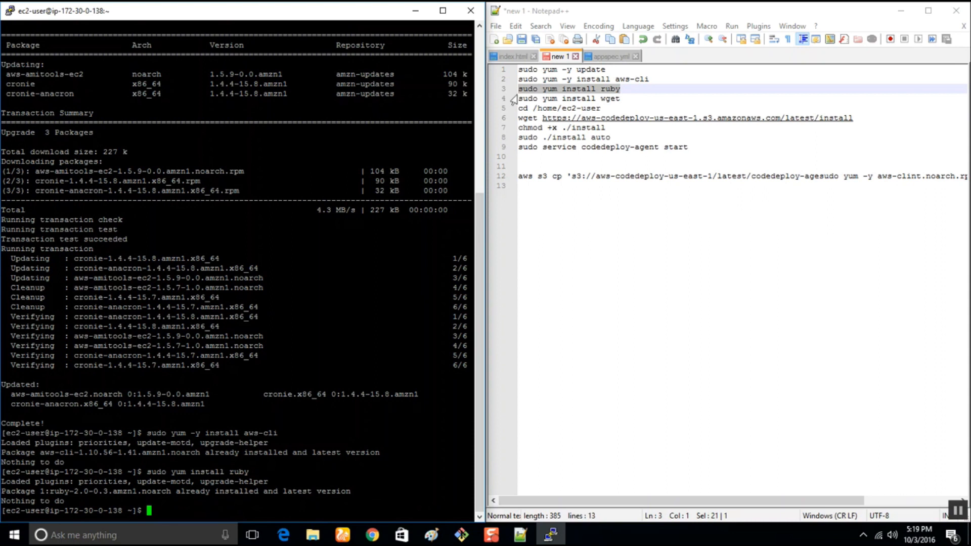
drag(627, 99, 511, 102)
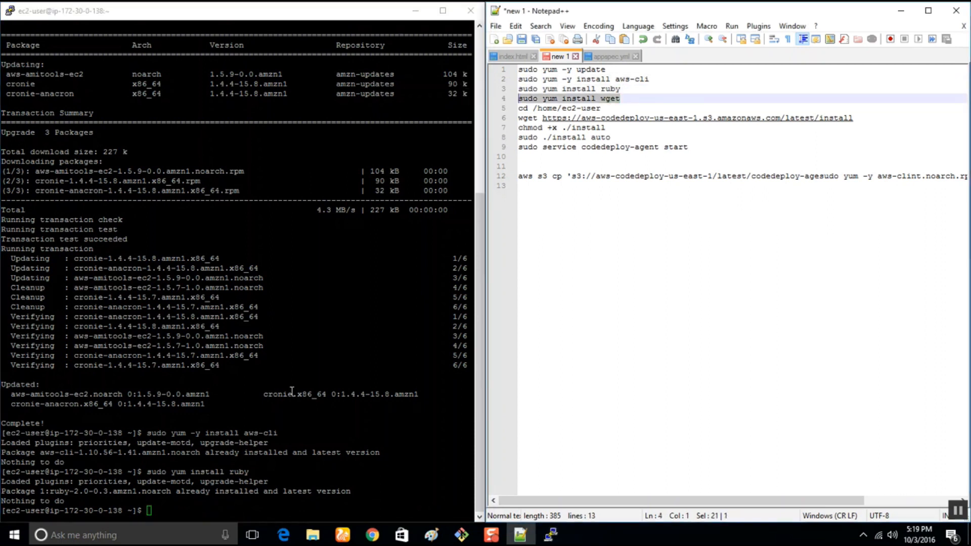
right_click(180, 511)
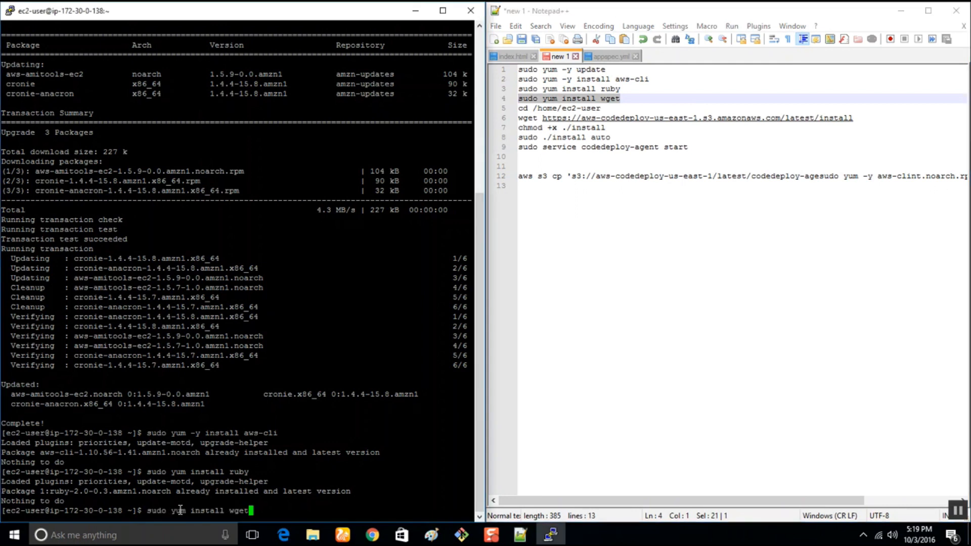
key(Return)
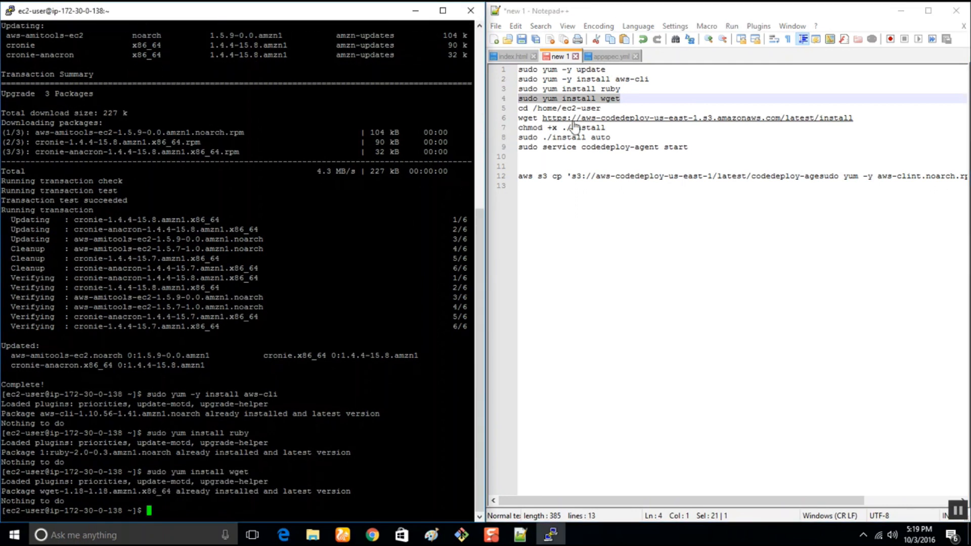
Change to the /home/ec2-user directory with the listed cd command and list its contents with ls.
click(493, 110)
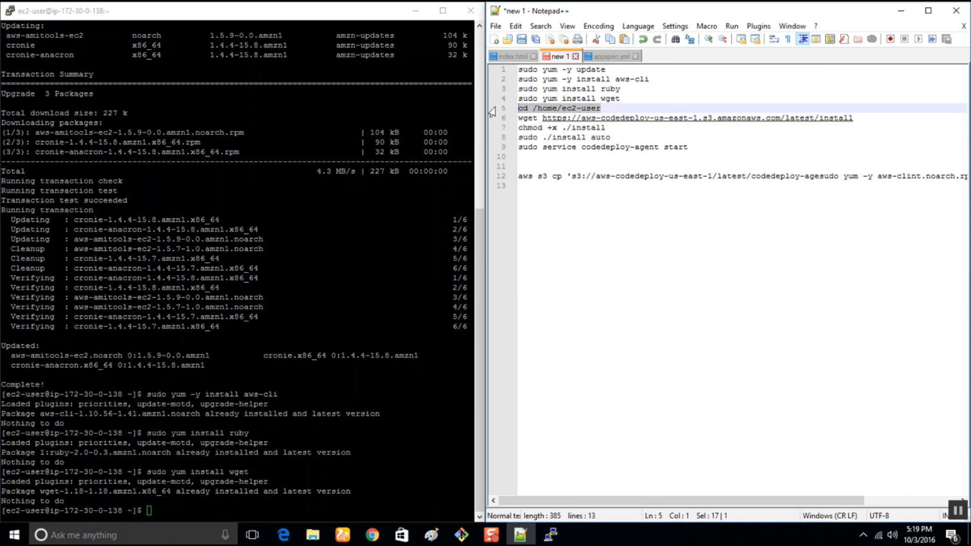
right_click(186, 496)
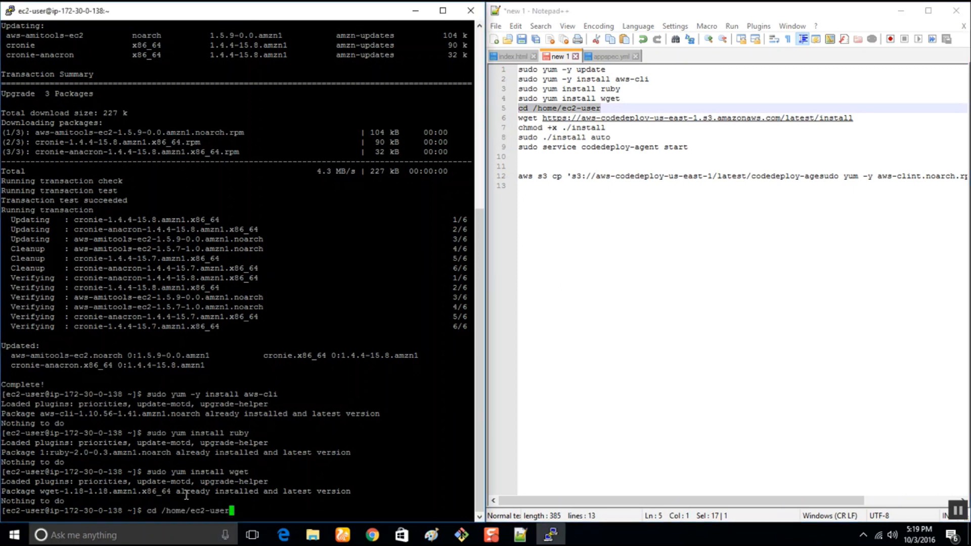
key(Return)
text(ls)
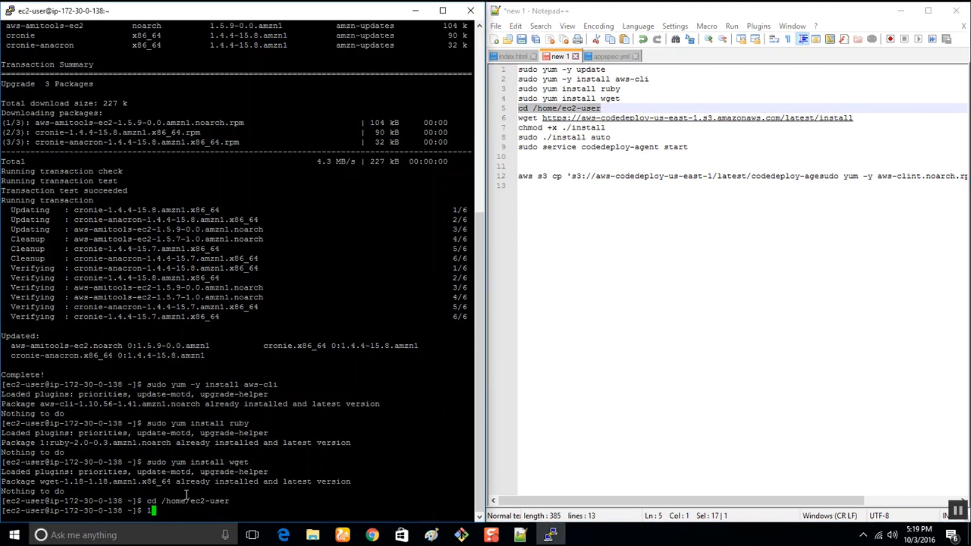
key(Return)
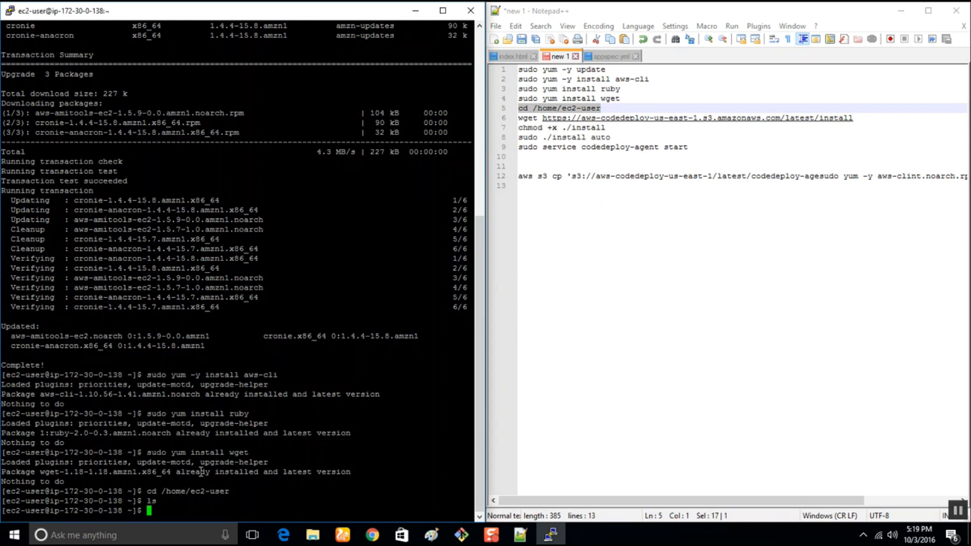
drag(854, 118, 500, 120)
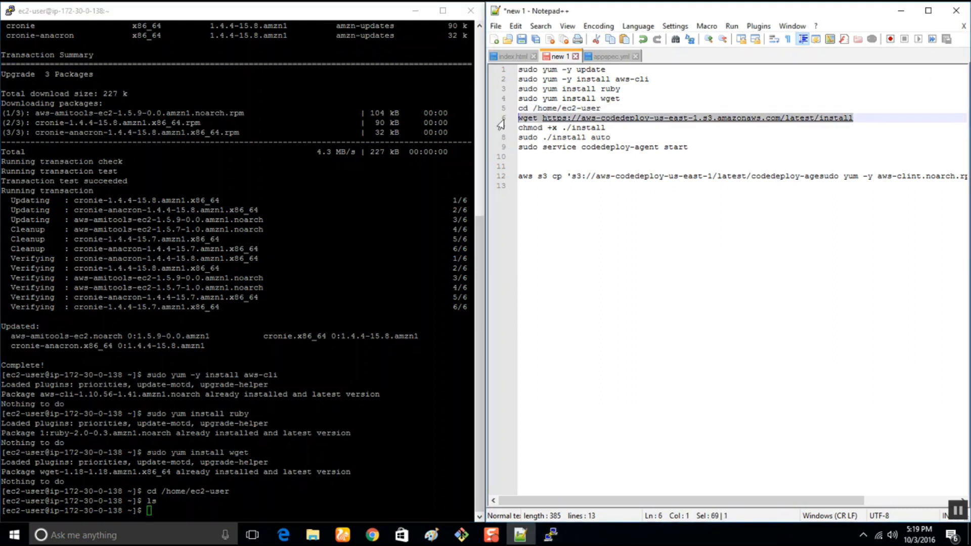
right_click(159, 486)
key(Return)
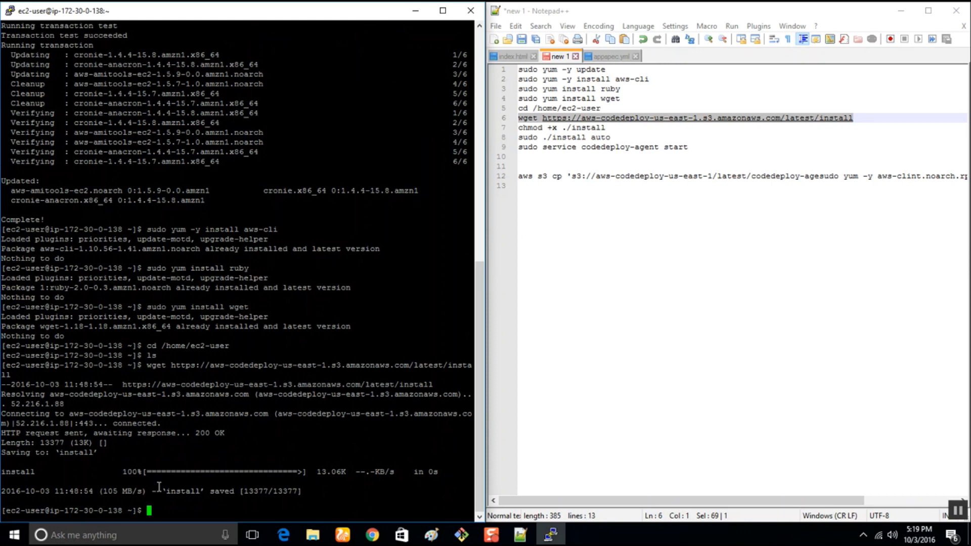
text(ls)
key(Return)
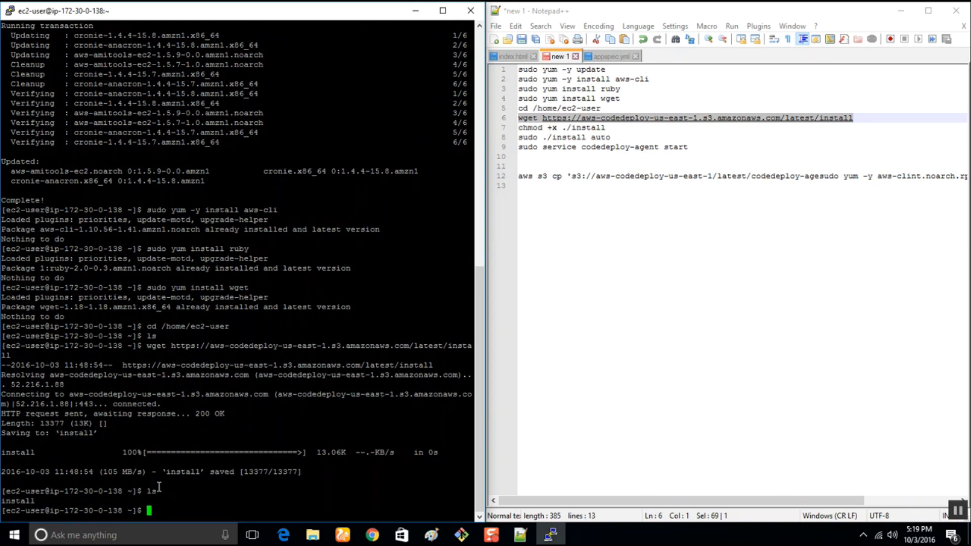
Make the downloaded installer executable by copying and running "chmod +x ./install".
click(610, 121)
drag(611, 128, 472, 126)
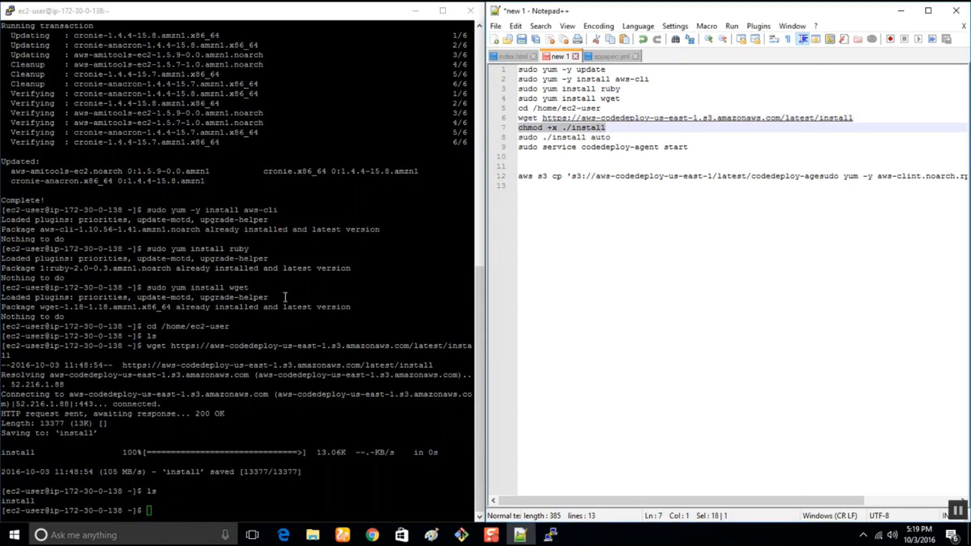
click(163, 502)
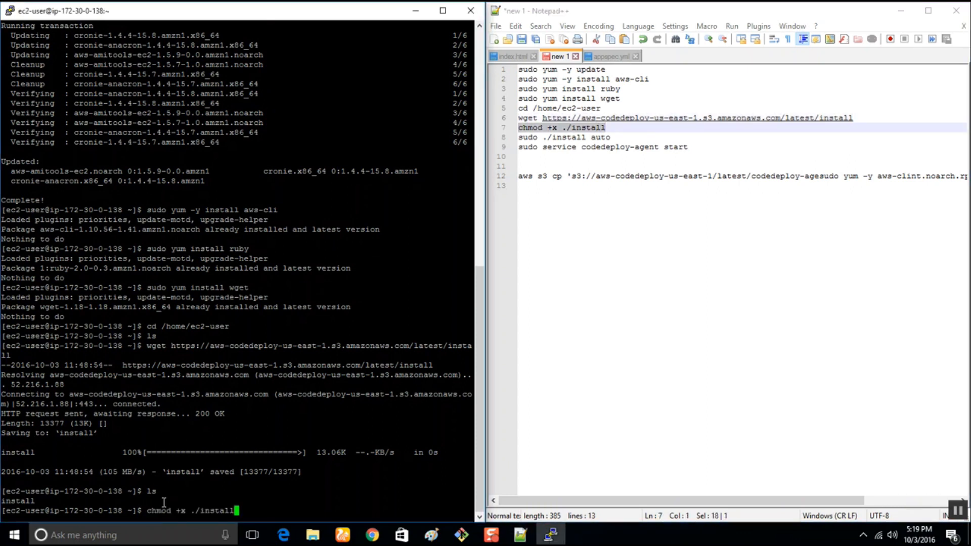
key(Return)
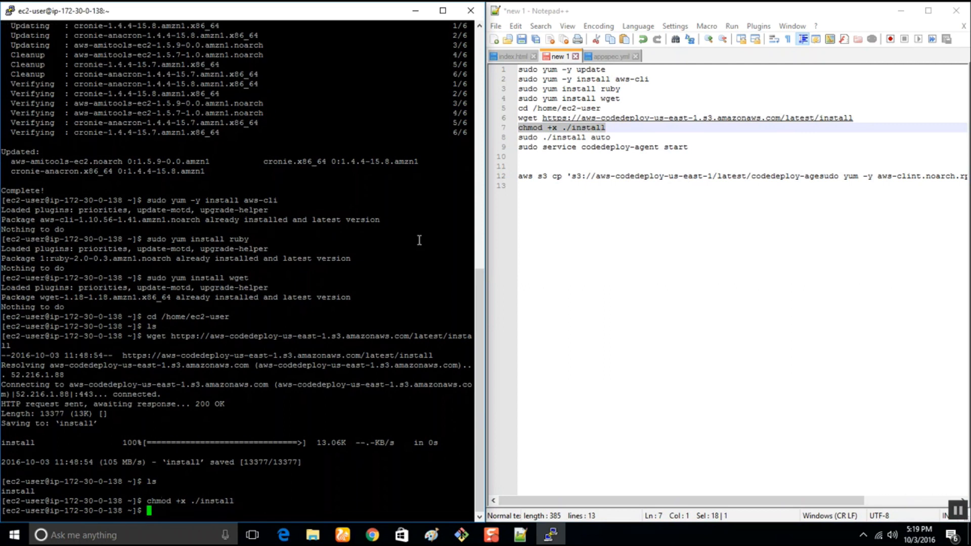
Install the CodeDeploy agent by copying and running "sudo ./install auto" in the PuTTY session.
drag(618, 140, 518, 138)
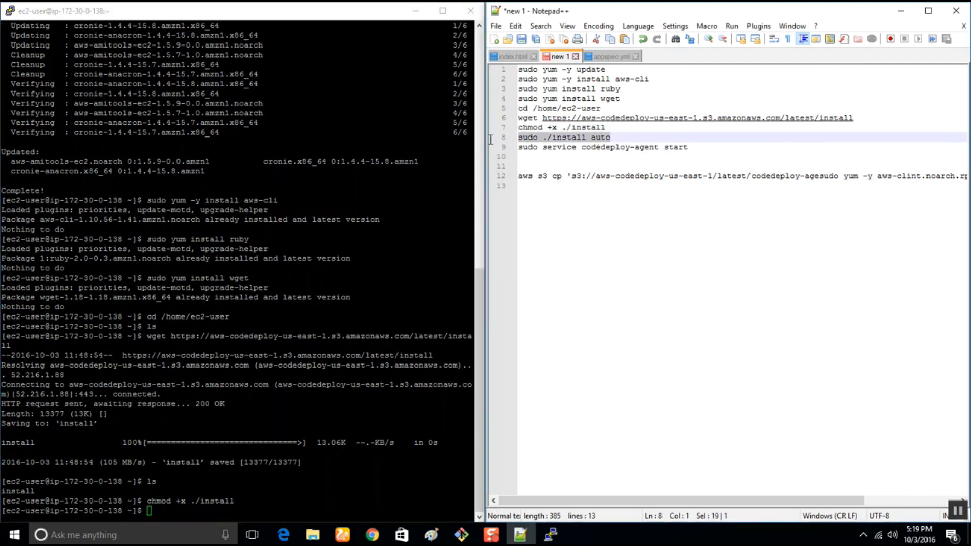
right_click(199, 516)
key(Return)
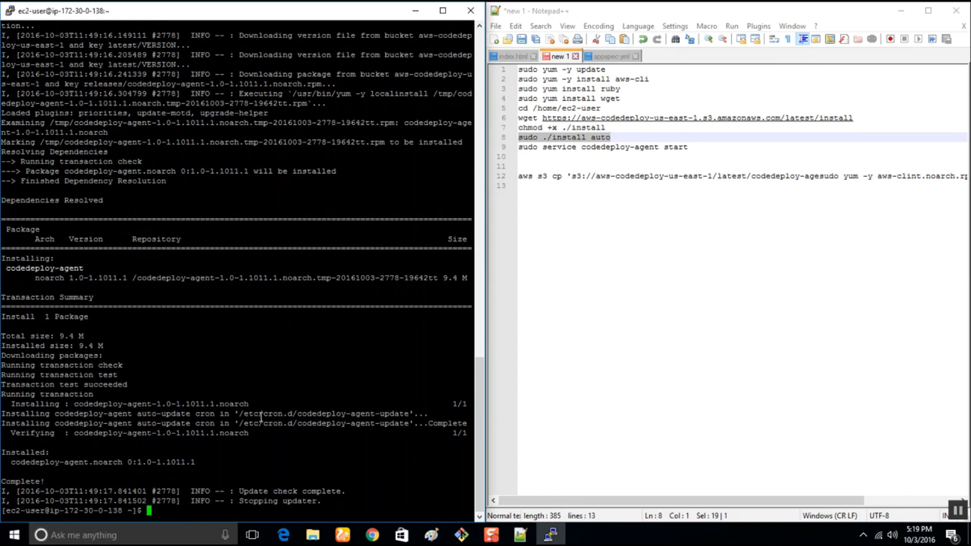
Start the CodeDeploy agent by copying and running "sudo service codedeploy-agent start" from the Notepad++ list.
drag(697, 146, 498, 147)
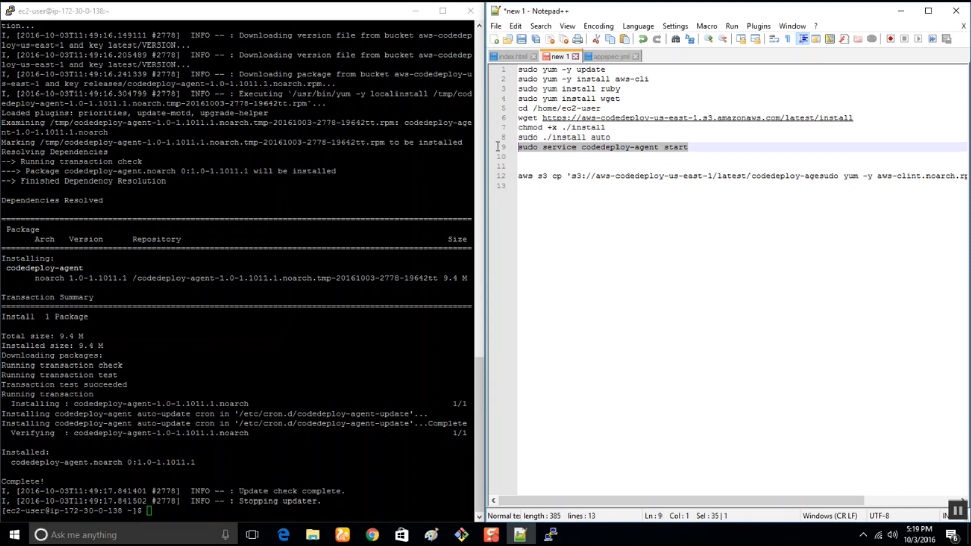
right_click(282, 454)
key(Return)
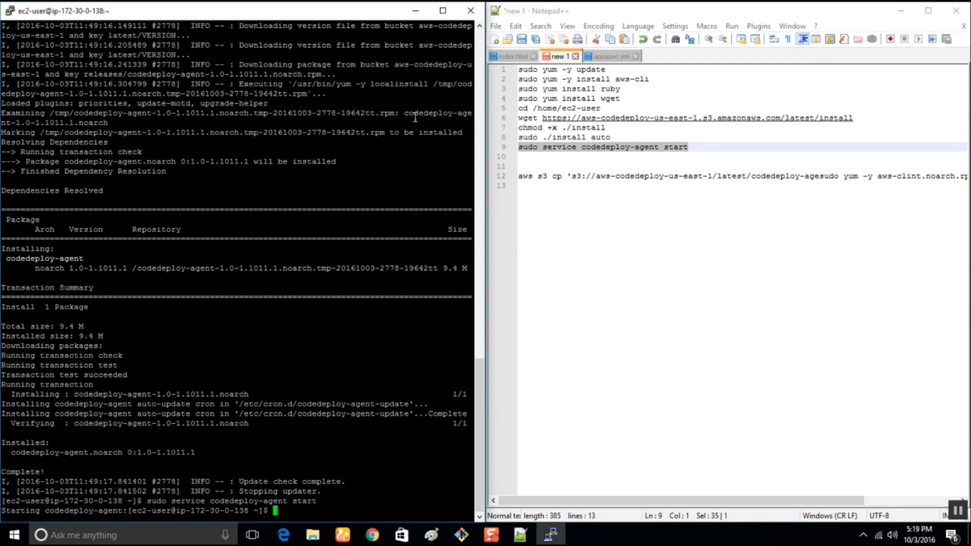
Copy "sudo service codedeploy-agent start" from the installation guide in Chrome and run it twice more in the PuTTY session.
click(360, 540)
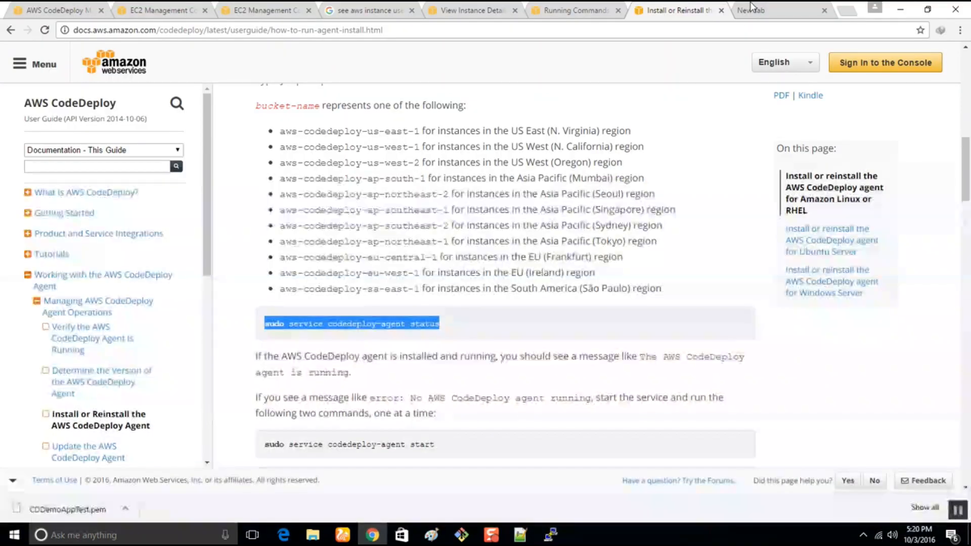
drag(438, 445, 264, 446)
key(super+c)
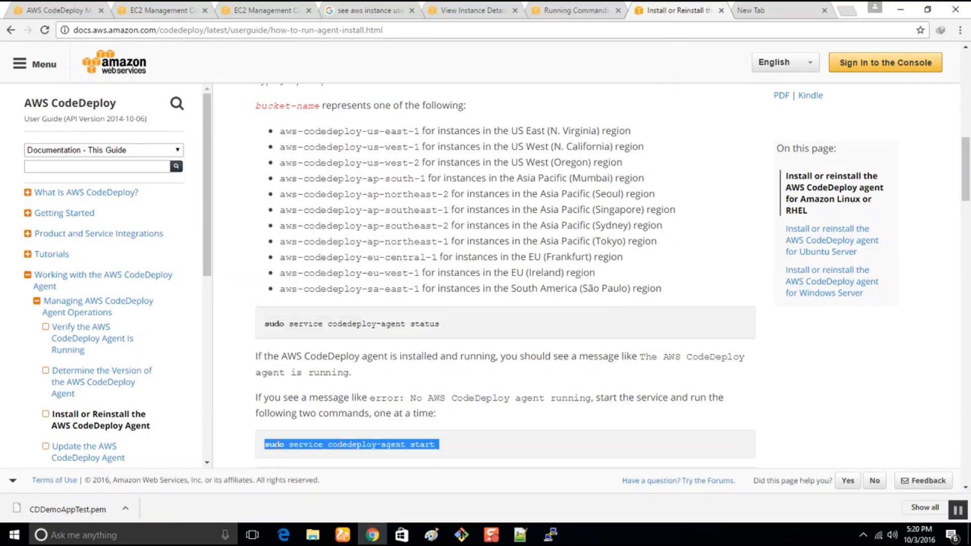
click(900, 9)
right_click(277, 484)
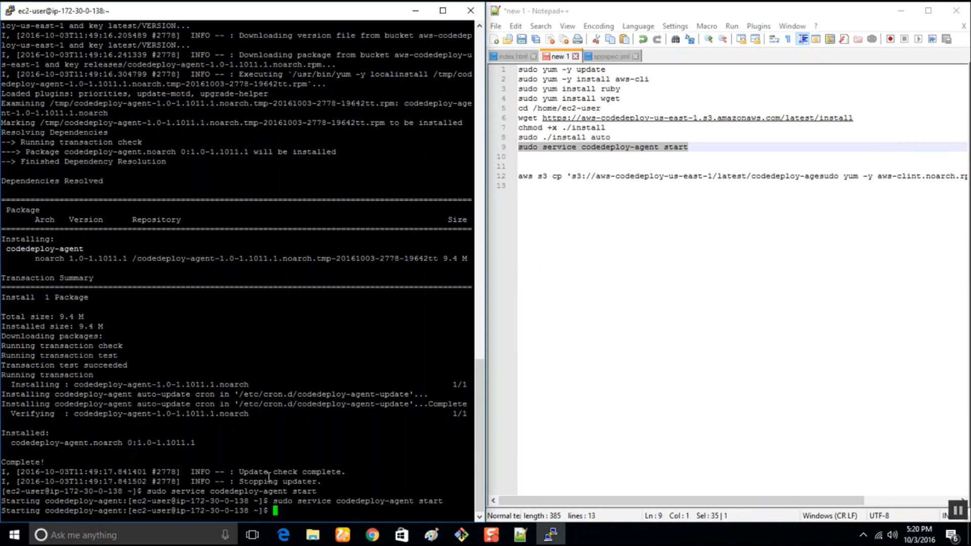
right_click(278, 512)
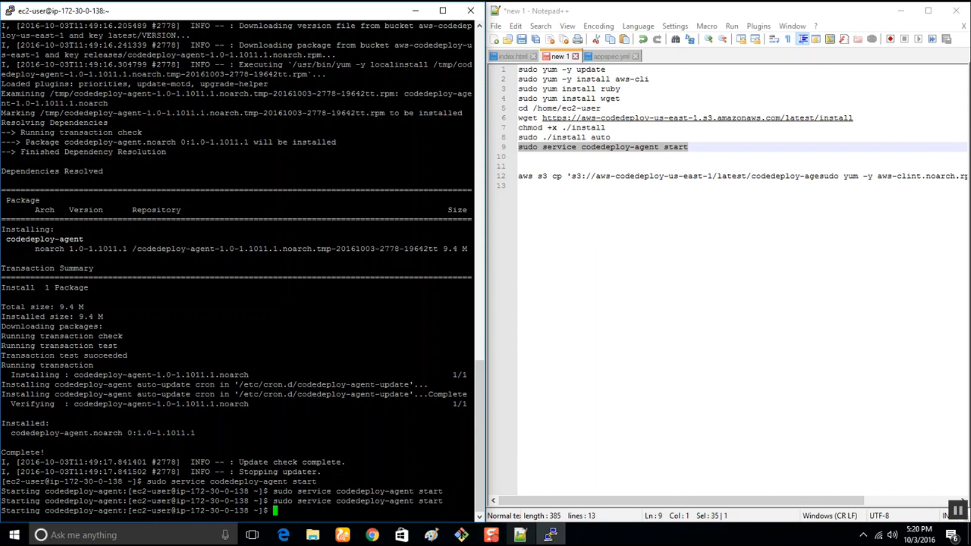
Check the agent by running "sudo service codedeploy-agent status" in PuTTY, then return to the Notepad++ command list.
key(shift+Insert)
key(BackSpace)
key(BackSpace)
key(BackSpace)
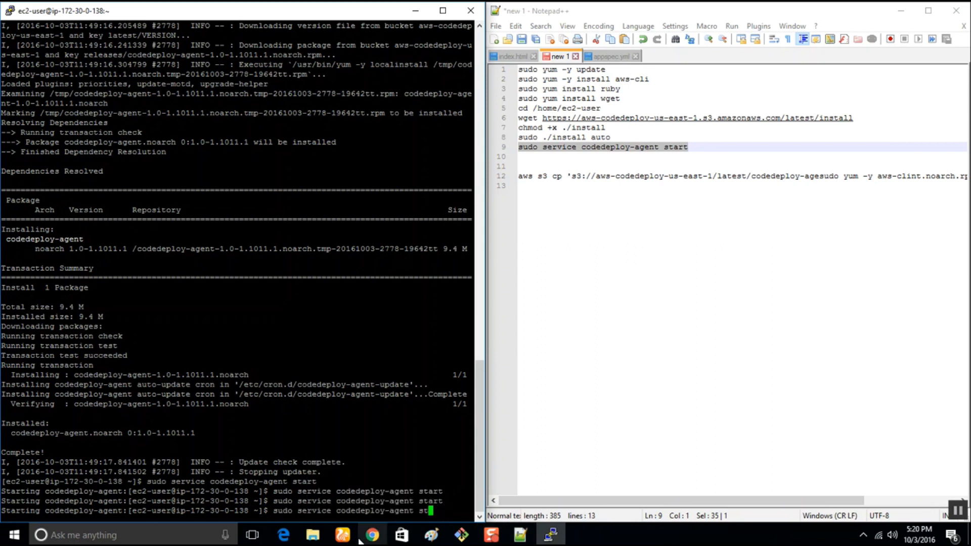
text(atus)
key(Return)
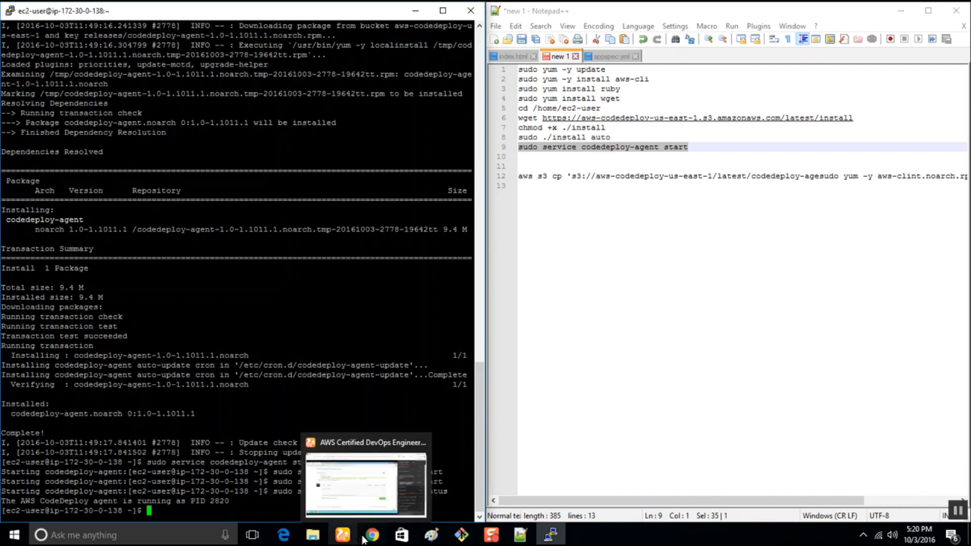
click(632, 162)
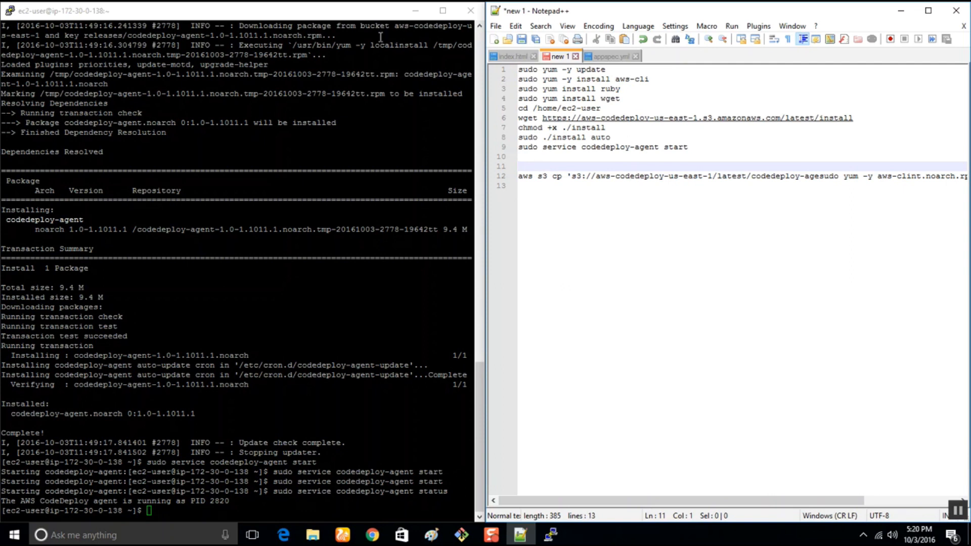
Close the finished PuTTY session, confirm the exit, and launch putty.exe again from the instances folder.
click(351, 24)
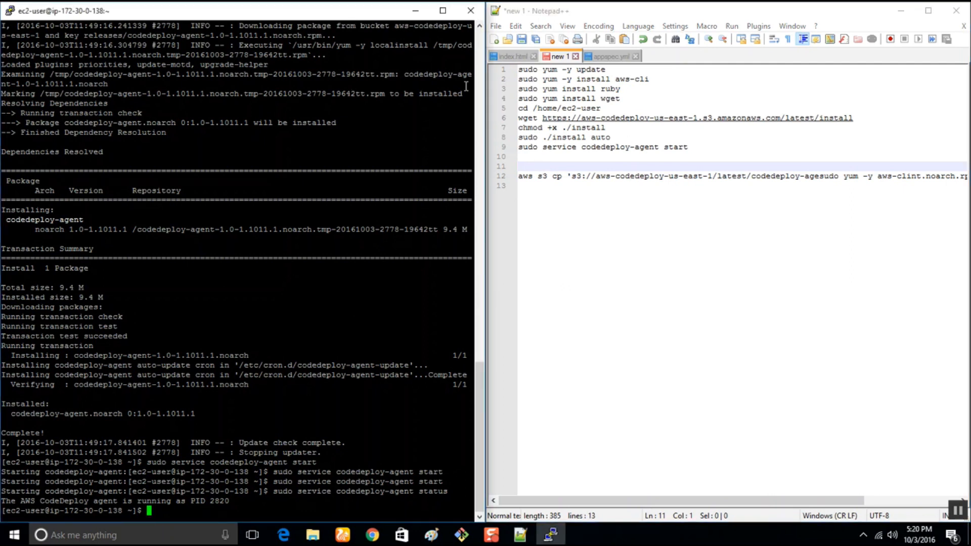
click(473, 19)
click(500, 316)
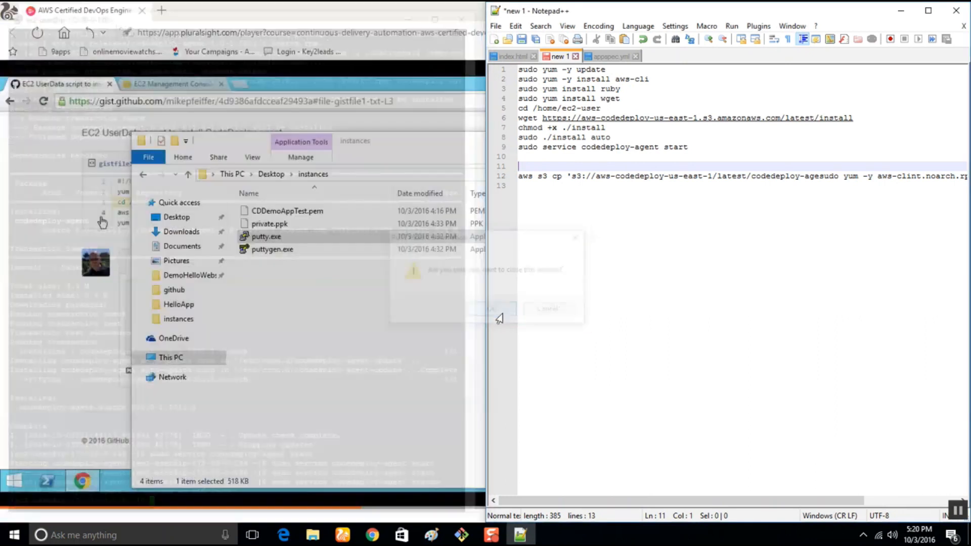
double_click(273, 242)
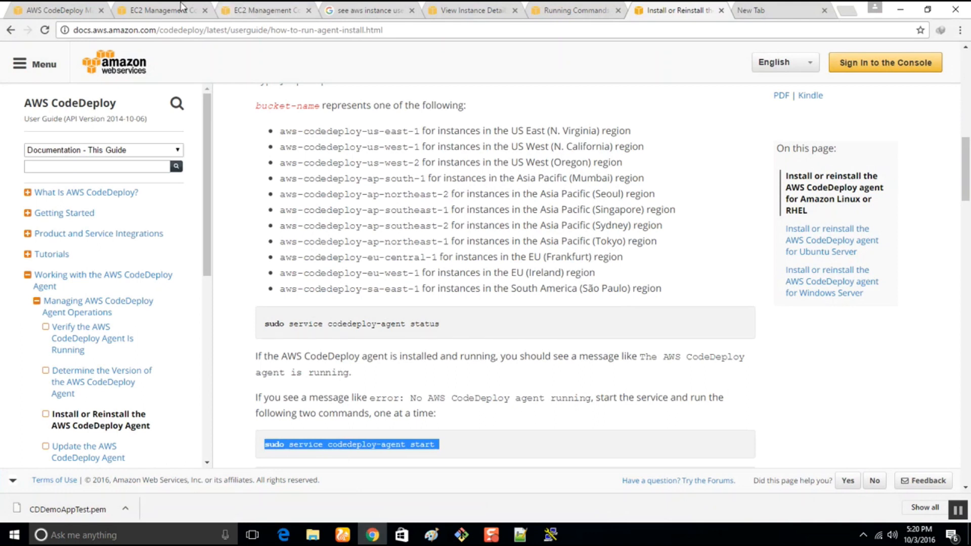
In Chrome's EC2 console, clear the instance filter, select only the CDDemoAppTest5 instance i-c47775f5, and copy its public DNS.
click(59, 9)
click(172, 6)
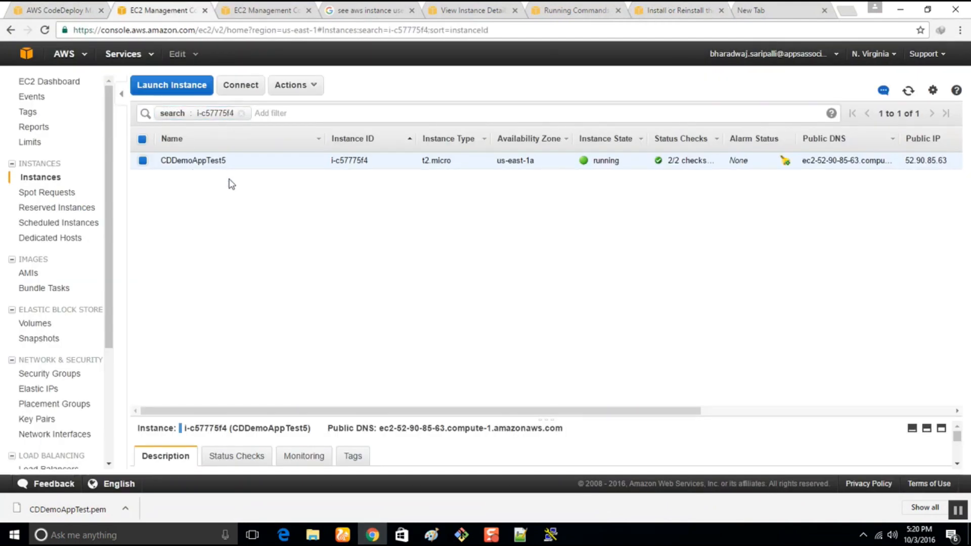
click(242, 113)
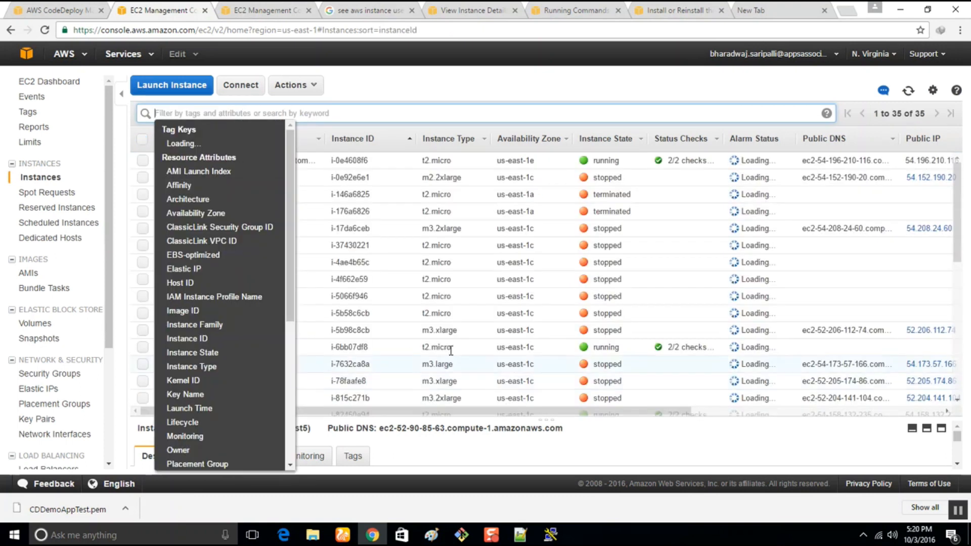
click(534, 87)
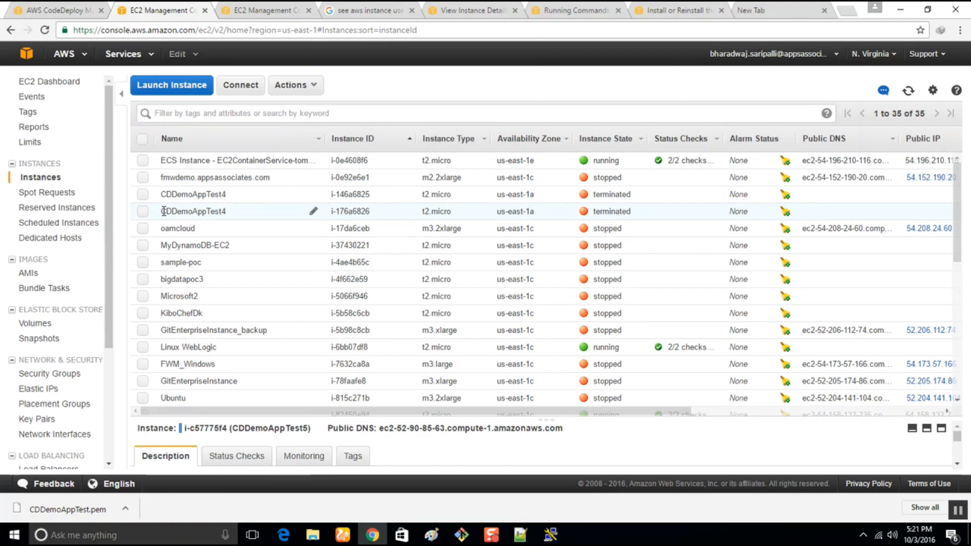
scroll(182, 360, down, 5)
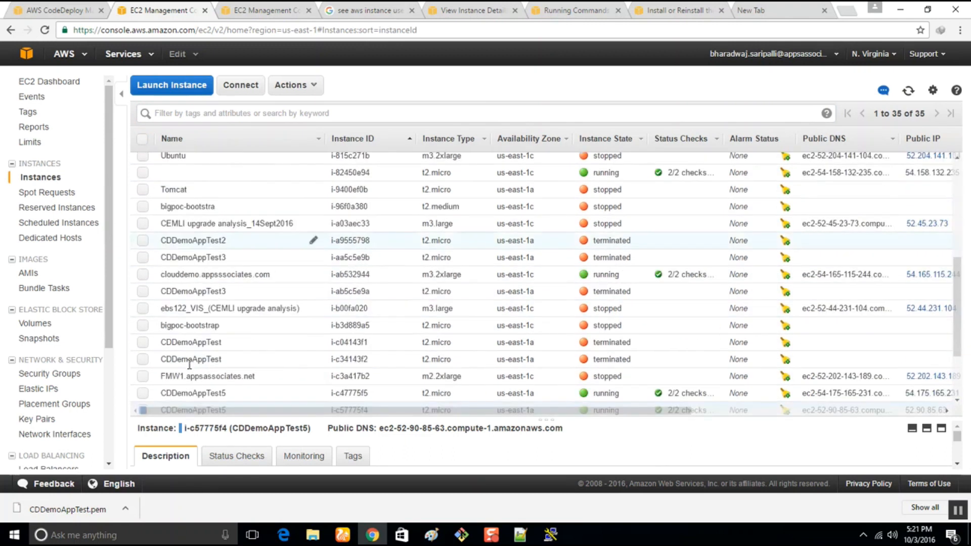
scroll(190, 364, down, 1)
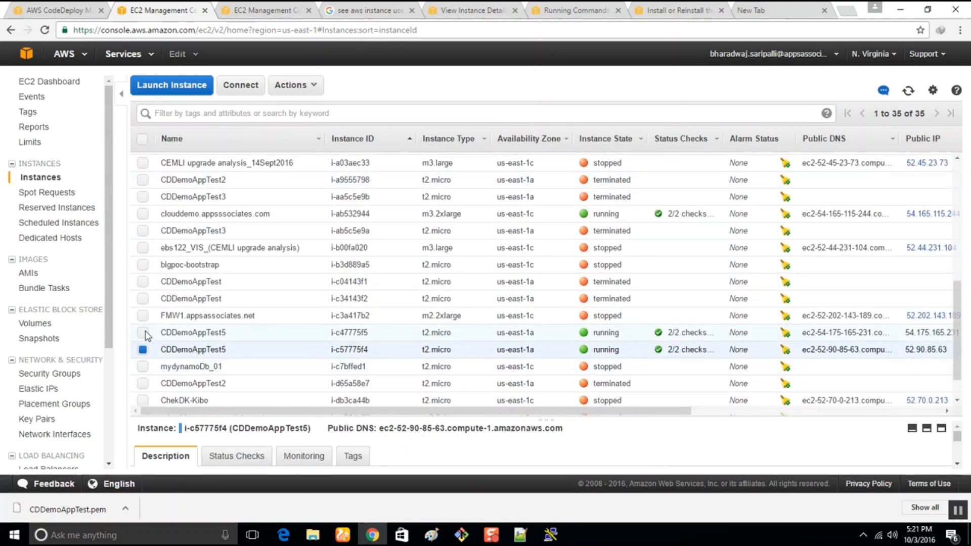
click(144, 333)
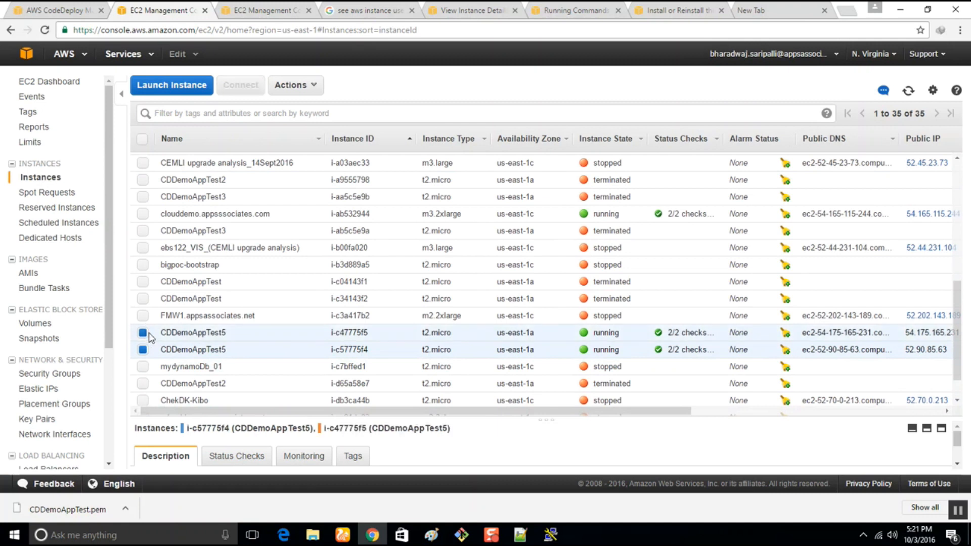
click(144, 349)
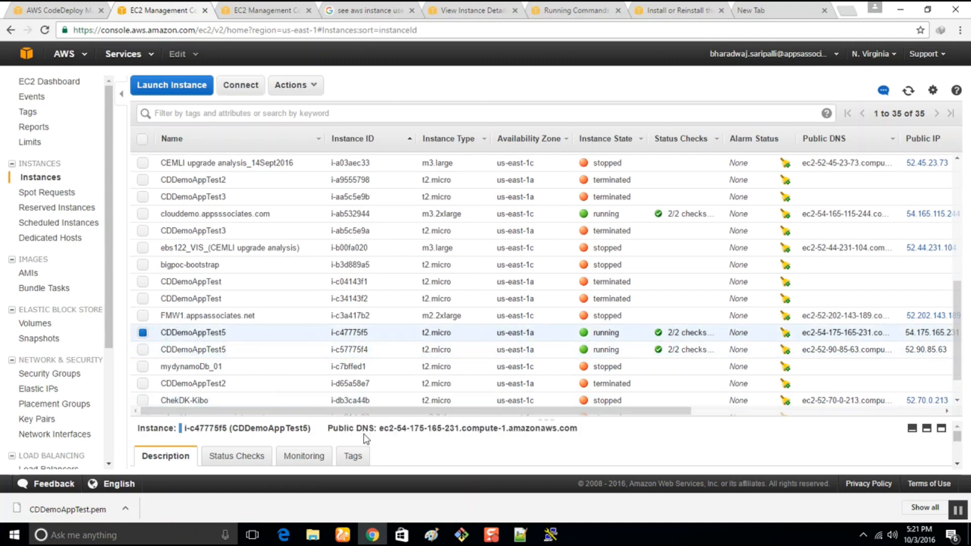
drag(380, 428, 589, 433)
key(ctrl+c)
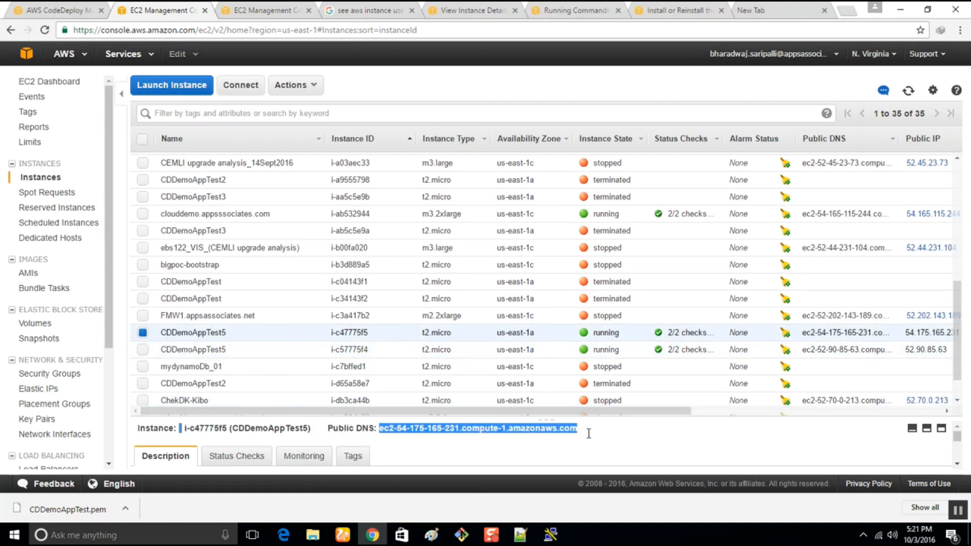
Switch to PuTTY and set the host name to user ec2-user at the copied address ec2-54-175-165-231.compute-1.amazonaws.com.
click(550, 535)
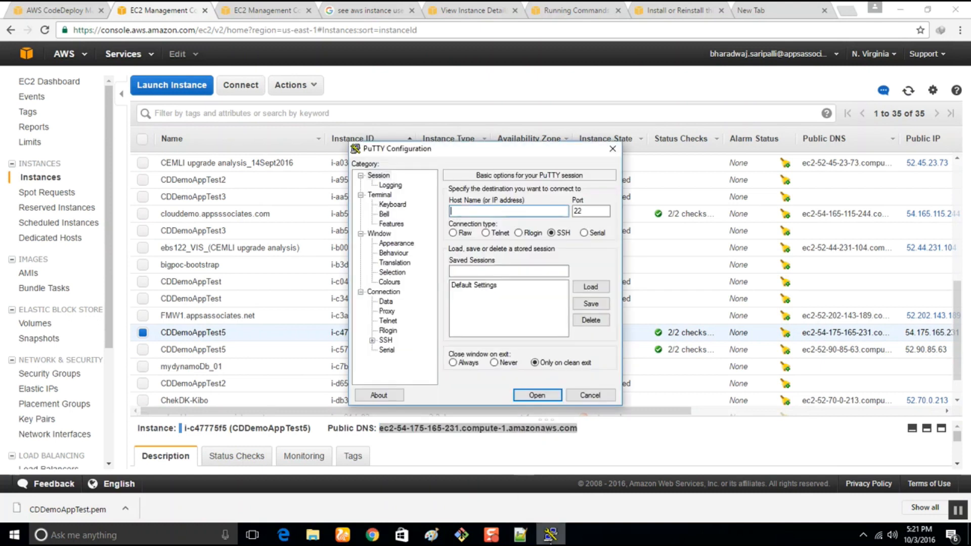
text(ec2-user@)
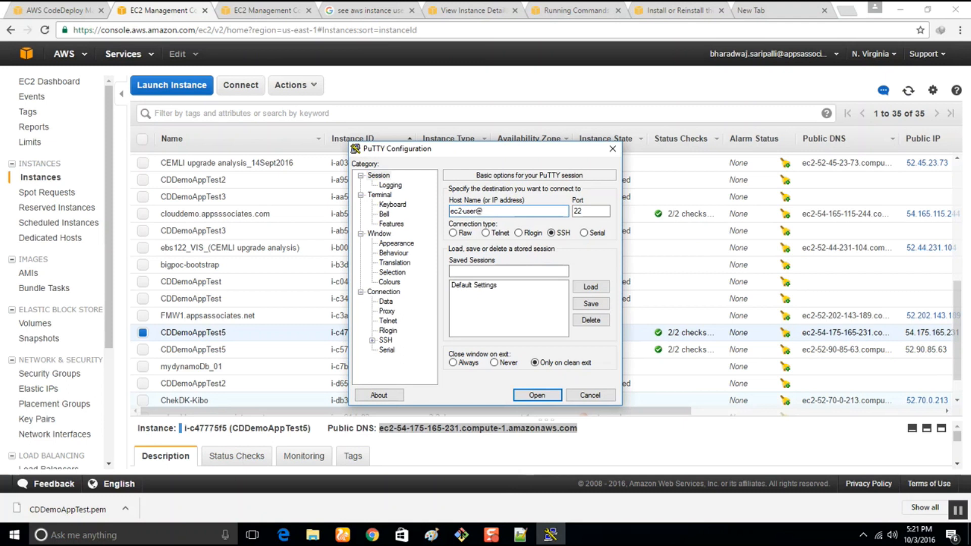
key(ctrl+v)
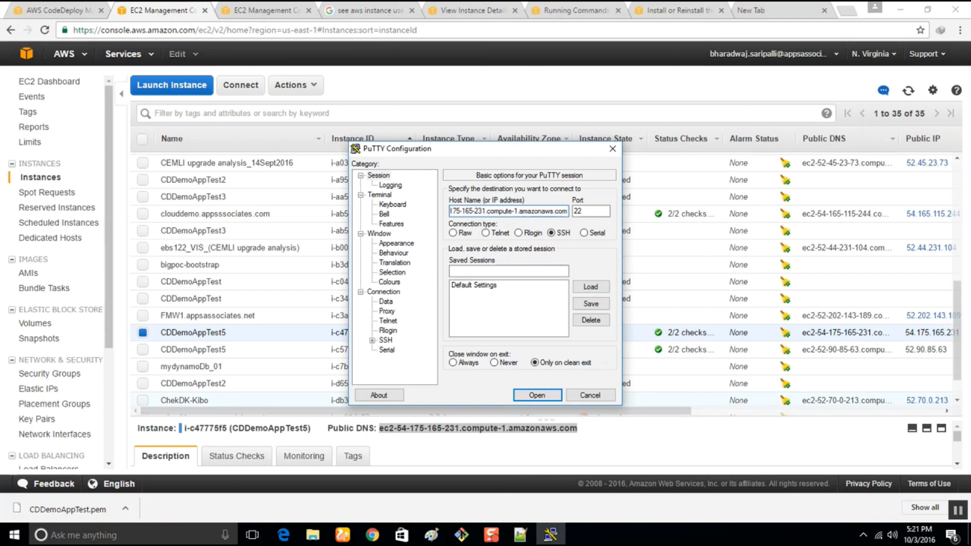
Choose private.ppk as the SSH authentication key, open the connection, and accept the server's host key.
click(373, 341)
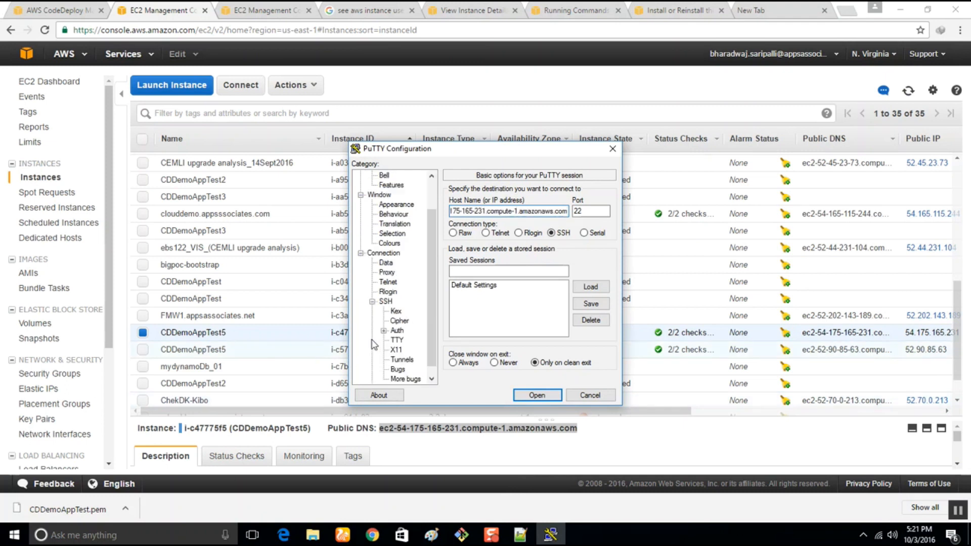
click(397, 331)
click(587, 310)
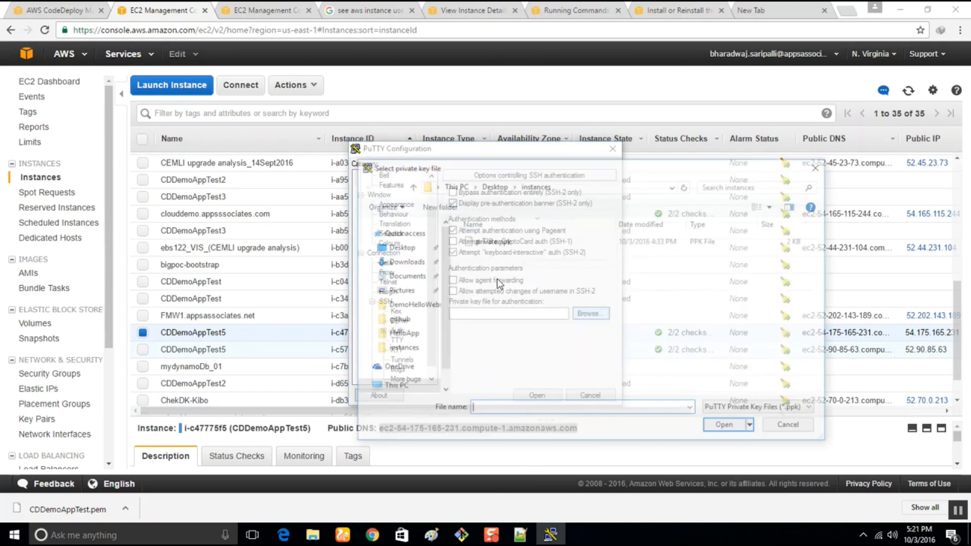
double_click(495, 248)
click(537, 395)
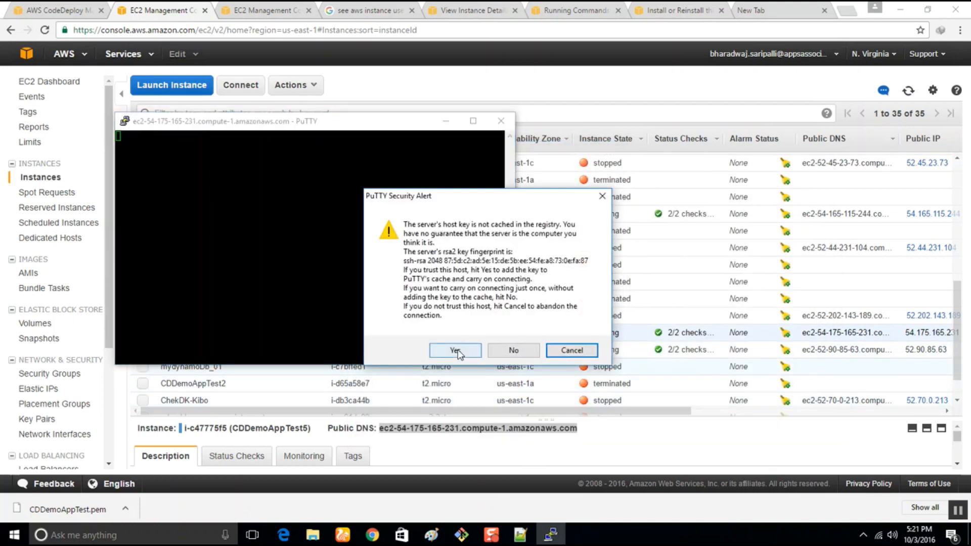
click(455, 349)
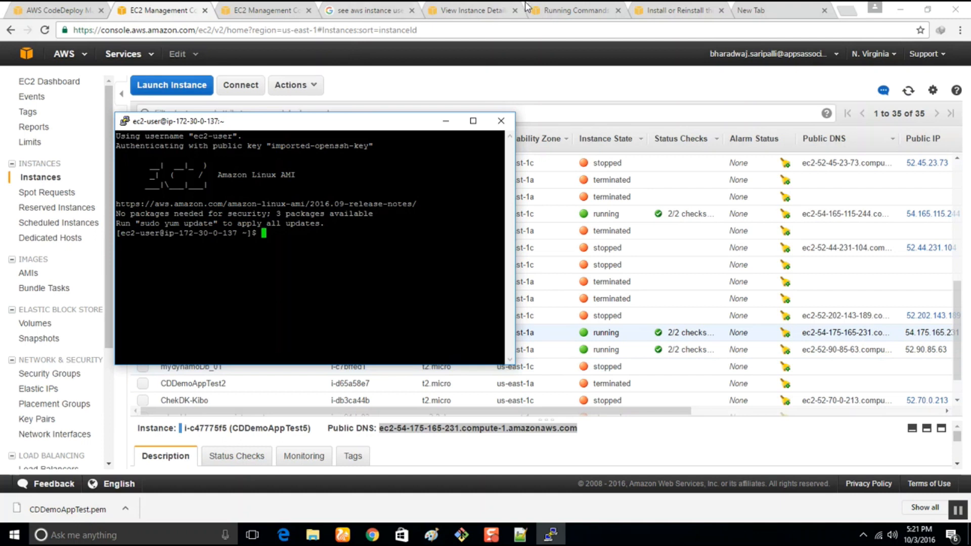
Copy "sudo service codedeploy-agent status" from the installation guide in Chrome and run it in the new PuTTY session.
click(272, 8)
click(676, 10)
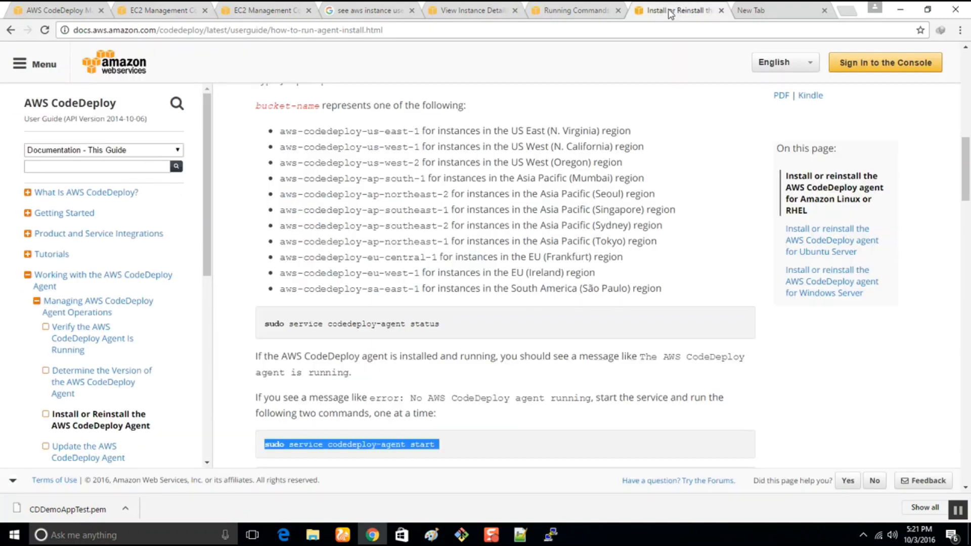
scroll(415, 458, down, 5)
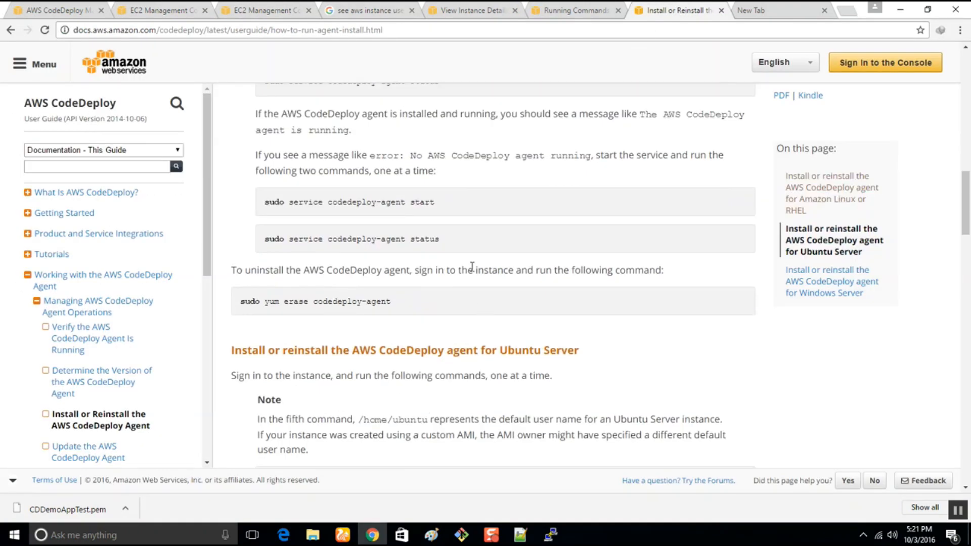
drag(444, 239, 240, 243)
key(super+c)
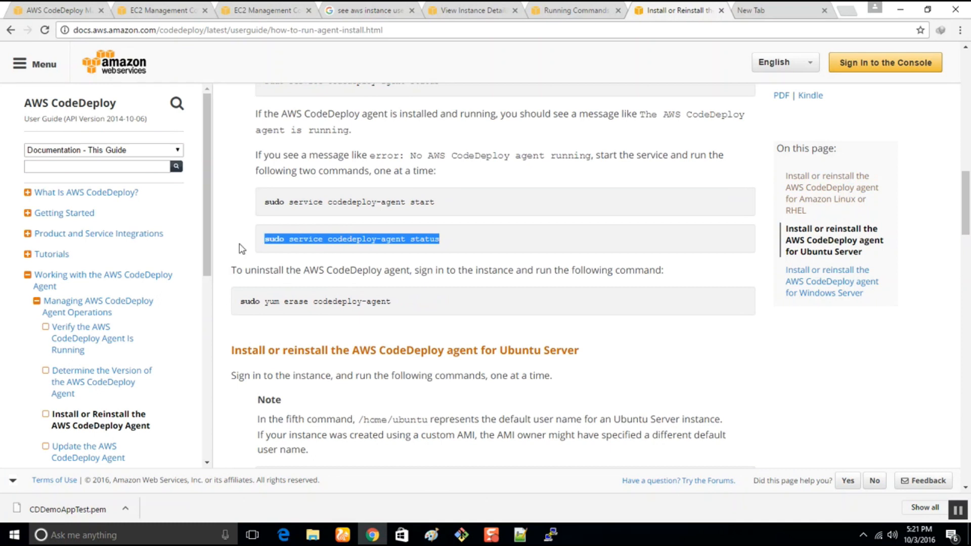
click(551, 534)
right_click(329, 309)
key(Return)
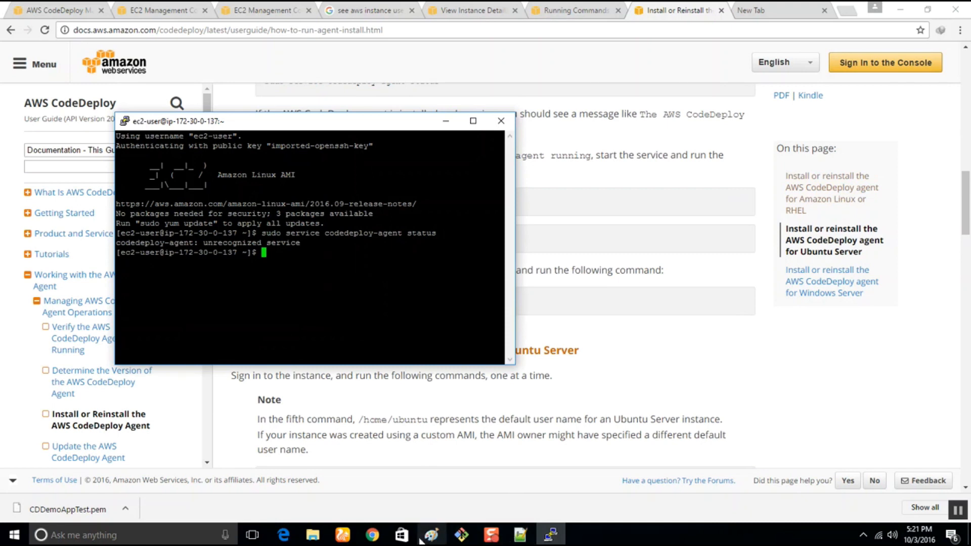
Copy "cd /home/ec2-user" from the Notepad++ command list and run it in the PuTTY session.
click(374, 538)
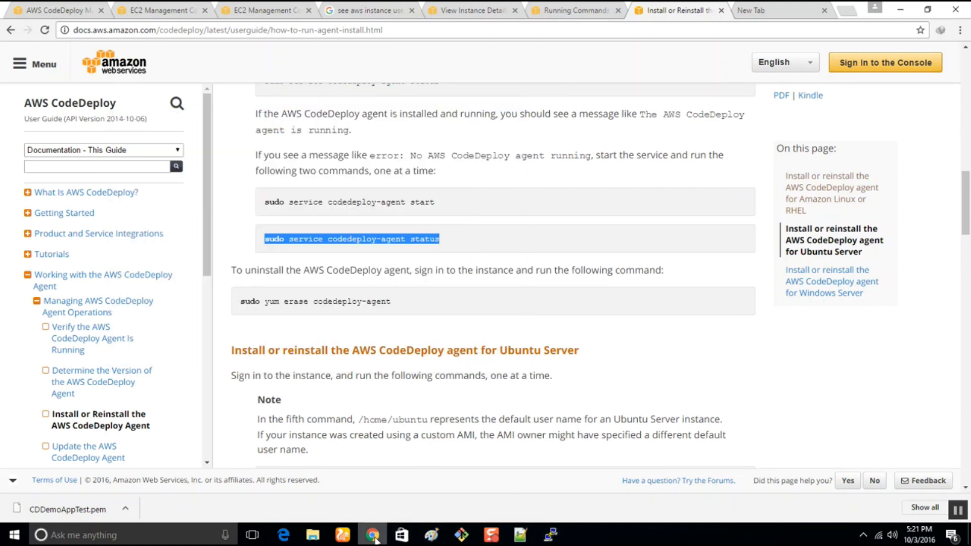
click(551, 534)
click(518, 537)
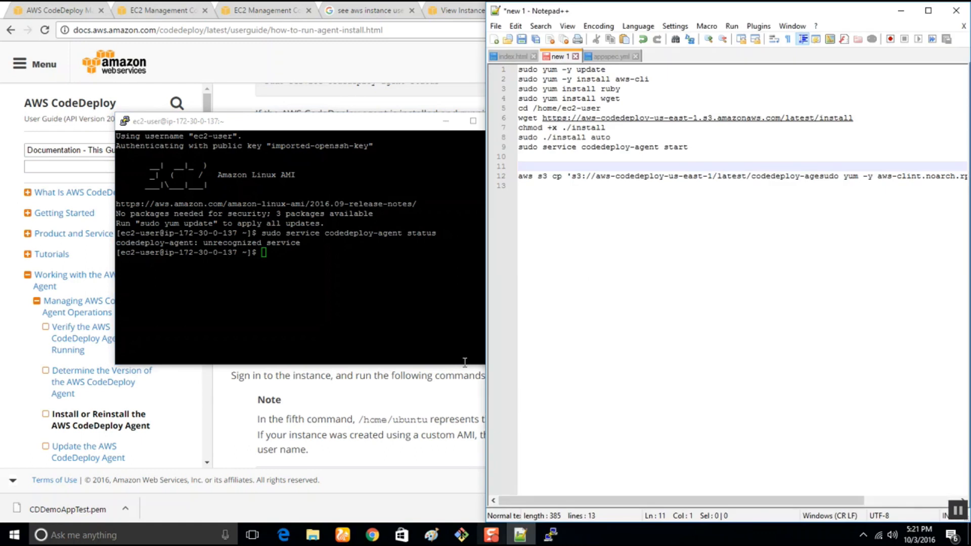
drag(602, 108, 481, 108)
key(super+c)
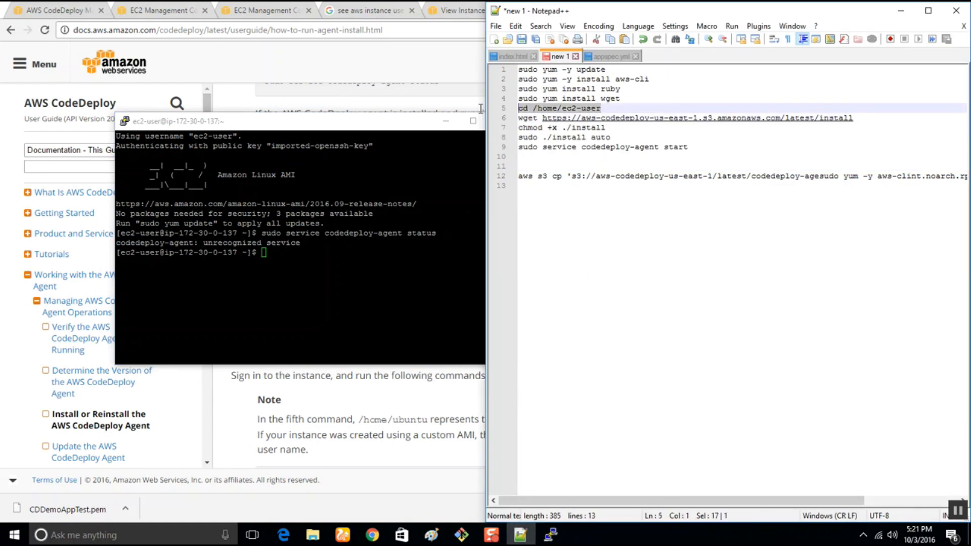
click(354, 261)
right_click(355, 261)
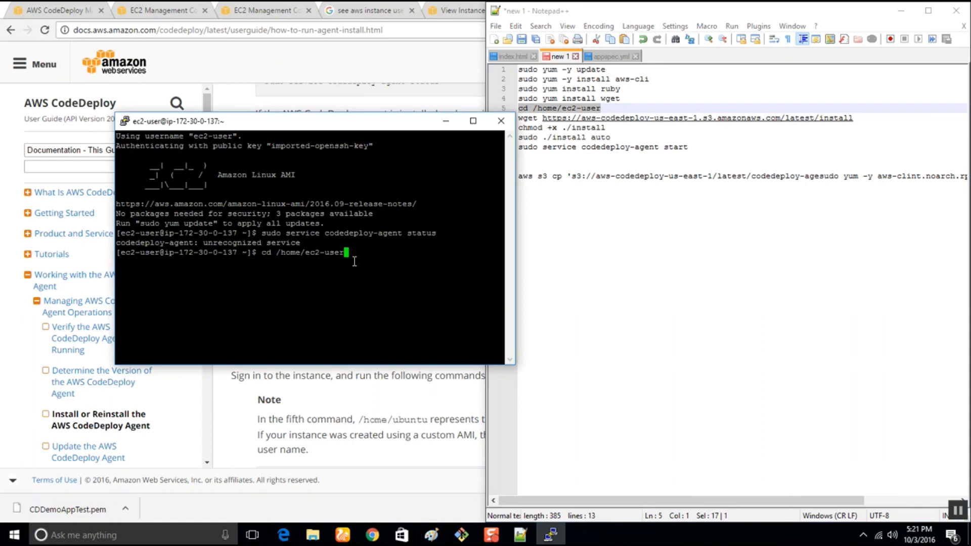
key(Return)
drag(867, 119, 498, 122)
key(super+c)
click(295, 273)
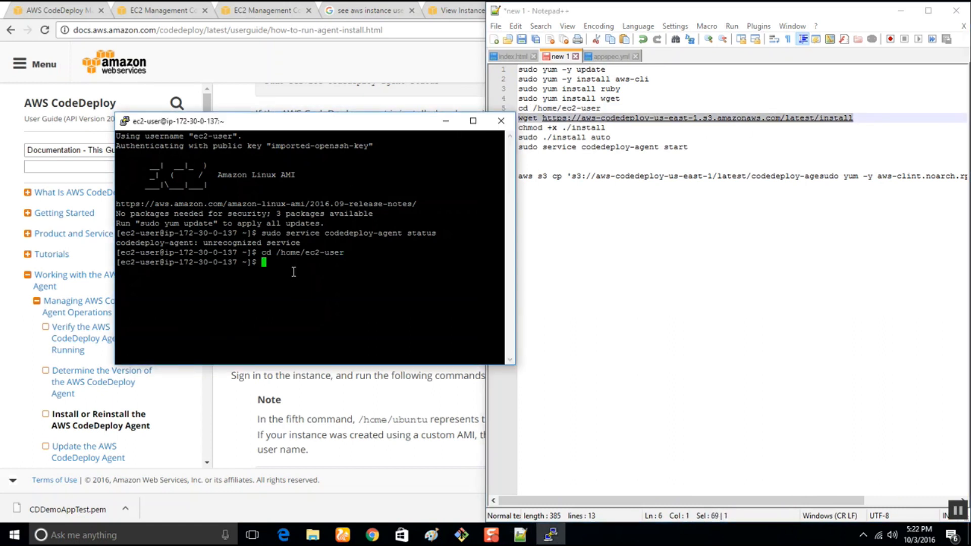
right_click(296, 273)
key(Return)
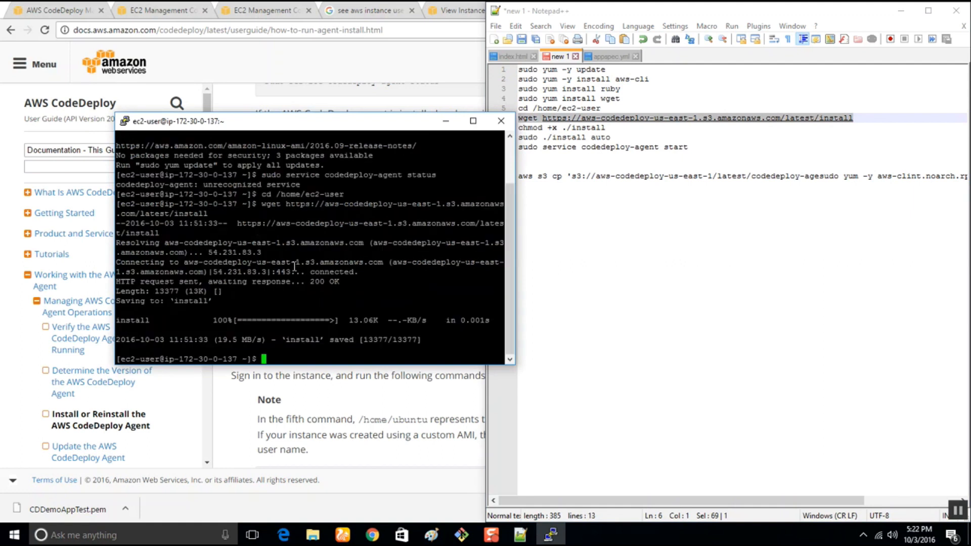
drag(616, 130, 483, 124)
key(super+c)
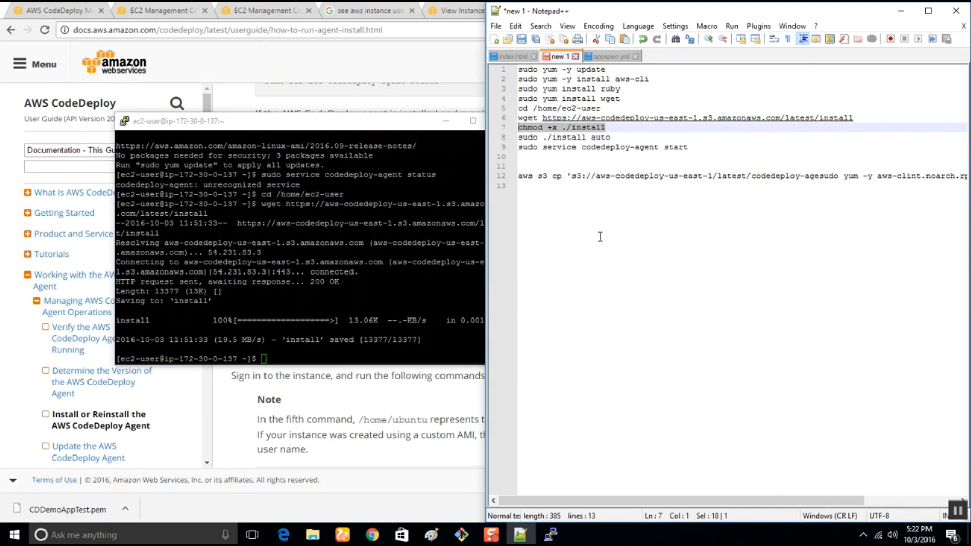
text(ls)
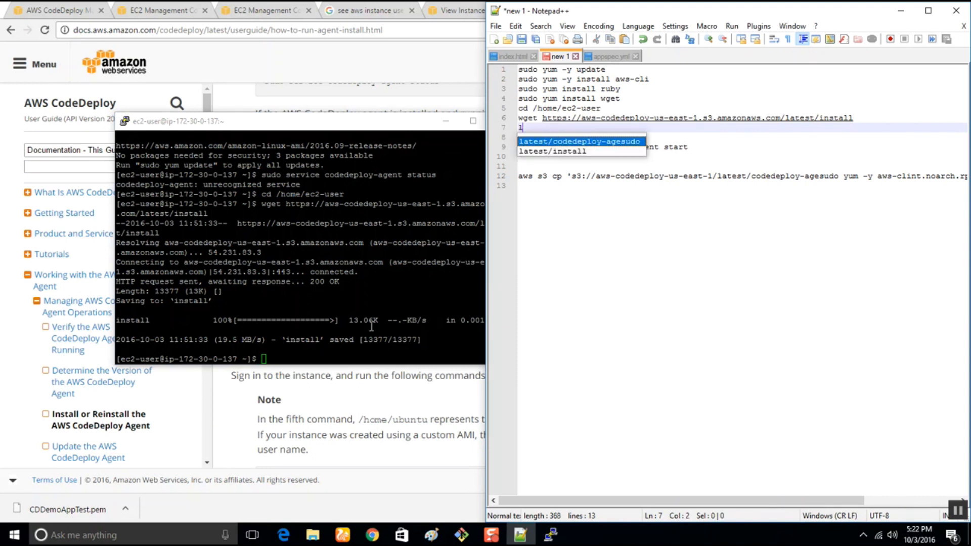
key(ctrl+z)
key(ctrl+z)
List the home directory with "ls" in PuTTY, and make the installer executable with the copied "chmod +x ./install".
click(288, 358)
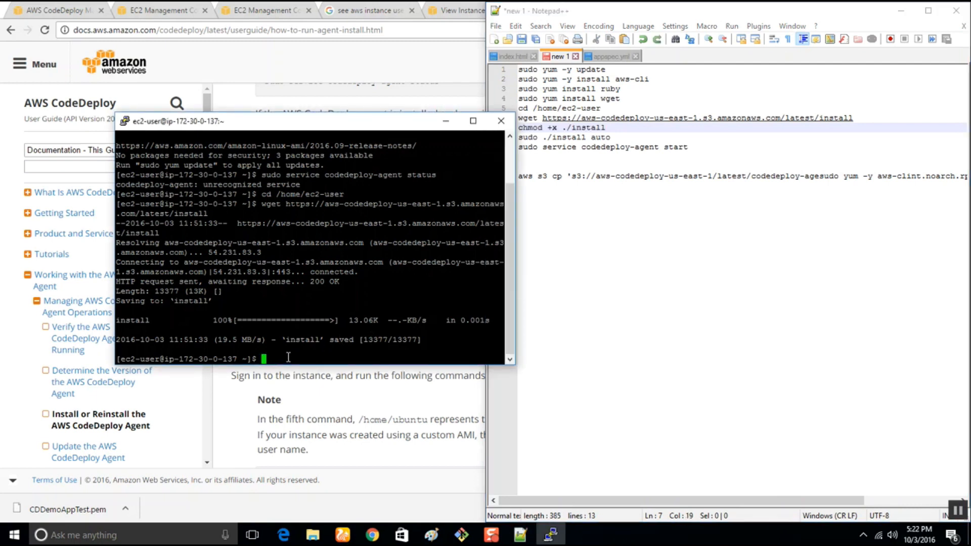
text(ls)
key(Return)
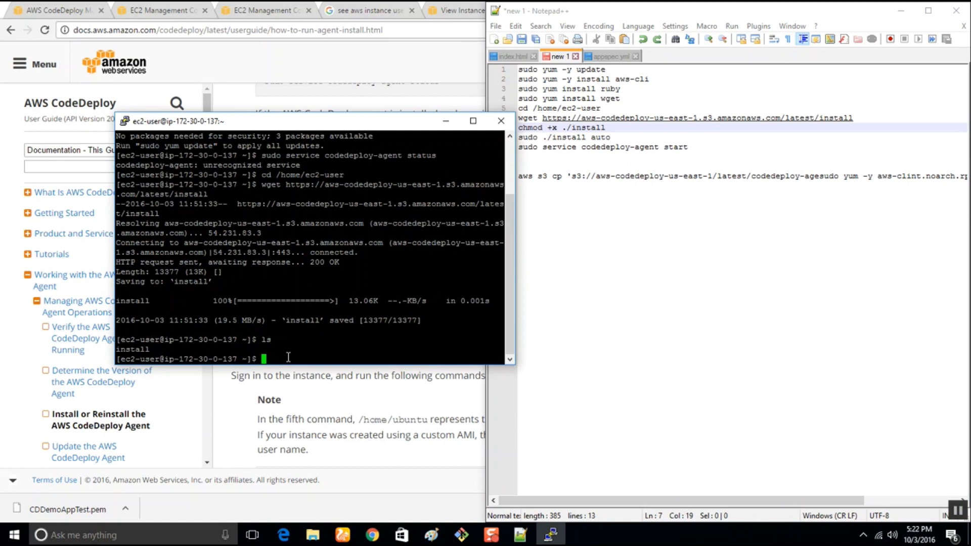
right_click(289, 358)
key(Return)
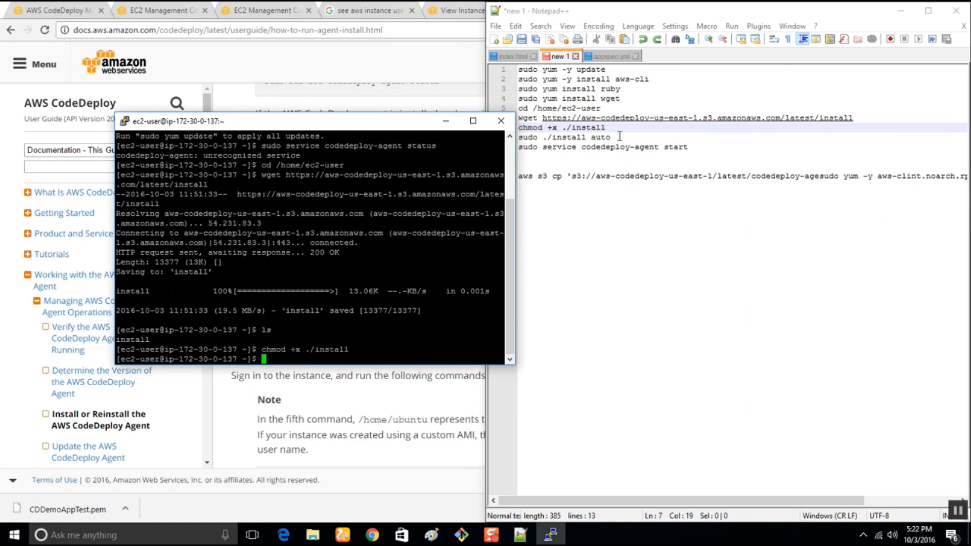
Copy "sudo ./install auto" from the Notepad++ list and run it in PuTTY to install the CodeDeploy agent on this instance.
drag(620, 136, 517, 137)
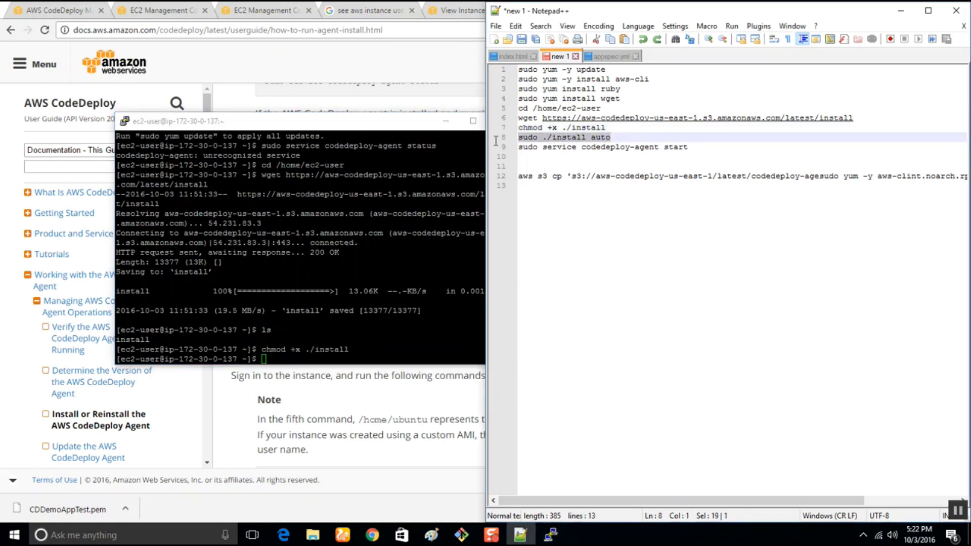
right_click(298, 354)
key(Return)
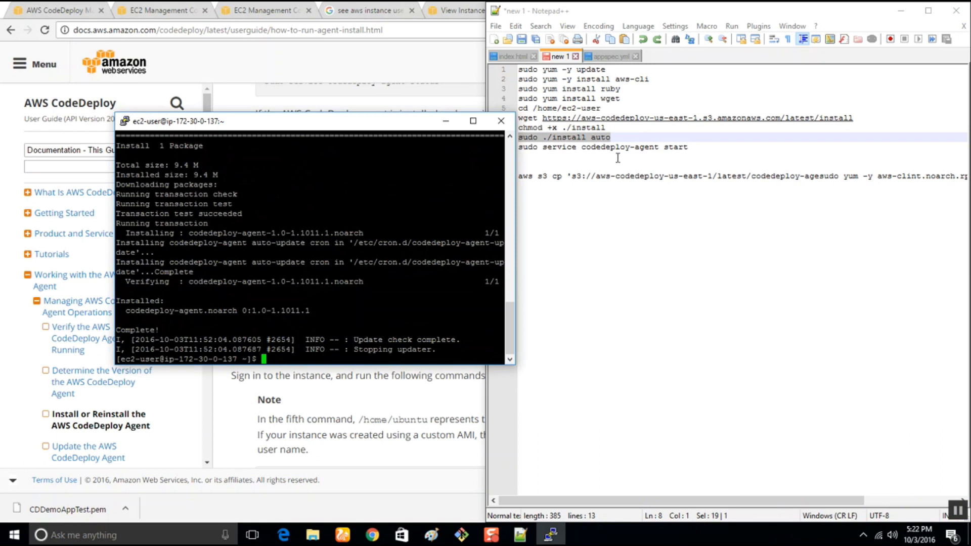
Copy "sudo service codedeploy-agent start" from the Notepad++ list, run it in PuTTY, and list the home directory with "ls".
drag(700, 147, 491, 152)
key(ctrl+c)
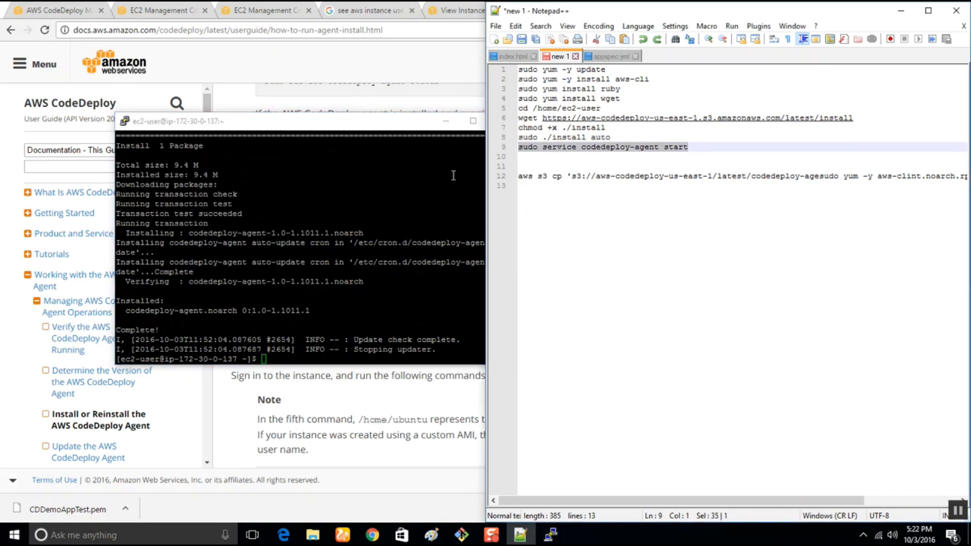
click(341, 307)
right_click(342, 307)
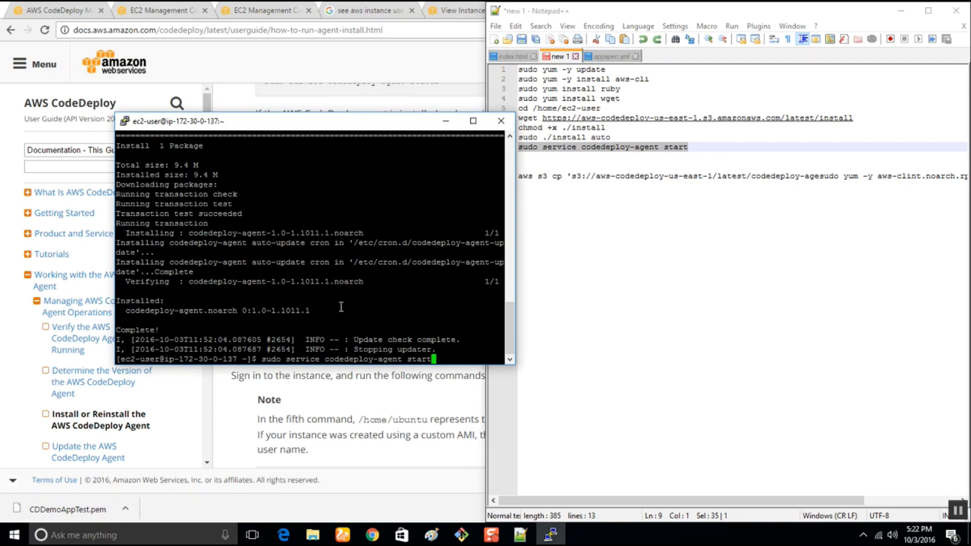
key(Return)
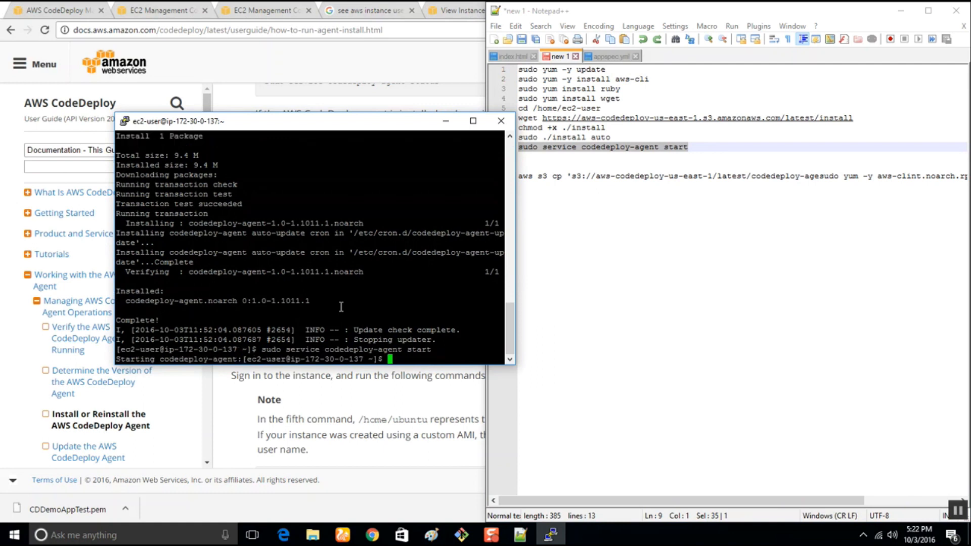
text(ls)
key(Return)
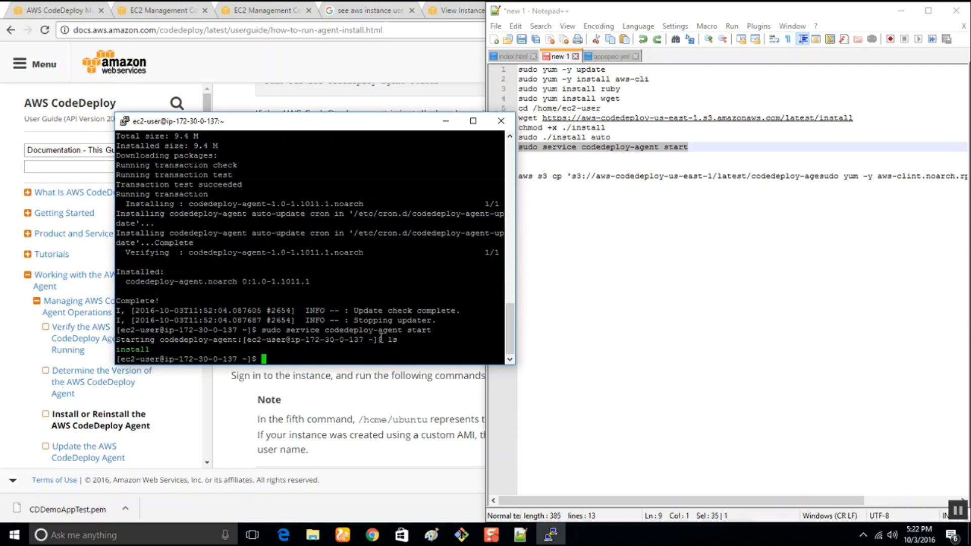
Clear the half-entered command and run "sudo service codedeploy-agent start" once more in the PuTTY session.
text(ls)
key(BackSpace)
key(BackSpace)
click(715, 148)
drag(715, 148, 516, 148)
click(317, 353)
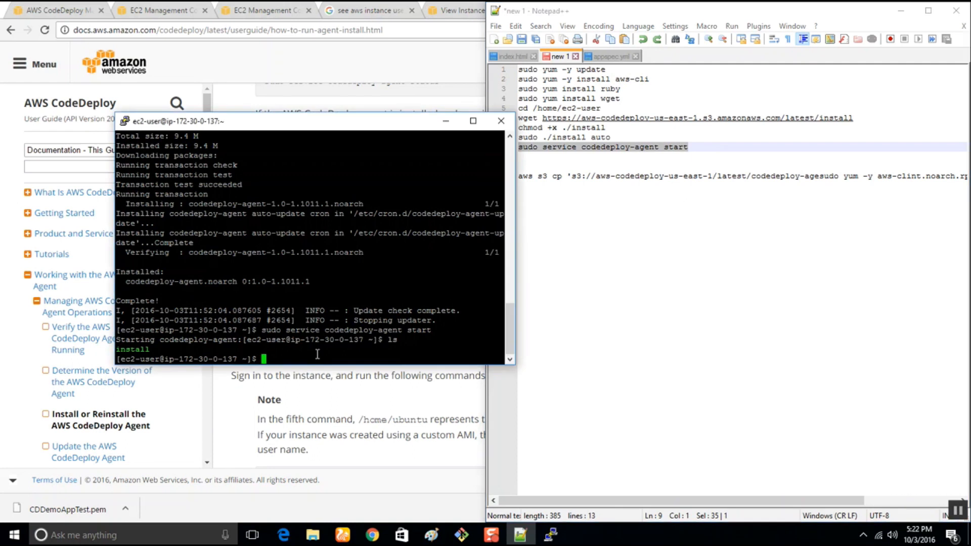
right_click(317, 354)
key(Return)
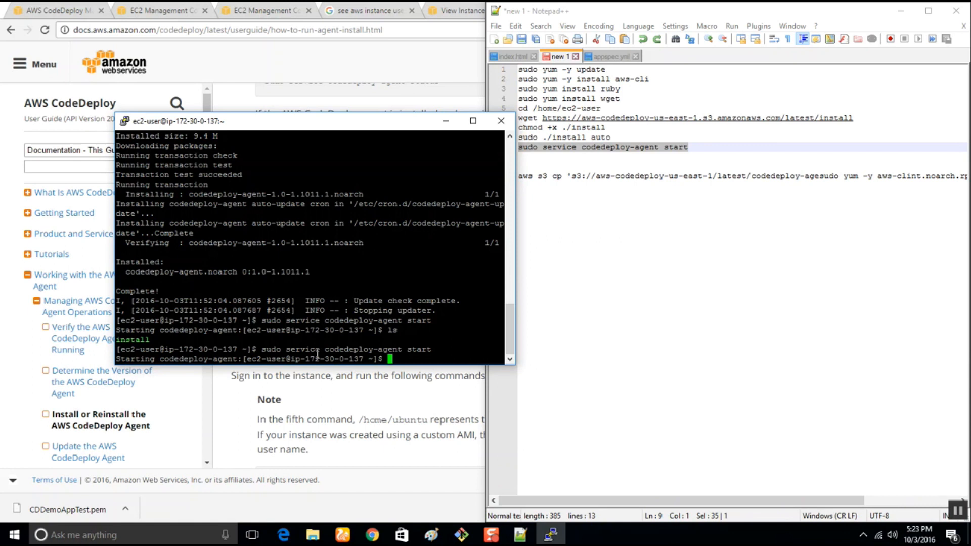
Check the agent with "sudo service codedeploy-agent status" and close the PuTTY session.
right_click(318, 354)
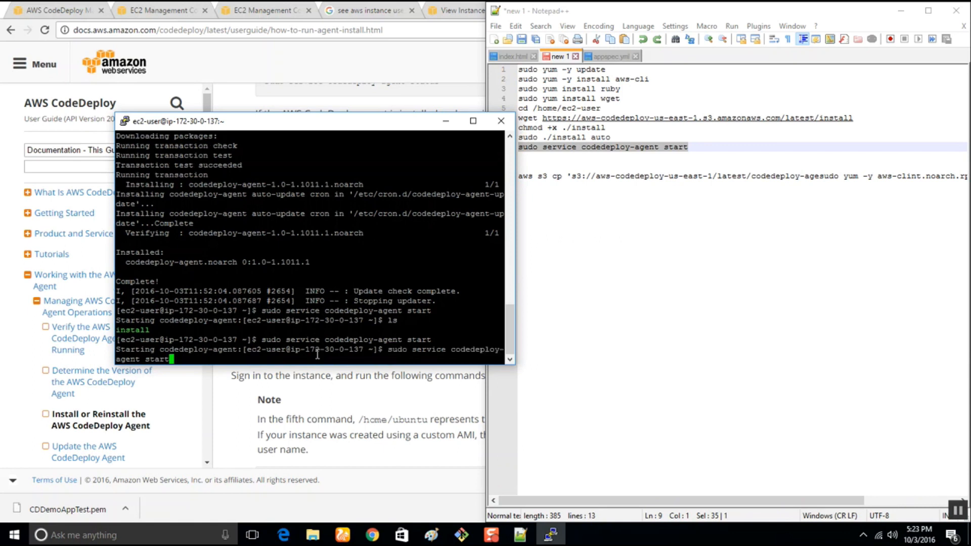
key(BackSpace)
key(BackSpace)
text(tus)
key(Return)
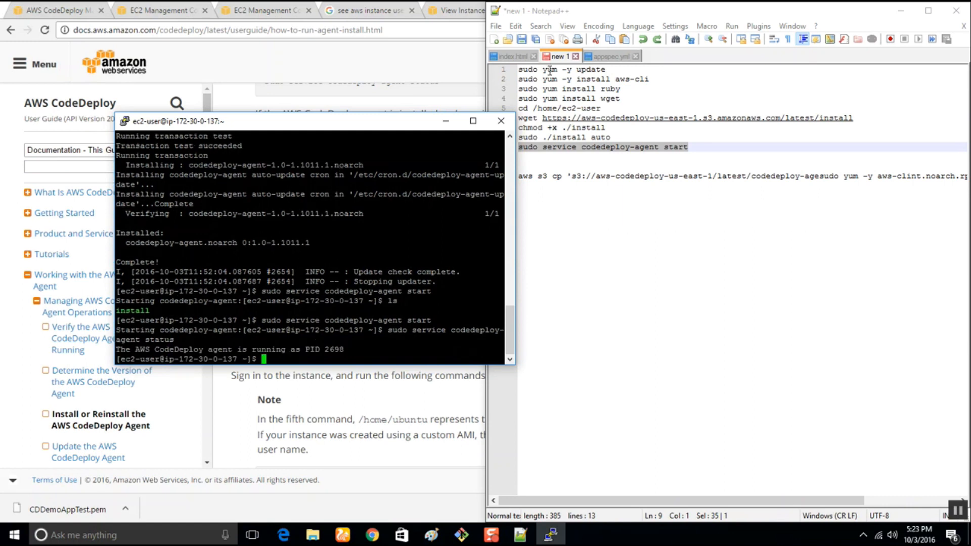
click(501, 122)
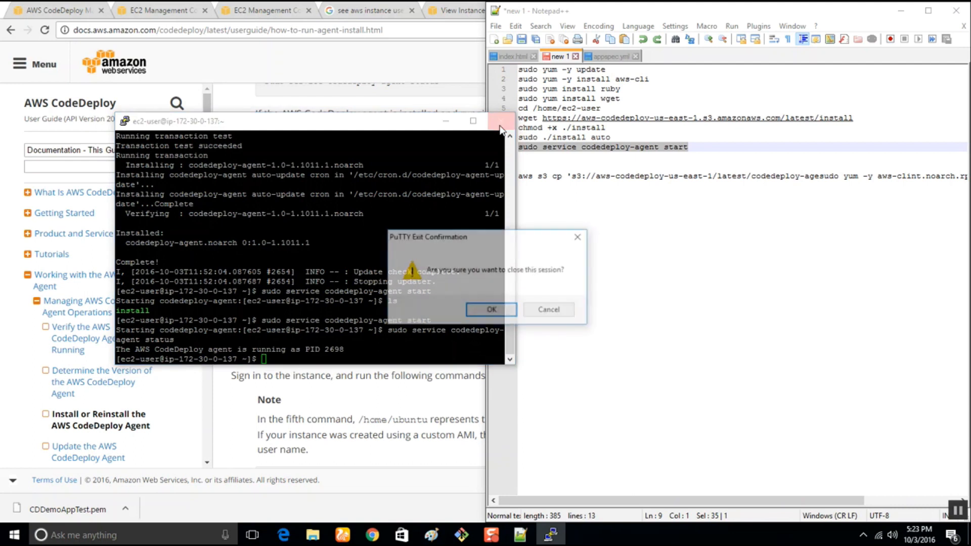
click(490, 310)
Return to the CDDemoAppTest application in the CodeDeploy console and open the deployment group CDDemoAppTestGRP for editing.
click(236, 8)
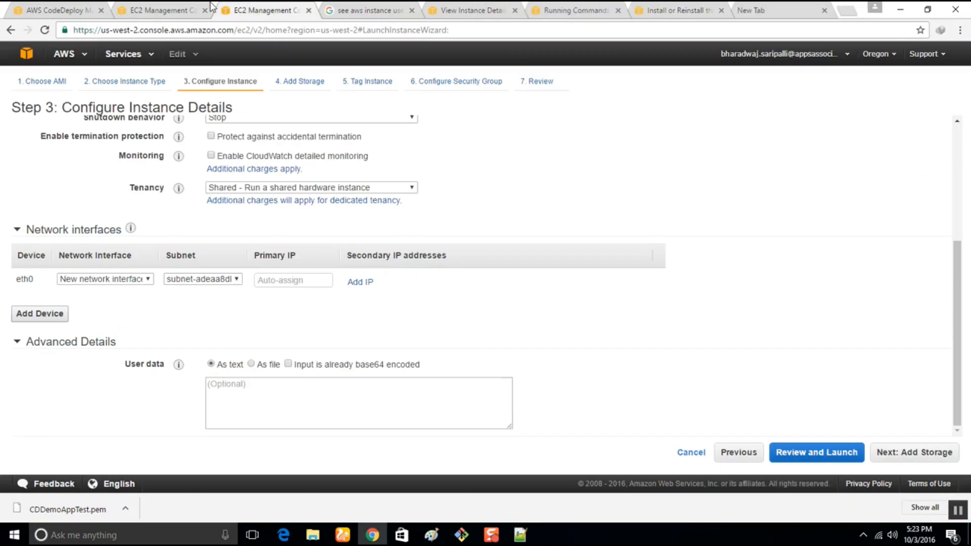
click(172, 8)
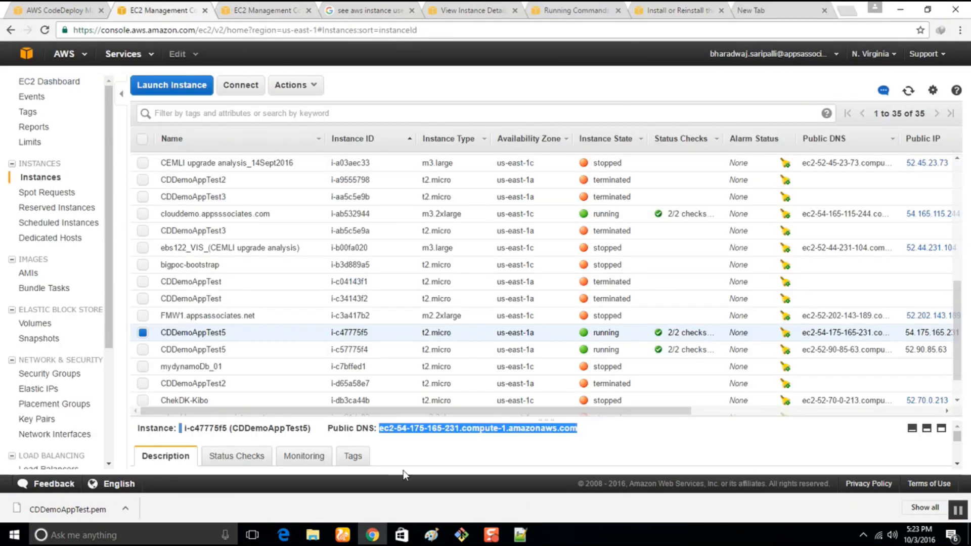
click(430, 435)
click(56, 9)
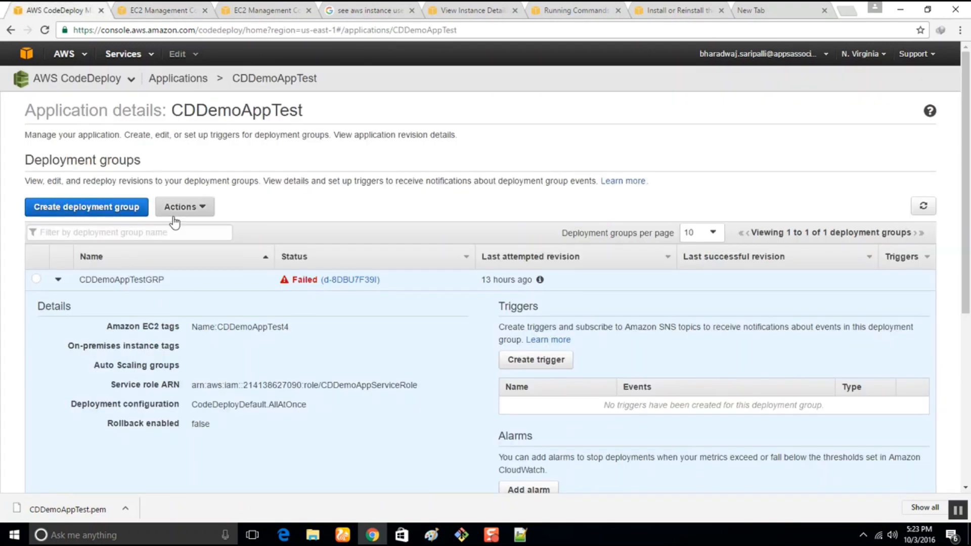
click(195, 218)
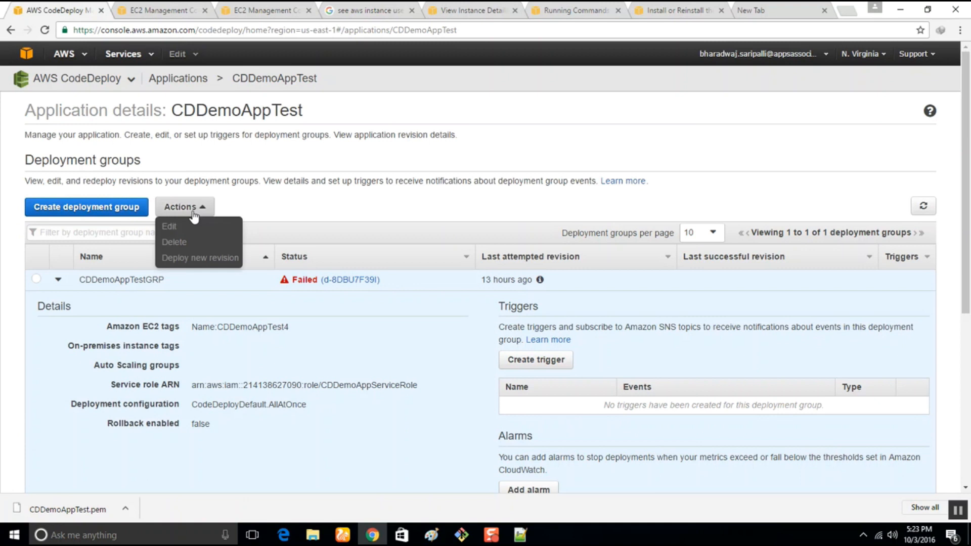
click(373, 316)
click(36, 279)
click(196, 221)
click(196, 227)
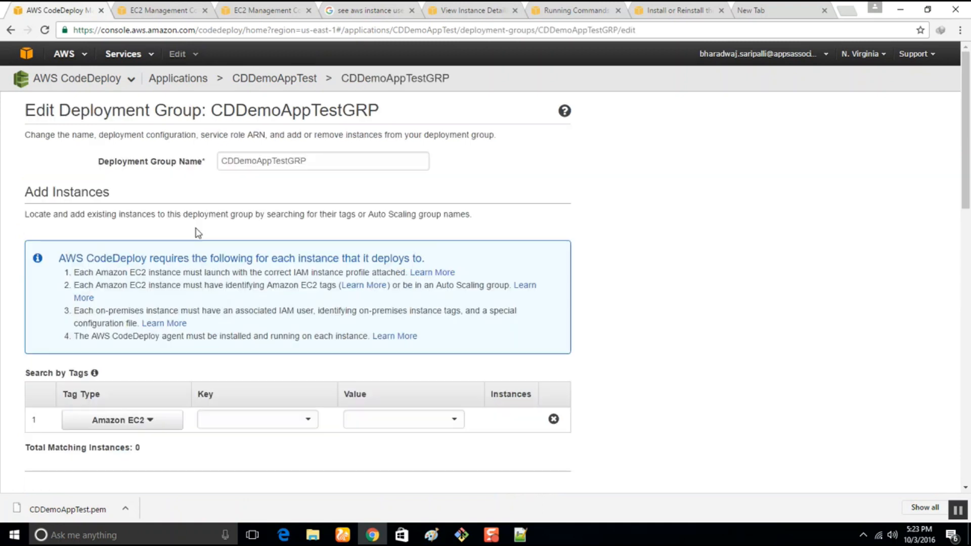
Set the value of the deployment group's first Amazon EC2 Name tag to CDDemoAppTest5.
click(416, 420)
key(Delete)
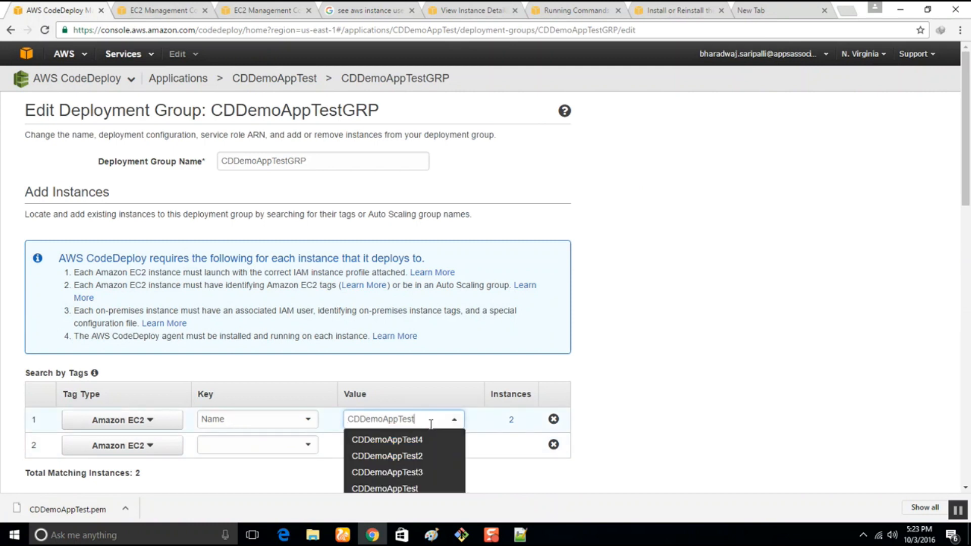
text(5)
click(429, 443)
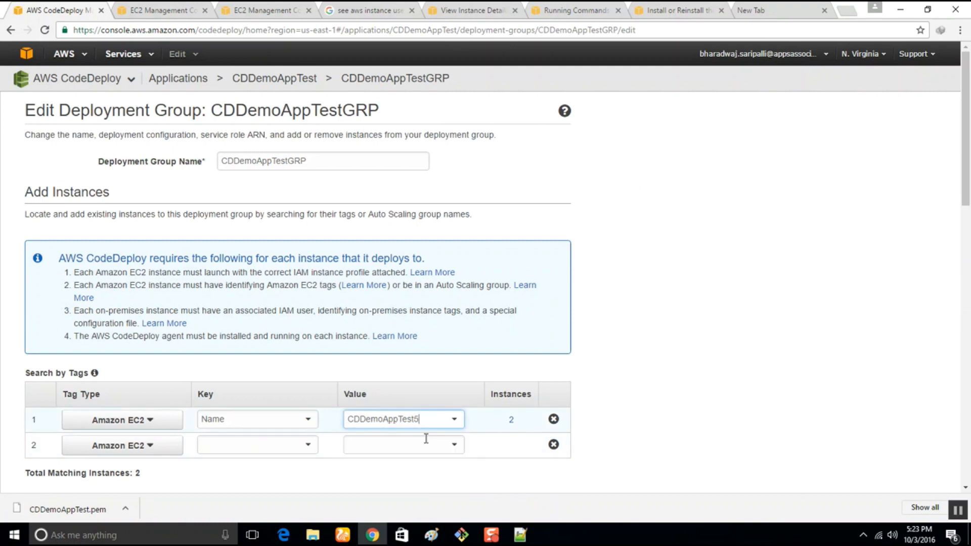
Set the deployment config to CodeDeployDefault.AllAtOnce and save the deployment group.
scroll(659, 410, down, 7)
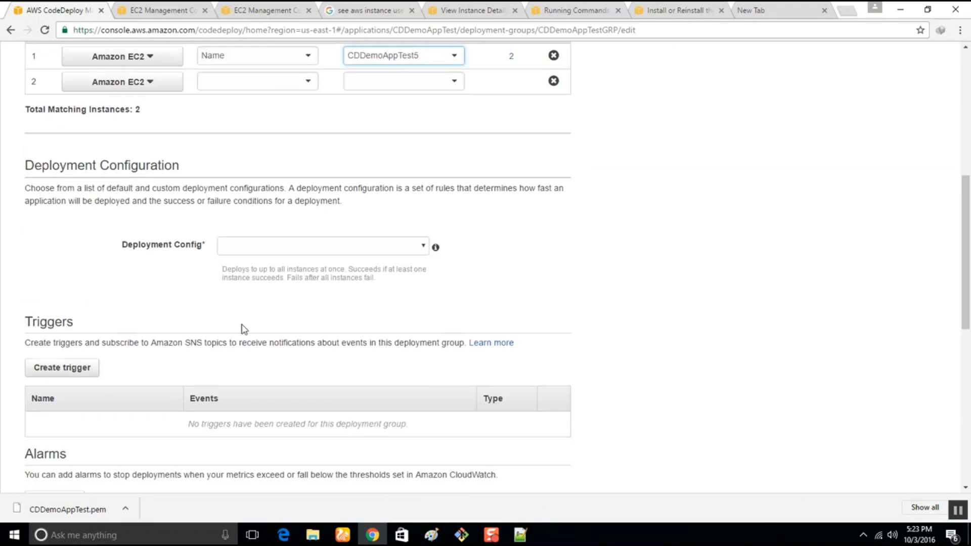
click(310, 247)
click(305, 262)
click(314, 251)
click(314, 269)
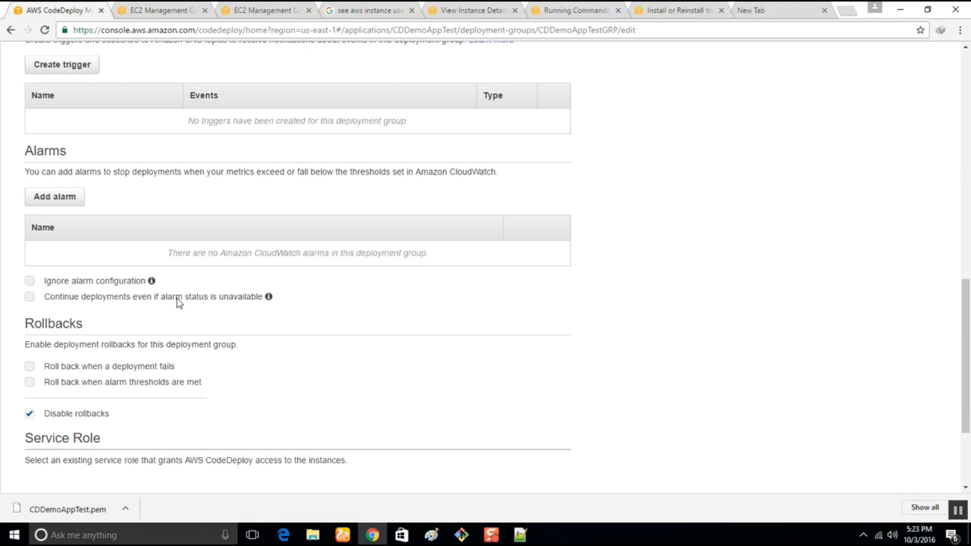
scroll(177, 302, down, 3)
click(549, 418)
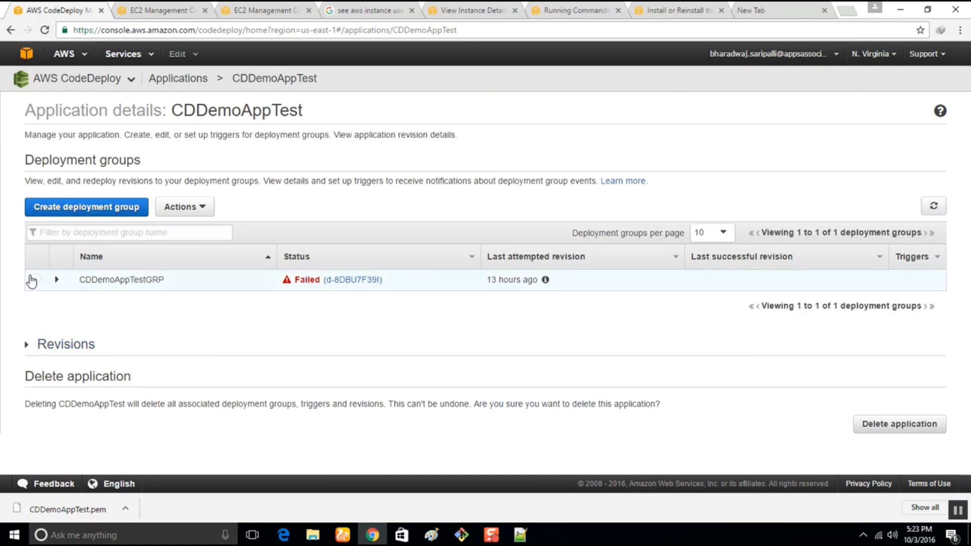
Close the browser pages for EC2, the Google search and the AWS documentation that are no longer needed.
click(147, 8)
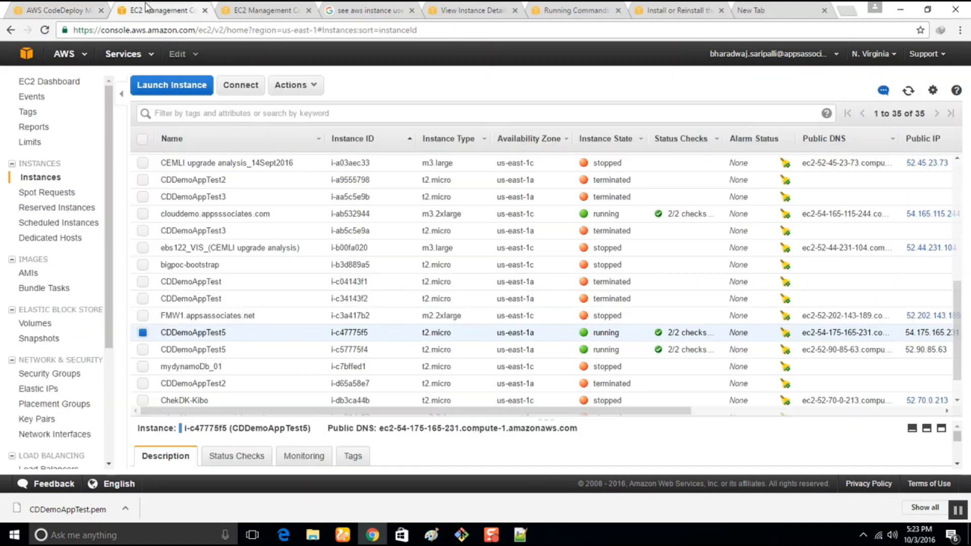
click(204, 10)
click(204, 10)
click(204, 10)
click(205, 10)
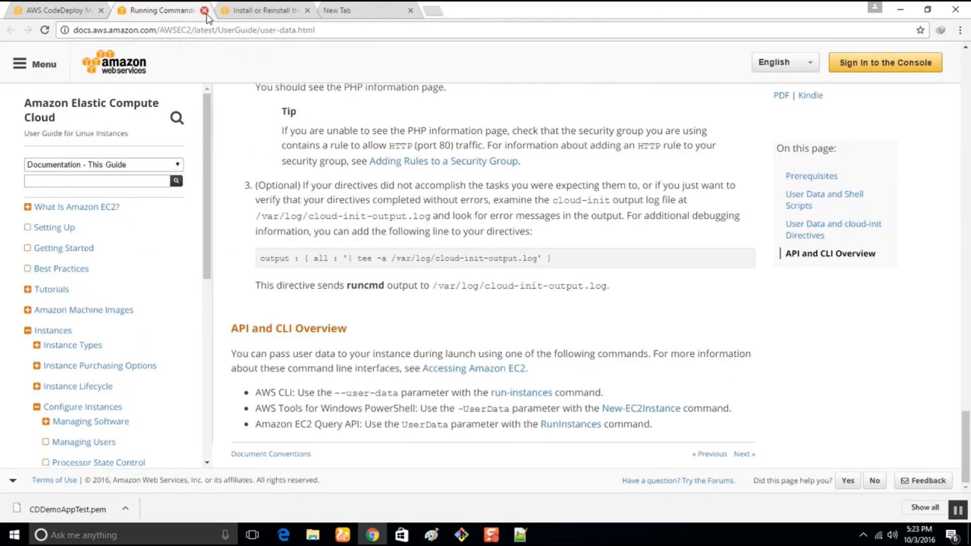
click(204, 10)
click(205, 11)
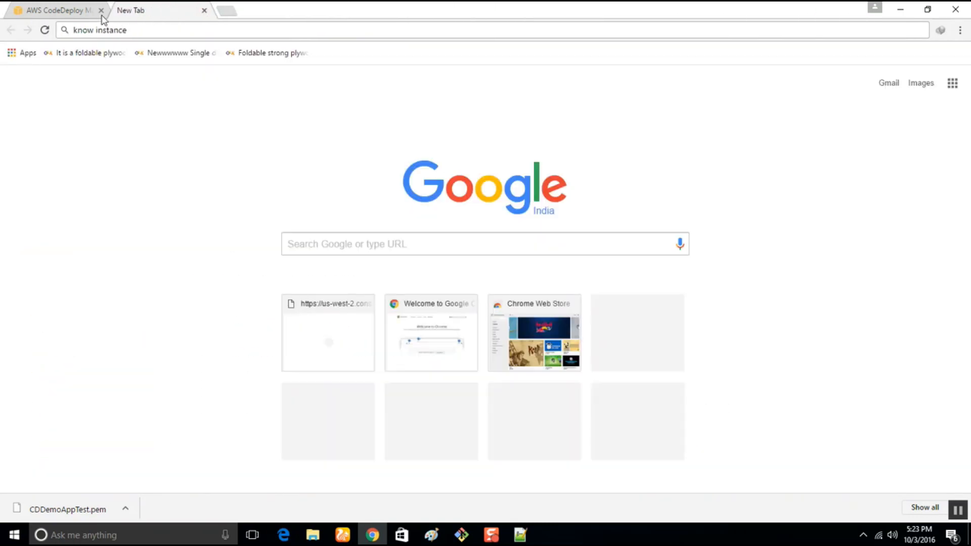
Open the CodePipeline service from the AWS developer tools in a new browser tab and show the CPDemoAppTEST pipeline.
click(71, 10)
click(123, 54)
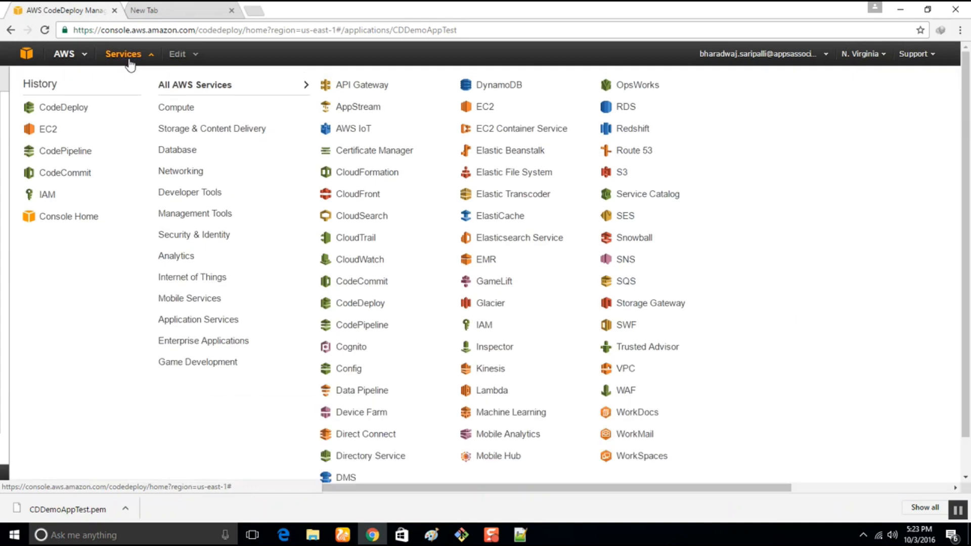
mouse_move(169, 150)
mouse_move(175, 191)
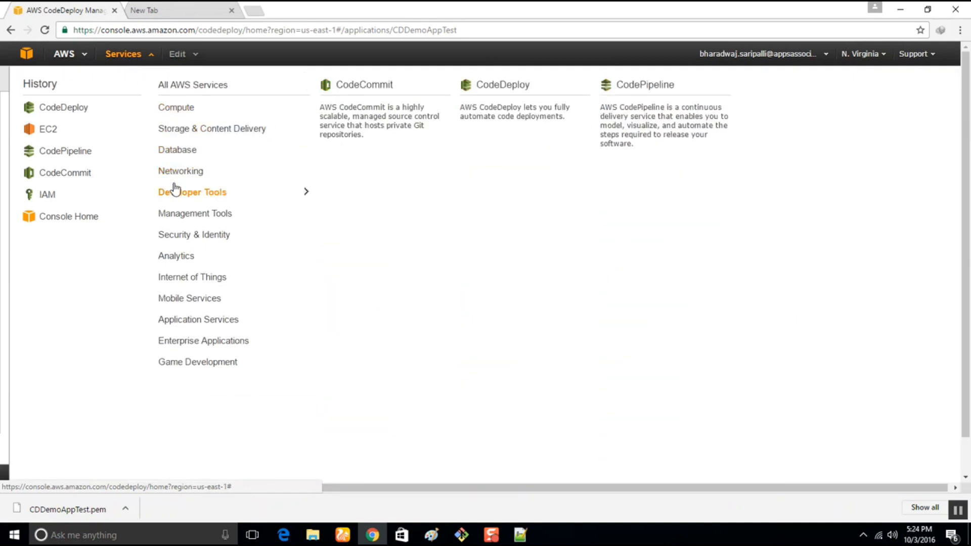
right_click(618, 120)
click(653, 124)
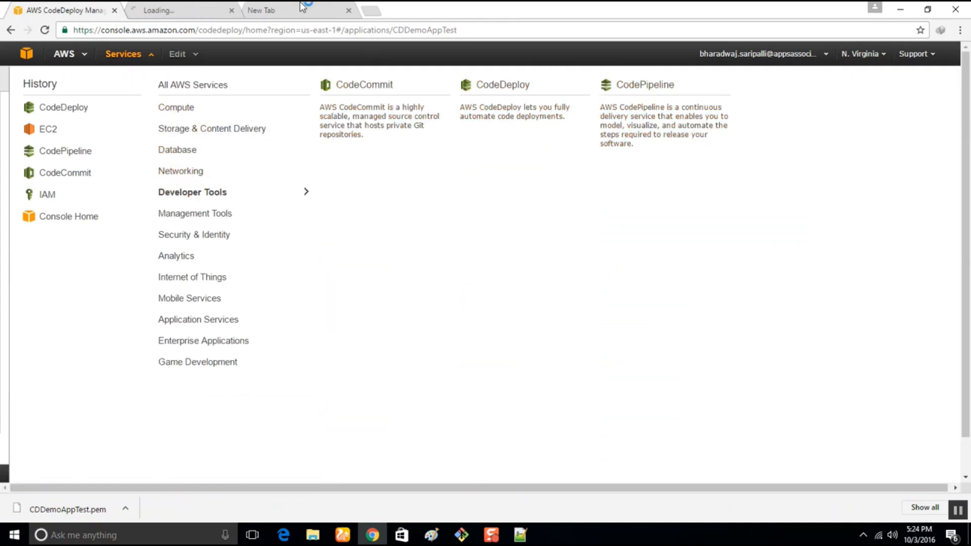
click(177, 9)
click(70, 202)
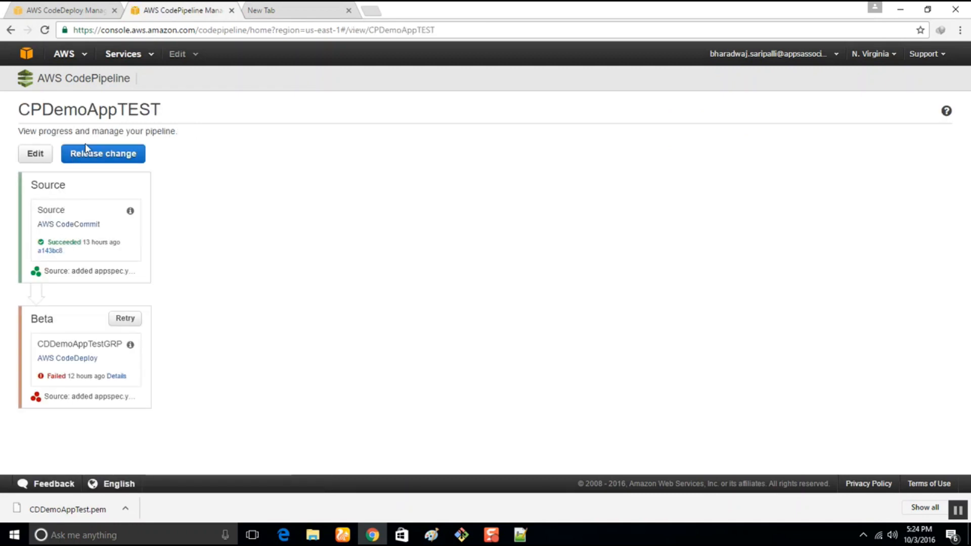
Release the most recent change through the CPDemoAppTEST pipeline and open the Beta stage's deployment details.
click(99, 154)
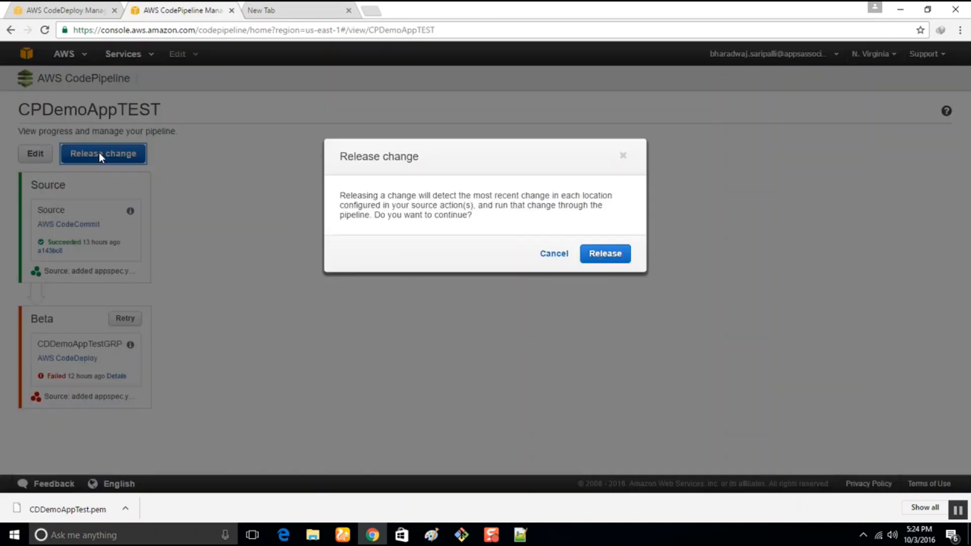
click(606, 255)
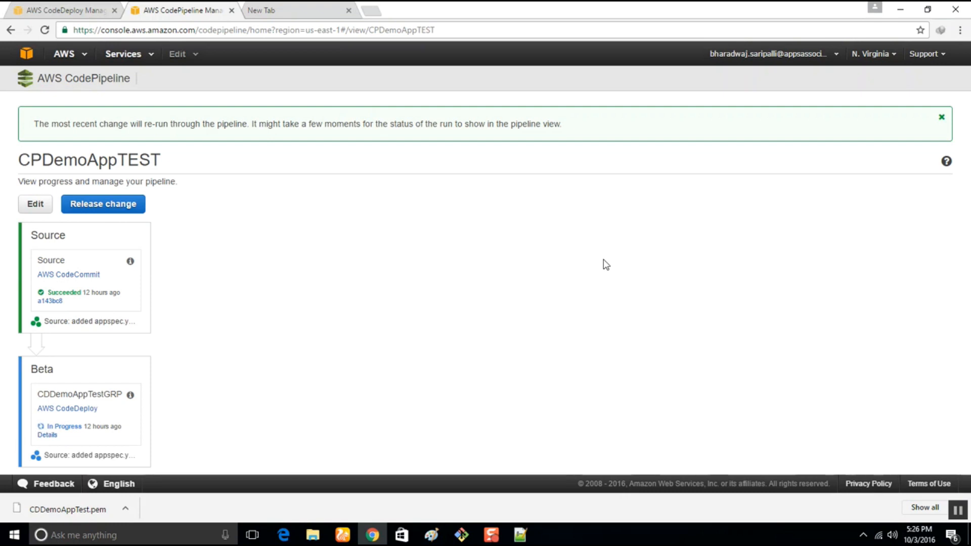
click(42, 436)
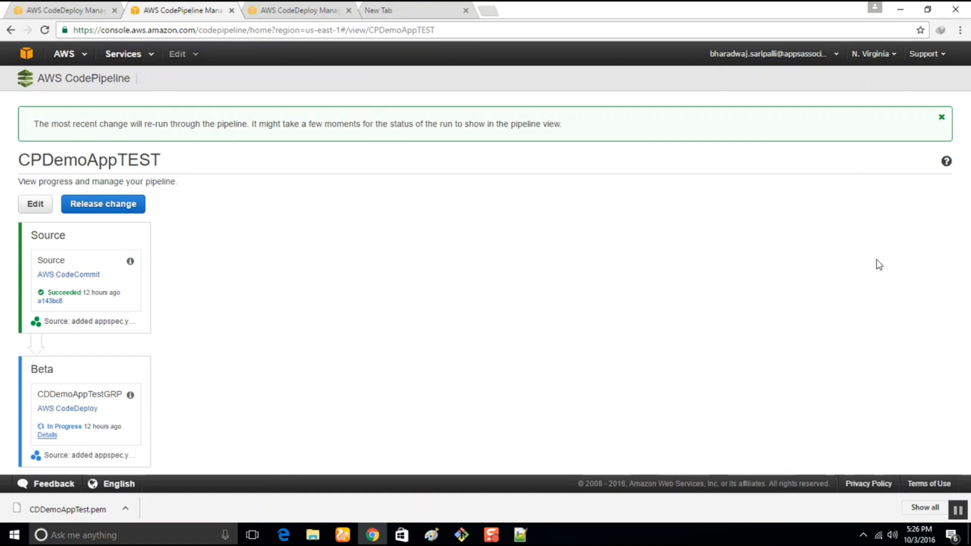
click(500, 533)
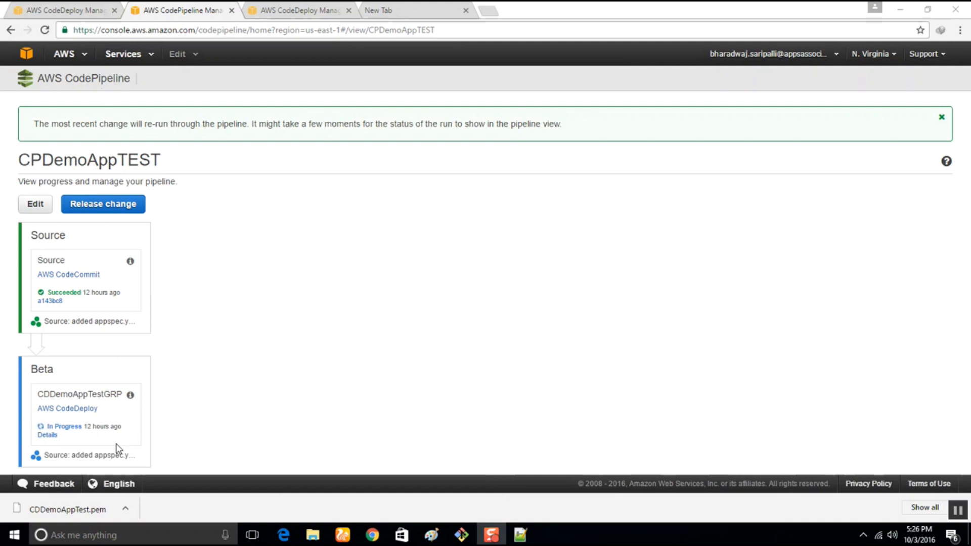
click(48, 435)
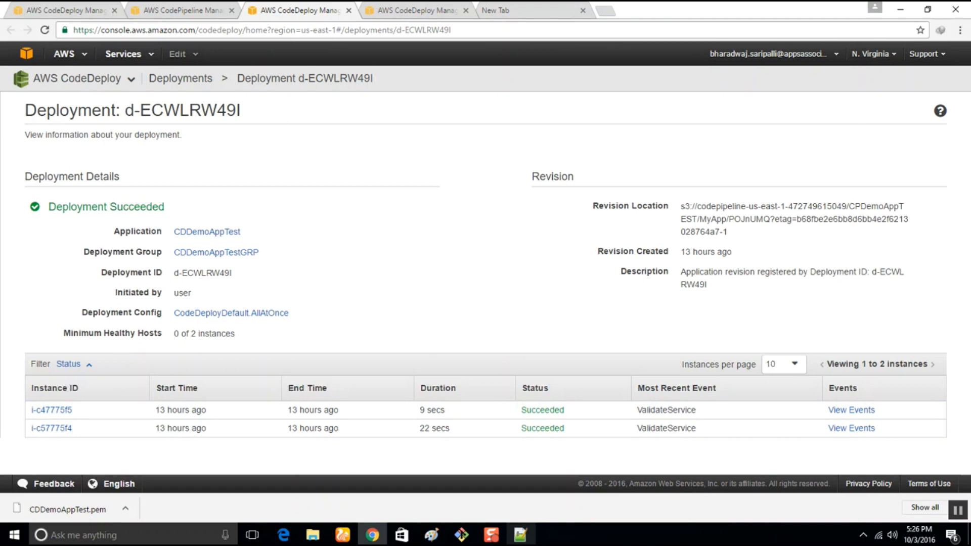
Review the CodeDeploy agent installation commands in the Notepad++ list and return to the deployment details in the browser.
click(520, 535)
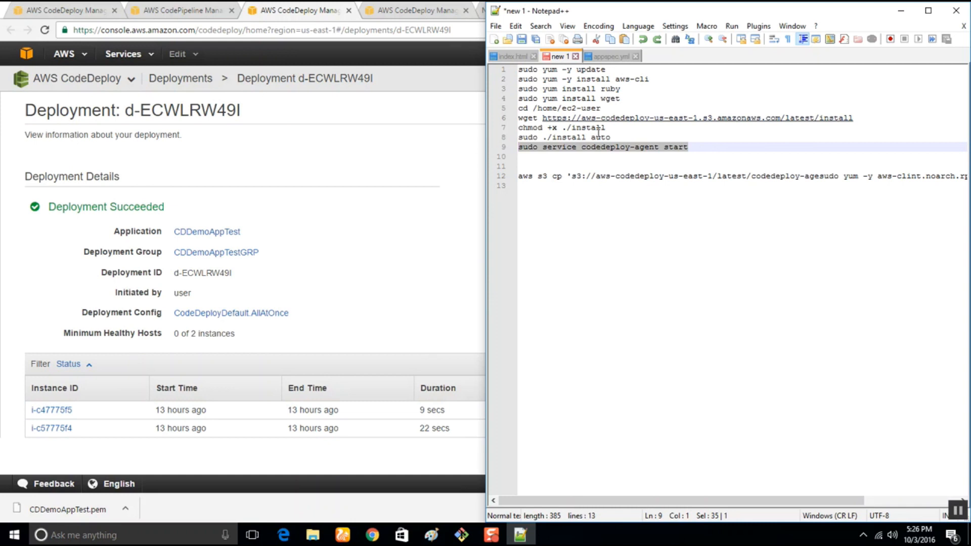
click(700, 148)
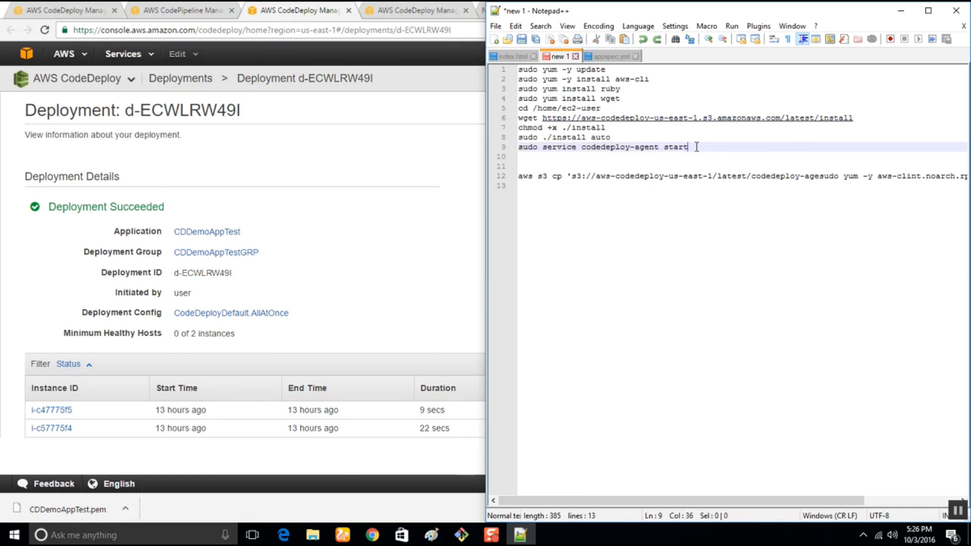
drag(696, 146, 483, 98)
click(360, 248)
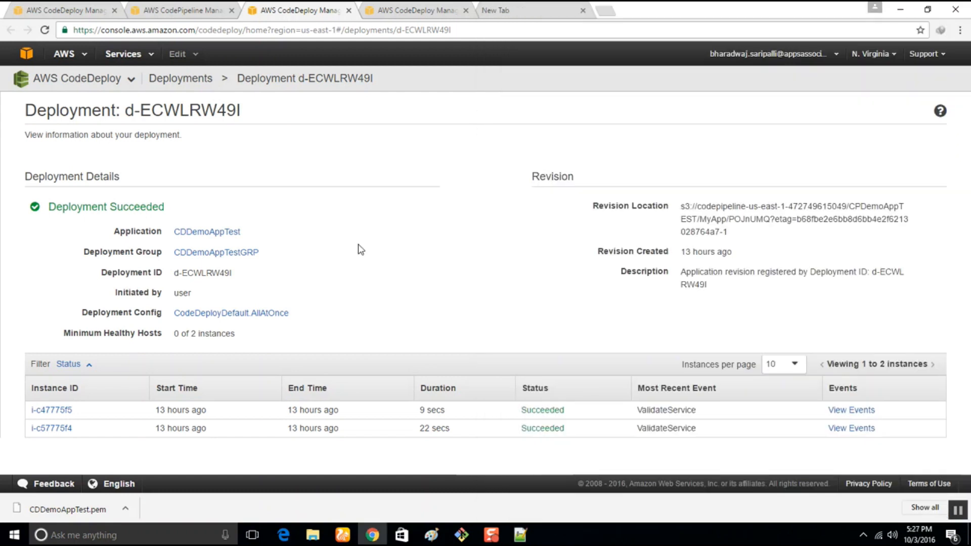
Check the stage statuses of the CPDemoAppTEST pipeline and return to the details of deployment d-ECWLRW49I.
click(388, 9)
click(296, 9)
click(147, 9)
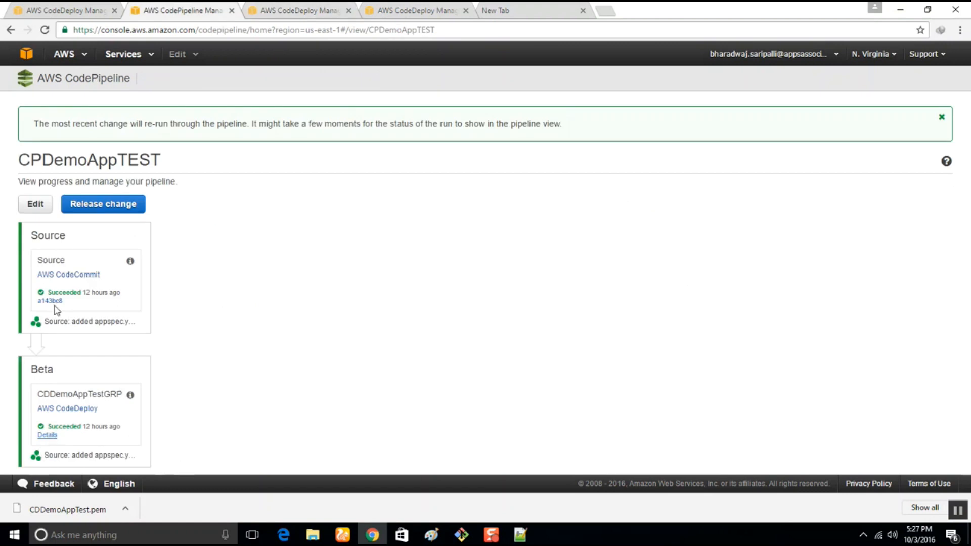
click(314, 5)
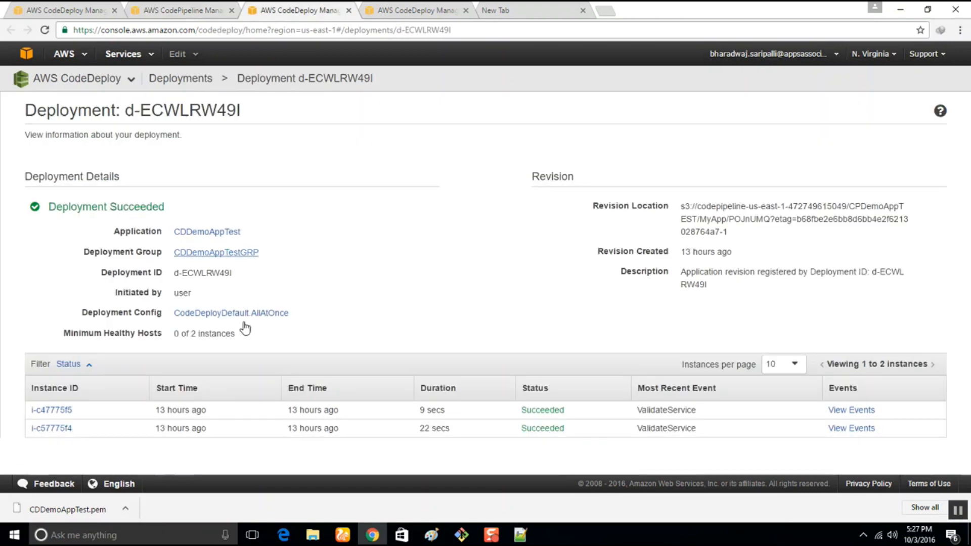
Show instance i-c47775f5 in the EC2 console, close the unneeded browser tabs and open the instance's public DNS address in a new tab.
click(57, 413)
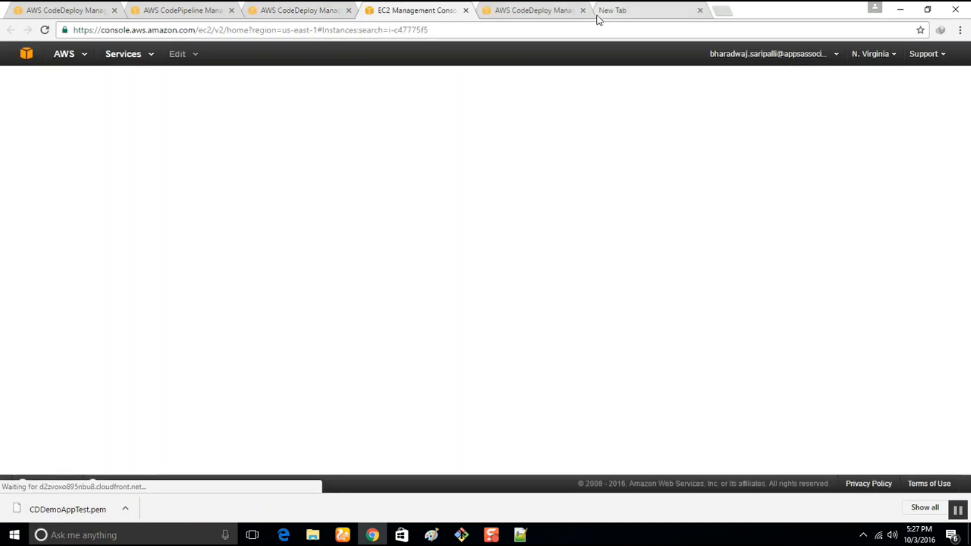
click(584, 12)
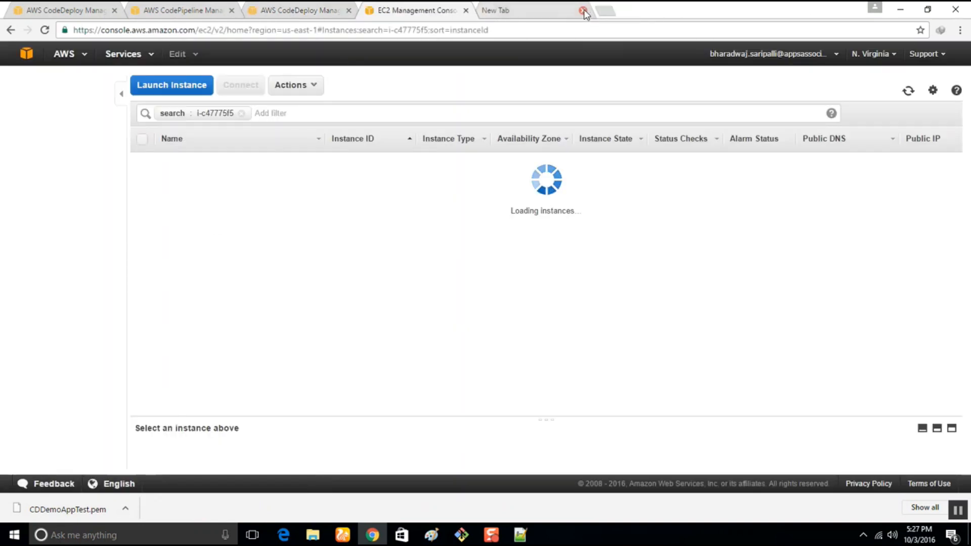
click(583, 10)
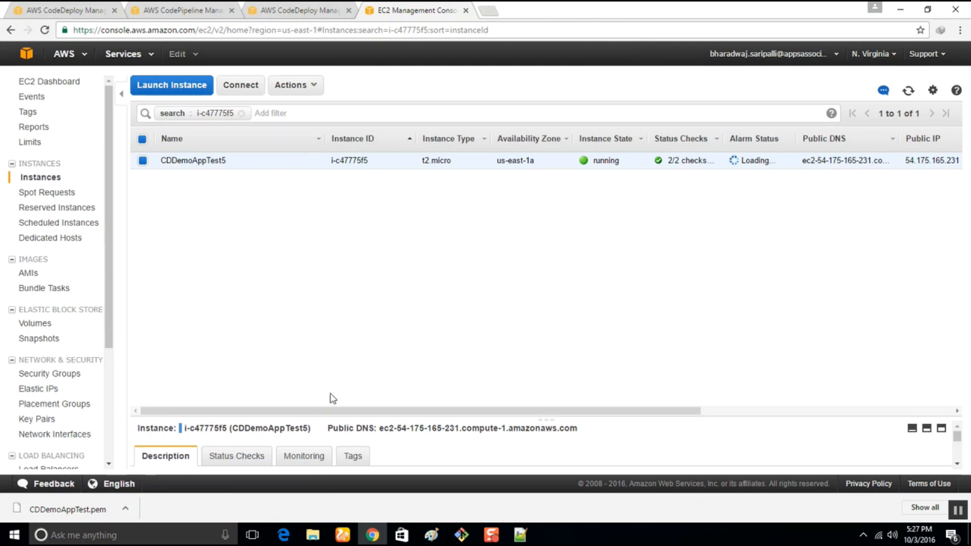
drag(381, 428, 580, 440)
right_click(581, 441)
click(602, 450)
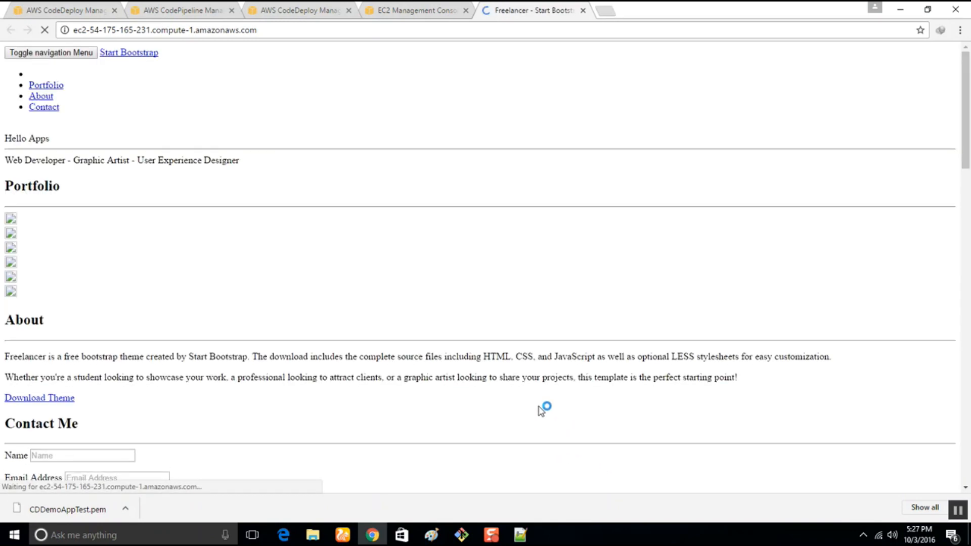
Examine the website served from the instance's public DNS address, from its header down to the footer and back.
scroll(162, 232, down, 15)
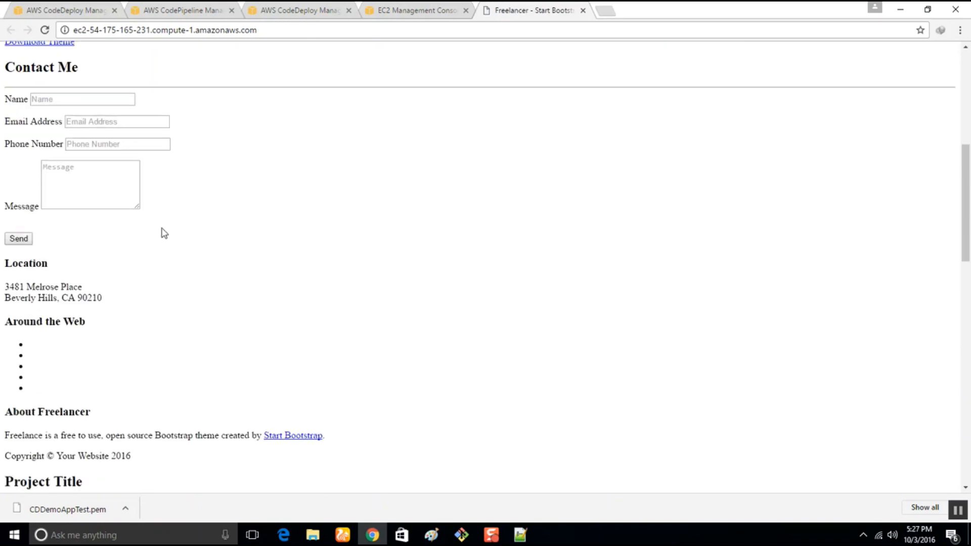
scroll(199, 243, down, 6)
scroll(201, 243, up, 20)
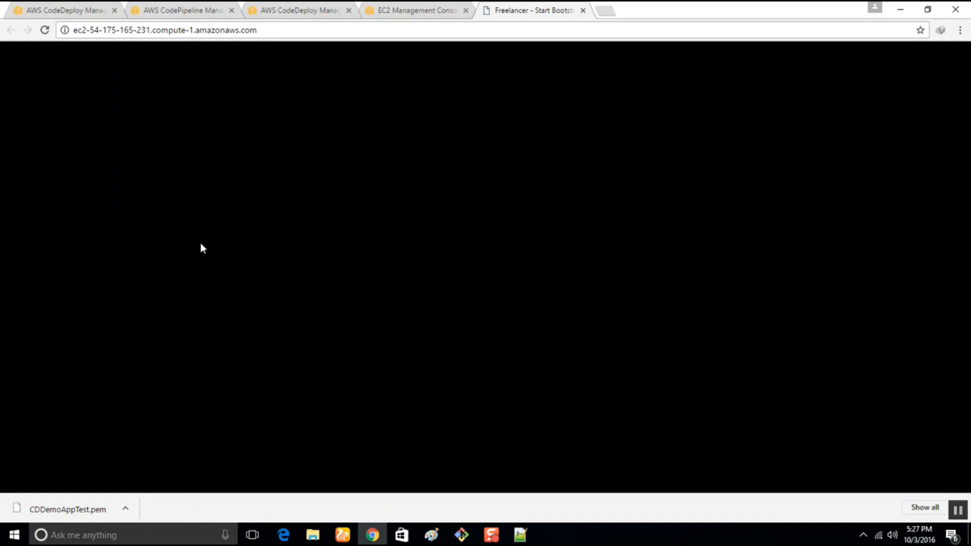
scroll(203, 249, up, 1)
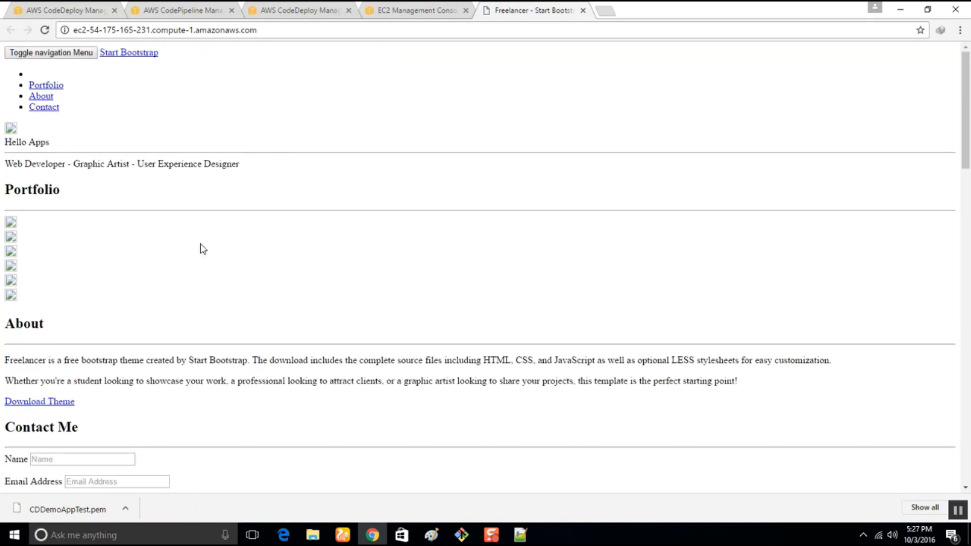
click(278, 33)
click(281, 30)
scroll(211, 305, down, 1)
scroll(209, 305, down, 15)
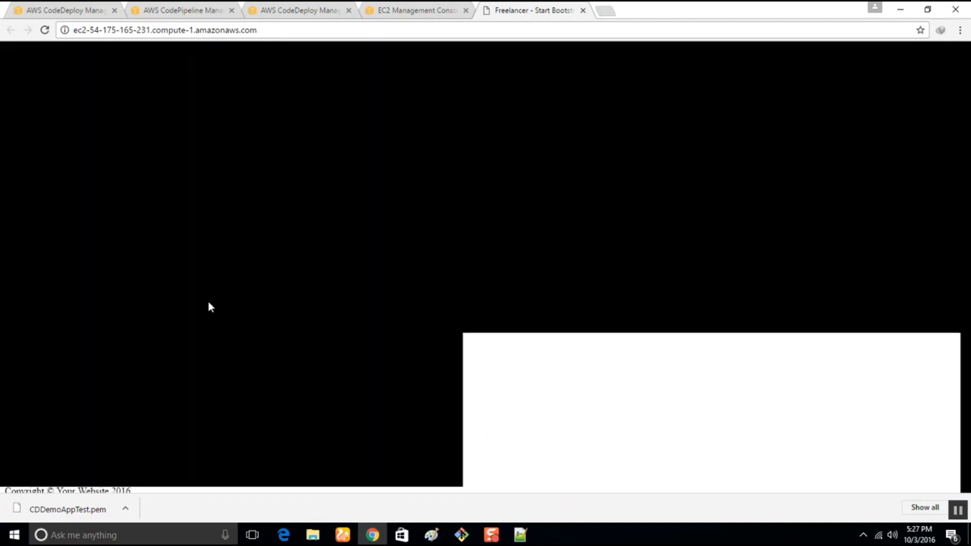
scroll(278, 331, up, 15)
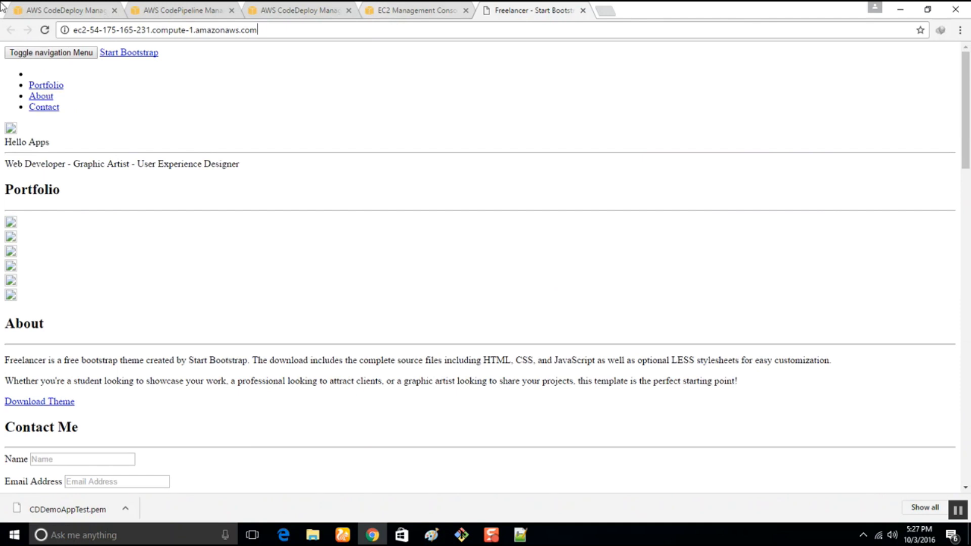
Switch to Git Bash and run git status in the DemoHelloWebsite repository.
click(464, 538)
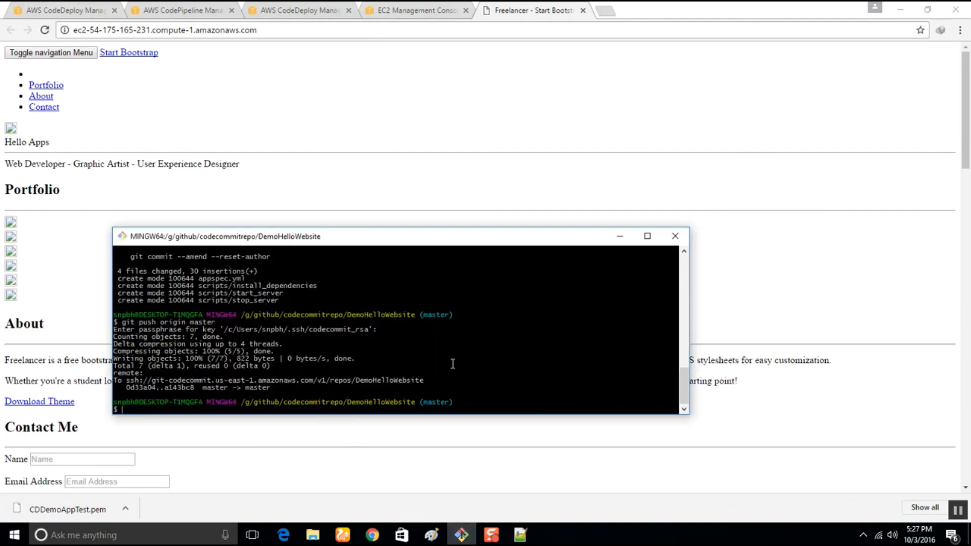
text(git status)
key(Return)
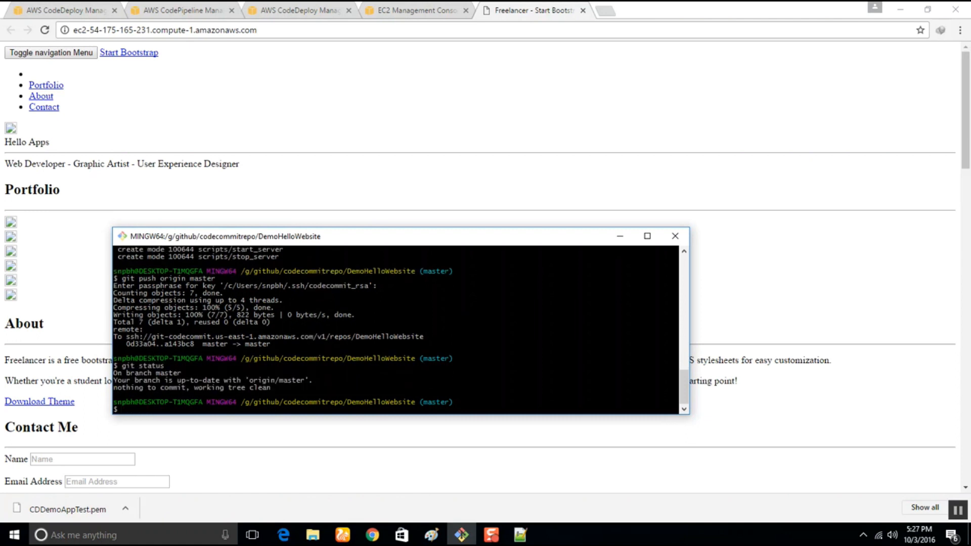
Open index.html from the github\codecommitrepo\DemoHelloWebsite folder in Notepad++.
click(312, 535)
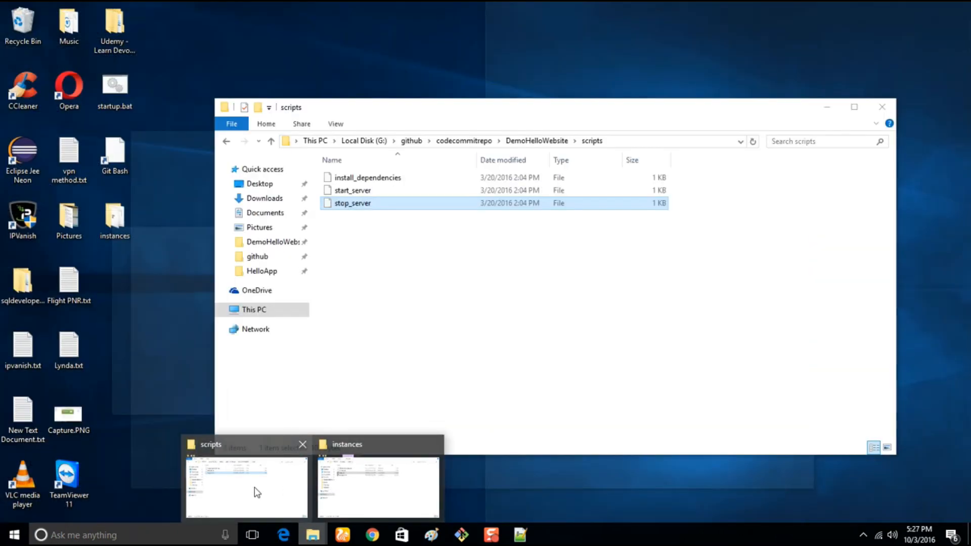
click(257, 492)
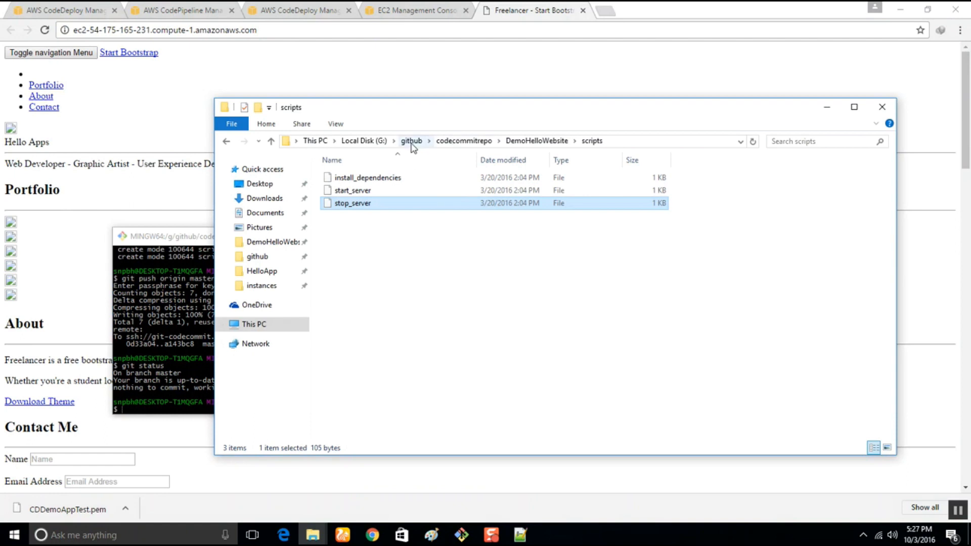
click(411, 141)
double_click(354, 179)
click(367, 181)
double_click(367, 181)
click(360, 321)
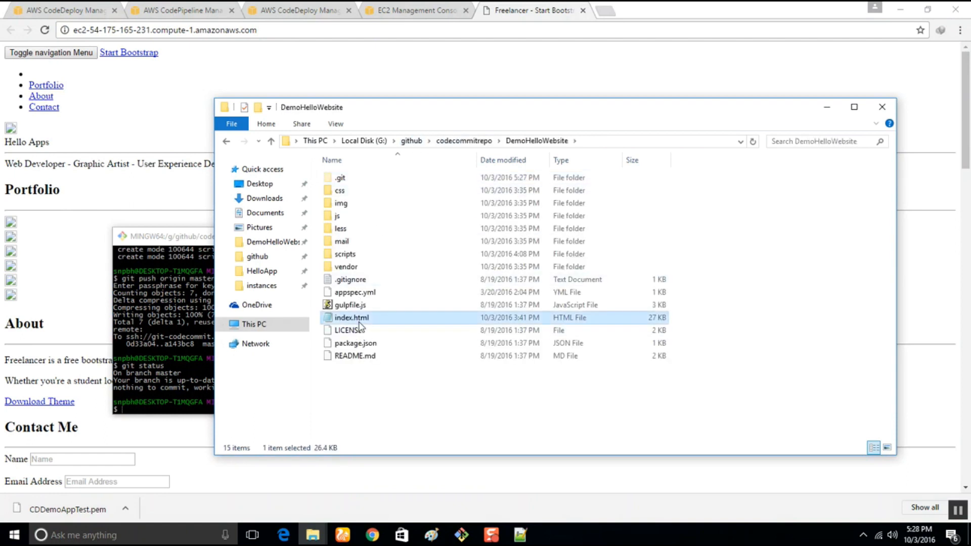
right_click(360, 326)
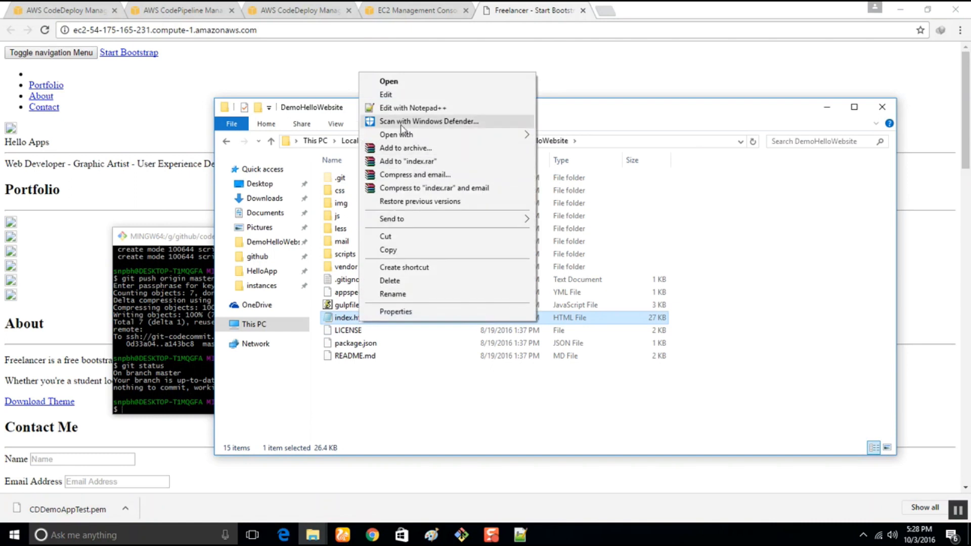
click(400, 110)
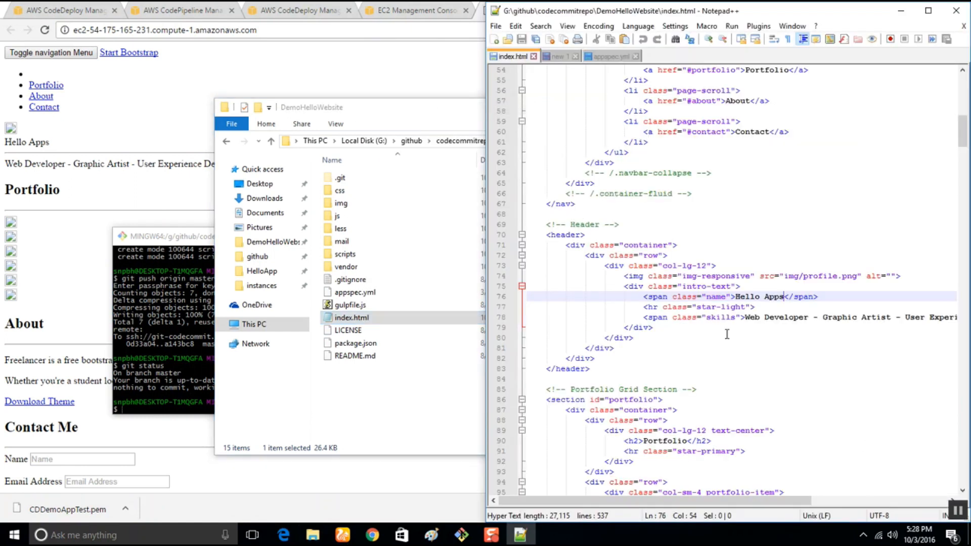
Replace the entire contents of index.html with <h1>Hello App Demo</h1>, save the file and close the editor.
key(ctrl+a)
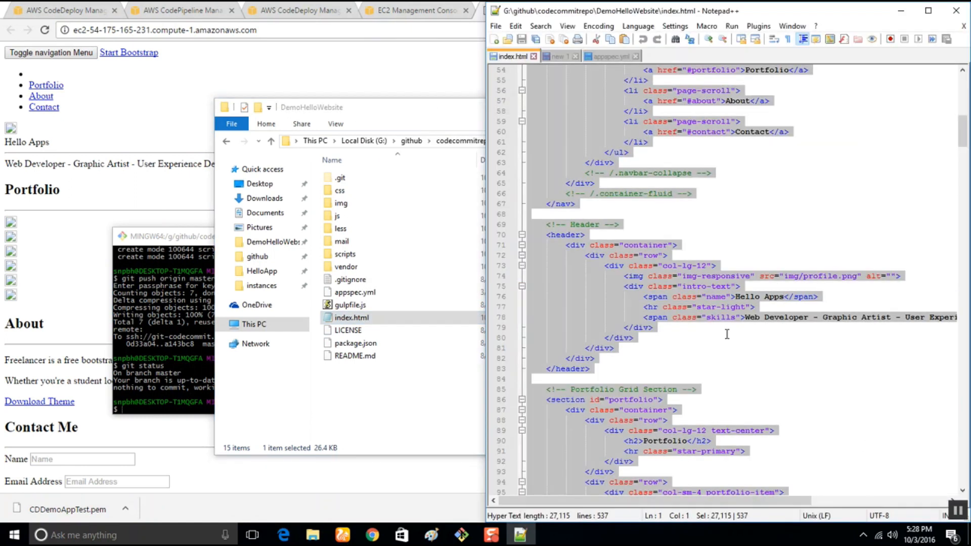
text(<)
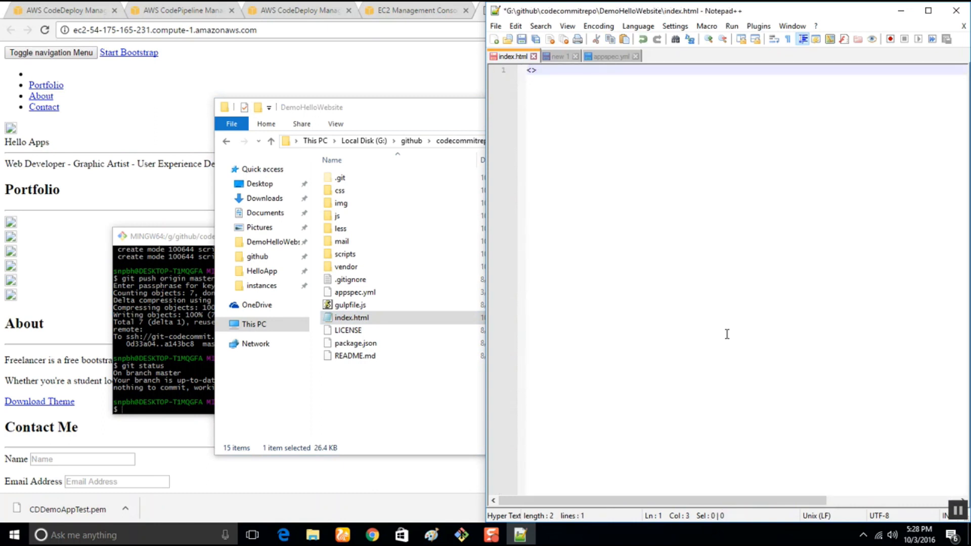
text(h1)
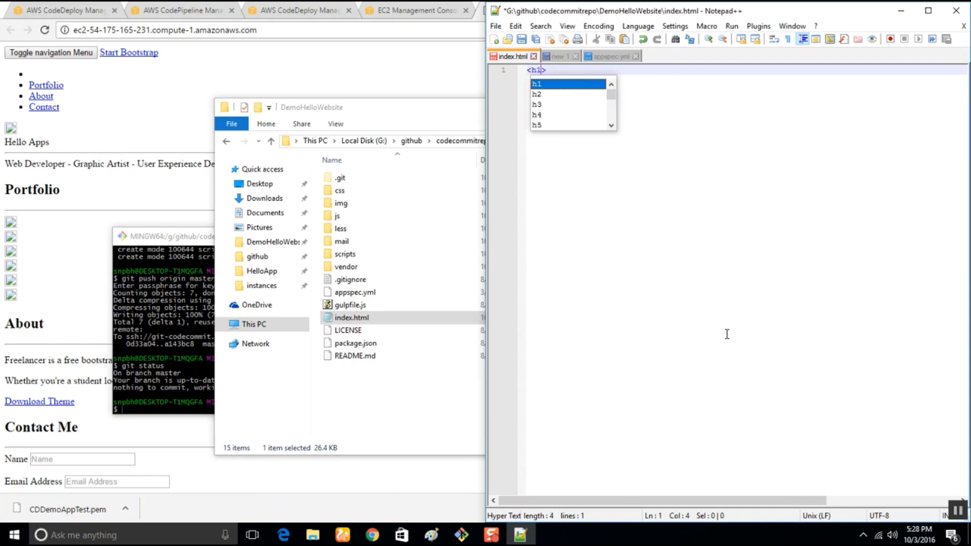
text(>Hell)
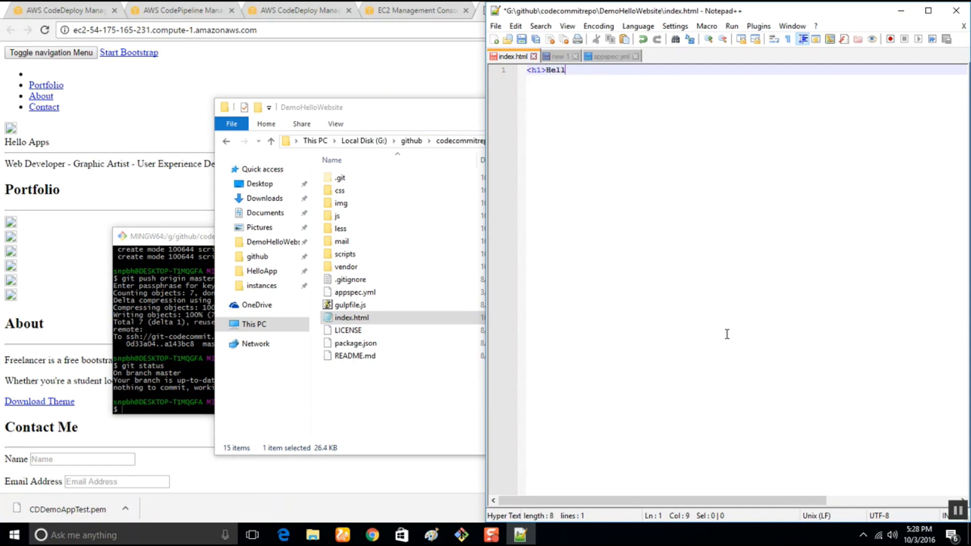
text(o App Demo</h1)
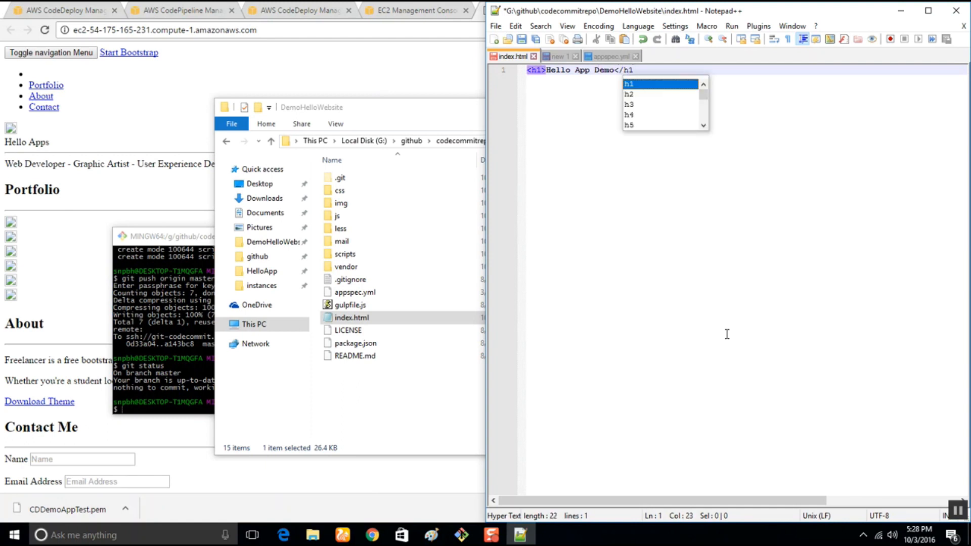
text(>)
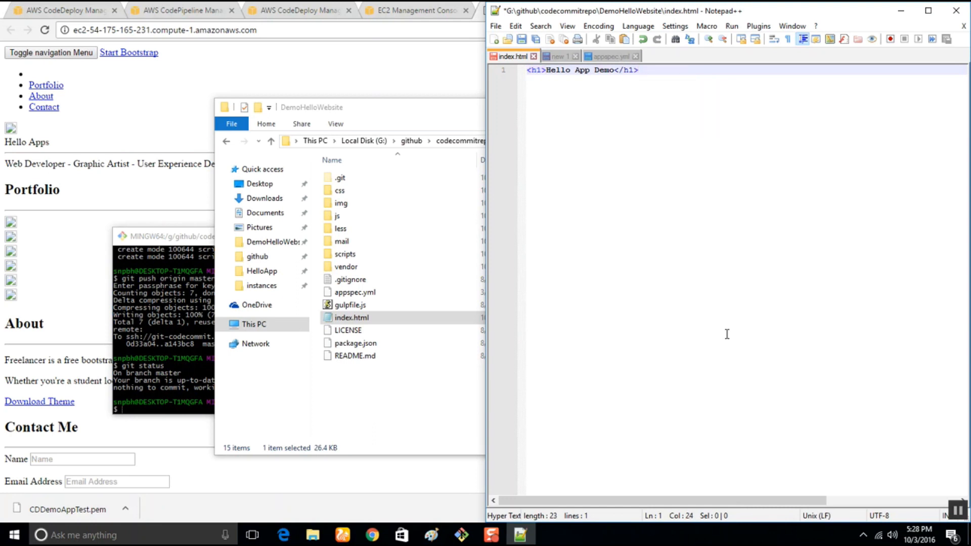
key(ctrl+s)
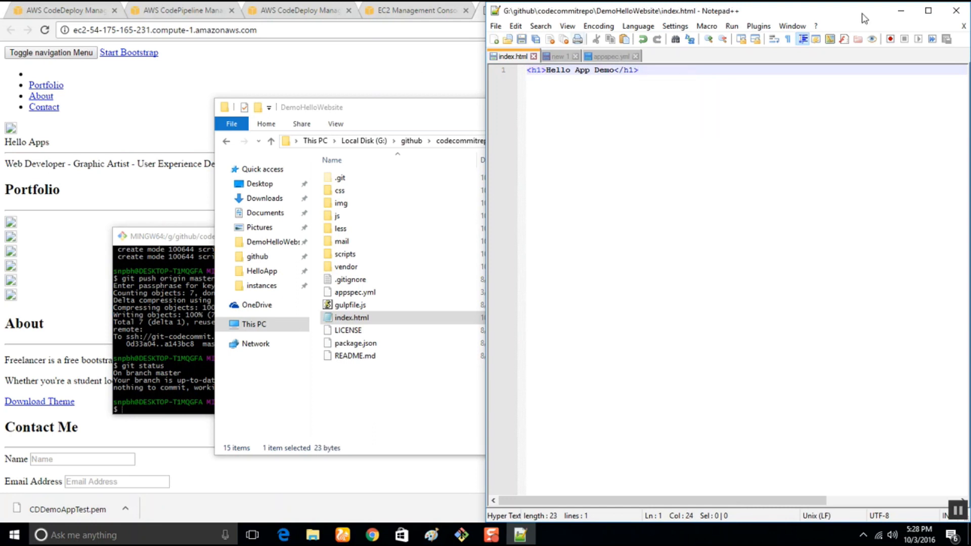
click(956, 10)
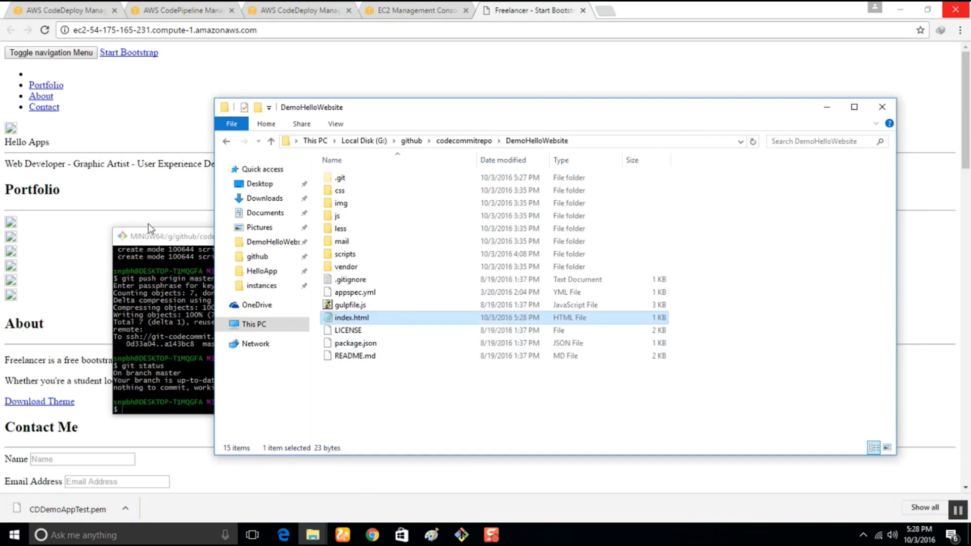
Check the repository status in Git Bash and stage all changes with git add.
click(153, 237)
text(git statu)
key(Return)
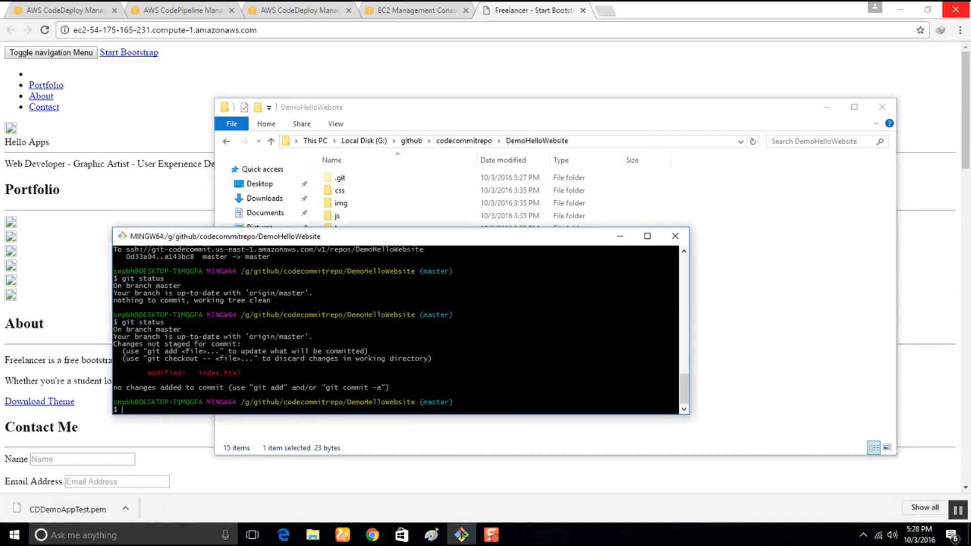
text(git add .)
key(Return)
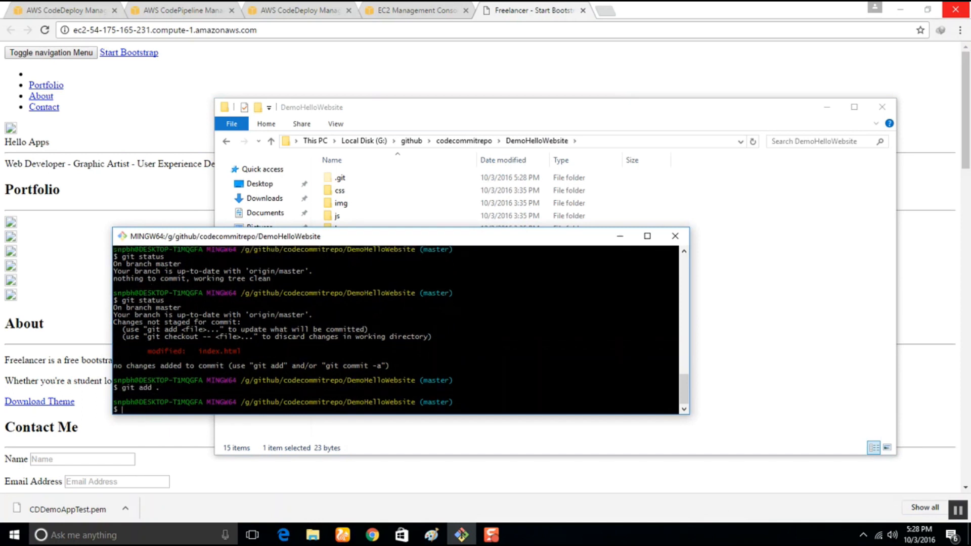
Commit the staged change with the message 'Changed complete site'.
text(git commit -m 'Changed comm)
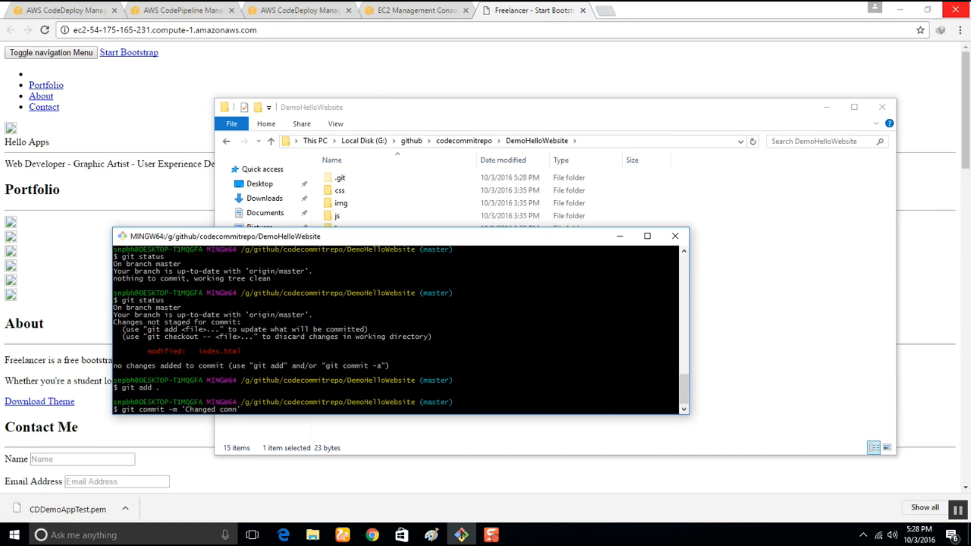
key(BackSpace)
text(plete site')
key(Return)
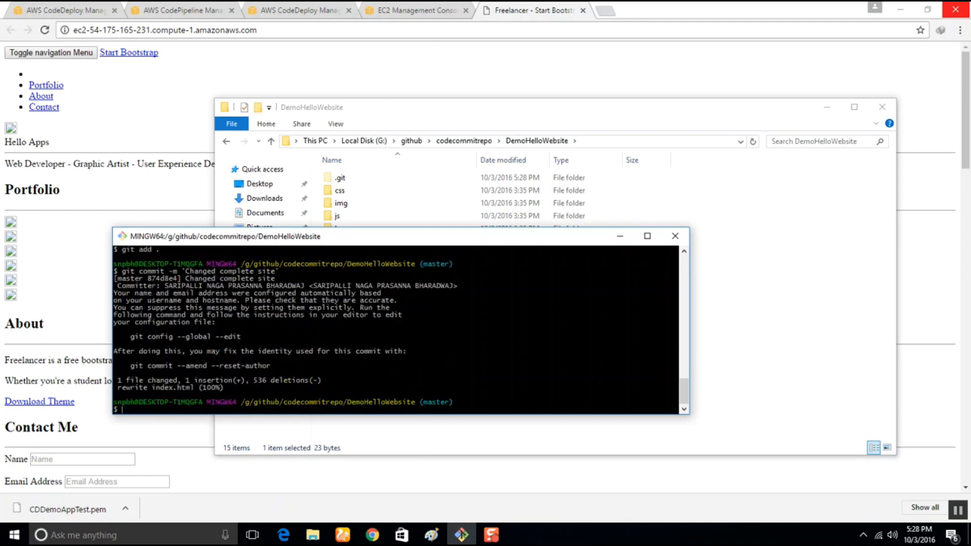
Push the commit to origin master, entering the passphrase for the CodeCommit SSH key.
text(git push origin master)
key(Return)
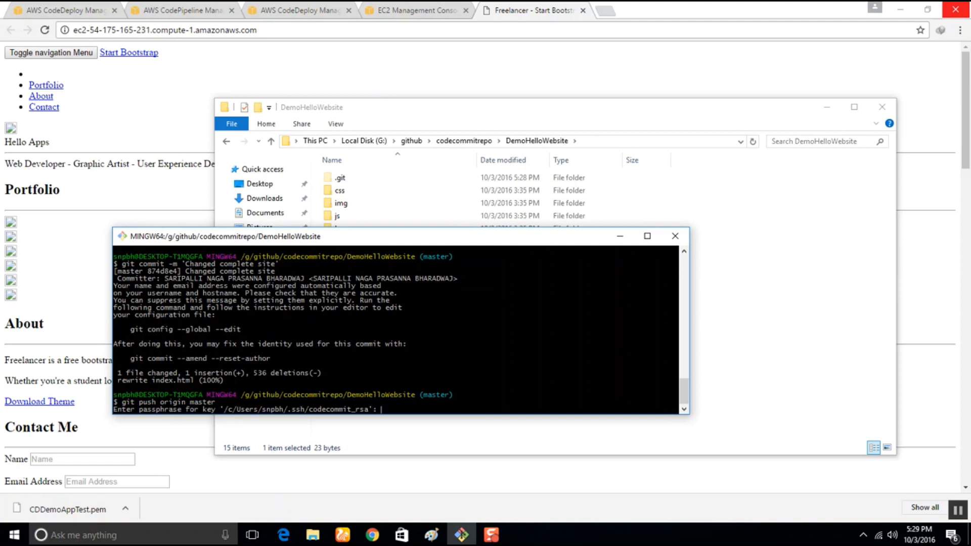
key(Return)
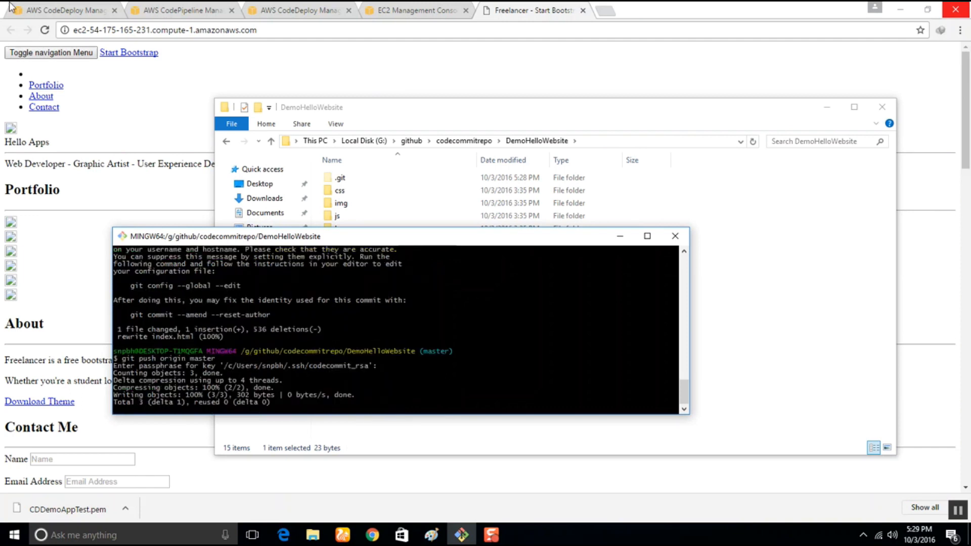
Show the CPDemoAppTEST pipeline in the browser and place the Git Bash window over its empty area to check the push.
click(44, 6)
click(166, 7)
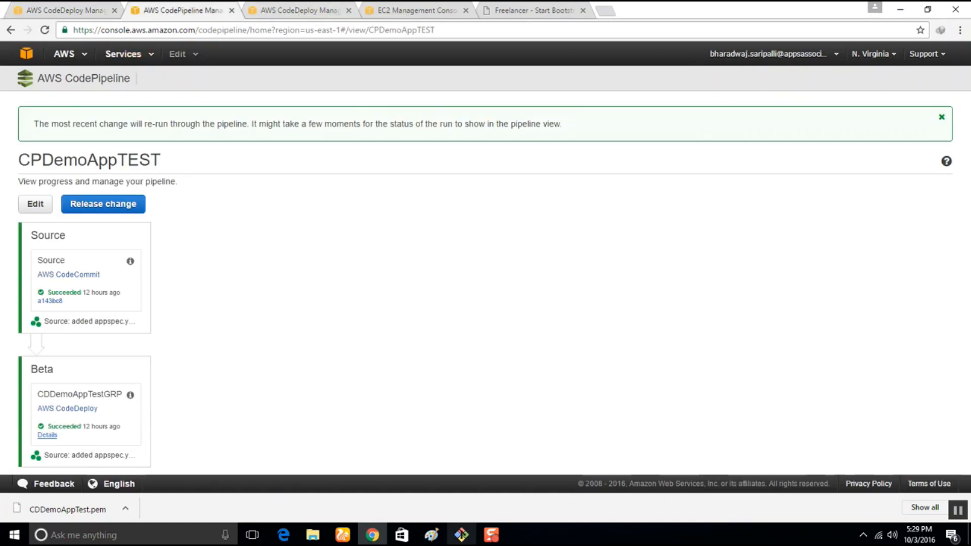
click(461, 535)
drag(225, 241, 566, 179)
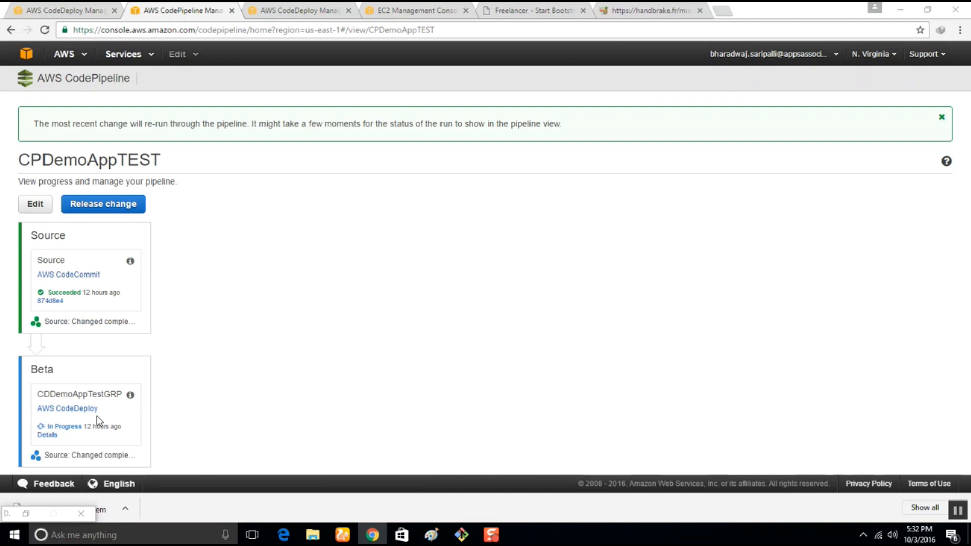
Open the Beta stage's deployment details, view the events of instance i-c47775f5 and return to the CPDemoAppTEST pipeline.
click(48, 435)
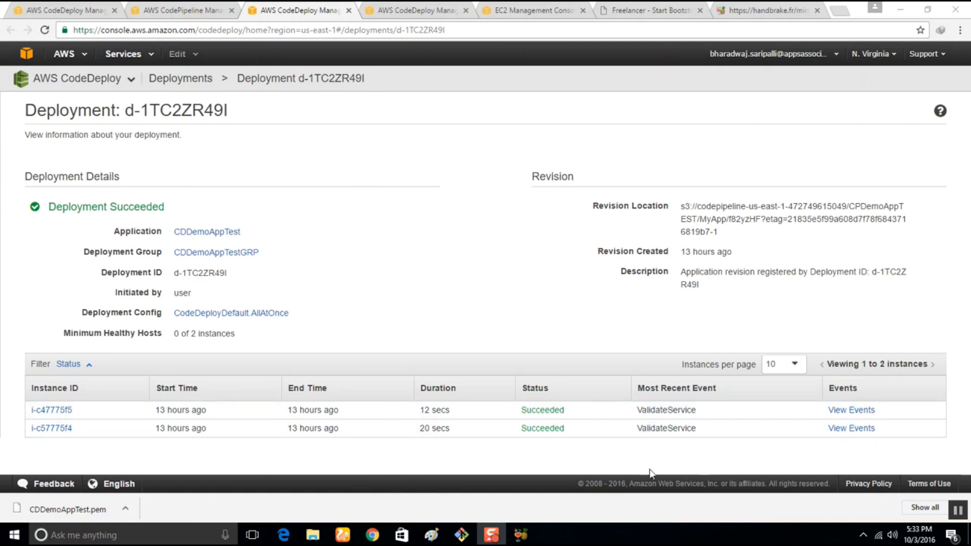
click(849, 411)
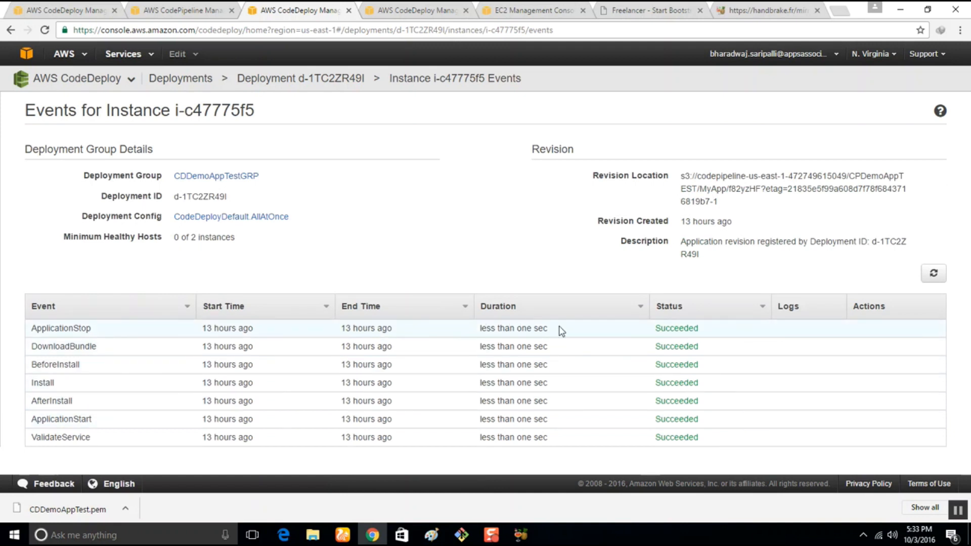
click(173, 6)
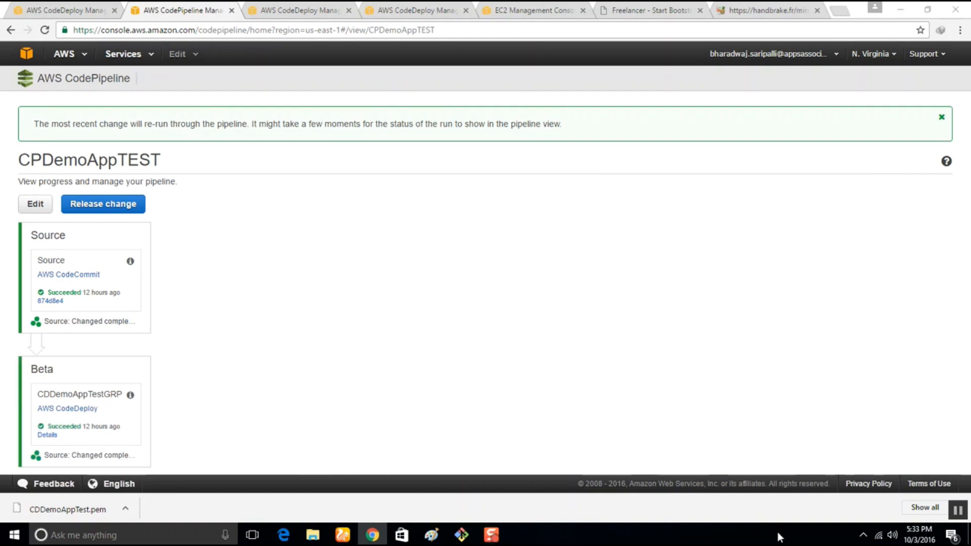
Open the Beta stage's deployment details, close an older CodeDeploy tab and compare the instance durations with the earlier deployment d-ECWLRW49I.
click(53, 436)
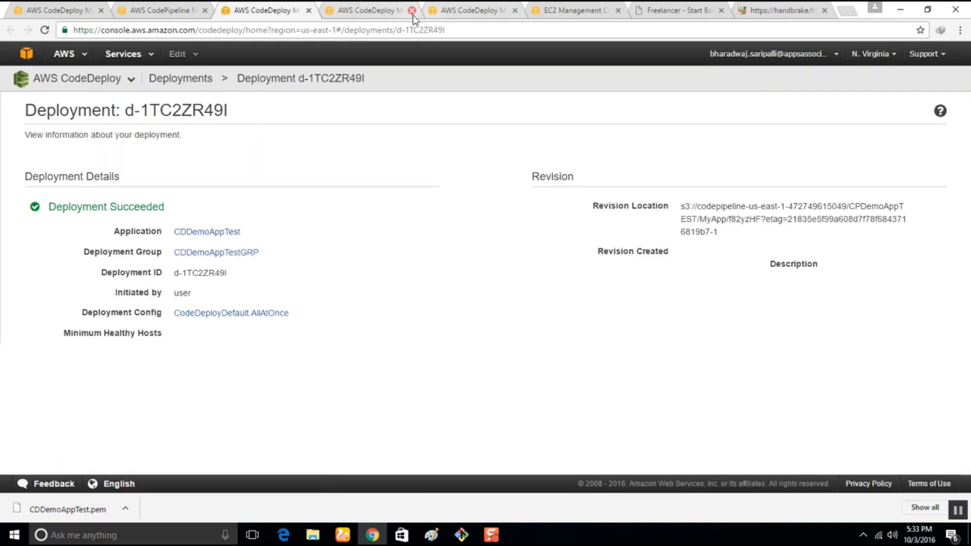
click(412, 11)
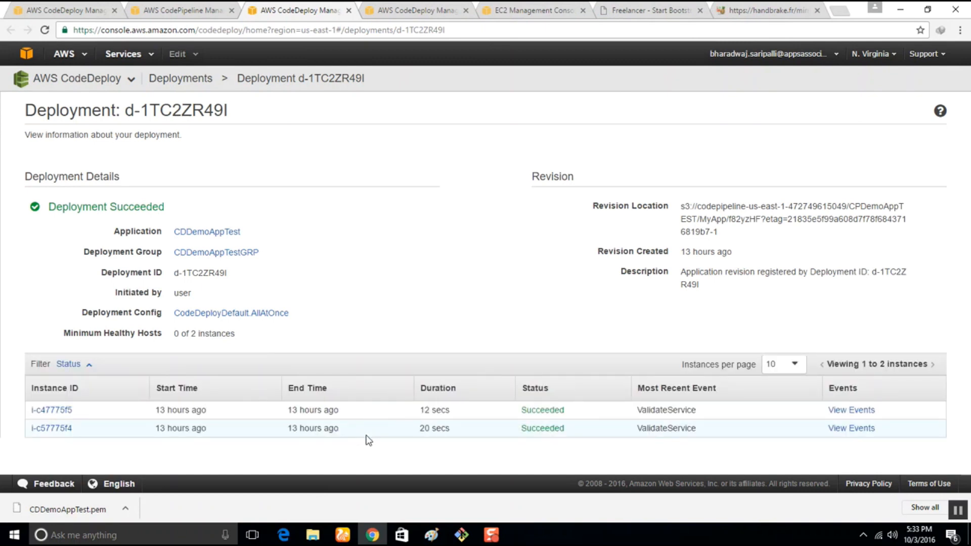
mouse_move(419, 410)
mouse_down()
mouse_move(461, 418)
mouse_move(419, 428)
mouse_up()
click(369, 8)
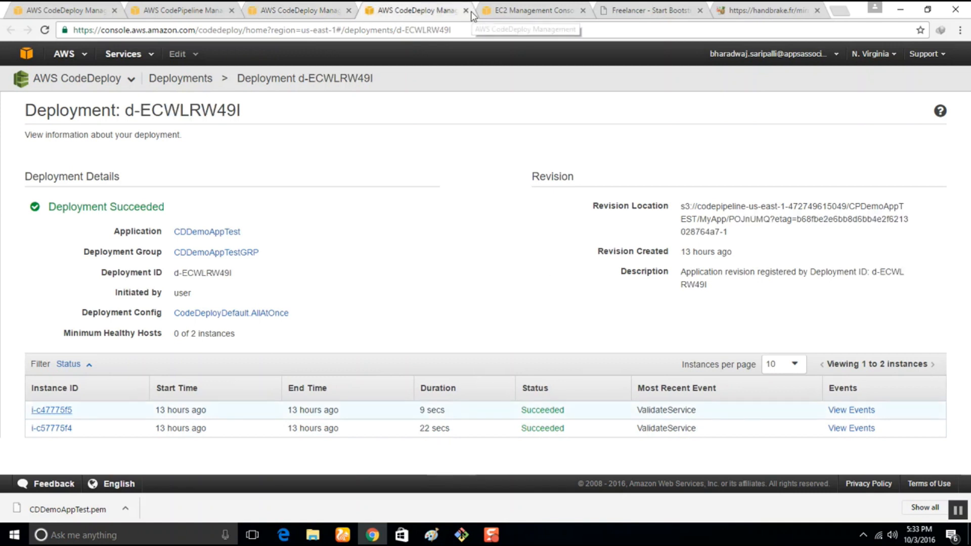
click(287, 9)
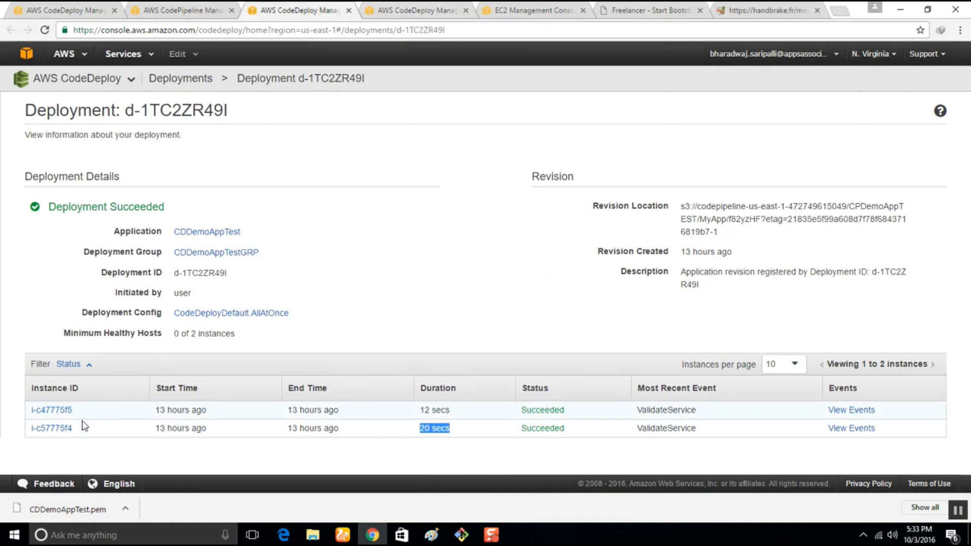
Open instance i-c47775f5 in the EC2 console and close the leftover CodeDeploy, EC2, Freelancer and handbrake.fr browser tabs.
click(62, 412)
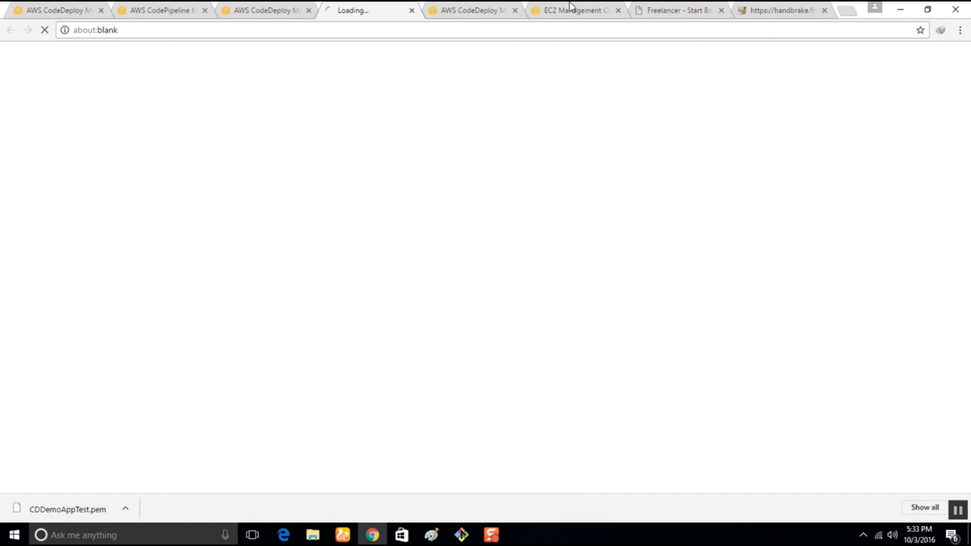
click(515, 10)
click(515, 10)
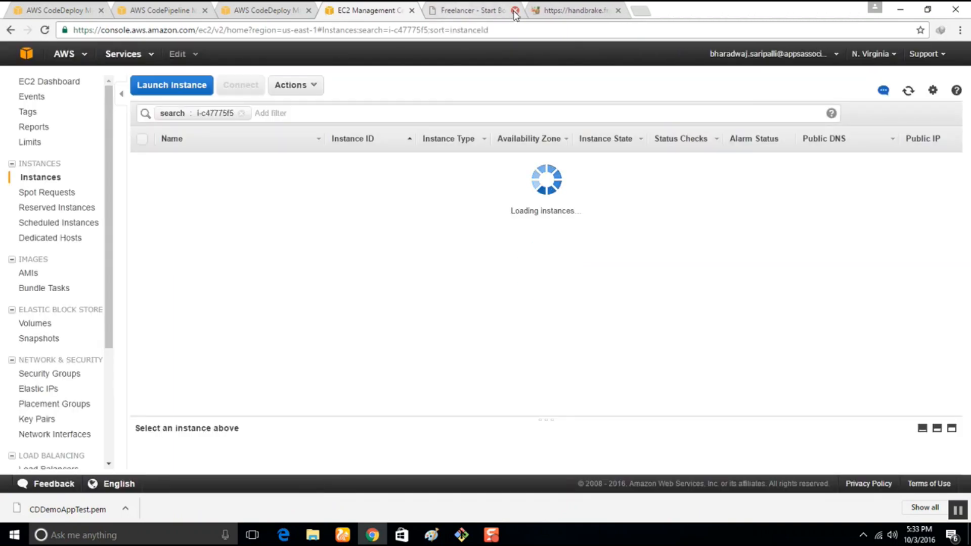
click(514, 11)
click(515, 11)
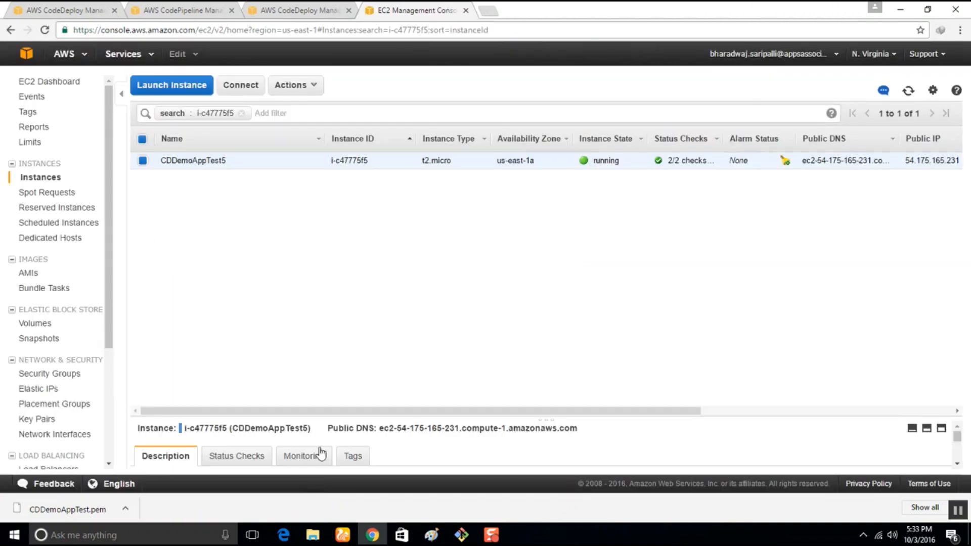
Open the CDDemoAppTest5 instance's public DNS address in the browser and examine the deployed page's heading.
drag(379, 430, 604, 428)
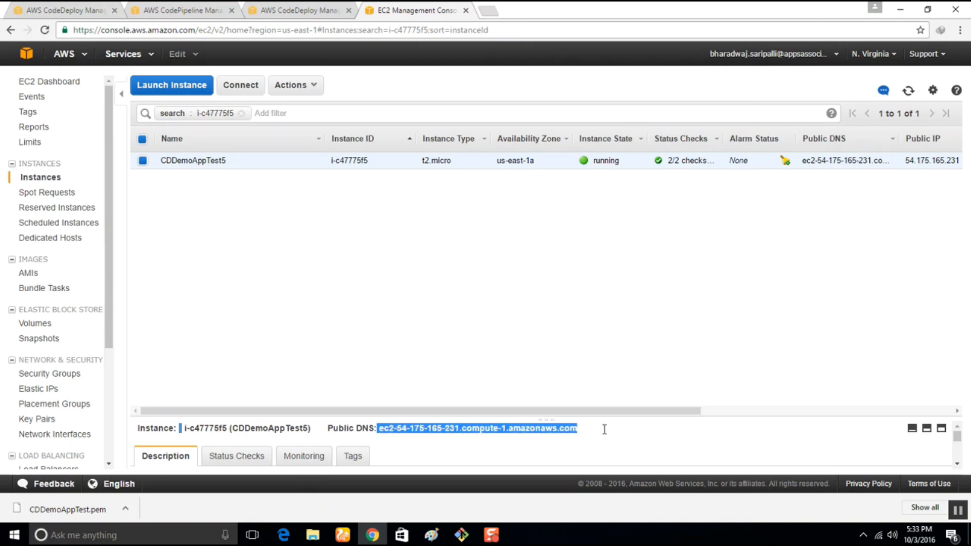
right_click(559, 429)
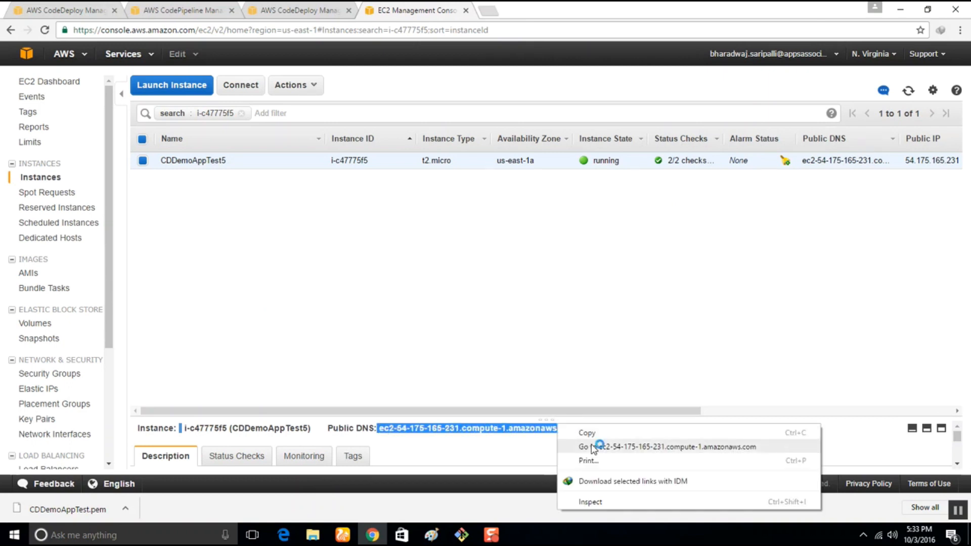
click(593, 443)
drag(4, 57, 164, 71)
click(250, 189)
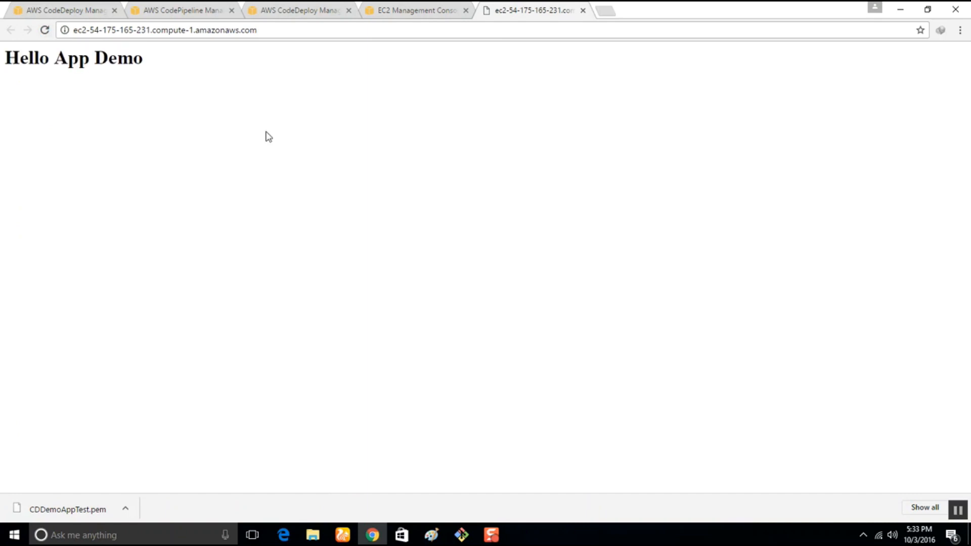
Close the deployed page, check the CDDemoAppTest application details and return to the CPDemoAppTEST pipeline.
click(582, 10)
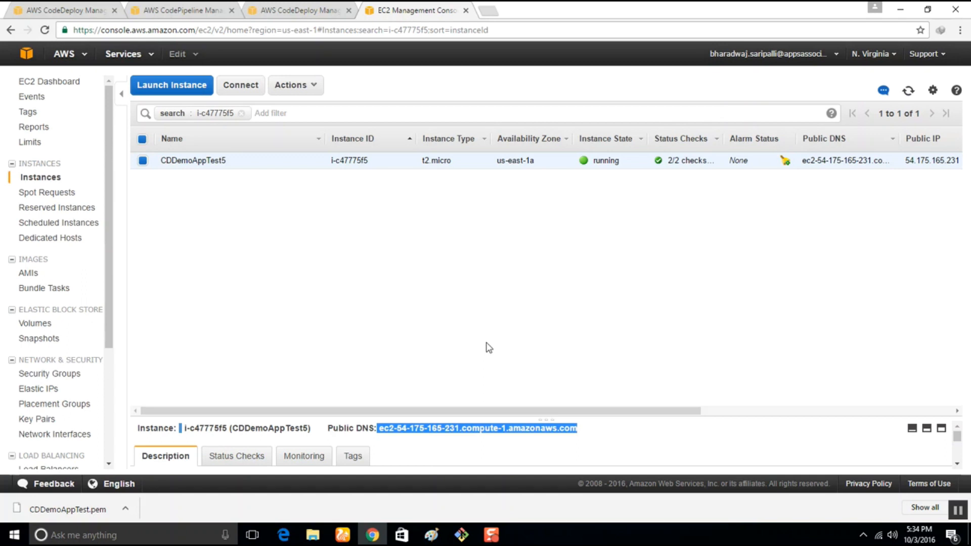
click(43, 9)
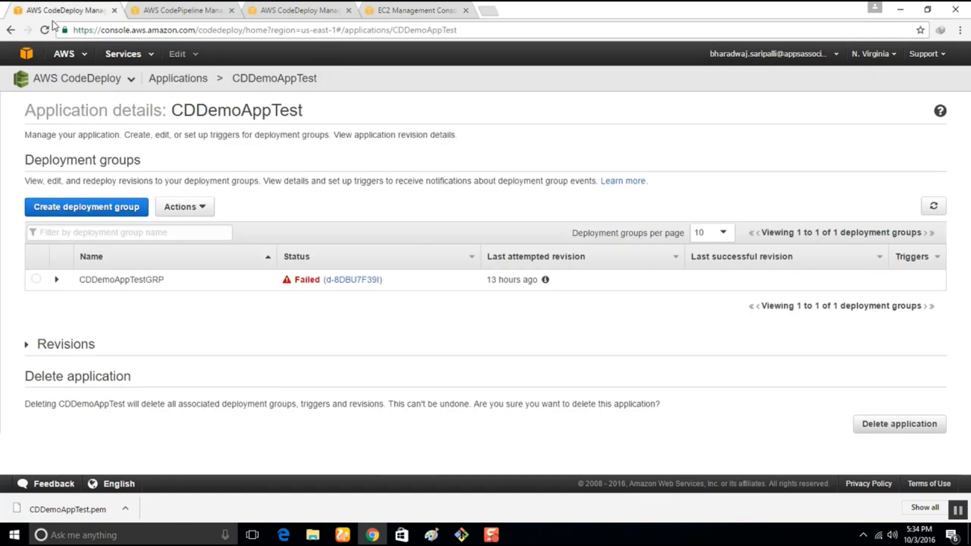
click(201, 6)
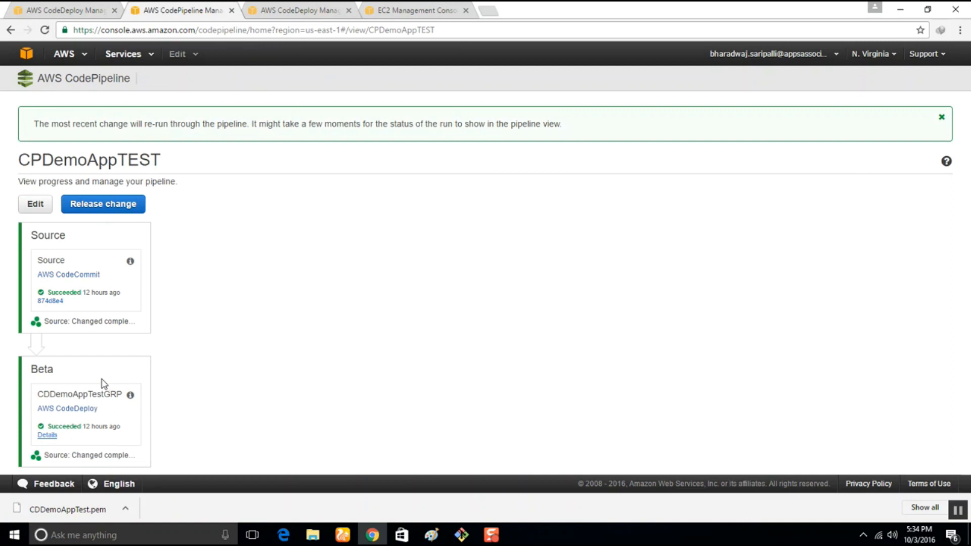